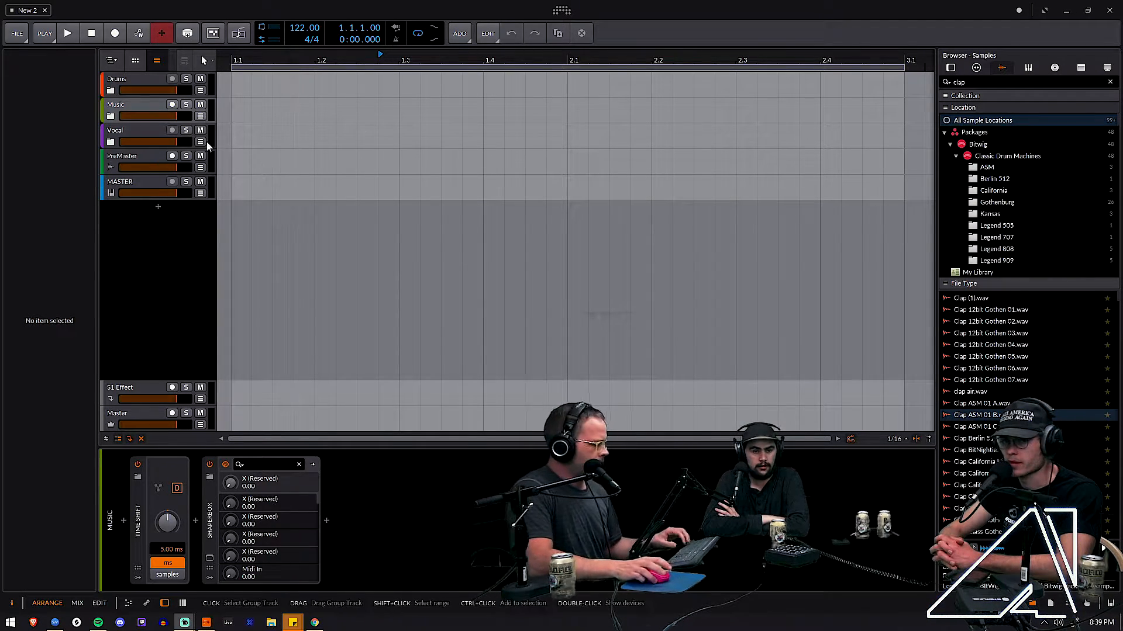
Step: Delete the Drums through MASTER tracks and the S1 Effect track, and disable the Sonarworks Reference 4 device on the remaining Master
left_click(128, 182)
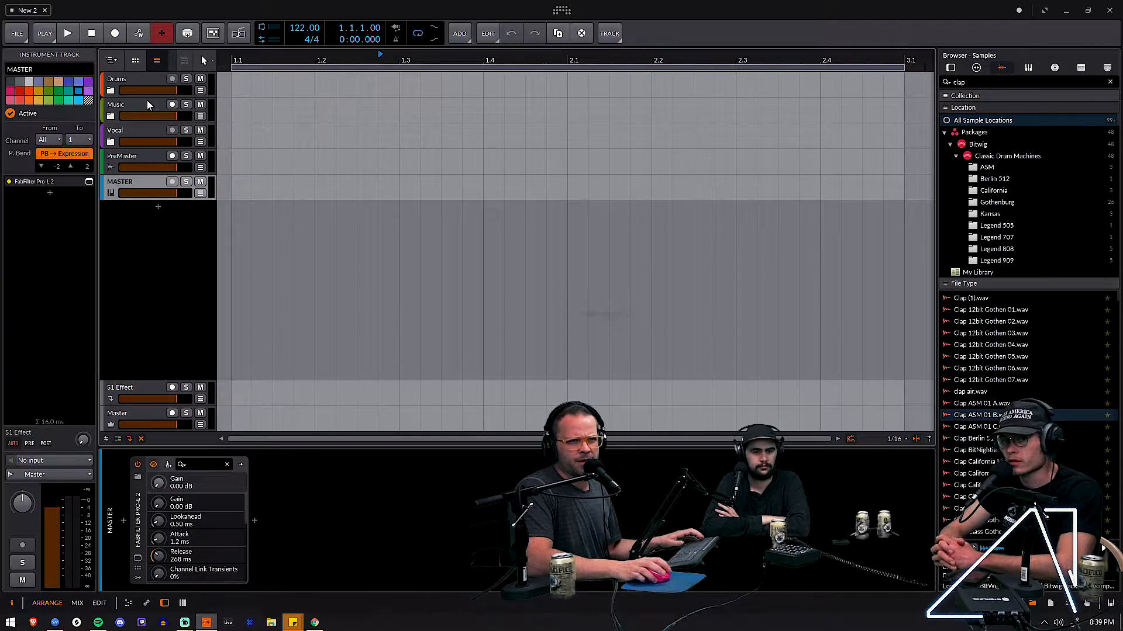
left_click(146, 77, "shift")
key("Delete")
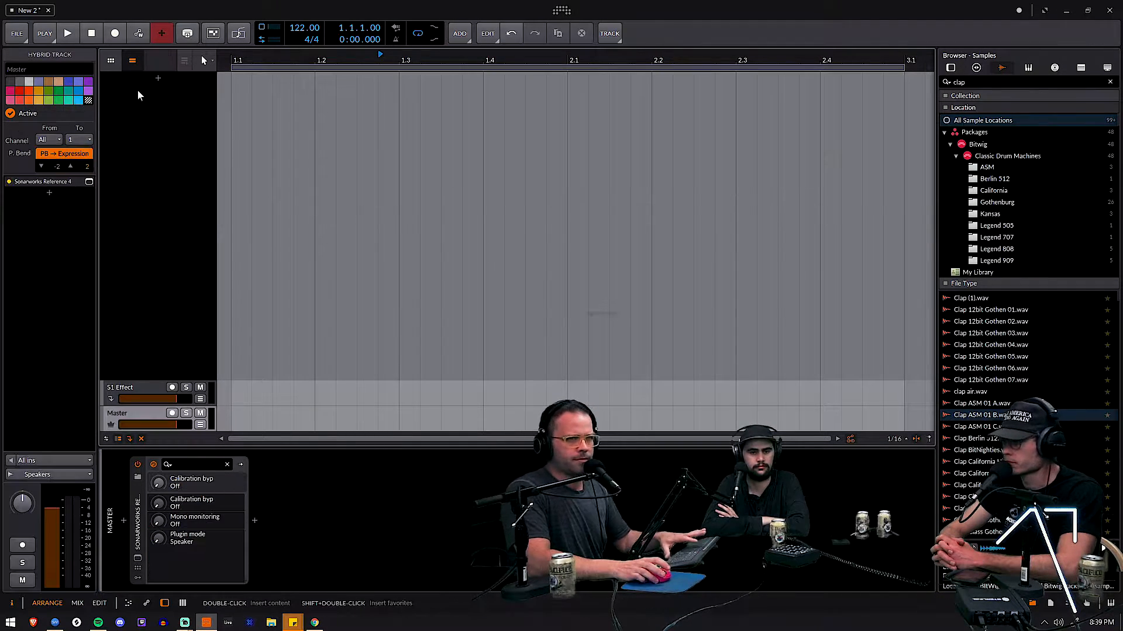
left_click(136, 387)
key("Delete")
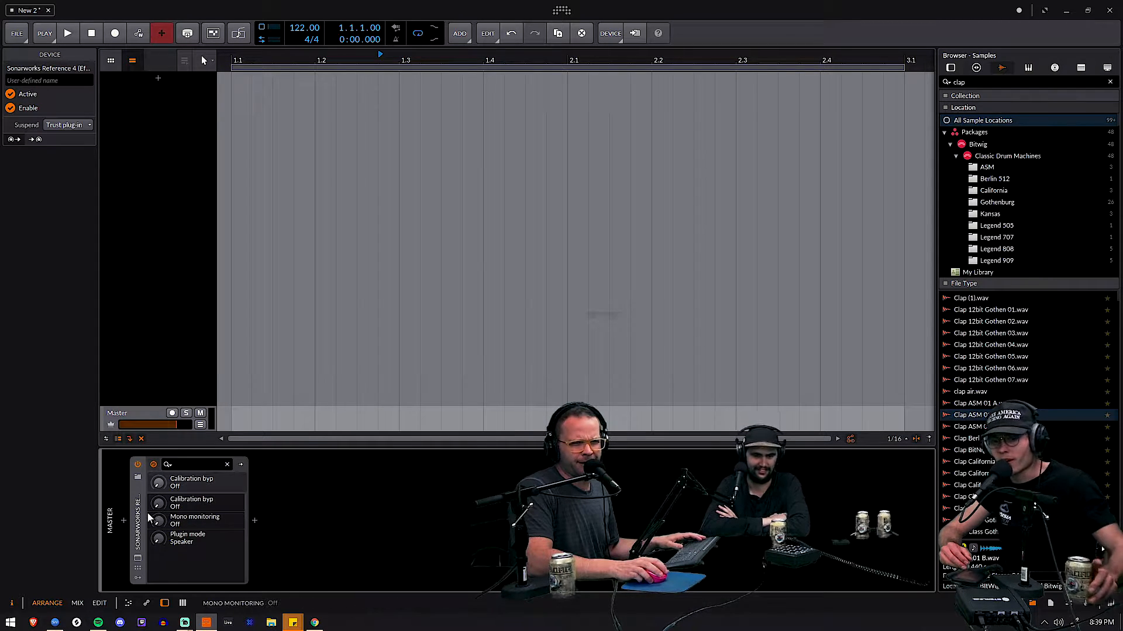
left_click(137, 464)
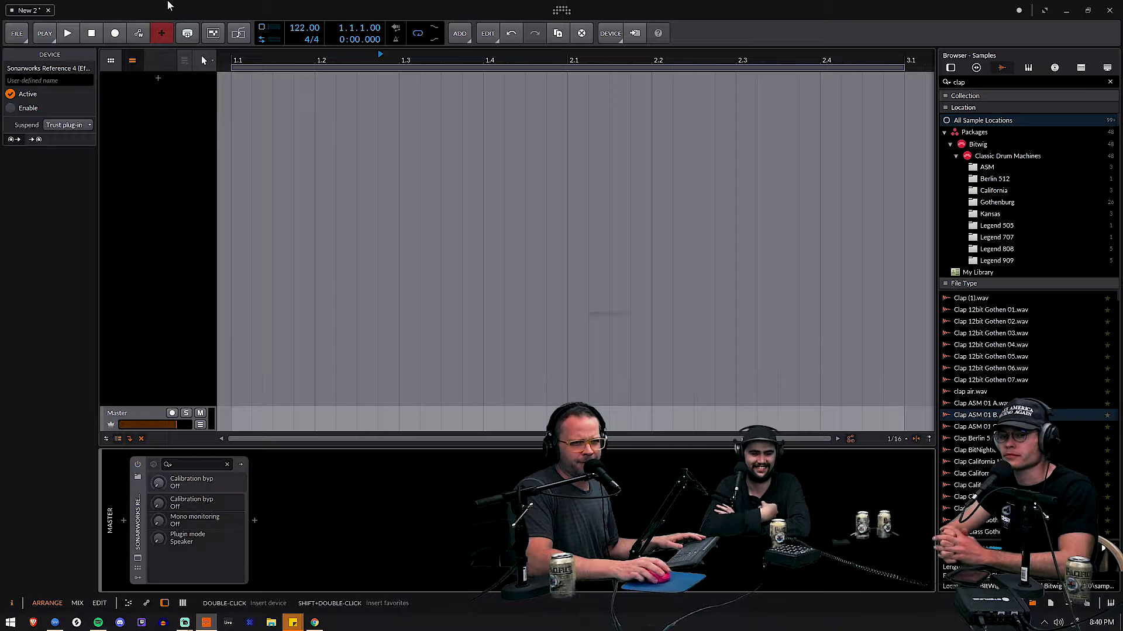
Step: Add a new instrument track and insert the Bitwig Polysynth device into its empty device chain
left_click(159, 198)
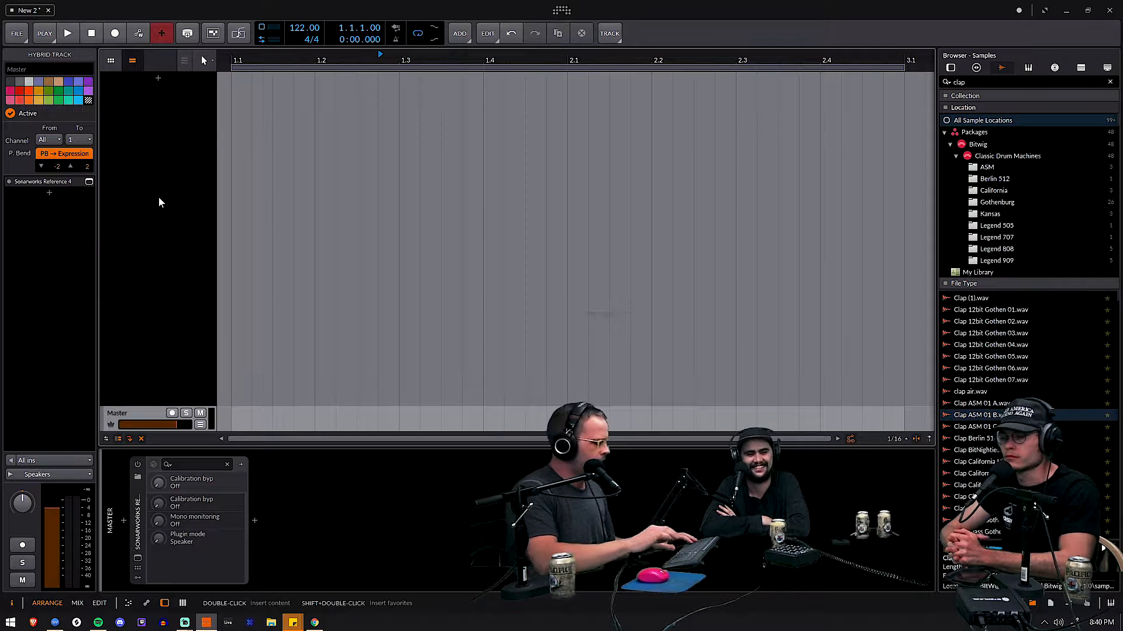
double_click(159, 197)
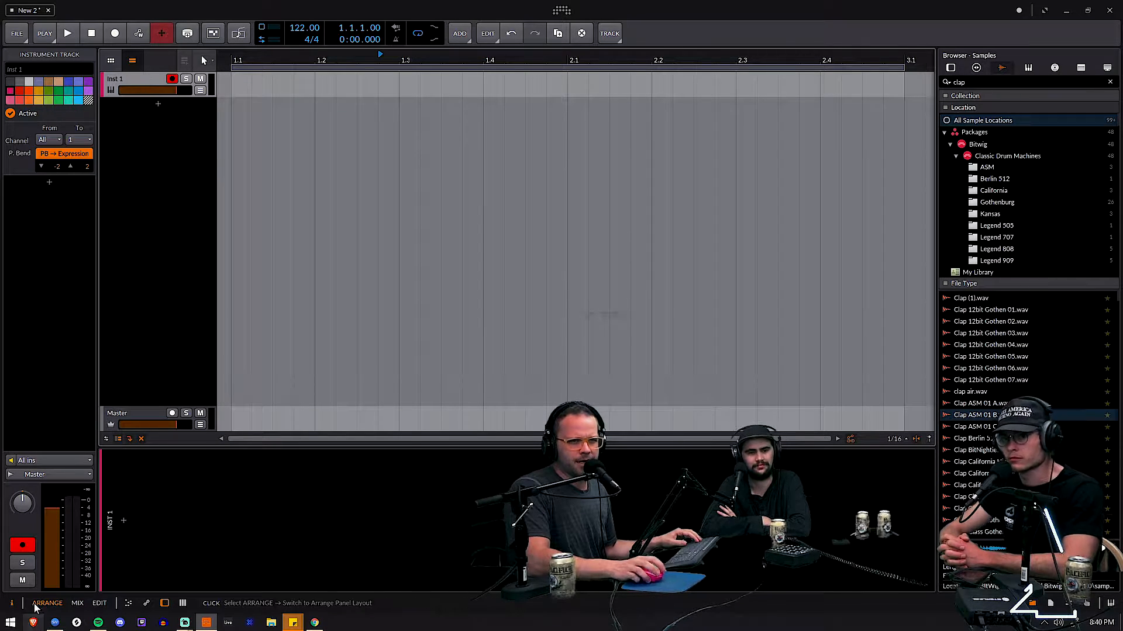
double_click(122, 522)
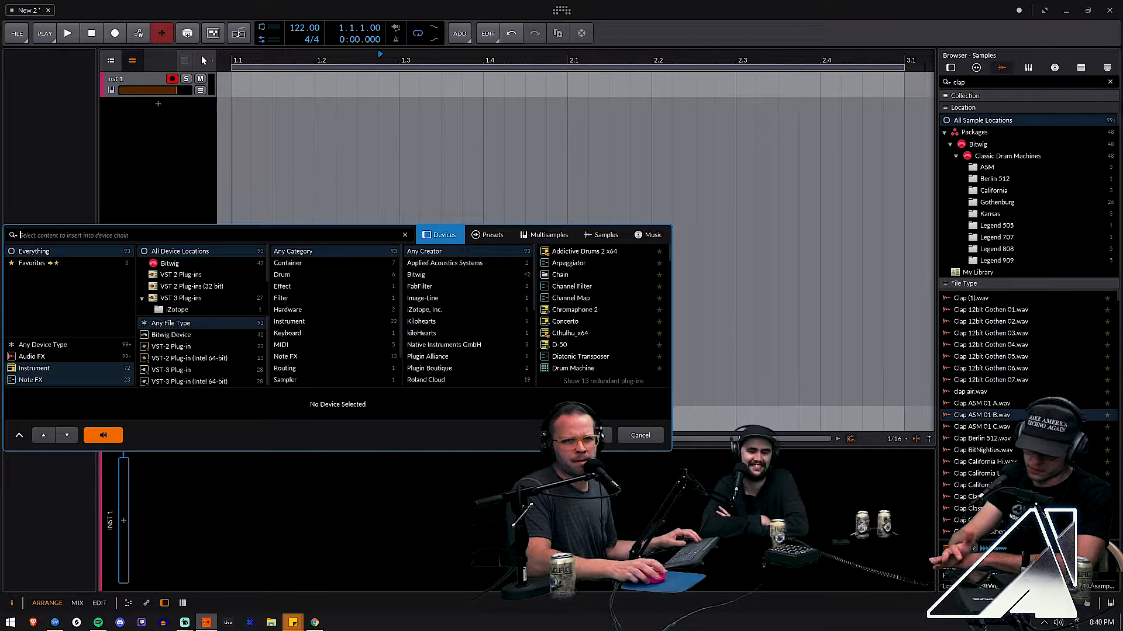
scroll(579, 307, "down", 5)
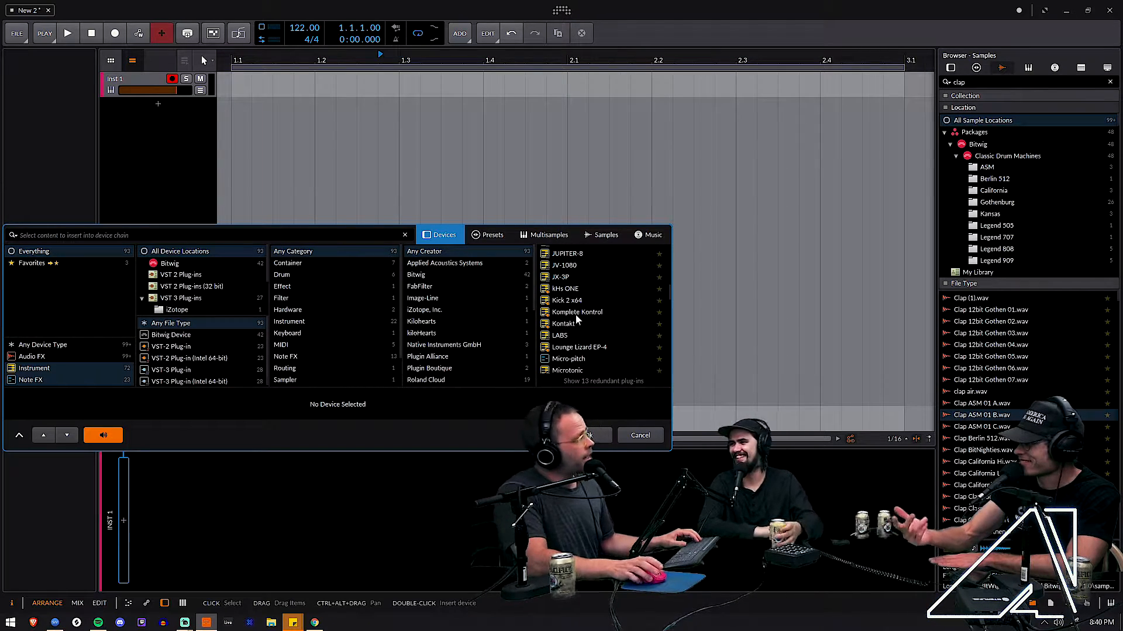
scroll(575, 316, "down", 5)
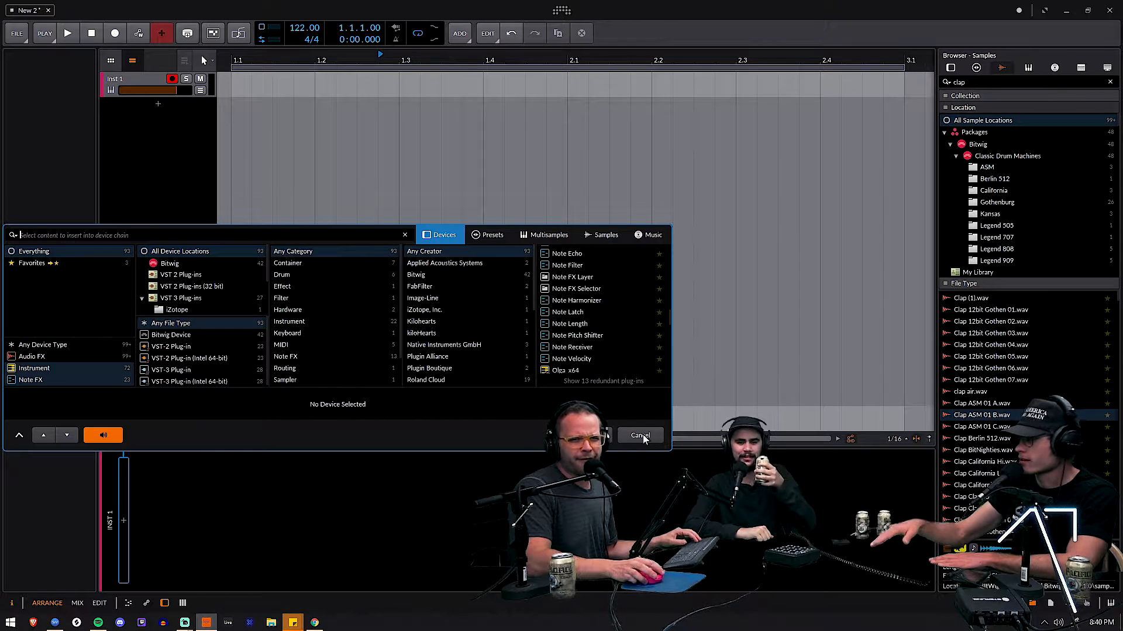
scroll(598, 339, "down", 5)
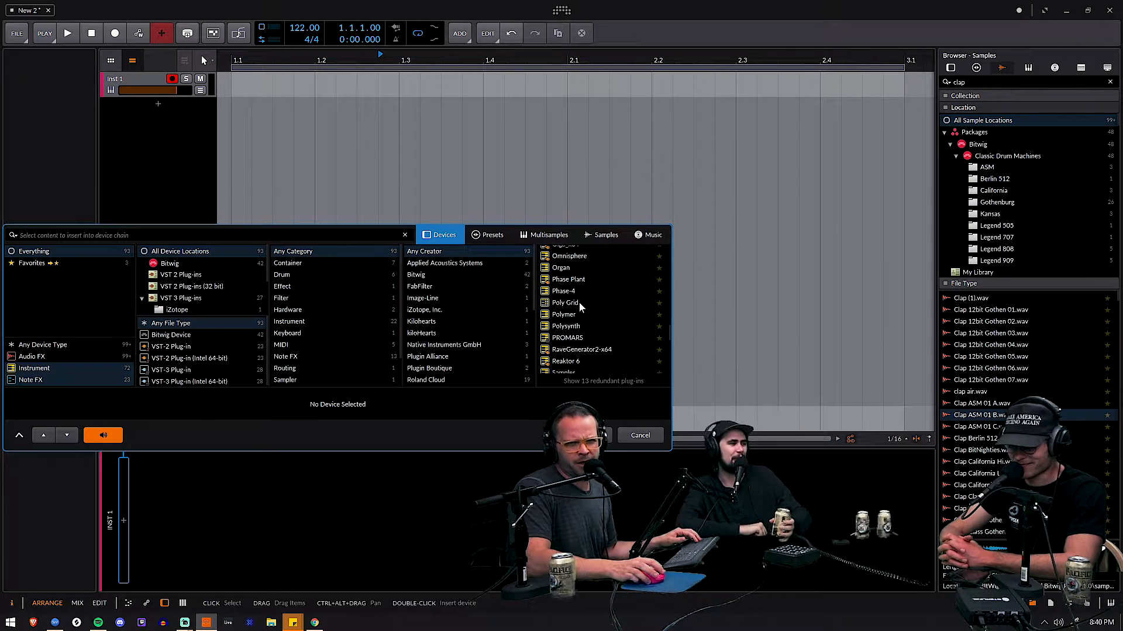
left_click(570, 326)
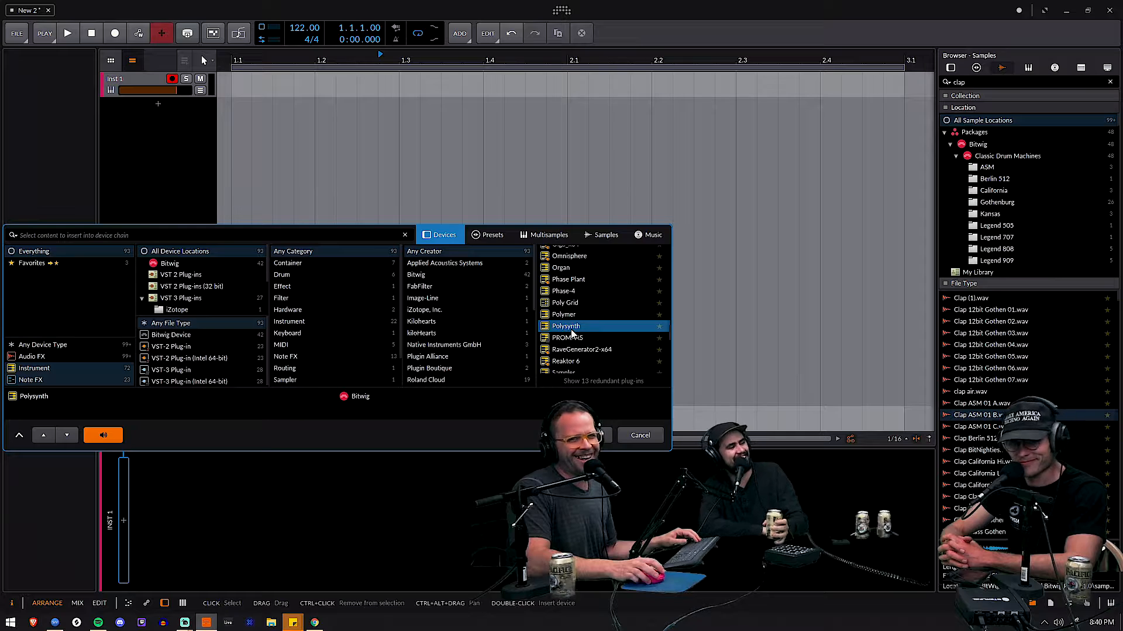
double_click(570, 326)
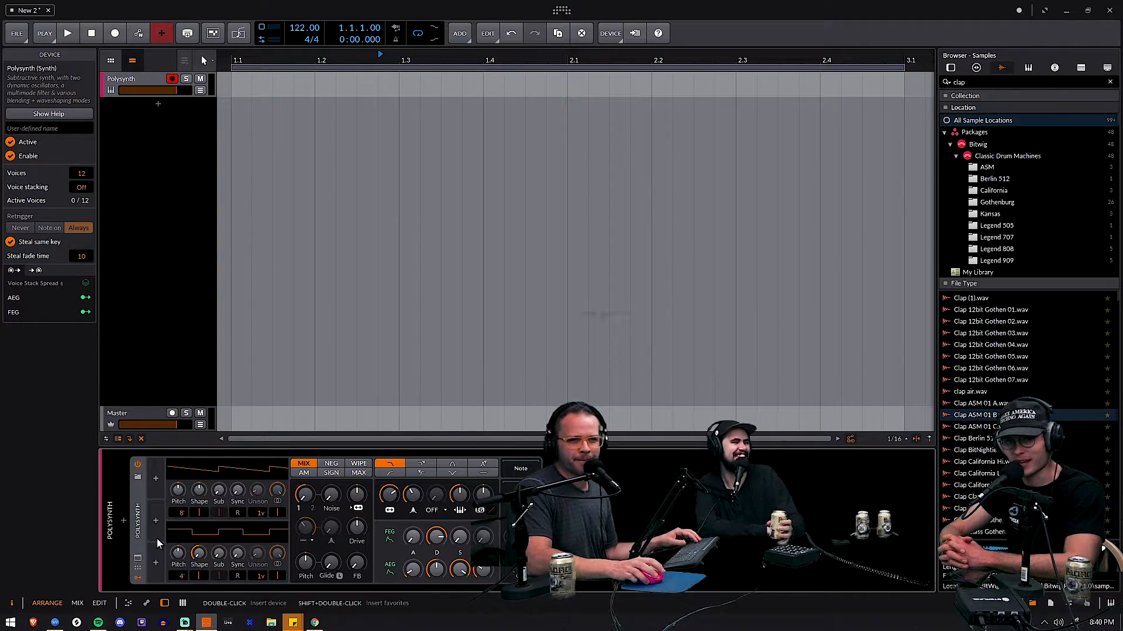
Step: Browse the Polysynth's replacement presets and filter them to the Pad category
left_click(133, 479)
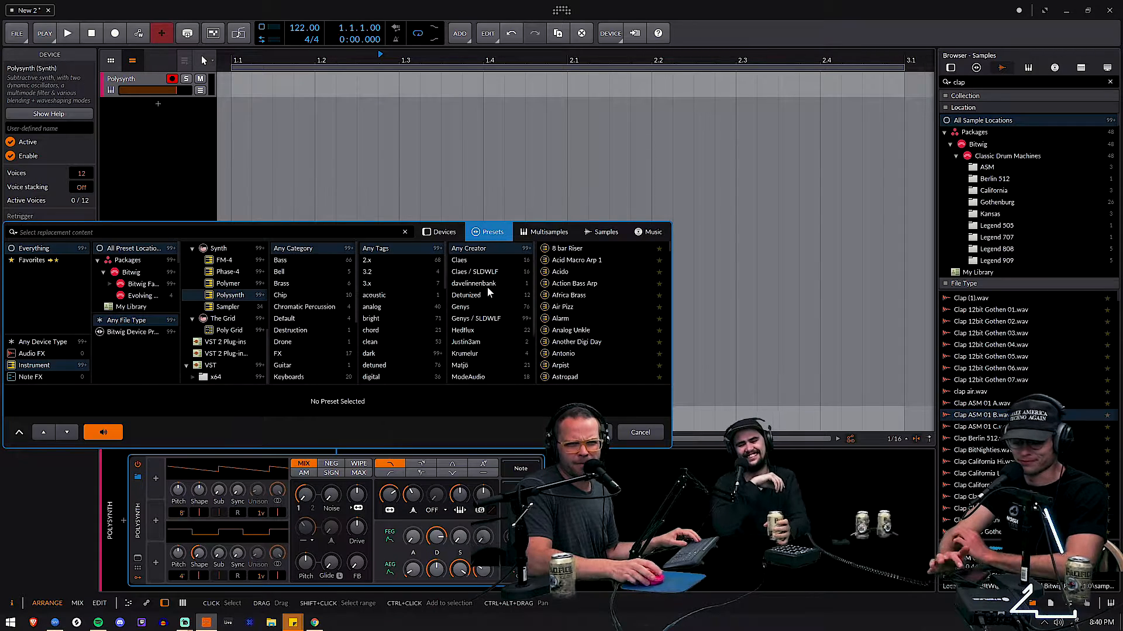
scroll(476, 324, "down", 3)
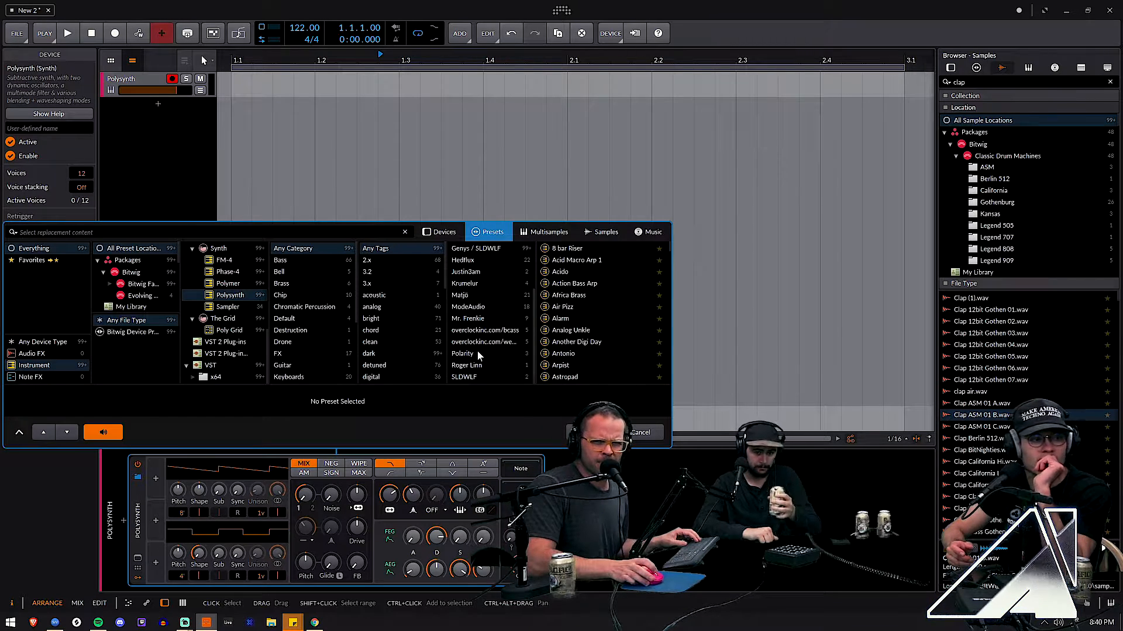
scroll(477, 351, "up", 2)
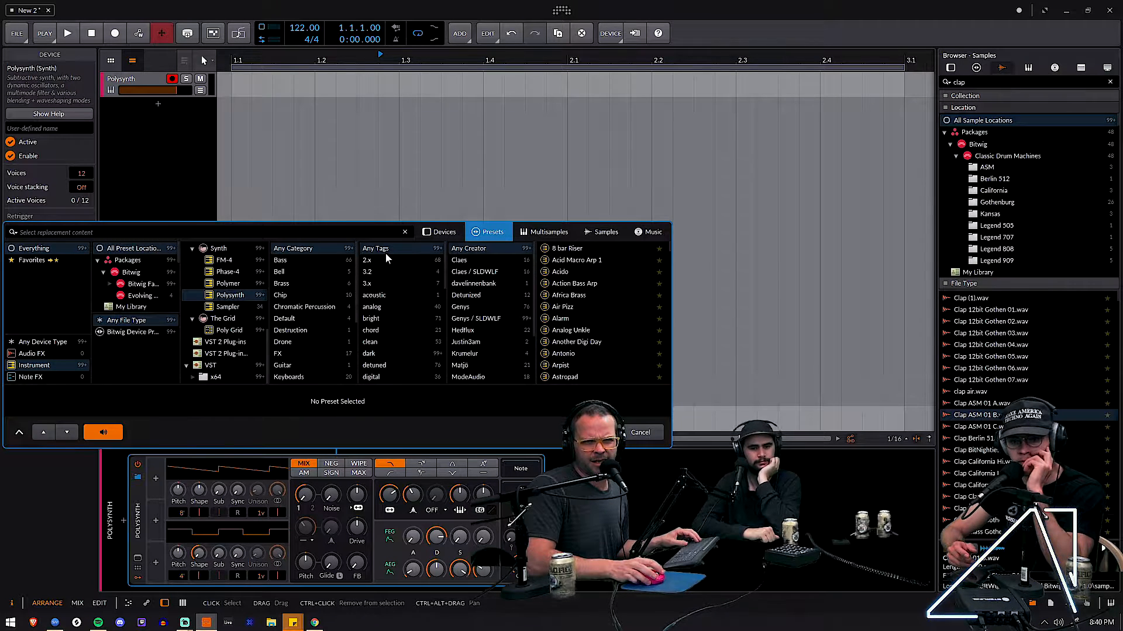
scroll(387, 298, "down", 3)
scroll(391, 339, "down", 6)
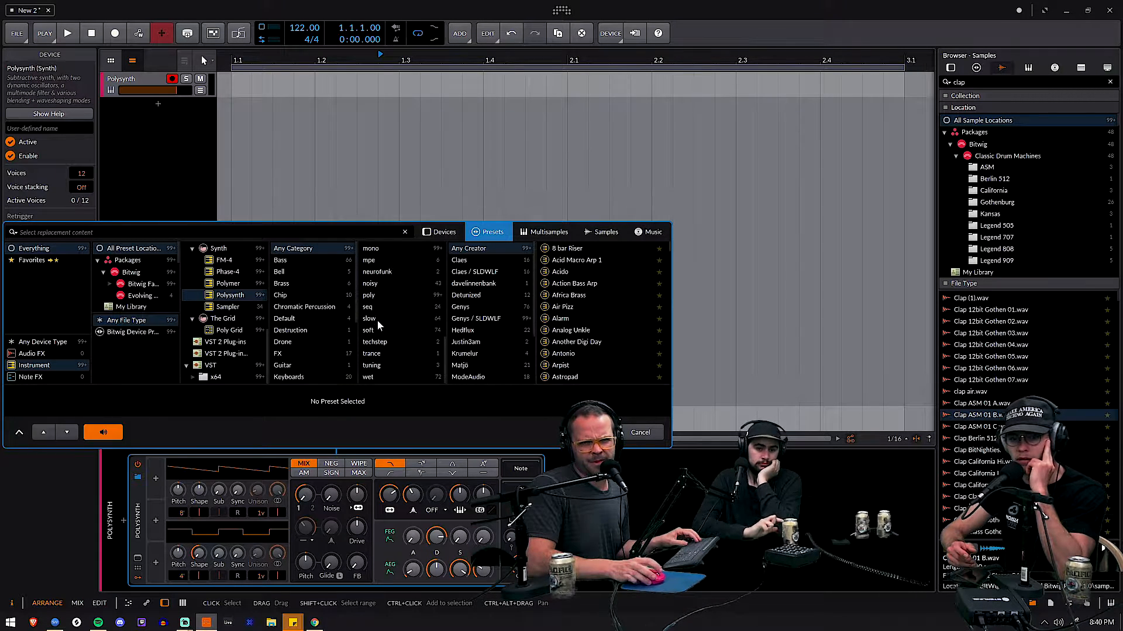
scroll(317, 307, "down", 3)
left_click(296, 318)
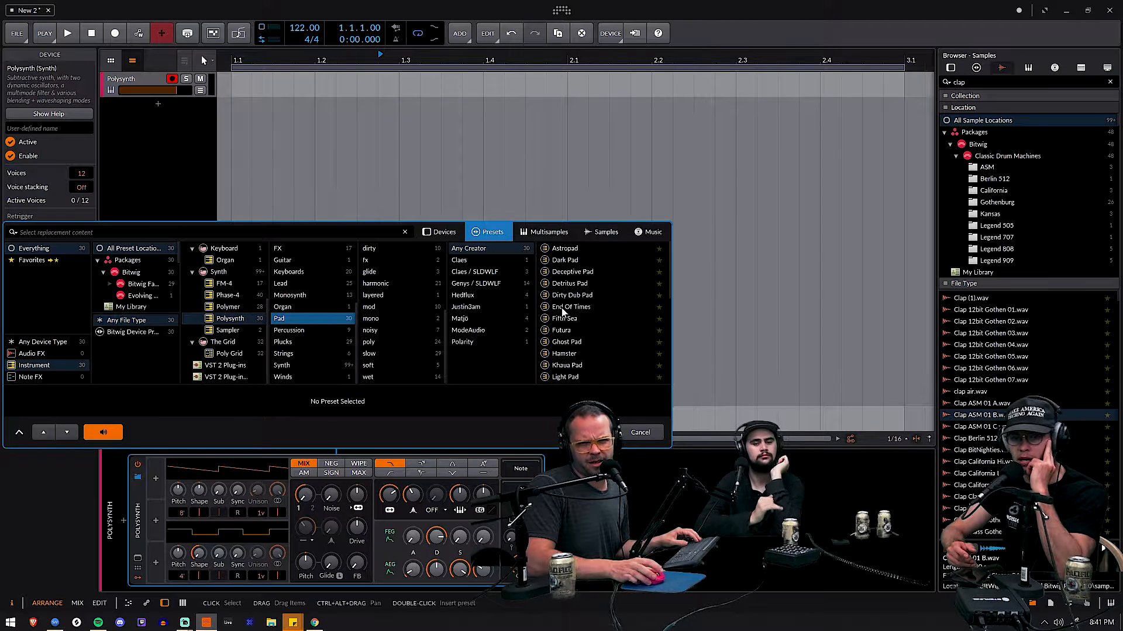
Step: Preview the Astropad preset by enabling computer keyboard note input and playing a note
left_click(584, 249)
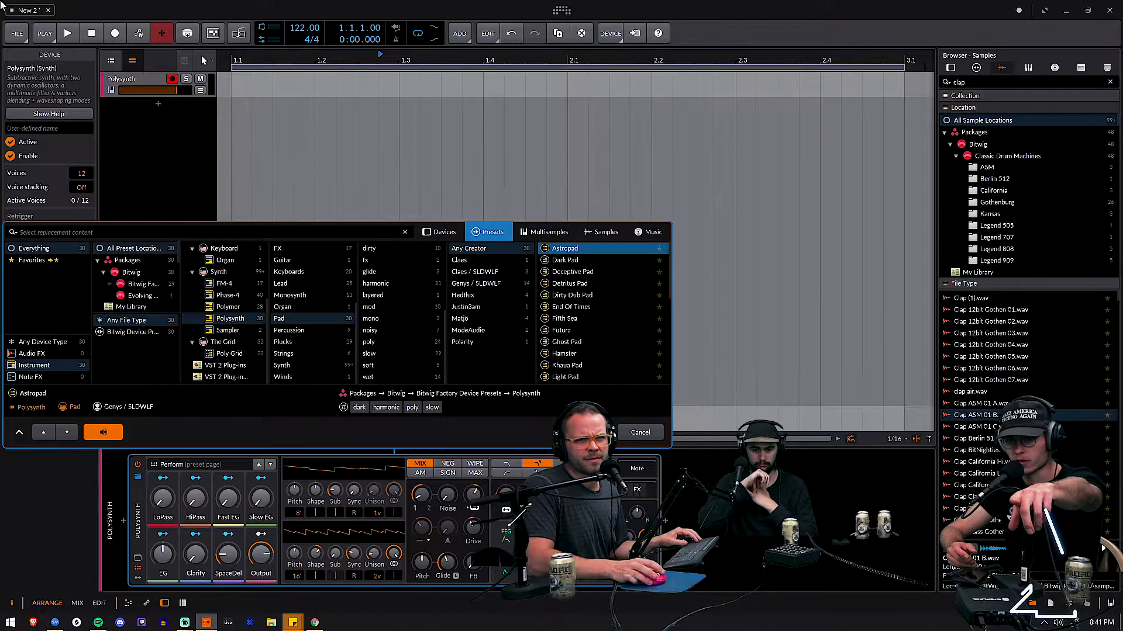
left_click(239, 34)
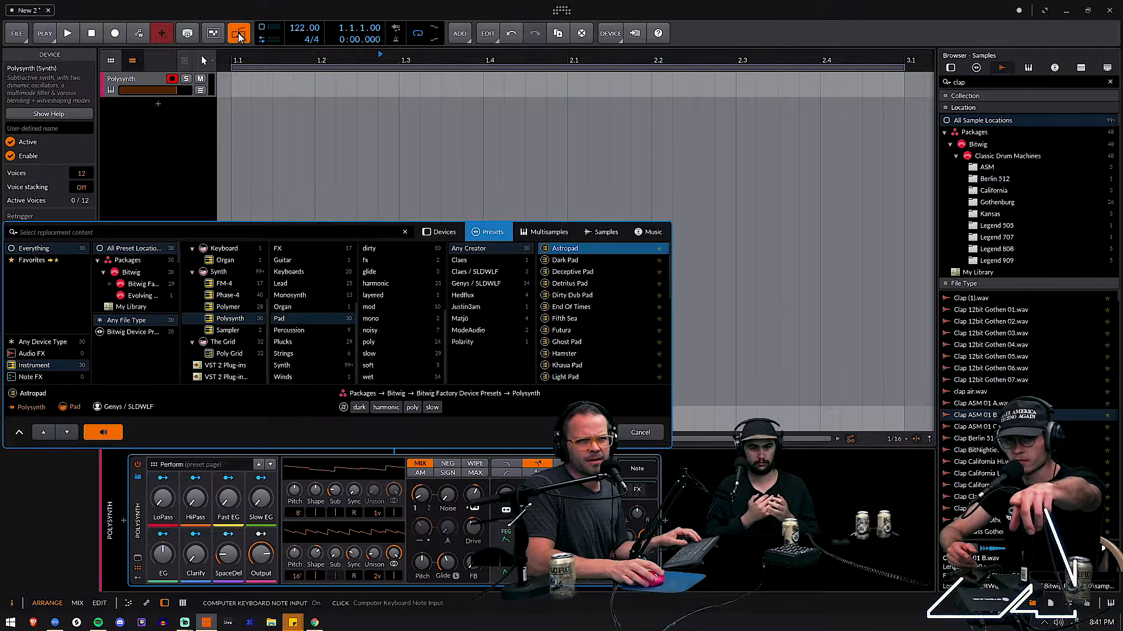
key("a")
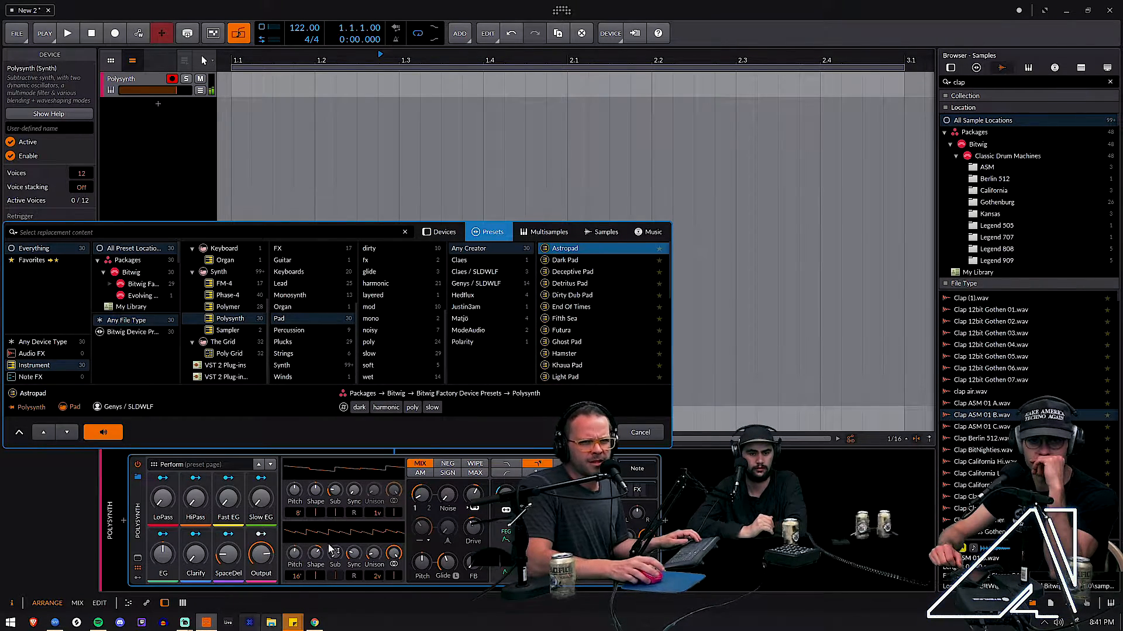
Step: Preview the Dark Pad preset, and load Deceptive Pad into the Polysynth
left_click(587, 260)
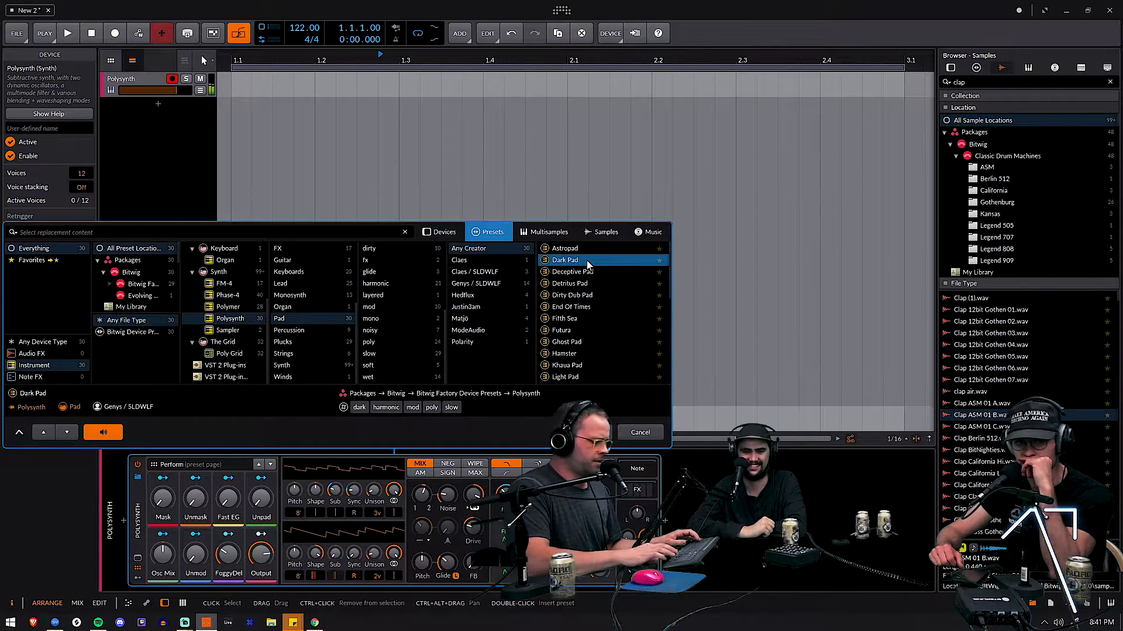
key("Down")
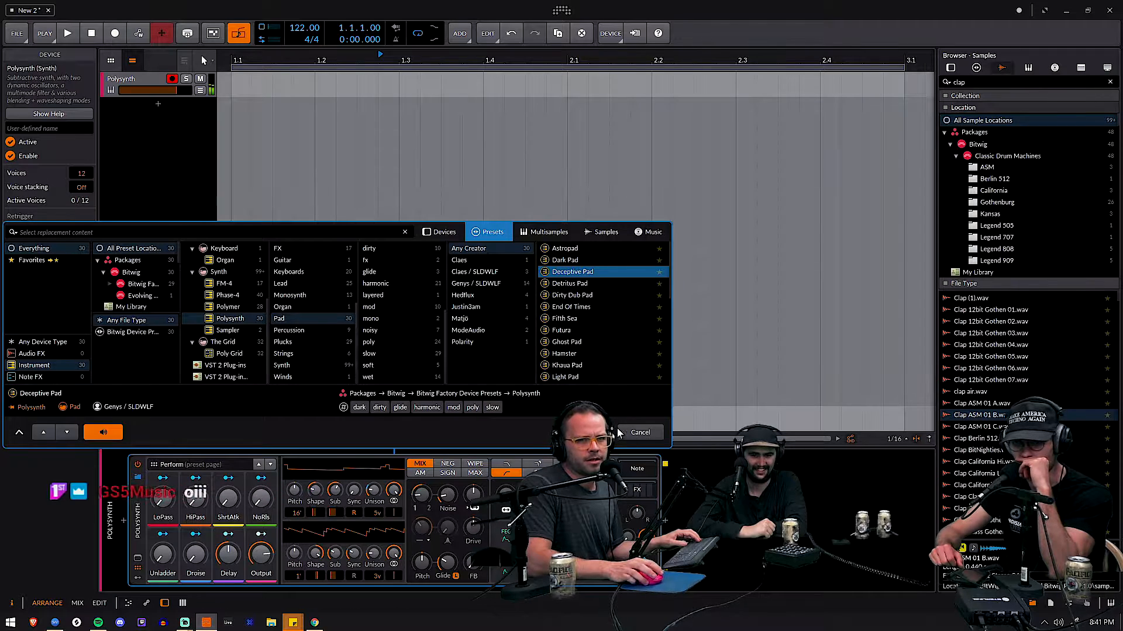
key("Return")
Step: Lower the Master track's volume to -8.0 dB
left_click_drag(162, 425, 160, 425)
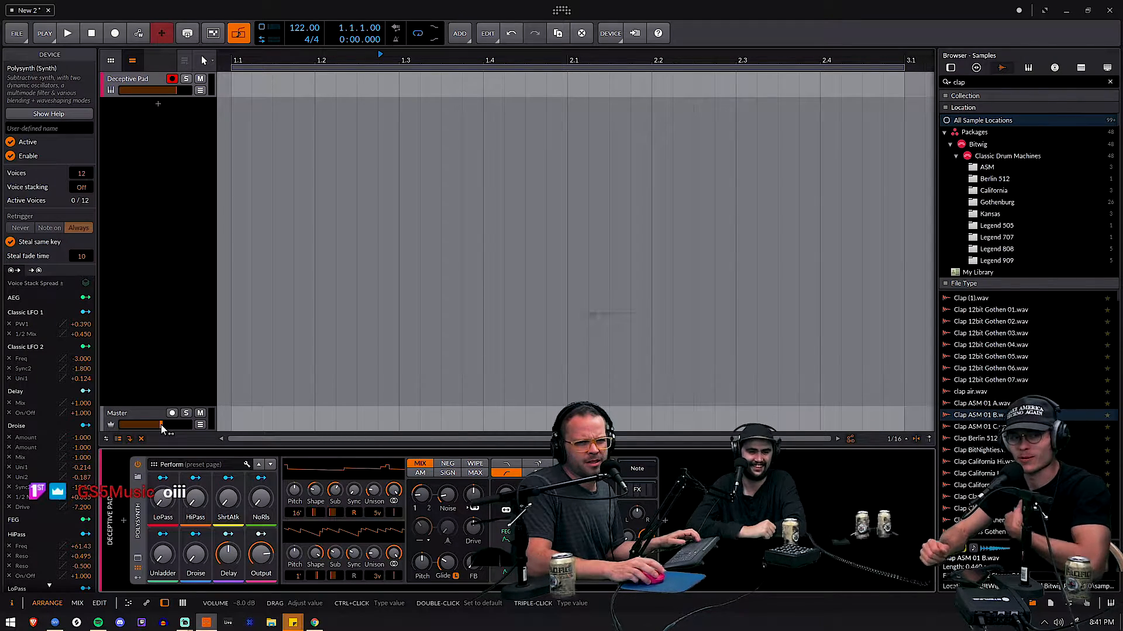
left_click(139, 558)
left_click(138, 558)
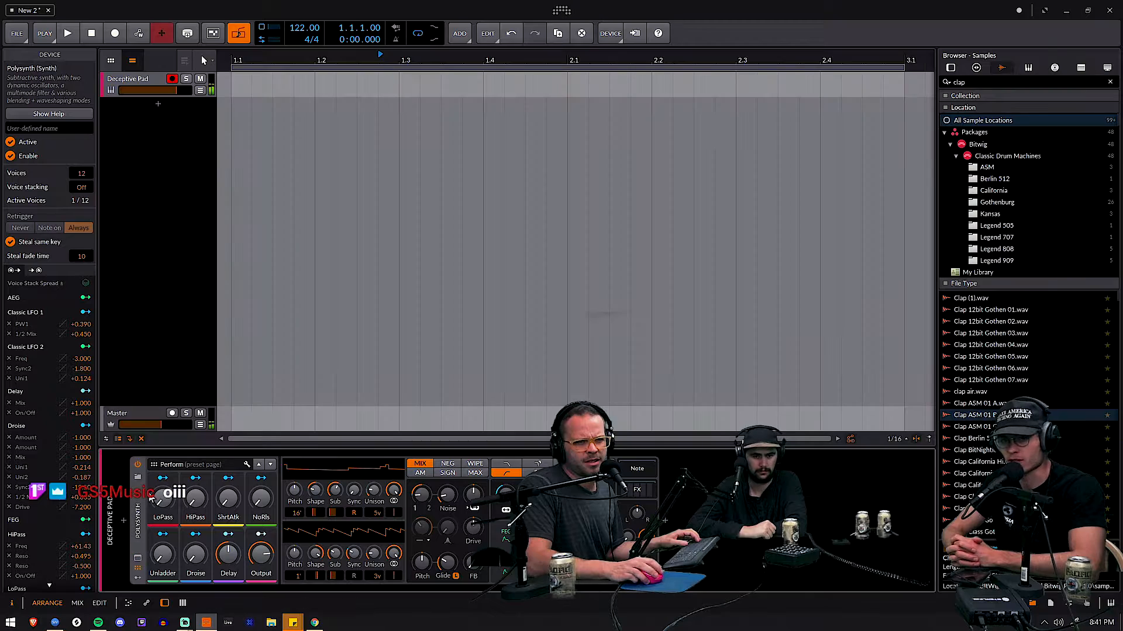
Step: Replace the Polysynth's current preset with Detritus Pad
left_click(139, 477)
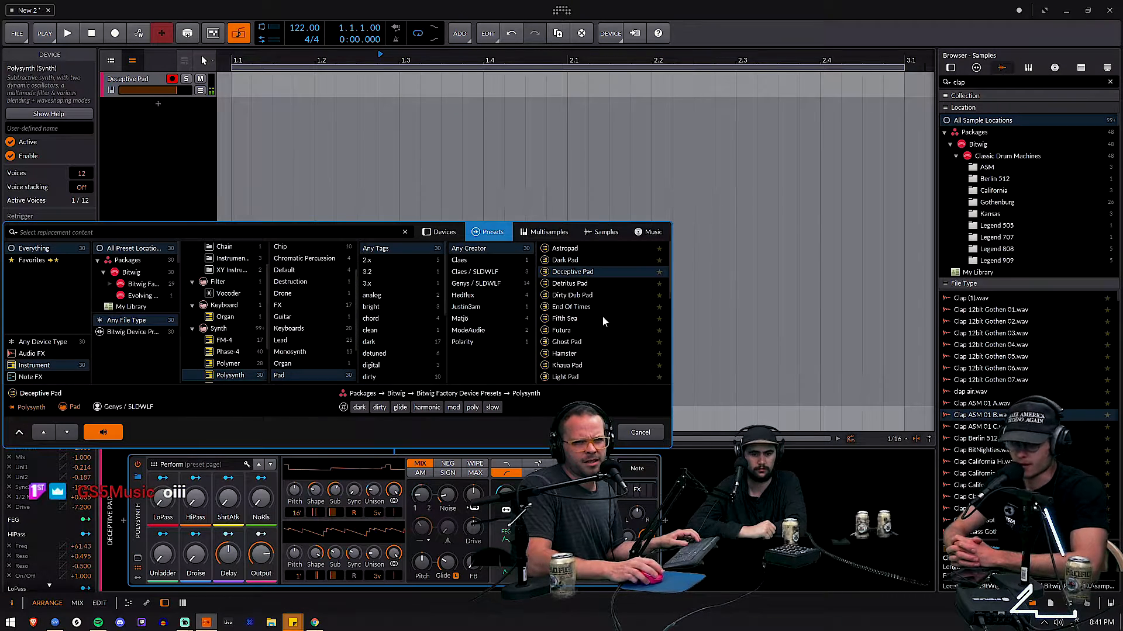
left_click(595, 281)
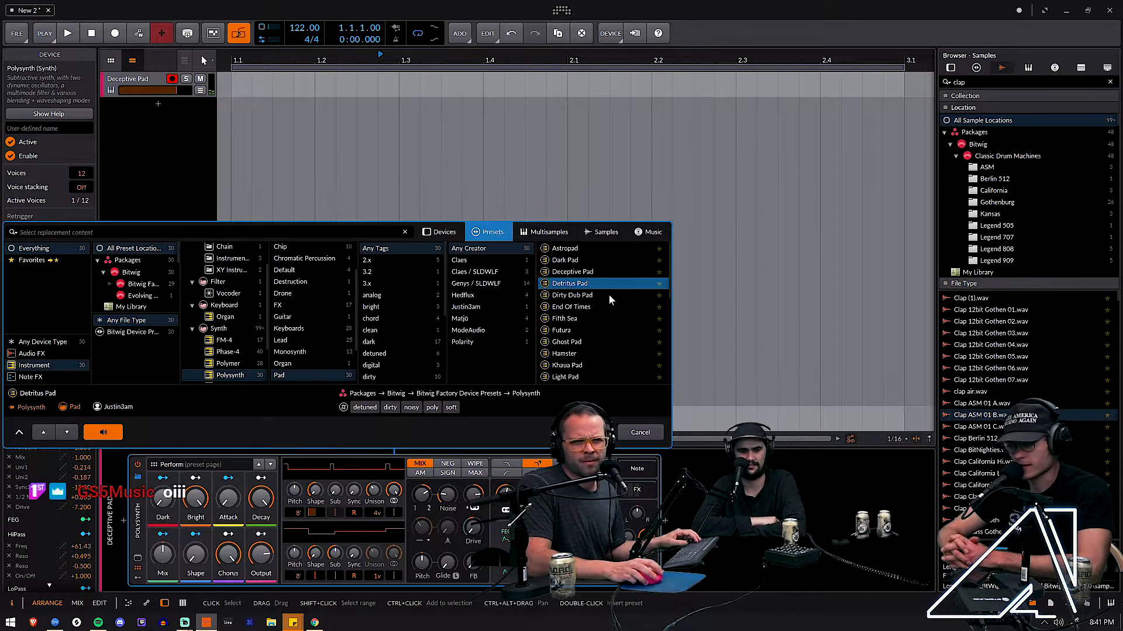
double_click(604, 280)
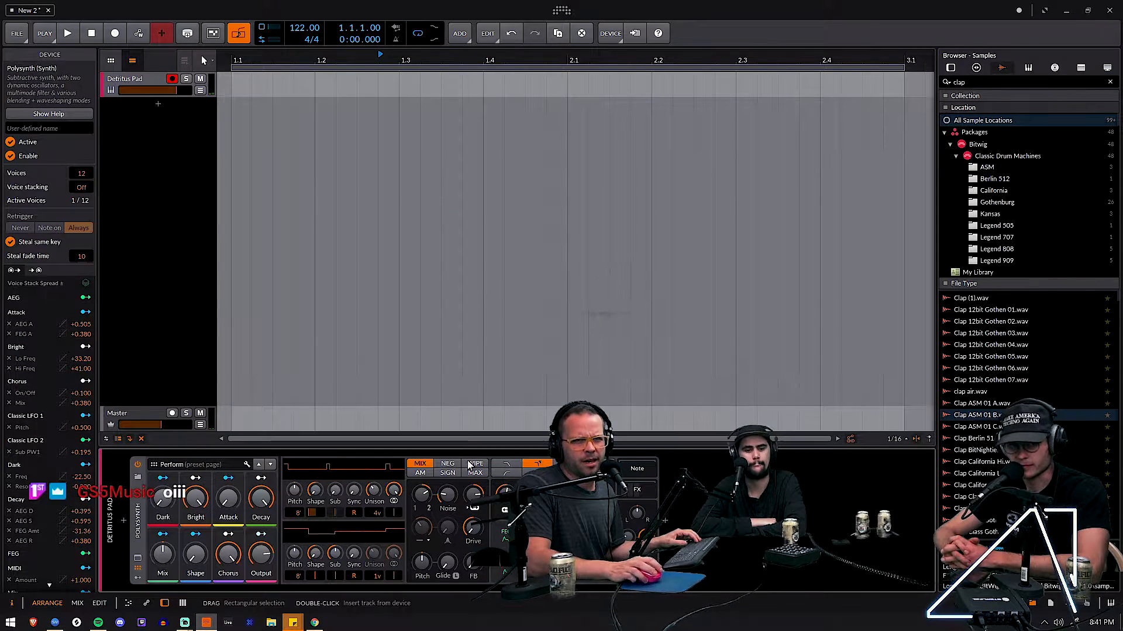
Step: Set the project tempo to 140 BPM and create an empty two-bar clip from 1.1 to 3.1 on the Detritus Pad track
left_click_drag(305, 30, 305, 29)
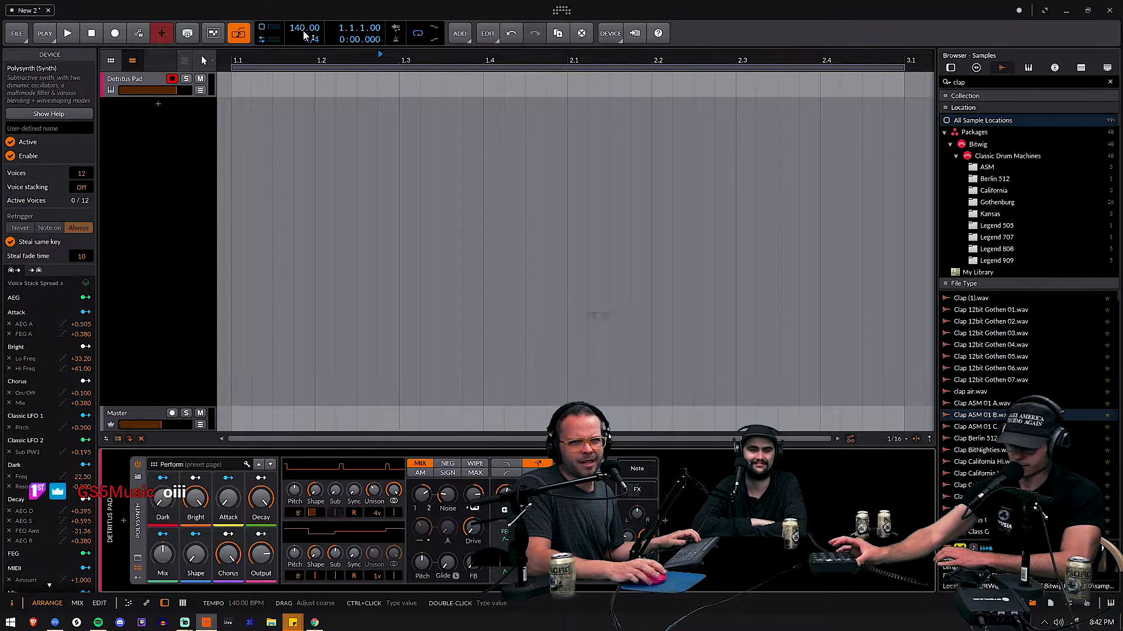
left_click(250, 85)
left_click_drag(236, 83, 848, 107)
key("ctrl+j")
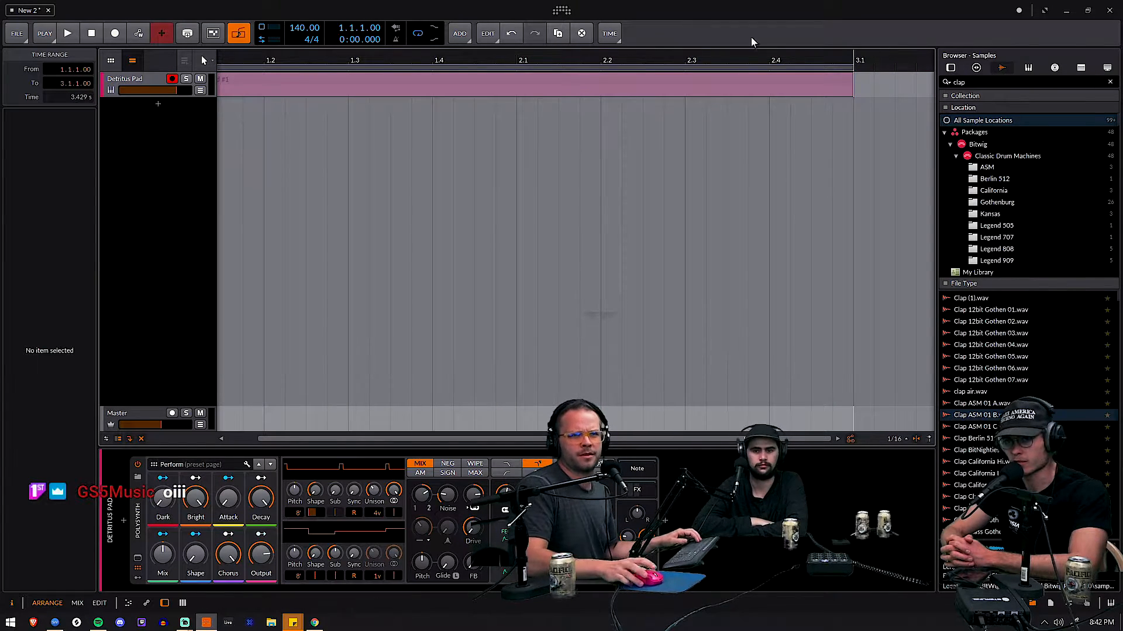
left_click_drag(525, 53, 575, 53)
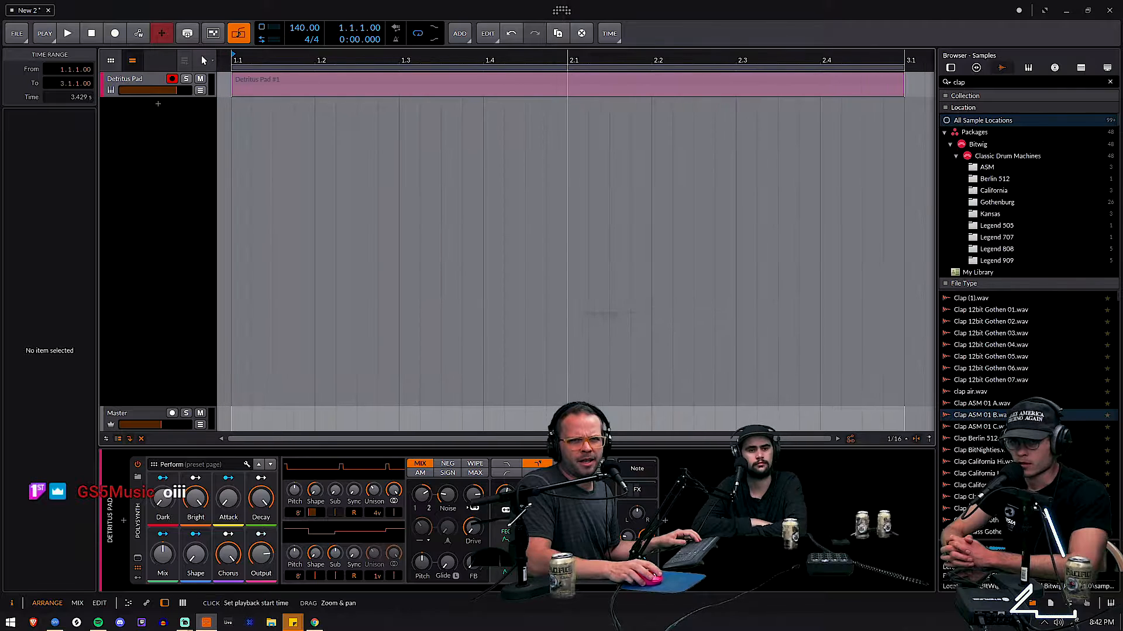
Step: Open the Detritus Pad clip for note editing and add a sixteenth-length E2 note at its start
left_click(485, 128)
left_click(511, 81)
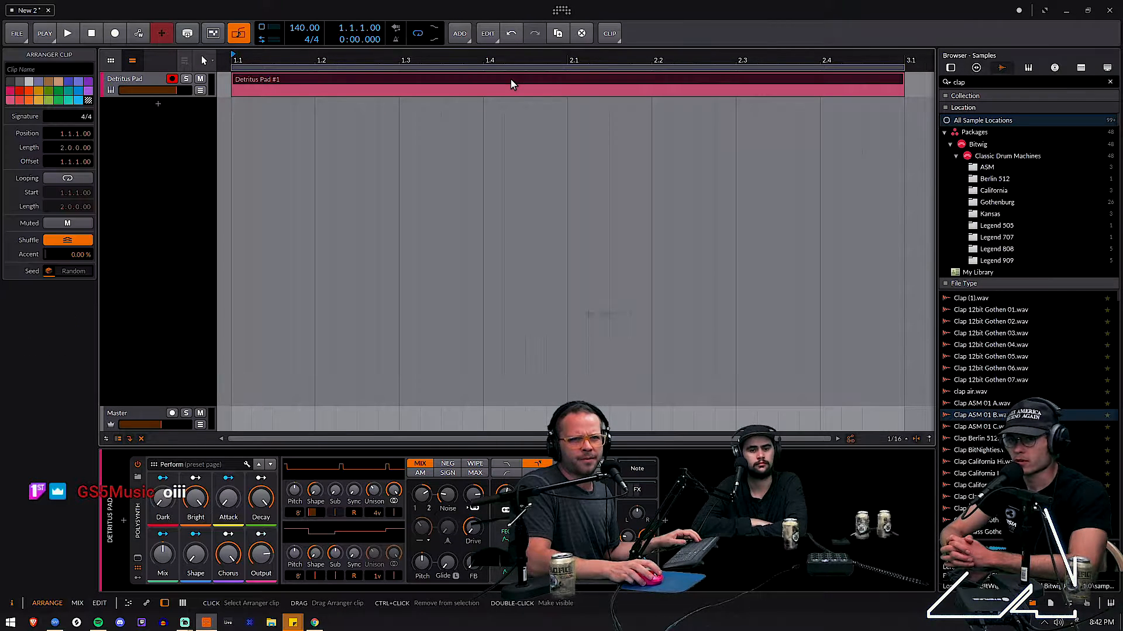
double_click(510, 79)
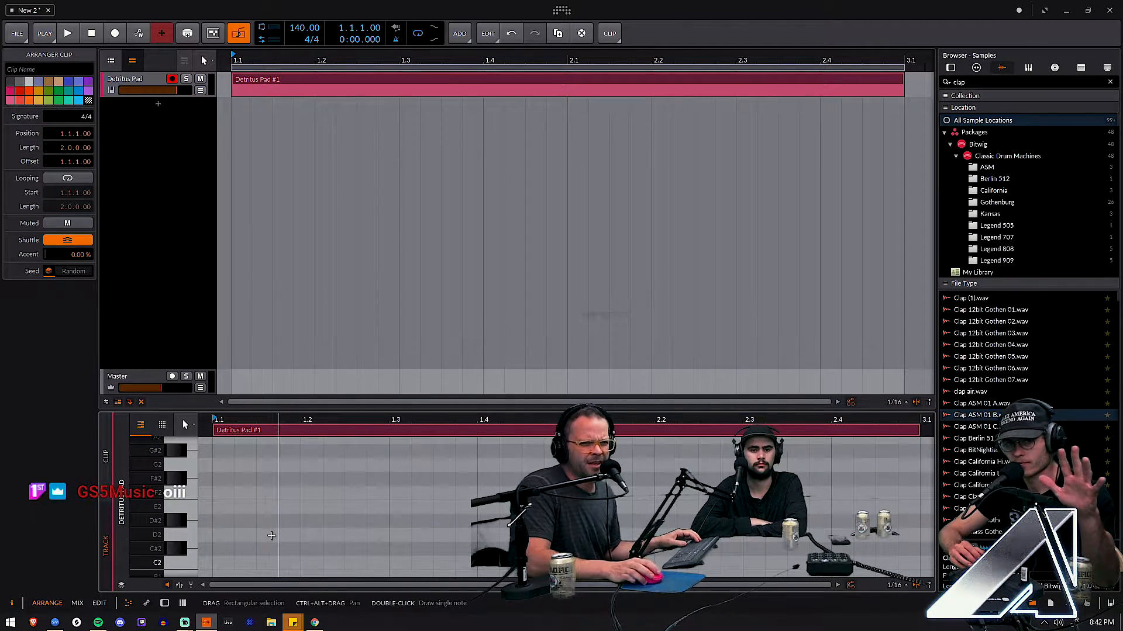
scroll(273, 532, "down", 3)
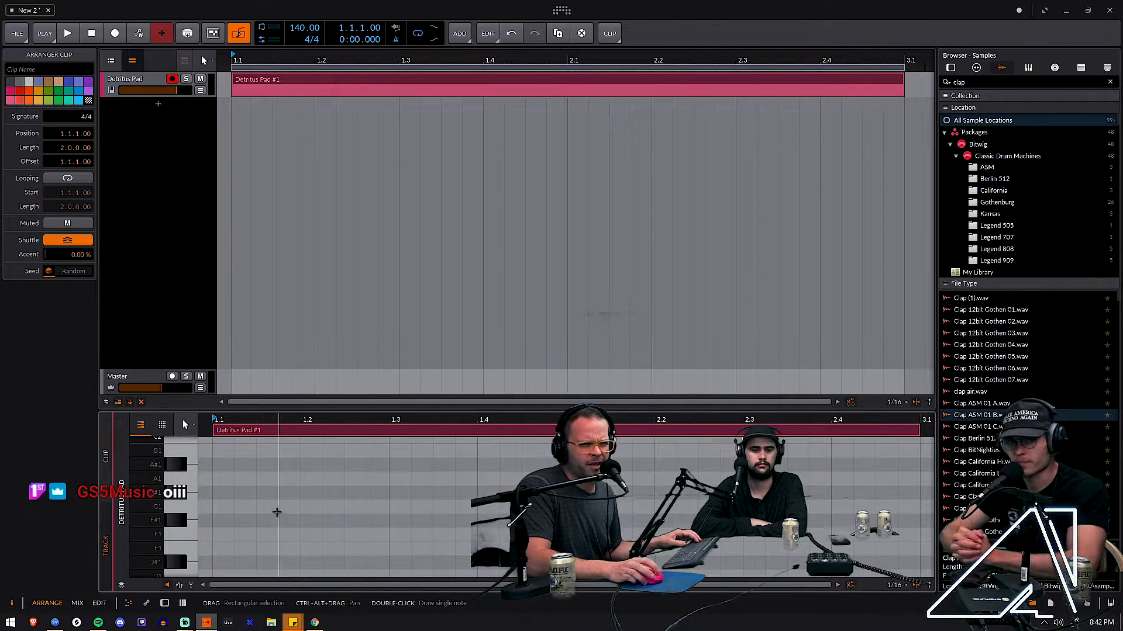
scroll(276, 513, "up", 3)
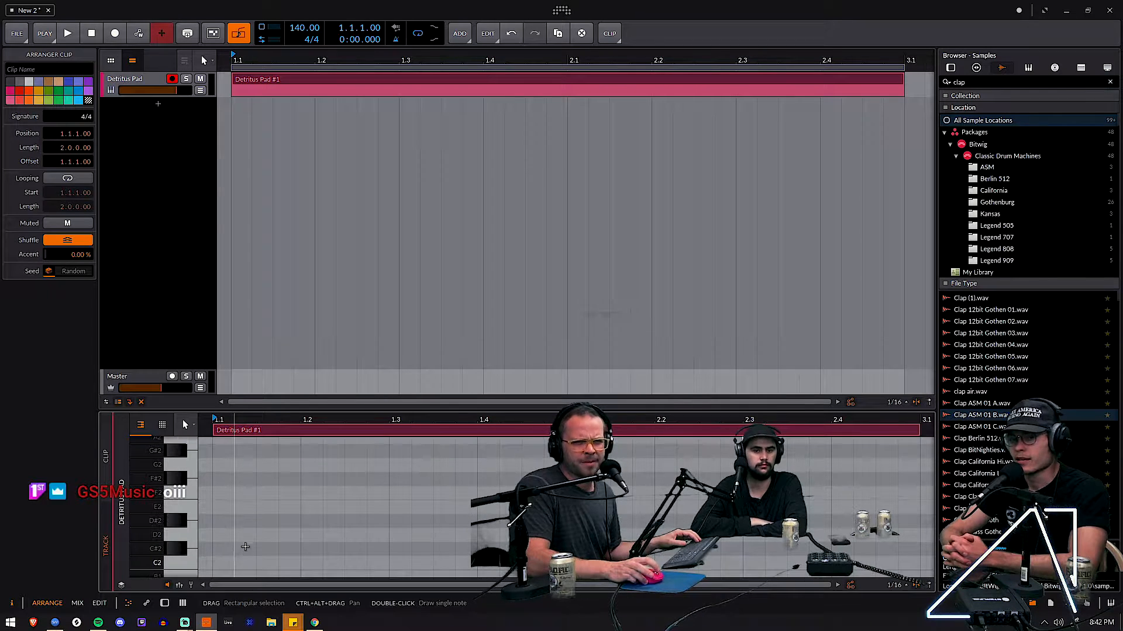
double_click(225, 507)
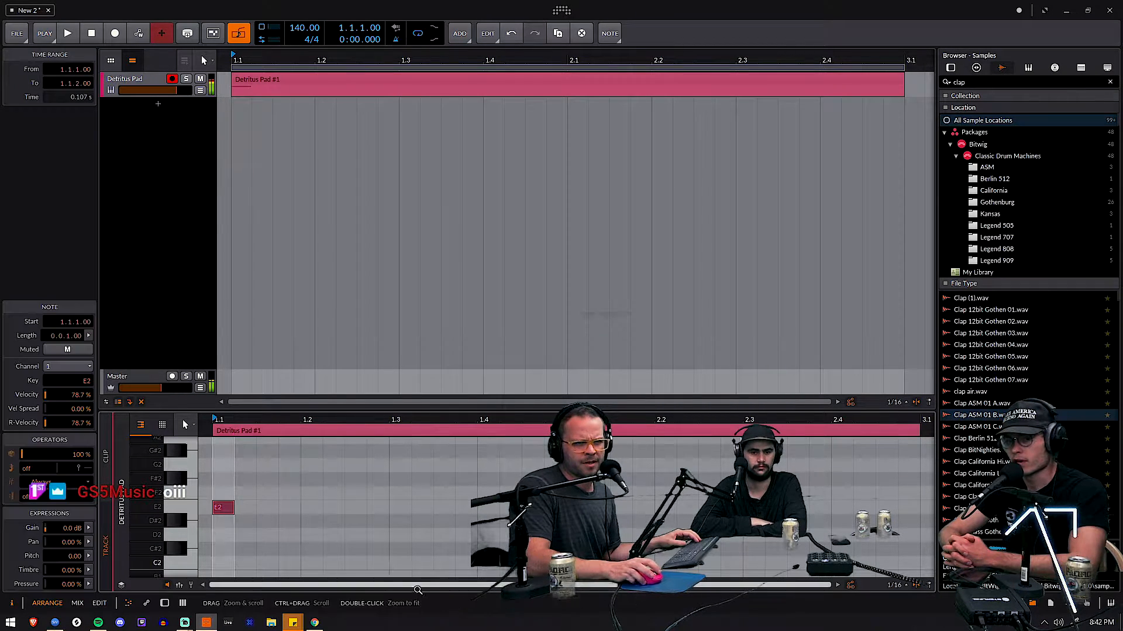
Step: Move the E2 note up an octave to E3 at 1.1.2 and place a copy of it at 1.2.2
key("shift+Up")
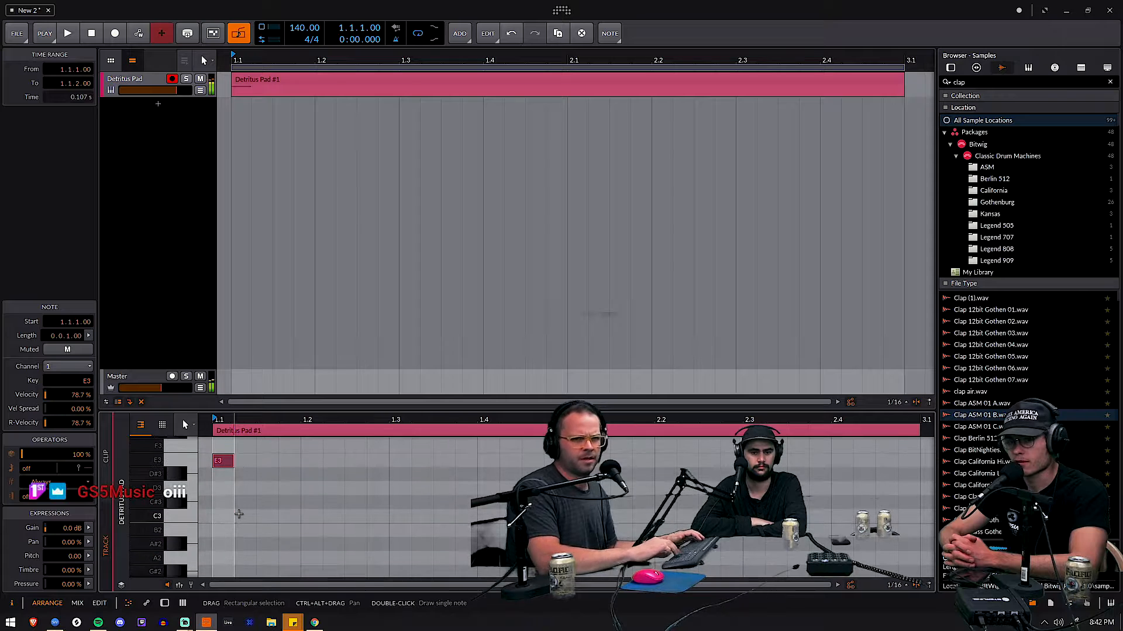
key("Right")
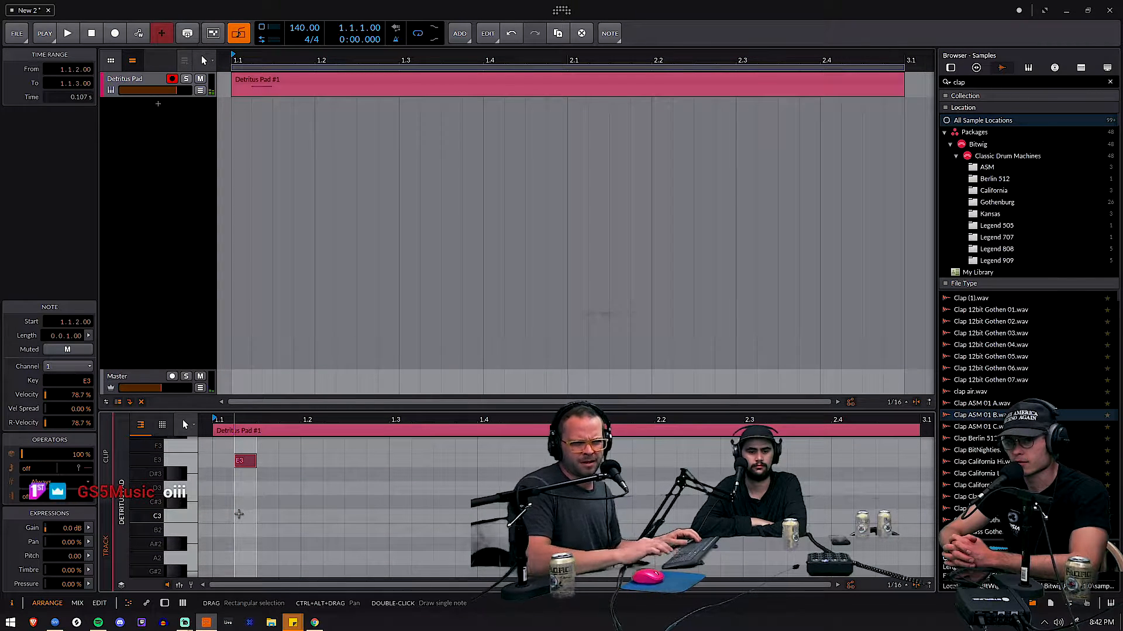
key("ctrl+d")
key("Right")
key("Right")
key("Right")
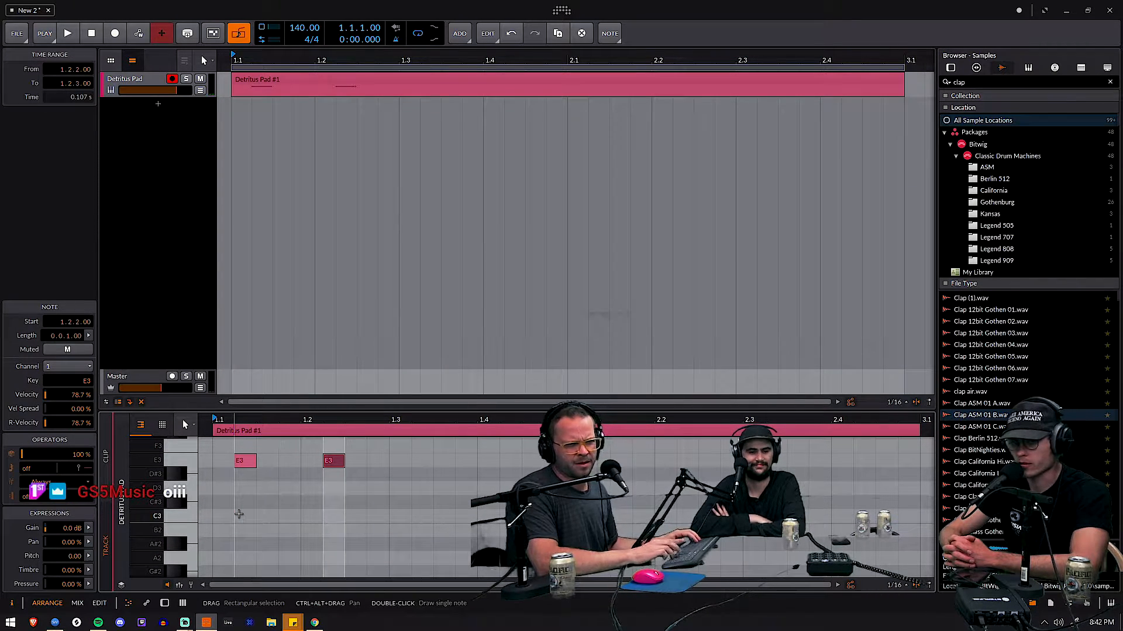
Step: Play back the pattern and add an E4 note at 1.2.3 by duplicating the last E3 note up an octave
key("space")
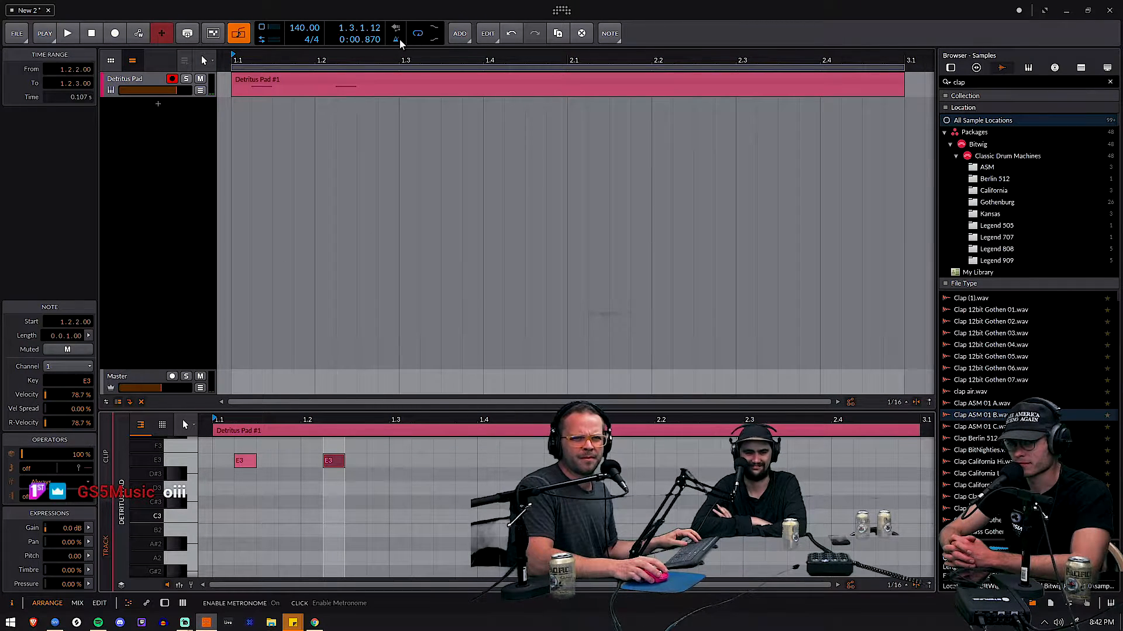
key("ctrl+d")
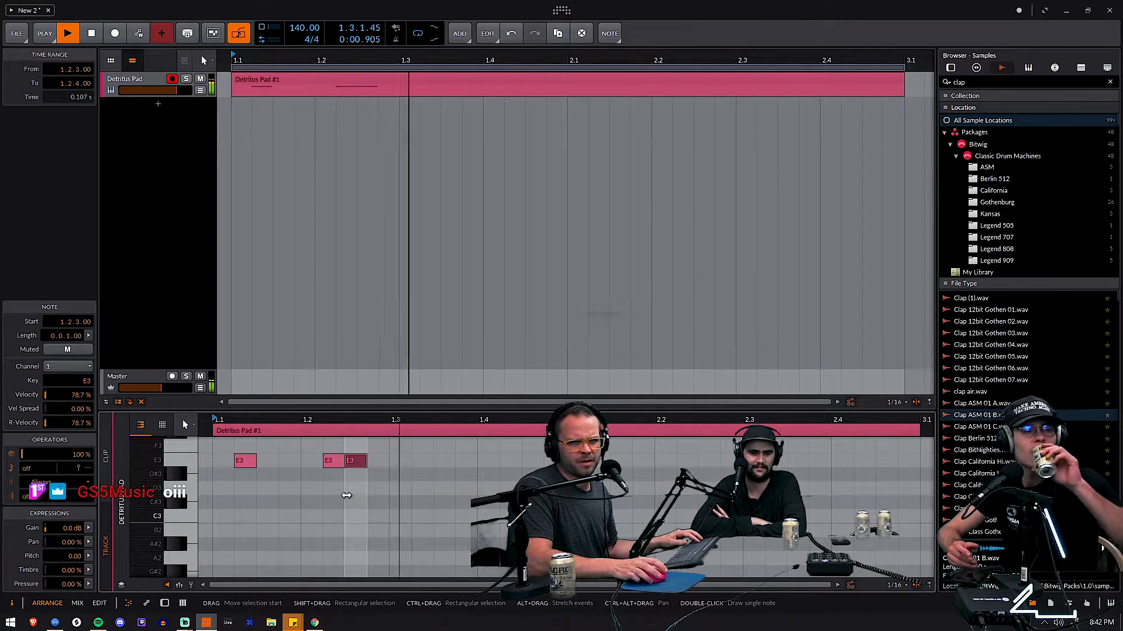
key("shift+Up")
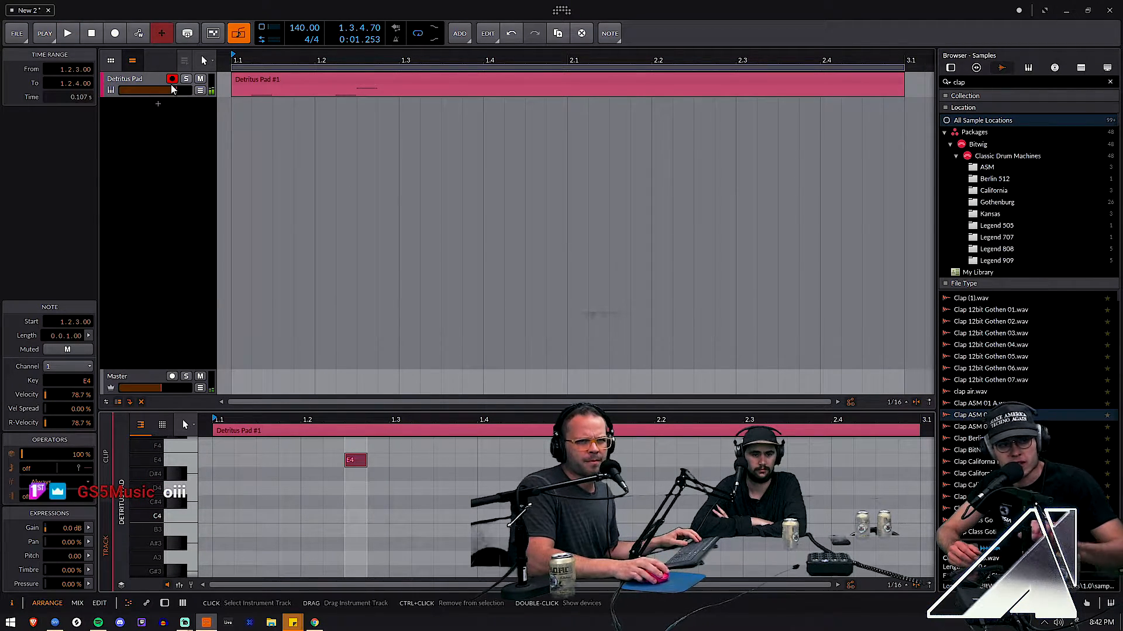
Step: Insert FabFilter Pro-C 2 after the Polysynth on the Detritus Pad track
double_click(136, 81)
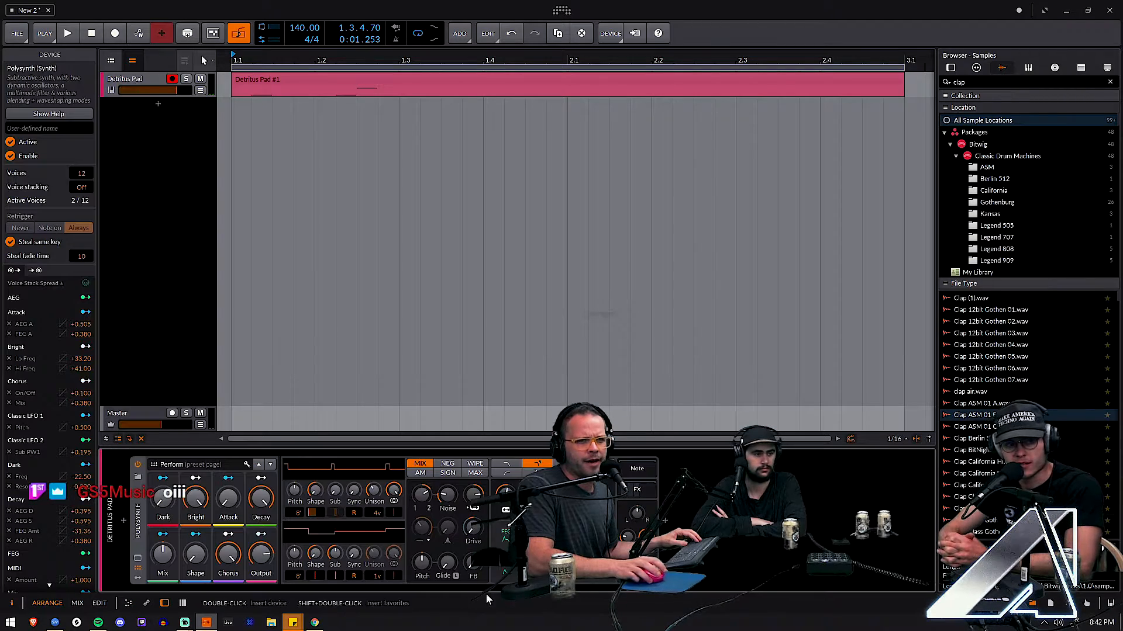
left_click(668, 519)
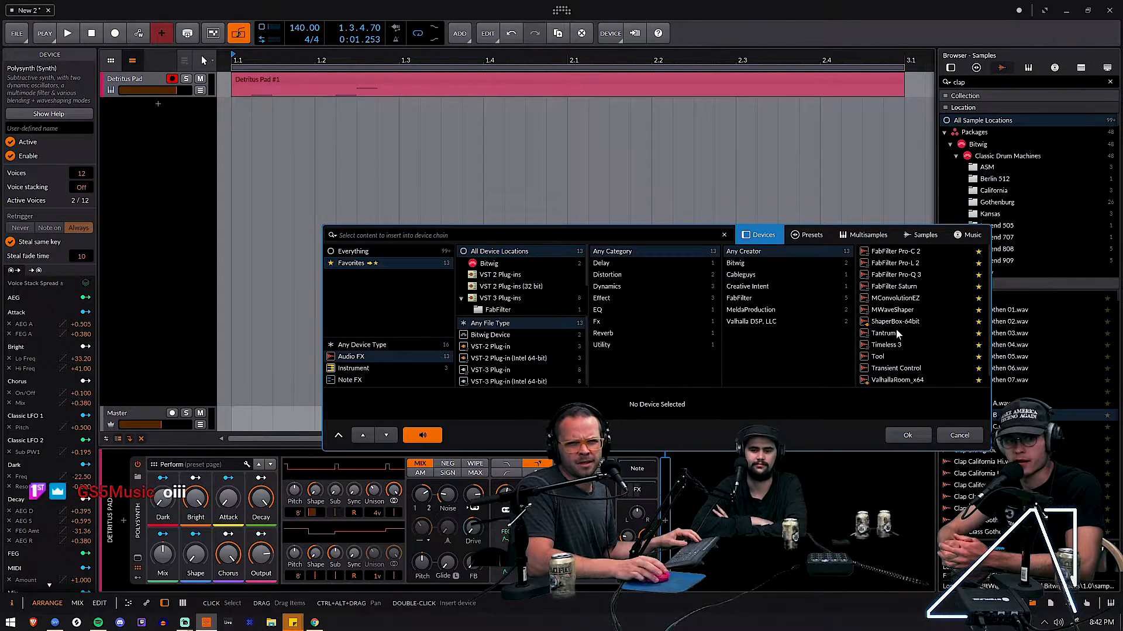
double_click(925, 253)
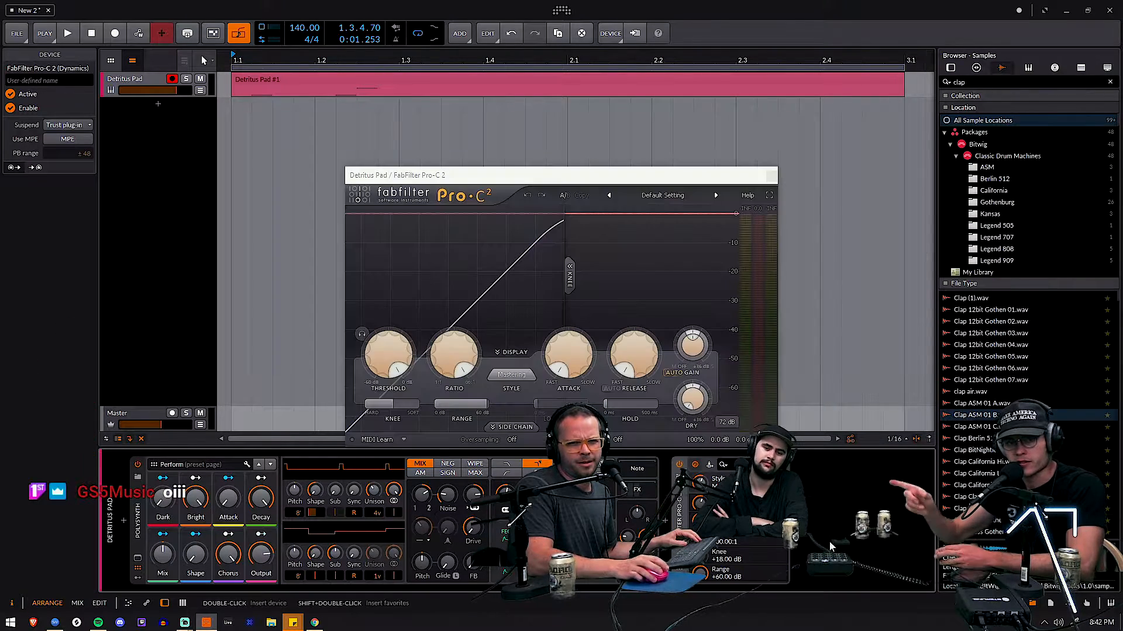
Step: Lower the Pro-C 2 threshold to about -14.52 dB during playback and close the plug-in window
key("space")
left_click_drag(400, 369, 399, 403)
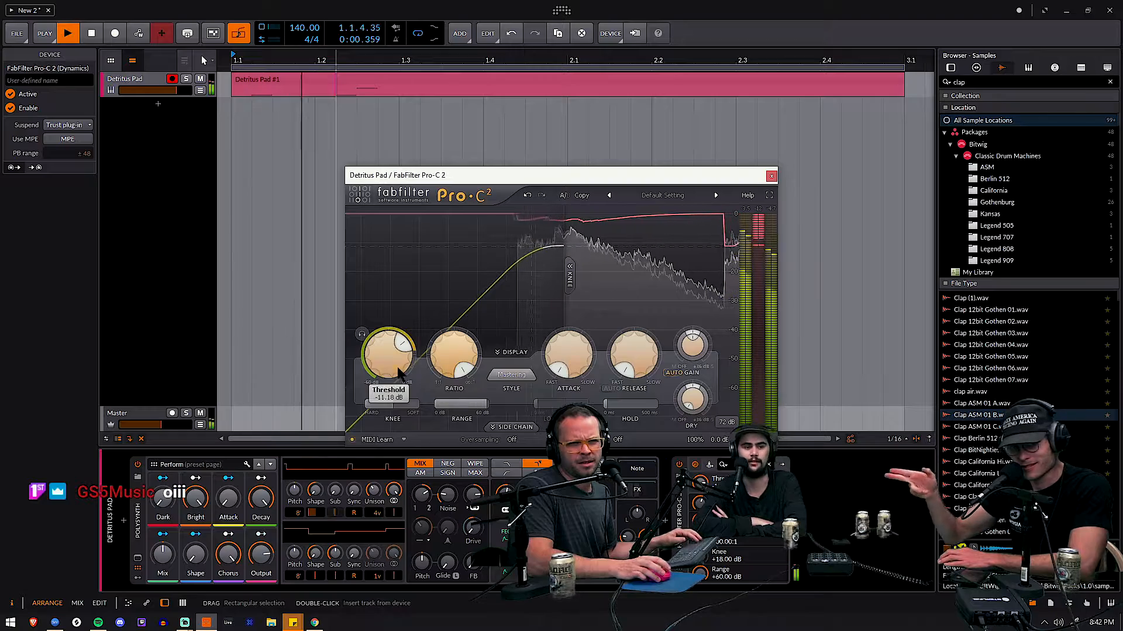
left_click_drag(384, 362, 384, 383)
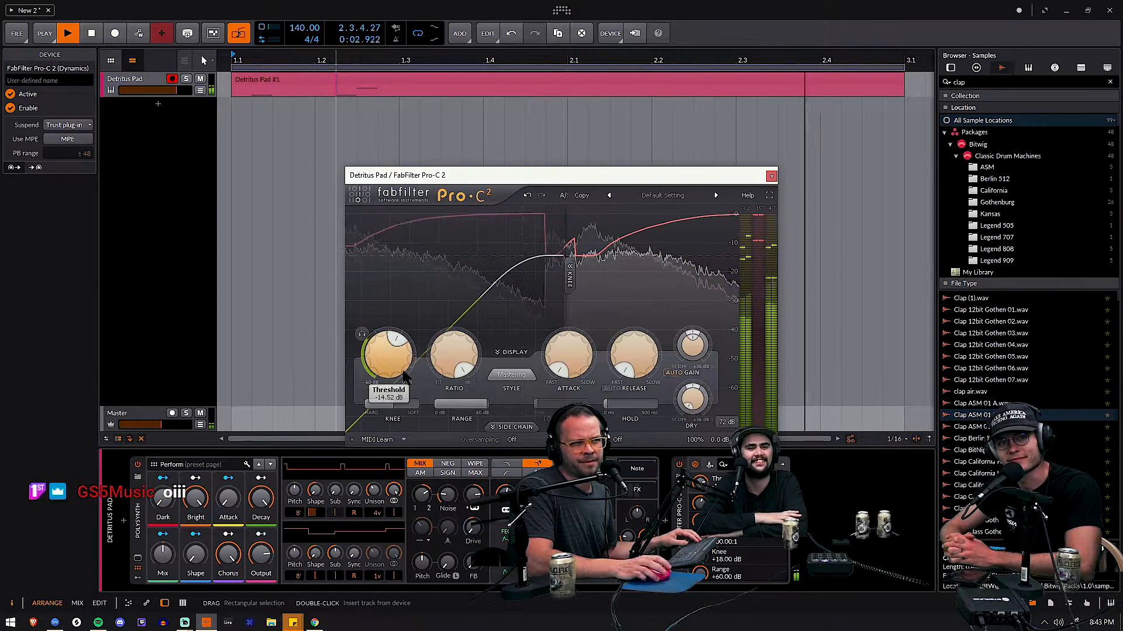
left_click(771, 176)
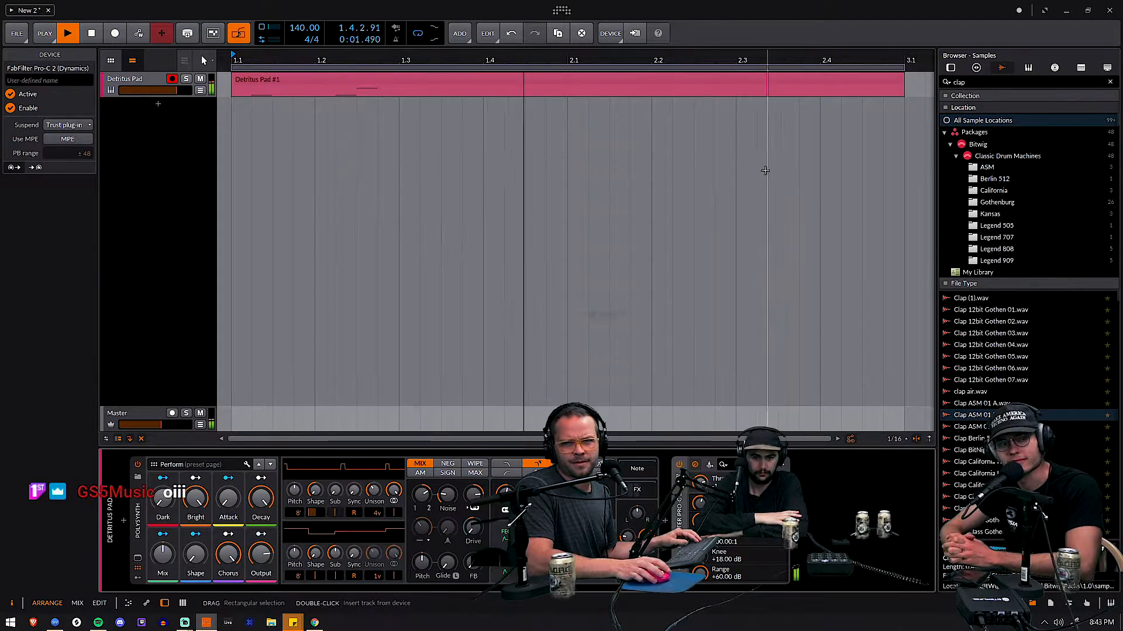
key("space")
Step: Expand the Polysynth's nested FX chain and shorten the synth's AEG release to about 14.3 % during playback
left_click_drag(657, 58, 656, 76)
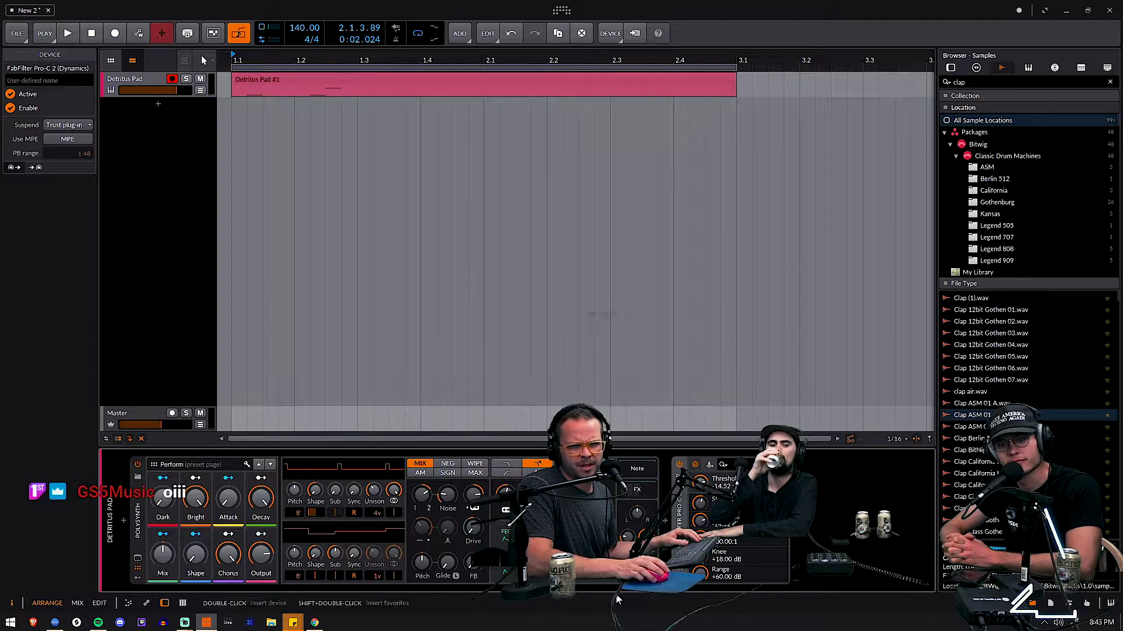
left_click(638, 490)
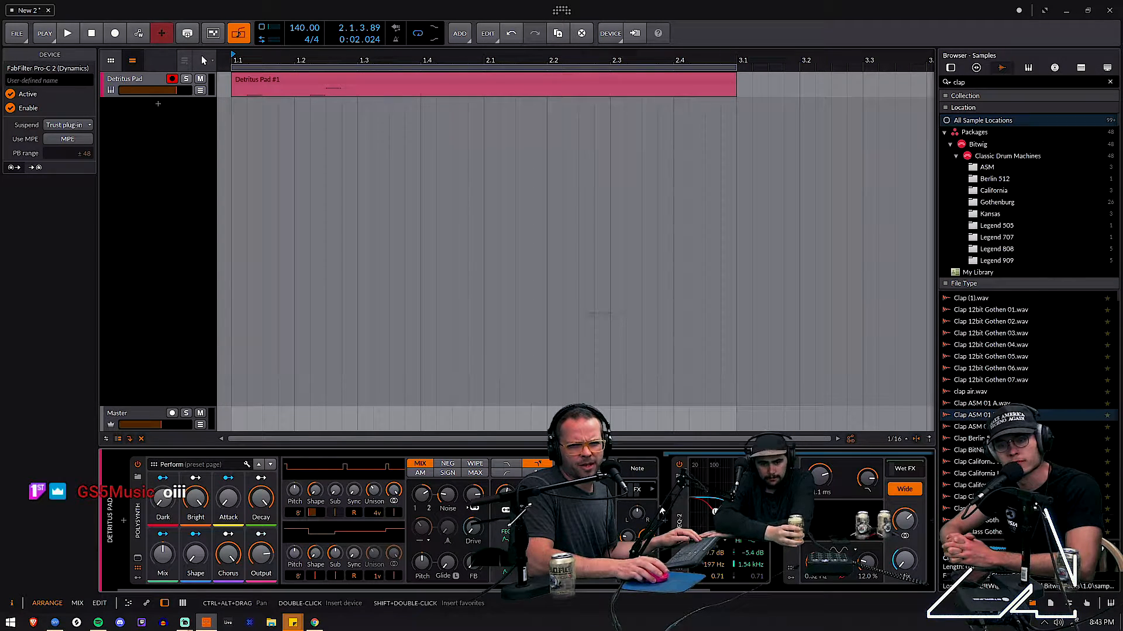
scroll(662, 512, "down", 5)
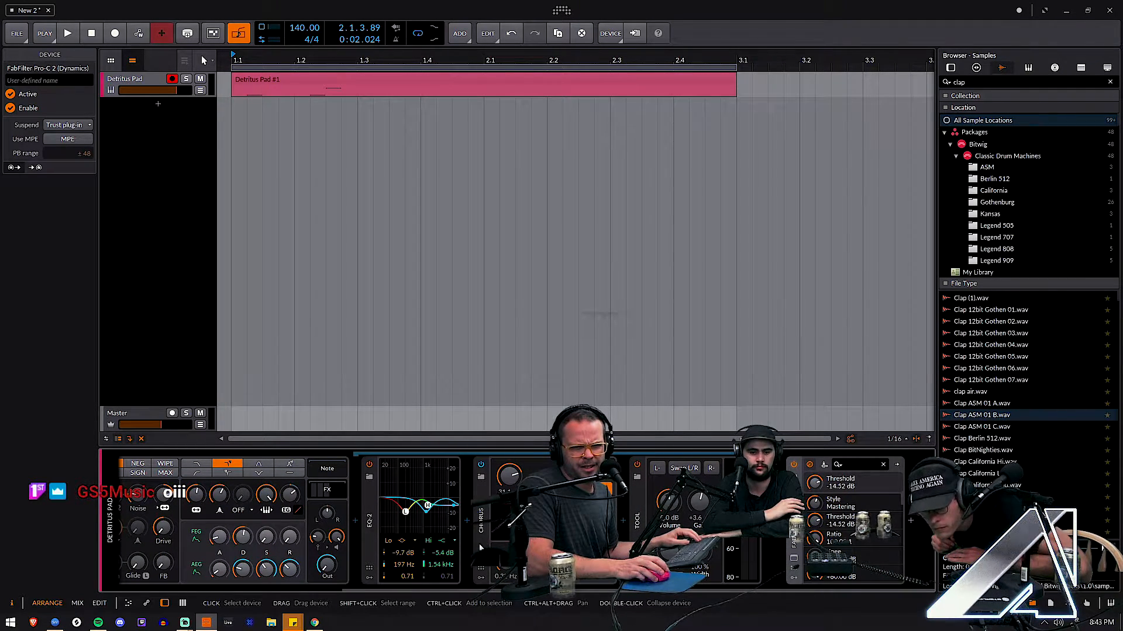
scroll(338, 518, "up", 5)
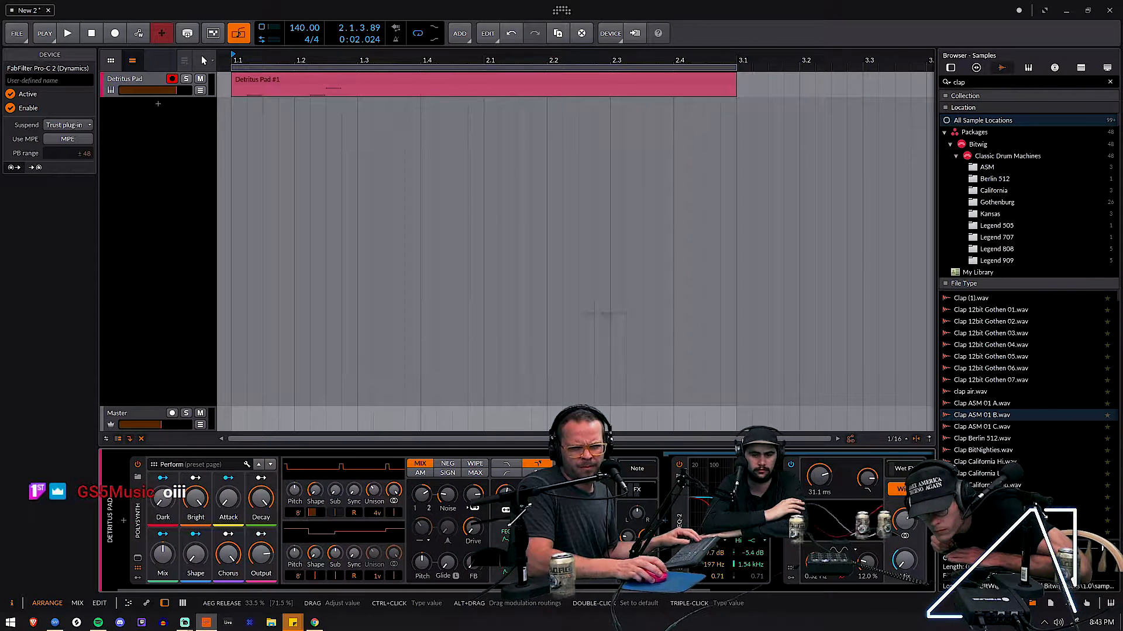
key("space")
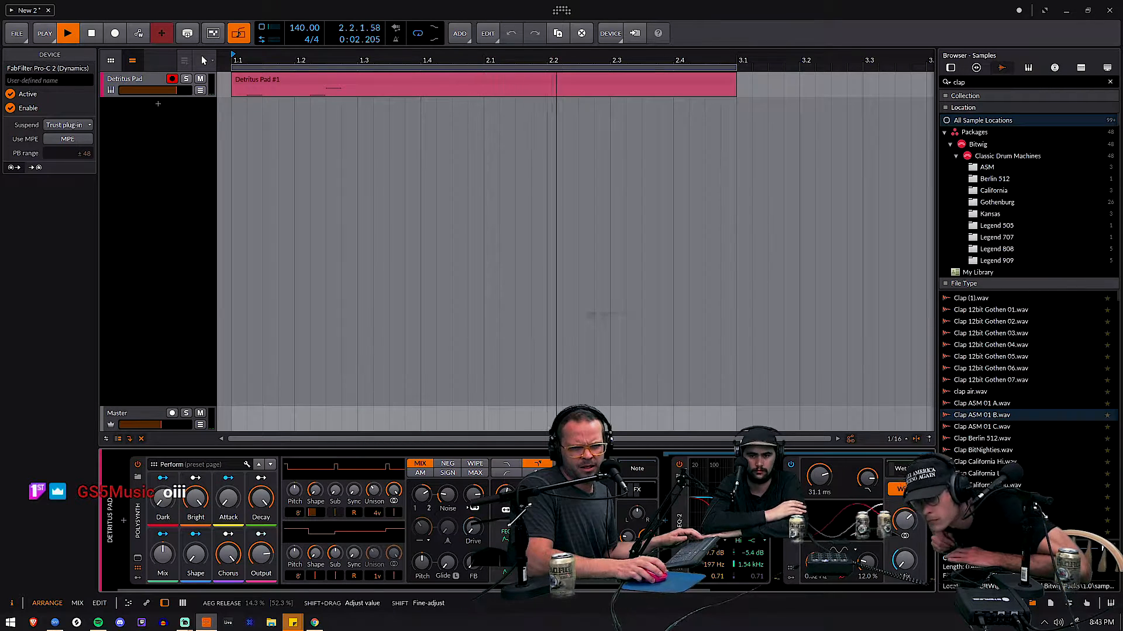
key("space")
key("space")
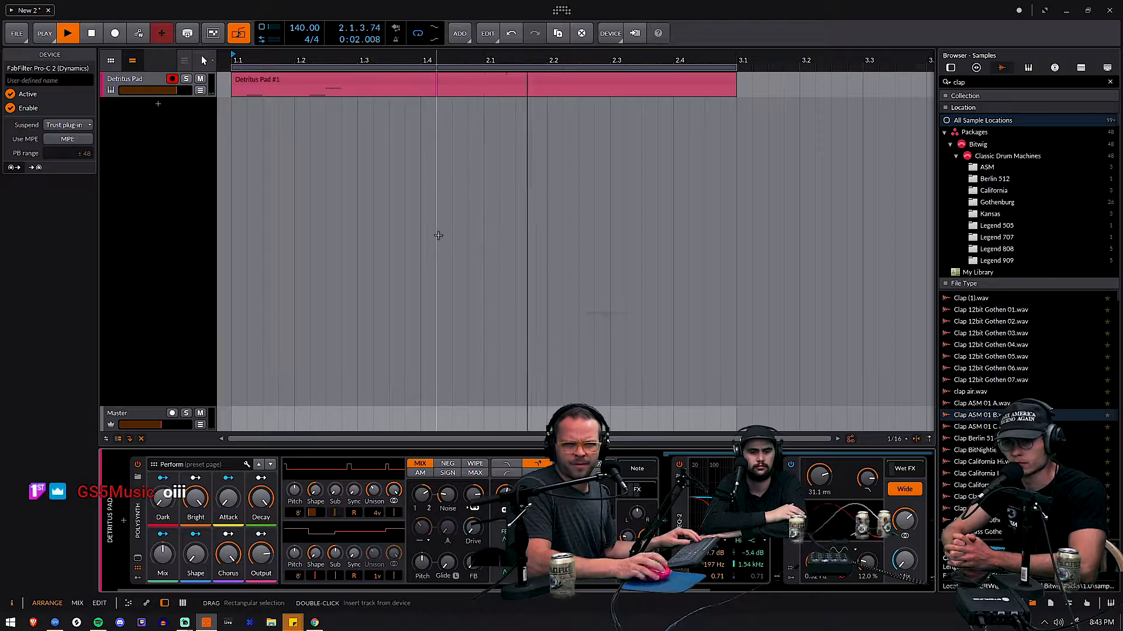
Step: Open the Detritus Pad clip in the note editor and add an instrument track below the Detritus Pad track
left_click(475, 81)
double_click(474, 80)
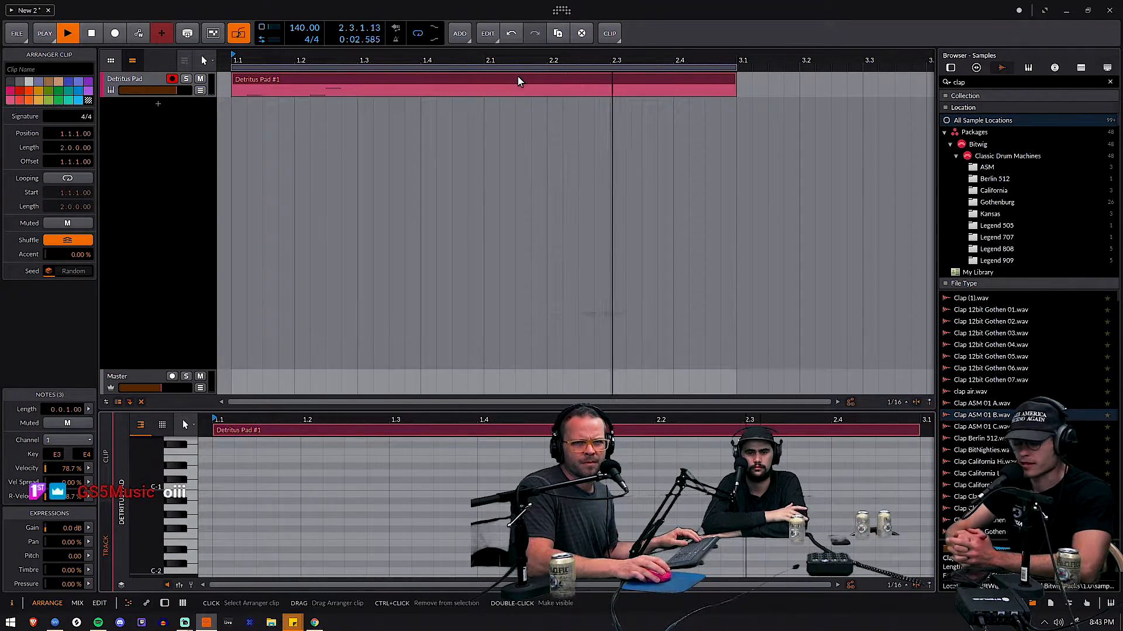
left_click_drag(520, 59, 367, 65)
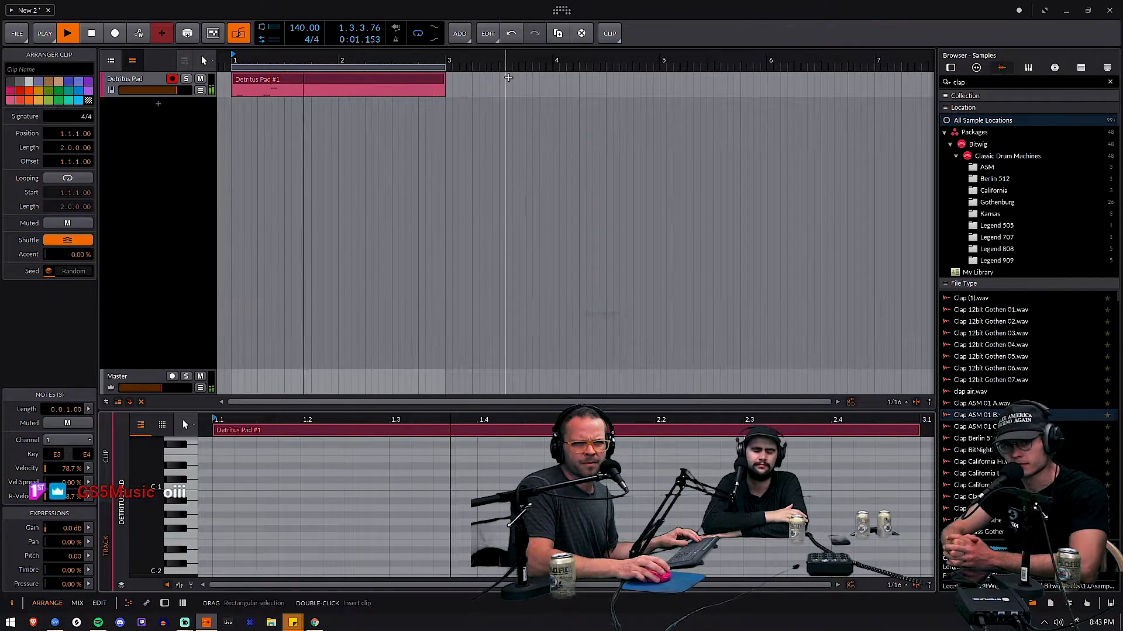
left_click(140, 81)
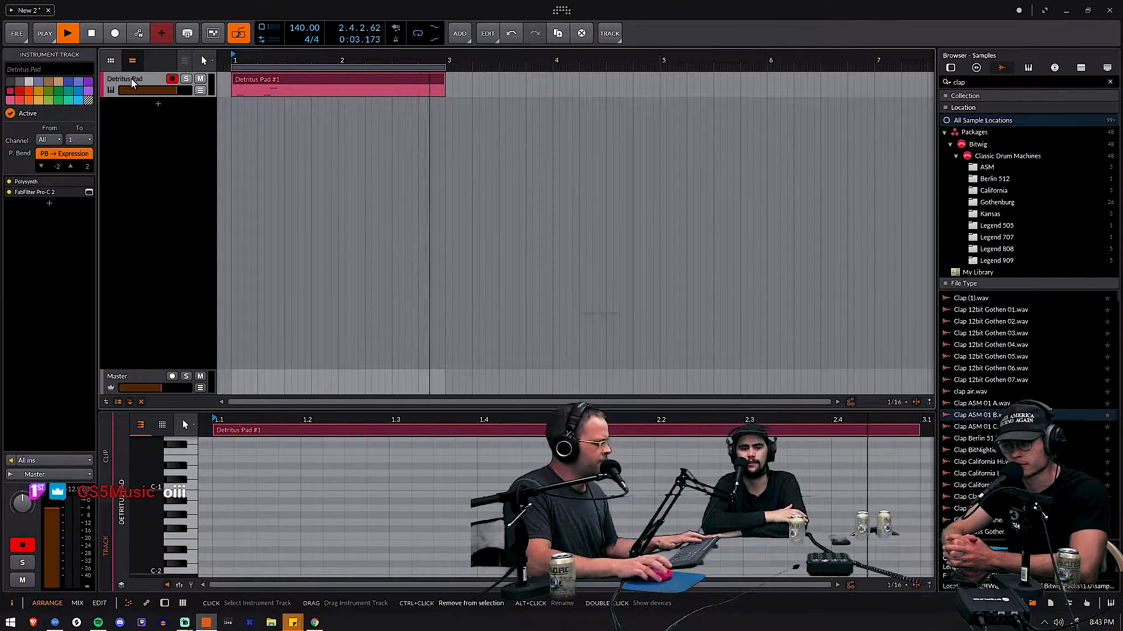
key("ctrl+t")
key("space")
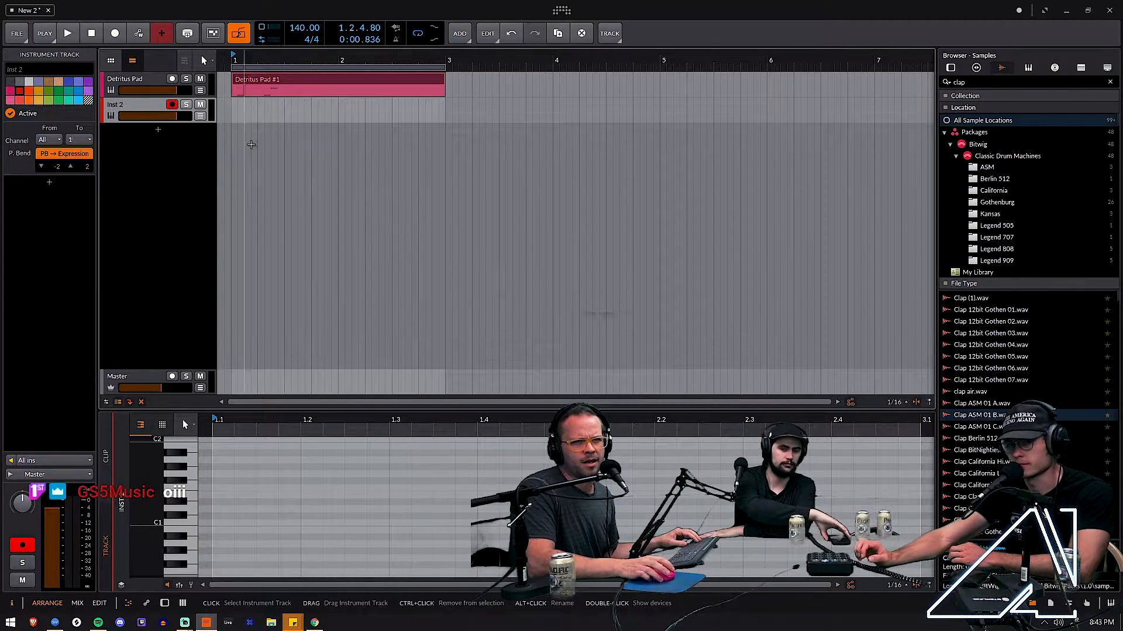
Step: Search the devices for "lounge" and insert Lounge Lizard EP-4 on the new instrument track
double_click(123, 111)
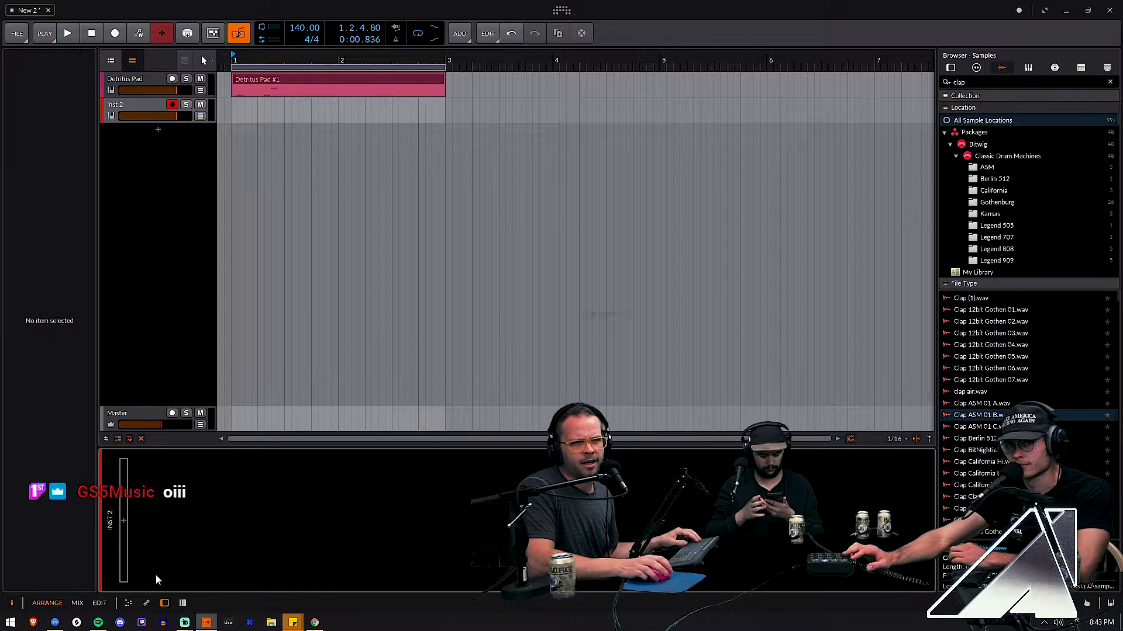
left_click(123, 520)
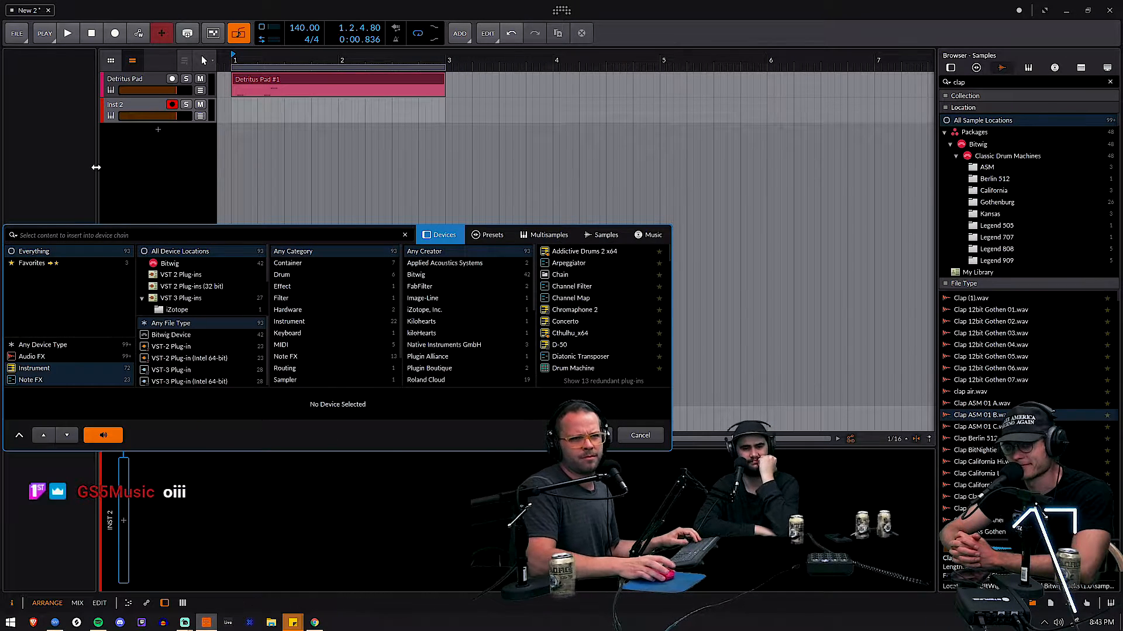
type("lou")
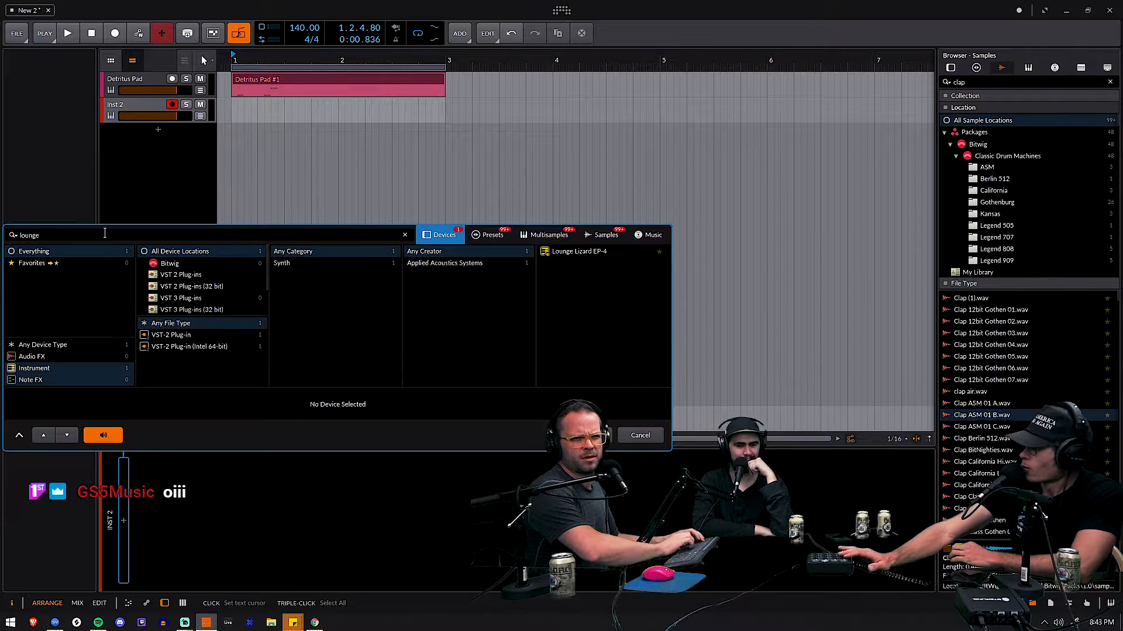
type("nge")
left_click(592, 252)
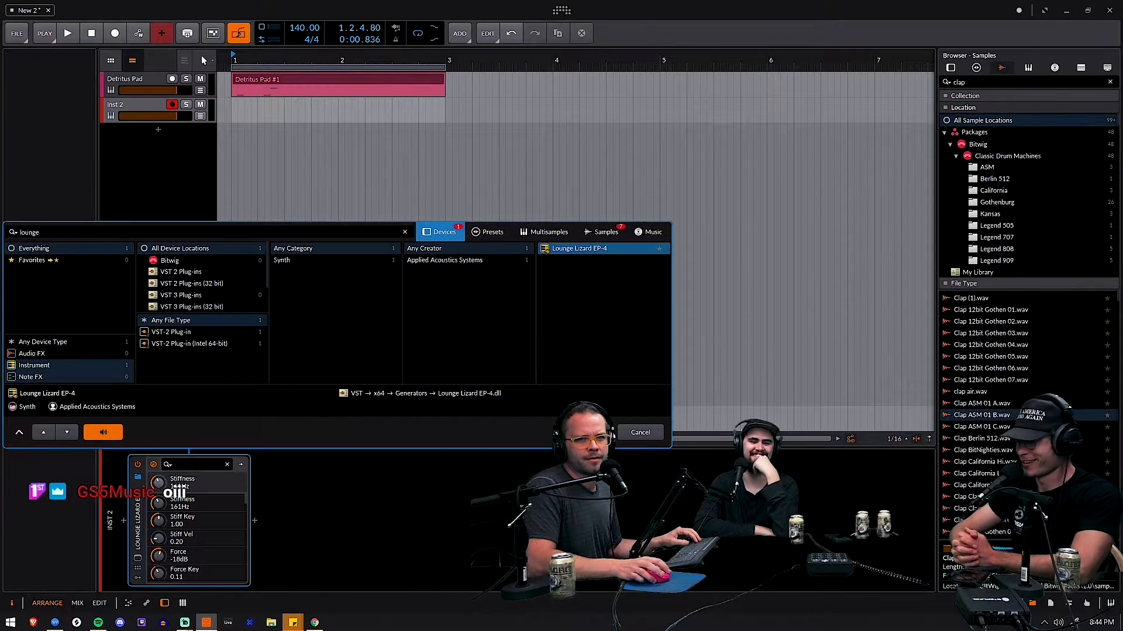
key("Return")
Step: Copy the Detritus Pad clip to bar 1 of the Lounge Lizard EP-4 track and open the copy for note editing
key("space")
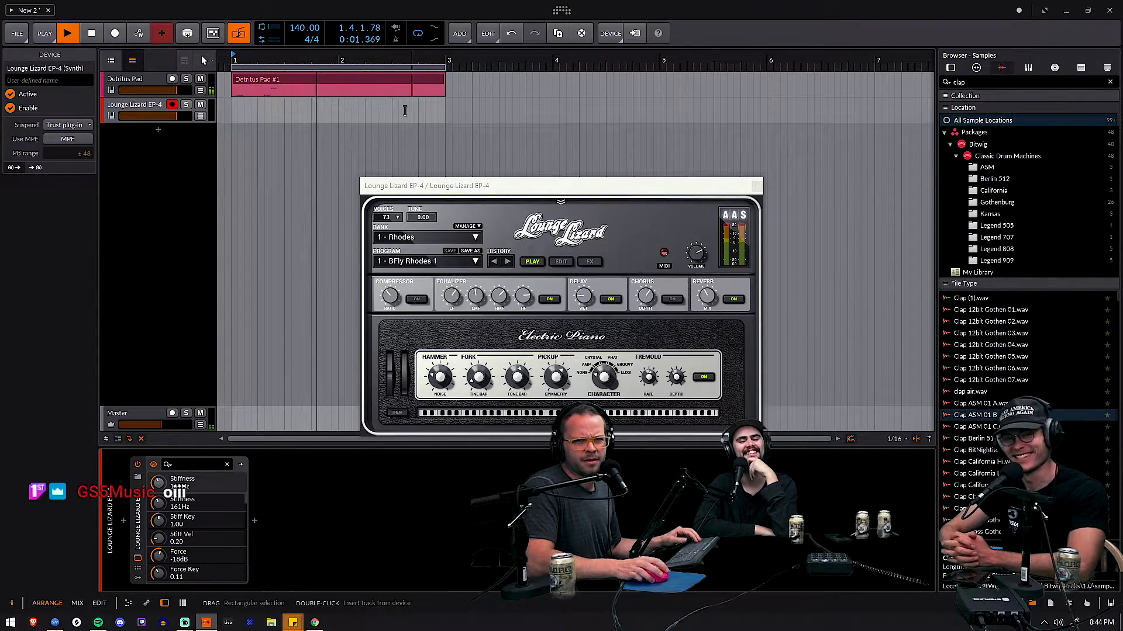
key("space")
left_click_drag(280, 77, 284, 109)
left_click(144, 100)
double_click(388, 104)
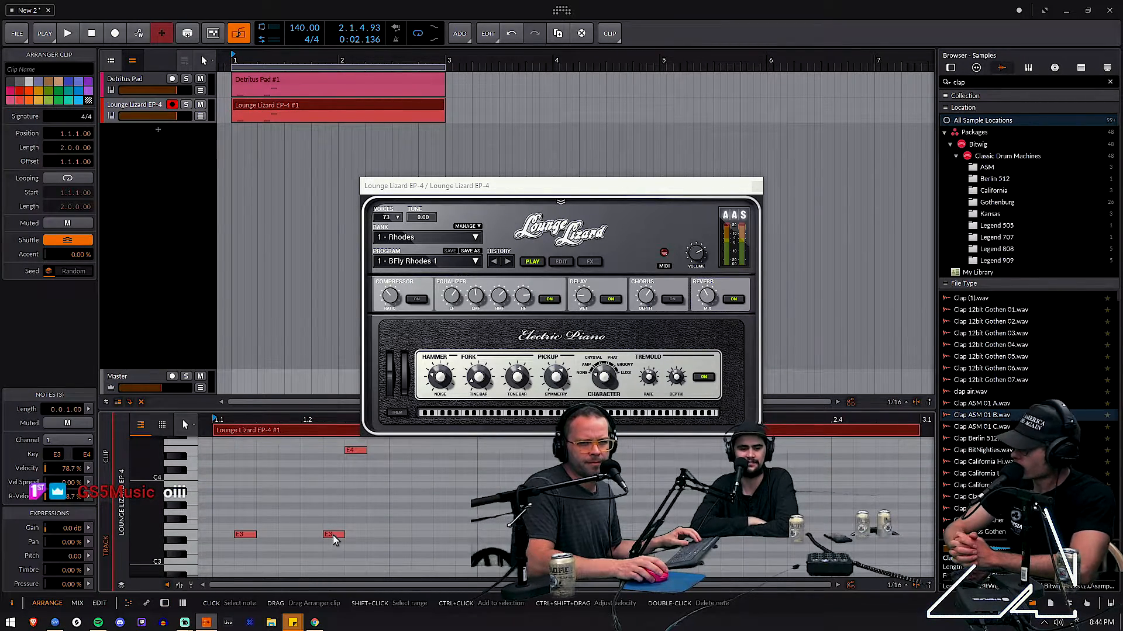
Step: Move the clip's first E3 note to G3 at 1.1.3, raise the second to G3 at 1.2.2, and audition the result
left_click_drag(249, 539, 337, 519)
key("space")
key("space")
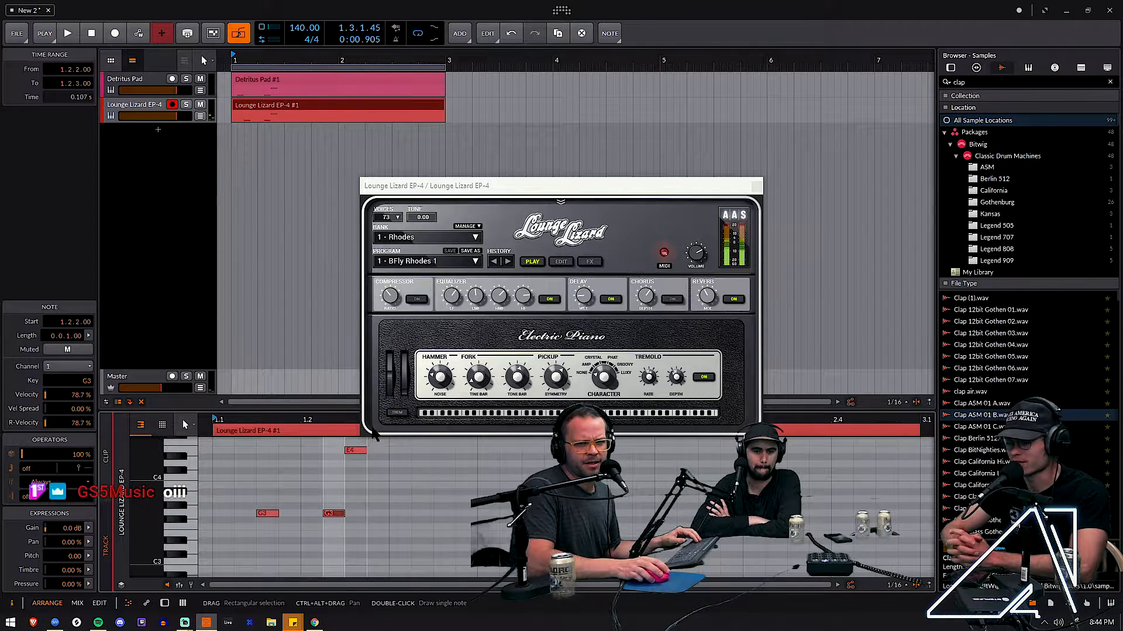
Step: Replace the G3 note at 1.2.2 with one at 1.2.1 and move the E4 note to B3 at 1.2.4
double_click(318, 515)
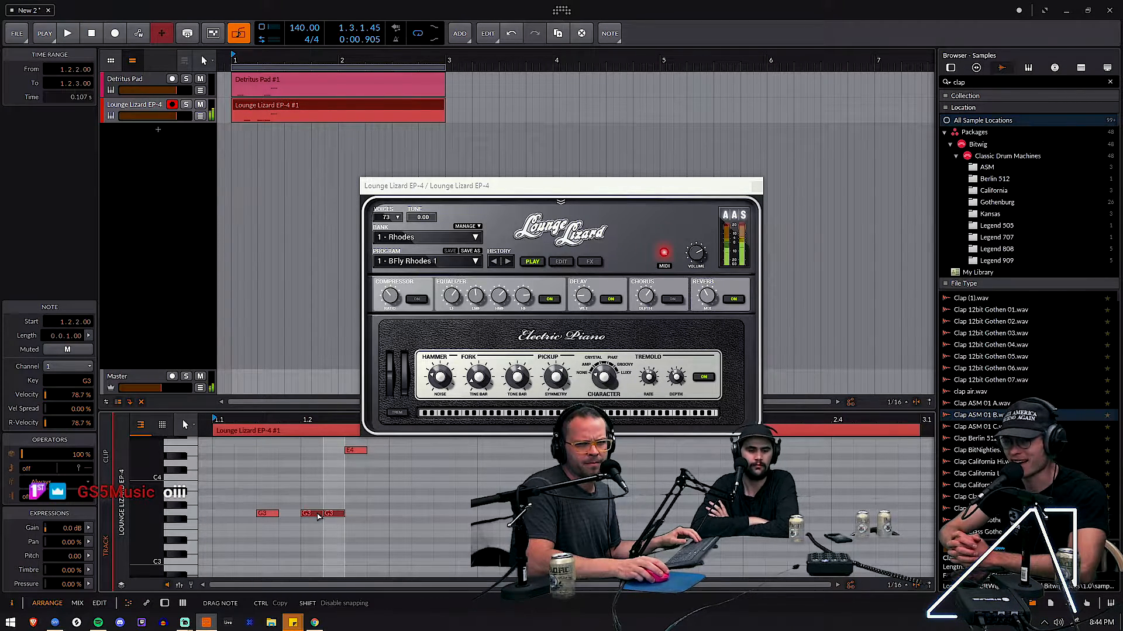
left_click_drag(318, 514, 318, 514)
left_click_drag(363, 450, 383, 490)
key("space")
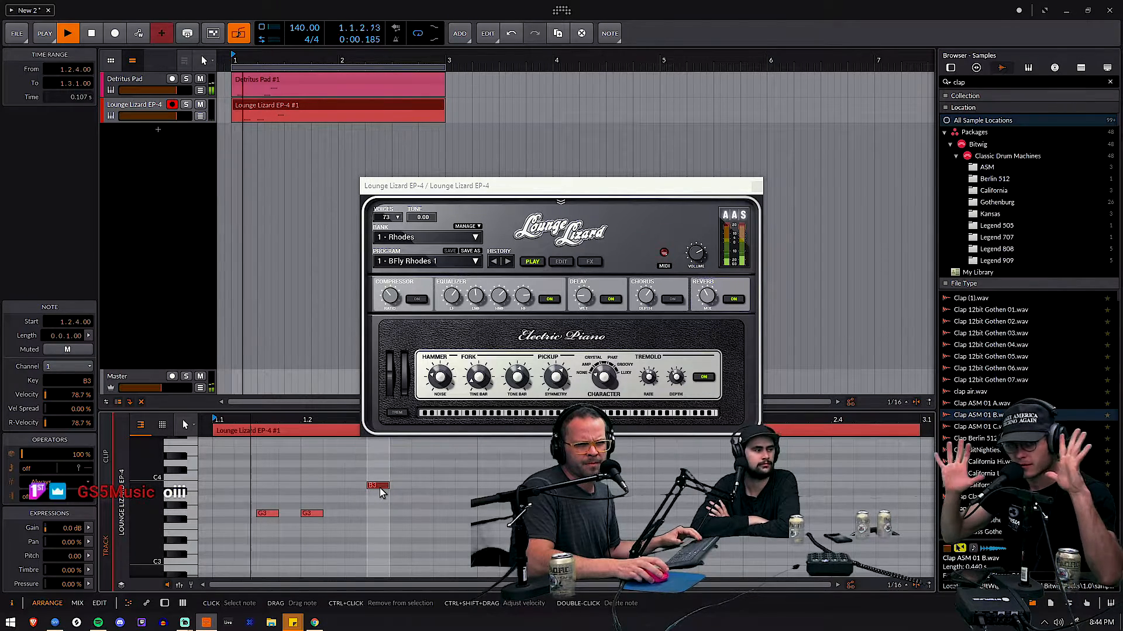
key("space")
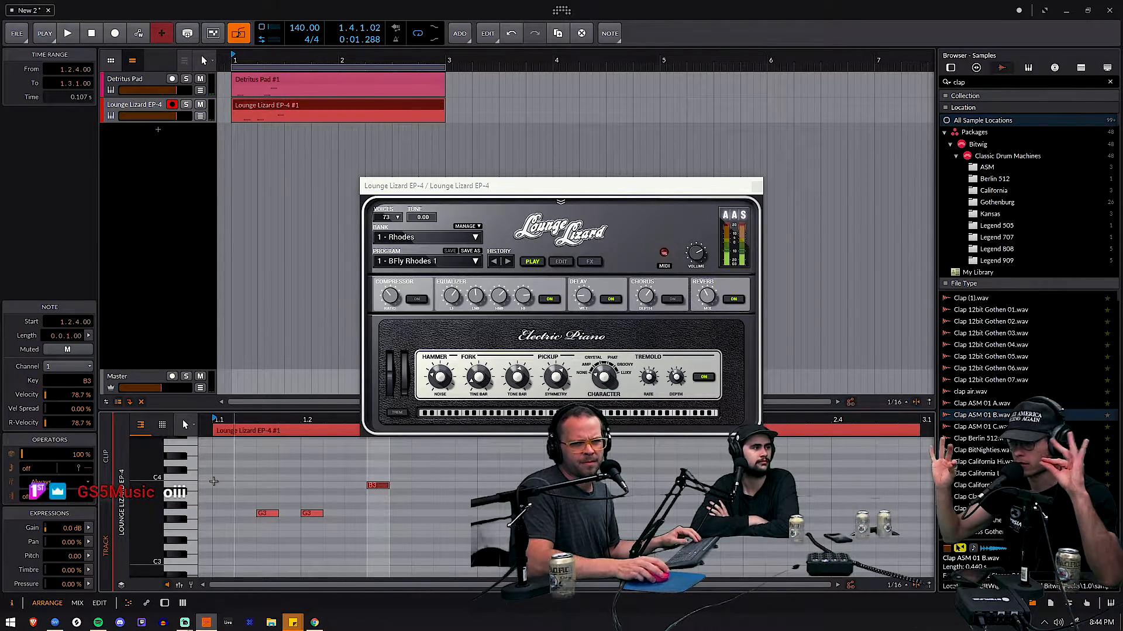
Step: Duplicate the two-beat phrase from 1.1 to 1.3 until it fills the clip to 3.1, and play it back
left_click_drag(213, 478, 378, 539)
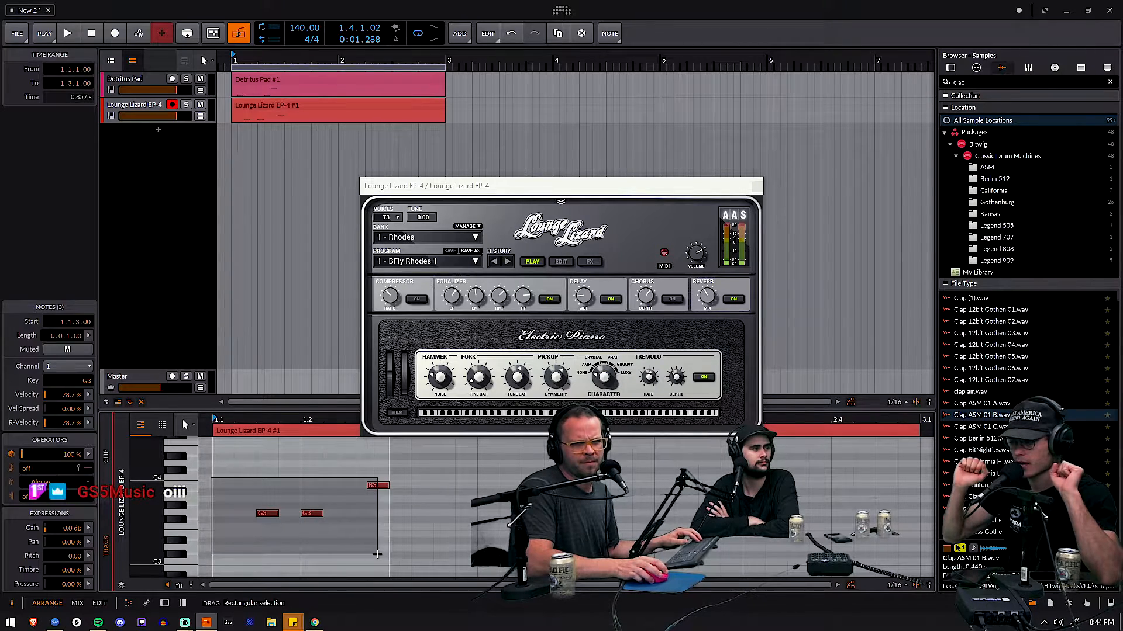
key("ctrl+d")
key("ctrl+d")
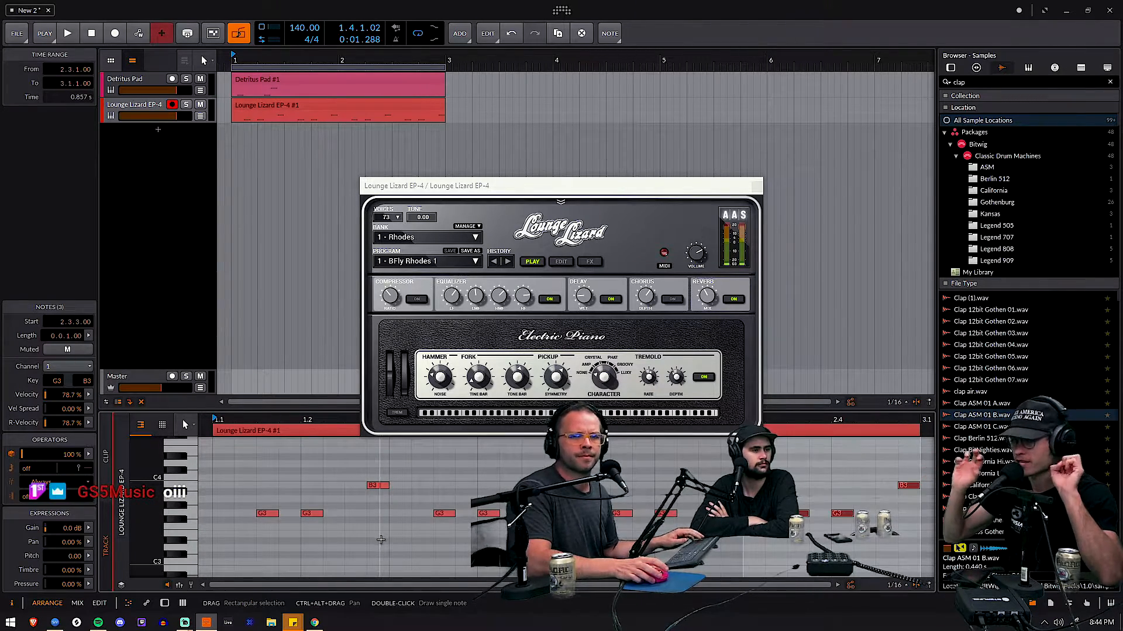
key("space")
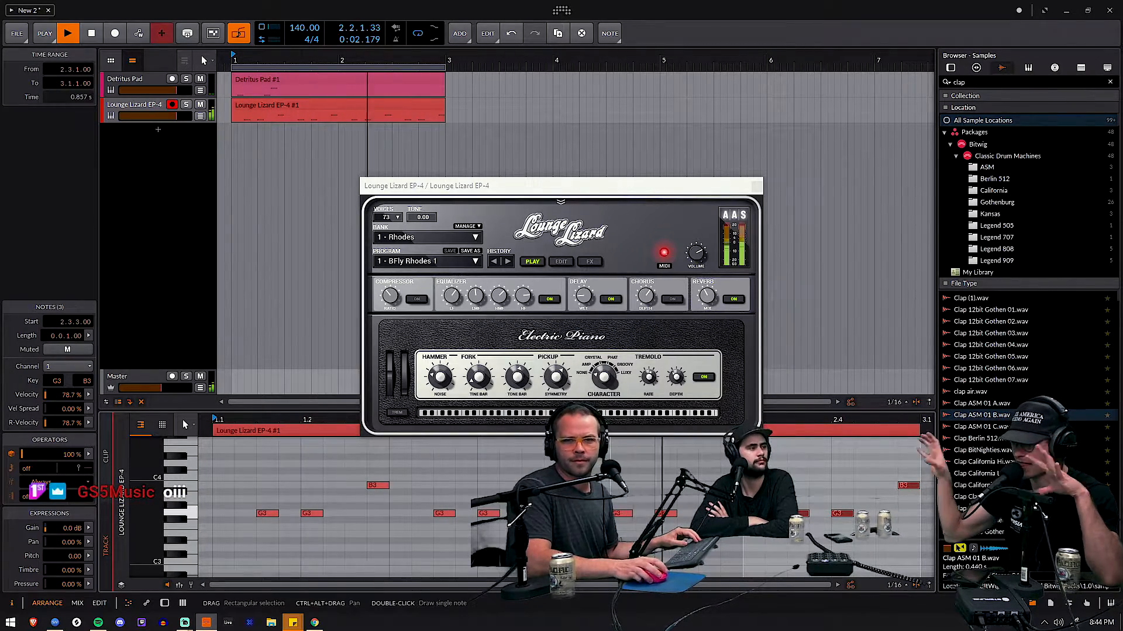
Step: Try several pitches for the electric piano clip's last note at 2.4.4 and settle it on E4
left_click(909, 486)
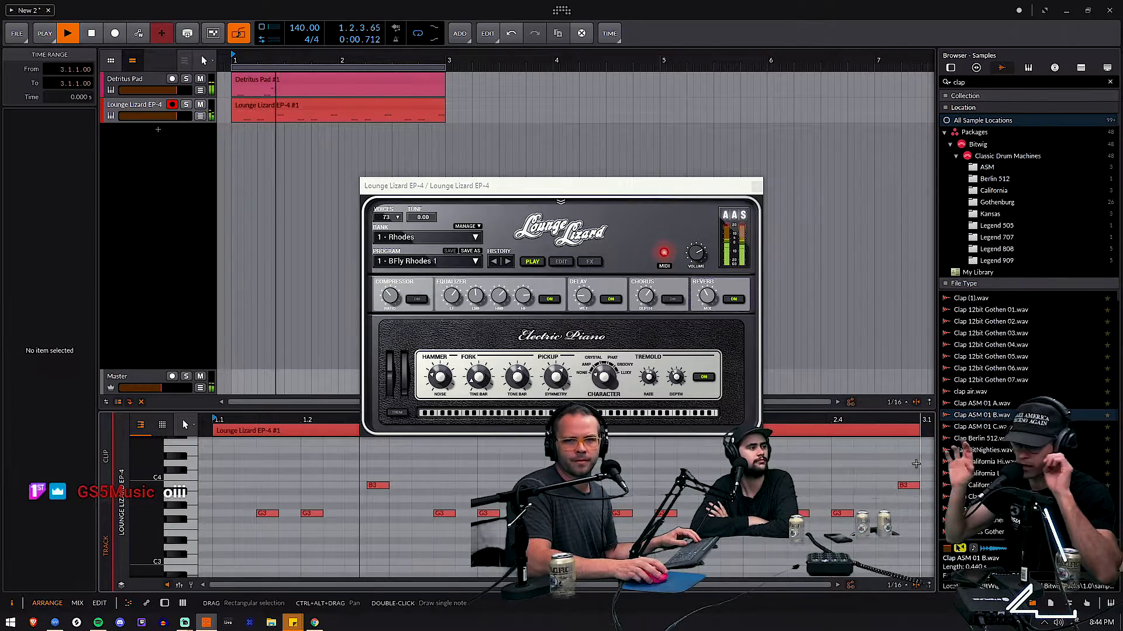
key("shift+Up")
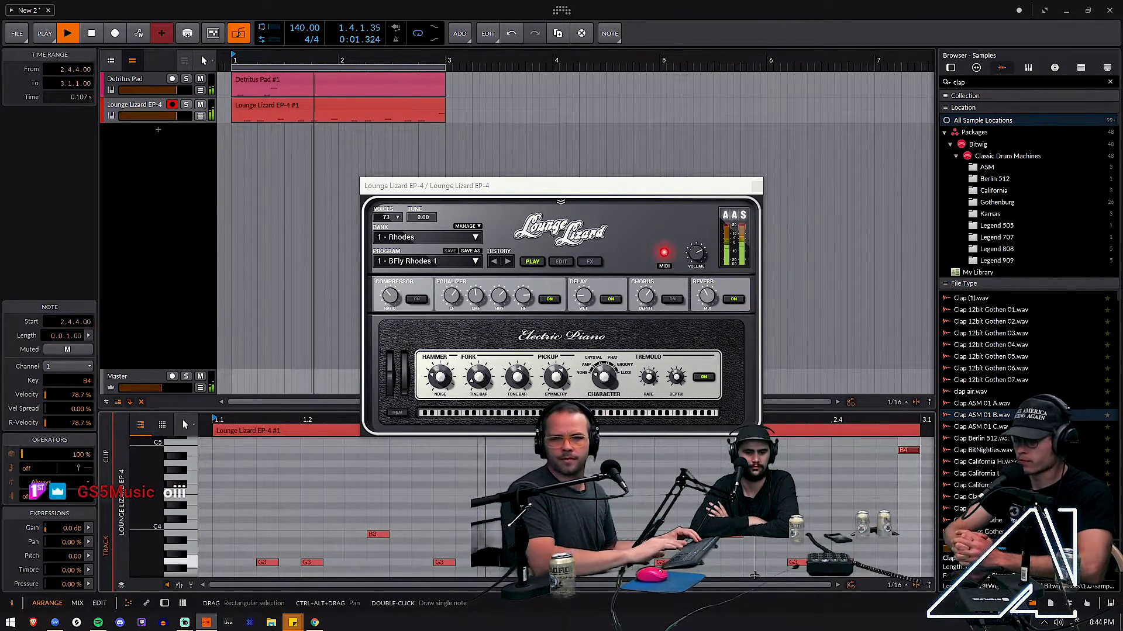
key("shift+Down")
key("shift+Down")
key("Up")
key("Up")
key("Up")
key("Up")
key("Up")
key("Up")
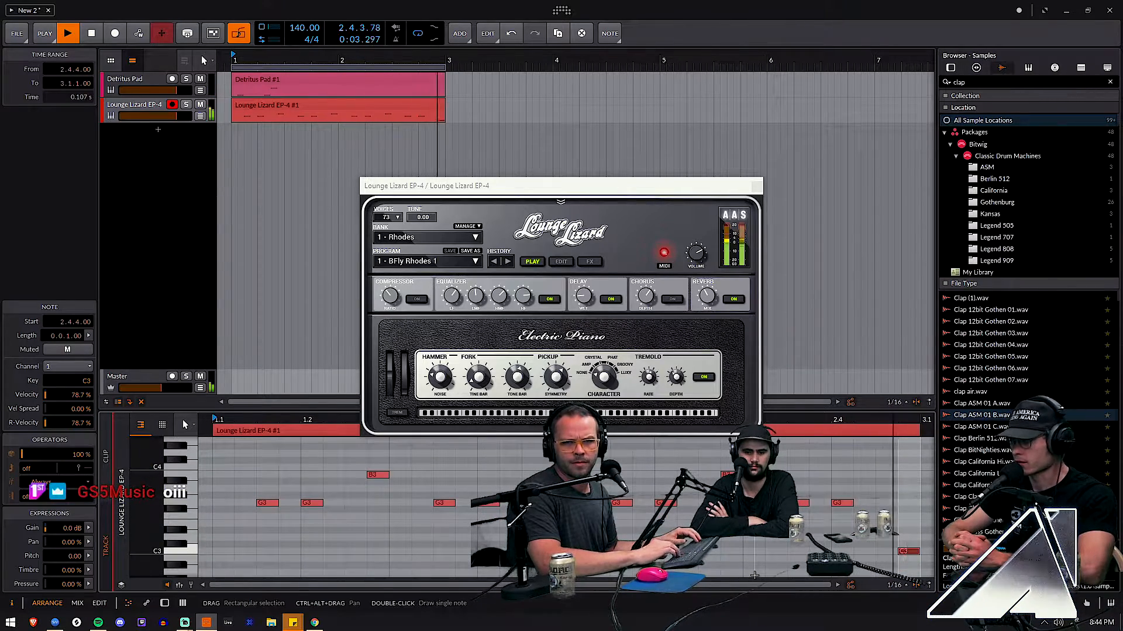
key("Down")
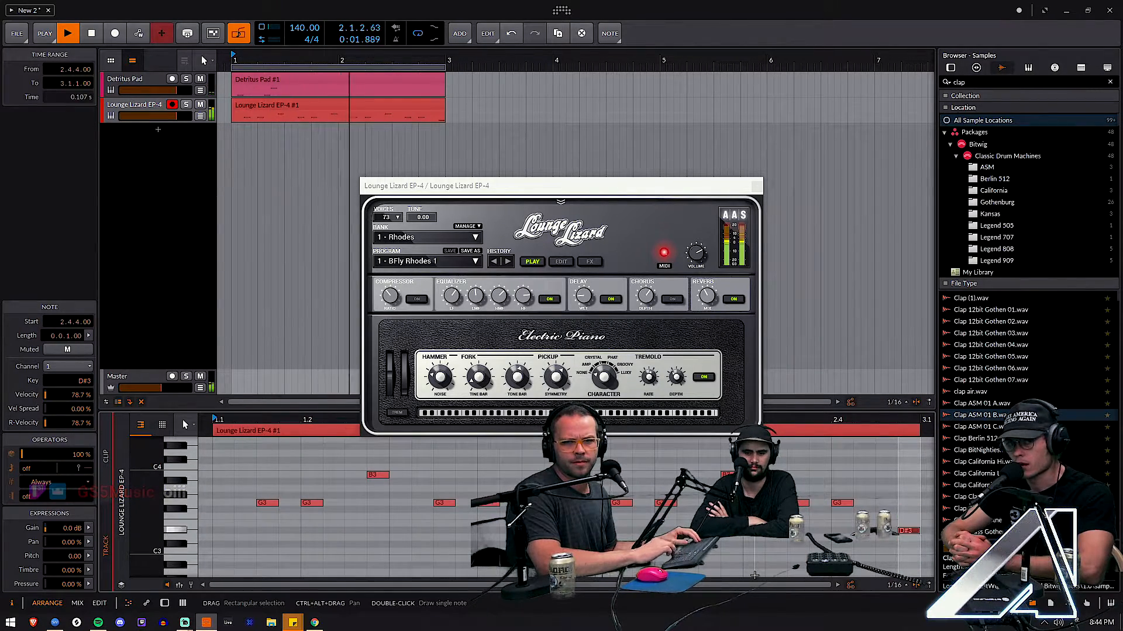
key("shift+Up")
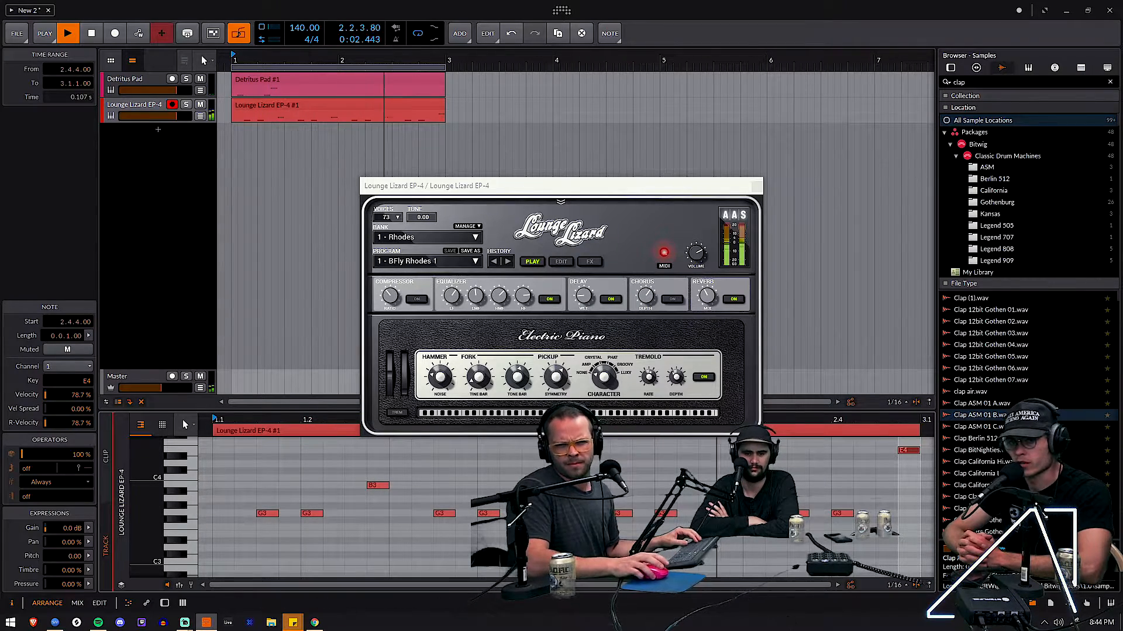
Step: Lower the electric piano note at 2.4.1 to E3 and close the Lounge Lizard EP-4 window
scroll(821, 536, "down", 1)
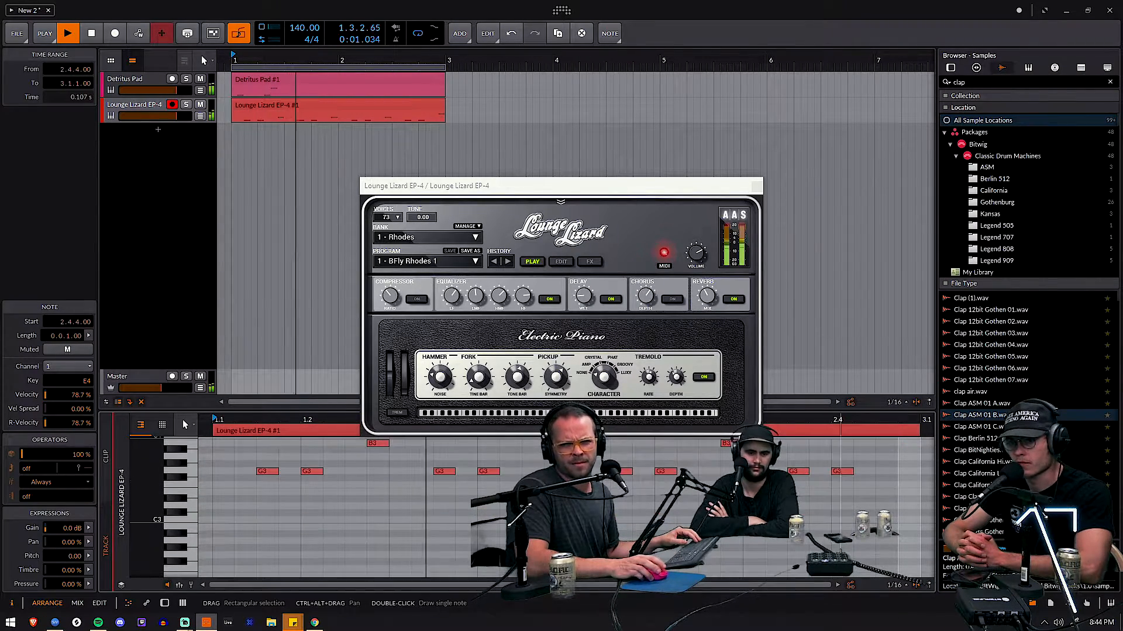
left_click_drag(820, 457, 838, 513)
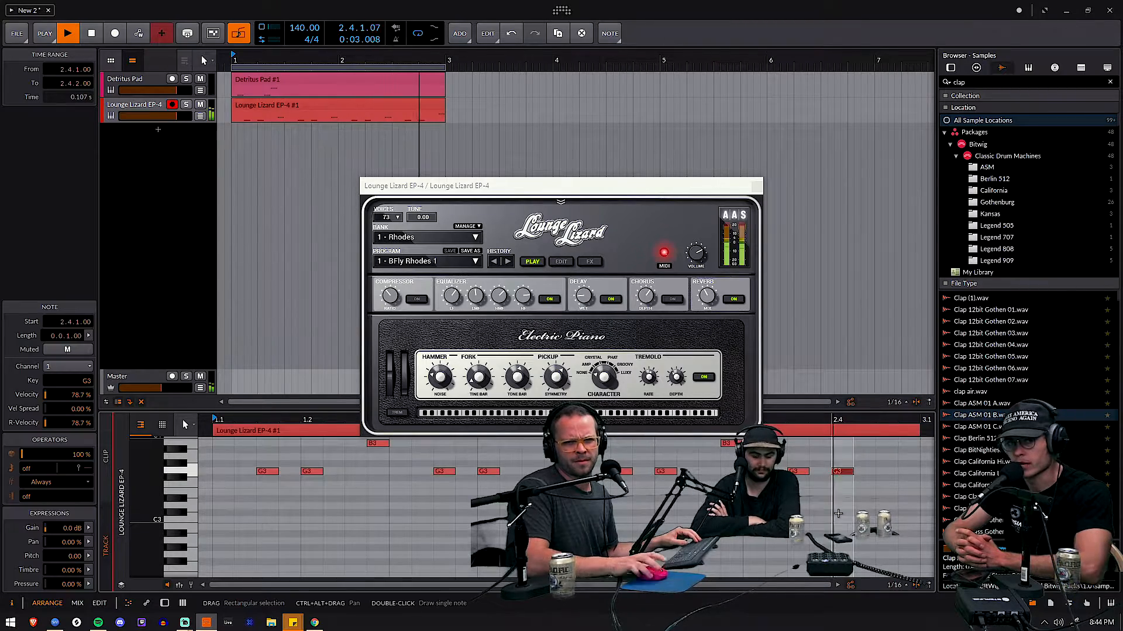
key("Down")
key("Down")
key("Down")
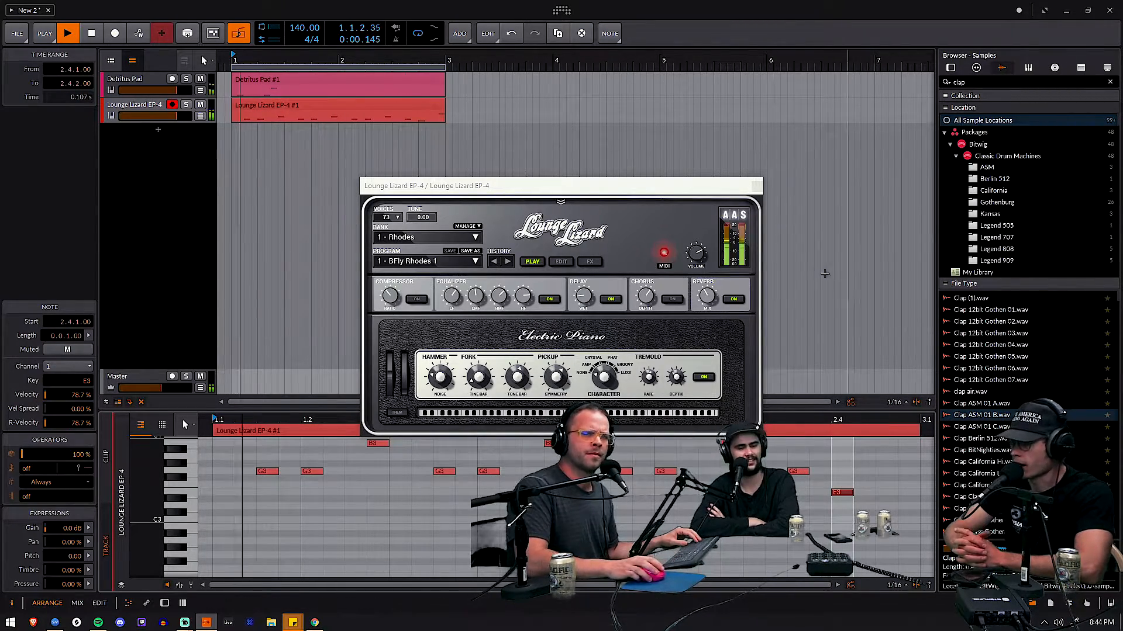
left_click(757, 187)
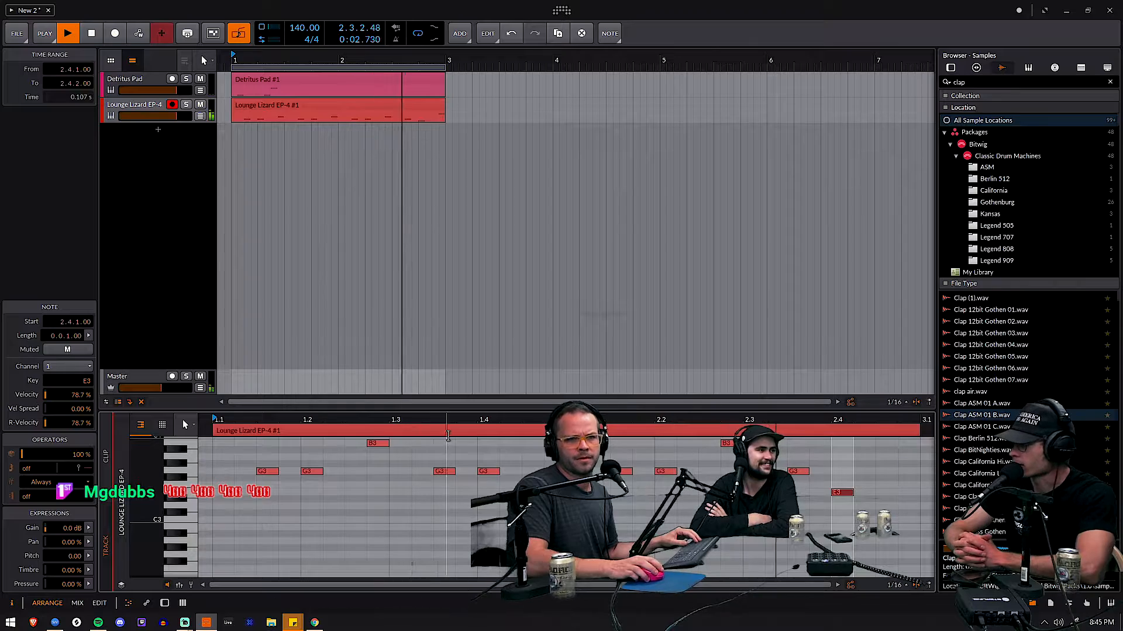
Step: Transpose all three notes of the Detritus Pad clip down one octave
left_click(298, 87)
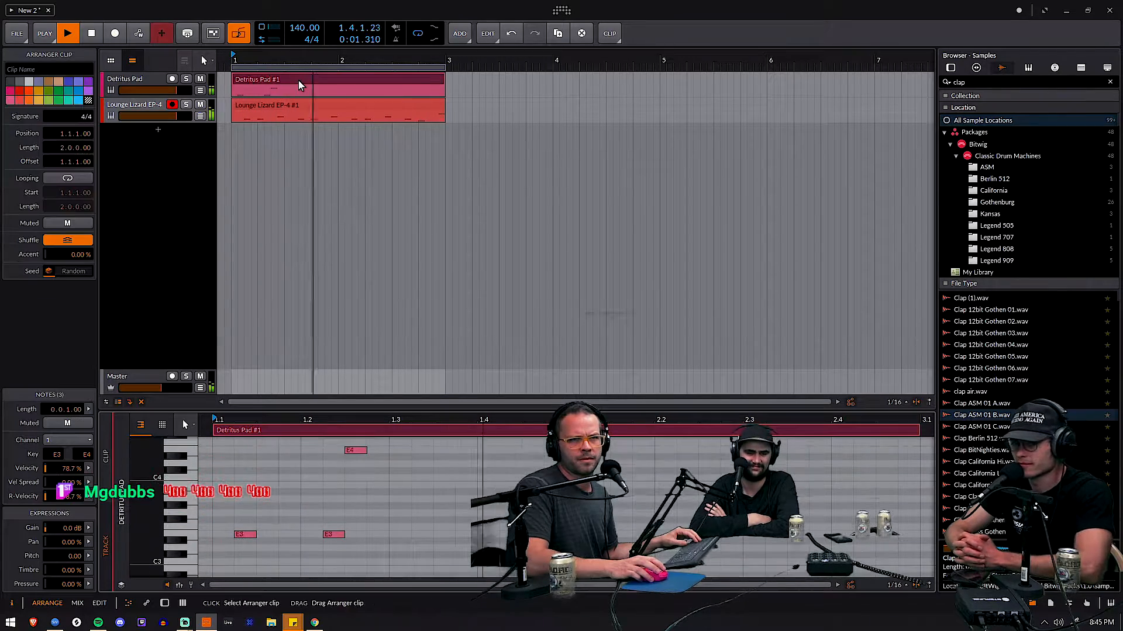
left_click_drag(410, 450, 224, 562)
key("shift+Down")
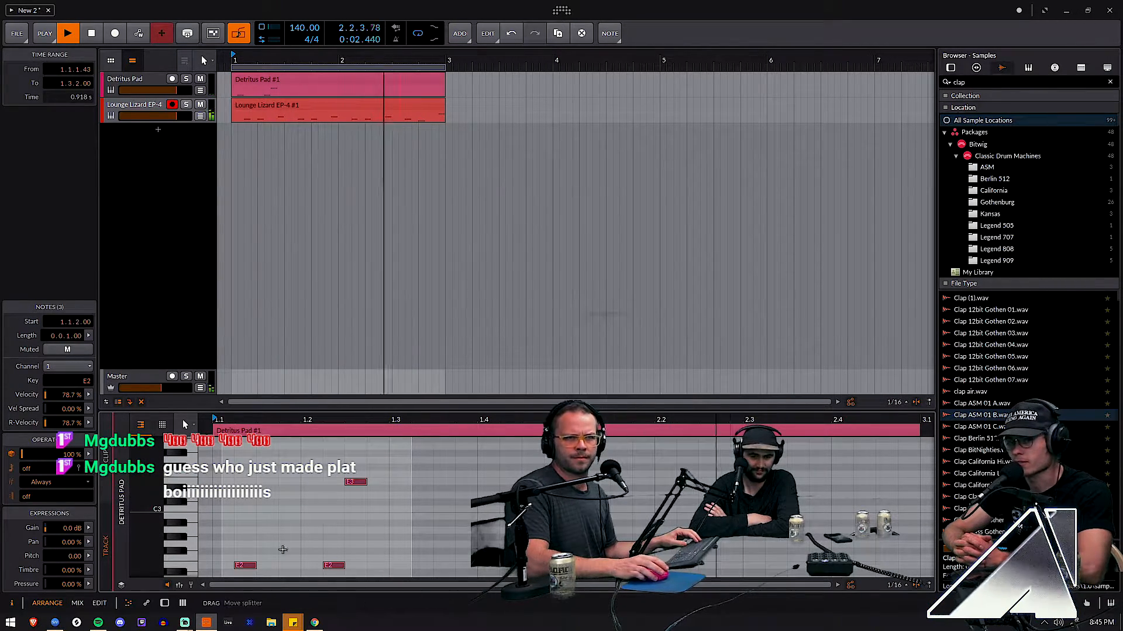
Step: Stop playback and insert the Timeless 3 delay at the end of the Detritus Pad track's device chain
left_click(154, 75)
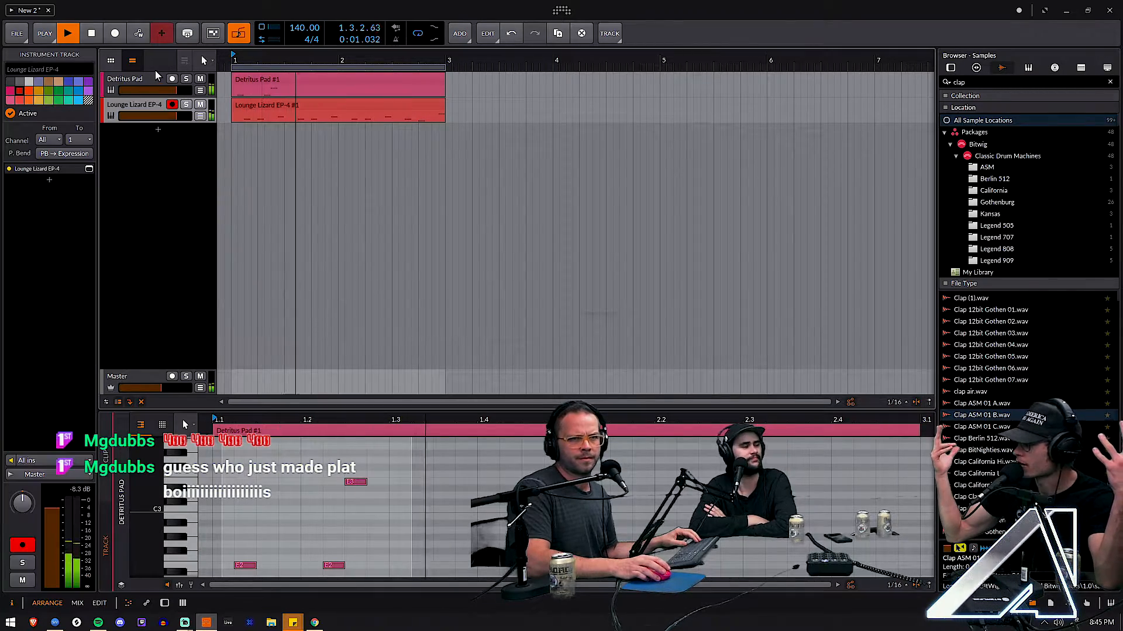
key("d")
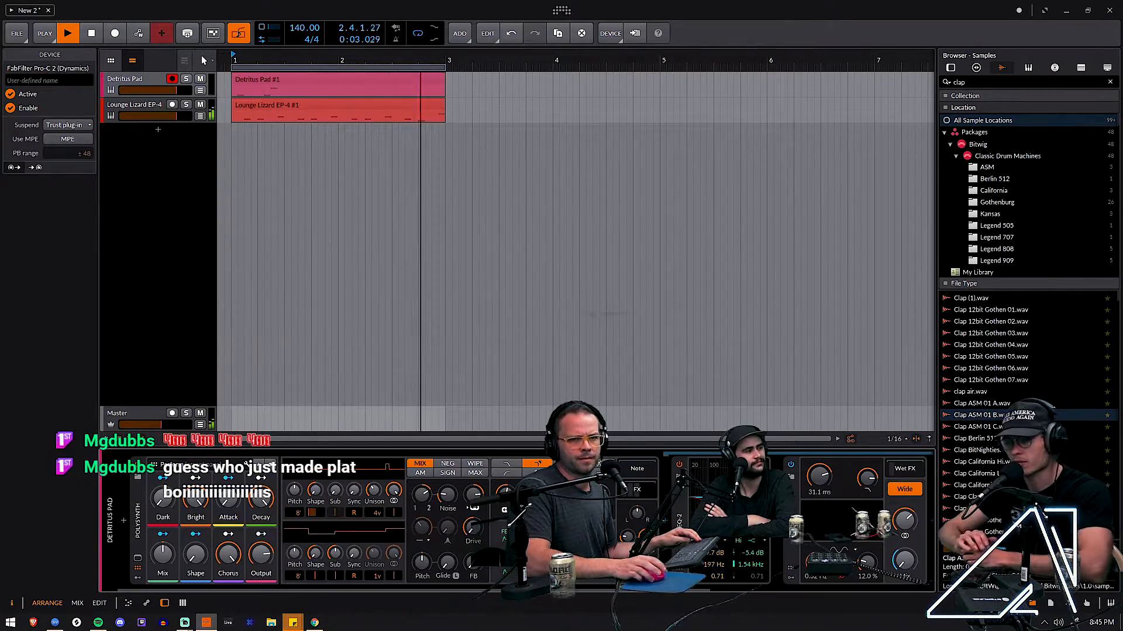
scroll(623, 516, "right", 5)
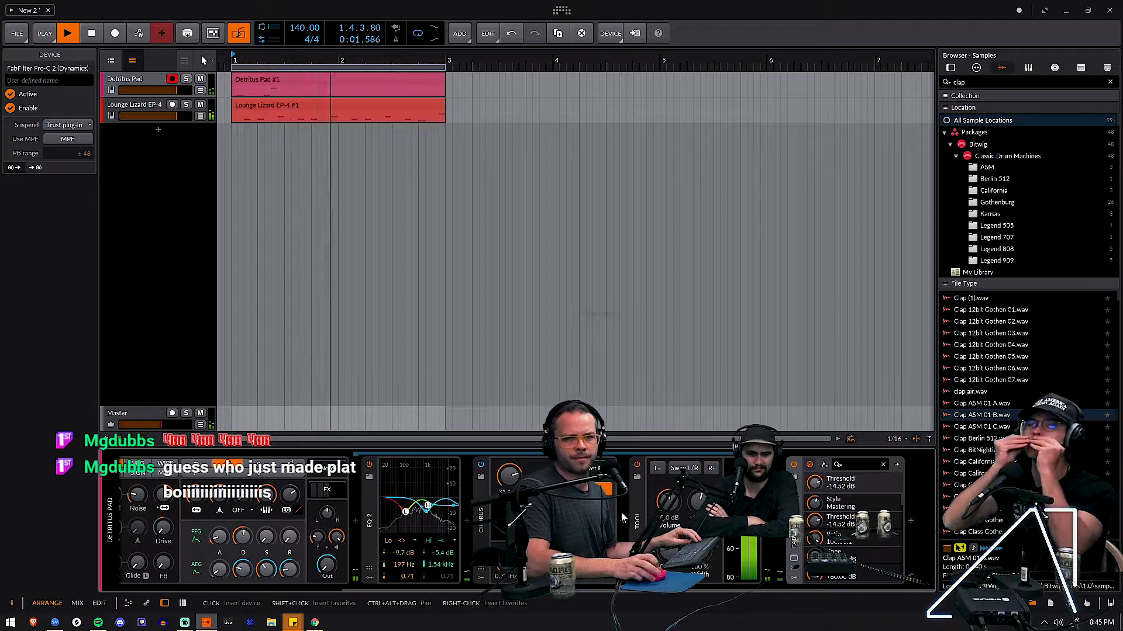
key("space")
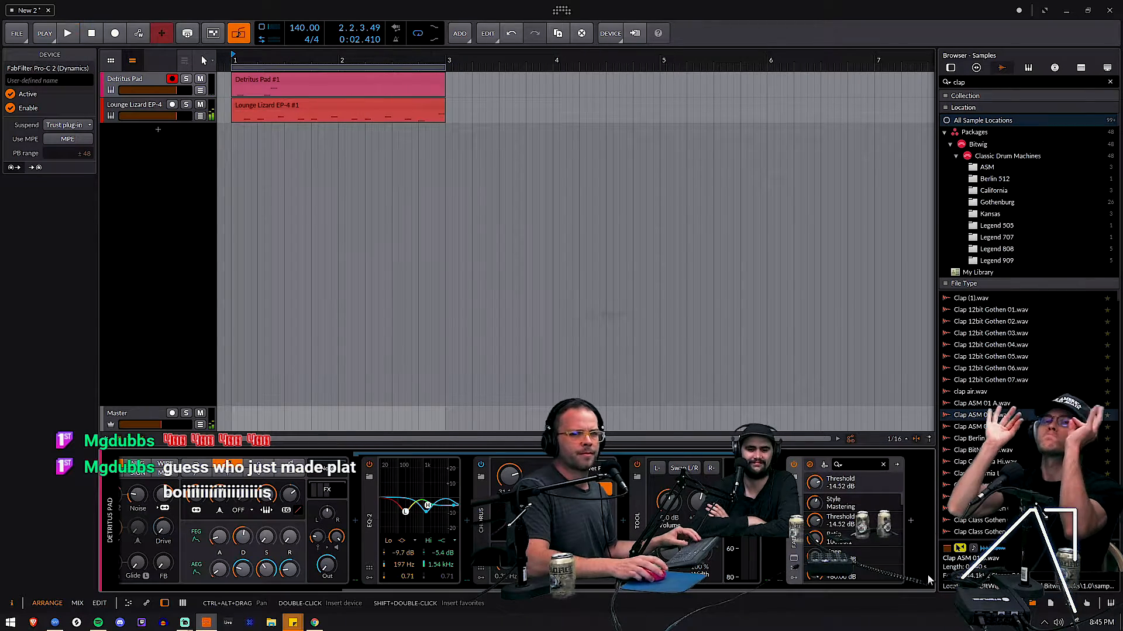
left_click(911, 520)
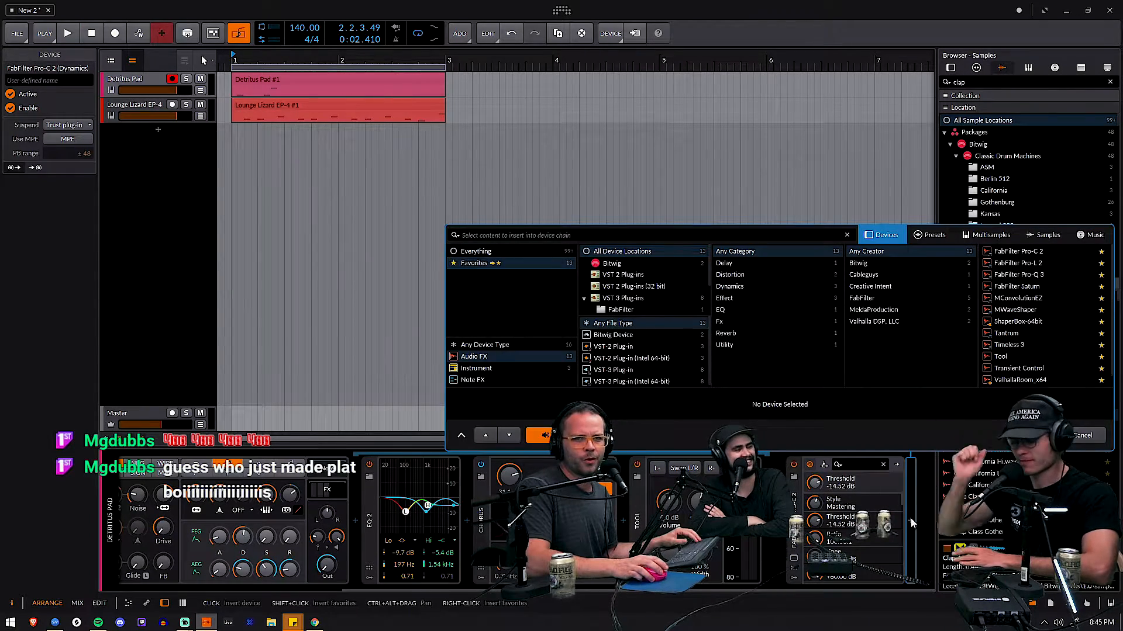
left_click(1027, 345)
double_click(1027, 345)
Step: Solo the Detritus Pad during playback, load the Long preset "General - Wide Blissful bM" in Timeless 3, and close its window
key("space")
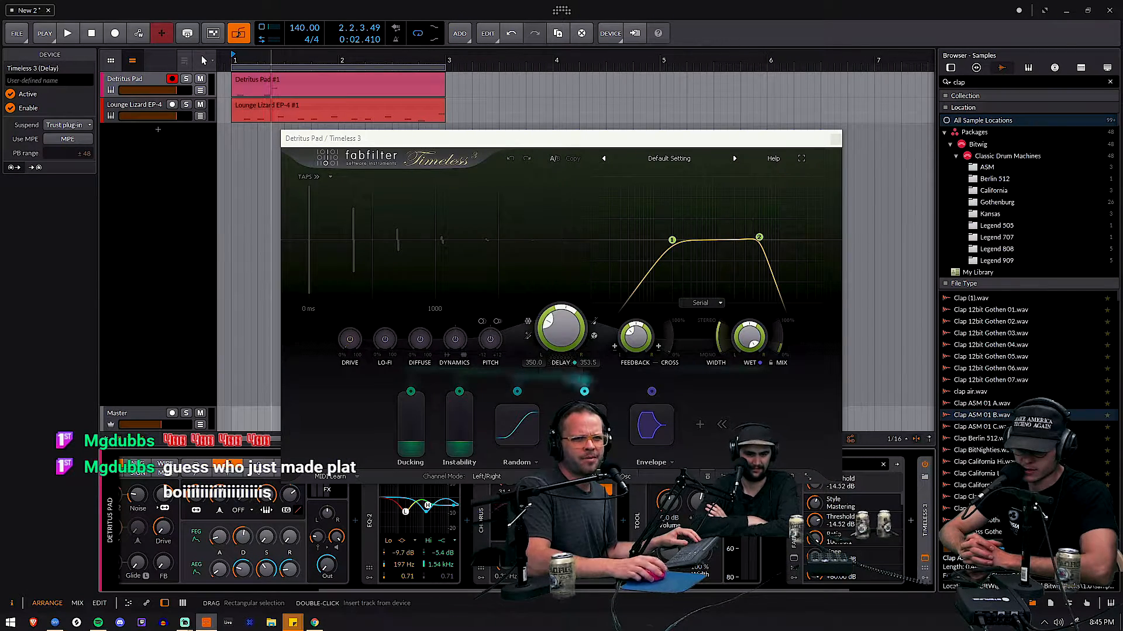
left_click(670, 158)
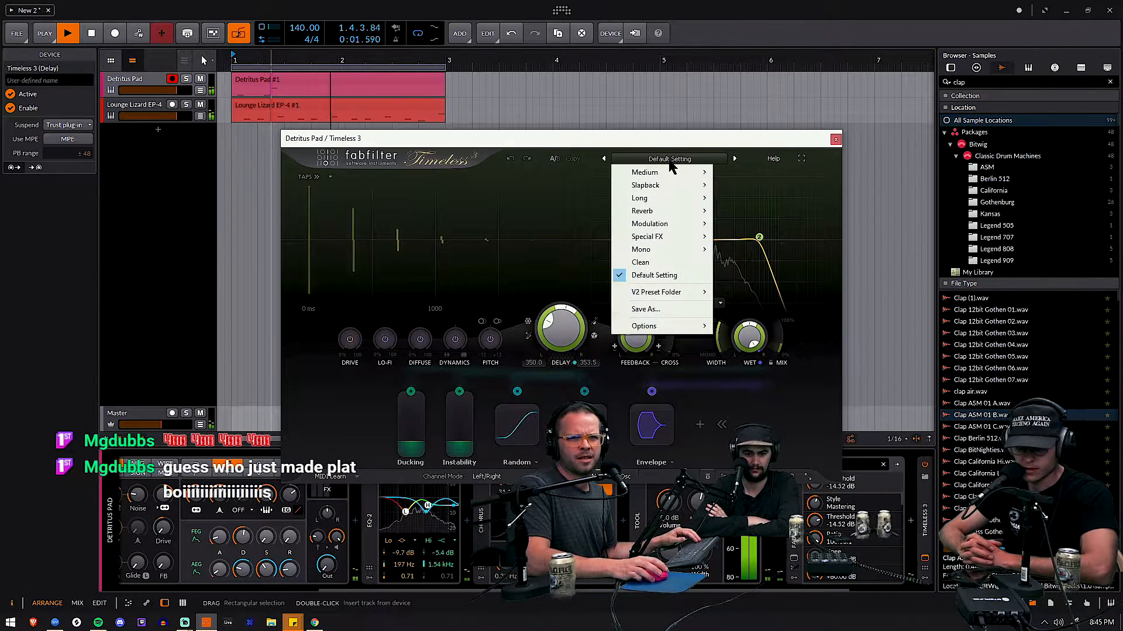
left_click(186, 78)
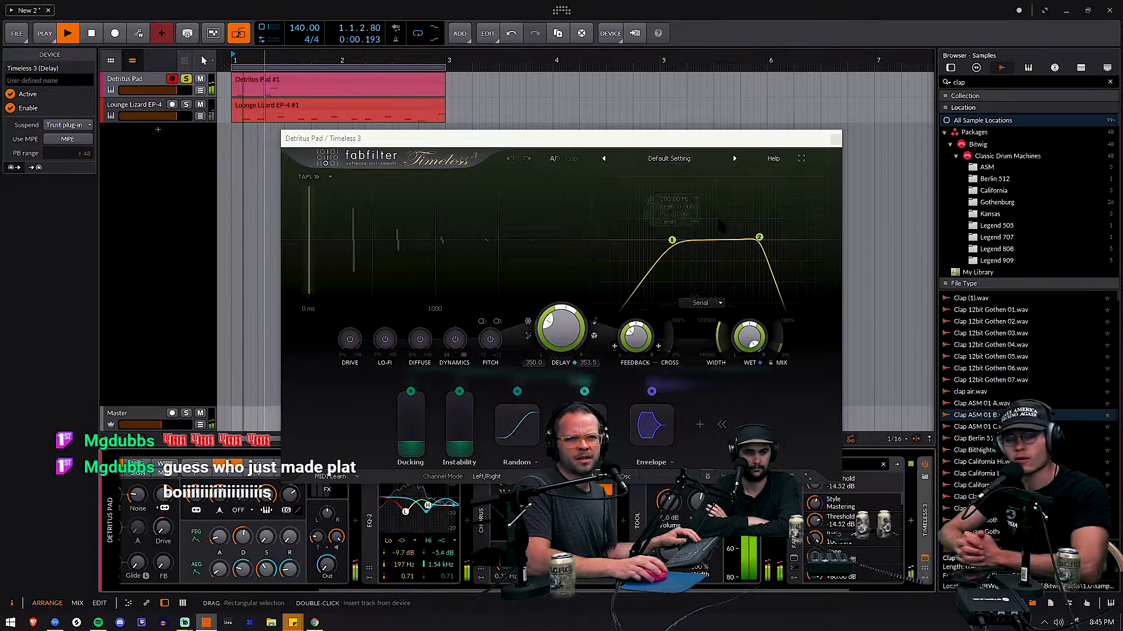
left_click(670, 161)
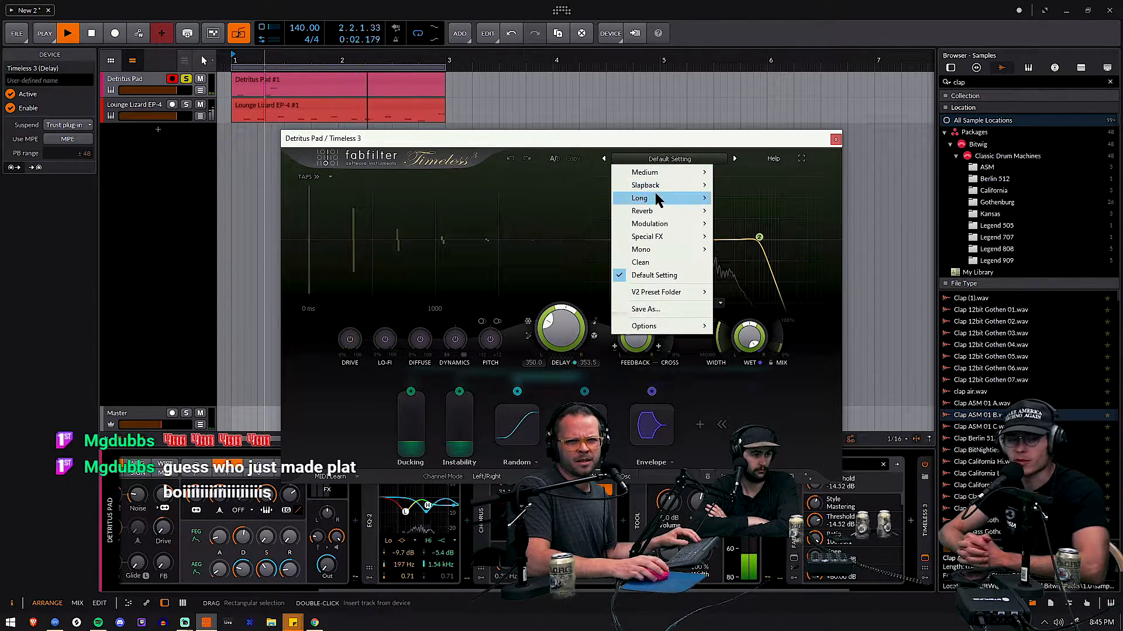
mouse_move(655, 200)
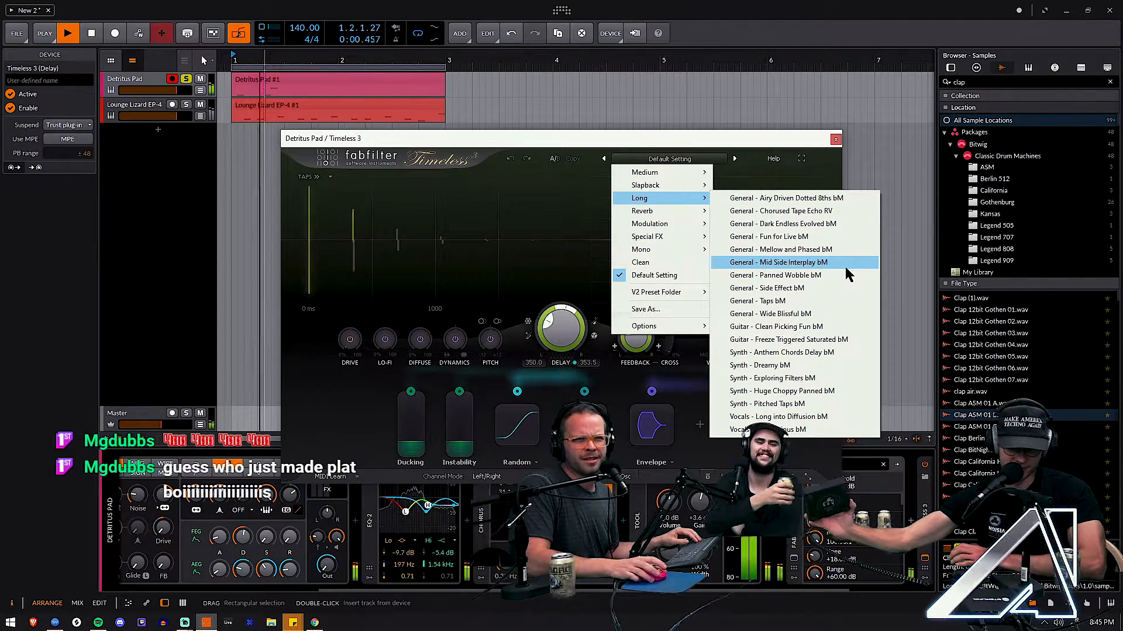
left_click(832, 325)
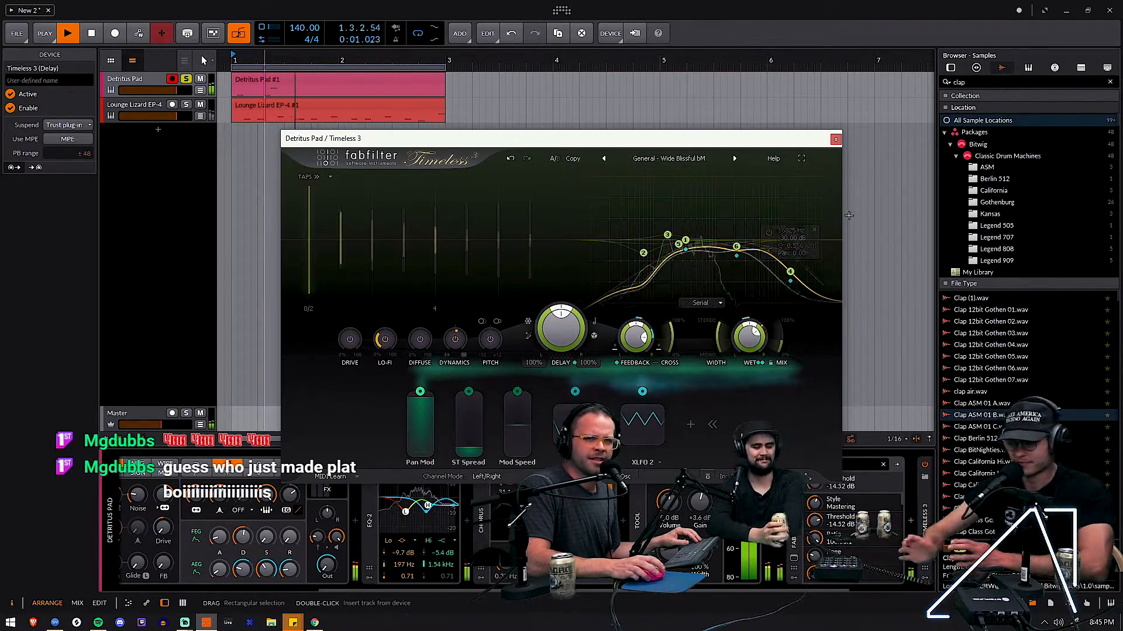
left_click(836, 140)
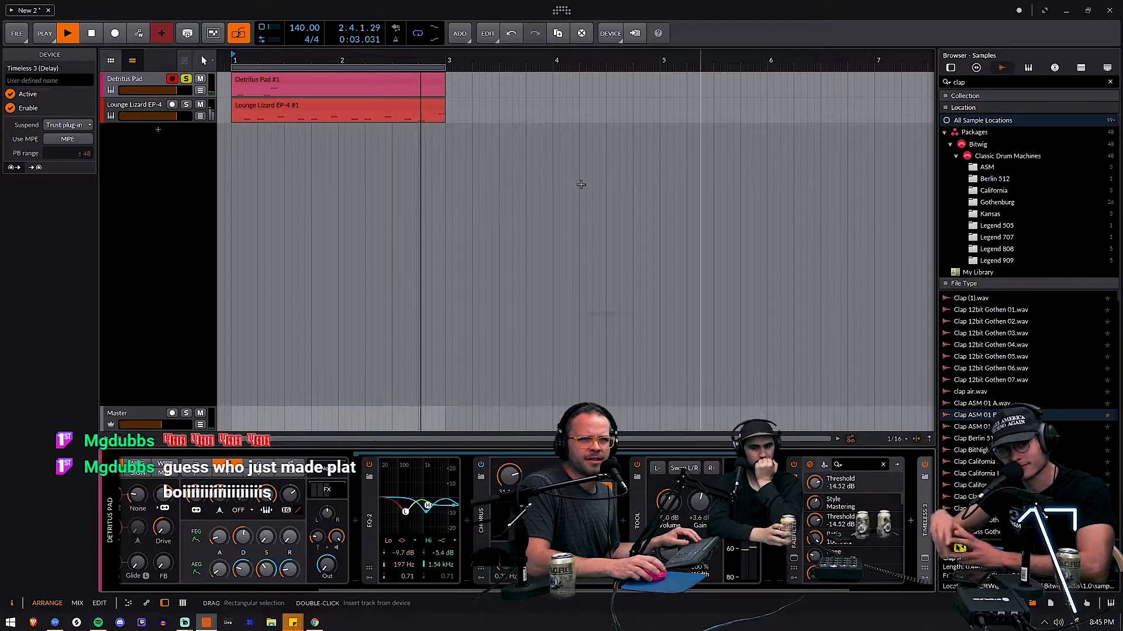
Step: Unsolo the Detritus Pad track and lower its volume to -4.7 dB
left_click(187, 79)
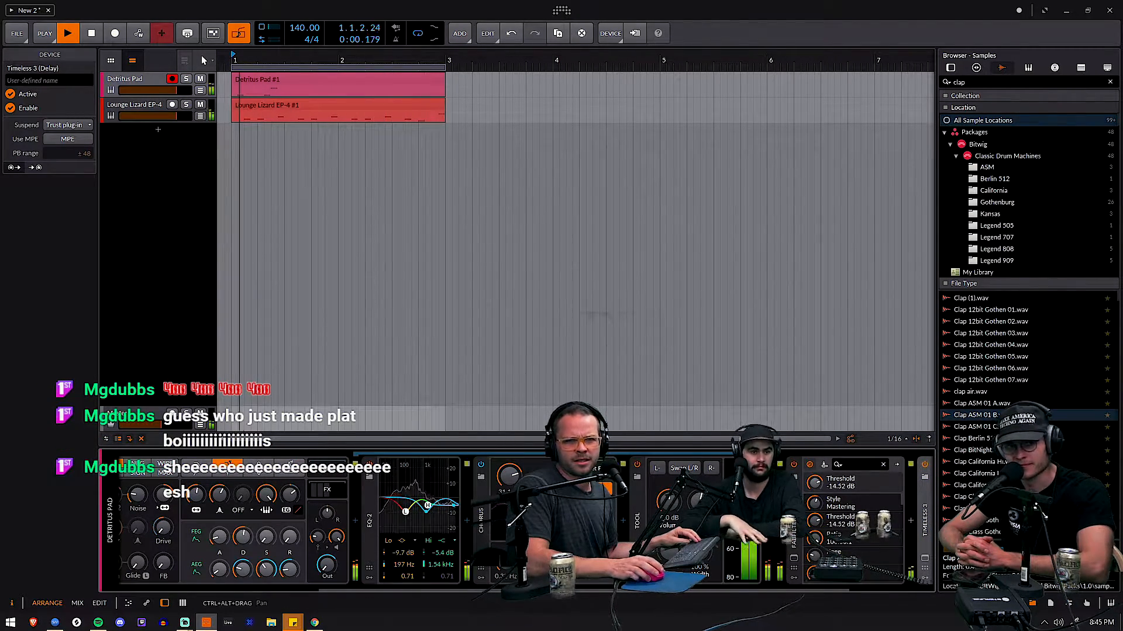
mouse_move(169, 90)
left_mouse_down()
mouse_move(143, 89)
mouse_move(167, 90)
left_mouse_up()
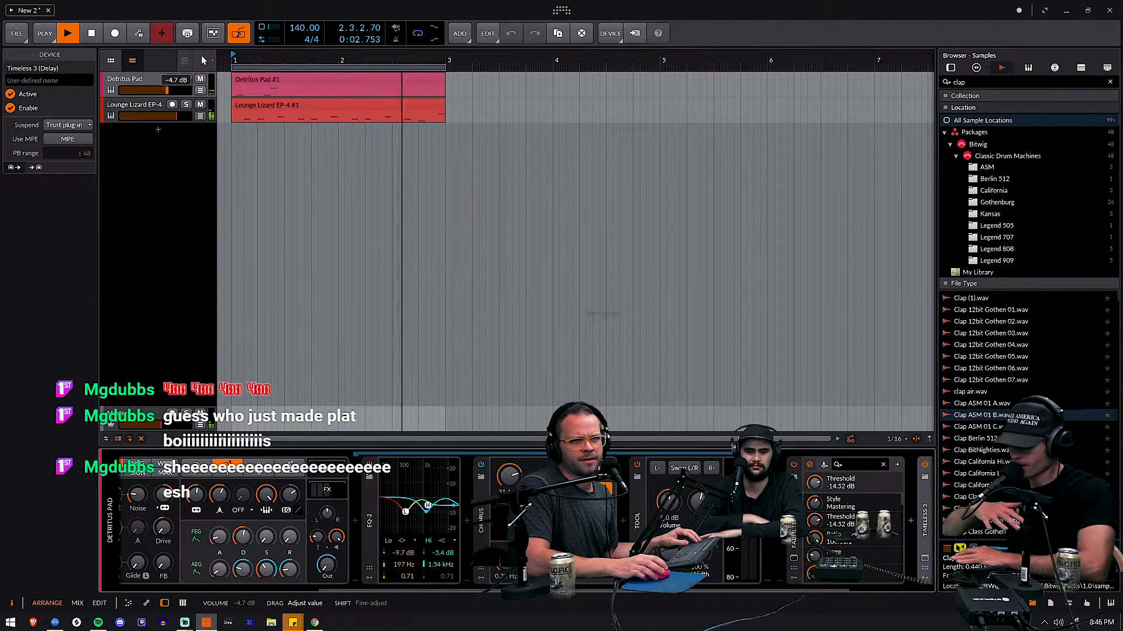
Step: Add an instrument track below Lounge Lizard EP-4, stop playback, and select the new track's range from 1.1.1 to 3.2.2
left_click(138, 106)
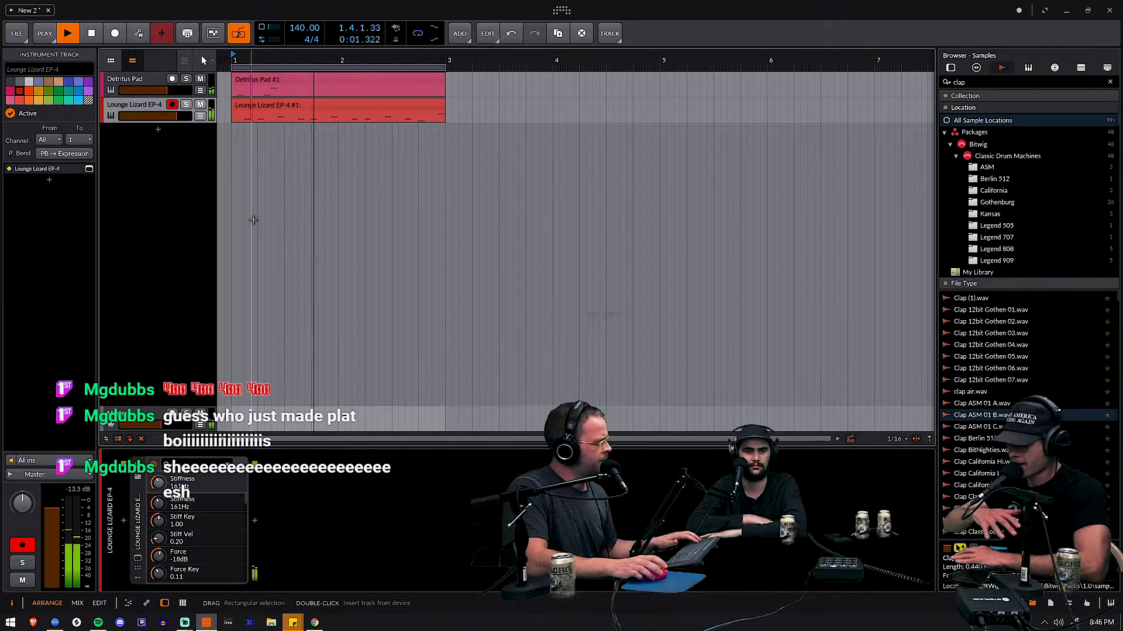
key("ctrl+t")
key("space")
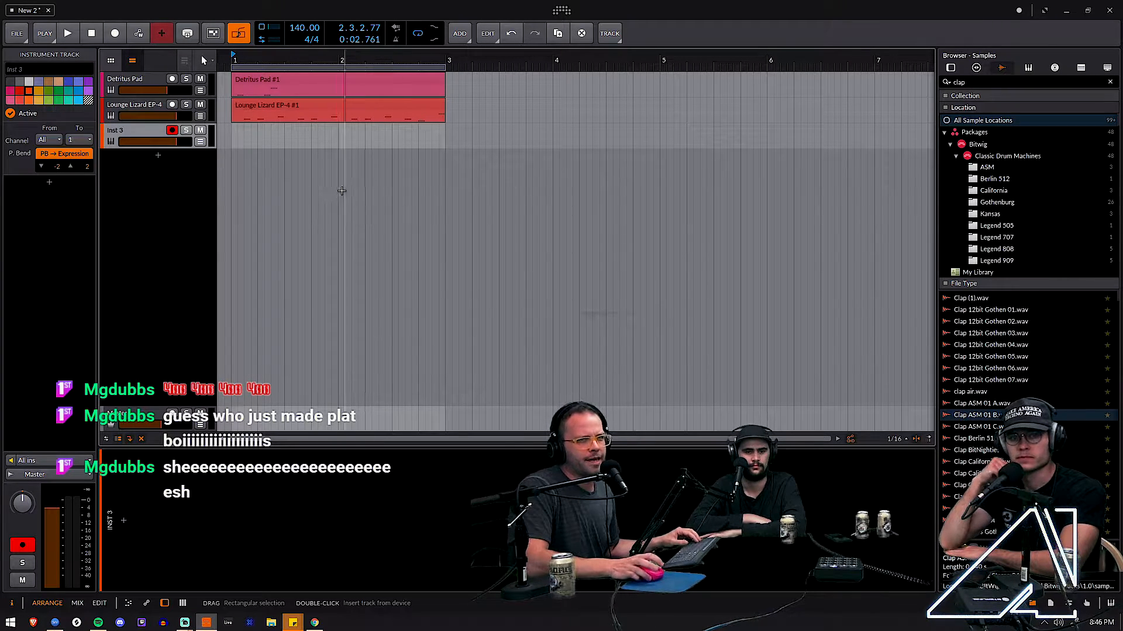
left_click(236, 143)
left_click_drag(232, 141, 480, 171)
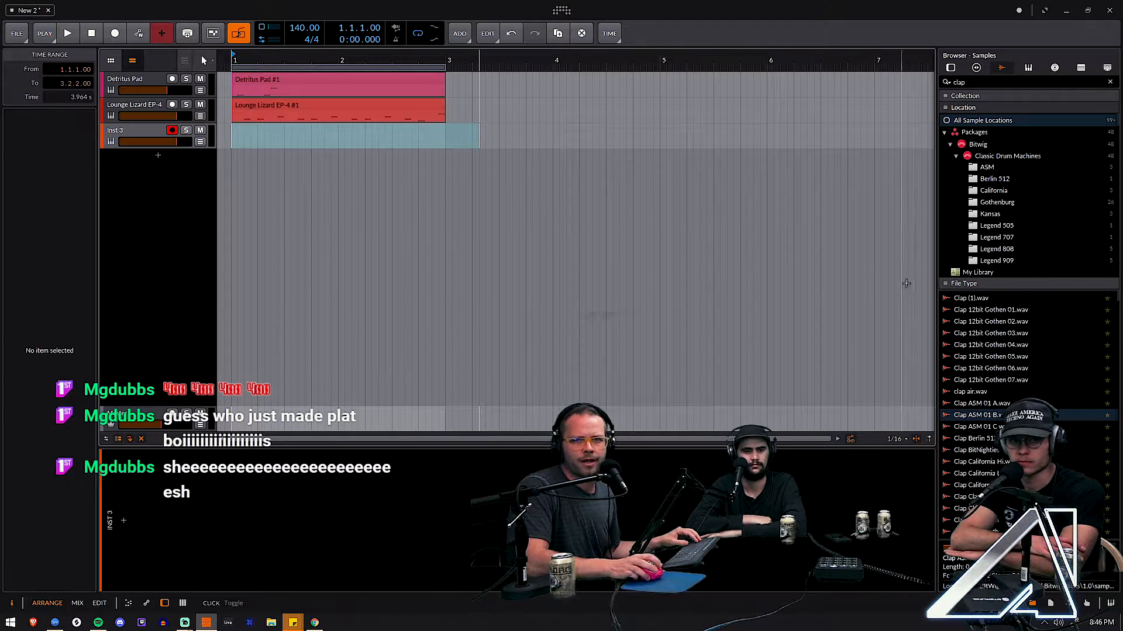
Step: Replace the sample browser's search term with "piano"
left_click(1002, 82)
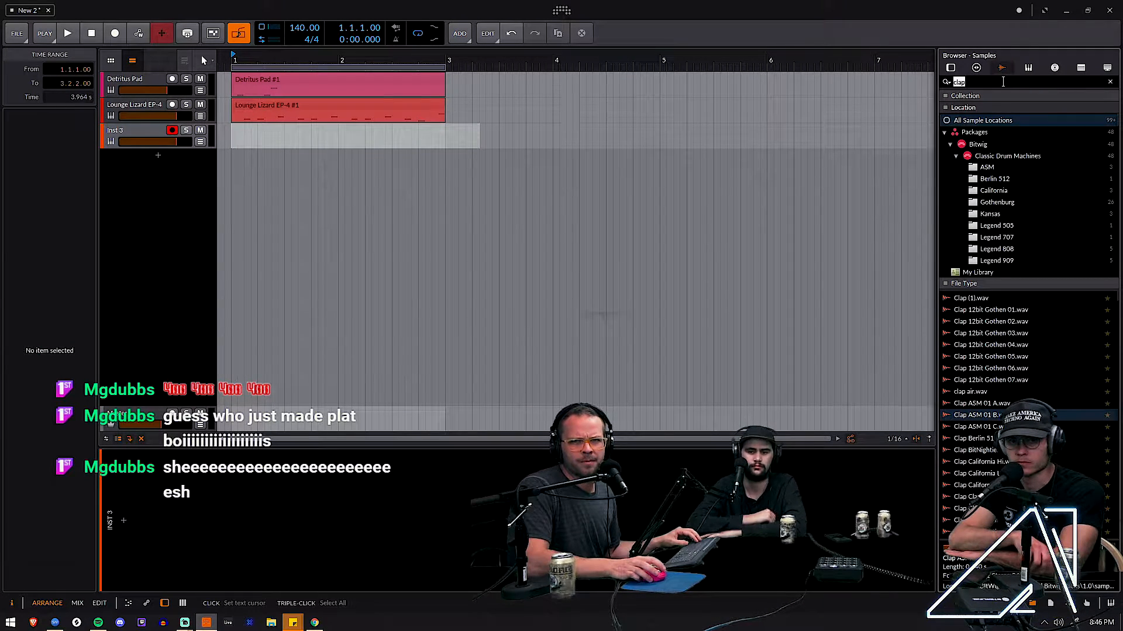
type("sy")
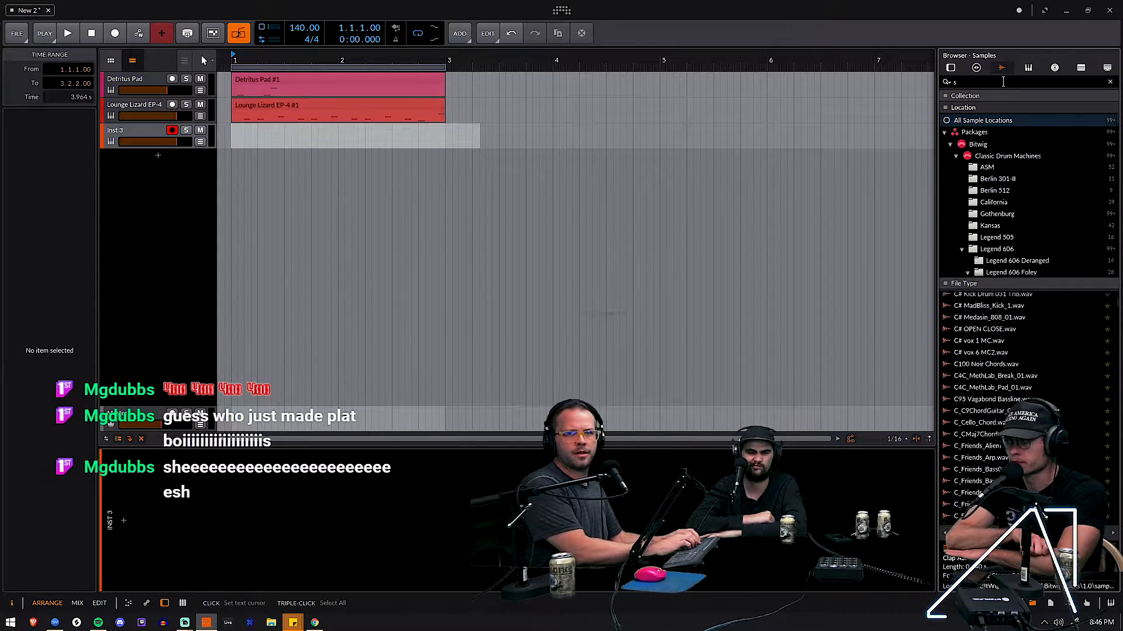
key("BackSpace")
type("pia")
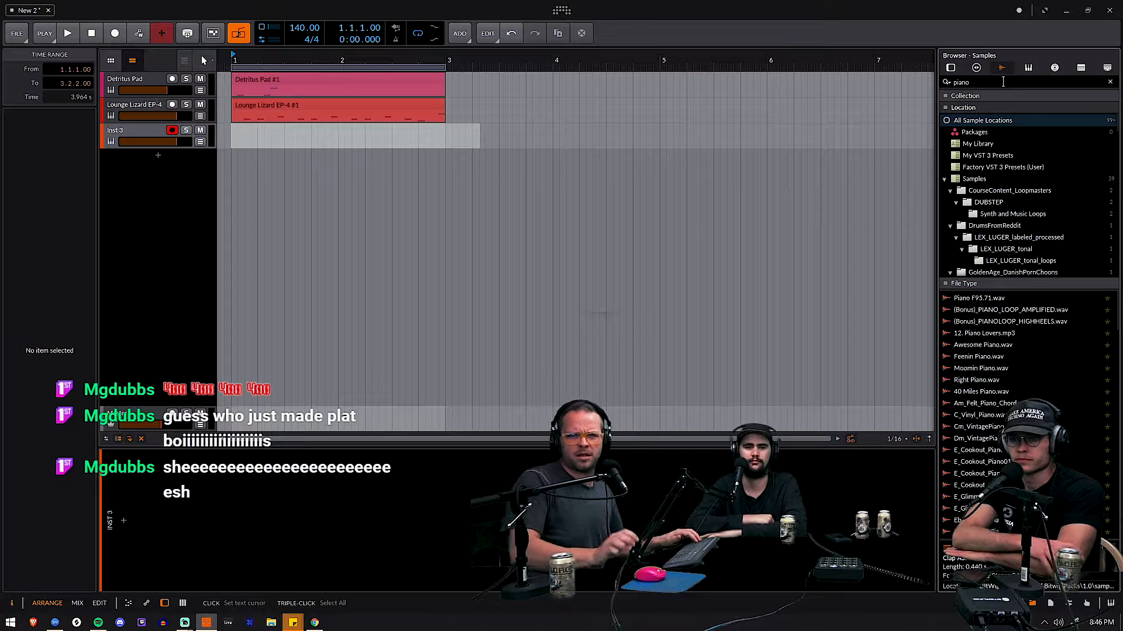
type("no")
Step: Audition several piano samples in the search results, ending with Vibes 130bpm_Piano Lead
scroll(994, 363, "down", 4)
left_click(991, 359)
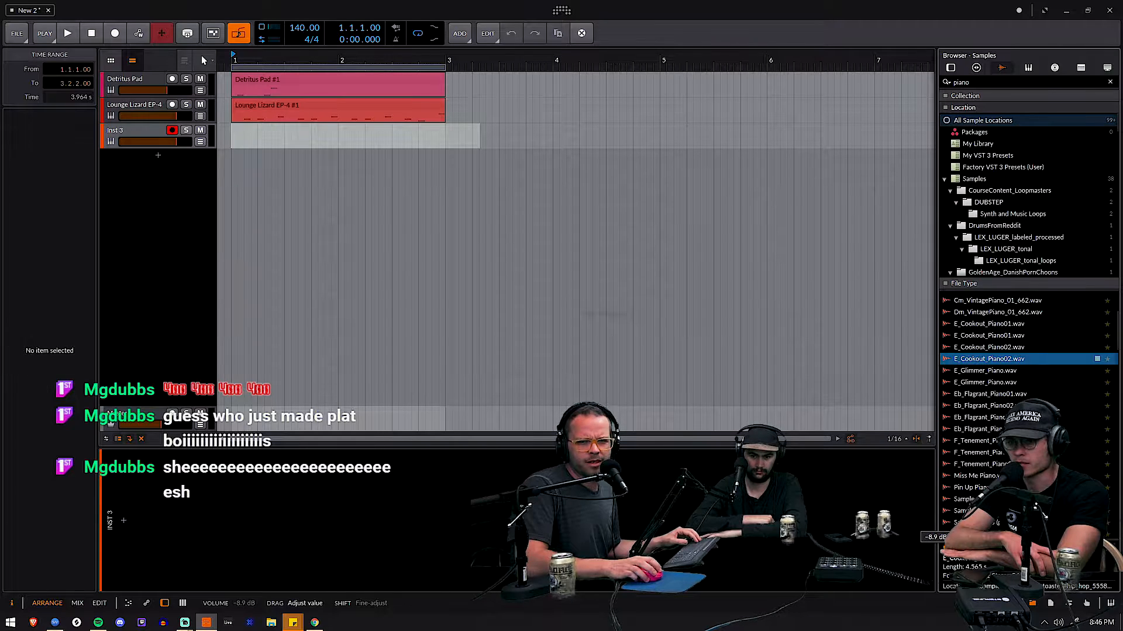
left_click(1018, 440)
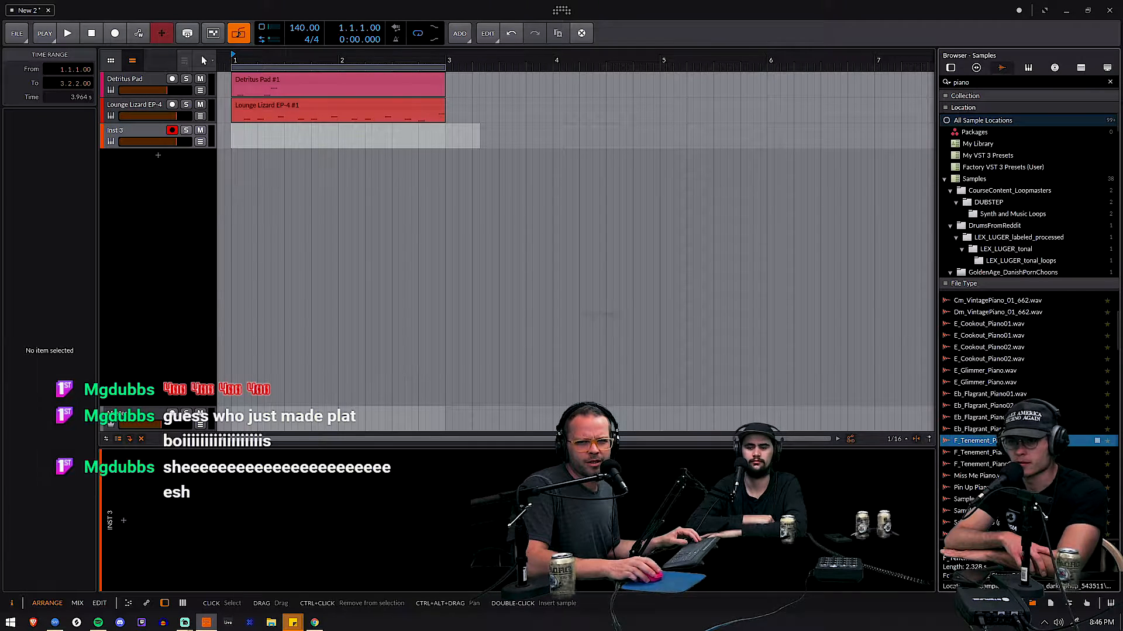
scroll(1017, 441, "down", 2)
left_click(1018, 441)
scroll(1017, 441, "down", 1)
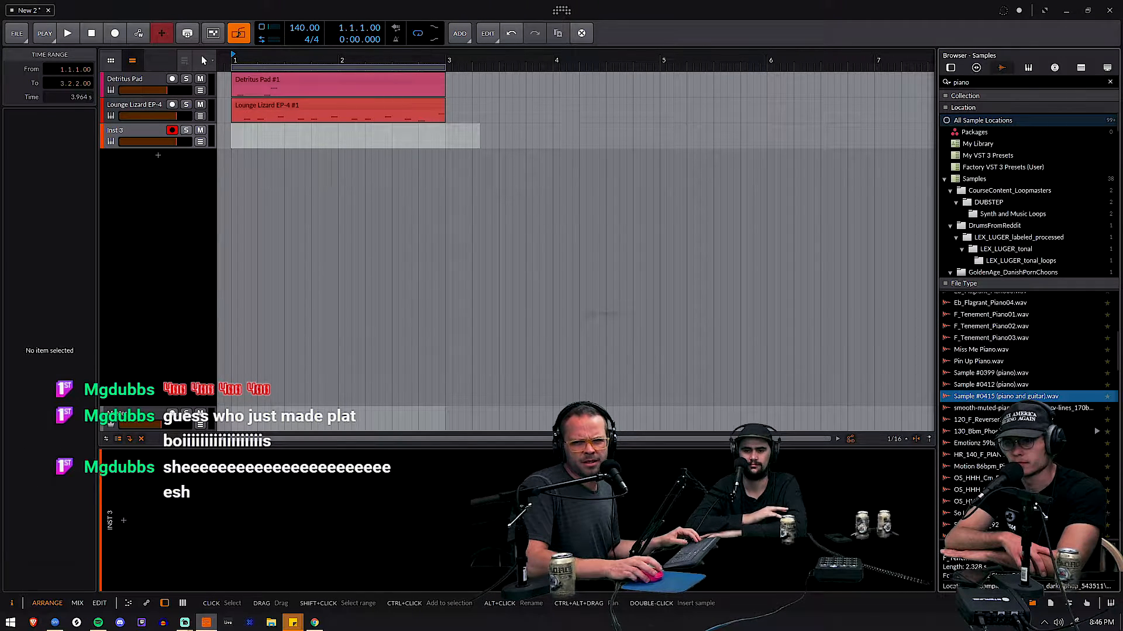
scroll(1024, 453, "down", 3)
left_click(1023, 410)
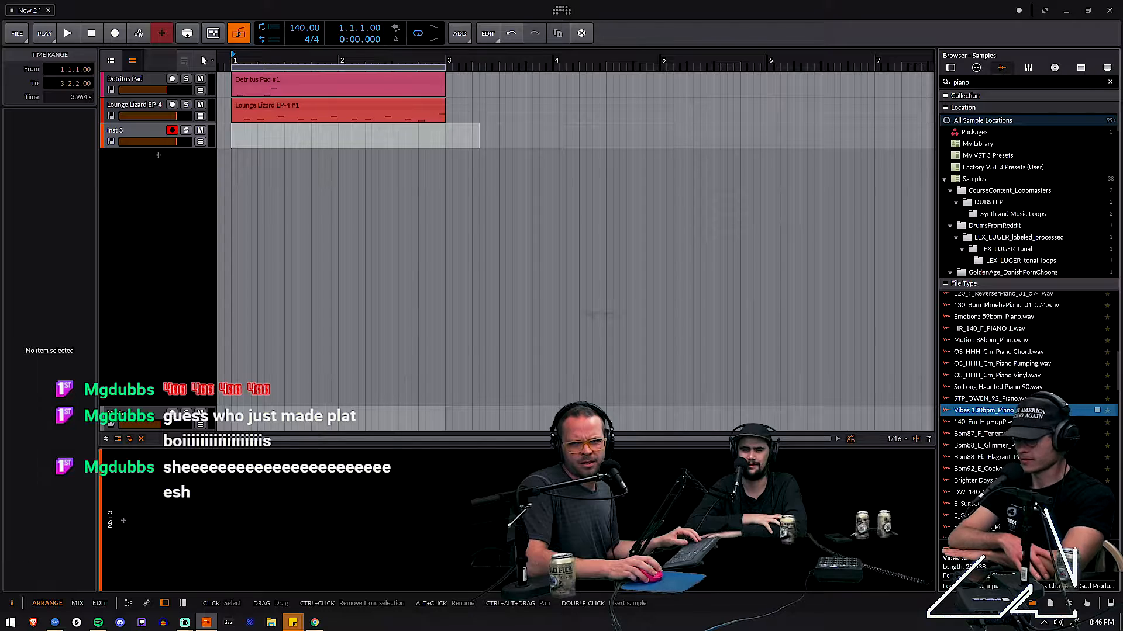
Step: Place the Vibes 130bpm_Piano Lead sample on a new audio track at 1.1.1 below Inst 3 and open its clip for detailed editing
left_click_drag(982, 410, 244, 226)
mouse_move(245, 62)
left_mouse_down()
mouse_move(218, 44)
mouse_move(243, 35)
mouse_move(281, 87)
mouse_move(240, 88)
mouse_move(240, 55)
mouse_move(240, 82)
left_mouse_up()
left_click_drag(533, 157, 258, 156)
double_click(258, 156)
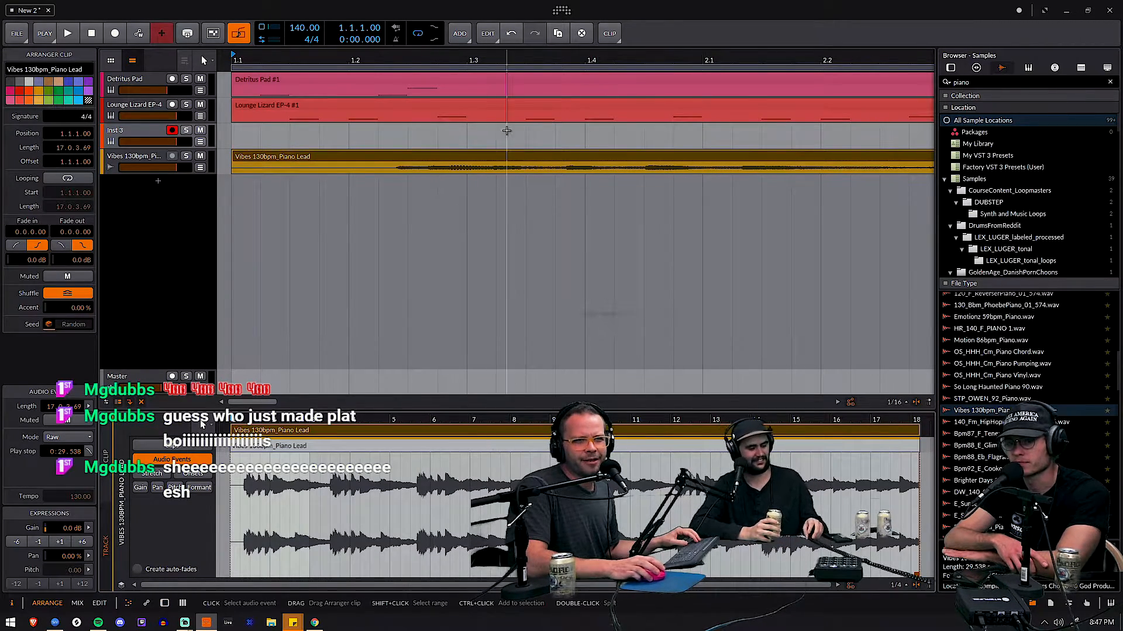
Step: Split the piano clip at 3.1.1 and delete the part after the split
left_click_drag(547, 59, 313, 58)
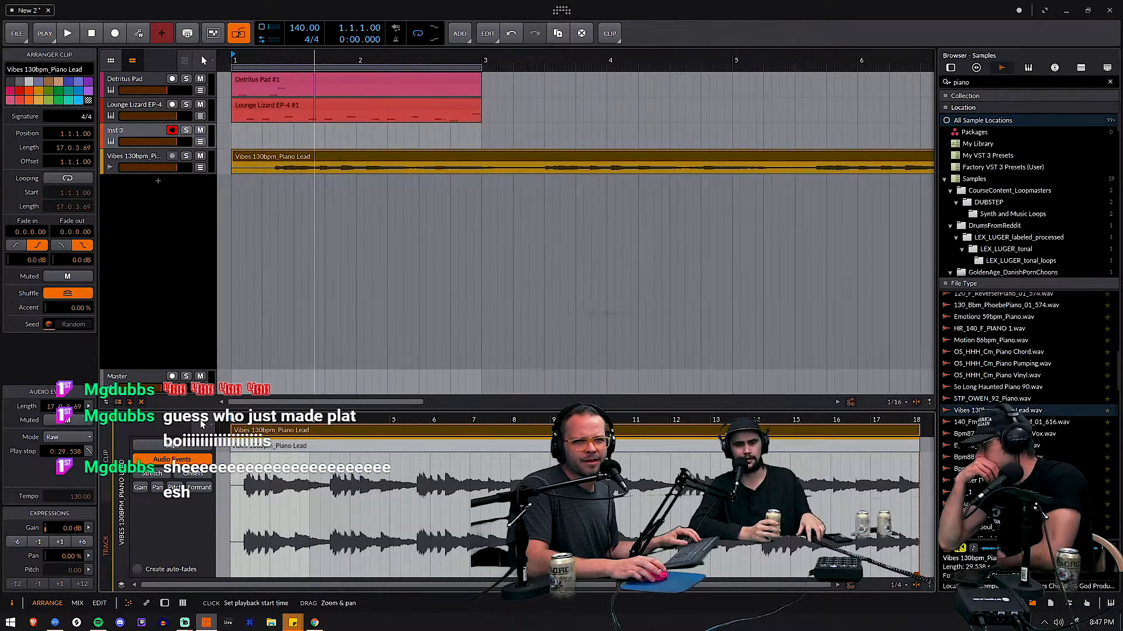
left_click(481, 171)
key("ctrl+e")
left_click(522, 153)
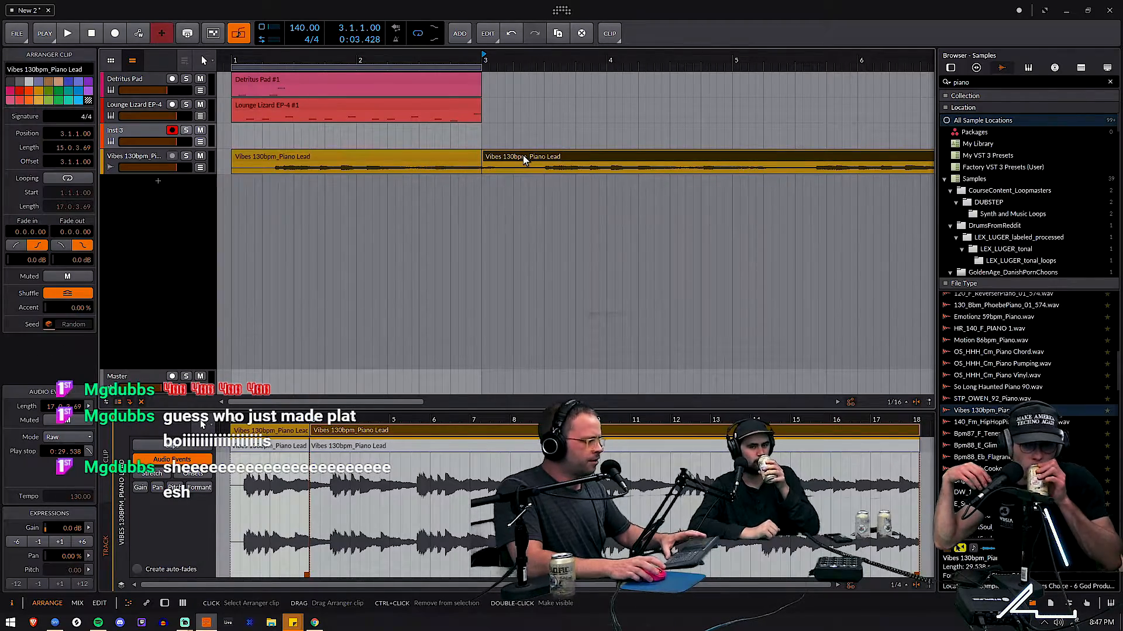
key("Delete")
Step: Reverse the audio event in the remaining two-bar piano clip and listen to it with the other tracks
left_click(354, 152)
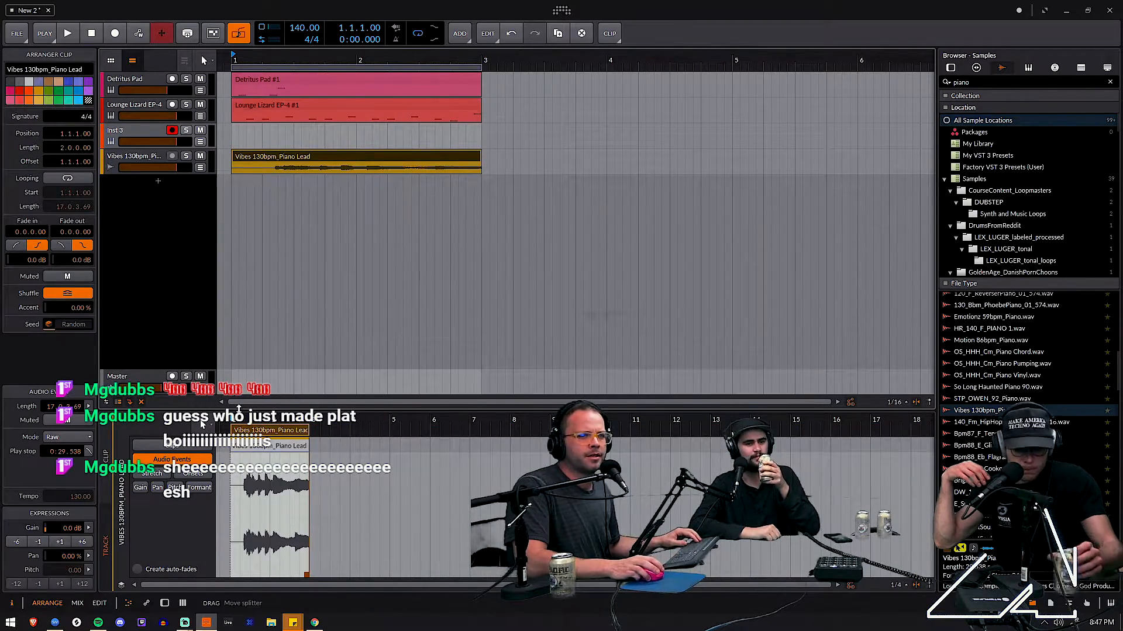
left_click_drag(260, 421, 260, 480)
left_click_drag(517, 413, 458, 418)
right_click(481, 451)
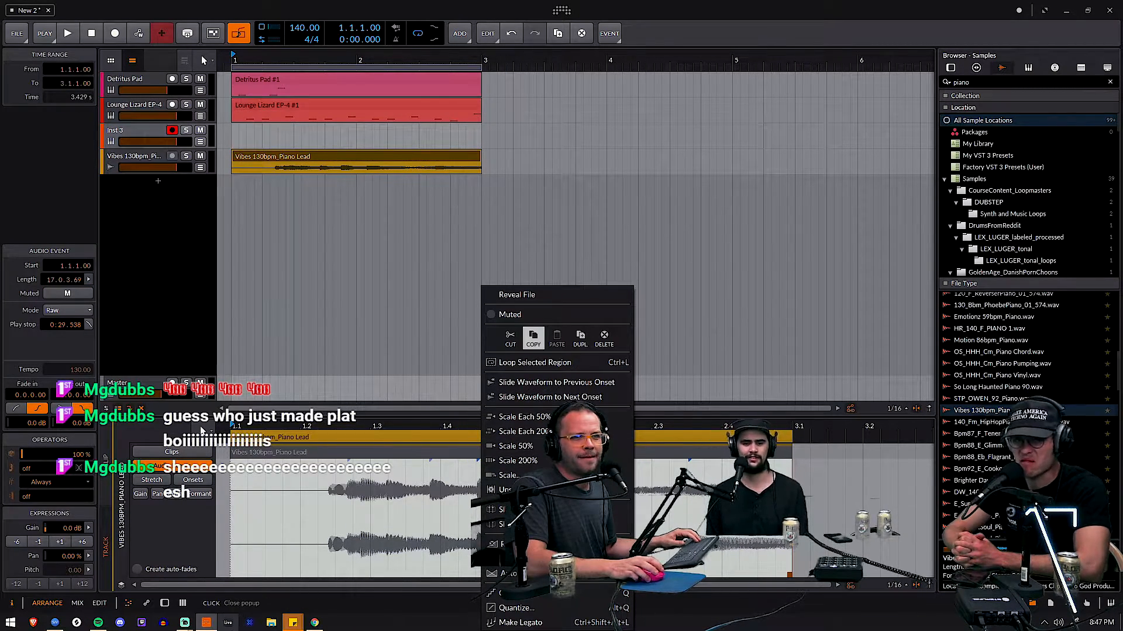
left_click(348, 453)
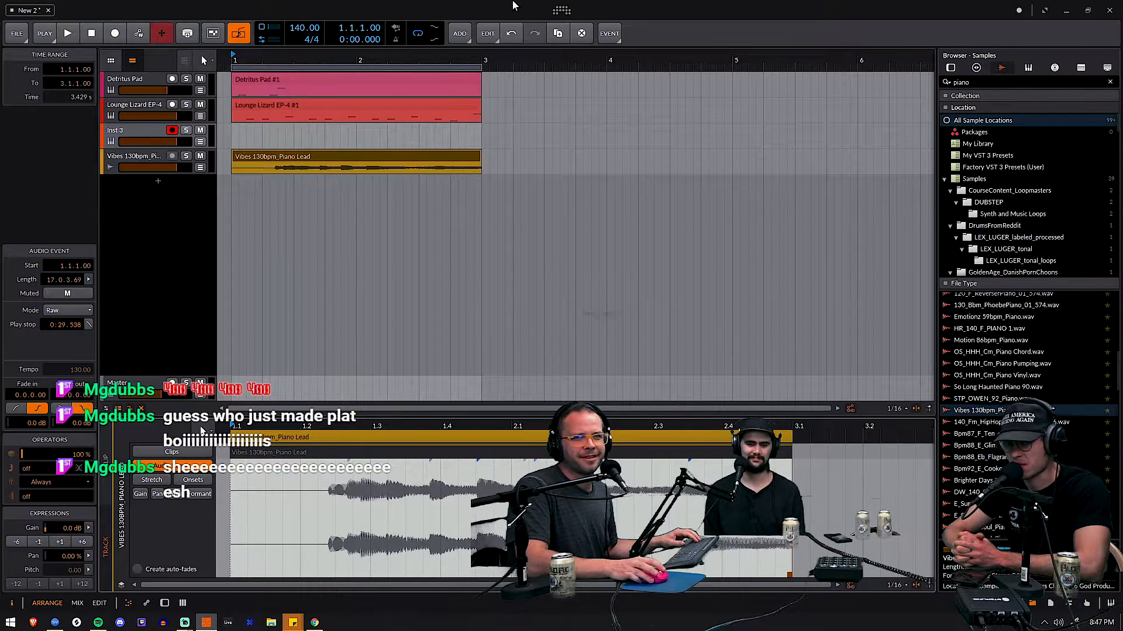
left_click(609, 33)
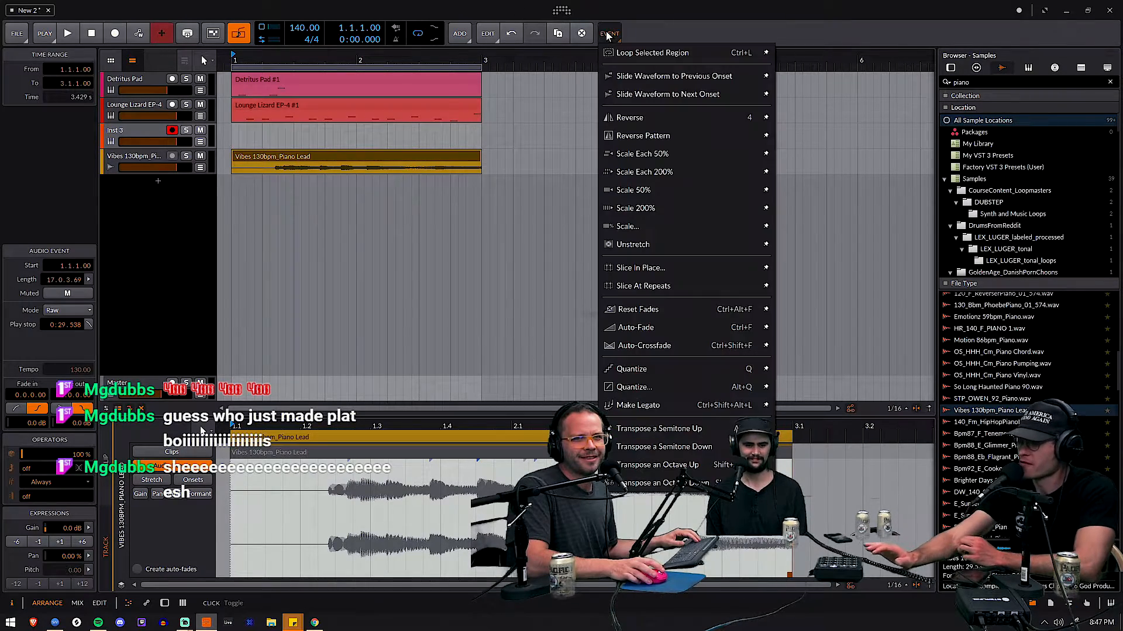
left_click(629, 118)
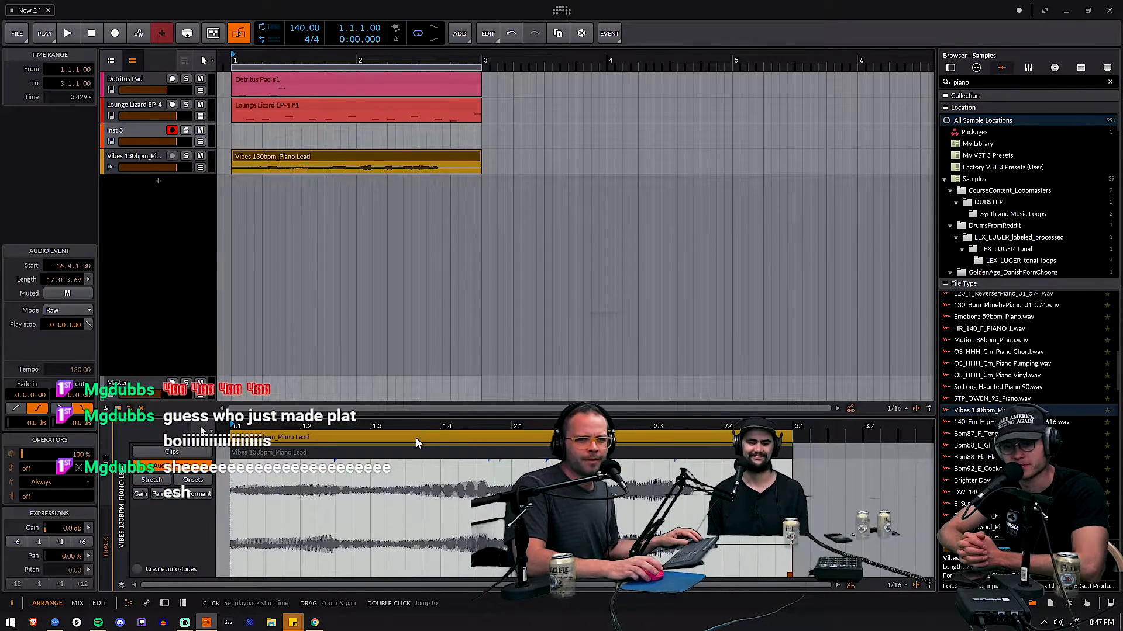
key("space")
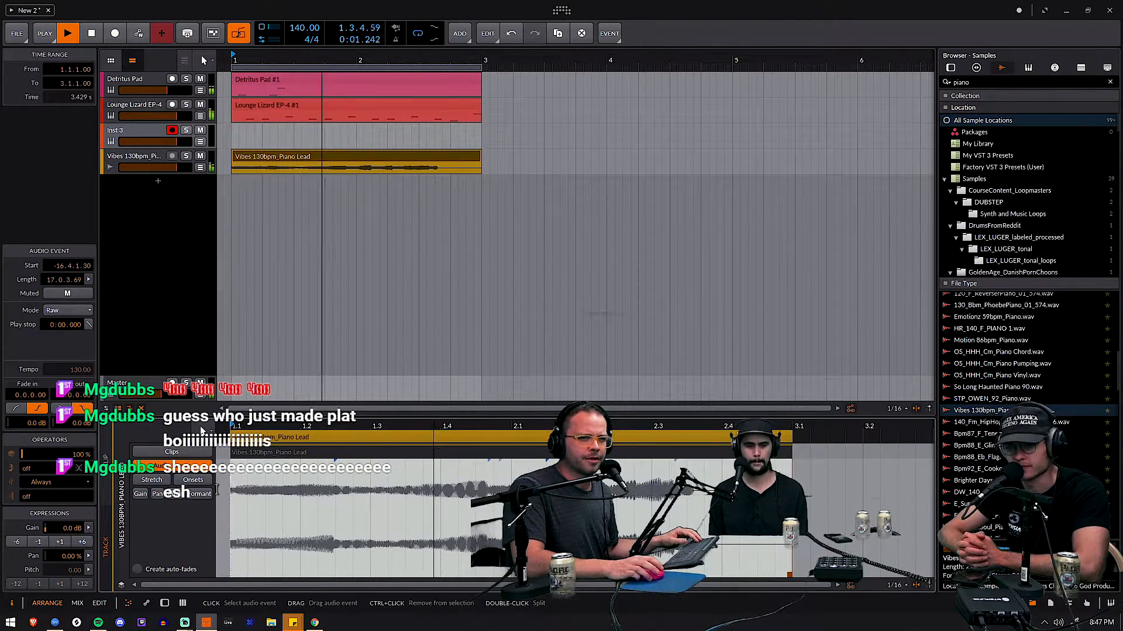
key("space")
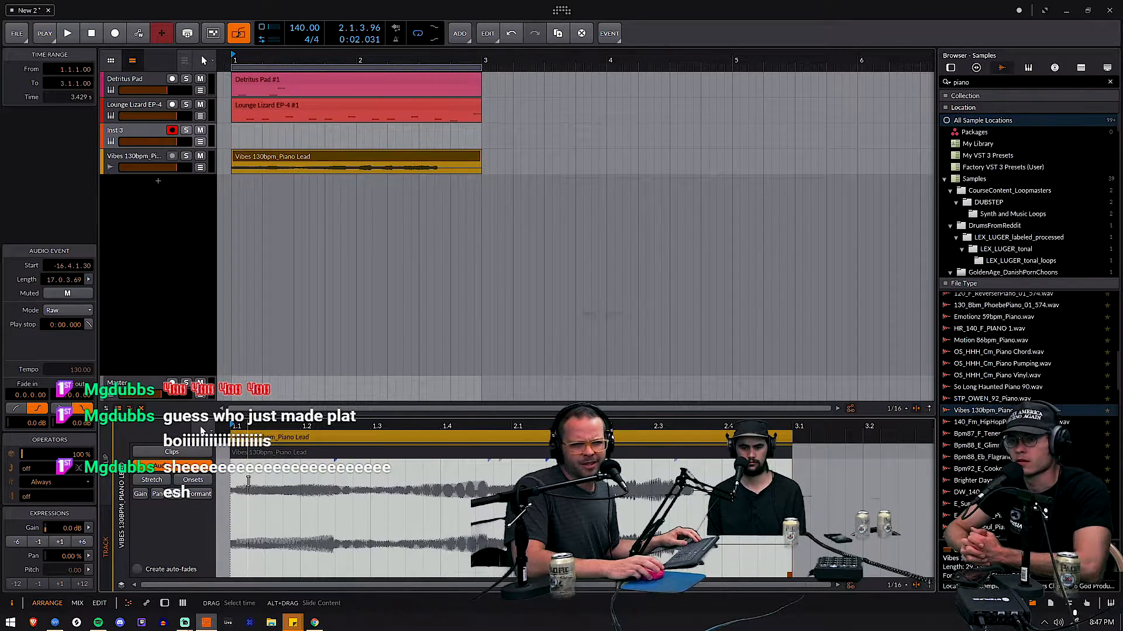
key("space")
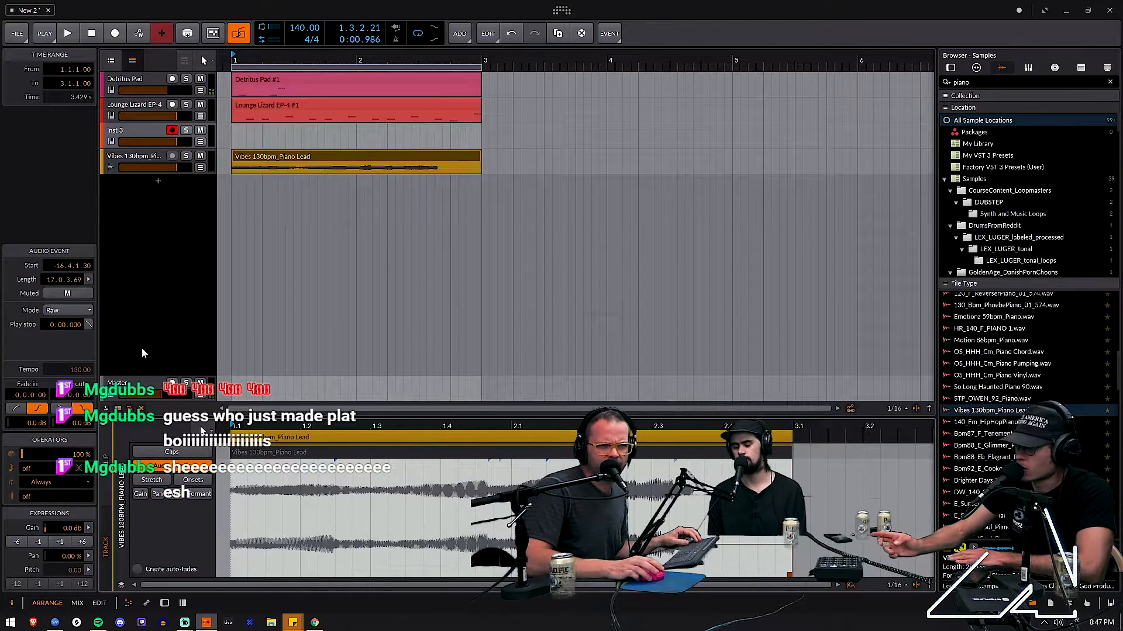
Step: Try the Repitch playback mode on the reversed piano event and play it back
left_click(64, 310)
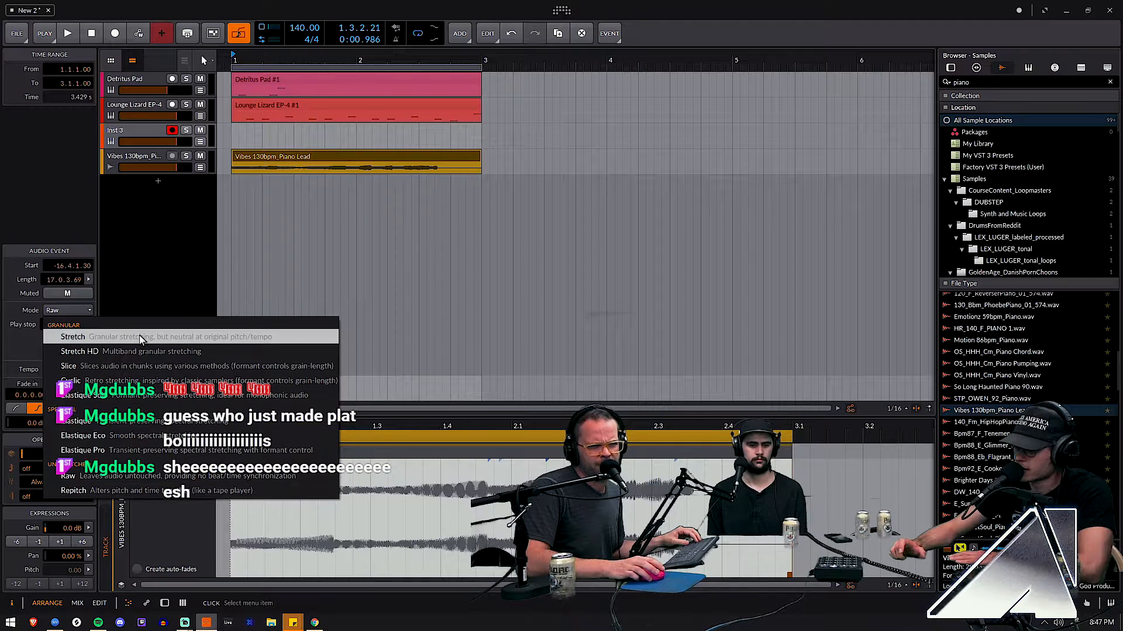
left_click(145, 487)
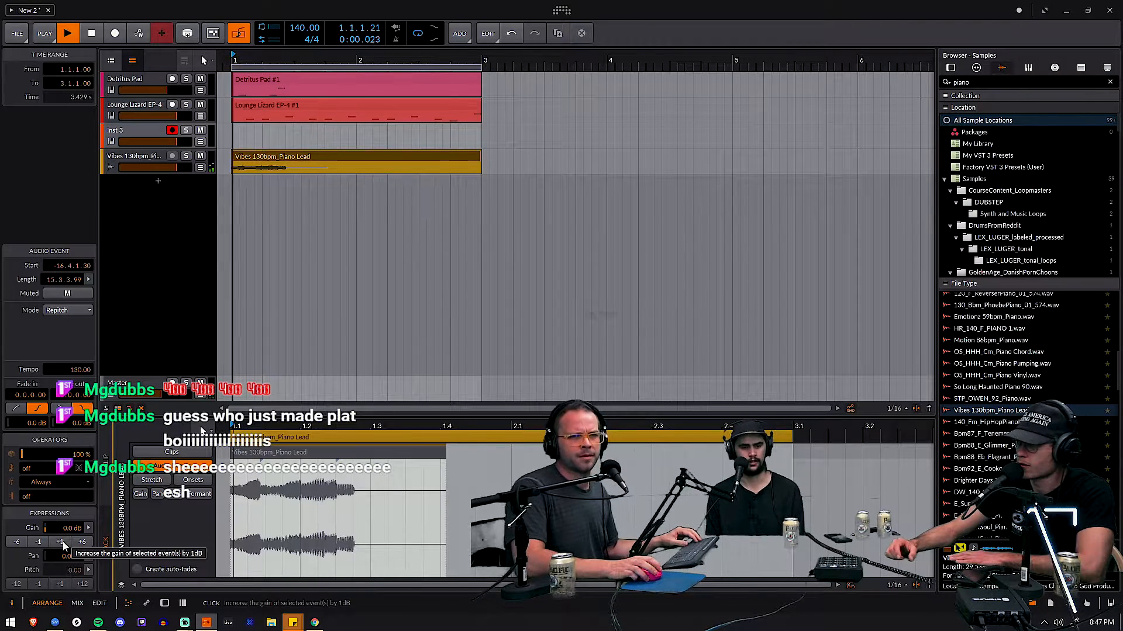
key("space")
Step: Try raising the piano event's gain to +2.0 dB during playback, and return it to 0 dB
left_click(62, 541)
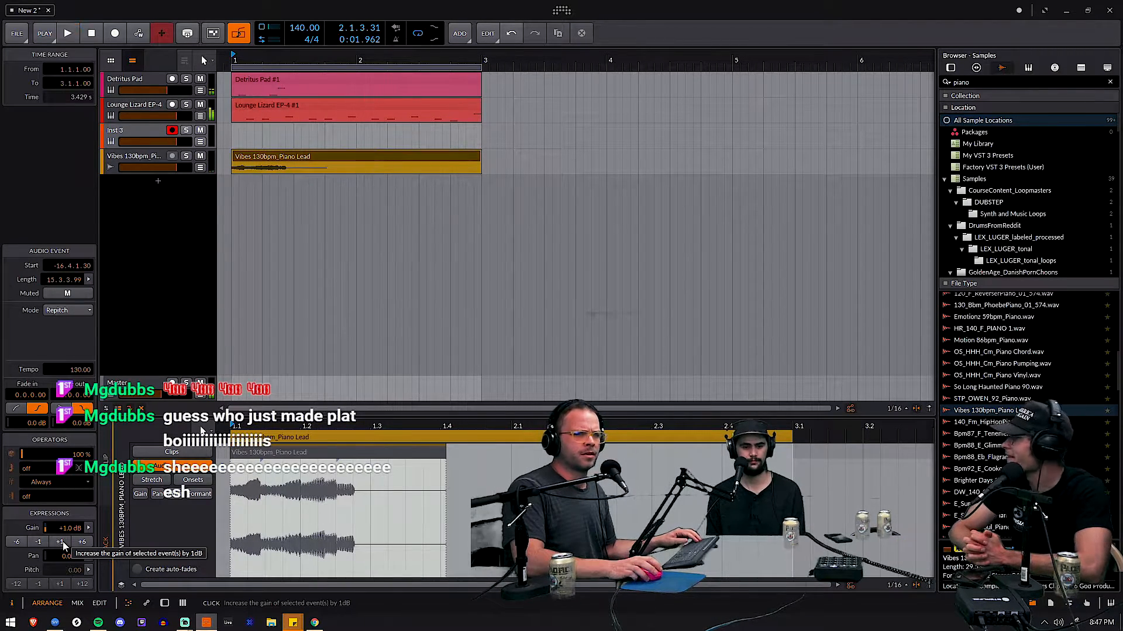
left_click(62, 541)
key("space")
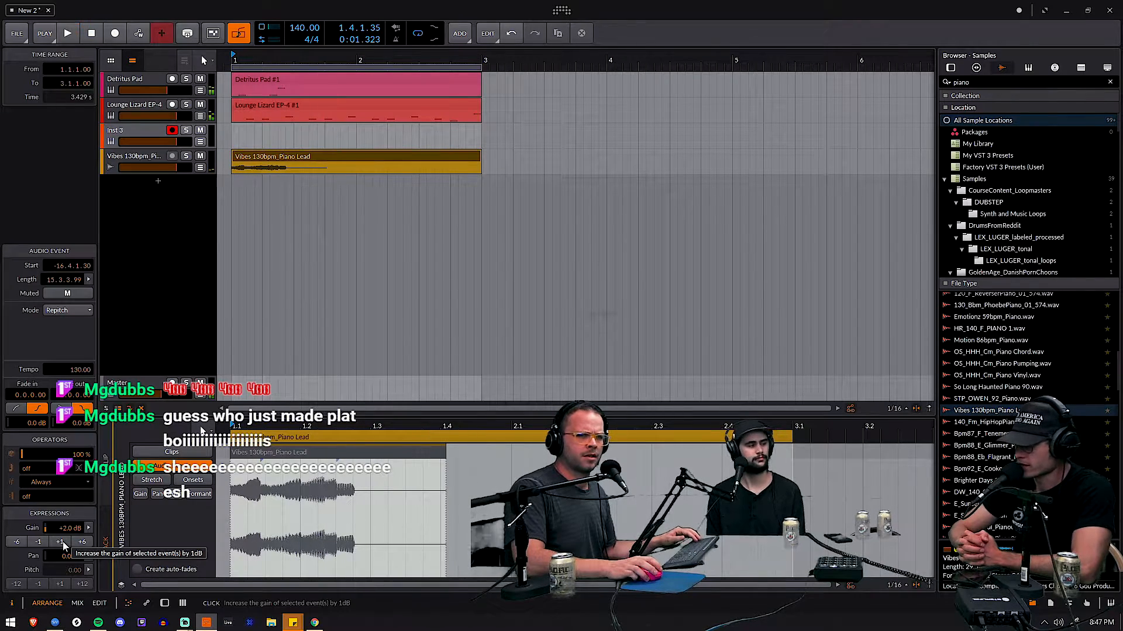
left_click(37, 542)
left_click(38, 542)
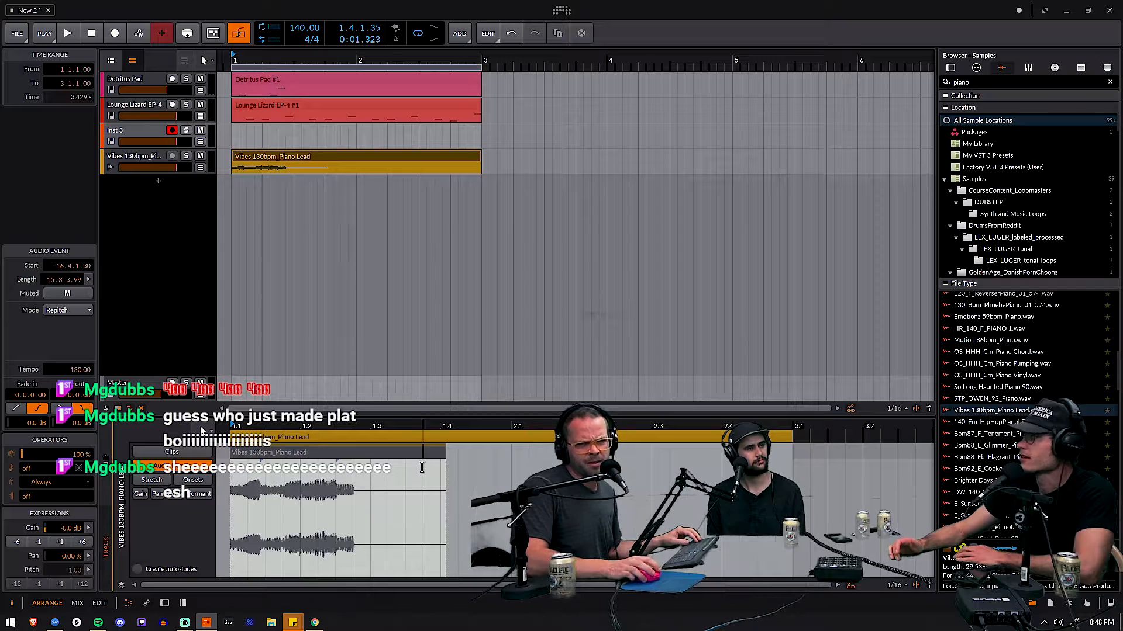
Step: Set the piano event's playback mode to Stretch and audition it
left_click(75, 311)
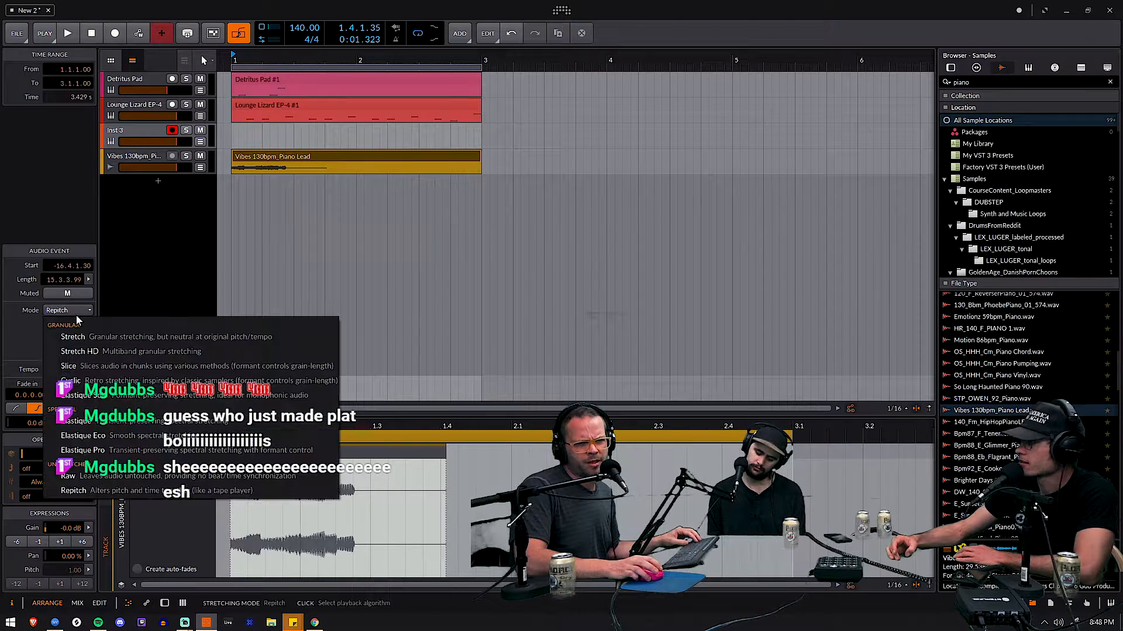
left_click(74, 337)
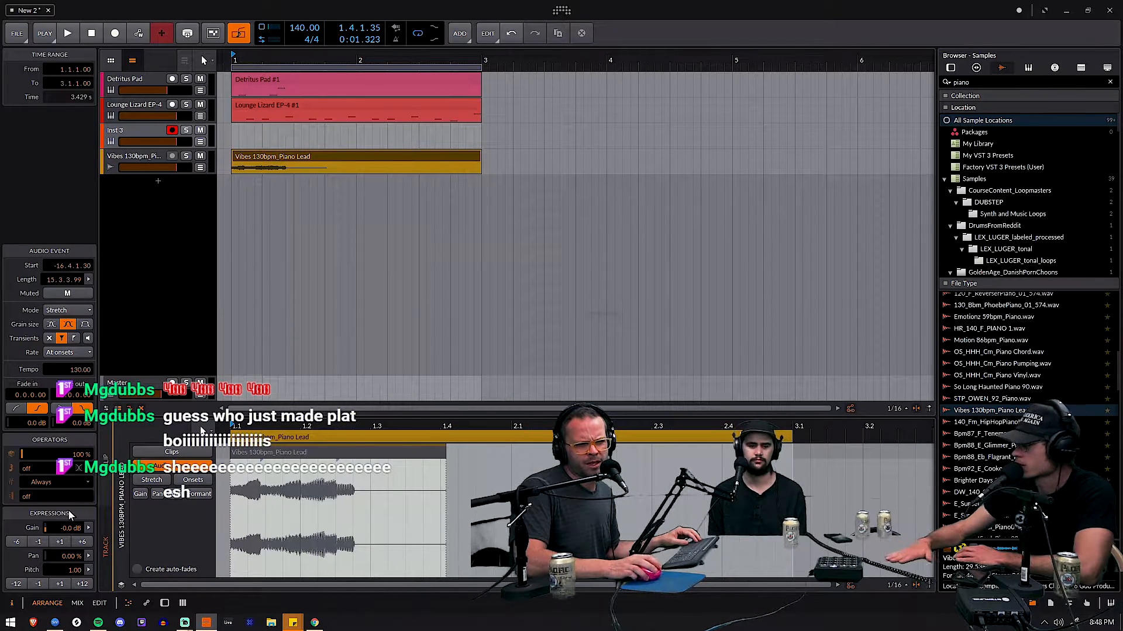
key("space")
key("space")
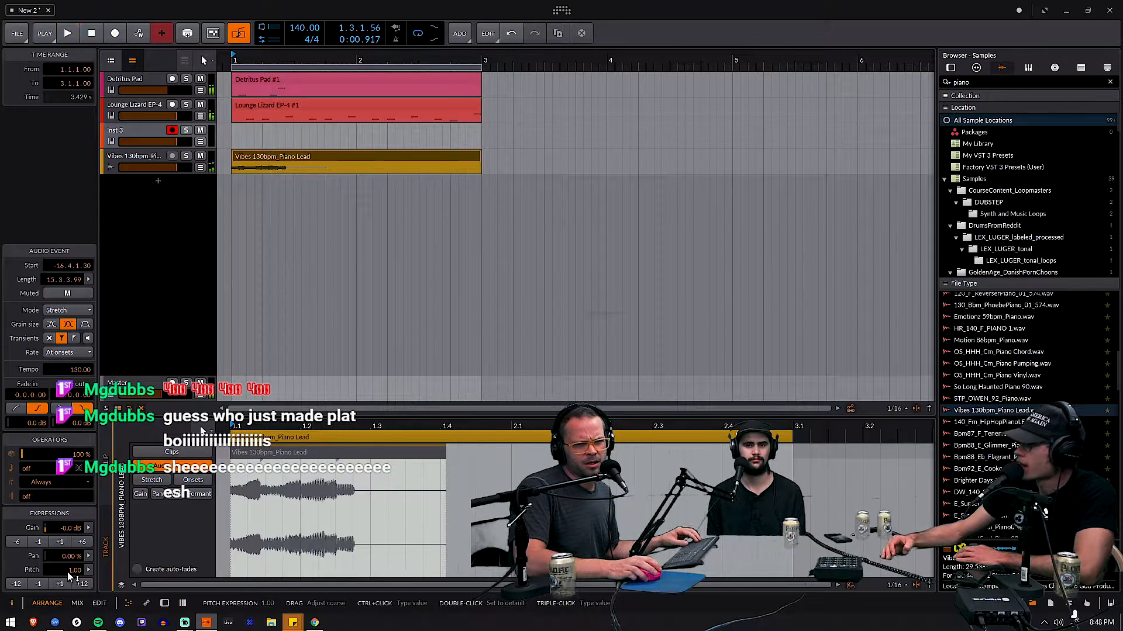
Step: Raise the piano event's pitch one semitone at a time to 8.00, auditioning the start of the loop after each change
left_click(65, 583)
key("space")
key("space")
left_click(65, 582)
key("space")
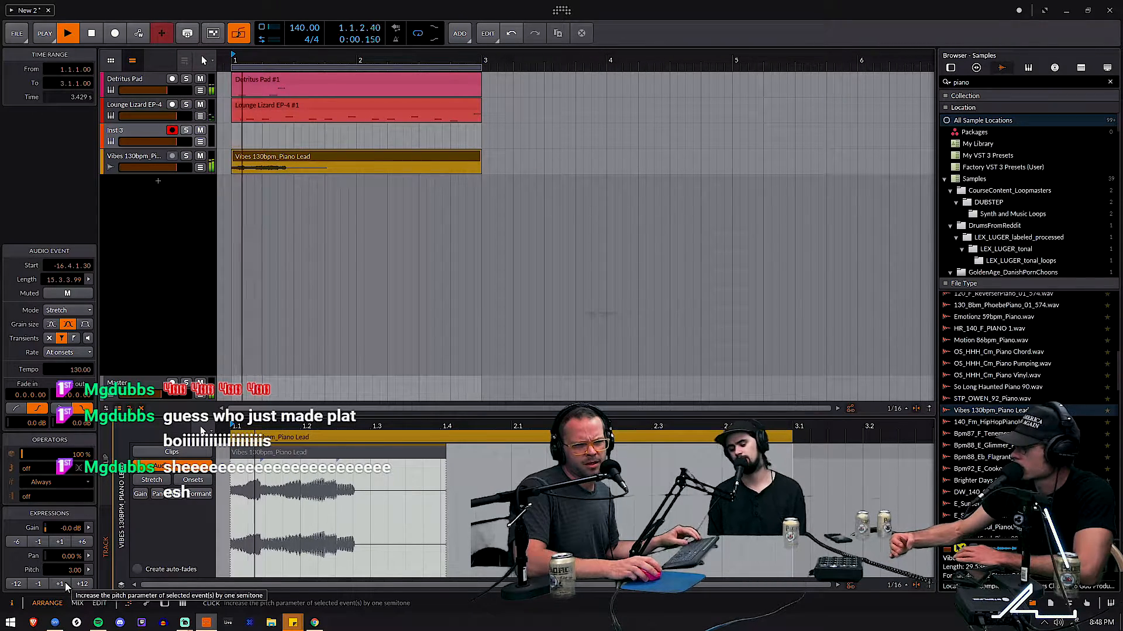
key("space")
left_click(65, 583)
key("space")
key("space")
left_click(65, 582)
key("space")
key("space")
left_click(65, 582)
key("space")
key("space")
left_click(65, 583)
key("space")
key("space")
left_click(65, 583)
key("space")
key("space")
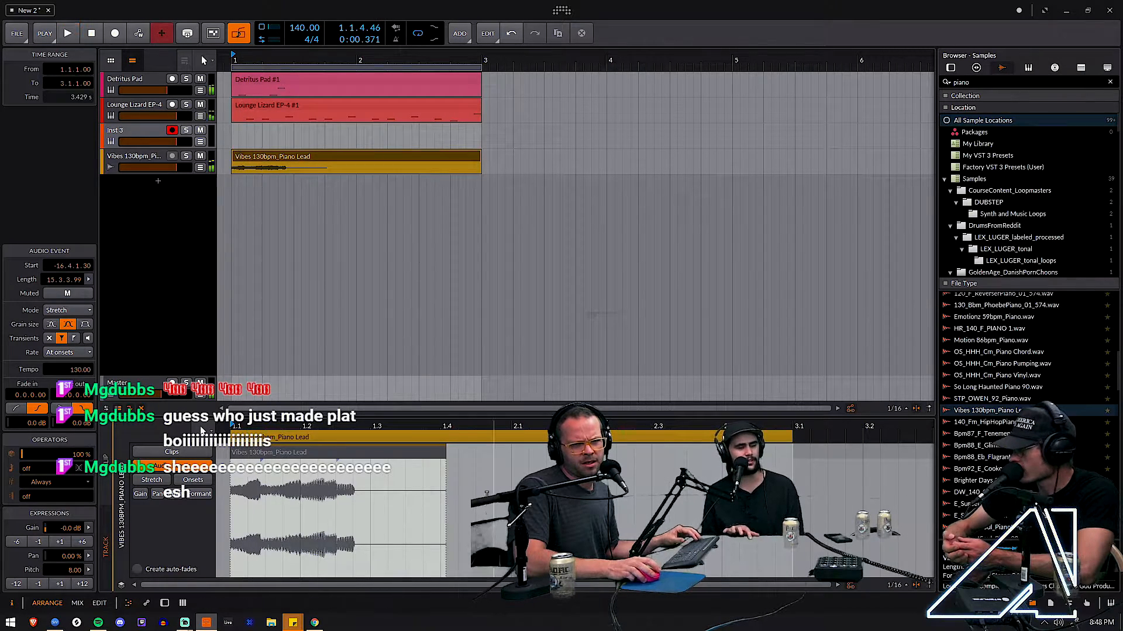
Step: Stretch the piano event to a length of 17.3.3.00 so it fills the clip, and set its pitch to -14.00 during playback
left_click(427, 452)
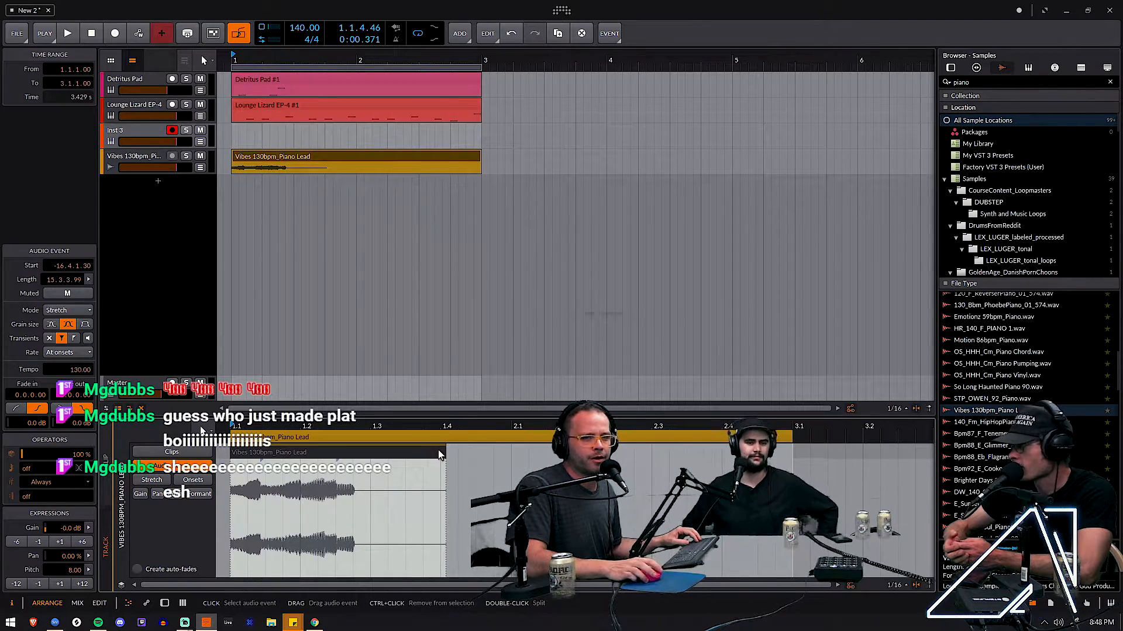
left_click_drag(444, 454, 887, 475)
key("space")
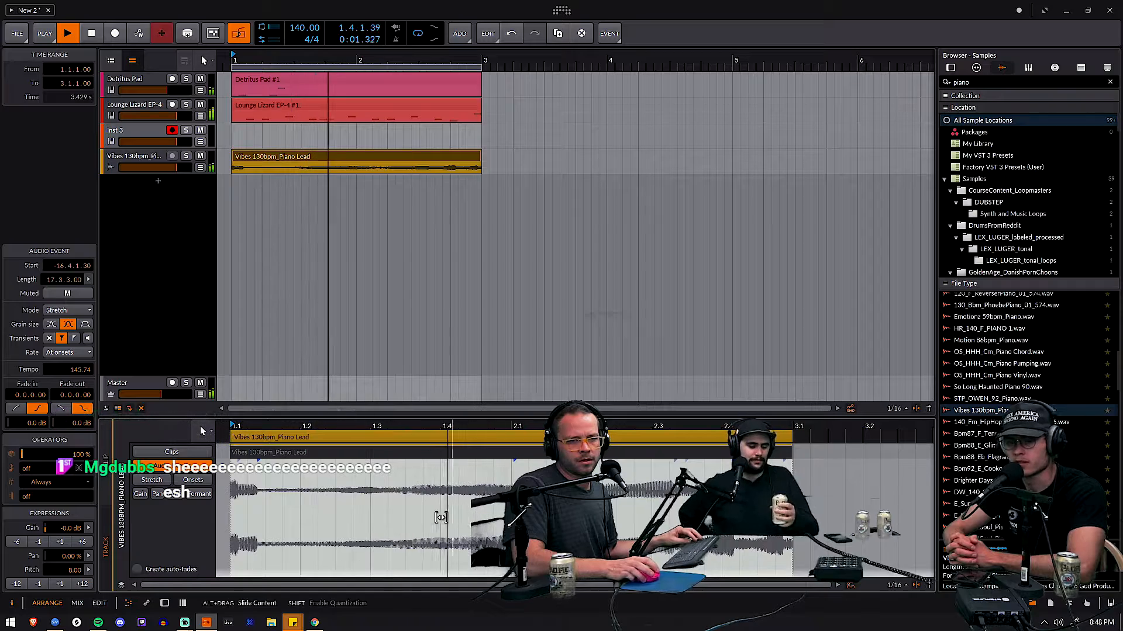
left_click(59, 584)
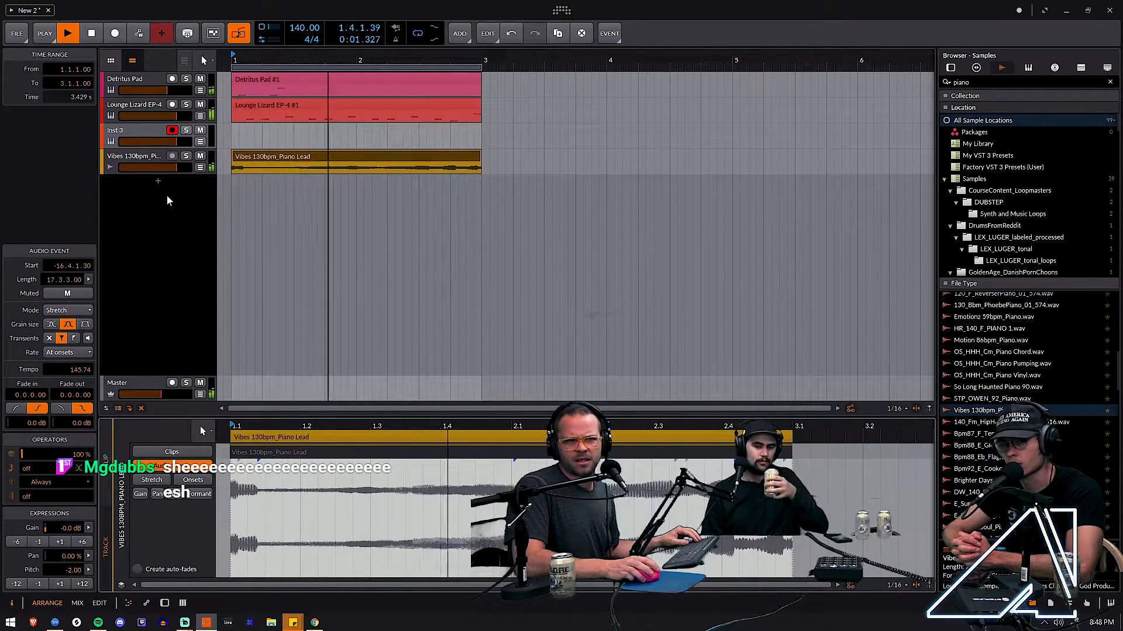
left_click(16, 584)
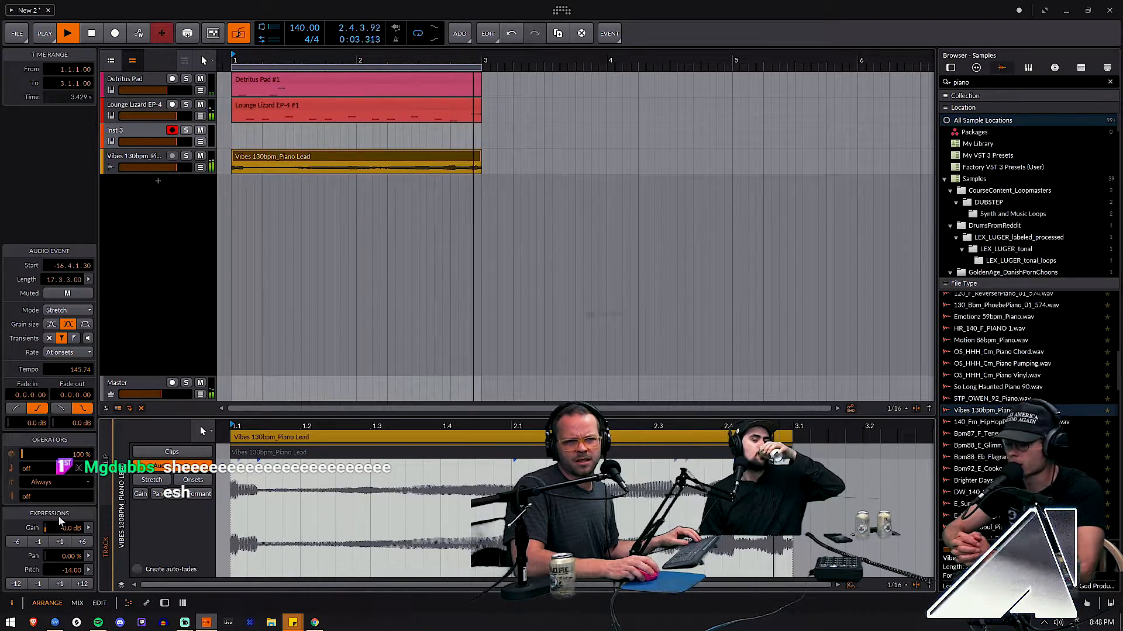
Step: Shift the reversed piano audio earlier within the clip, with the event starting at 1.1.1.00 and lasting 2.1.2.00, and replay the loop
left_click(141, 157)
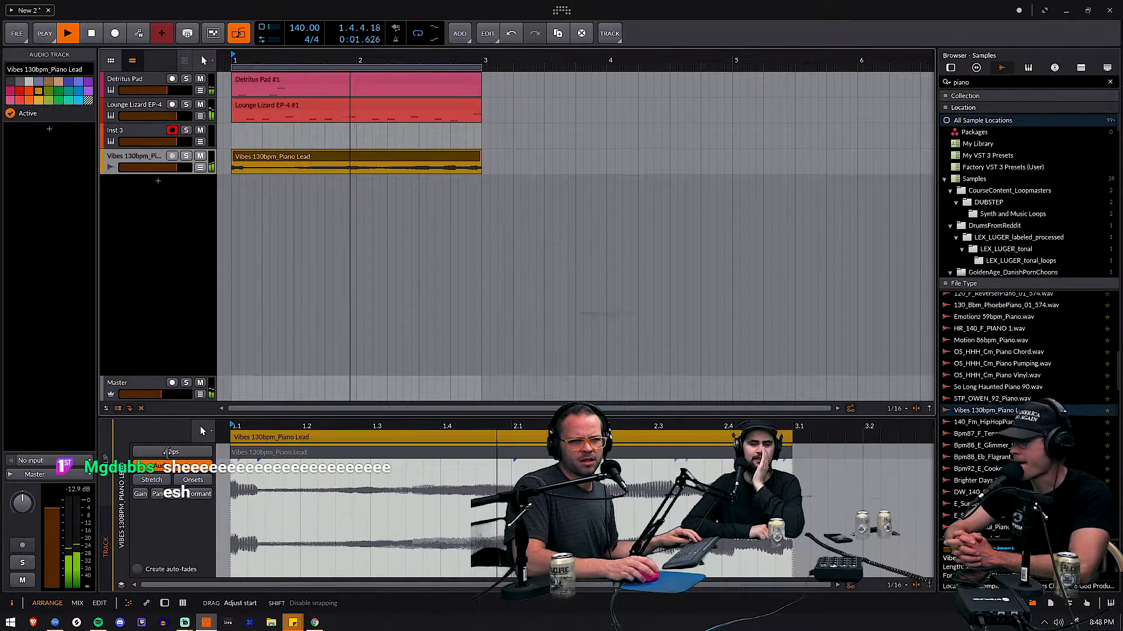
left_click_drag(265, 453, 173, 461)
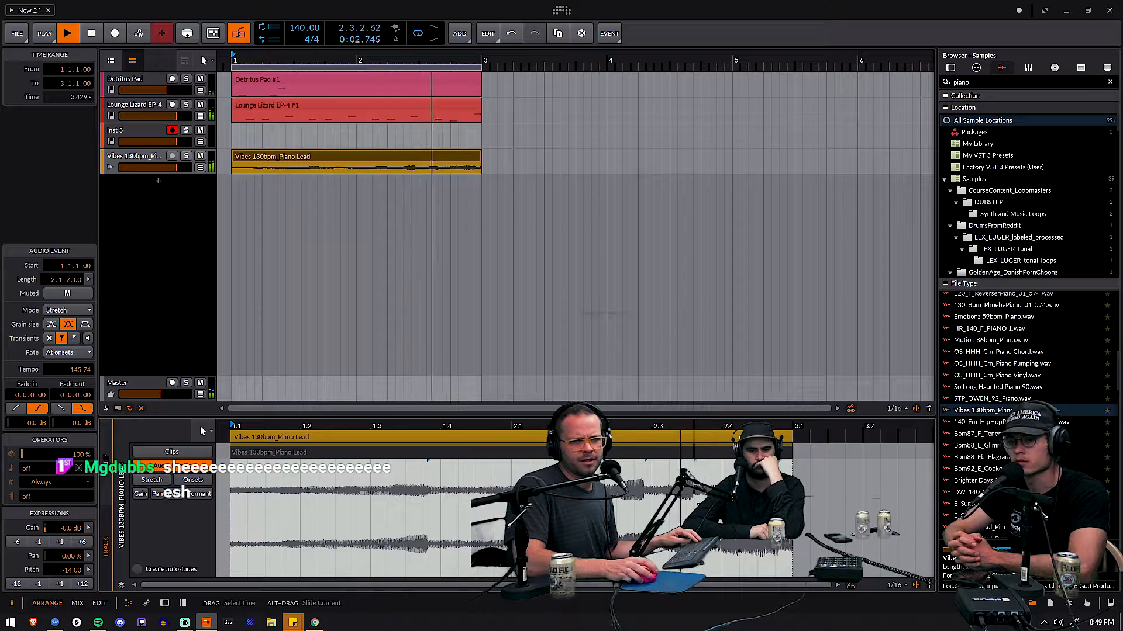
key("space")
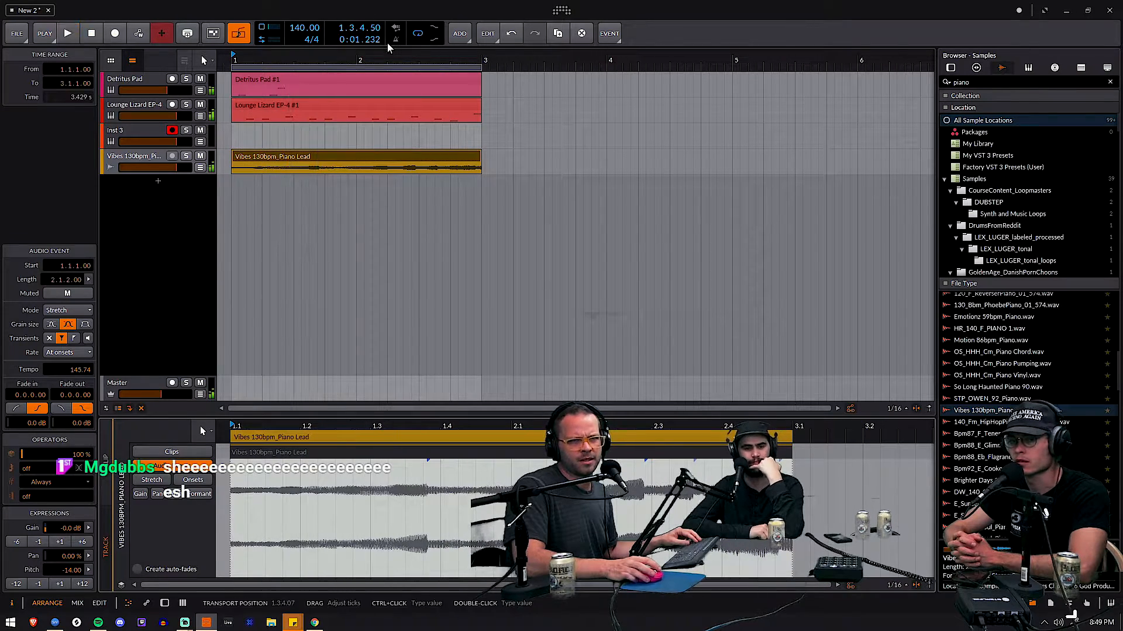
key("space")
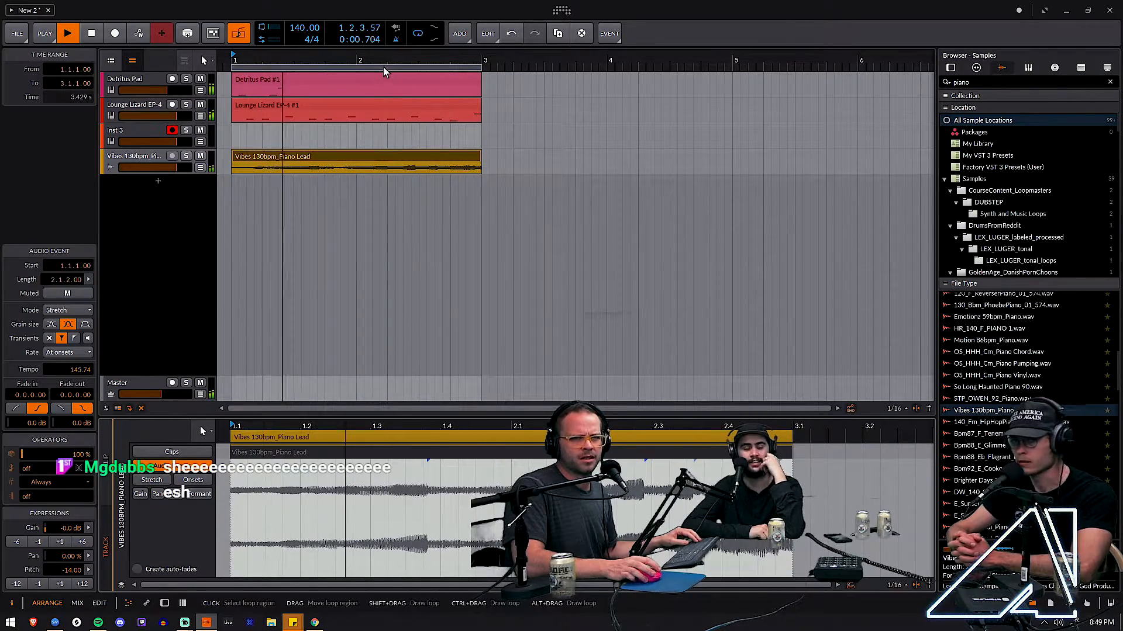
Step: Extend the pad, Lounge Lizard and piano clips to 4.0.0.00 as looping clips, and lengthen the loop region to 4.0.0.00
mouse_move(373, 57)
left_mouse_down()
mouse_move(325, 47)
mouse_move(369, 57)
left_mouse_up()
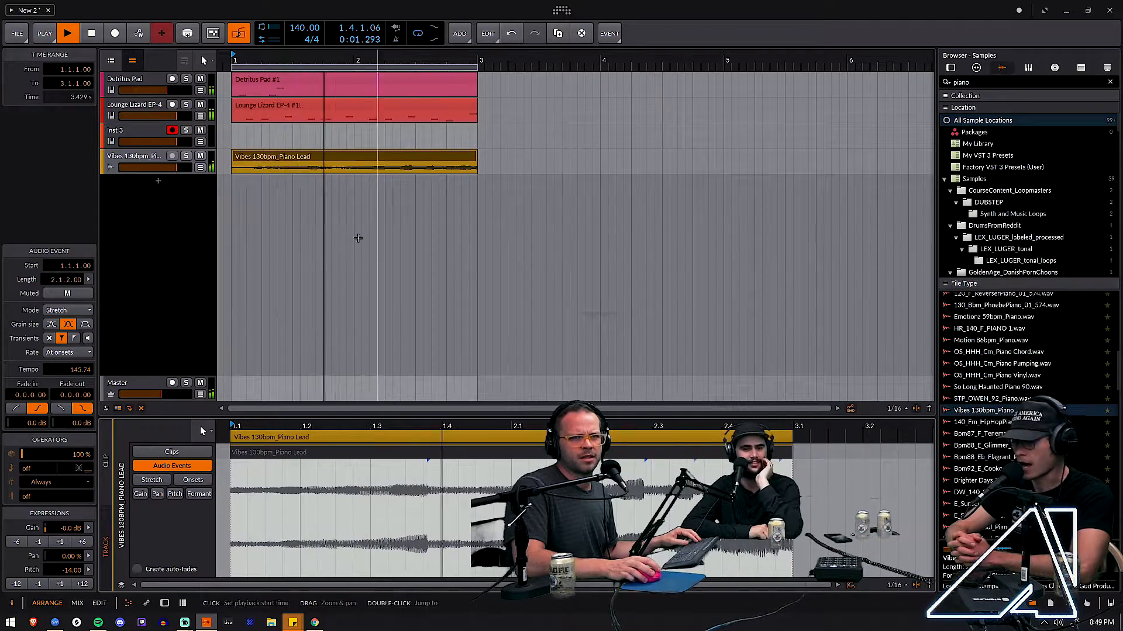
left_click(416, 80)
left_click(406, 163, "shift")
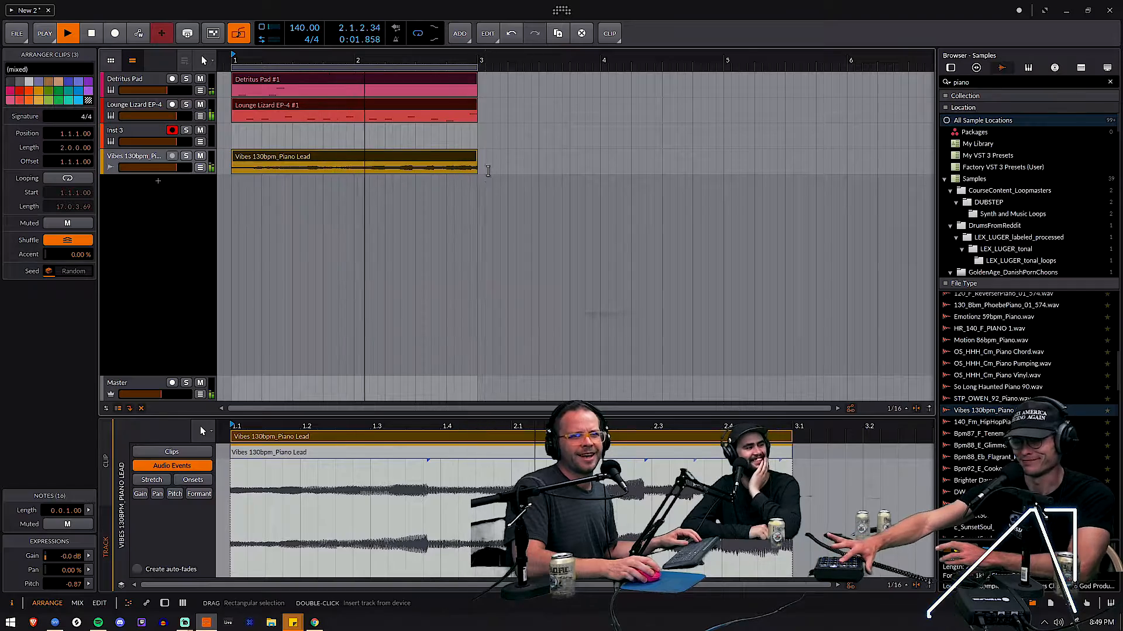
left_click_drag(474, 174, 652, 228)
left_click_drag(360, 60, 431, 61)
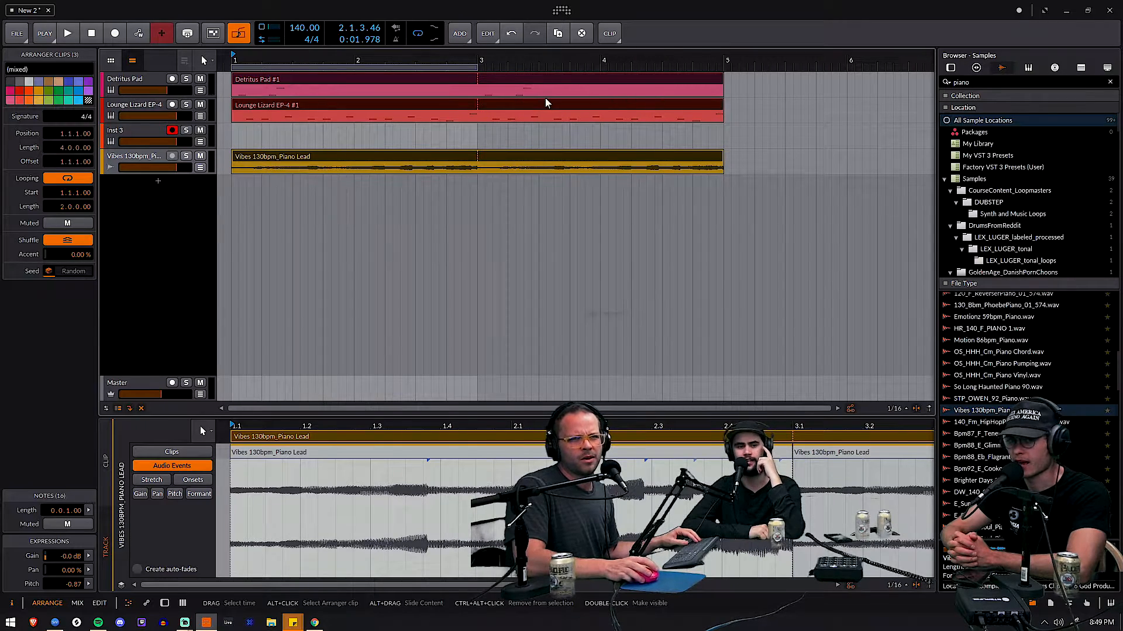
left_click_drag(488, 65, 731, 65)
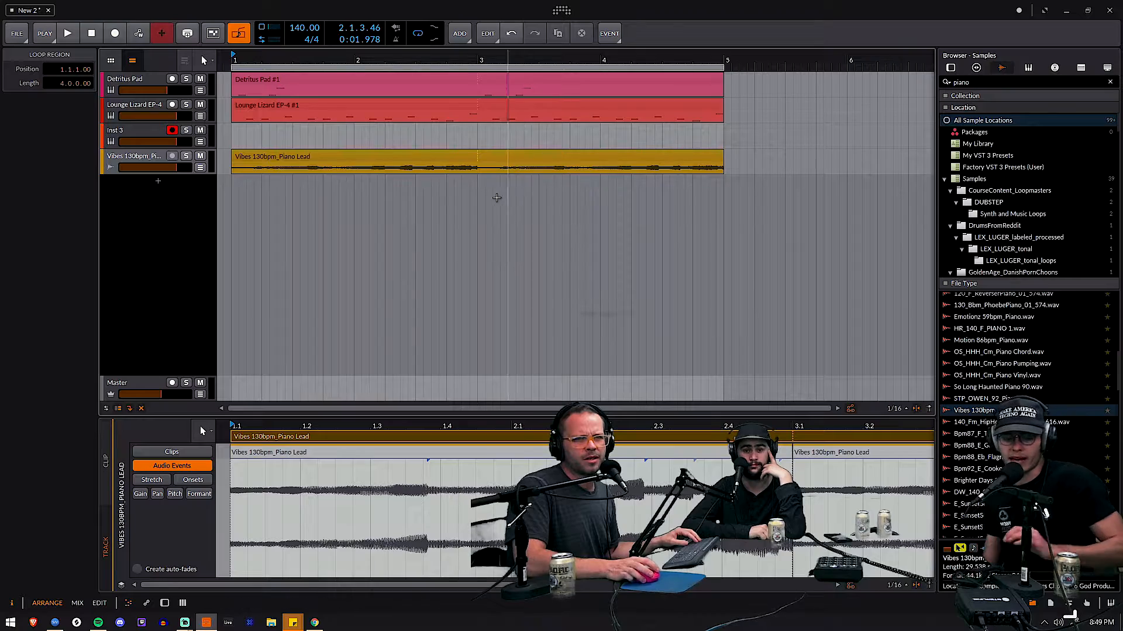
Step: Duplicate the three clips so the copies start at bar 5, and move the loop region to 5.1.1.00
mouse_move(510, 60)
left_mouse_down()
mouse_move(497, 82)
mouse_move(345, 60)
mouse_move(497, 60)
left_mouse_up()
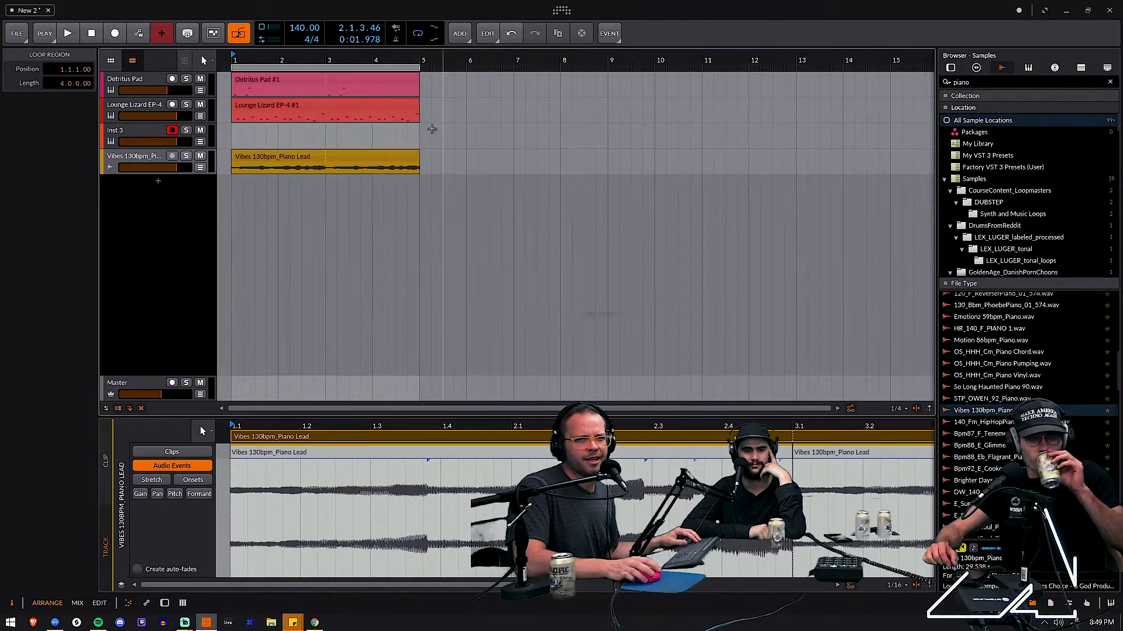
left_click(338, 156)
left_click(337, 78, "shift")
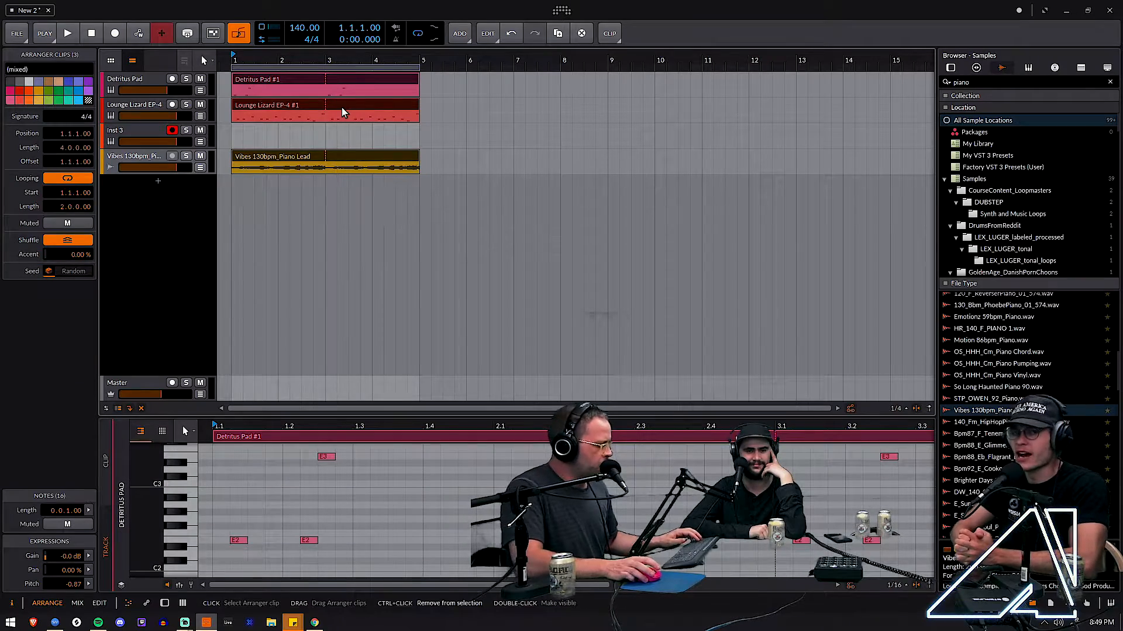
key("ctrl+d")
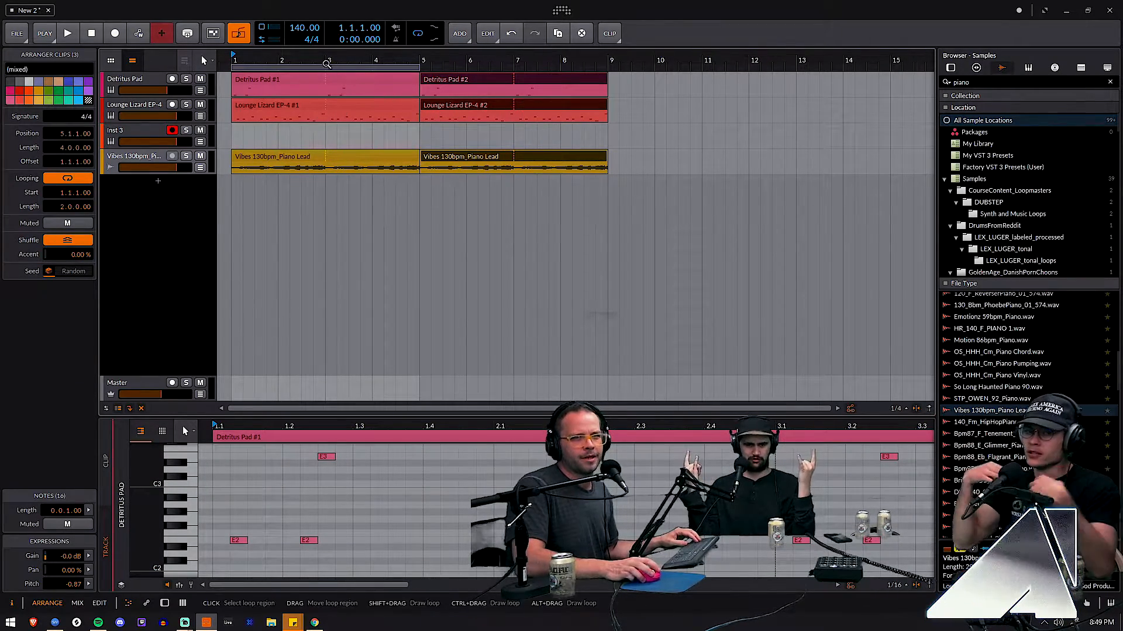
left_click_drag(316, 64, 506, 106)
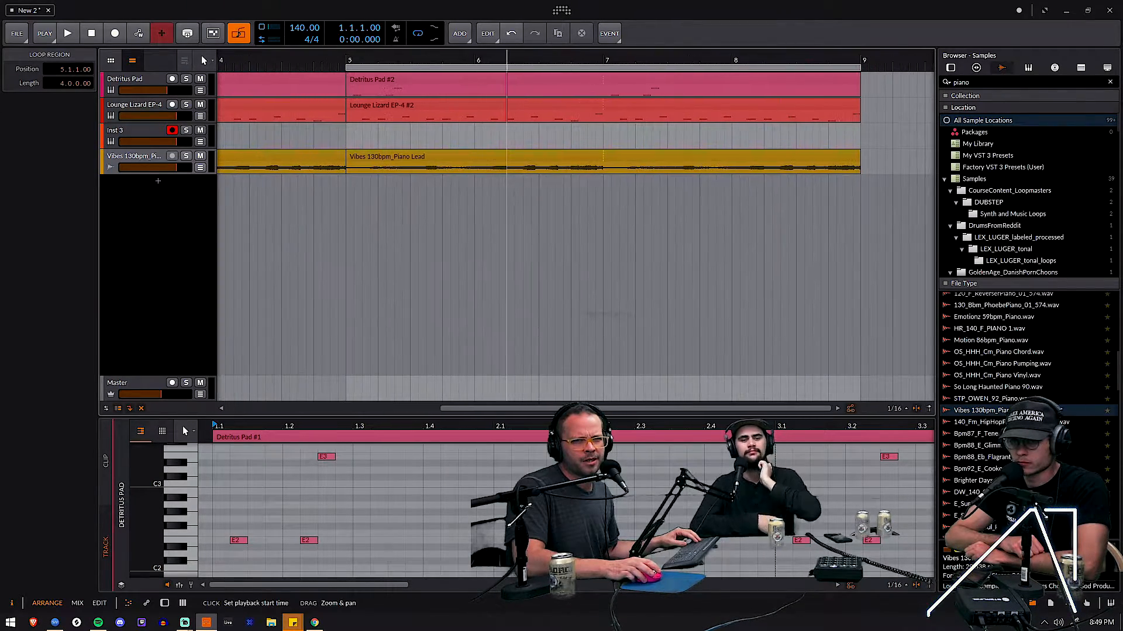
Step: Lower the E3 note in the Detritus Pad #2 clip to B2 and replay the section from bar 5
left_click(510, 78)
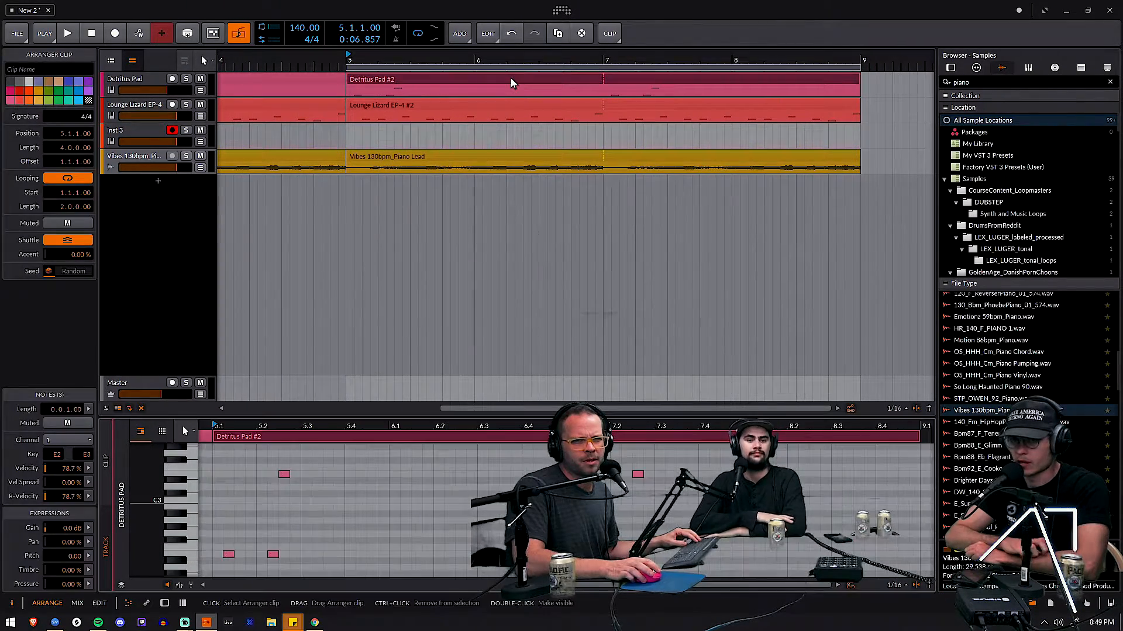
left_click(313, 541)
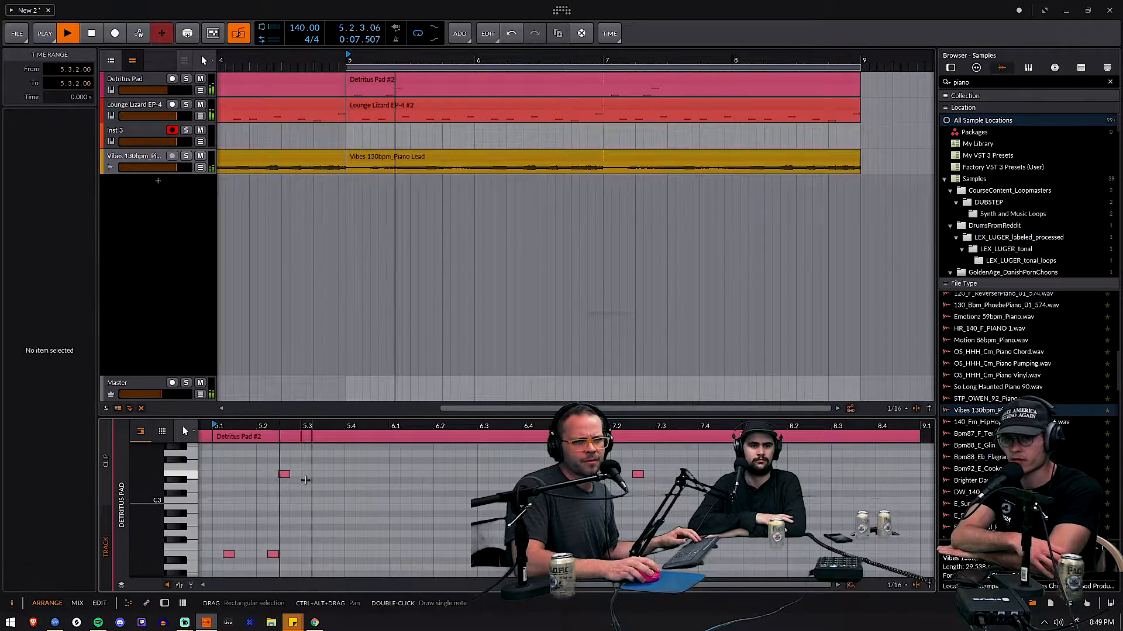
left_click(283, 476)
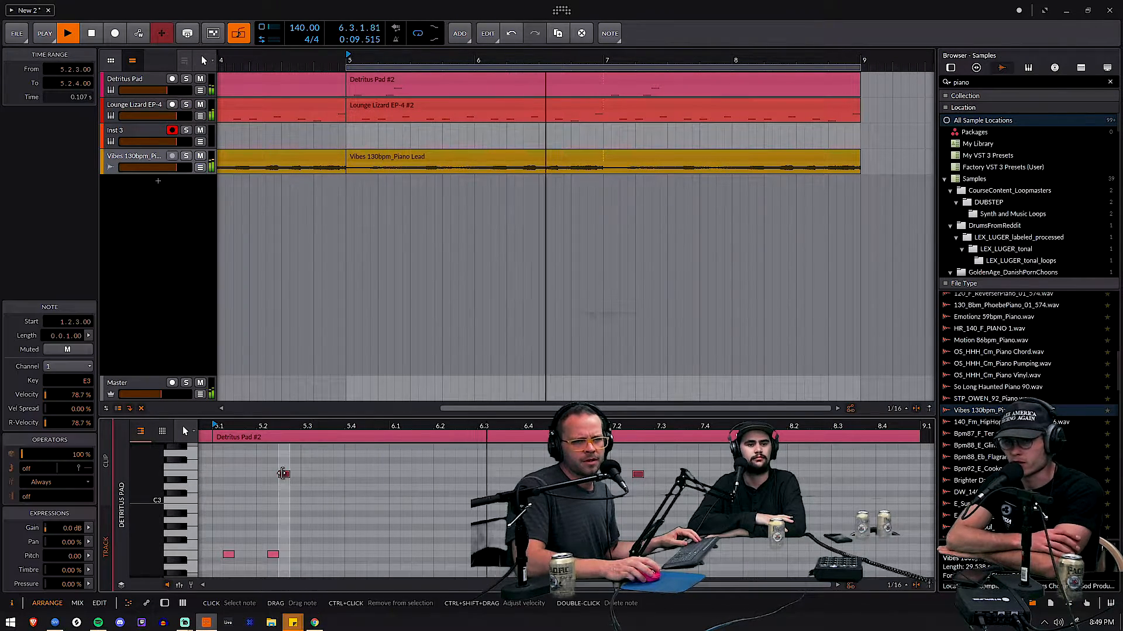
key("space")
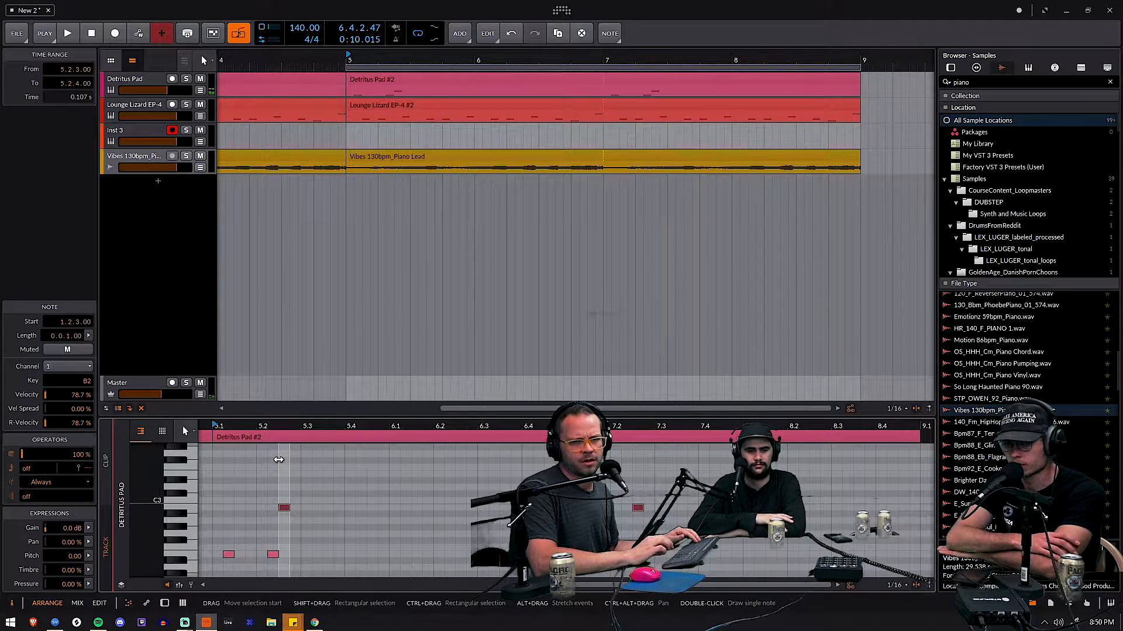
key("space")
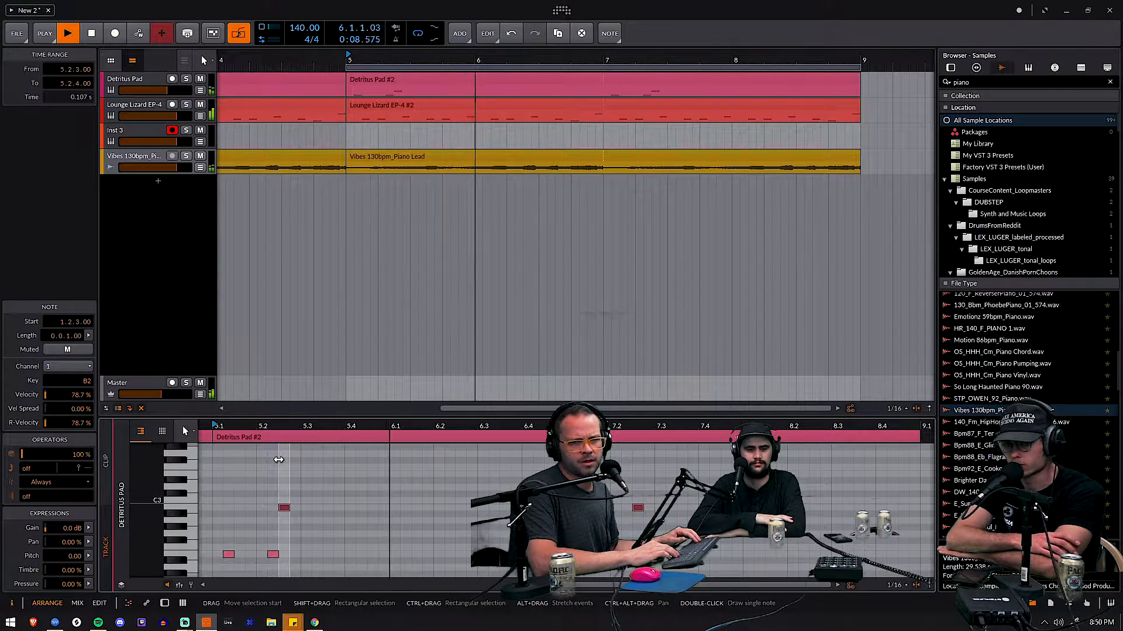
Step: Transpose all twelve notes of the Lounge Lizard EP-4 #2 clip down one octave
left_click(400, 106)
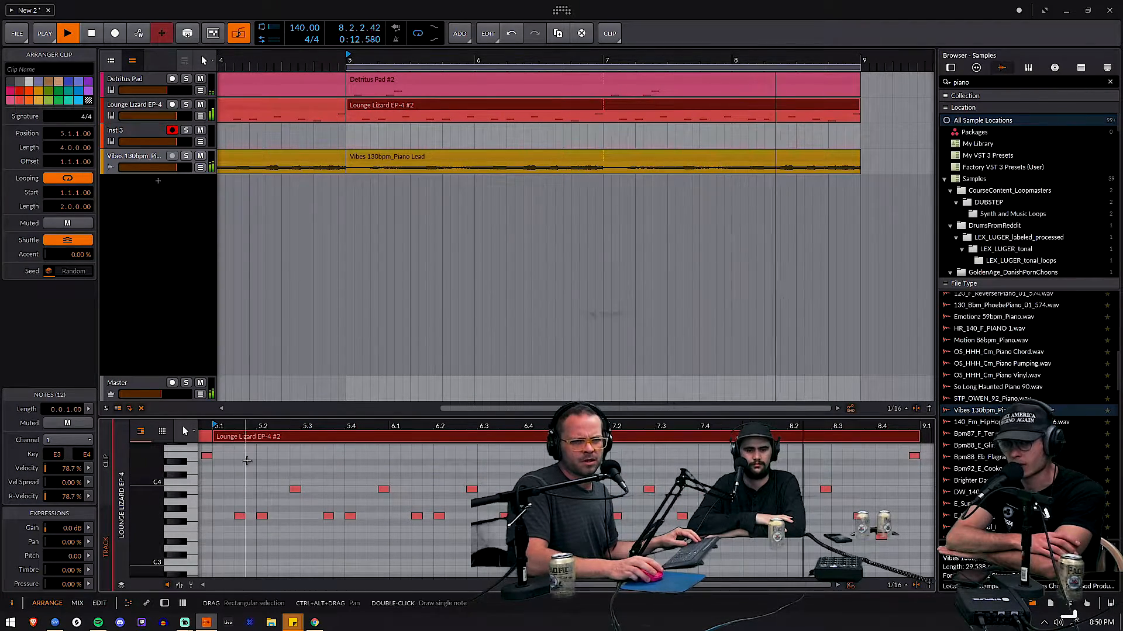
left_click_drag(224, 450, 884, 537)
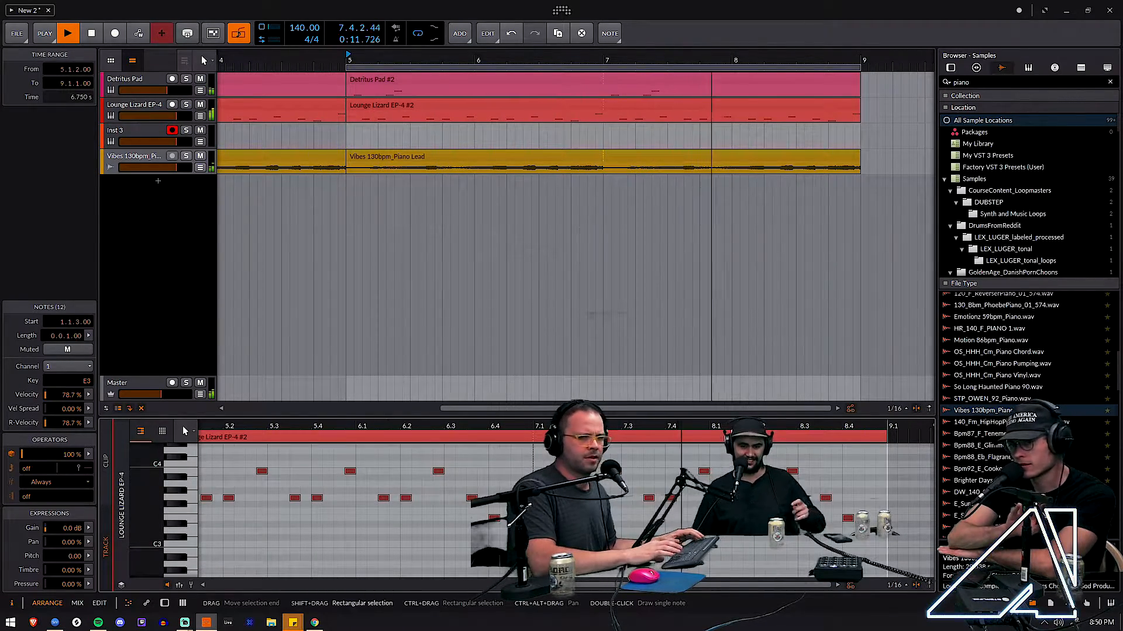
key("shift+Down")
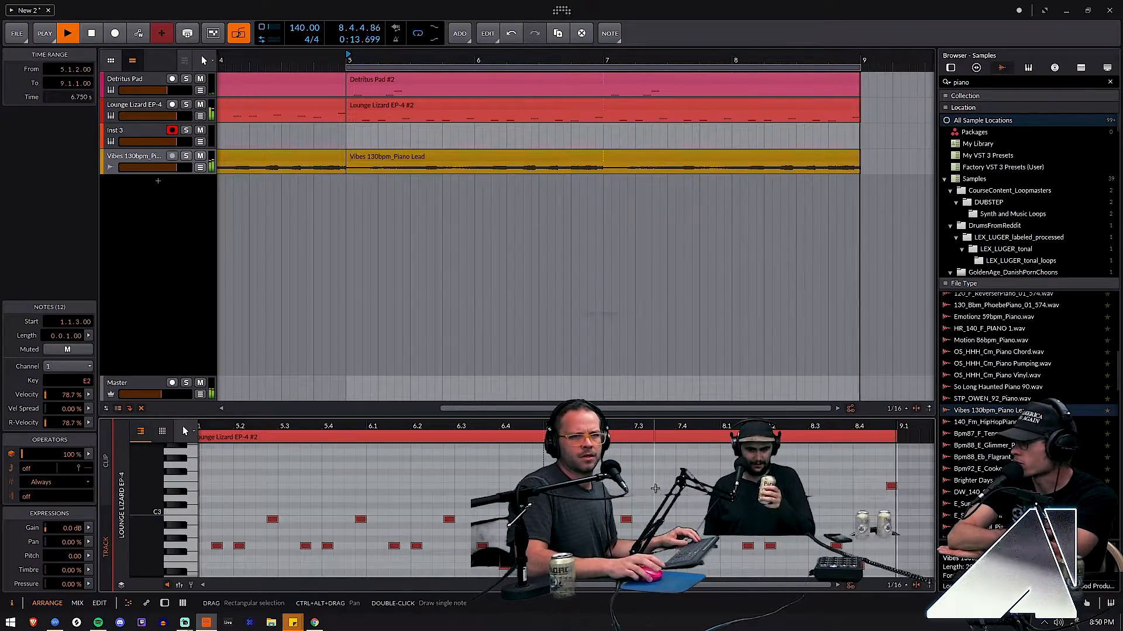
Step: Raise the audio event in the second piano clip by 12 semitones to a pitch of -2.00
left_click(515, 153)
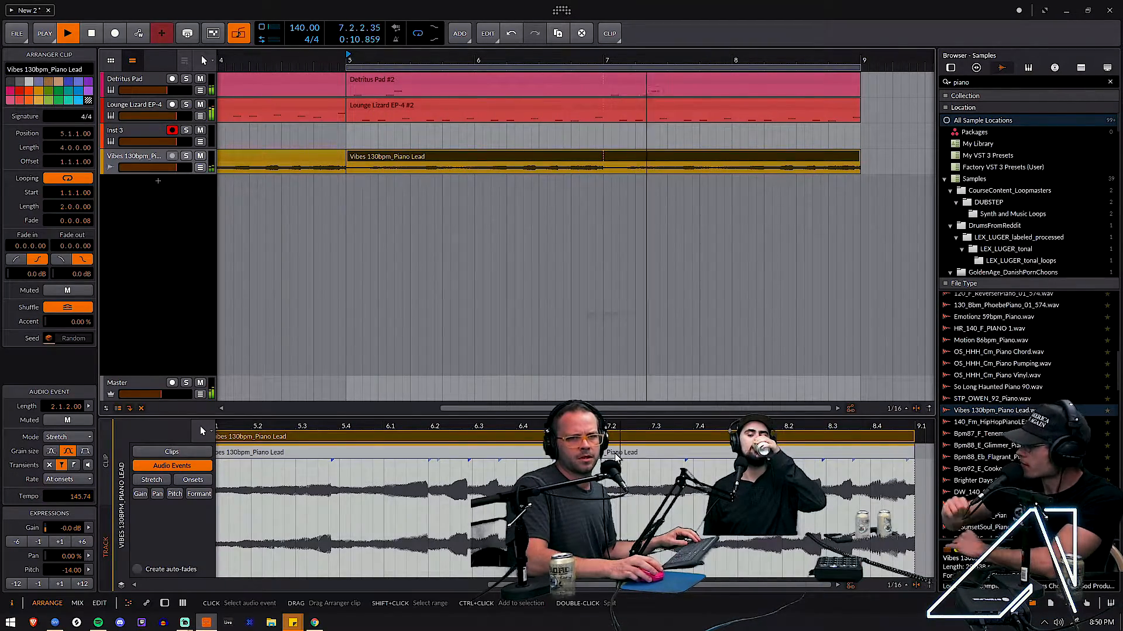
left_click(470, 454)
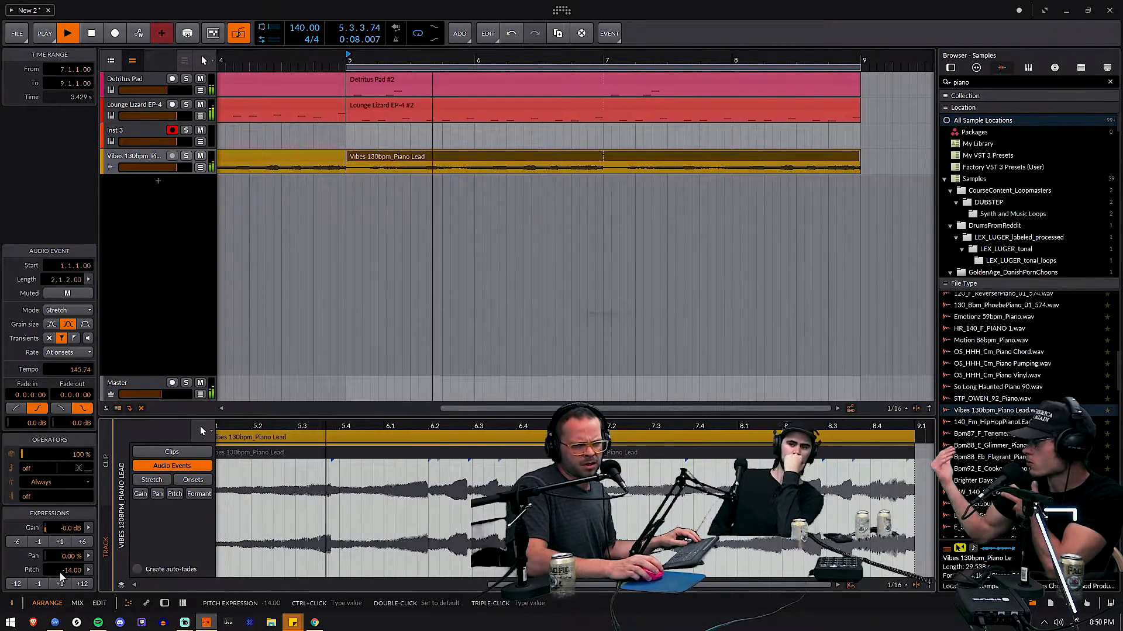
left_click(83, 584)
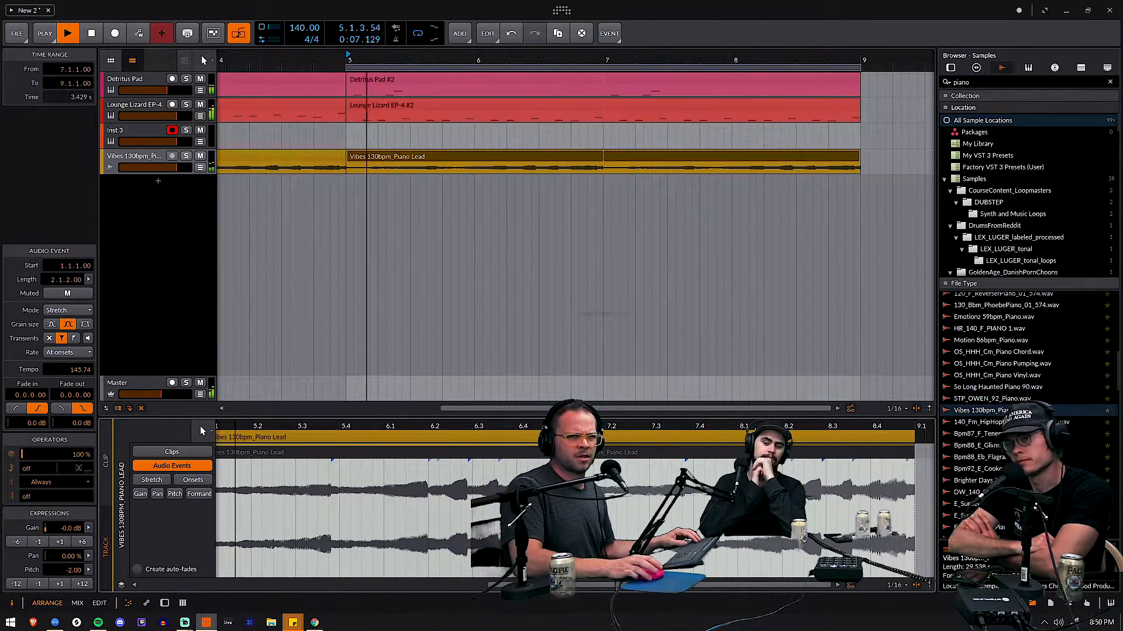
Step: Open the Lounge Lizard EP-4 plug-in window, audition the section from bar 5 with it showing, and close the window
left_click(145, 107)
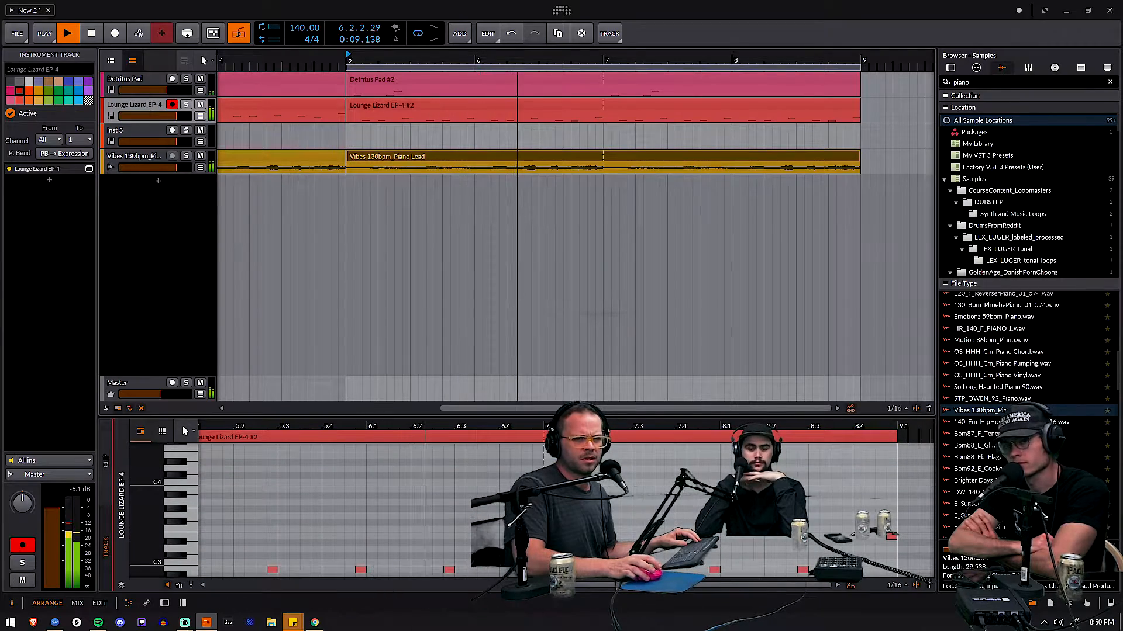
key("space")
double_click(132, 102)
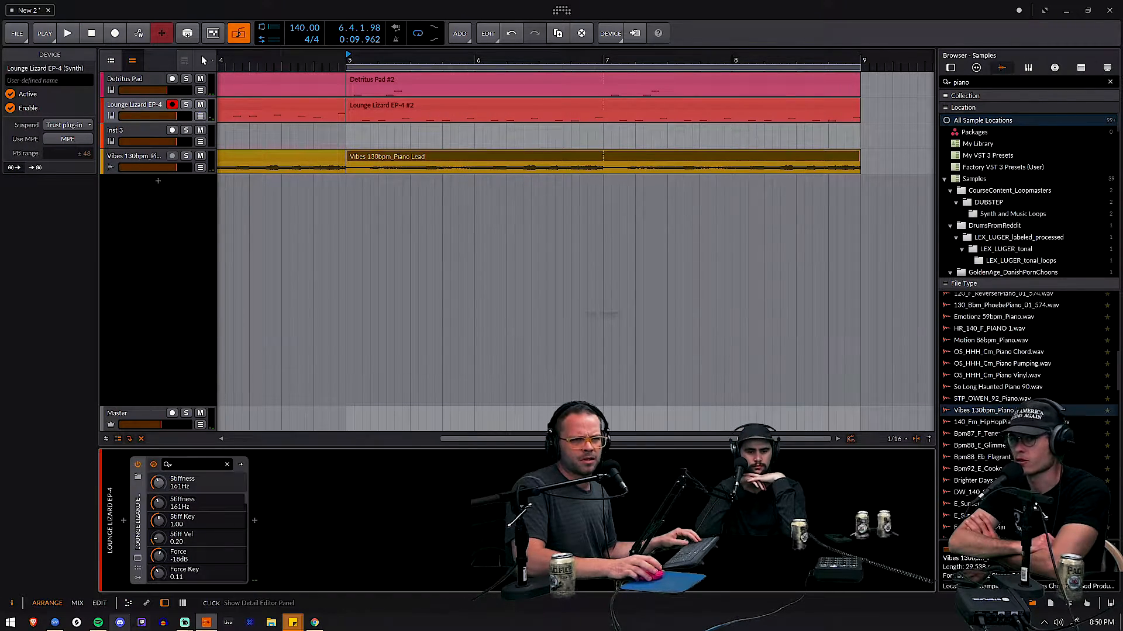
left_click(137, 559)
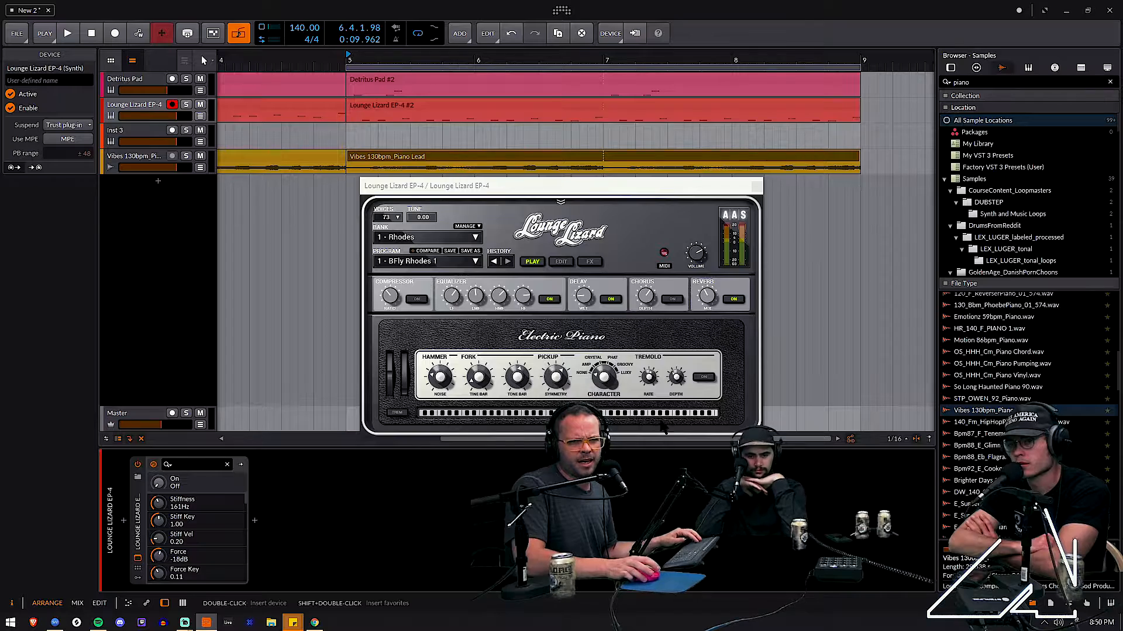
left_click(431, 161)
key("space")
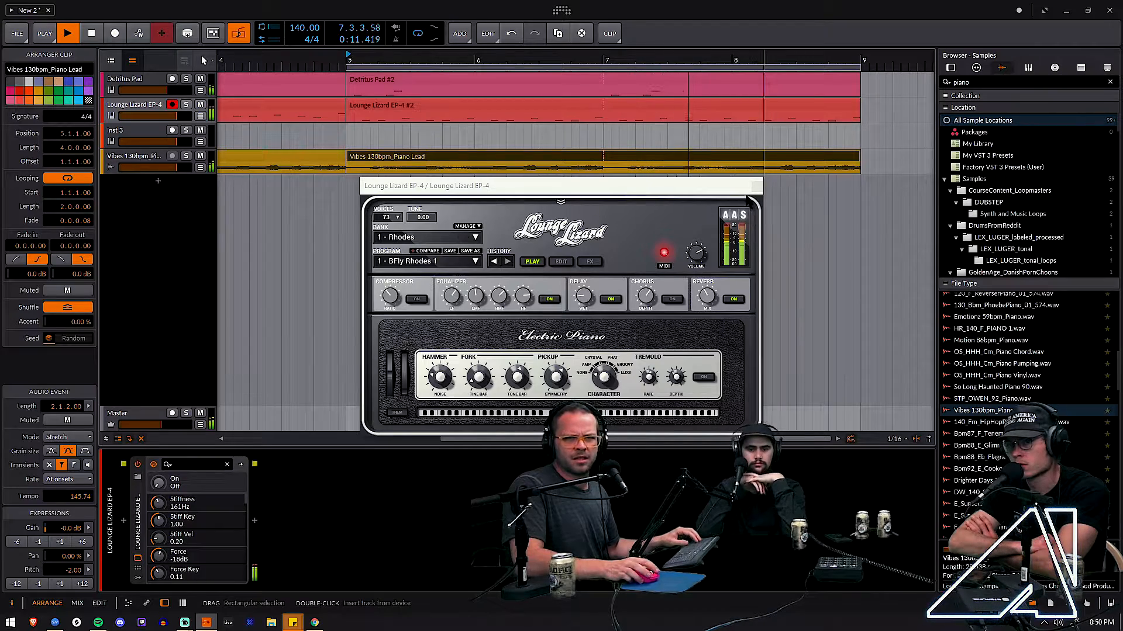
left_click(757, 188)
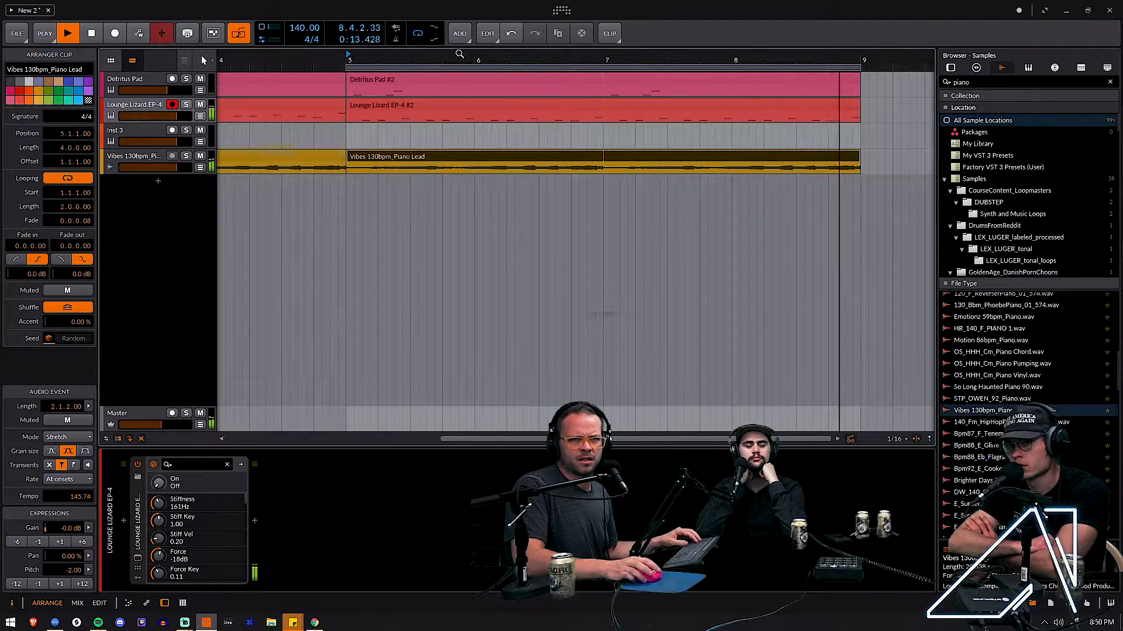
Step: Extend the loop region back to 1.1.1.00 with a length of 8.0.0.00 and audition the arrangement
left_click_drag(455, 60, 490, 63)
key("space")
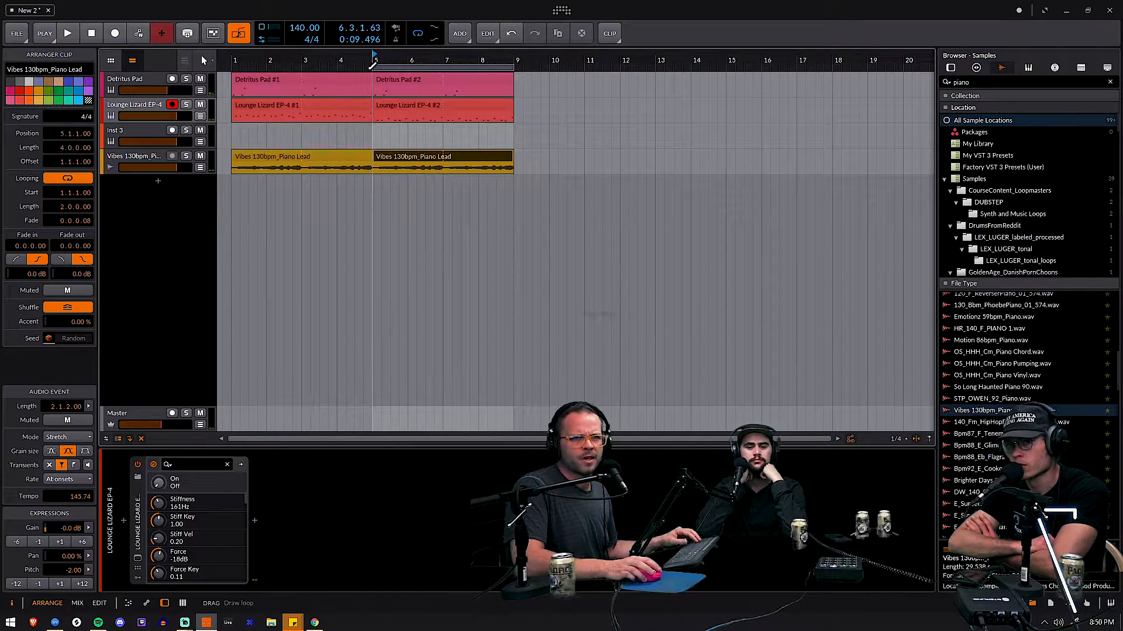
left_click_drag(374, 61, 232, 62)
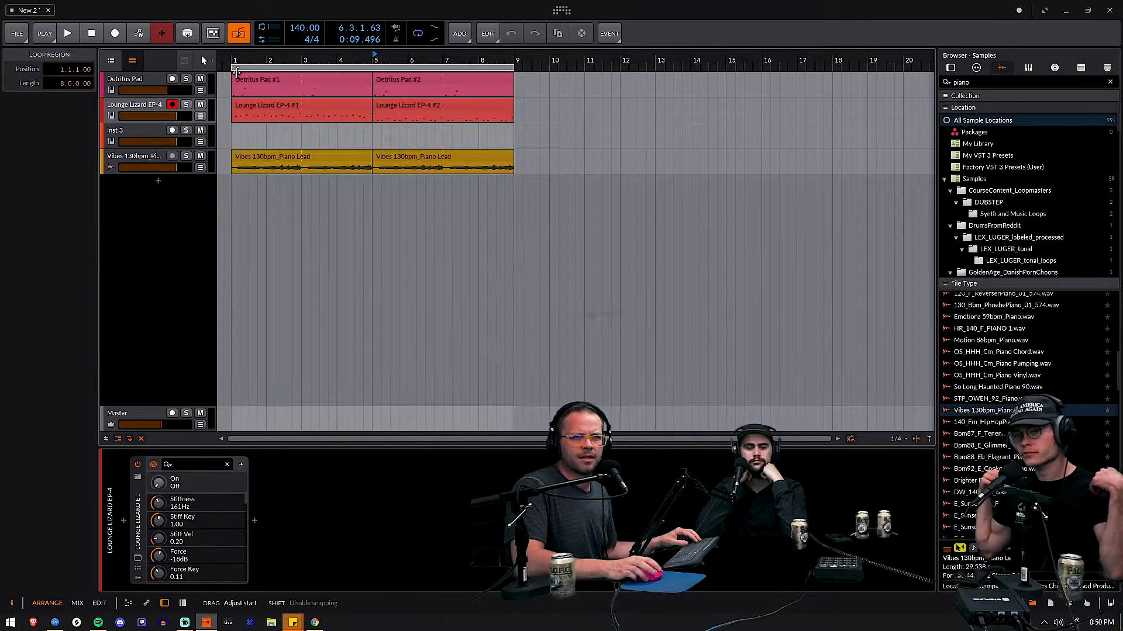
left_click_drag(304, 60, 390, 60)
key("space")
left_click_drag(474, 61, 438, 61)
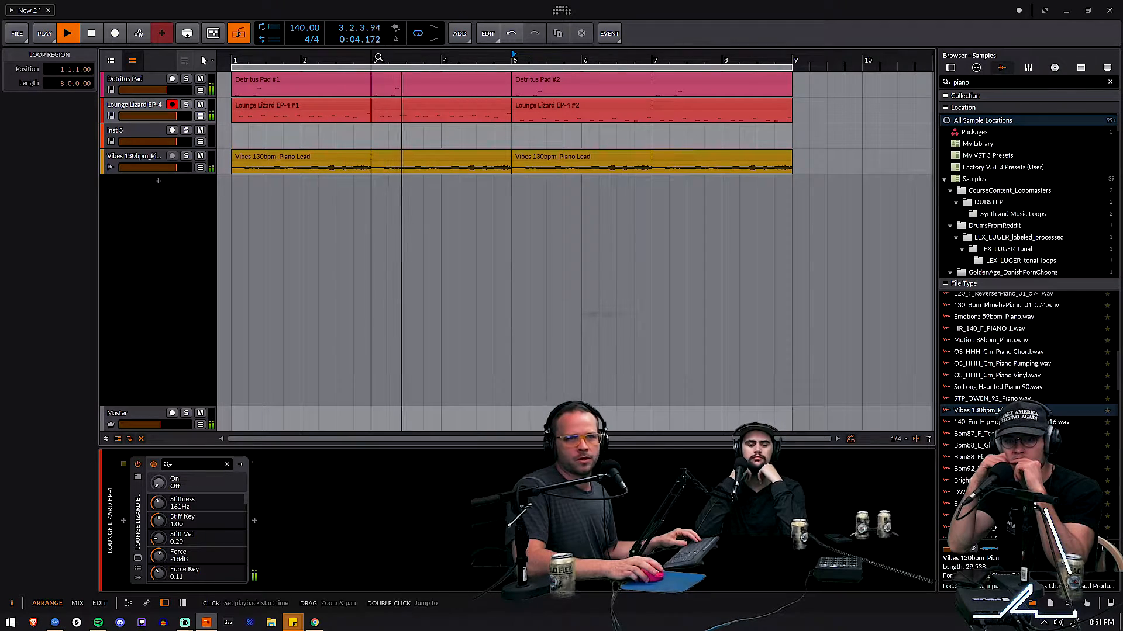
left_click_drag(378, 58, 353, 61)
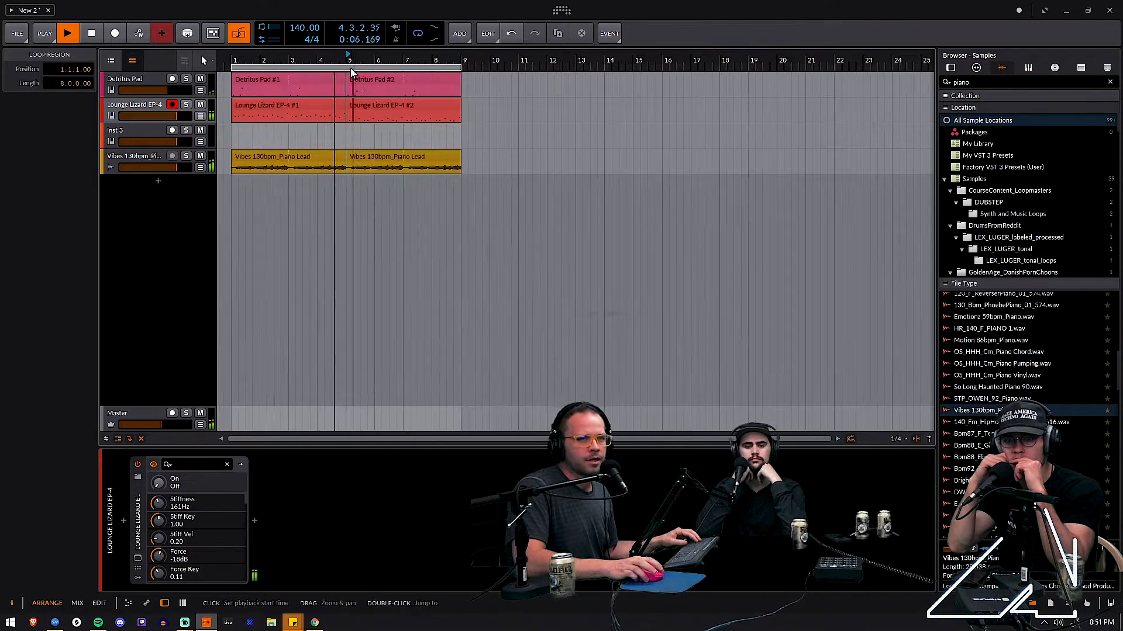
key("space")
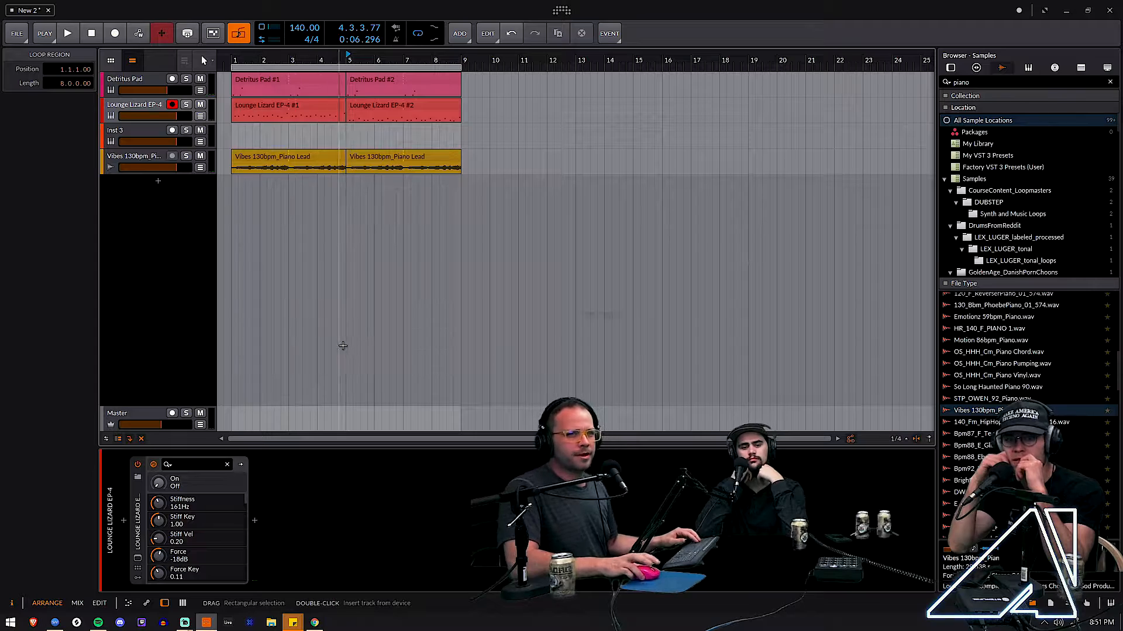
Step: Duplicate all six clips so the copies start at bar 9, and delete the two copied Detritus Pad clips
left_click(276, 79)
key("ctrl+a")
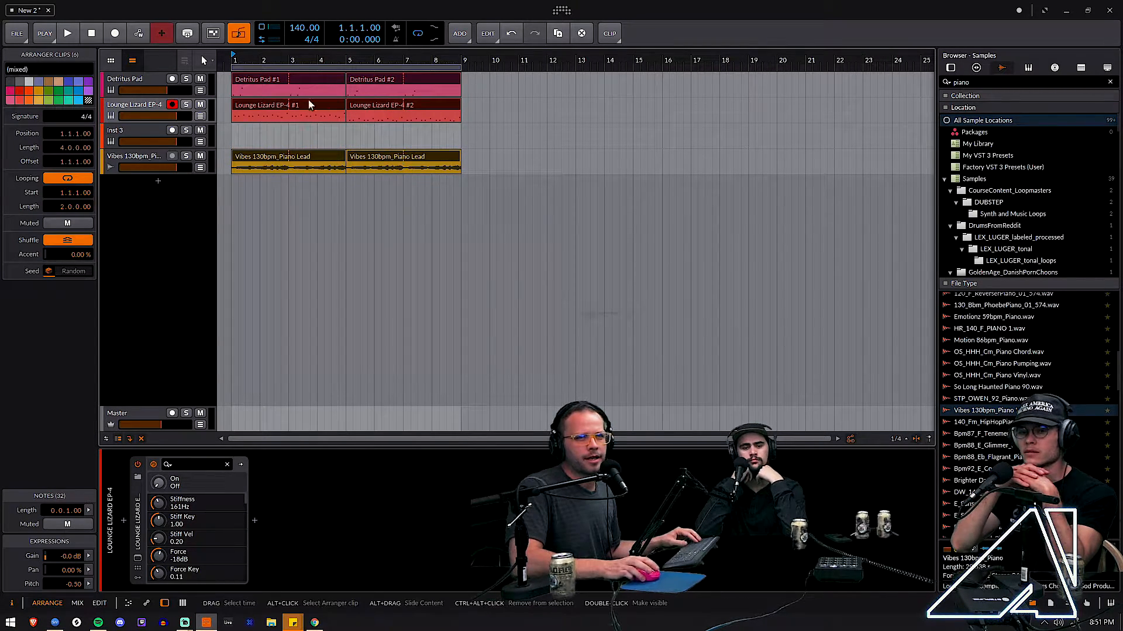
left_click(278, 86)
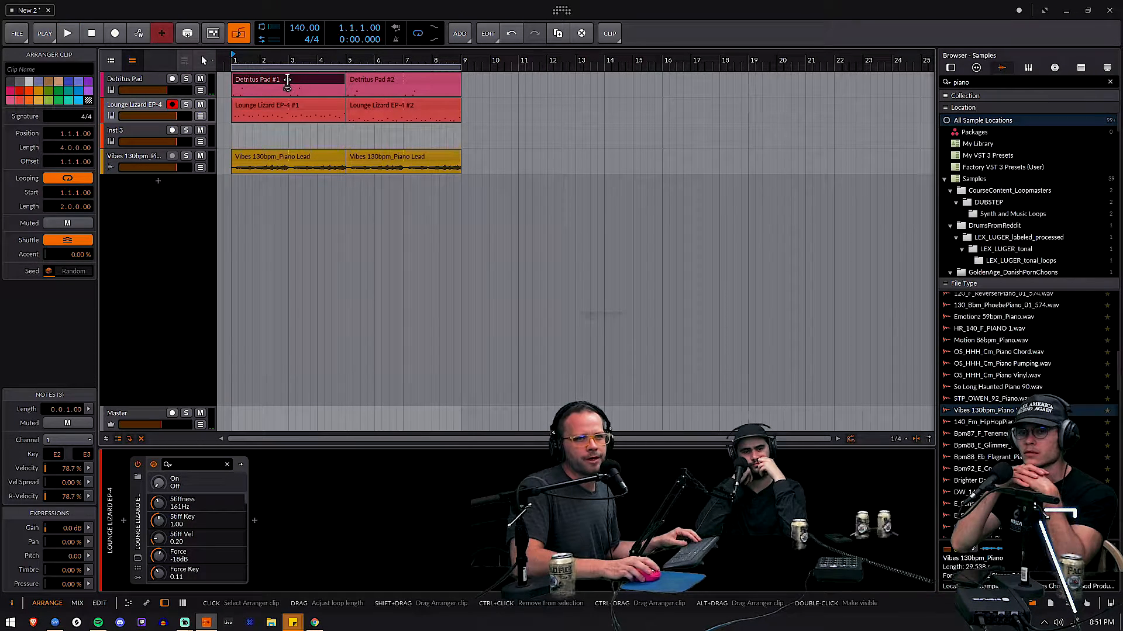
key("ctrl+a")
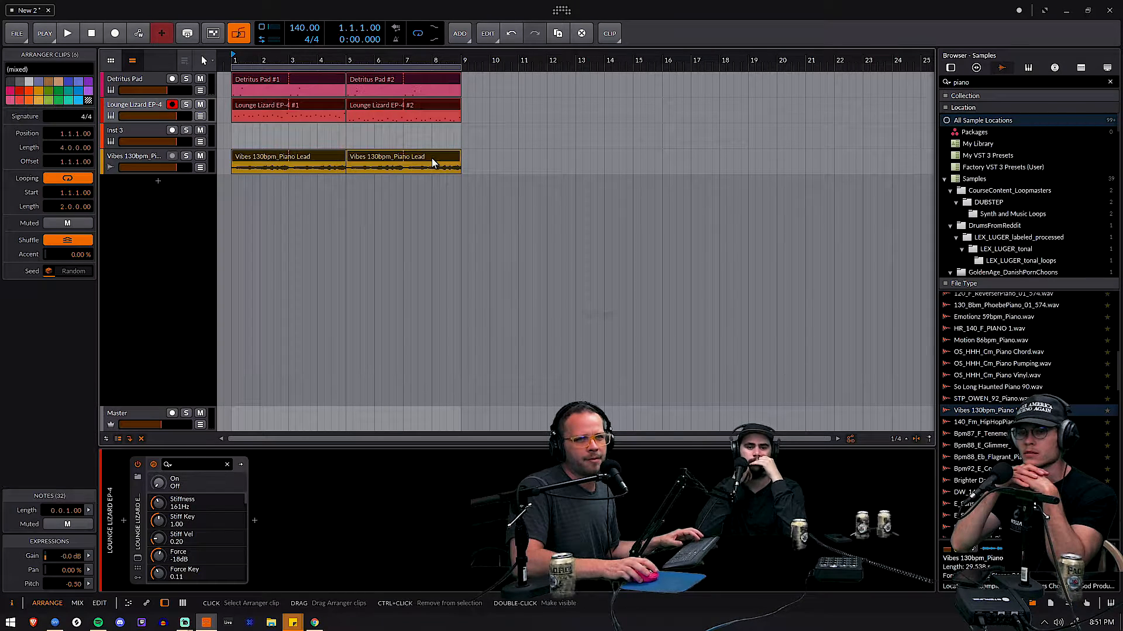
key("ctrl+d")
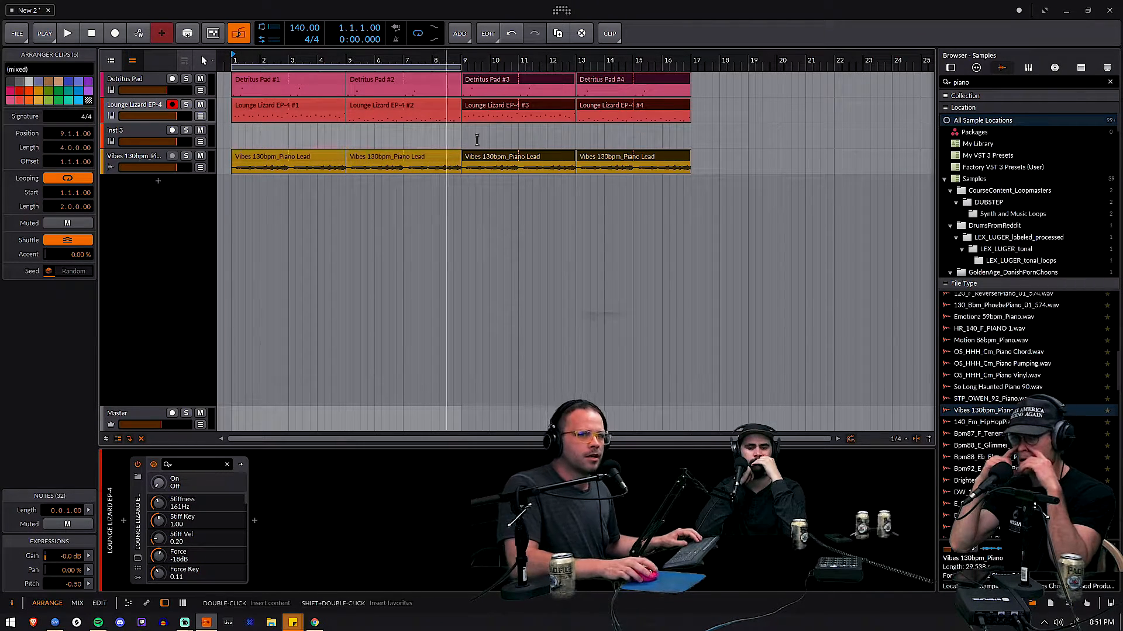
left_click(493, 86)
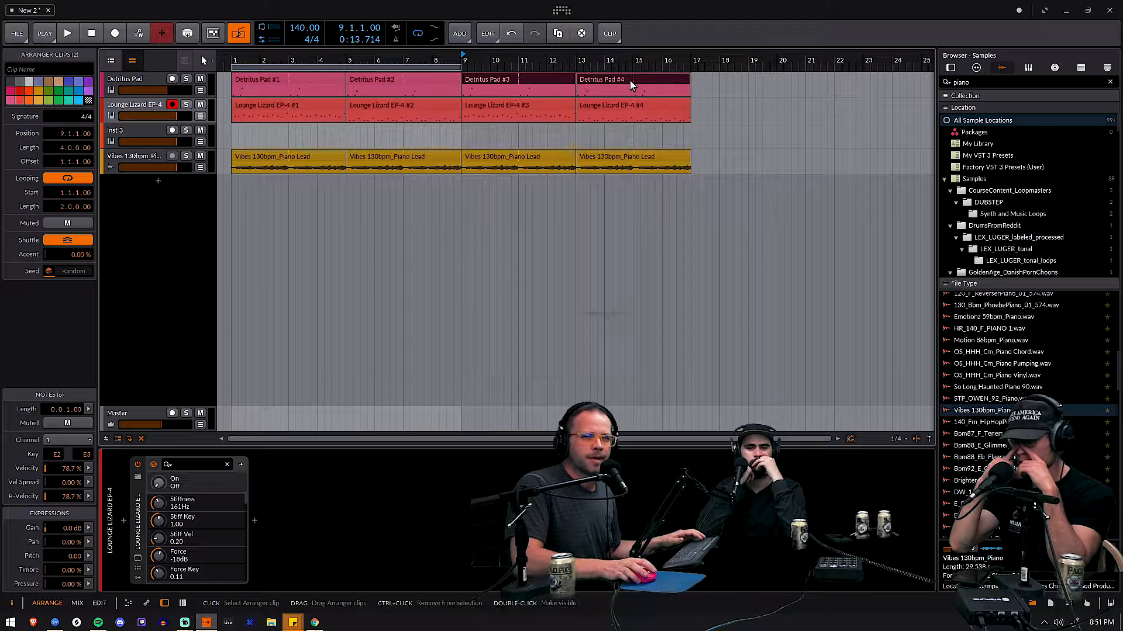
key("Delete")
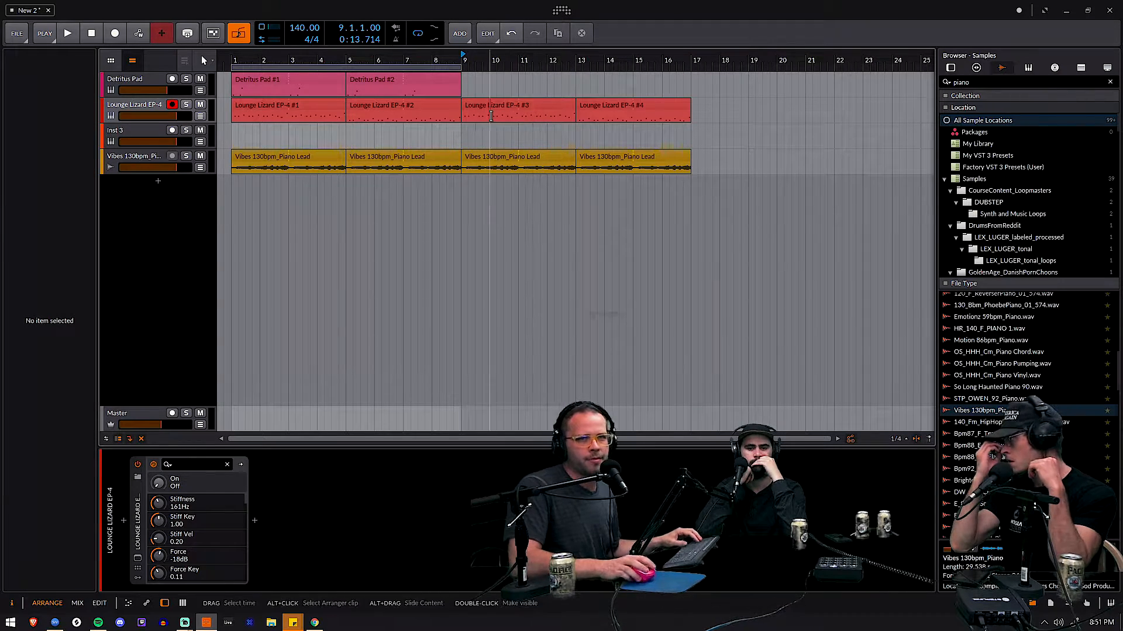
Step: Audition the section from bar 9, and group the tracks from Detritus Pad through the Vibes piano track
key("space")
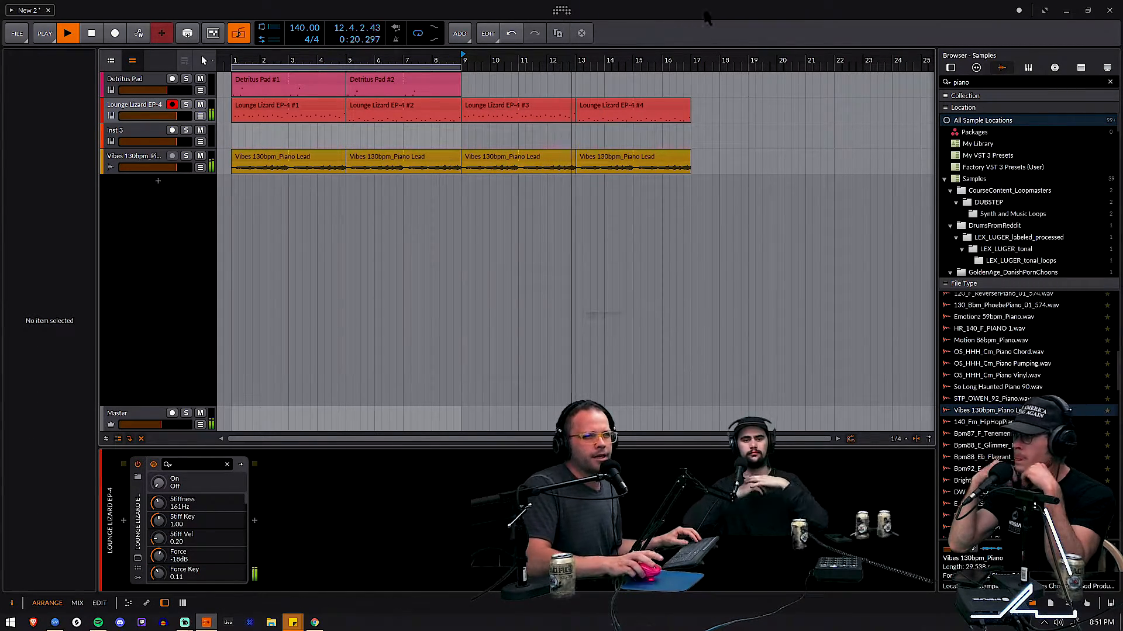
key("space")
left_click(121, 78)
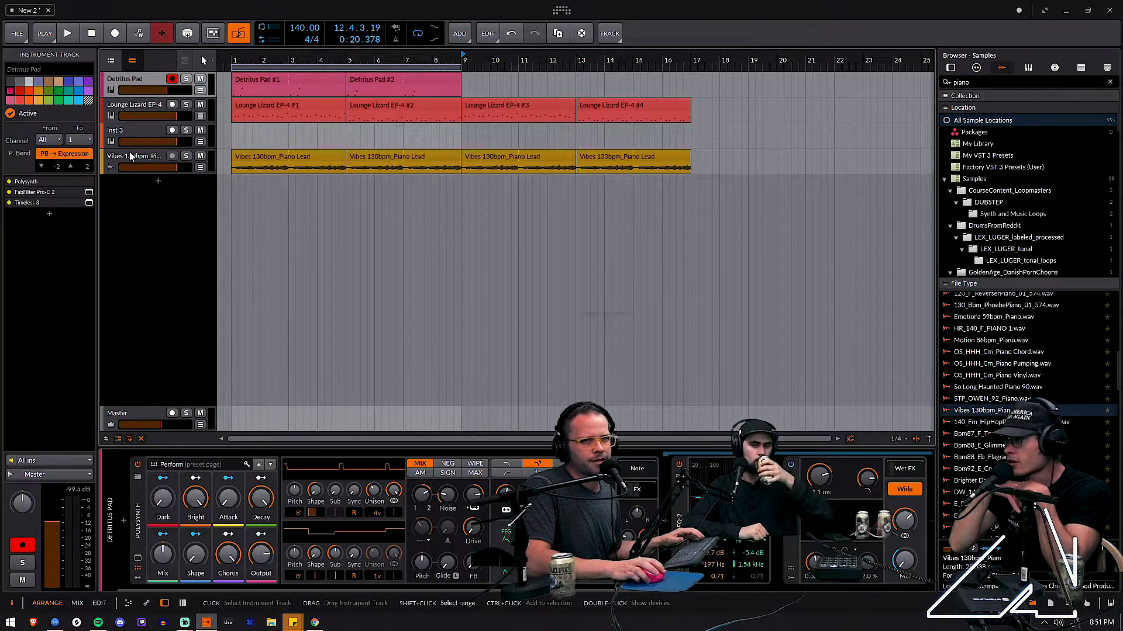
left_click(176, 166, "shift")
key("ctrl+g")
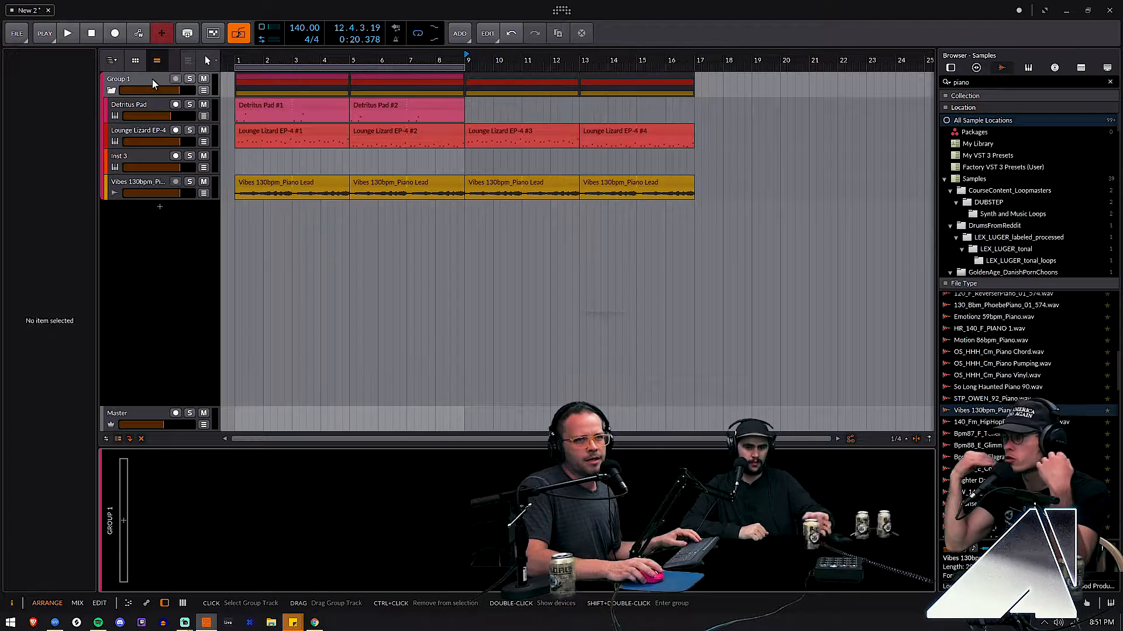
Step: Browse the audio effects for Group 1, search for "sat" and insert the Saturator in the group's device chain
left_click(124, 522)
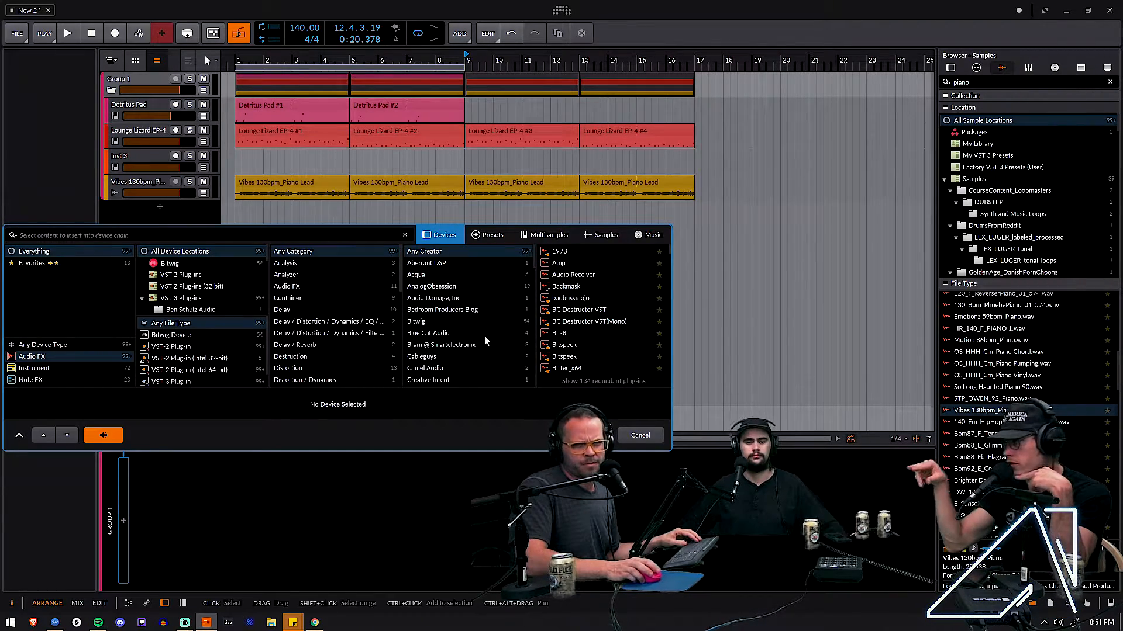
scroll(600, 328, "down", 5)
scroll(595, 331, "down", 5)
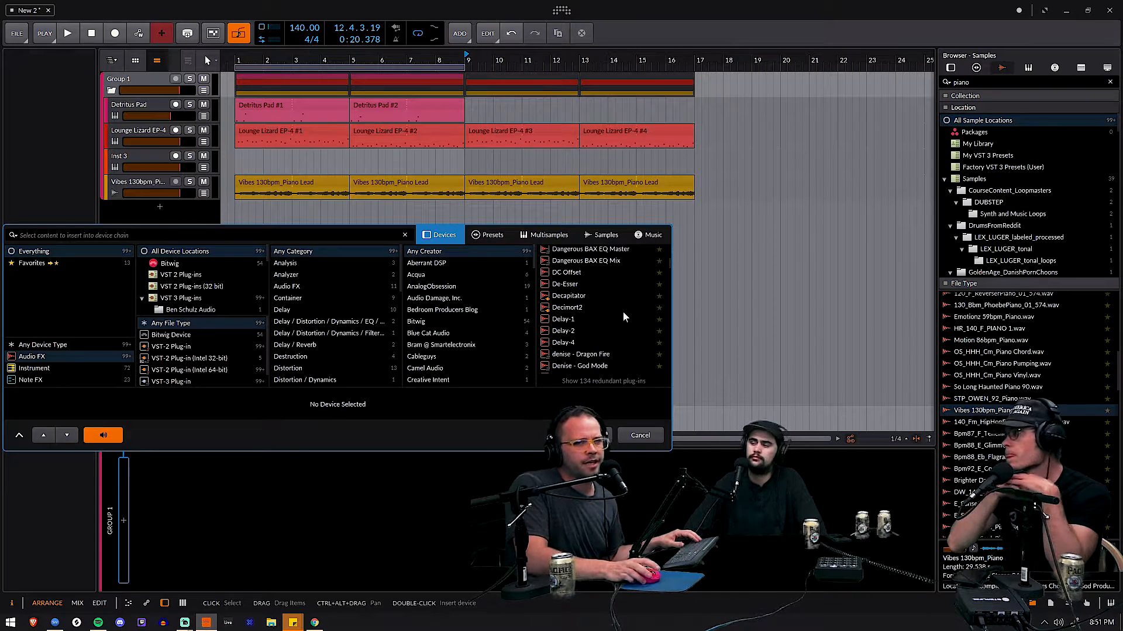
scroll(546, 338, "down", 4)
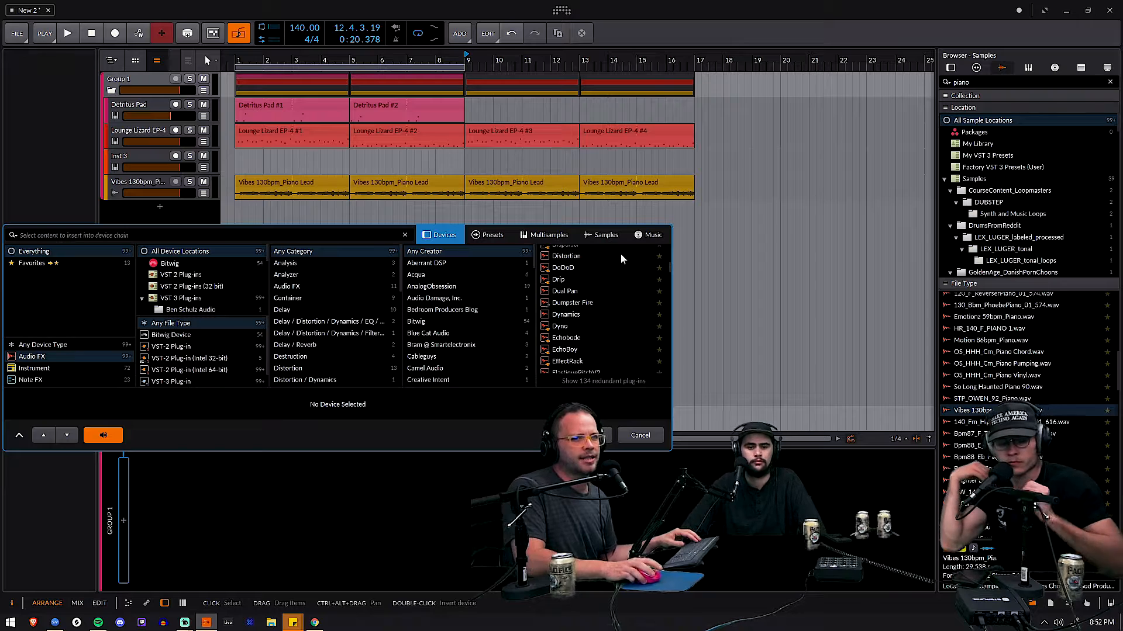
scroll(585, 313, "down", 3)
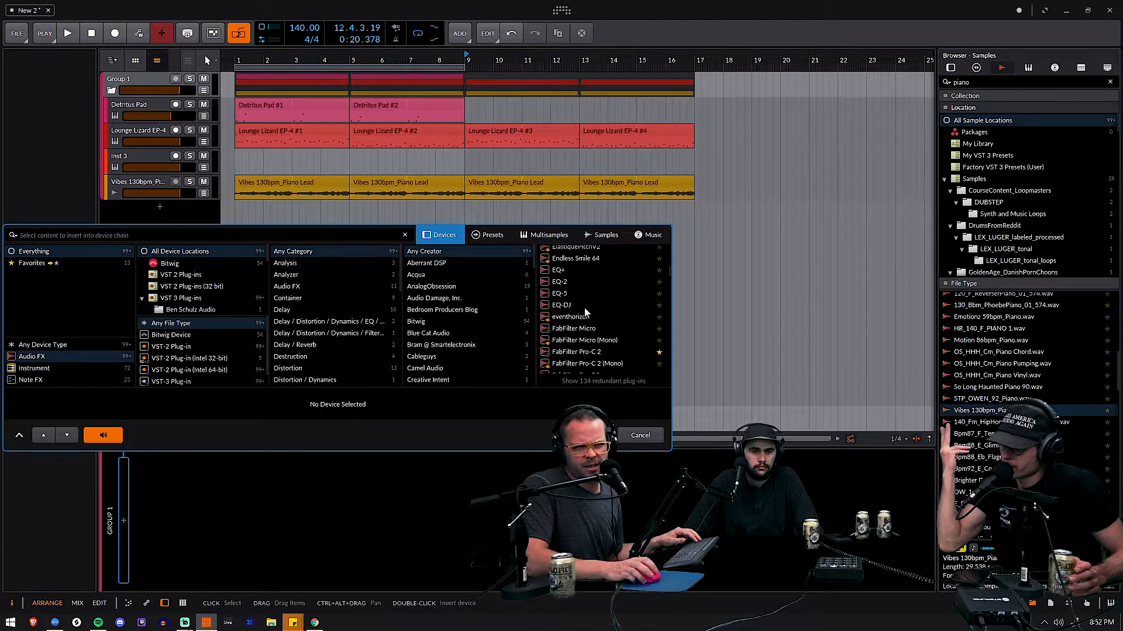
scroll(579, 324, "up", 3)
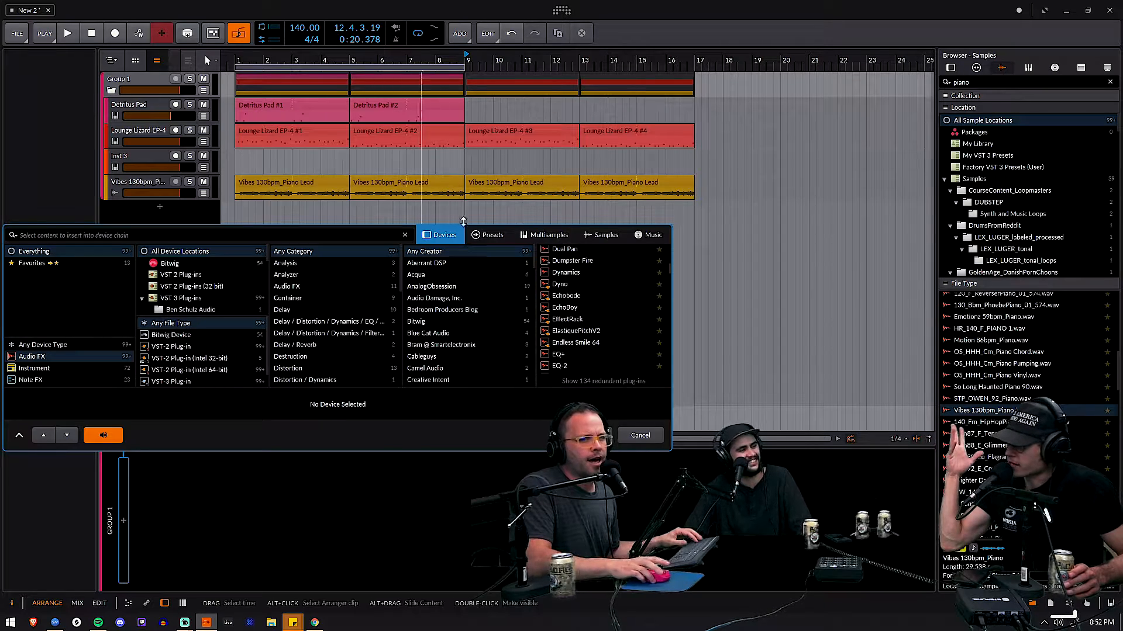
scroll(587, 304, "down", 6)
scroll(586, 304, "down", 4)
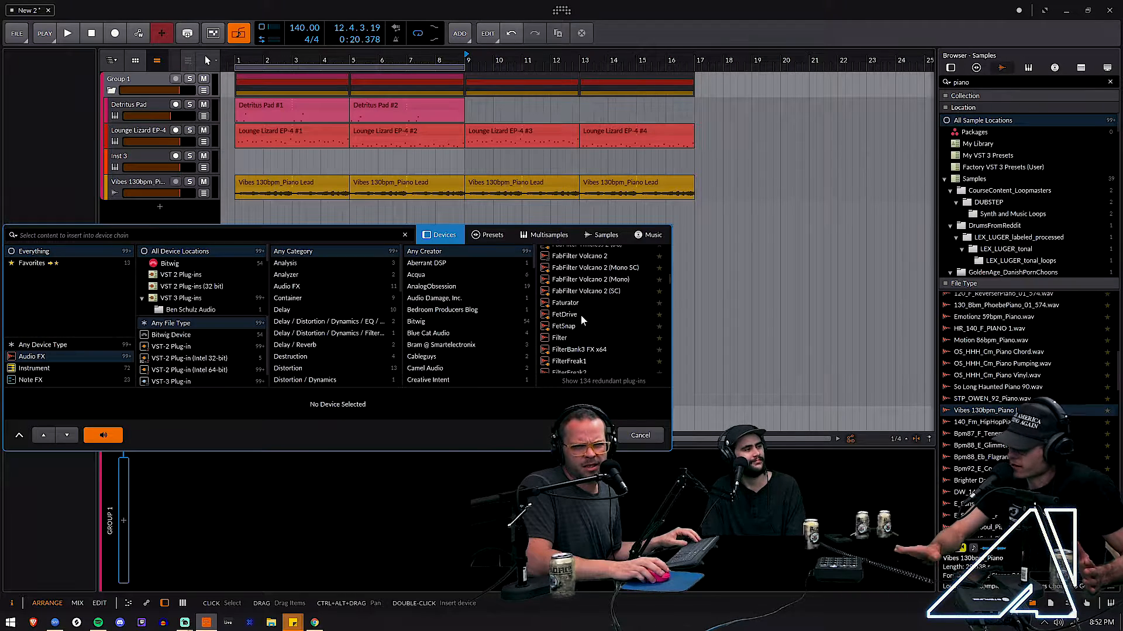
scroll(583, 302, "down", 4)
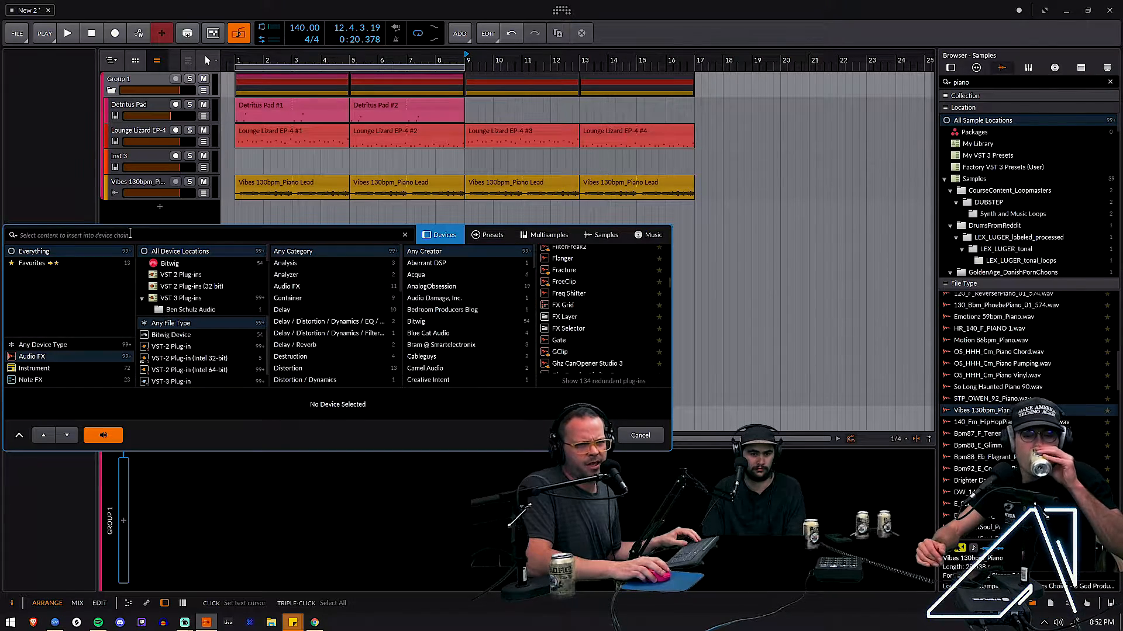
type("sat")
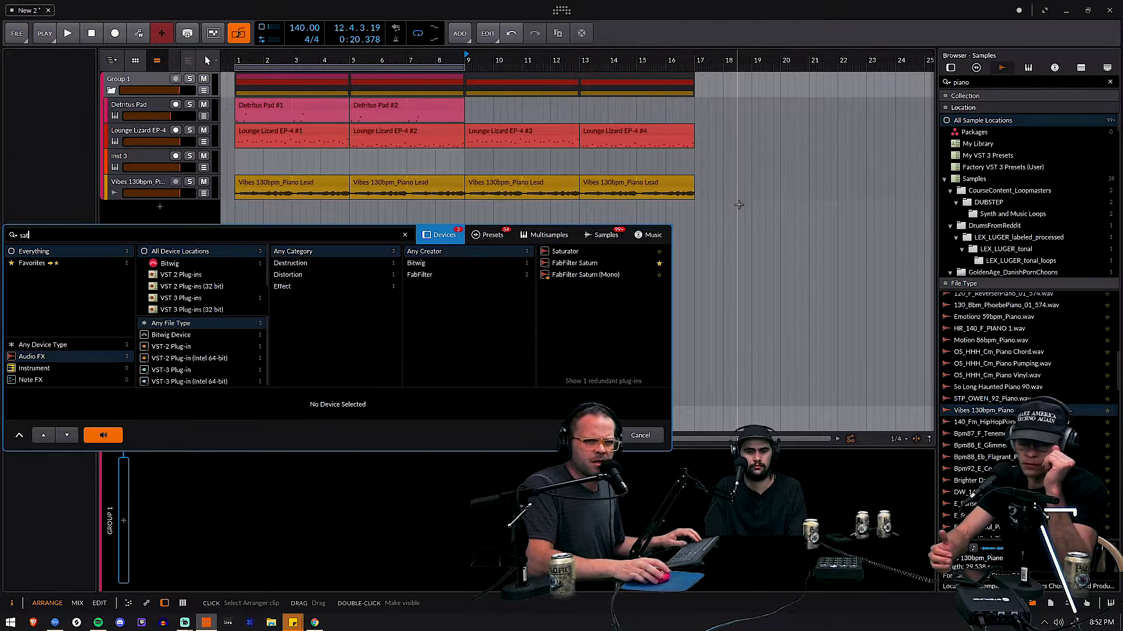
key("Down")
key("Return")
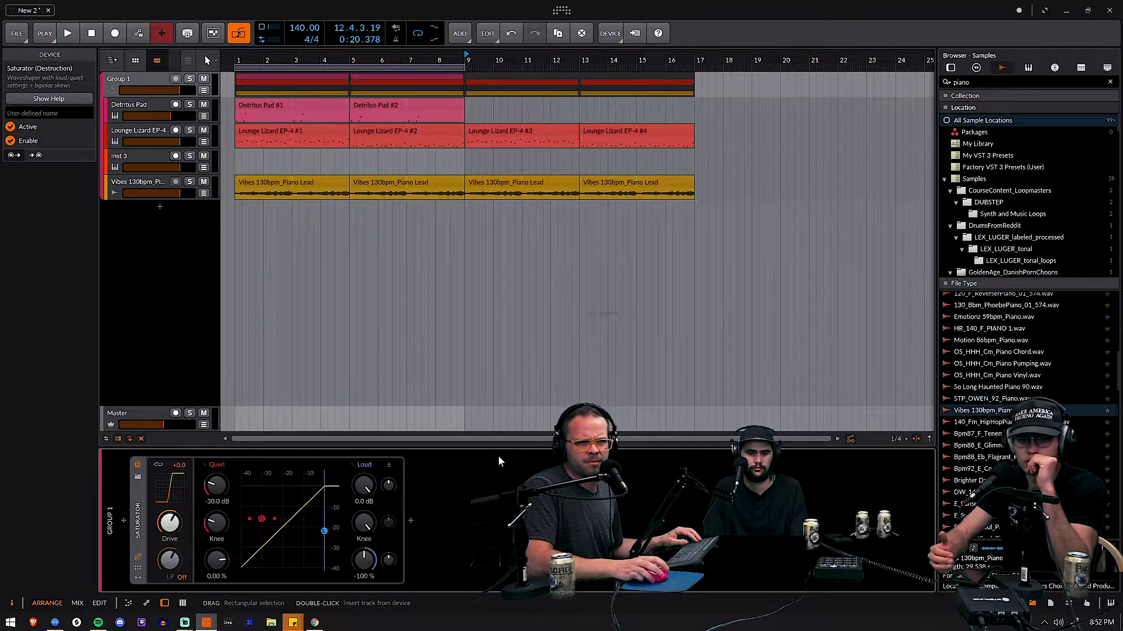
Step: Audition the section from bar 9 through the Saturator and extend the loop region to a length of 16.0.0.00
key("space")
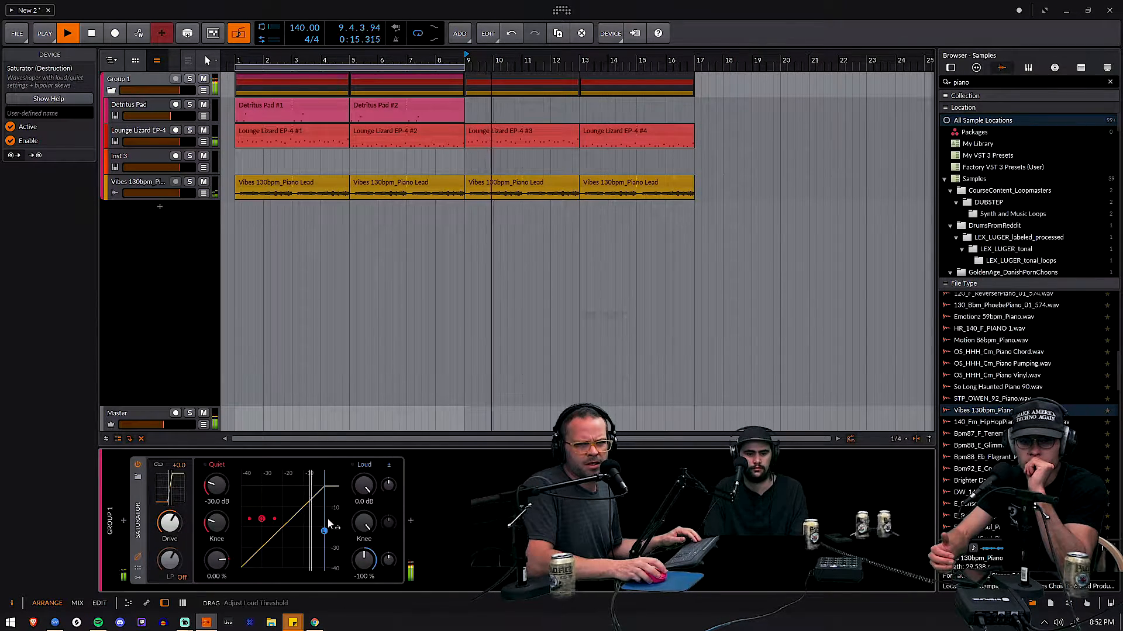
key("space")
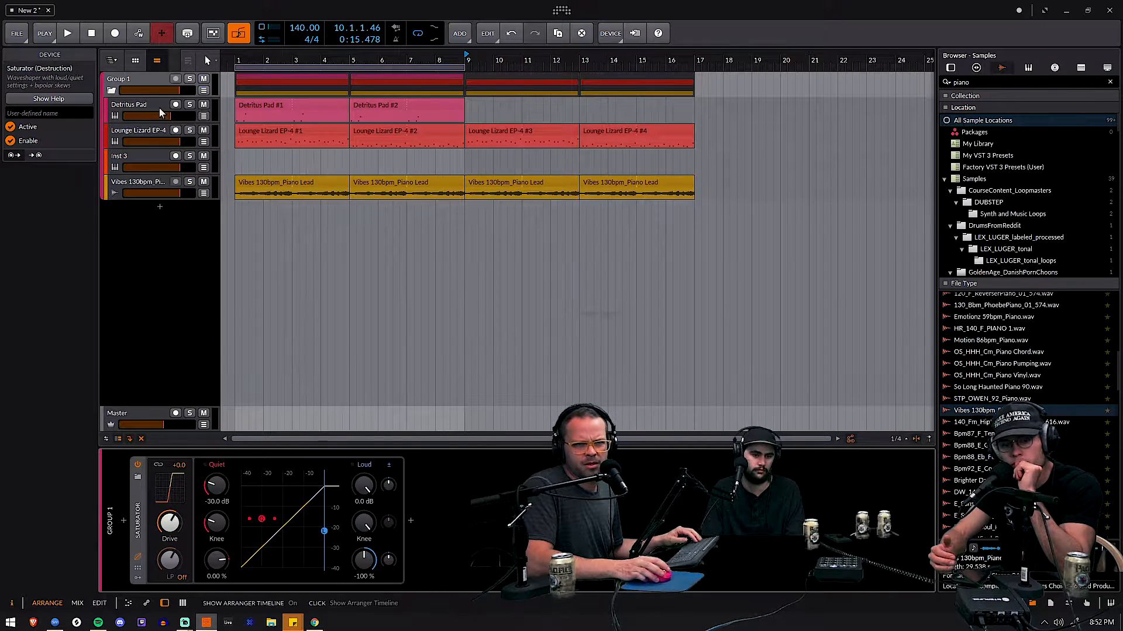
key("space")
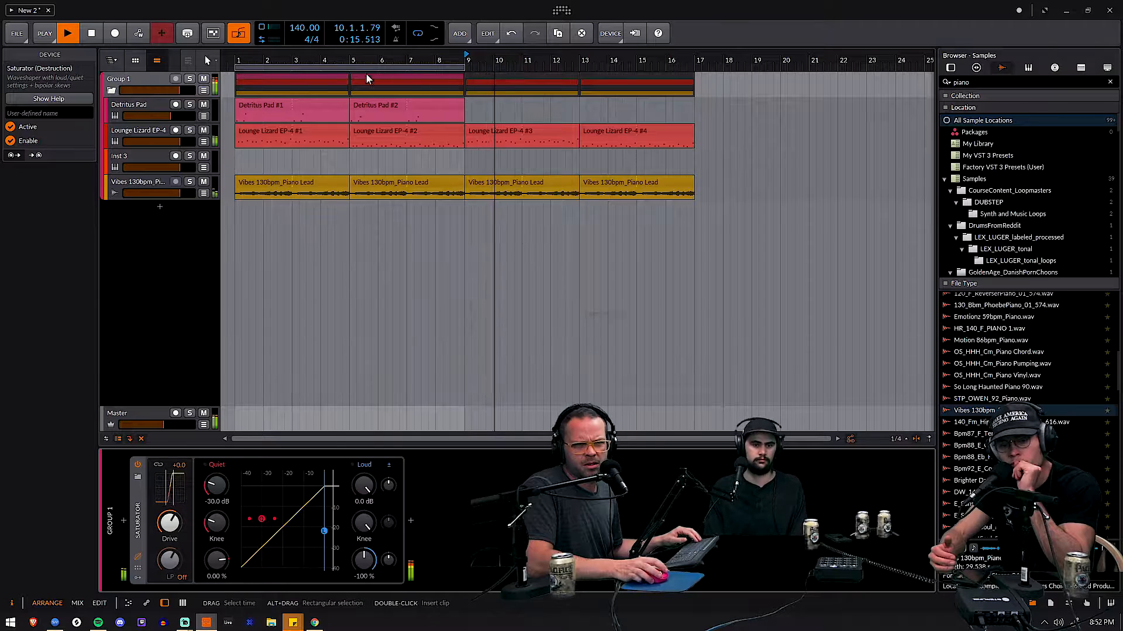
key("space")
left_click_drag(461, 65, 708, 65)
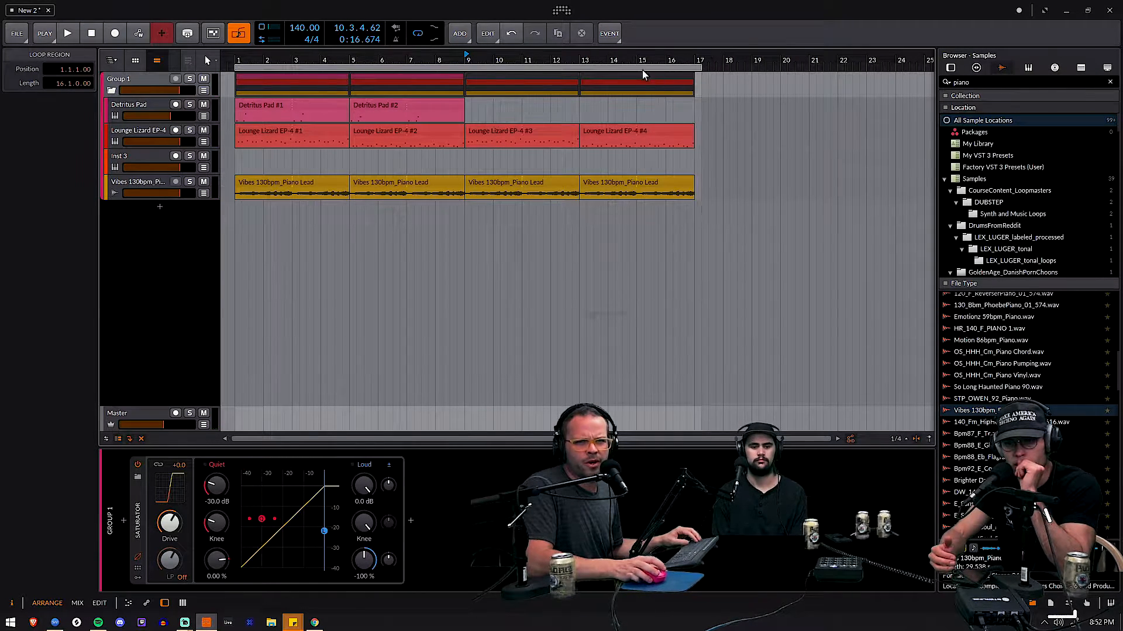
left_click_drag(699, 65, 694, 65)
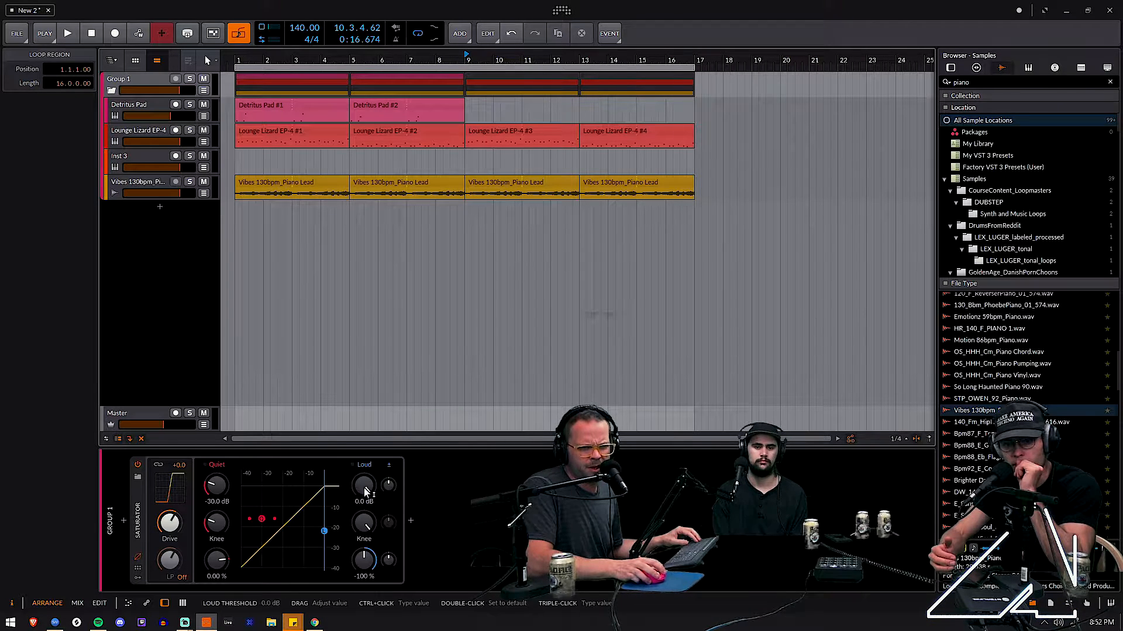
Step: Set the Saturator's Loud Knee to -6.0 dB, adjust its Drive, and save the settings as its default preset
left_click_drag(364, 516, 363, 523)
left_click(356, 536)
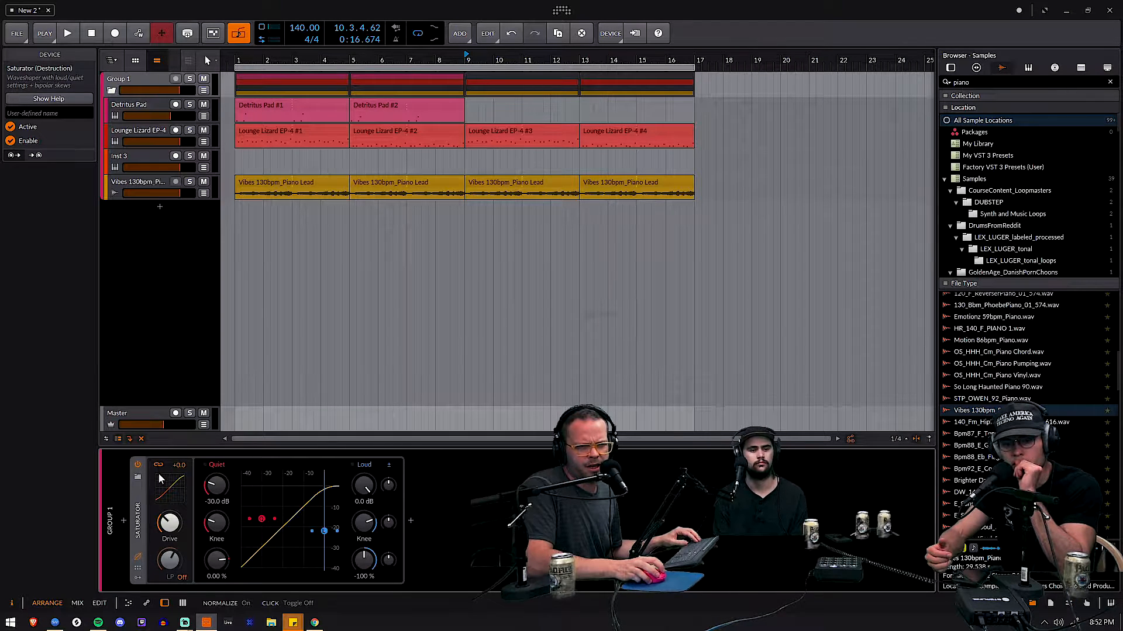
right_click(141, 529)
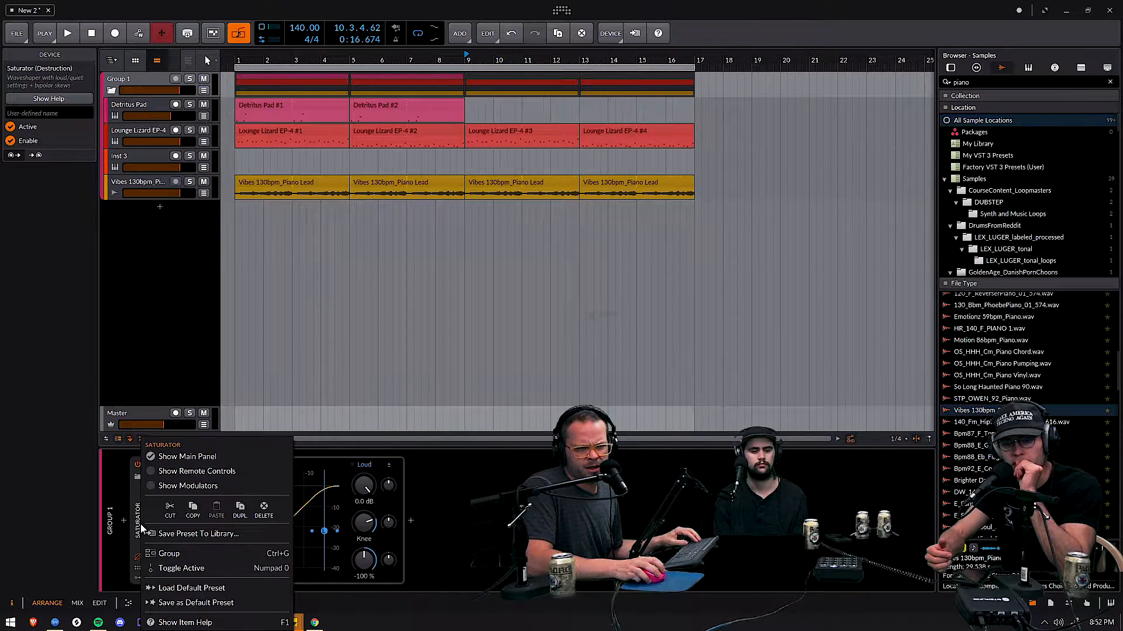
left_click(139, 530)
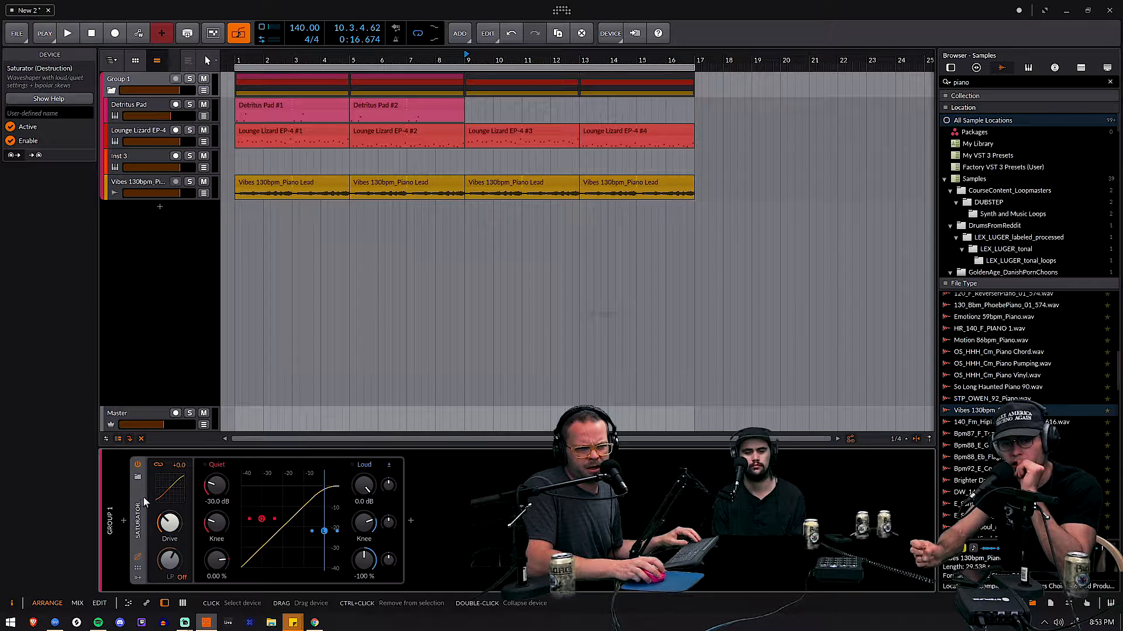
left_click_drag(164, 525, 164, 524)
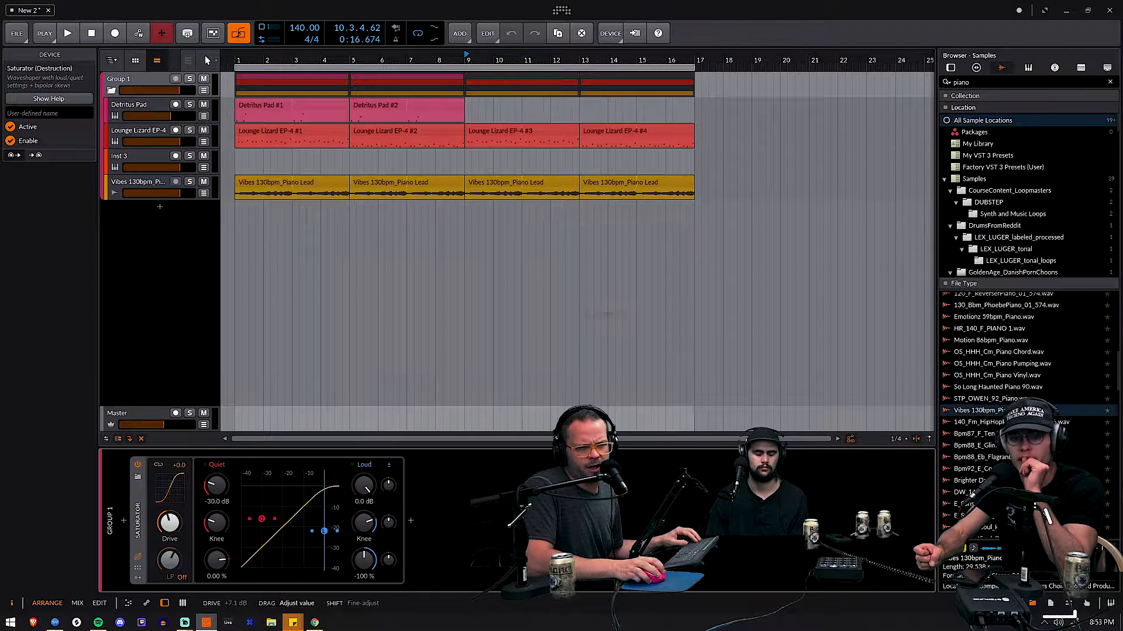
right_click(138, 514)
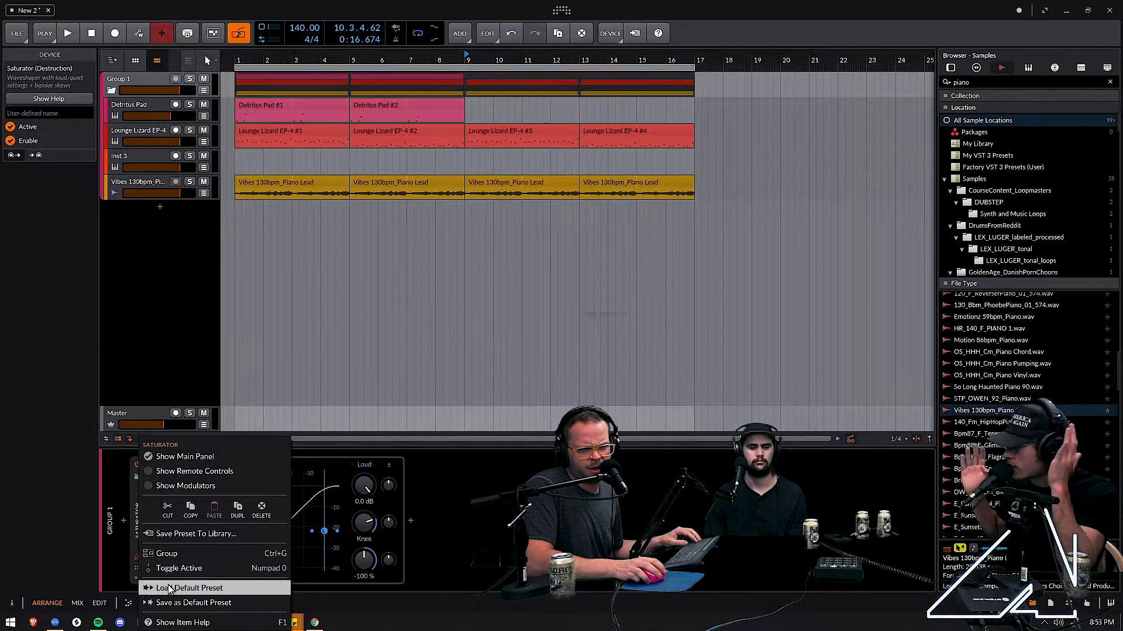
left_click(211, 602)
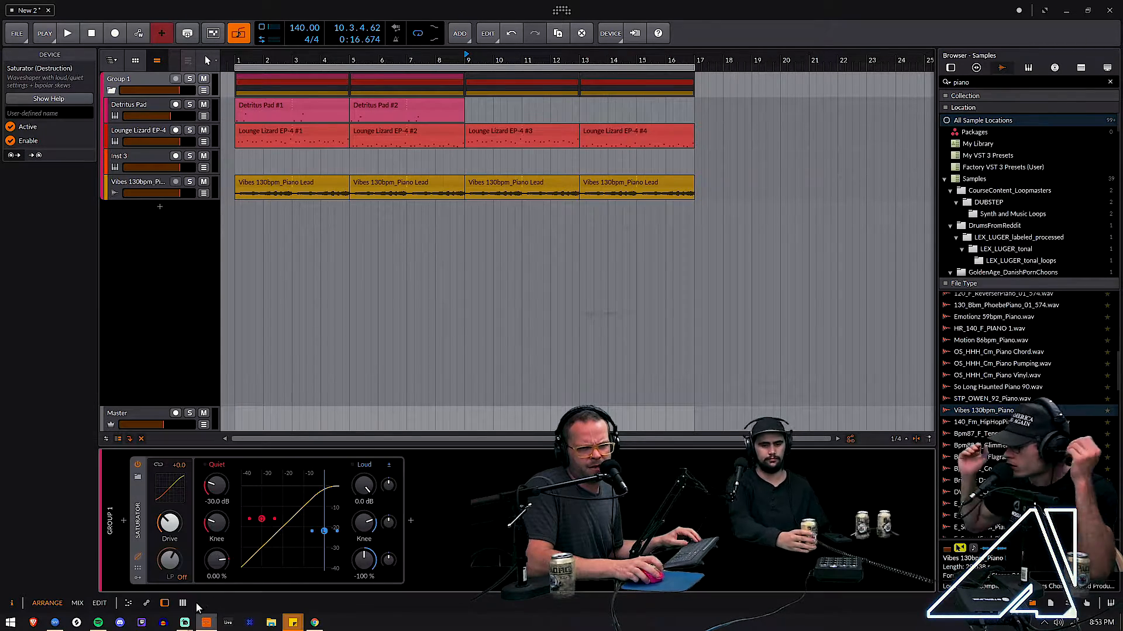
Step: During playback, set the Saturator's Loud Threshold to -5.0 dB and raise its Drive, and set the Loud Knee to -8.7 dB
key("space")
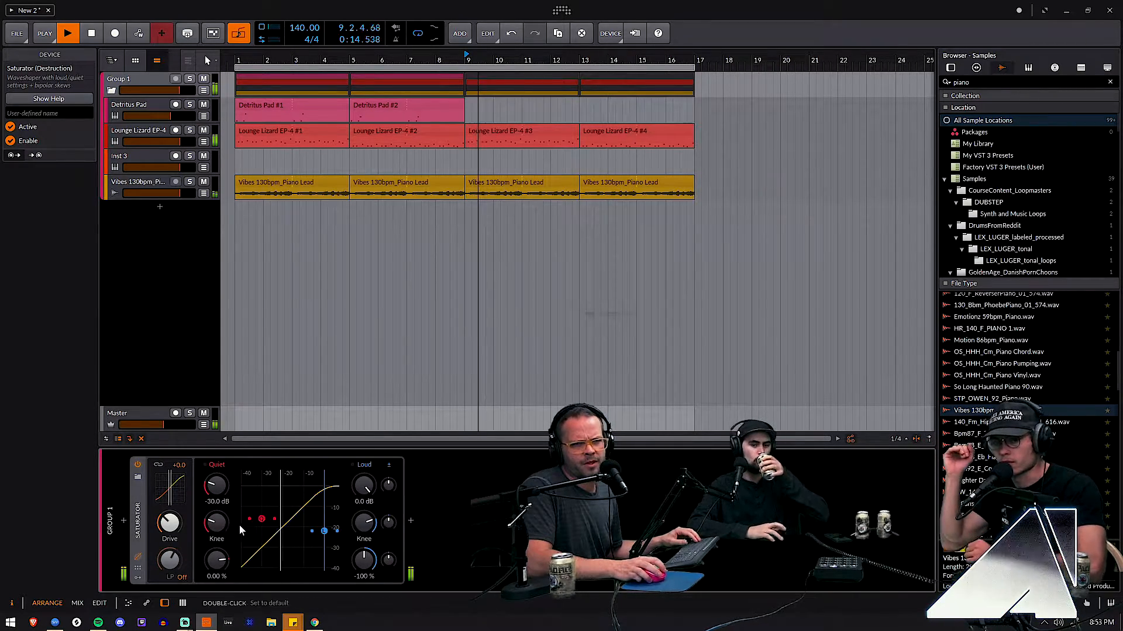
left_click_drag(372, 500, 371, 518)
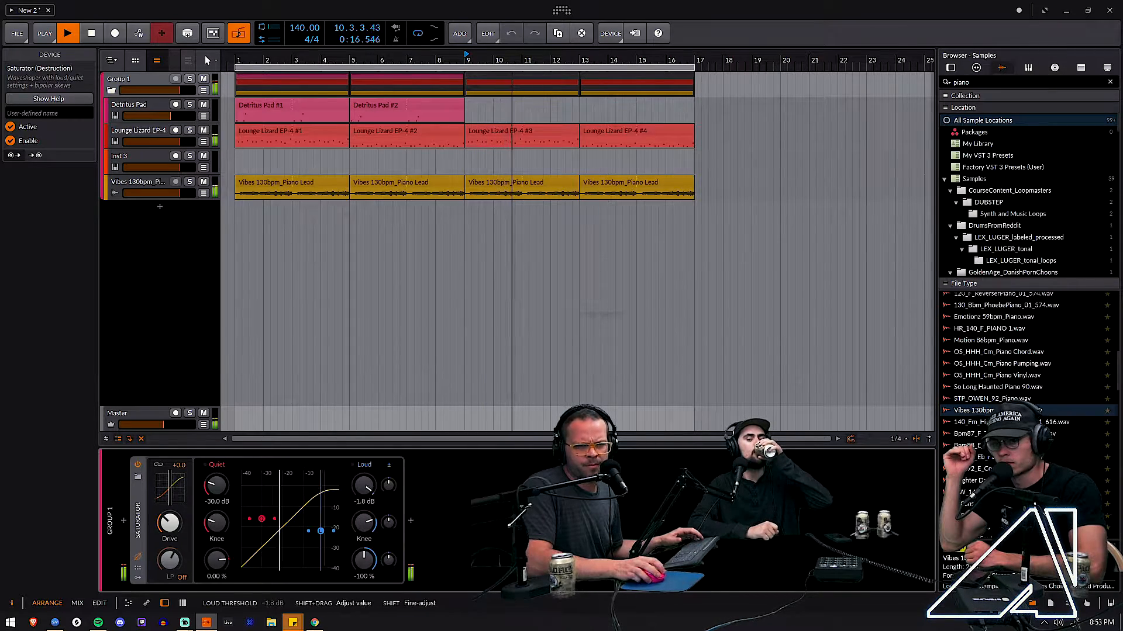
left_click_drag(169, 525, 169, 503)
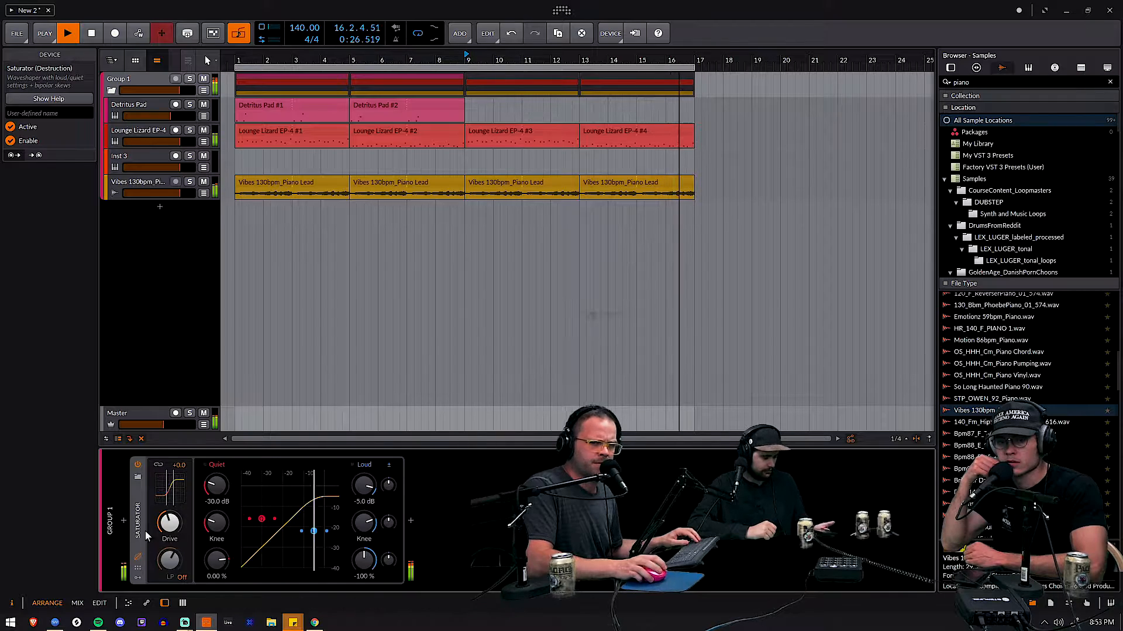
key("space")
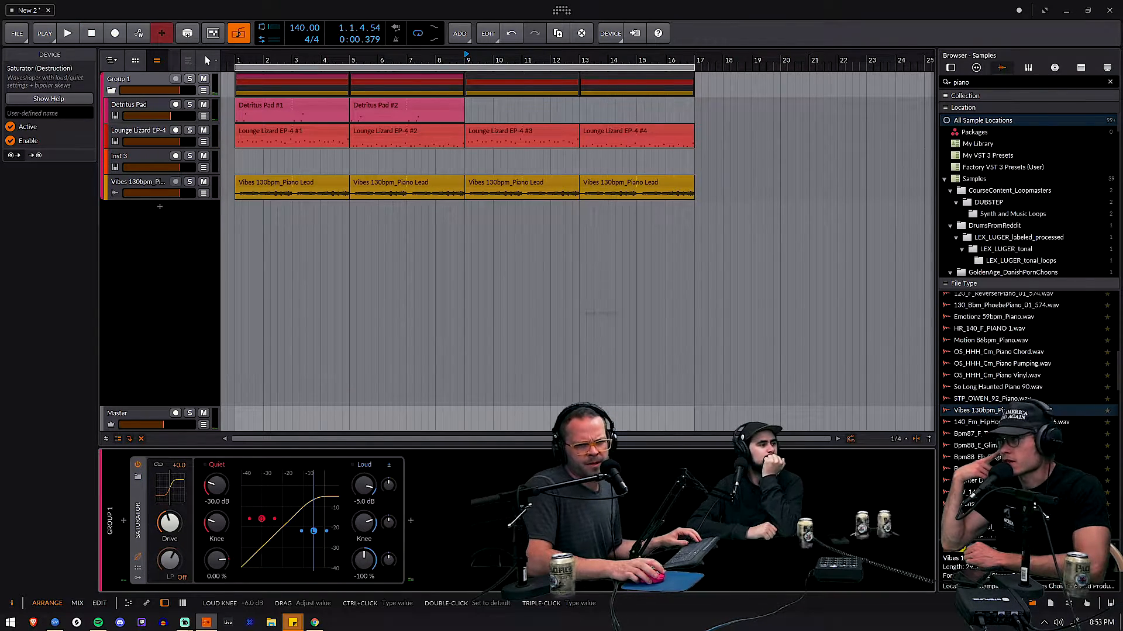
left_click_drag(367, 525, 367, 529)
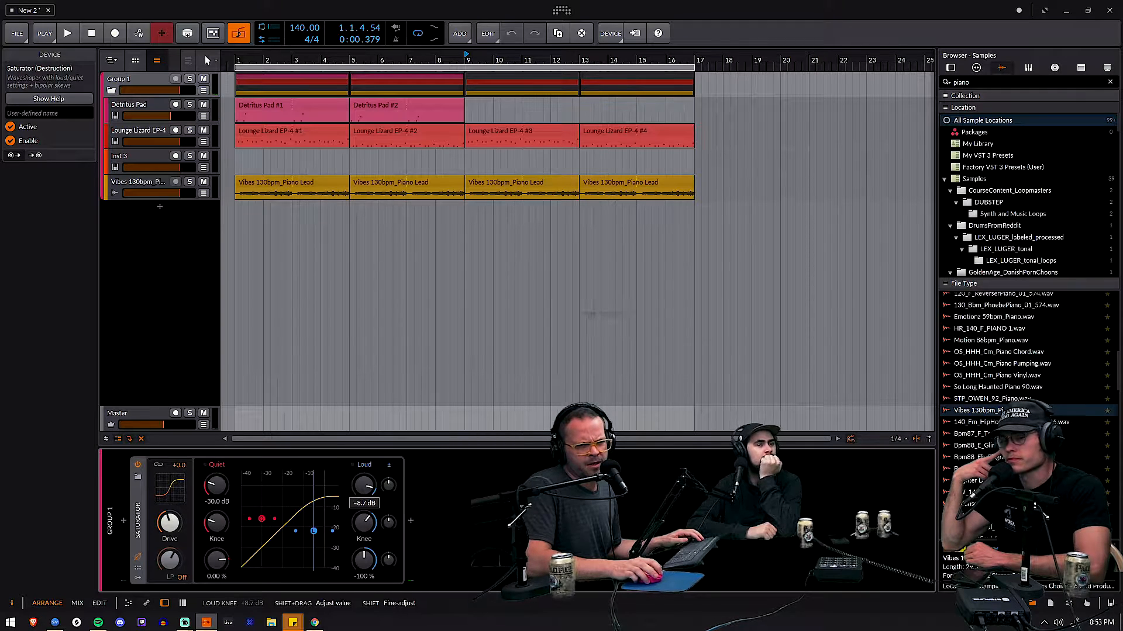
Step: Play the arrangement from bar 1 and lower the volumes of the Detritus Pad and Vibes piano tracks
key("space")
left_click(252, 106)
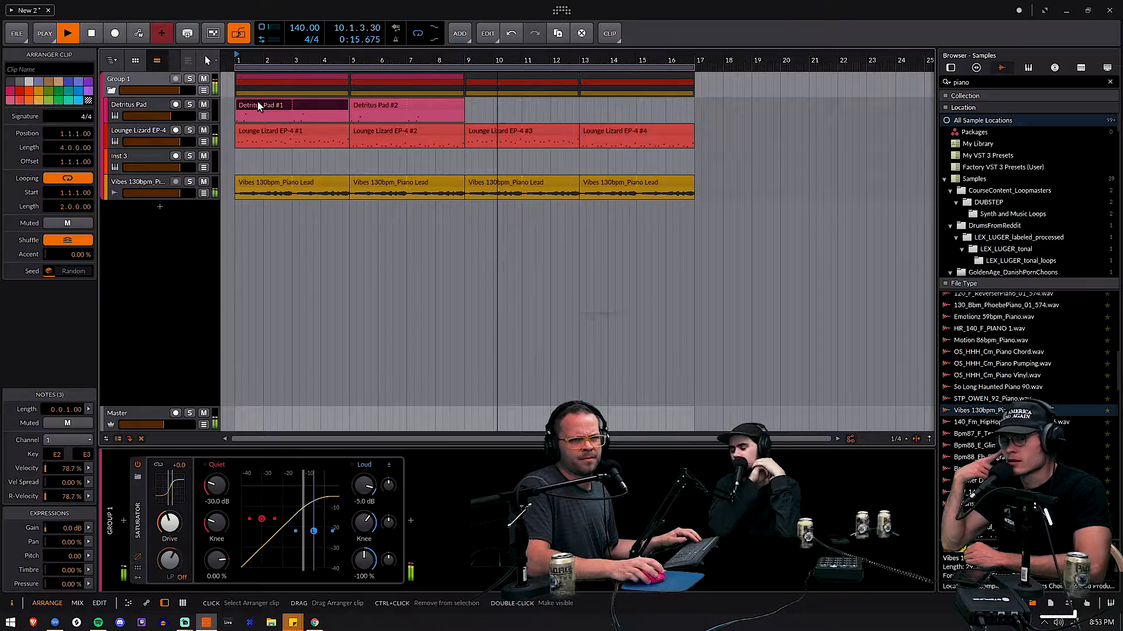
left_click(149, 77)
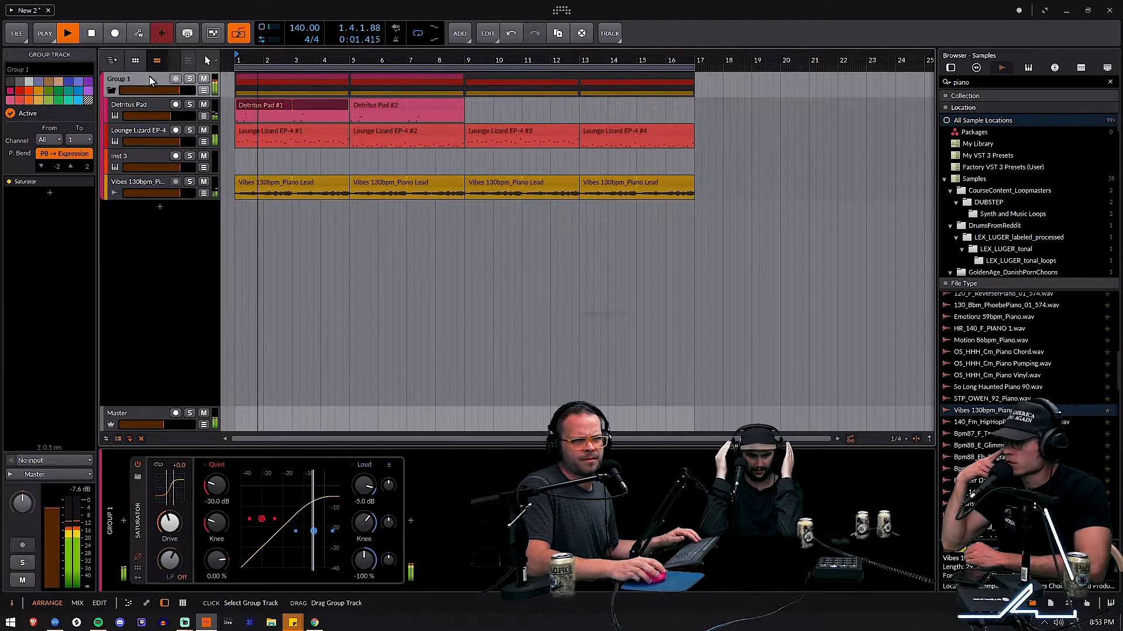
left_click(152, 113)
left_click_drag(153, 116, 144, 116)
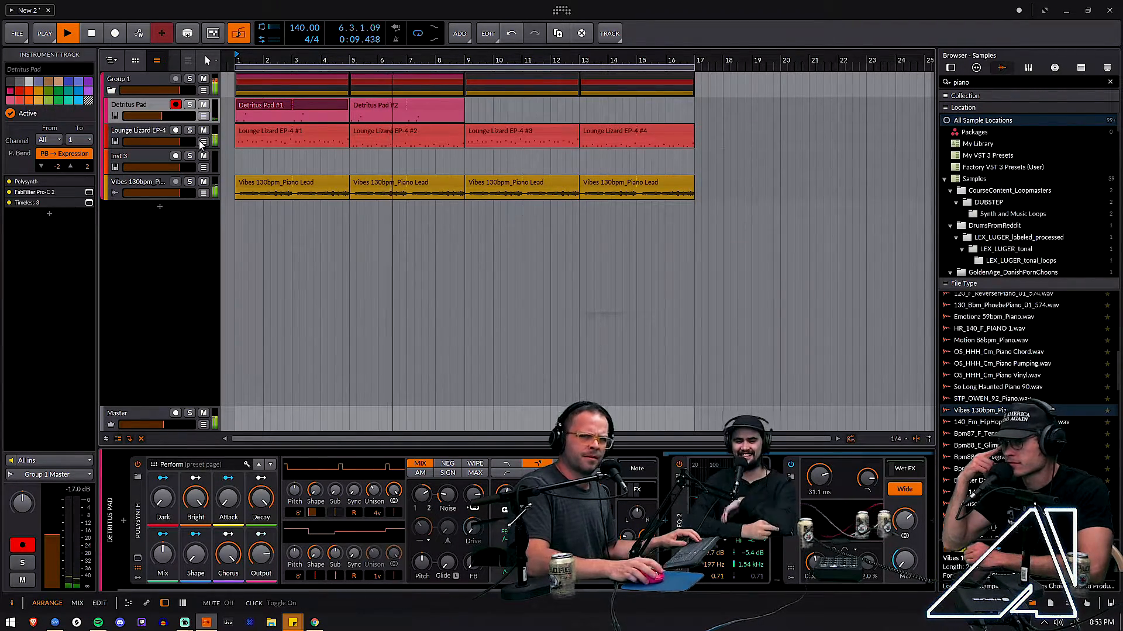
left_click_drag(168, 142, 167, 142)
left_click_drag(178, 194, 172, 194)
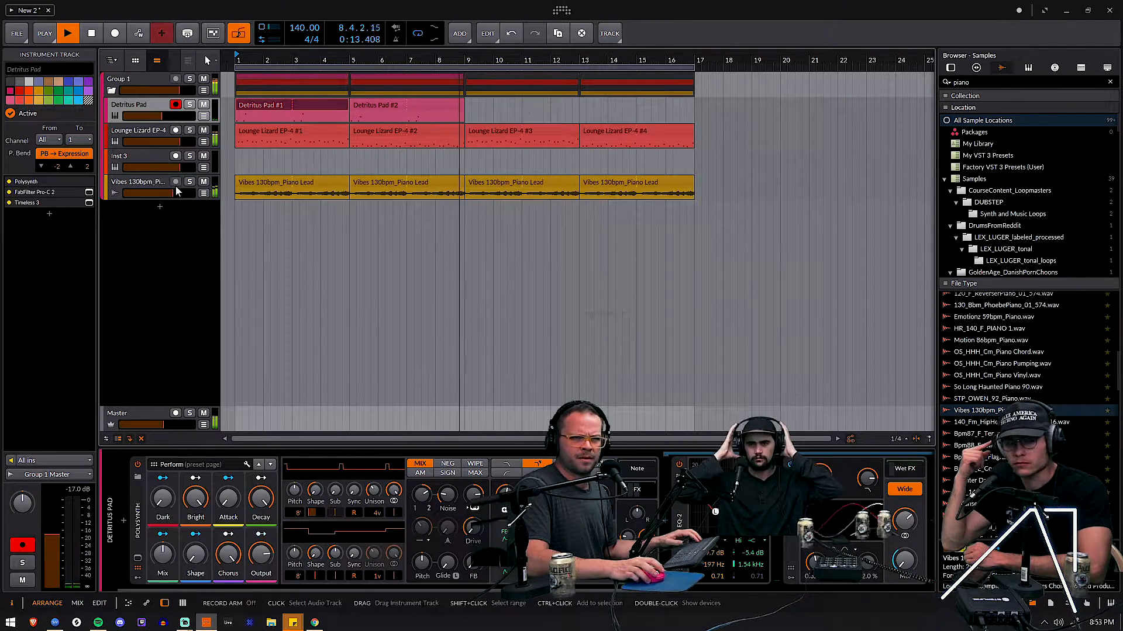
key("space")
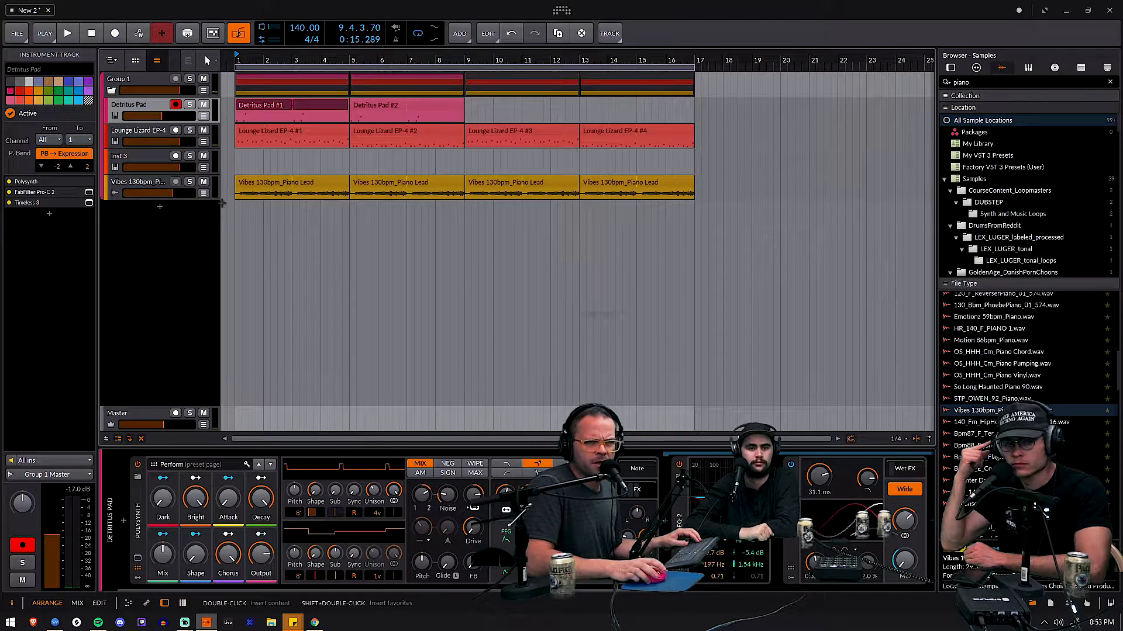
Step: Add a FabFilter Pro-C 2 compressor after the Saturator on Group 1 and set its style to Opto
left_click(135, 79)
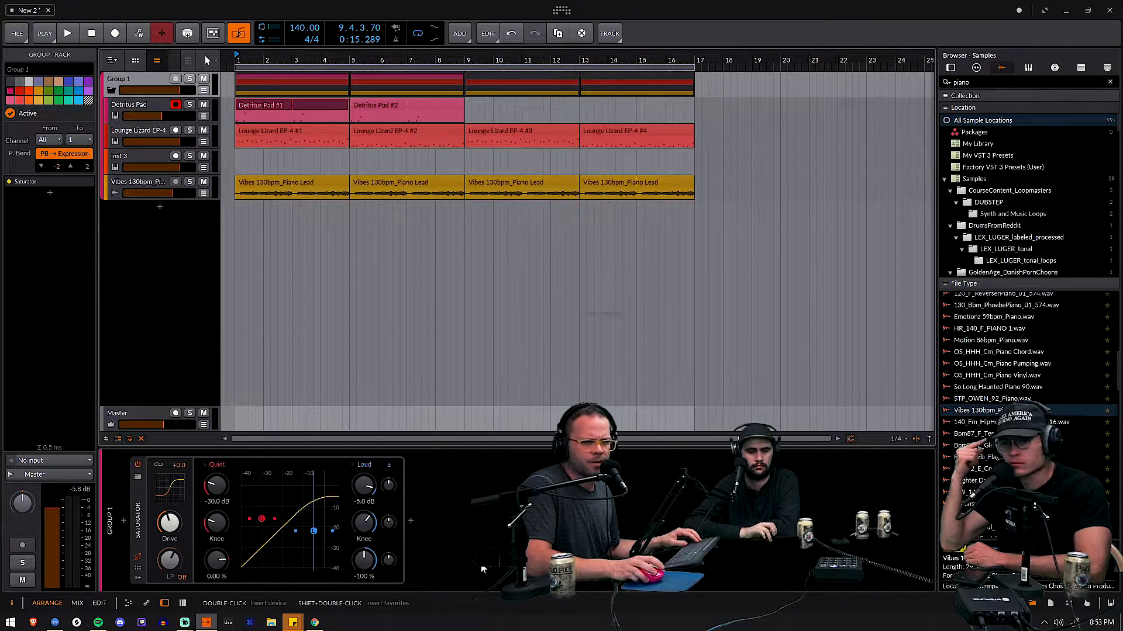
left_click(411, 519)
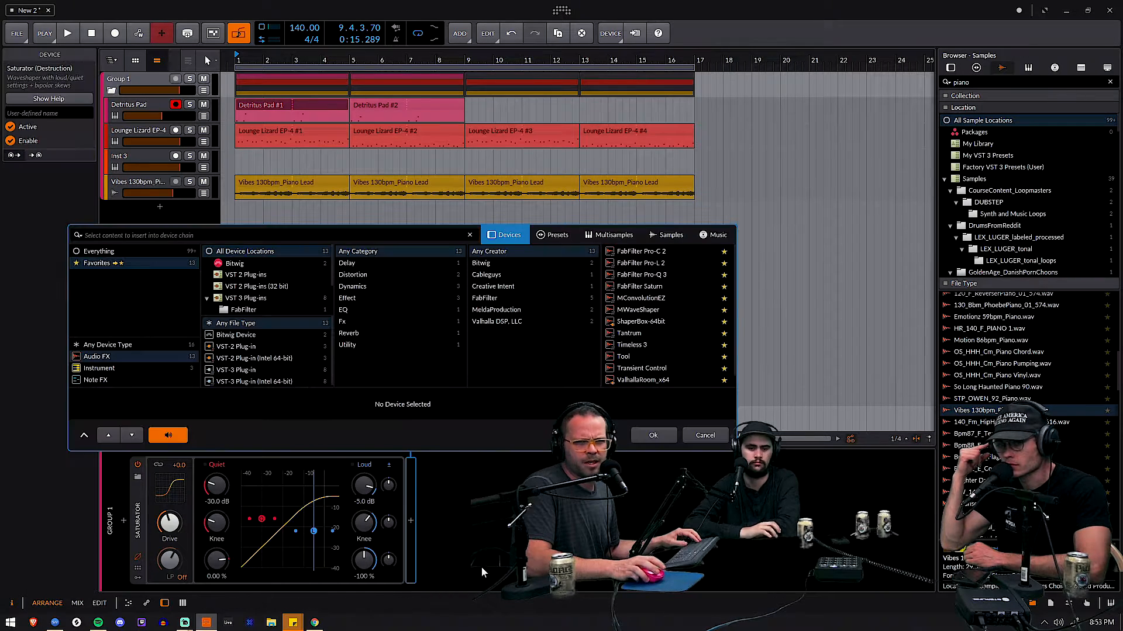
double_click(655, 255)
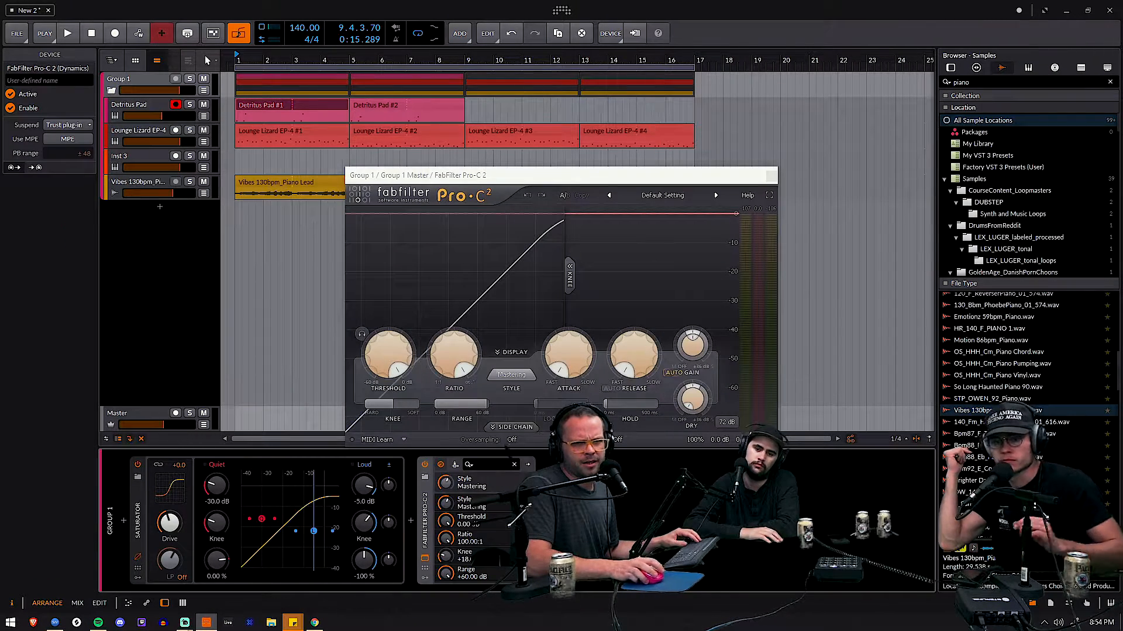
left_click(512, 376)
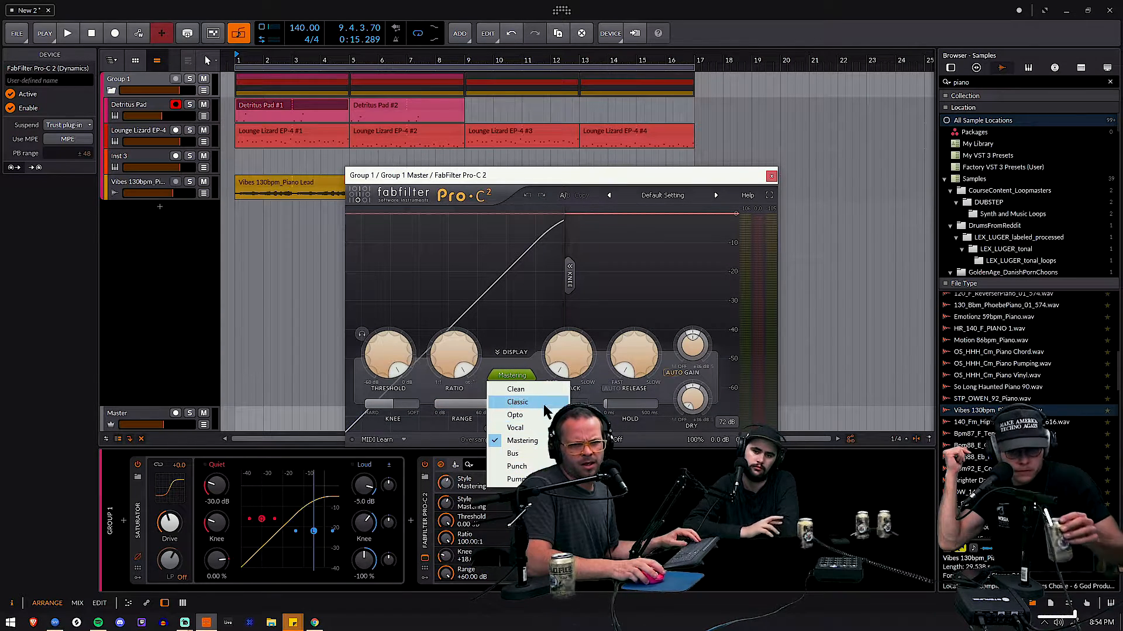
left_click(538, 415)
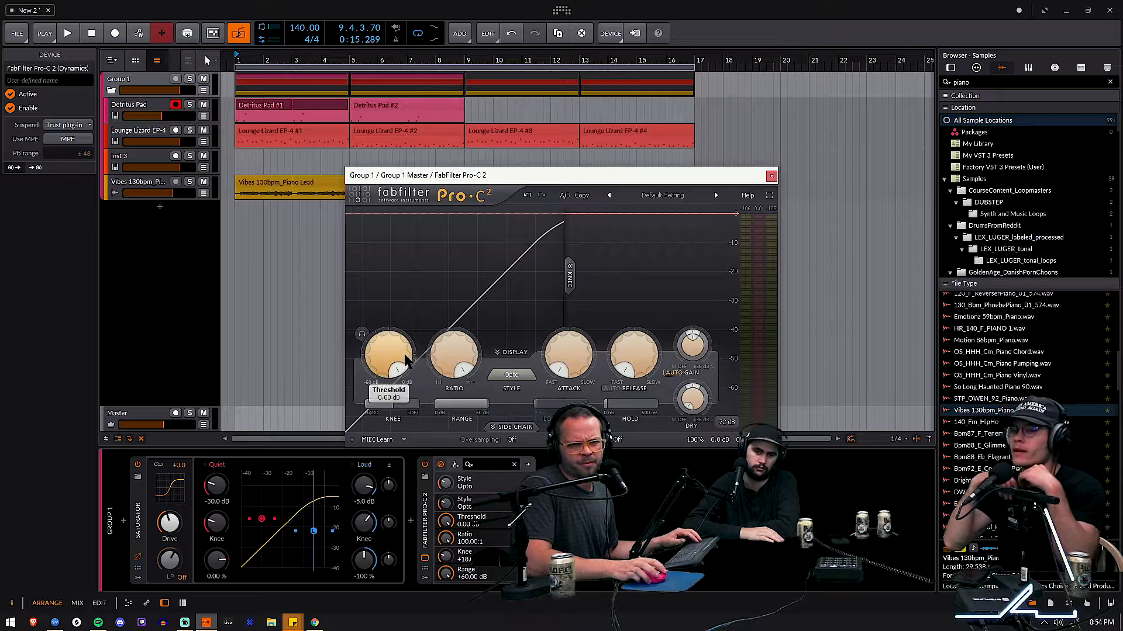
Step: Set the Pro-C 2 ratio to 1.97:1, attack to 26.73 ms and release to 67.6 ms
left_click_drag(476, 380, 477, 427)
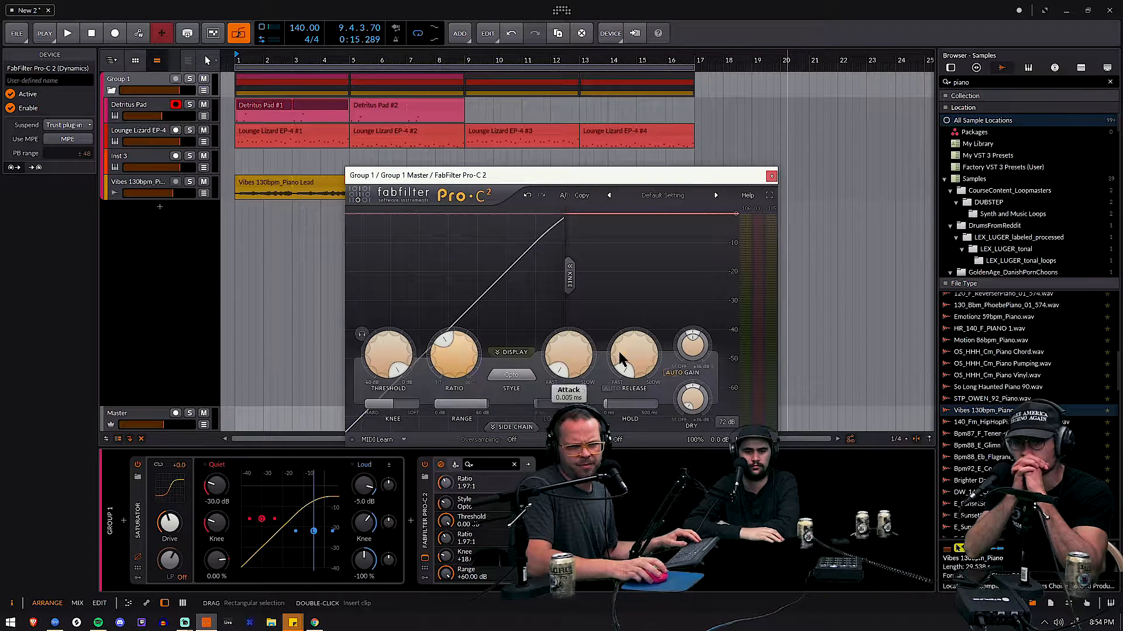
left_click_drag(568, 358, 559, 319)
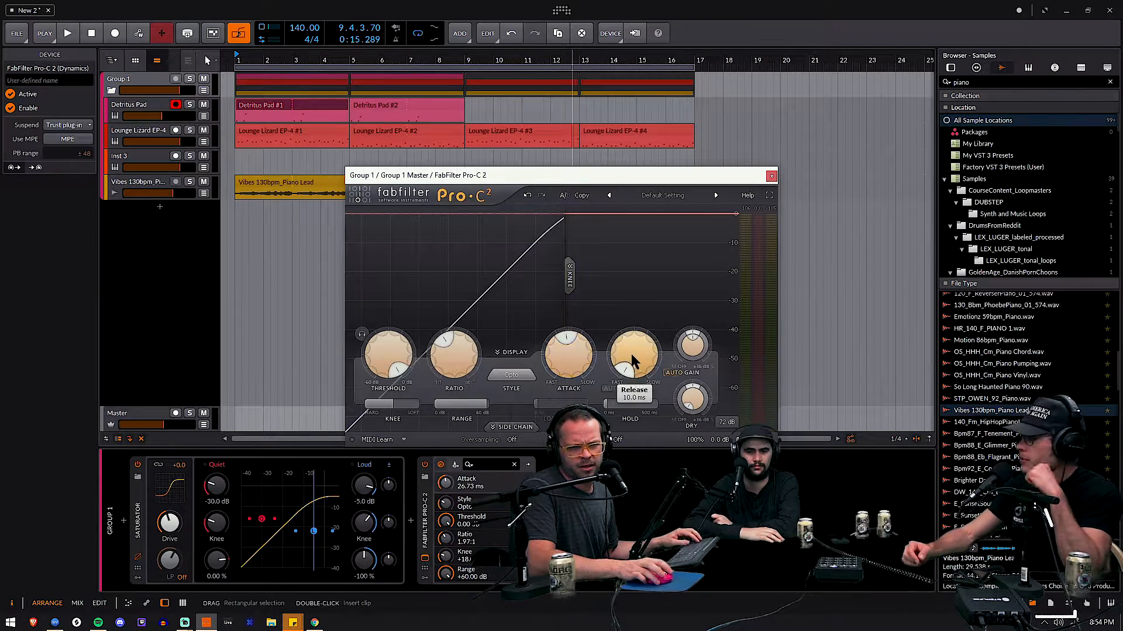
left_click_drag(633, 116, 630, 111)
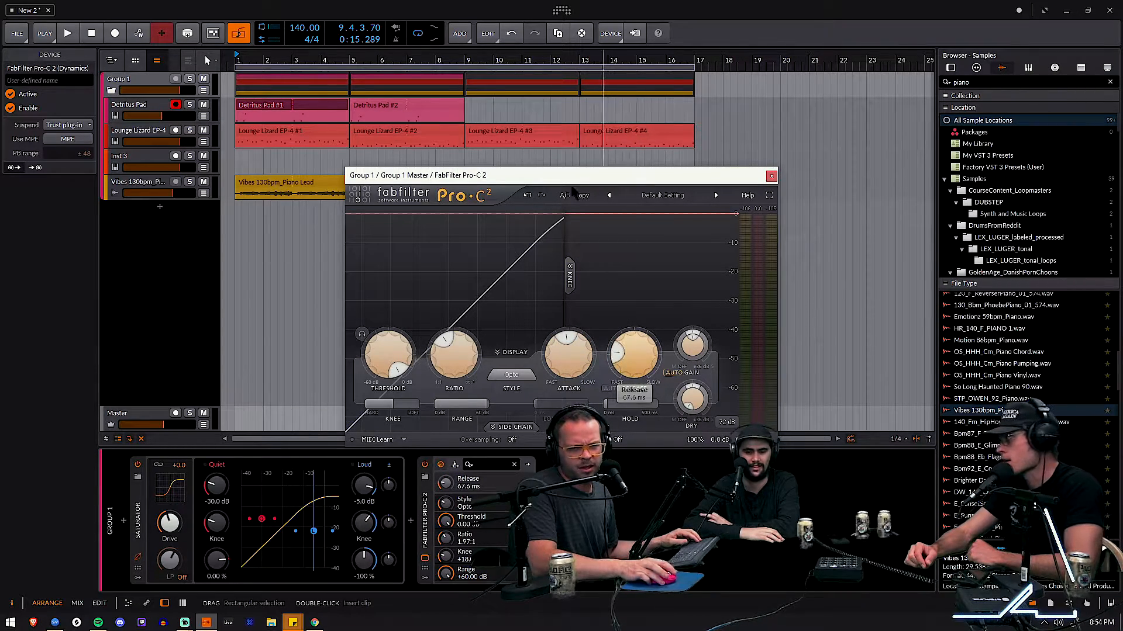
Step: Play the arrangement while lowering the Pro-C 2 threshold to -14.08 dB, then stop playback and close the compressor window
key("space")
left_click_drag(377, 360, 377, 400)
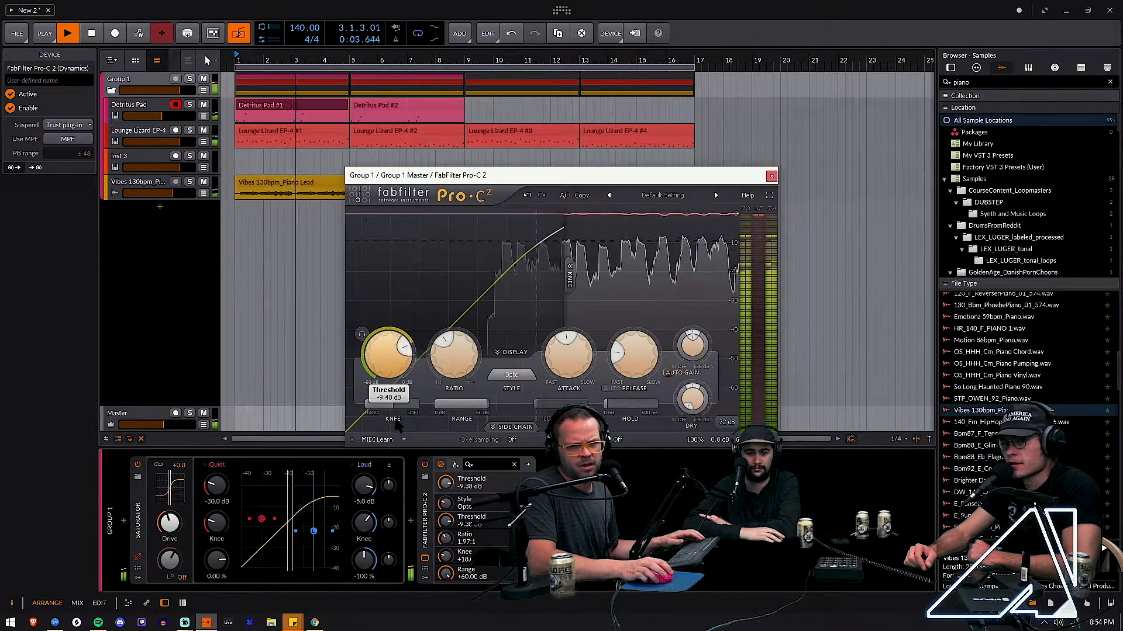
left_click_drag(399, 353, 399, 376)
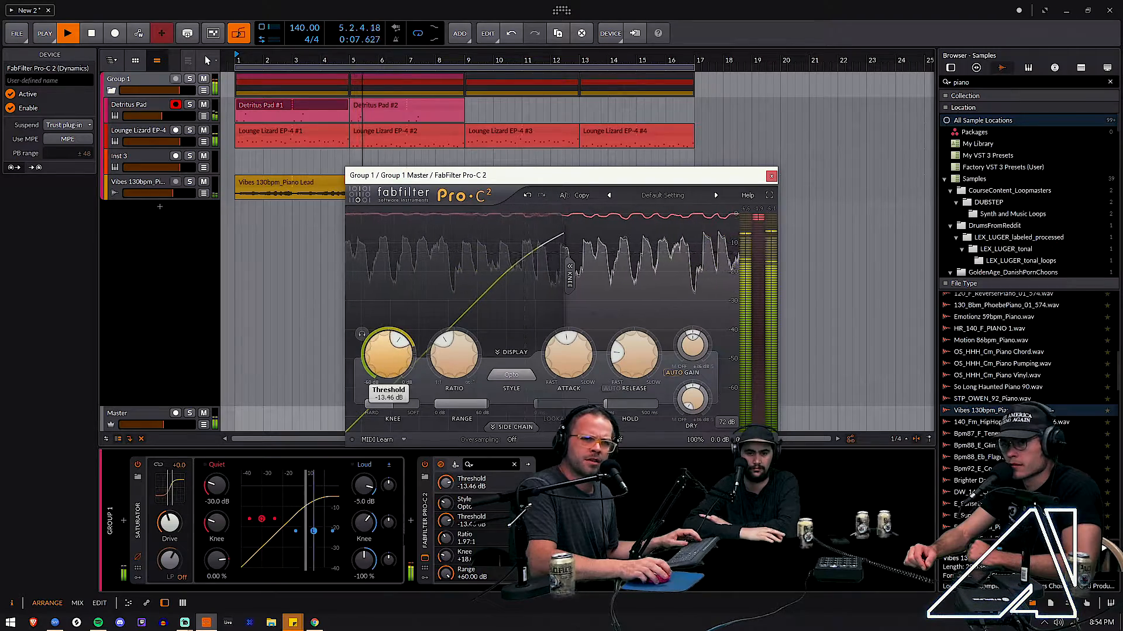
left_click_drag(398, 353, 399, 356)
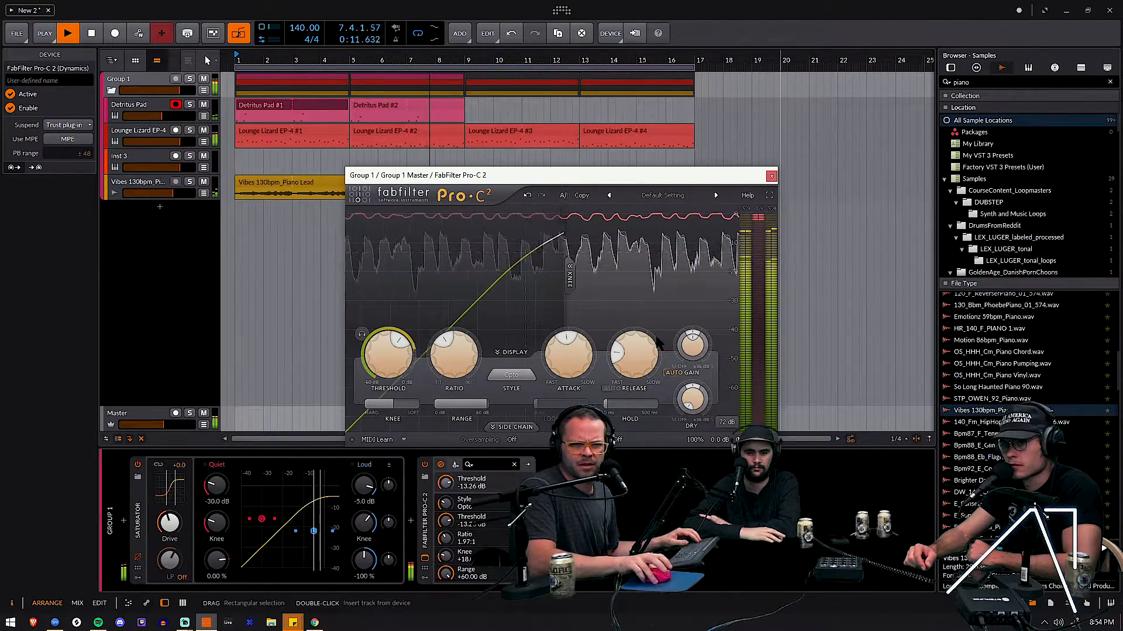
left_click_drag(396, 357, 395, 361)
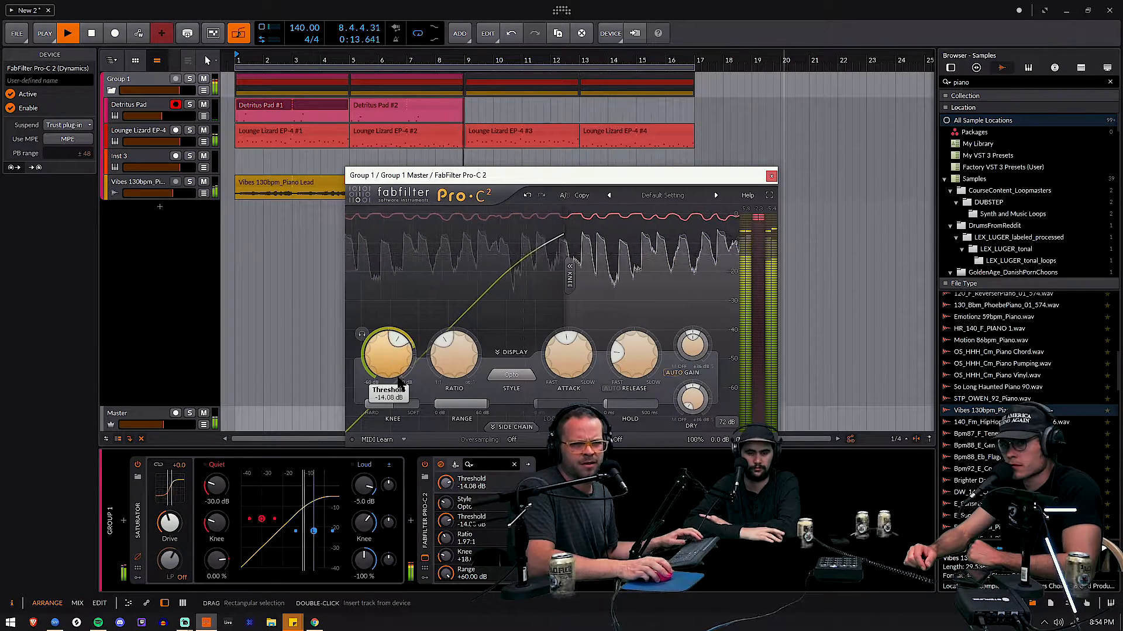
key("space")
left_click(772, 176)
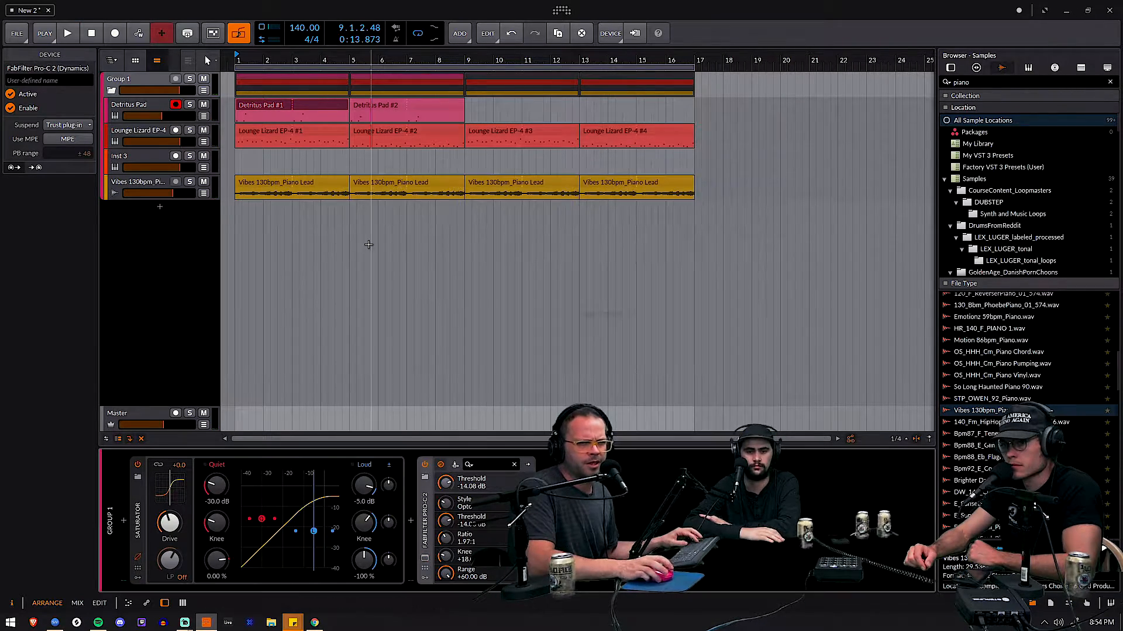
Step: Bounce all of Group 1's clips across 16 bars to a new audio track, using the Pre-Fader source at 32-bit floating-point
left_click(143, 79)
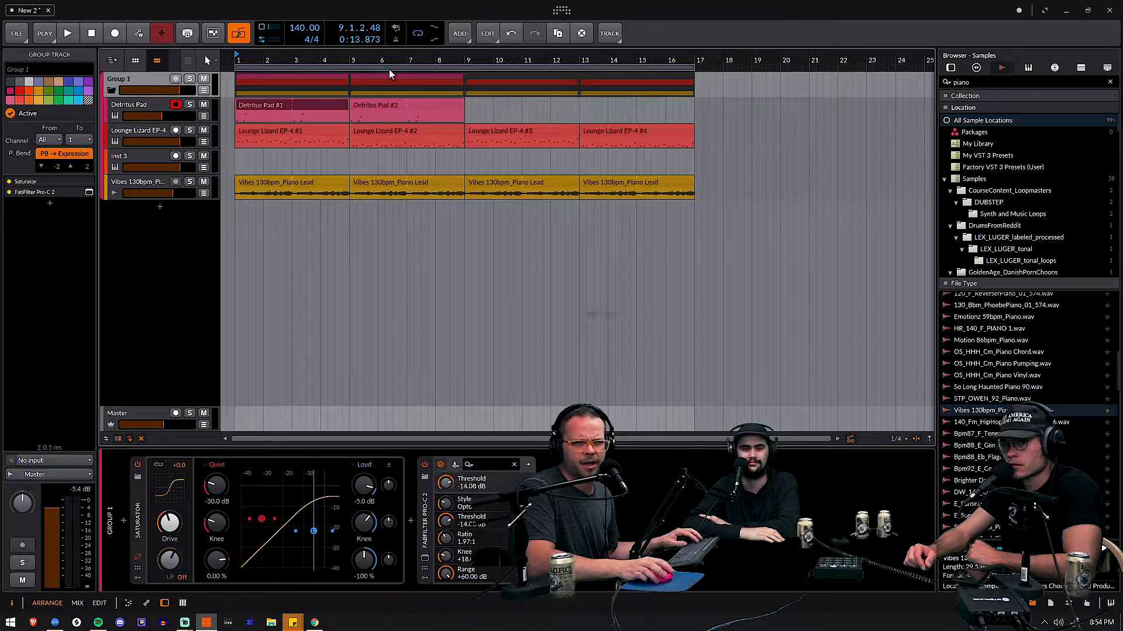
left_click(319, 69)
left_click(319, 77)
left_click(684, 76, "shift")
right_click(642, 79)
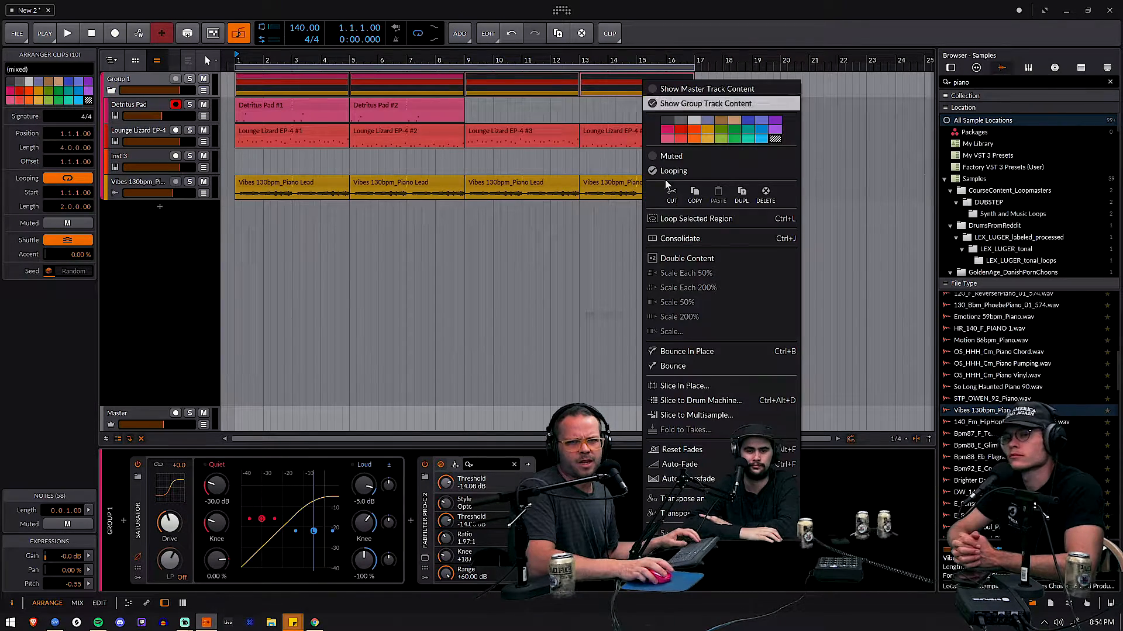
left_click(681, 366)
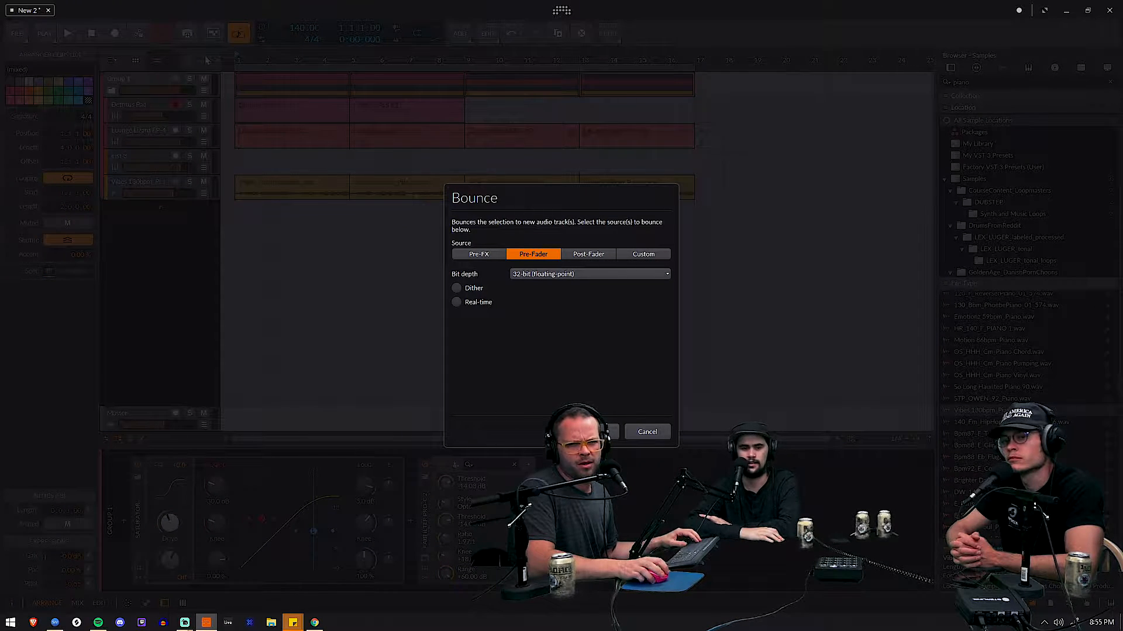
left_click(611, 432)
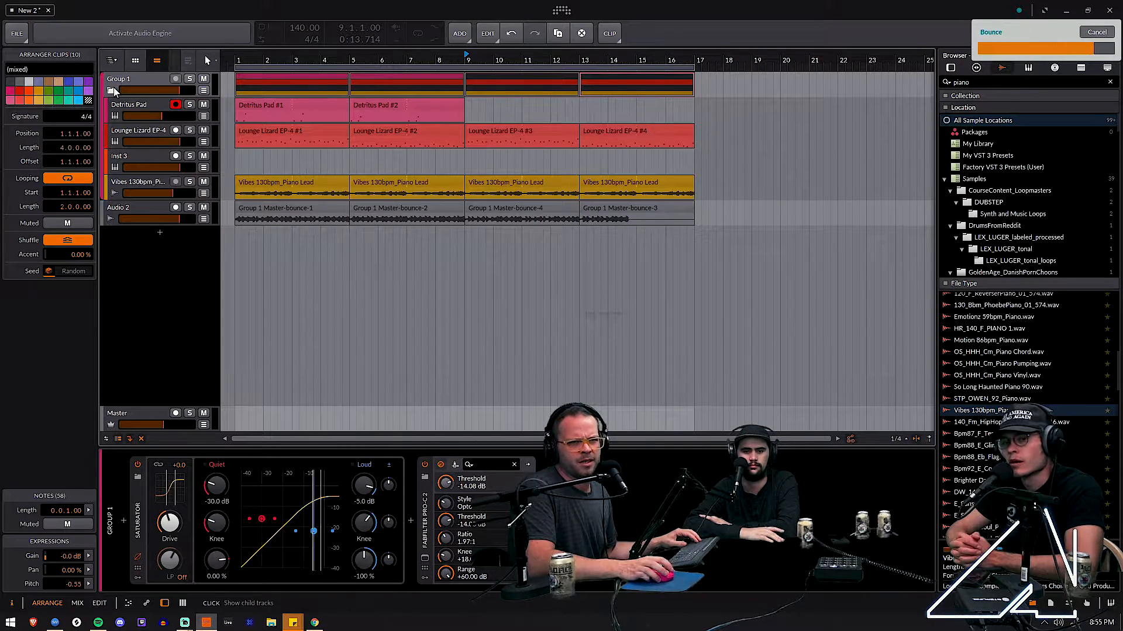
Step: Collapse Group 1 to hide its child tracks
left_click(112, 88)
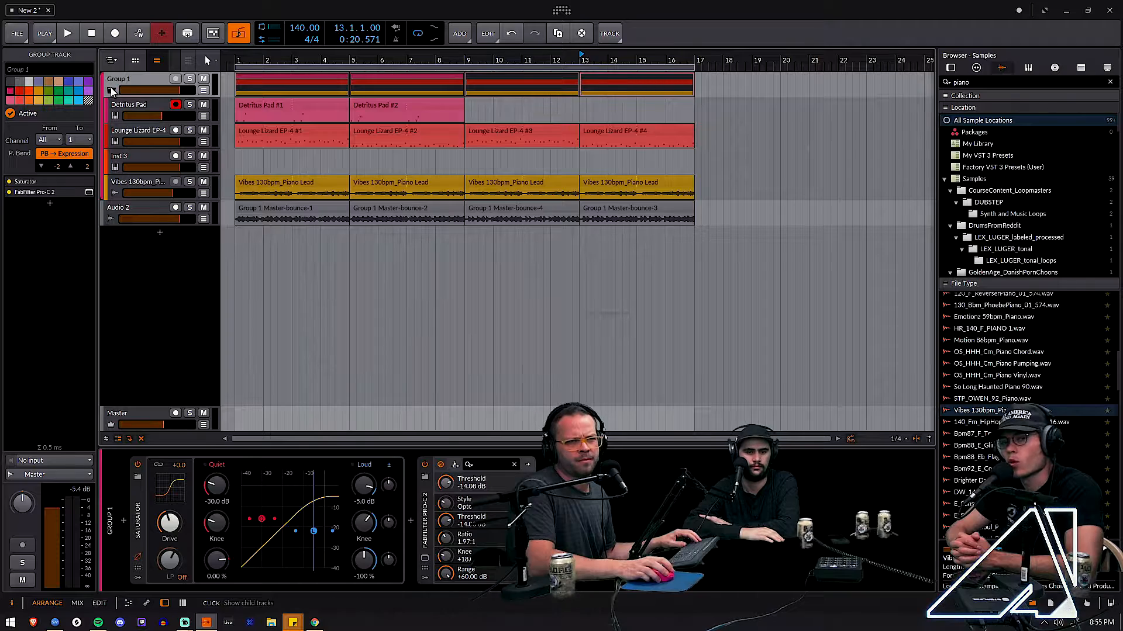
left_click(110, 89)
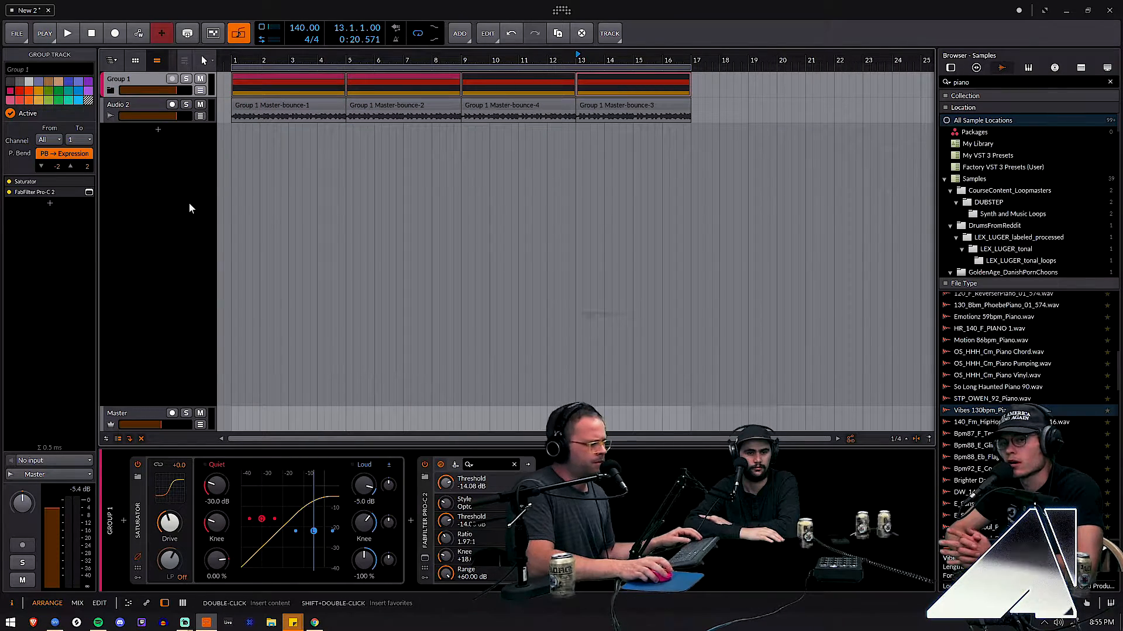
key("a")
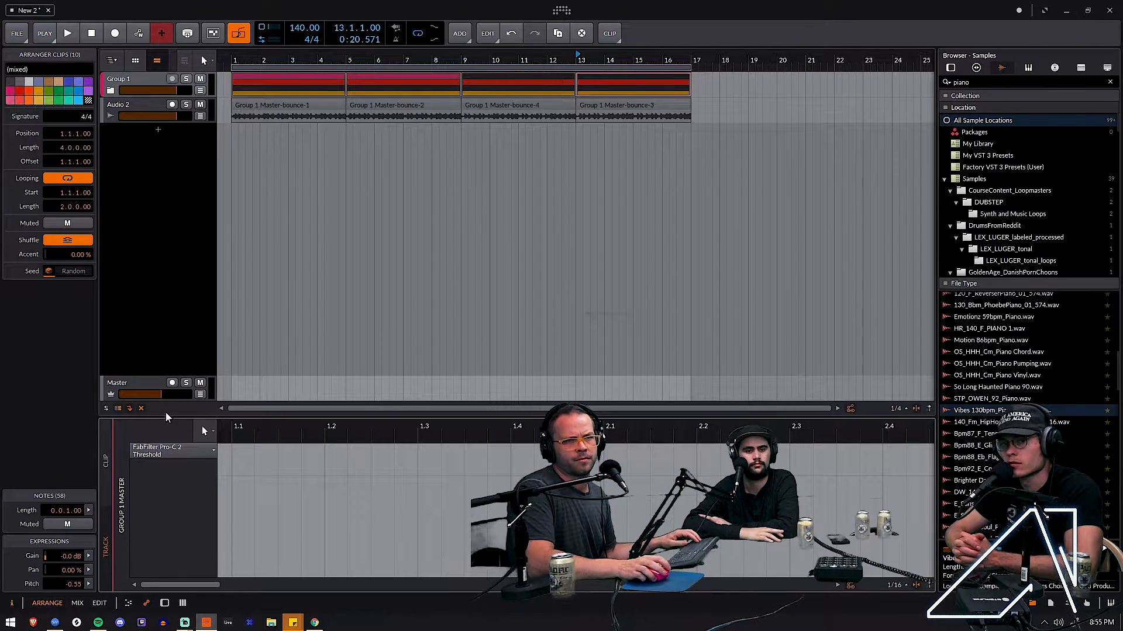
key("a")
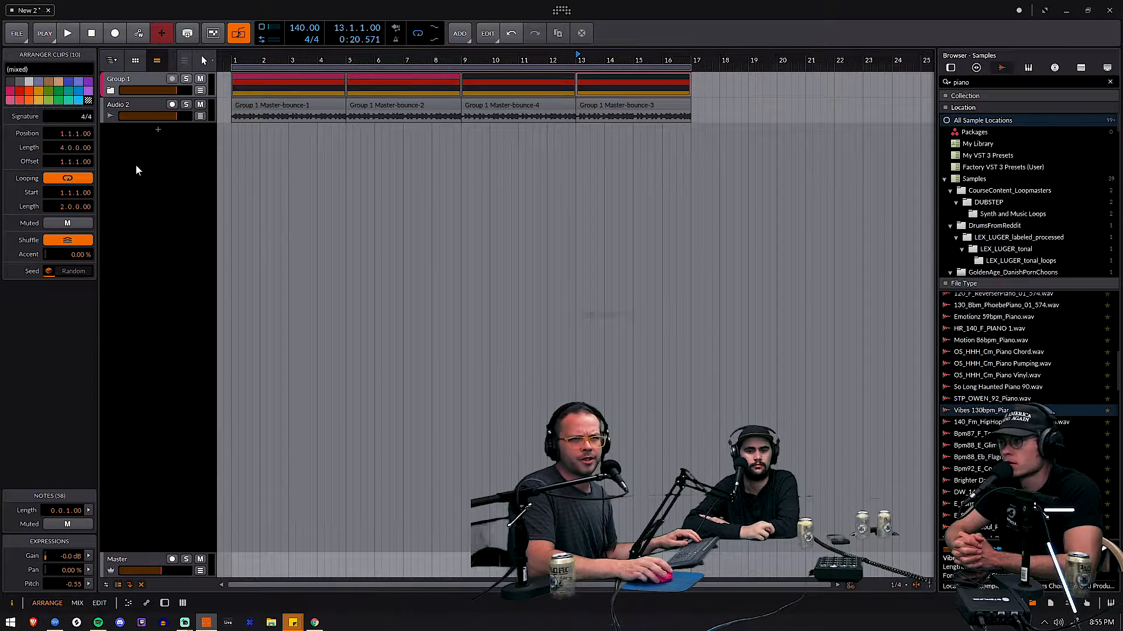
Step: Deactivate the Group 1 track and hide deactivated tracks from the arrangement
left_click(141, 77)
key("shift+a")
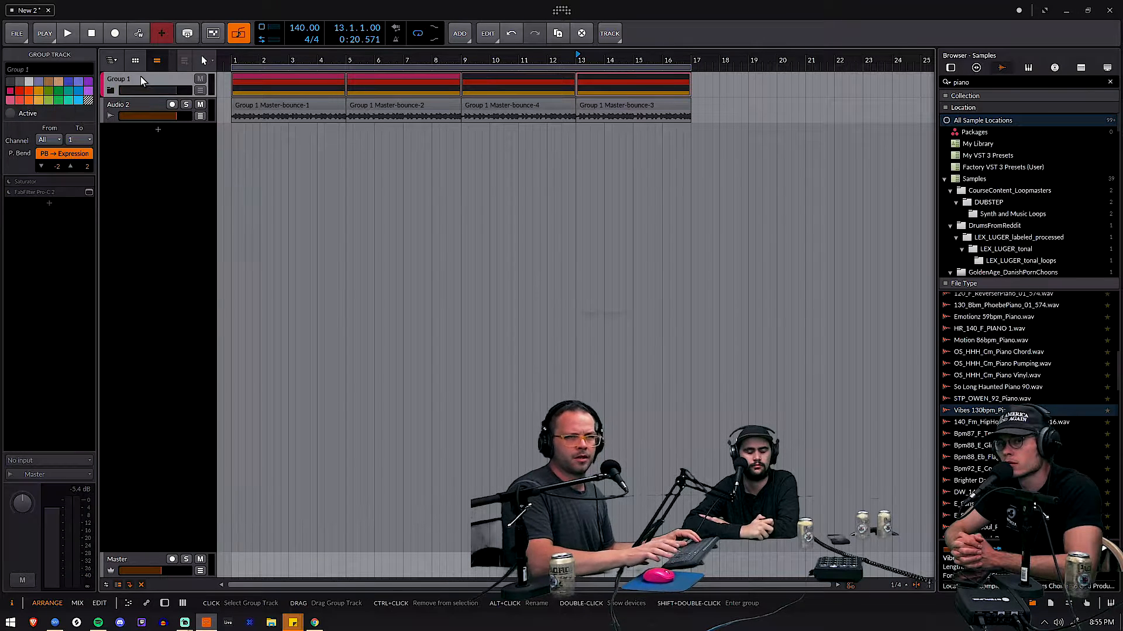
left_click(141, 585)
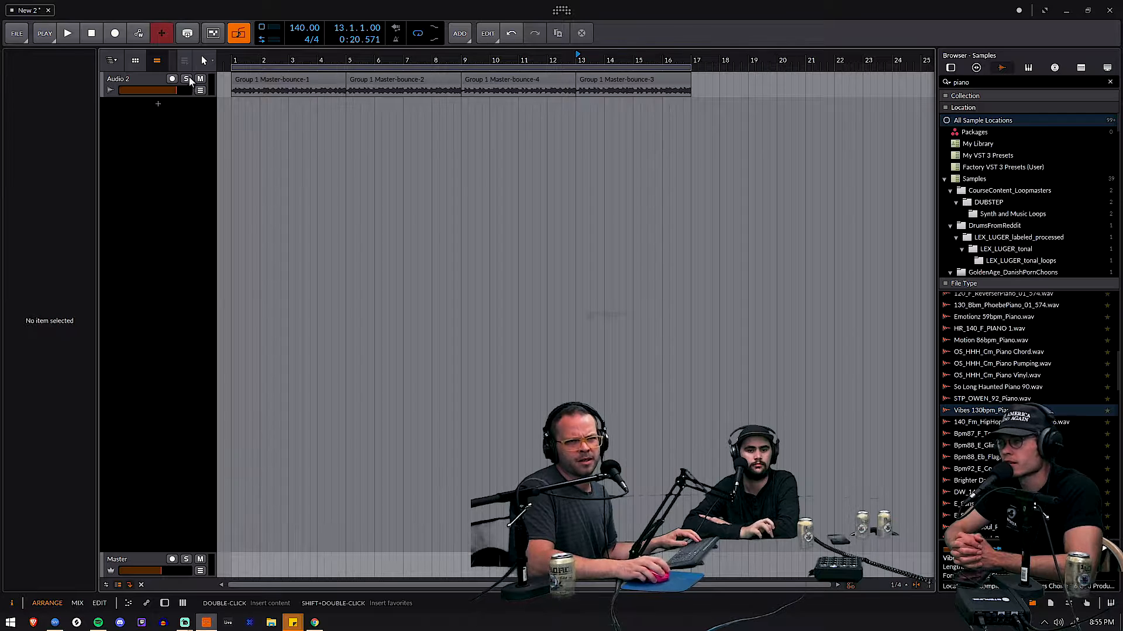
Step: Try consolidating the four Group 1 Master-bounce clips on the Audio 2 track into a single clip
double_click(132, 77)
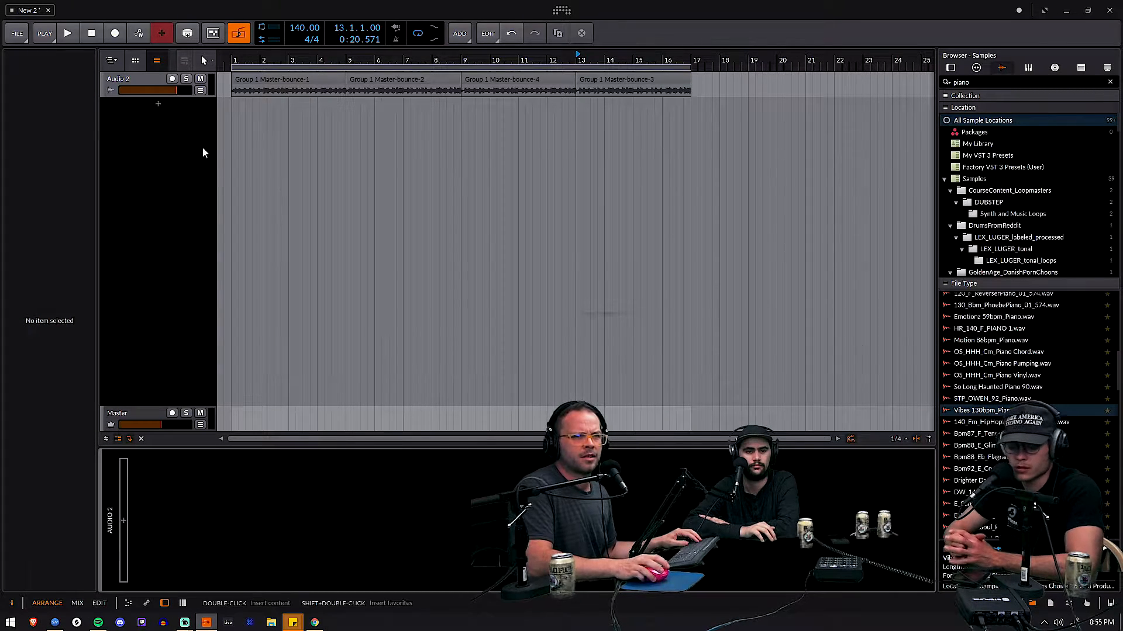
left_click(249, 79)
left_click(644, 81, "shift")
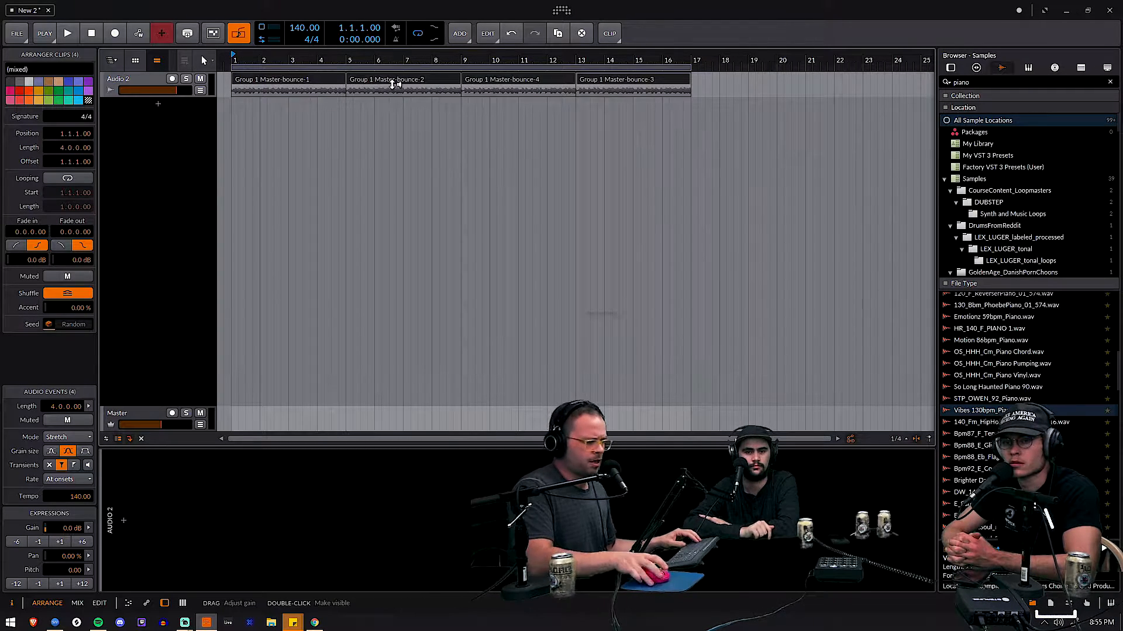
key("ctrl+j")
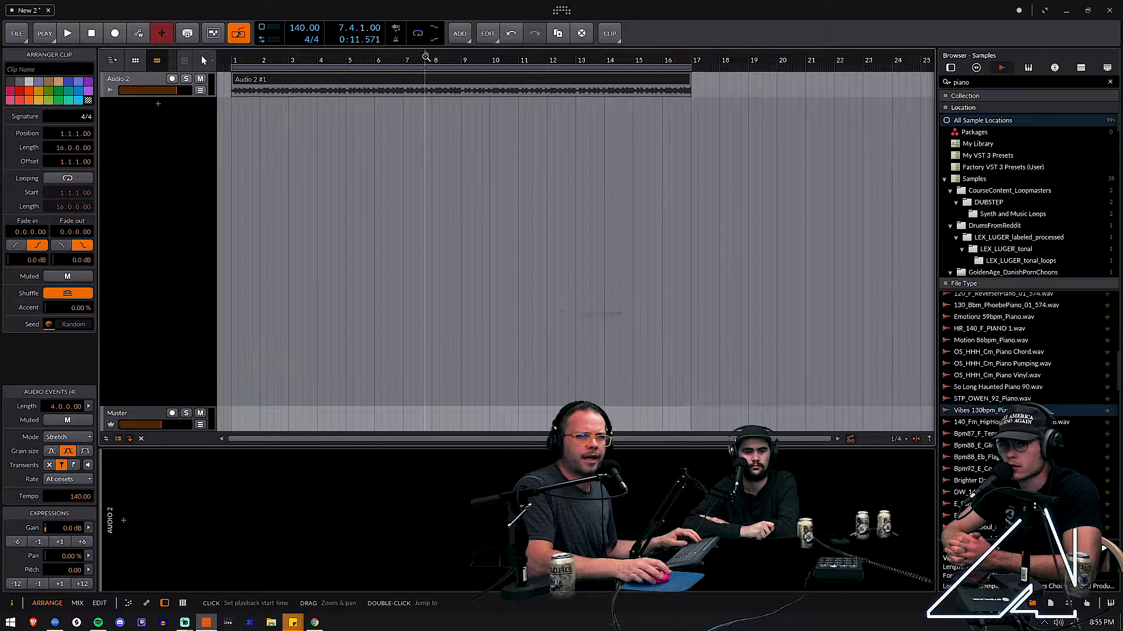
Step: Return the playback start to bar 1 and undo the consolidation of the bounced clips
left_click_drag(426, 56, 425, 63)
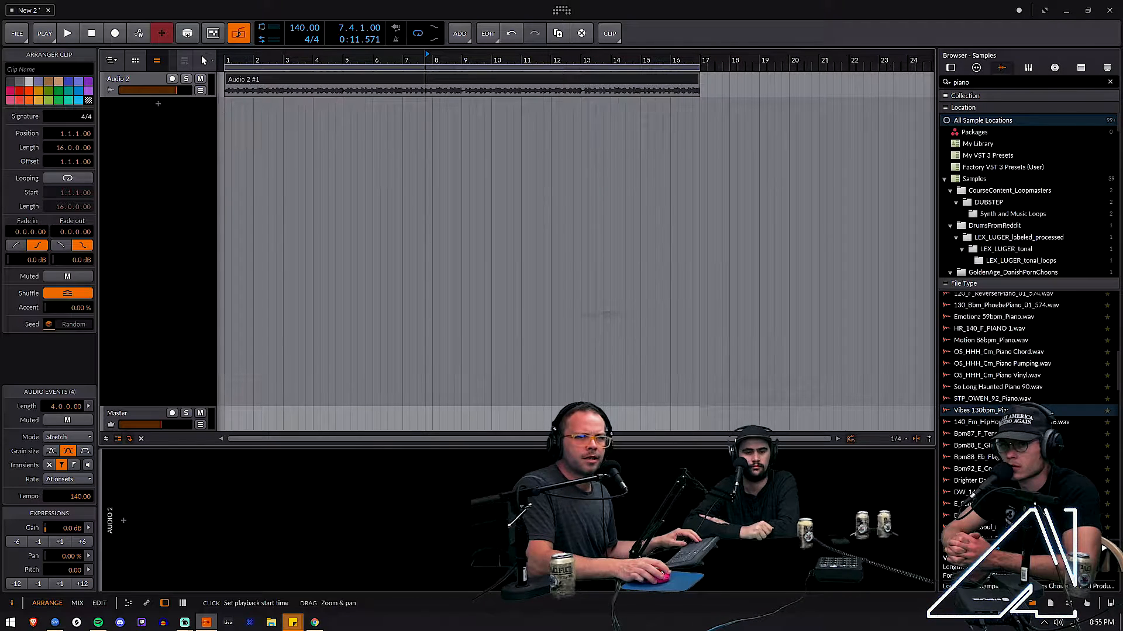
key("Home")
right_click(423, 79)
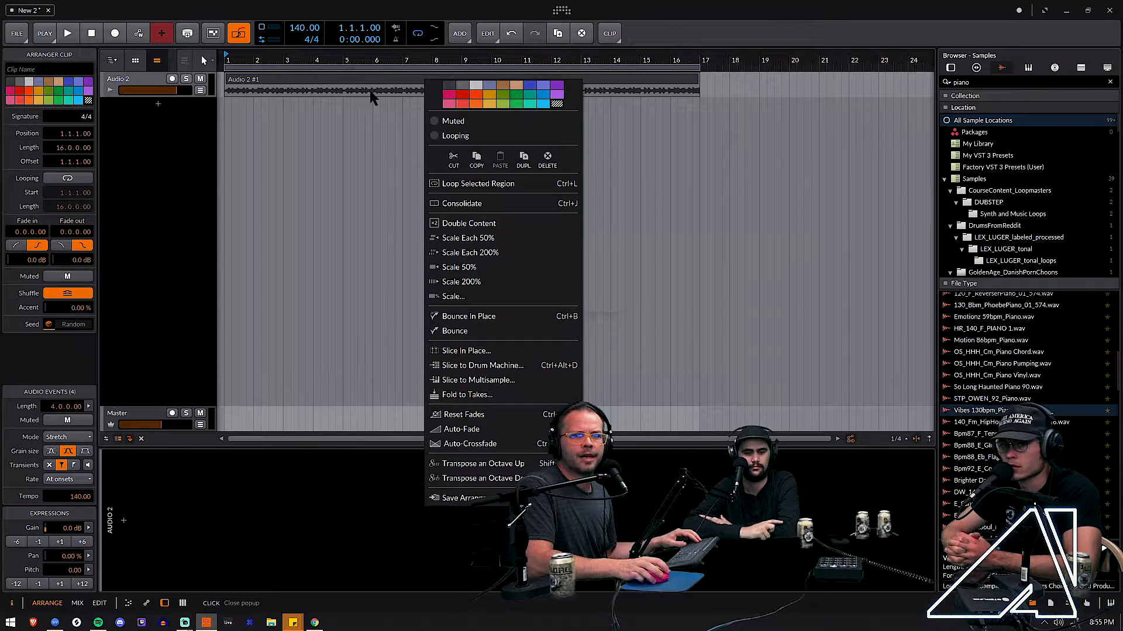
left_click(387, 78)
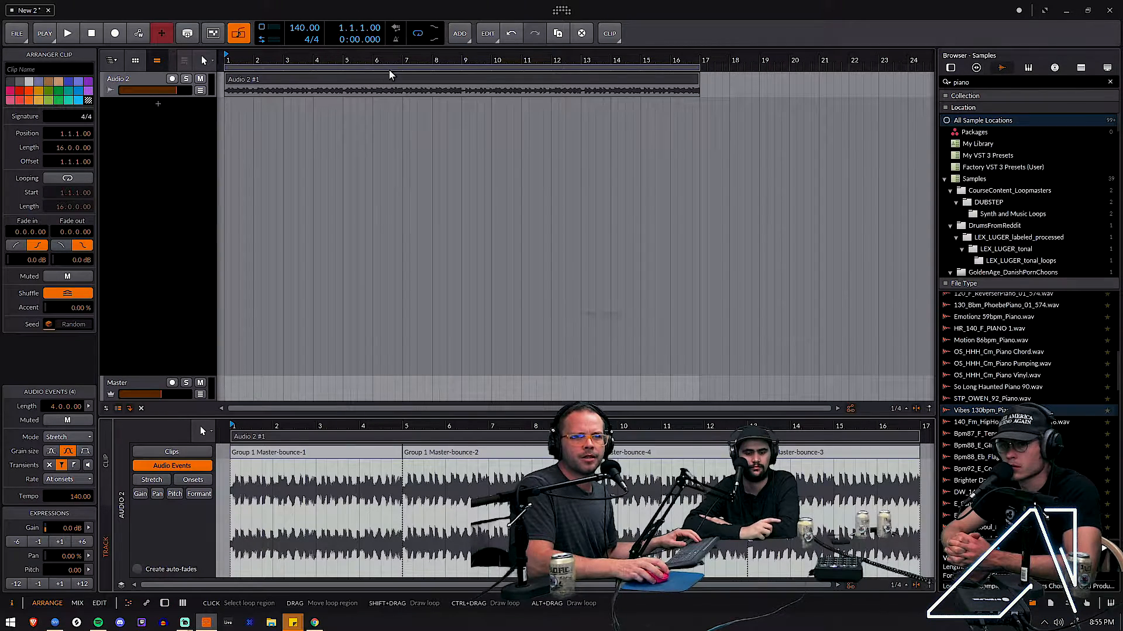
right_click(388, 78)
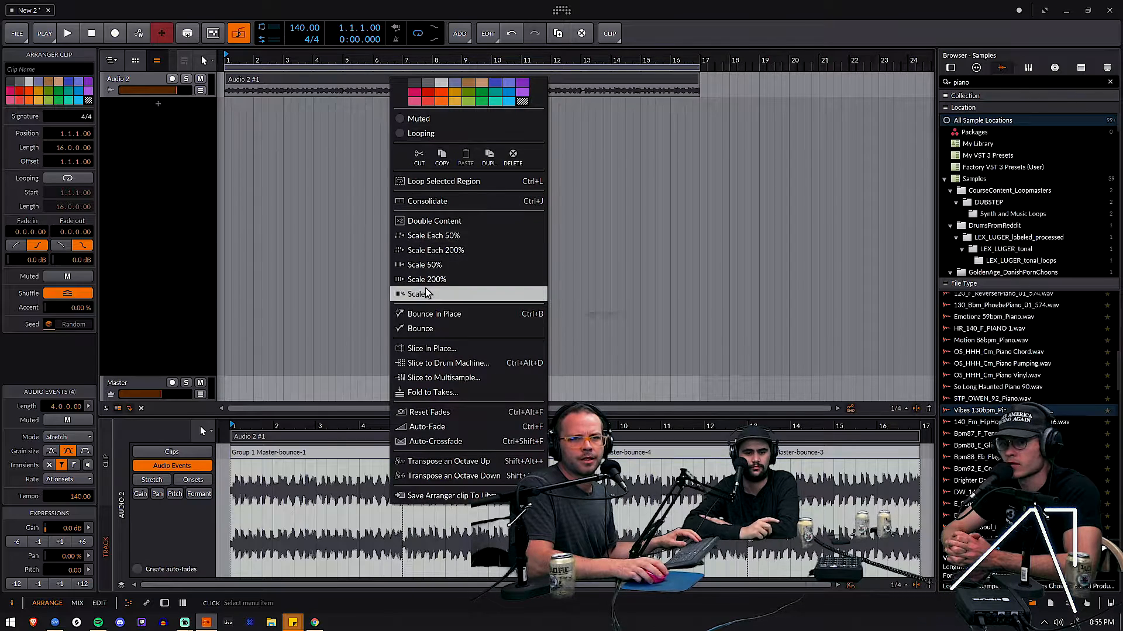
left_click(340, 82)
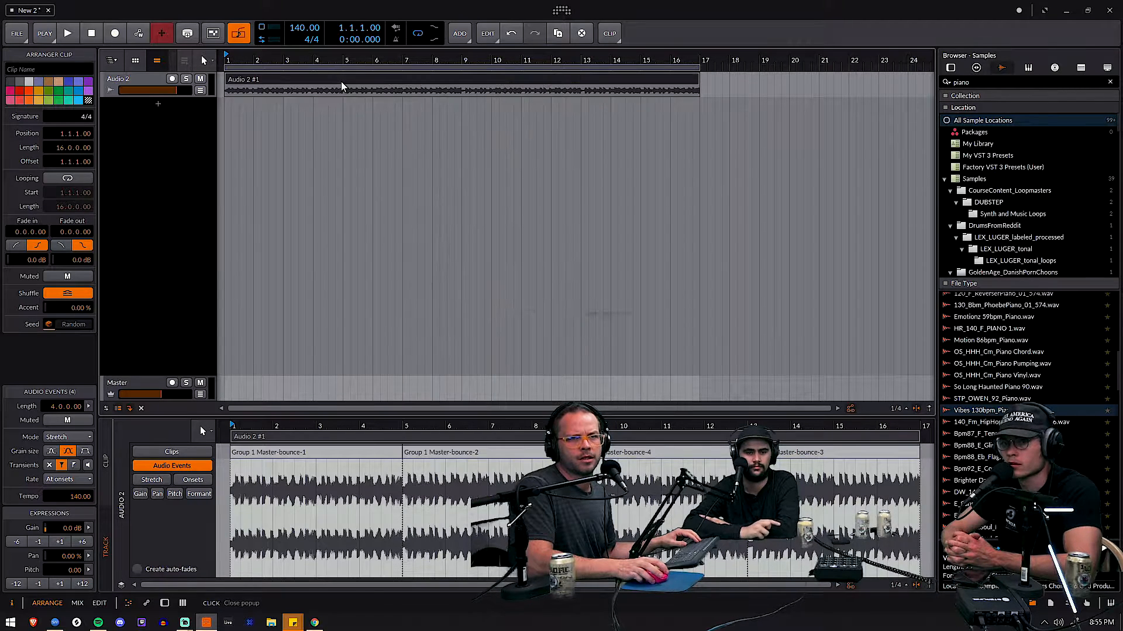
key("ctrl+z")
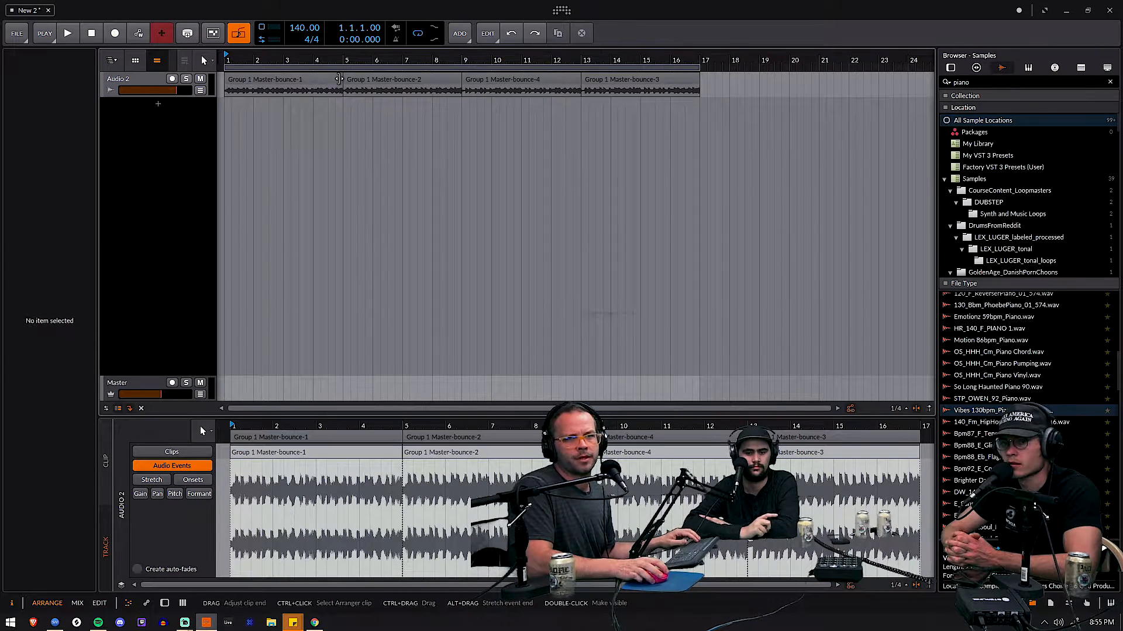
Step: Consolidate the four Group 1 Master-bounce clips on the Audio 2 track into a single clip spanning bars 1 to 17
left_click(339, 82)
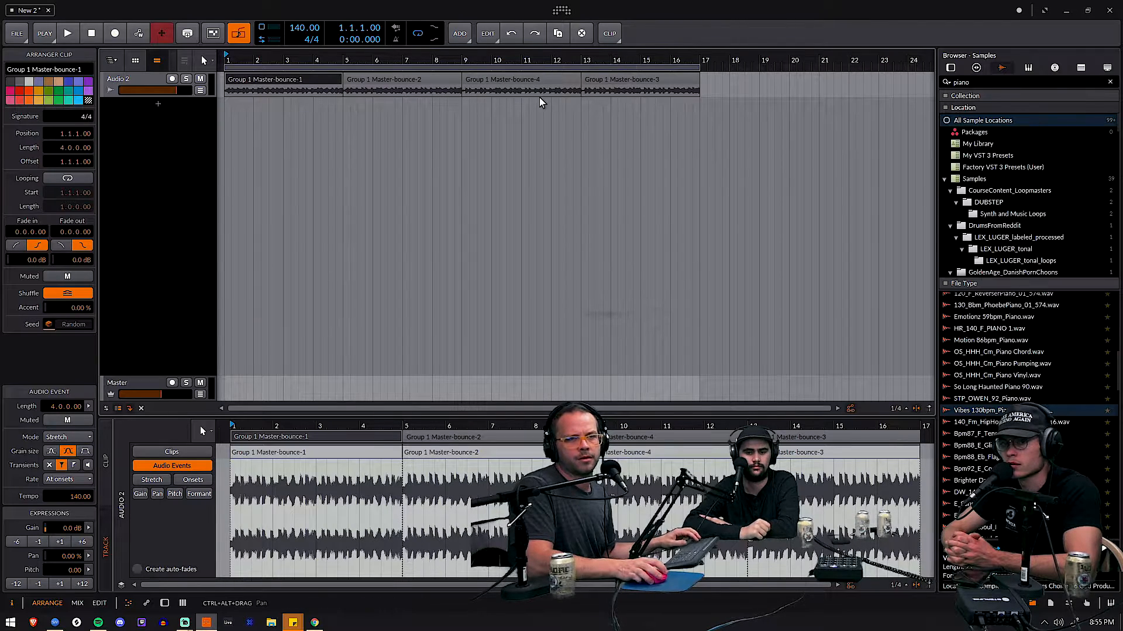
key("ctrl+shift+z")
key("ctrl+z")
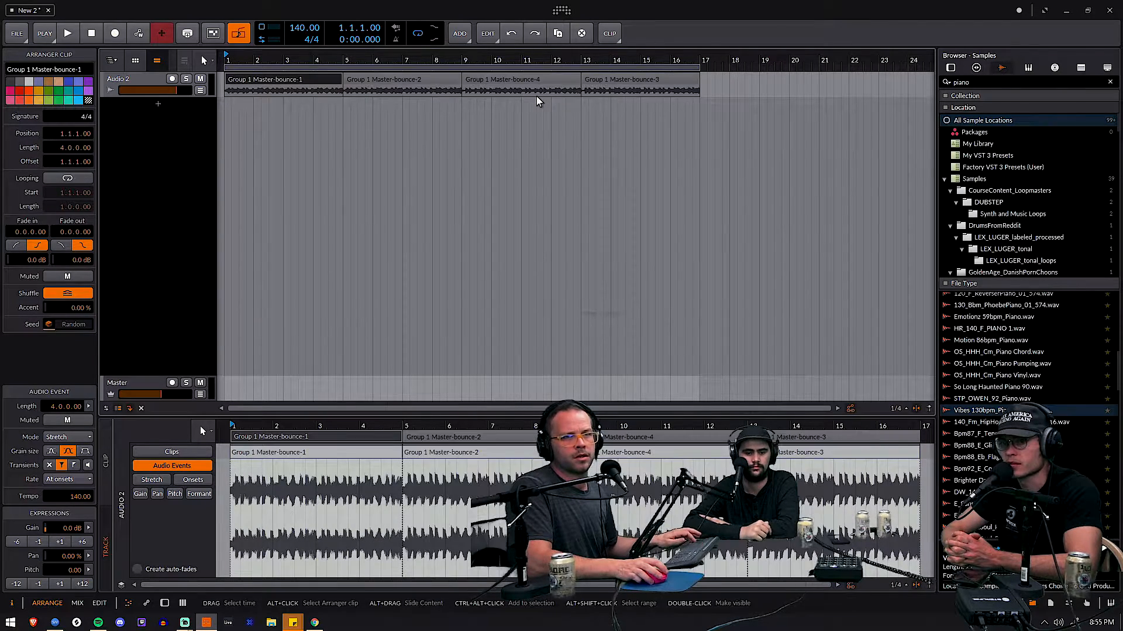
left_click(646, 86, "shift")
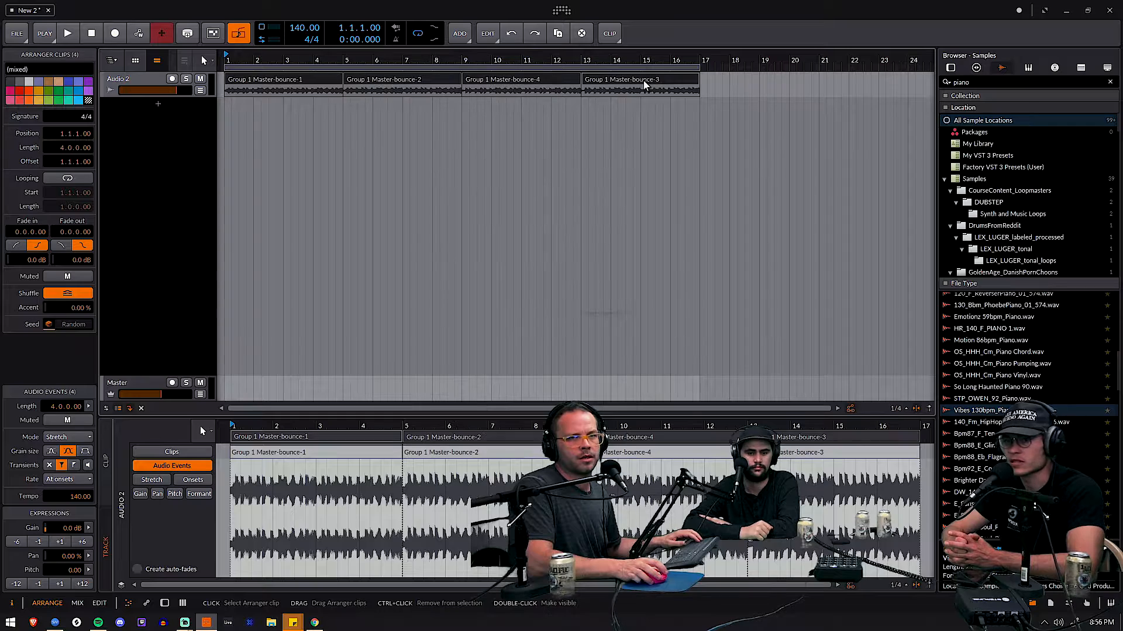
key("ctrl+j")
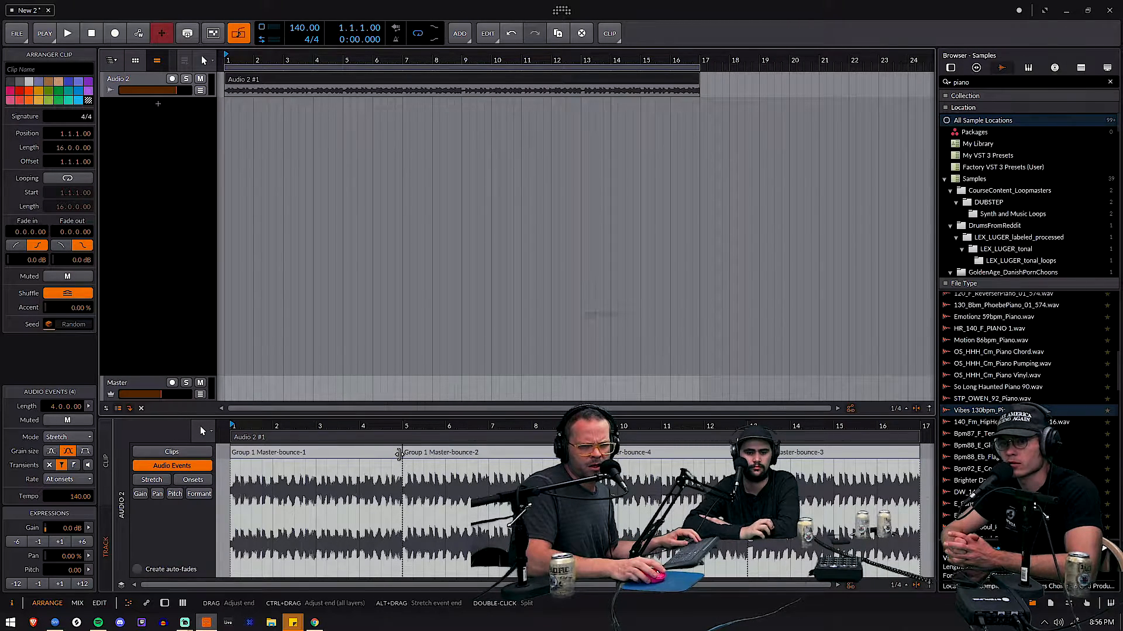
left_click_drag(401, 457, 523, 476)
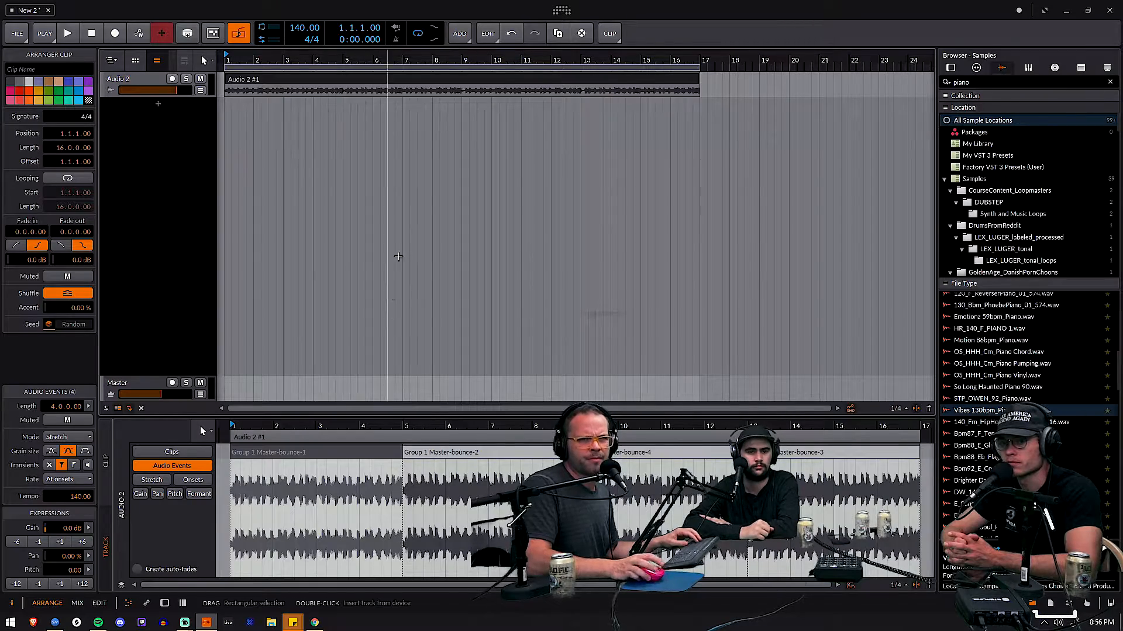
Step: Bounce the consolidated clip to a new track, pre-fader at 32-bit floating-point, and delete the original Audio 2 track
right_click(433, 85)
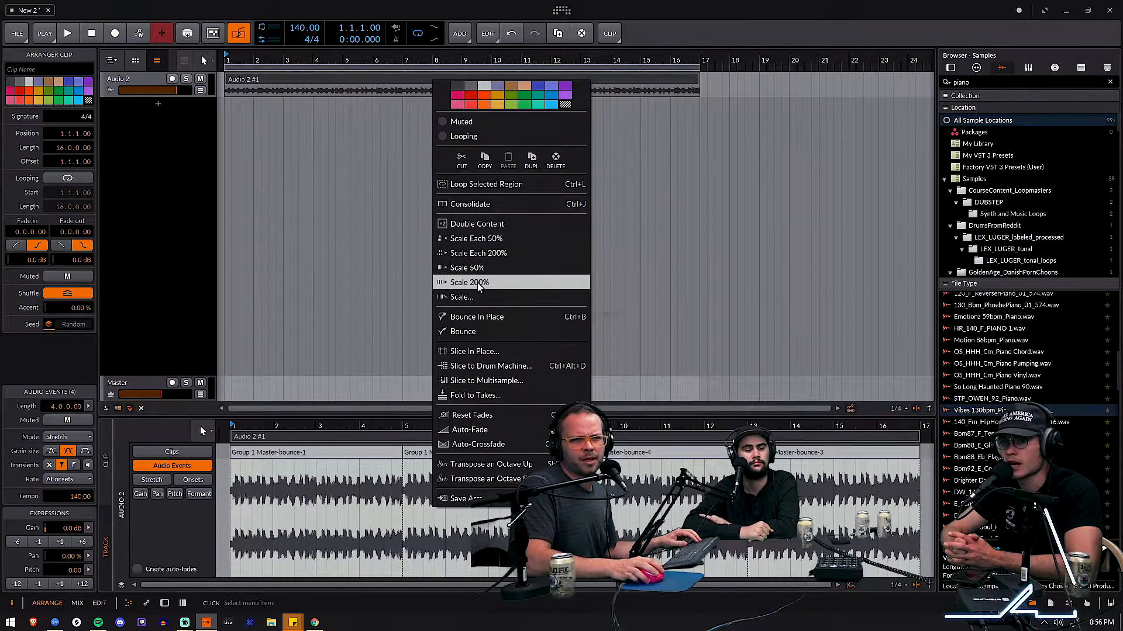
left_click(474, 334)
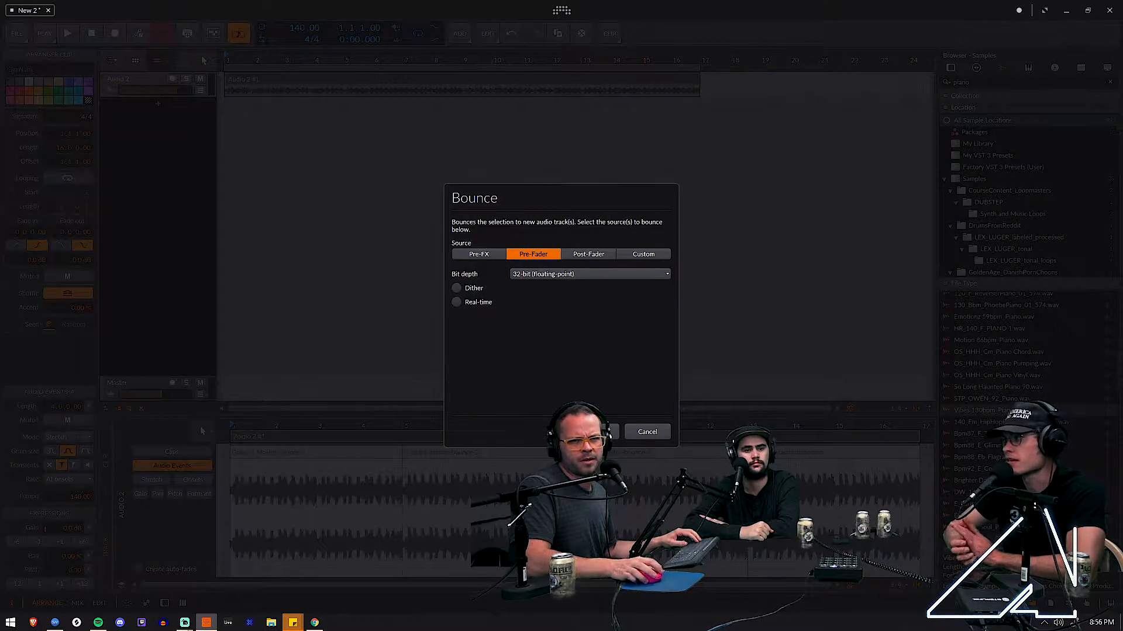
left_click(595, 429)
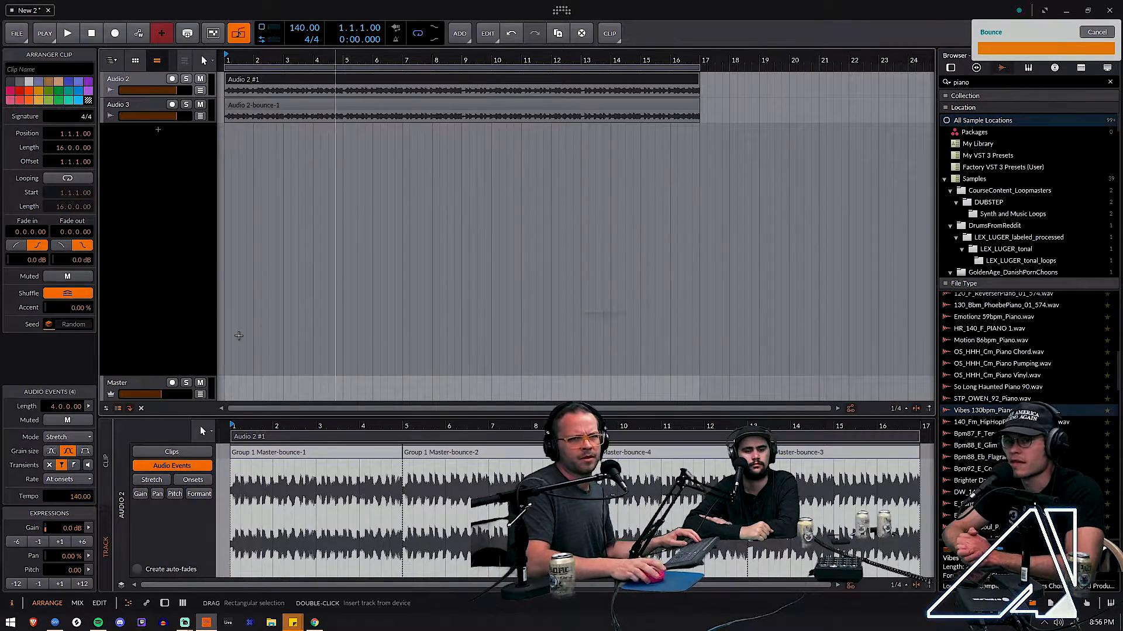
left_click(134, 82)
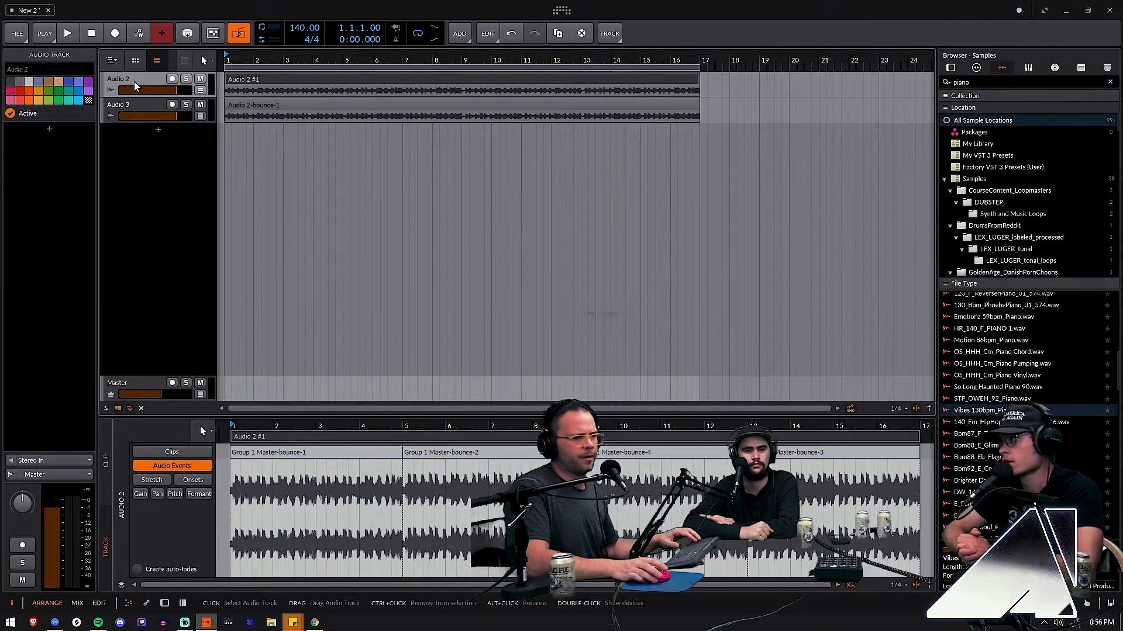
key("Delete")
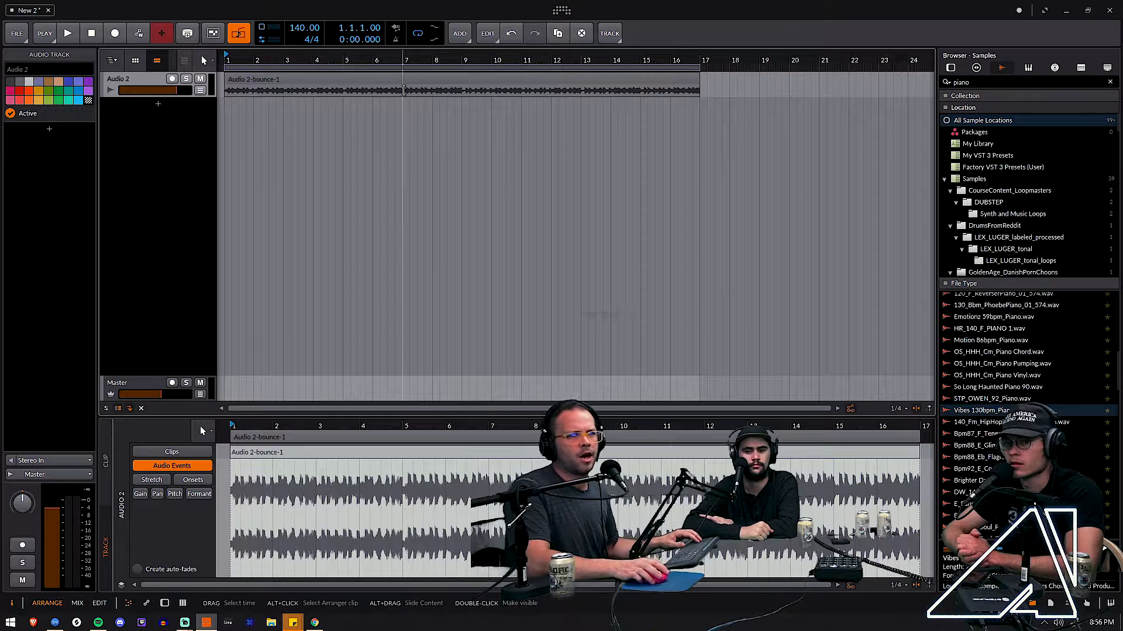
Step: Play the start of the bounced clip and show the track's device chain
left_click(459, 87)
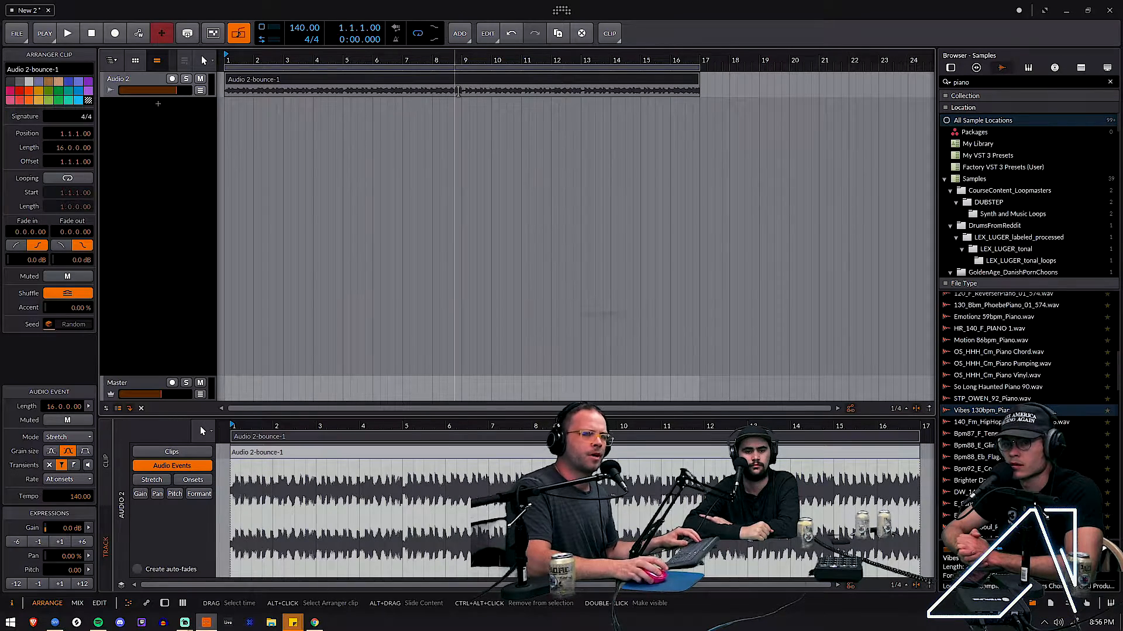
key("space")
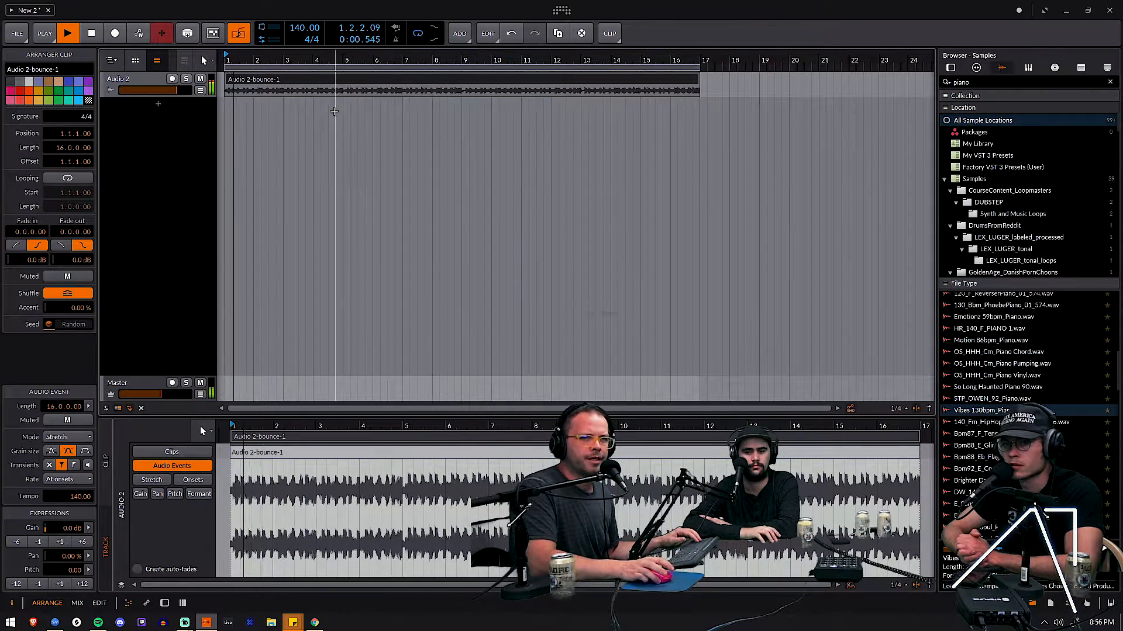
key("space")
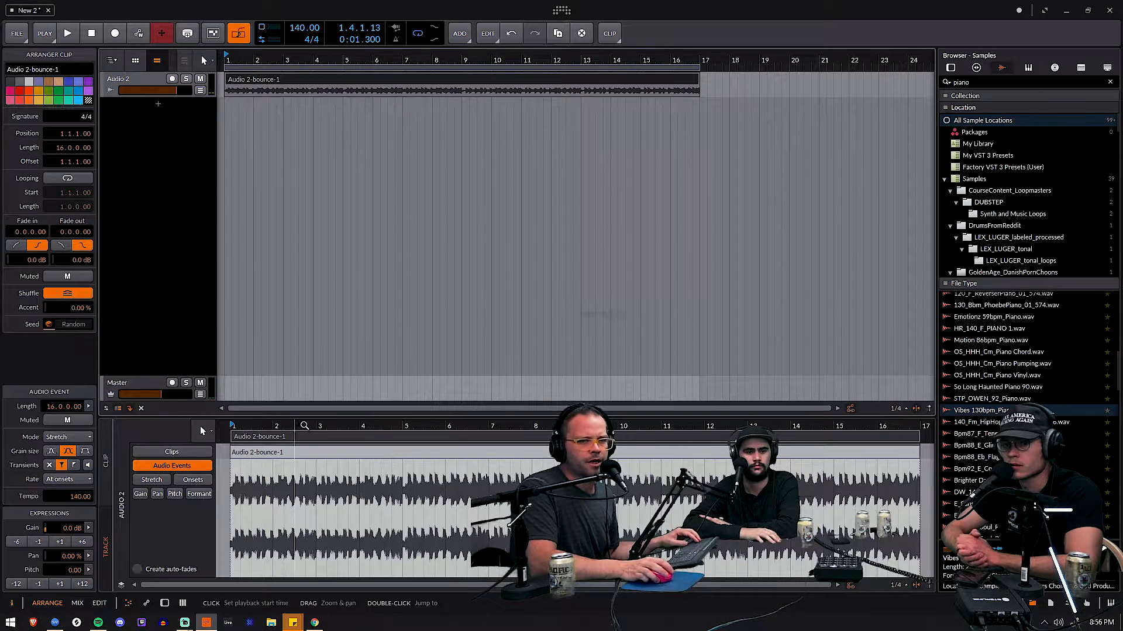
left_click(145, 147)
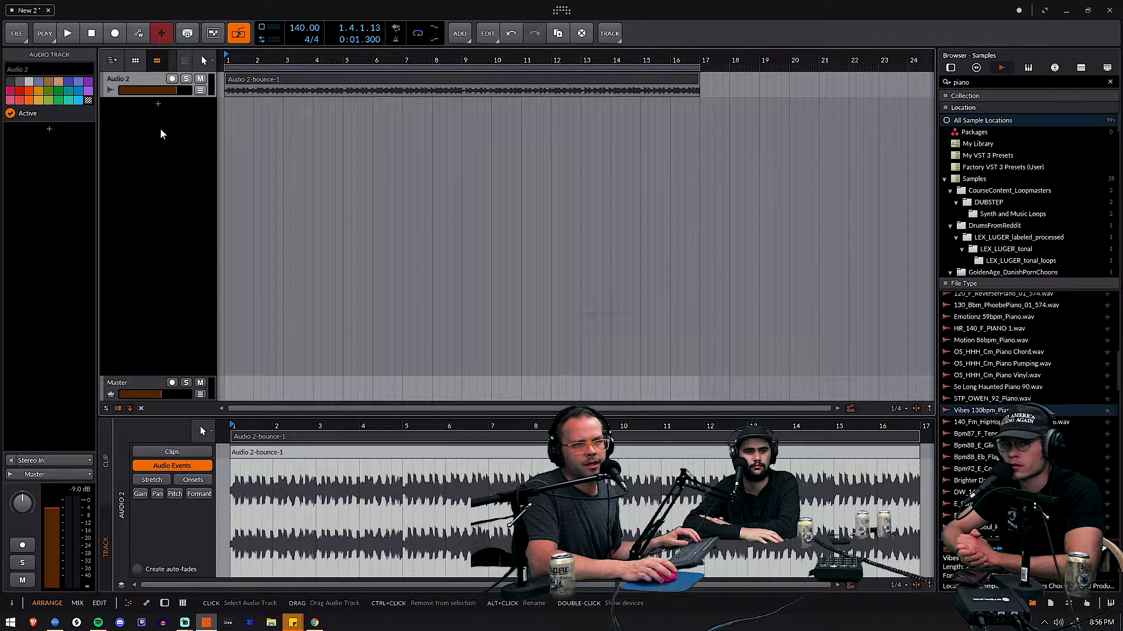
key("d")
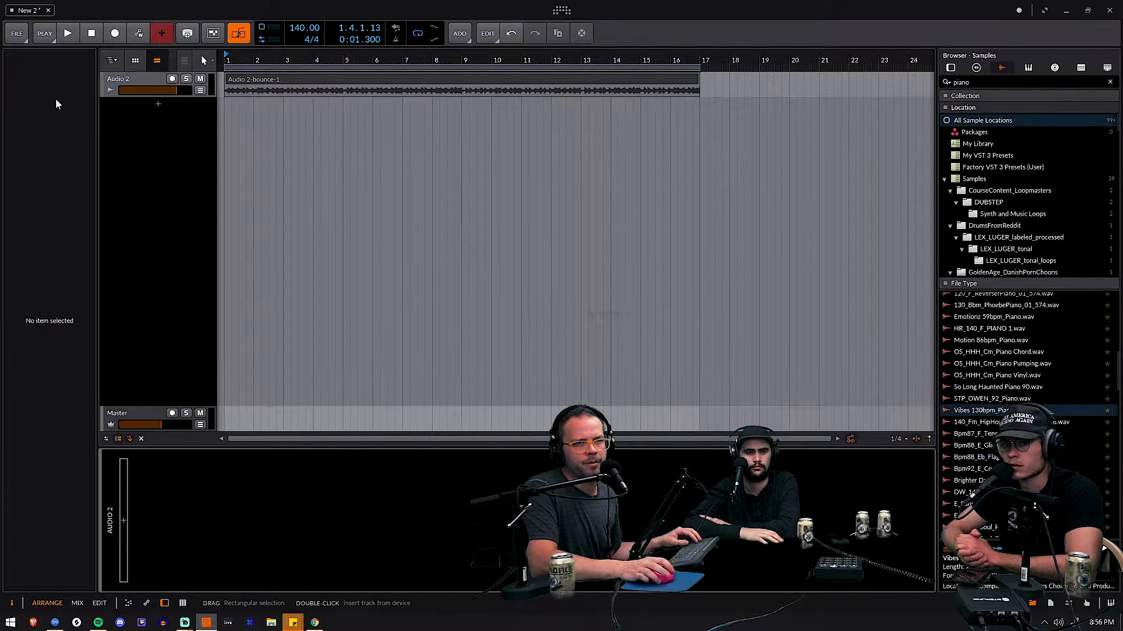
Step: Duplicate the 16-bar bounced clip so the copy starts at bar 17
double_click(139, 78)
left_click(380, 79)
key("ctrl+d")
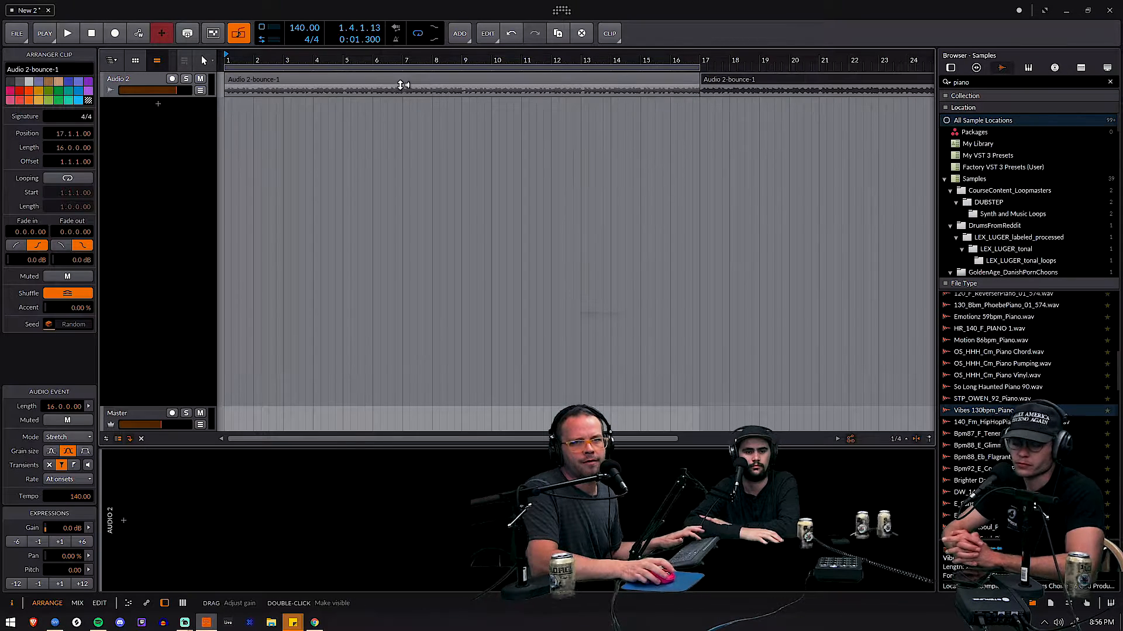
Step: Scale the audio event of the clip at bar 17 to 200% and set its stretching mode to Repitch, playing the result
double_click(822, 79)
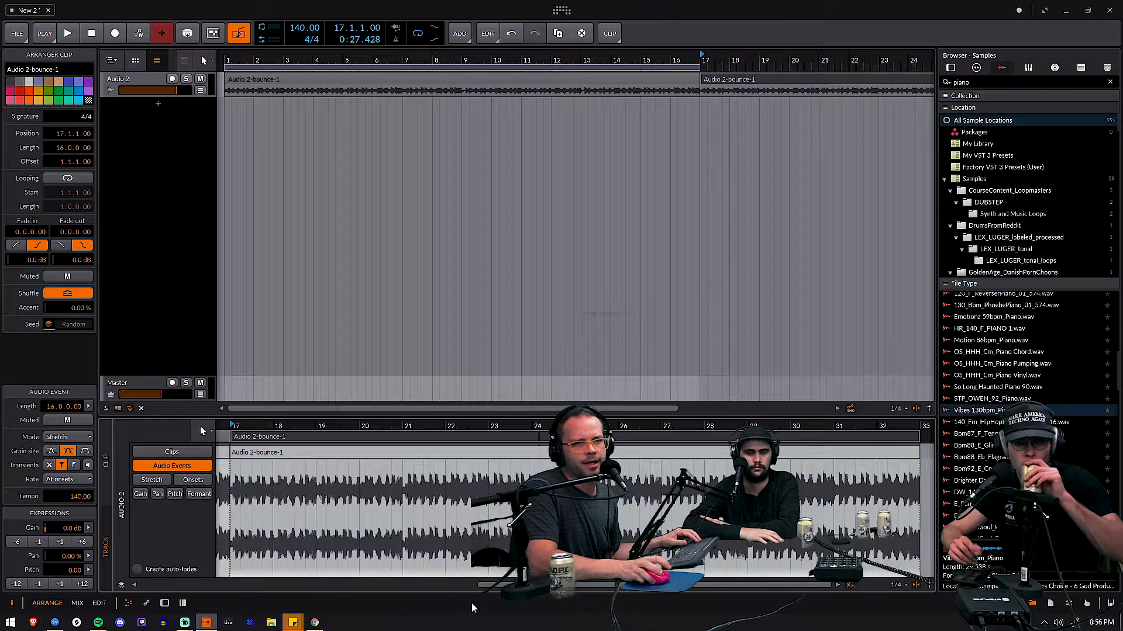
left_click(399, 448)
right_click(399, 448)
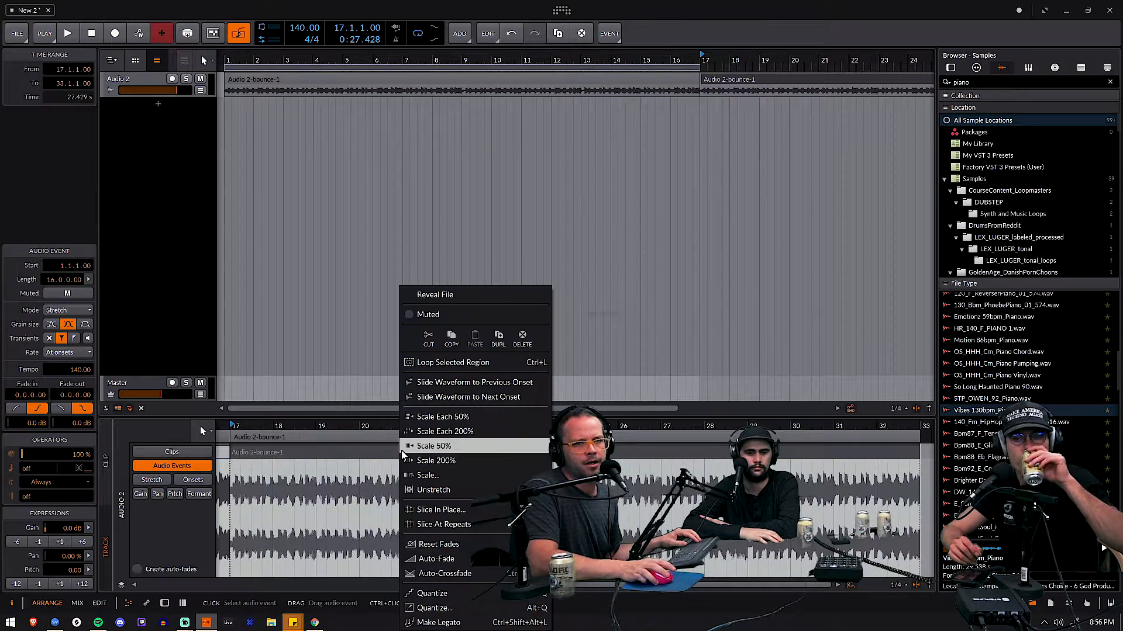
left_click(447, 463)
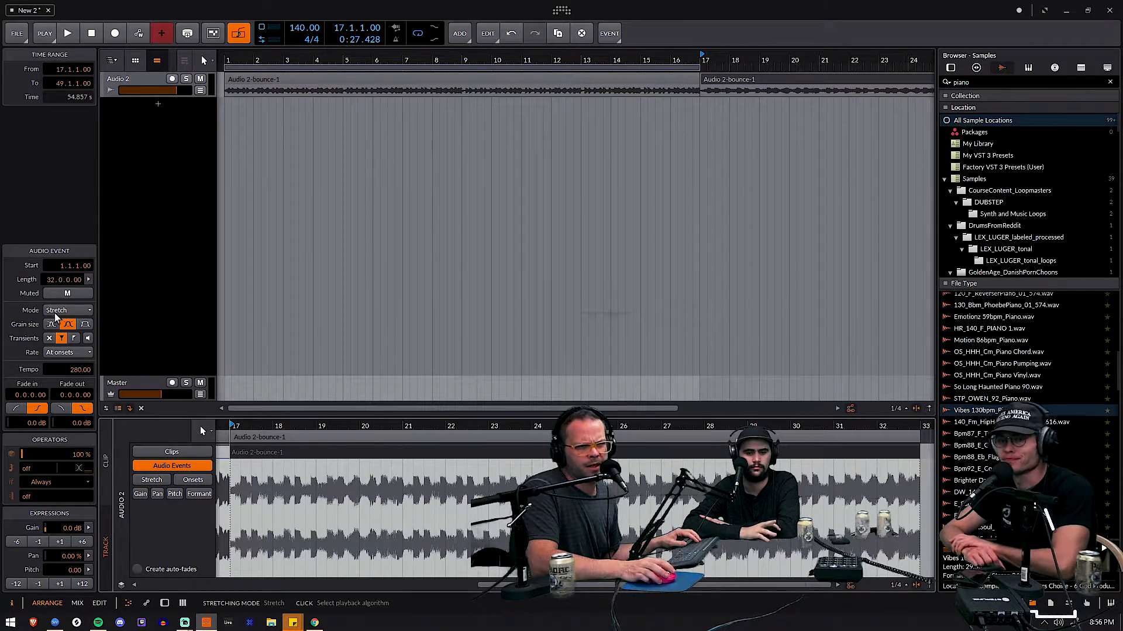
left_click(85, 311)
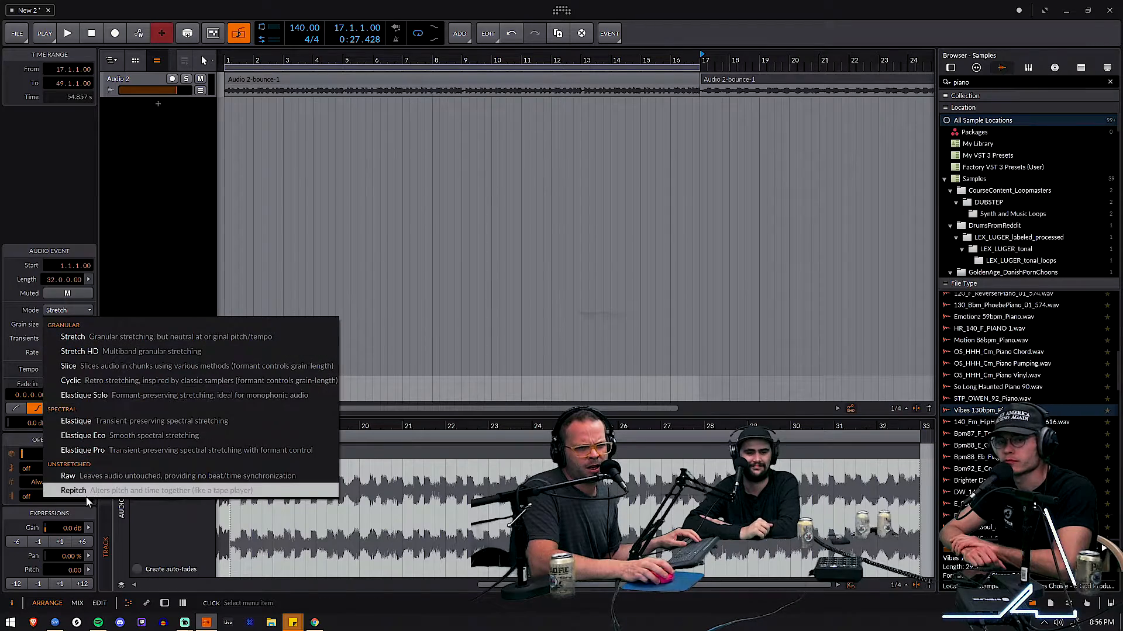
left_click(86, 497)
key("space")
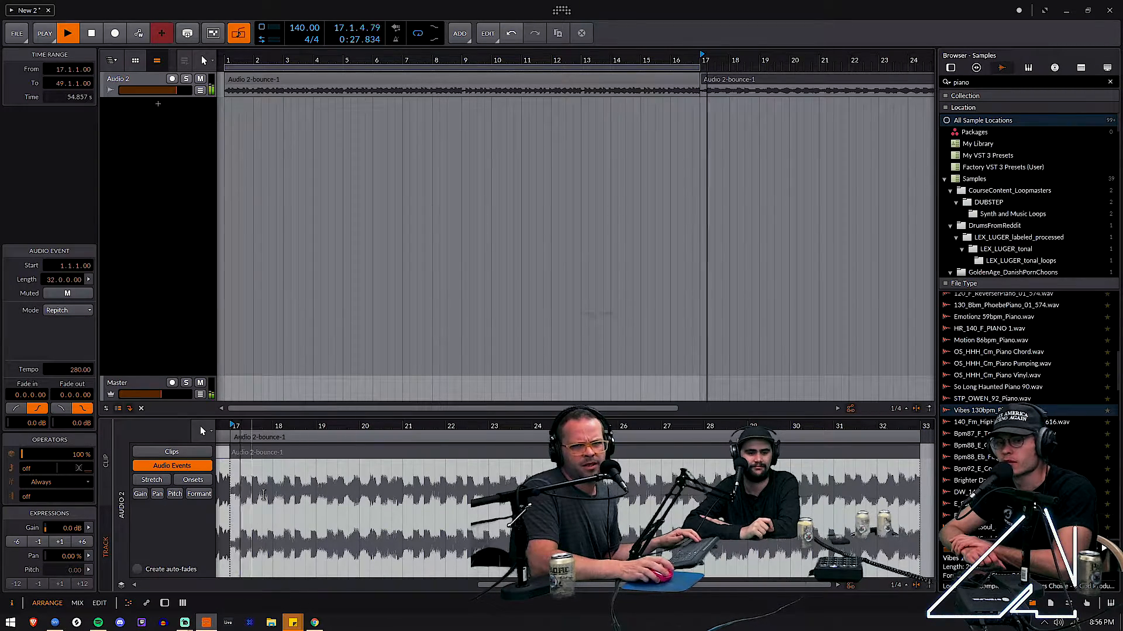
Step: Extend the half-speed clip at bar 17 to a length of 32 bars and play it from bar 33
left_click_drag(768, 61, 458, 60)
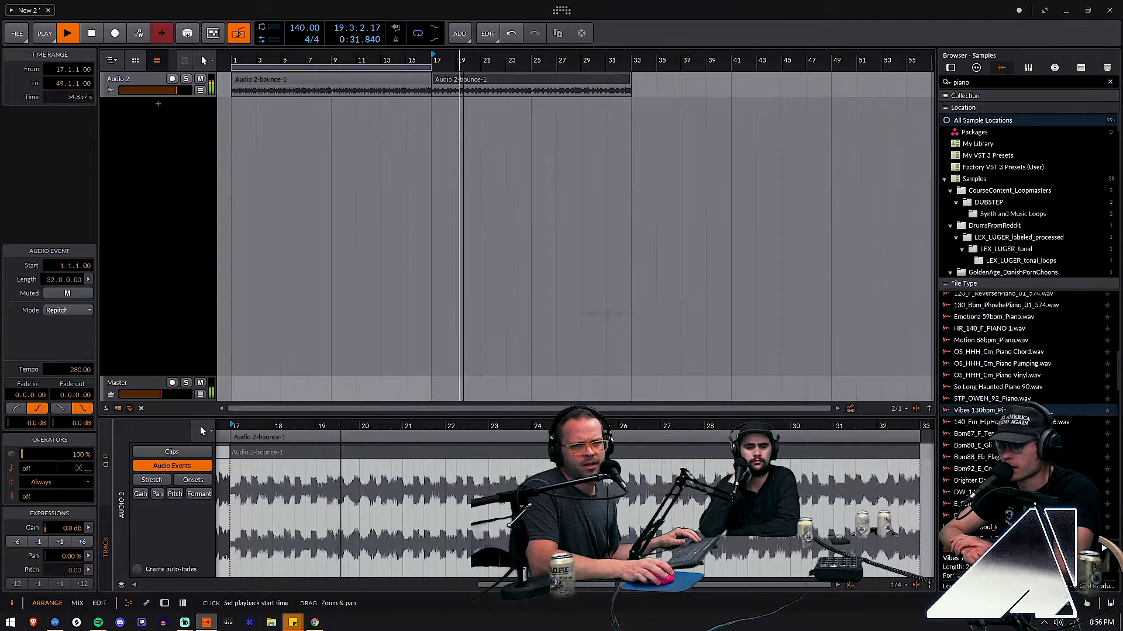
left_click(552, 82)
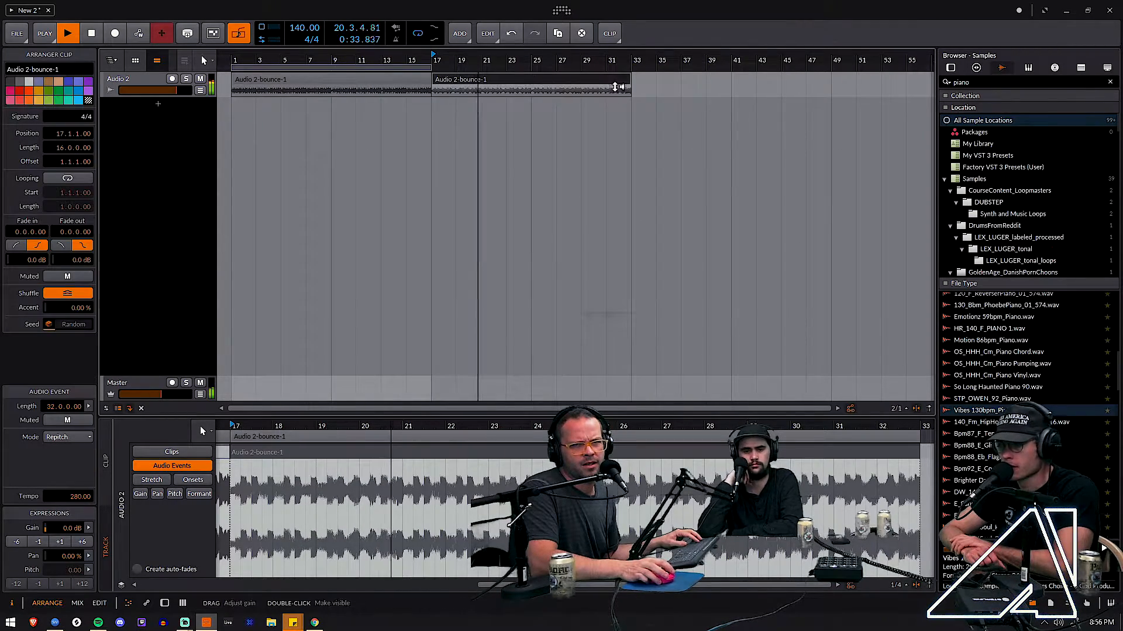
left_click_drag(629, 80, 829, 113)
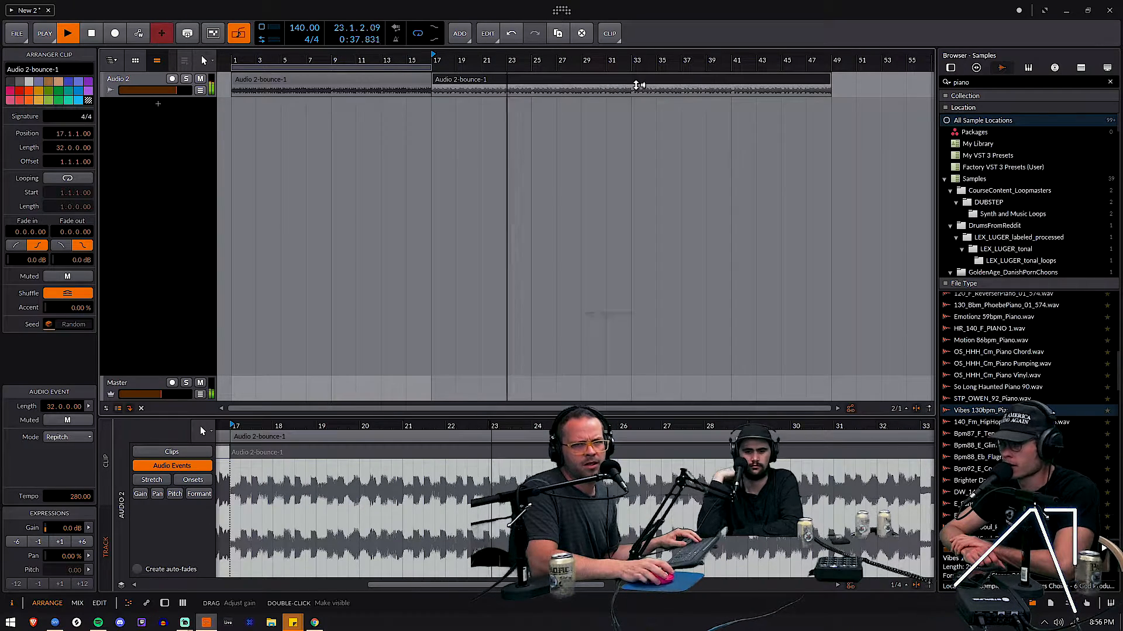
left_click(633, 93)
key("space")
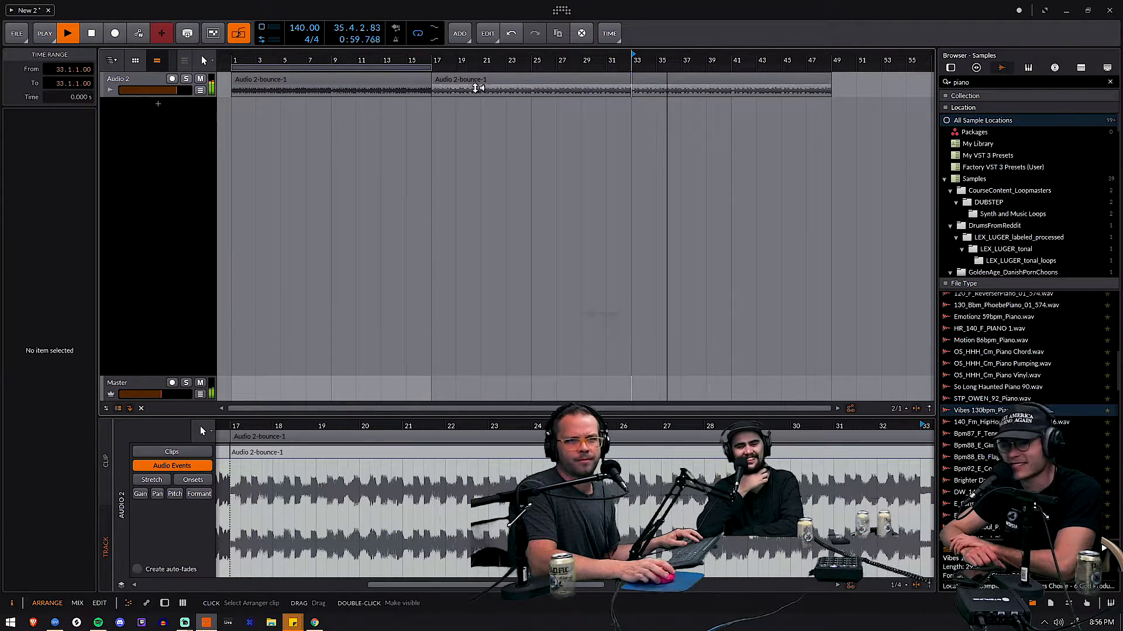
Step: Copy the original 16-bar clip to bar 49 and scale the copy's audio event to 50%
left_click_drag(345, 82, 830, 77)
key("space")
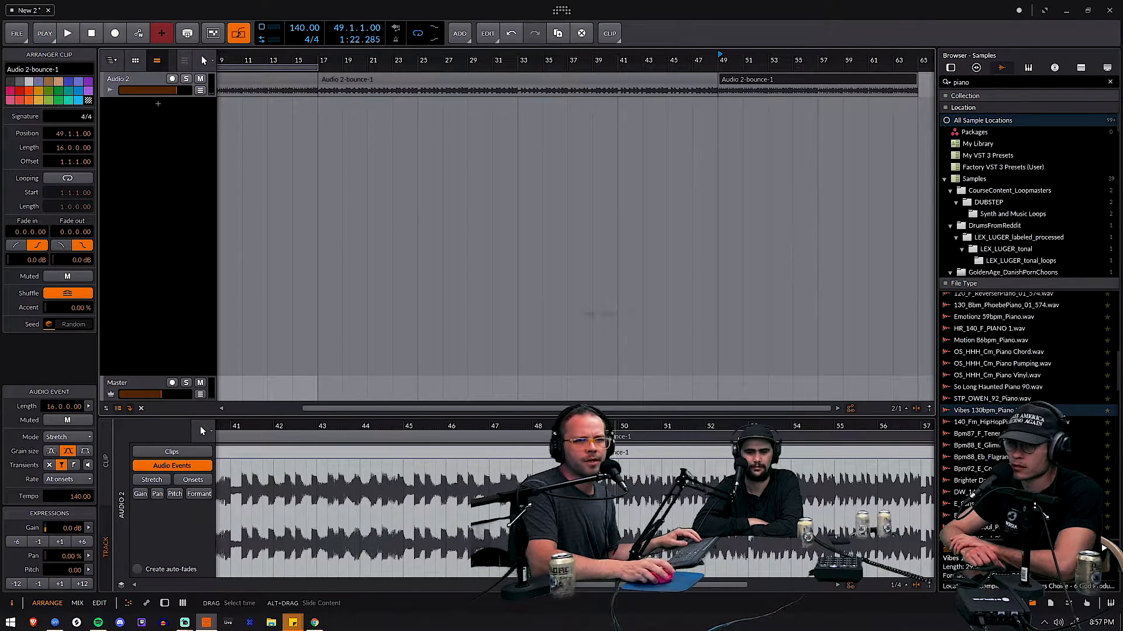
left_click(668, 453)
right_click(669, 454)
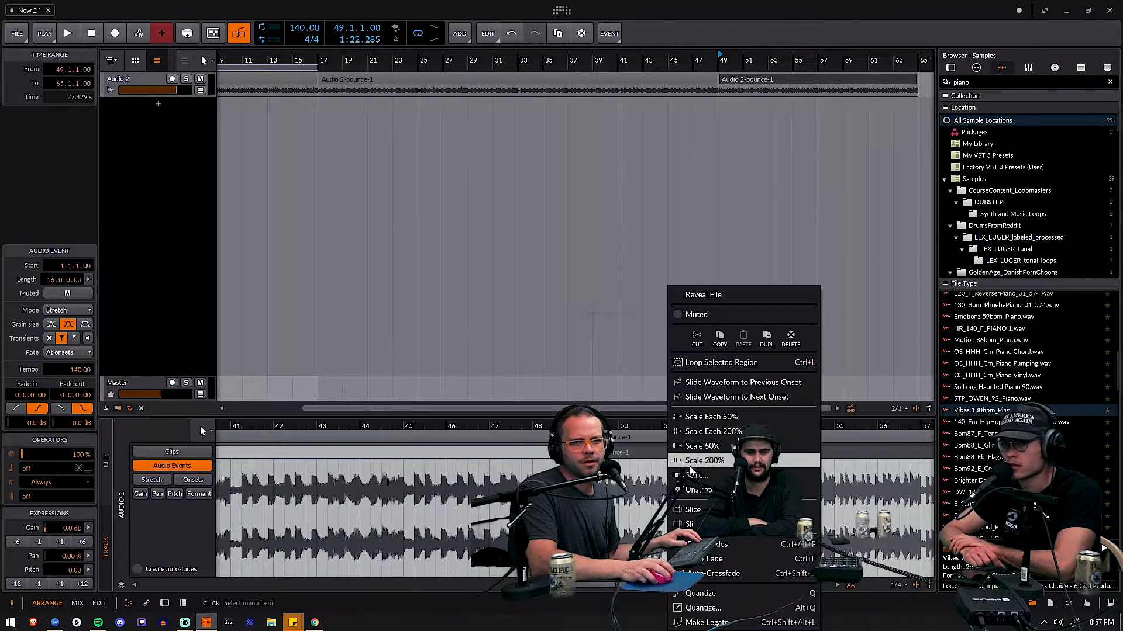
left_click(723, 449)
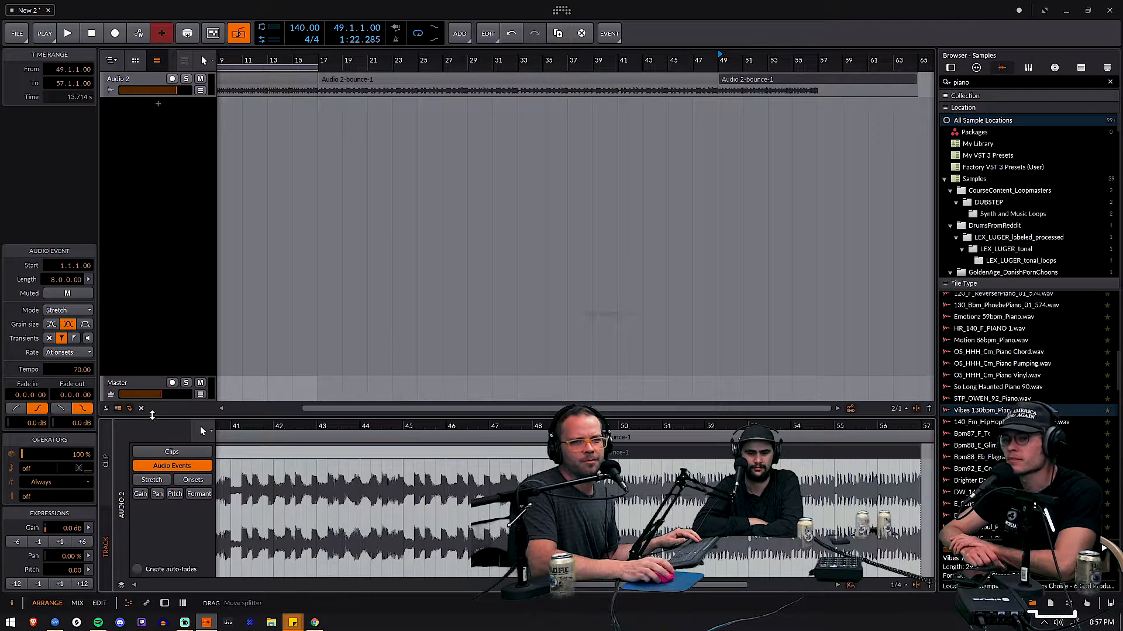
Step: Set the bar 49 audio event's stretching mode to Repitch and shorten its clip to 8 bars
left_click(60, 311)
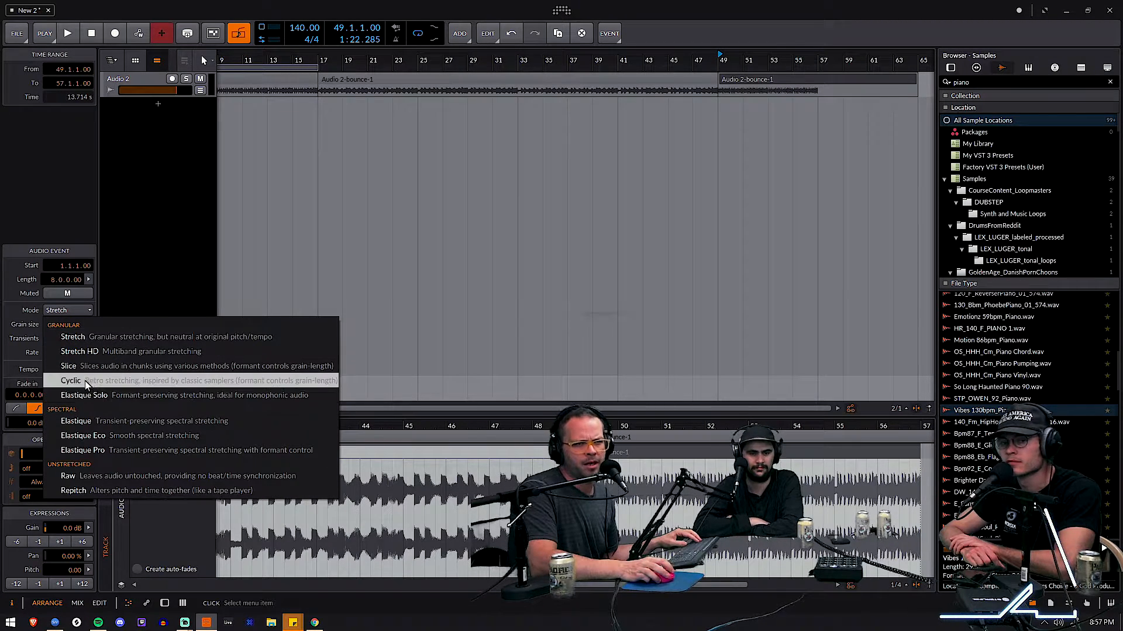
left_click(111, 492)
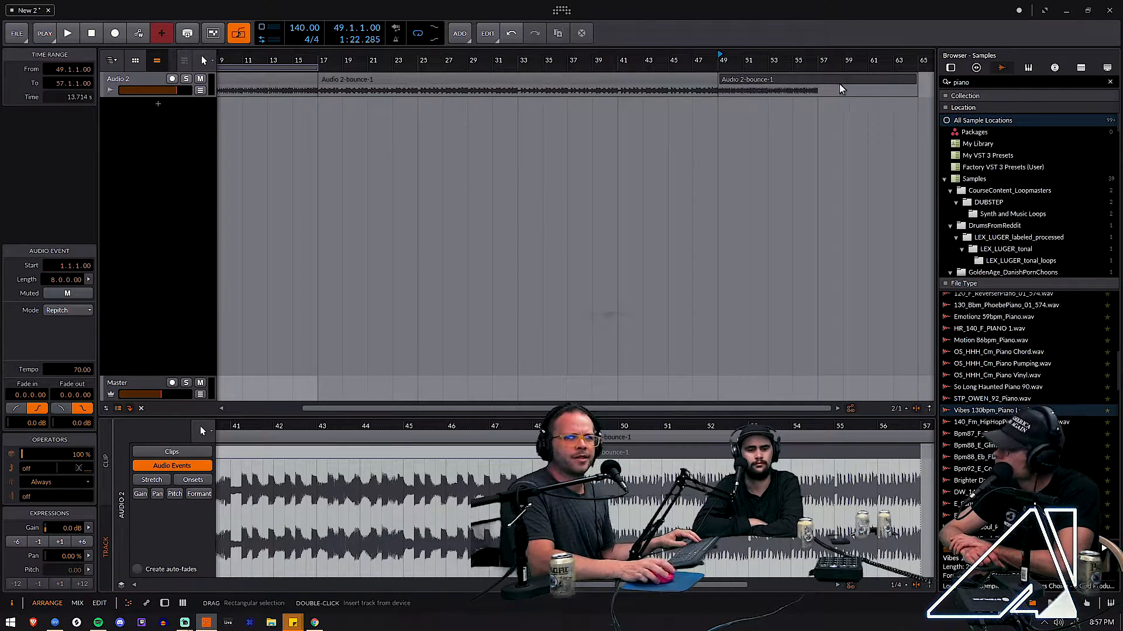
left_click_drag(909, 83, 821, 111)
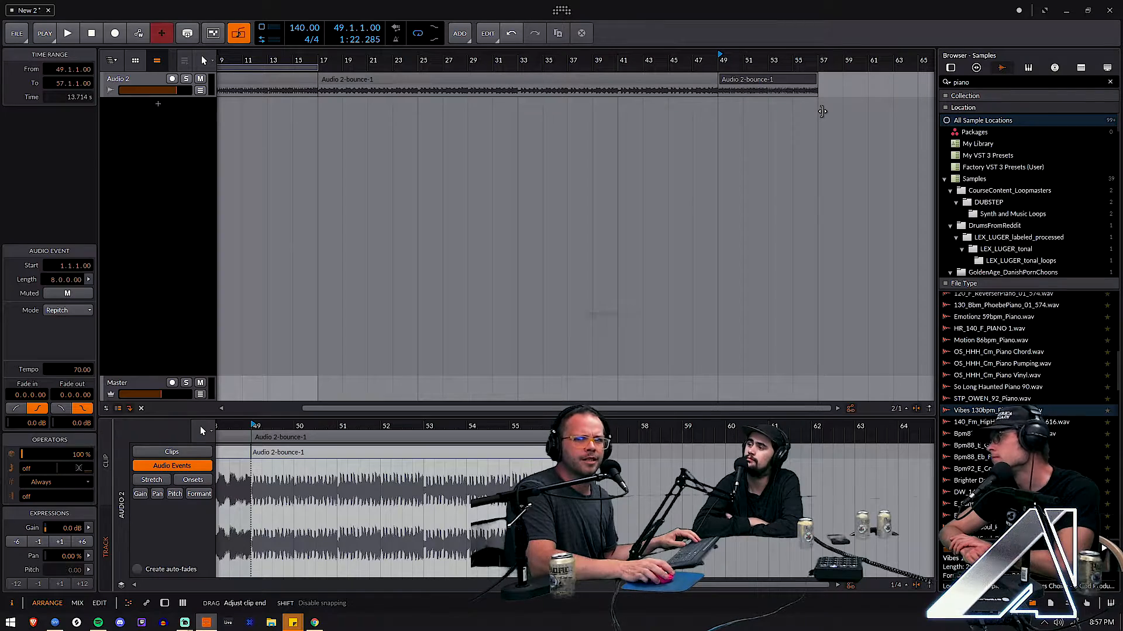
left_click(791, 84)
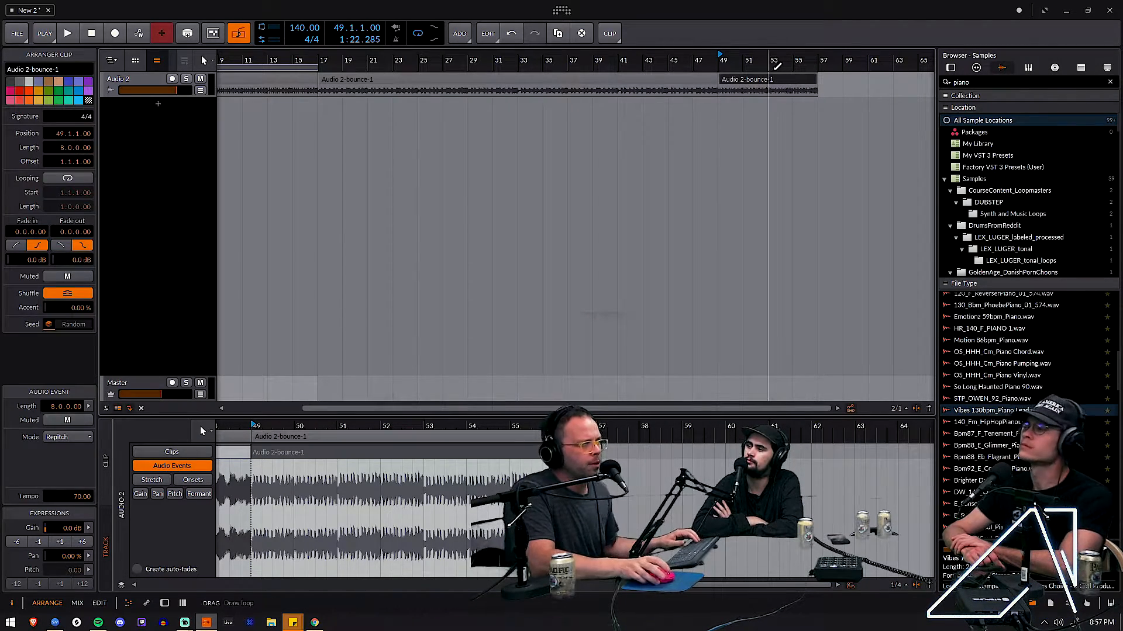
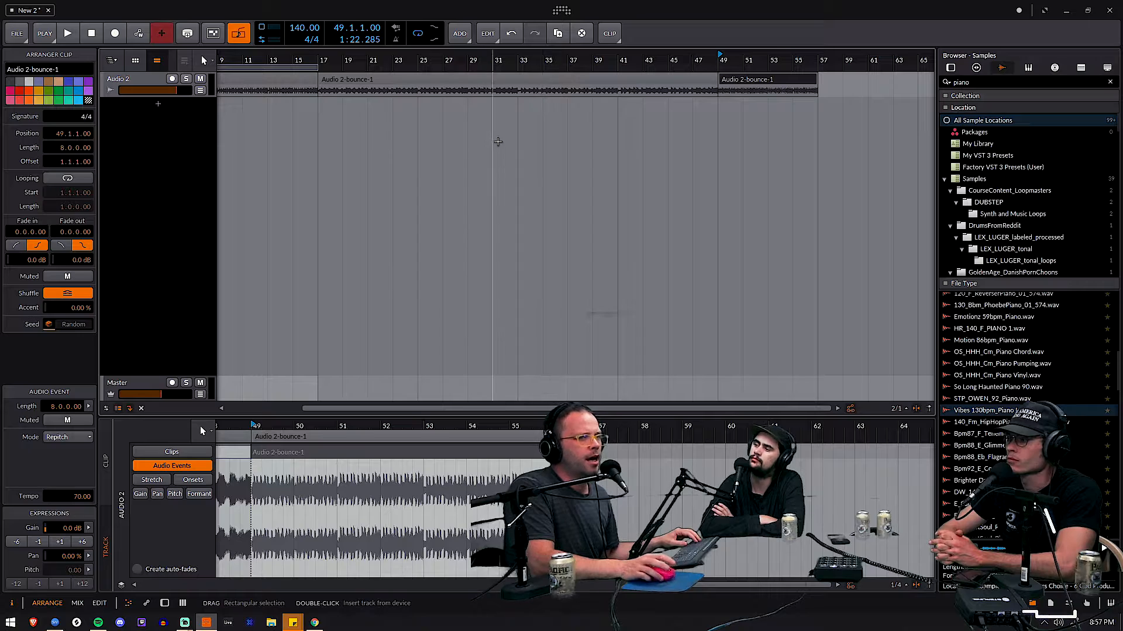
Step: Duplicate the 8-bar audio clip at bar 49 directly after itself on the Audio 2 track and play it back
left_click_drag(505, 59, 684, 50)
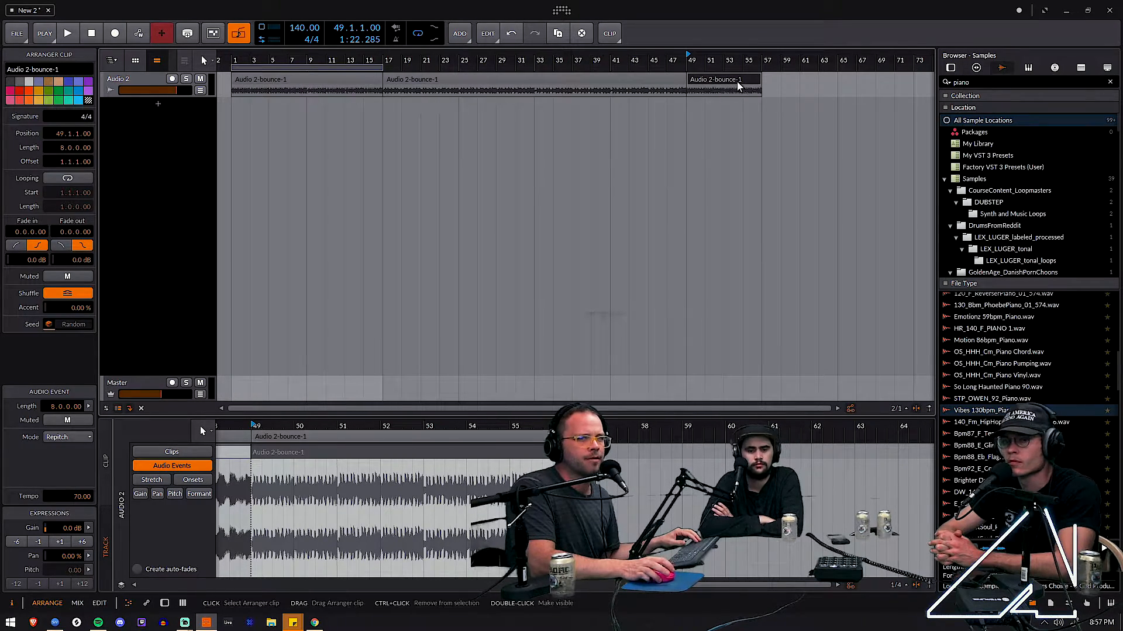
left_click(738, 83)
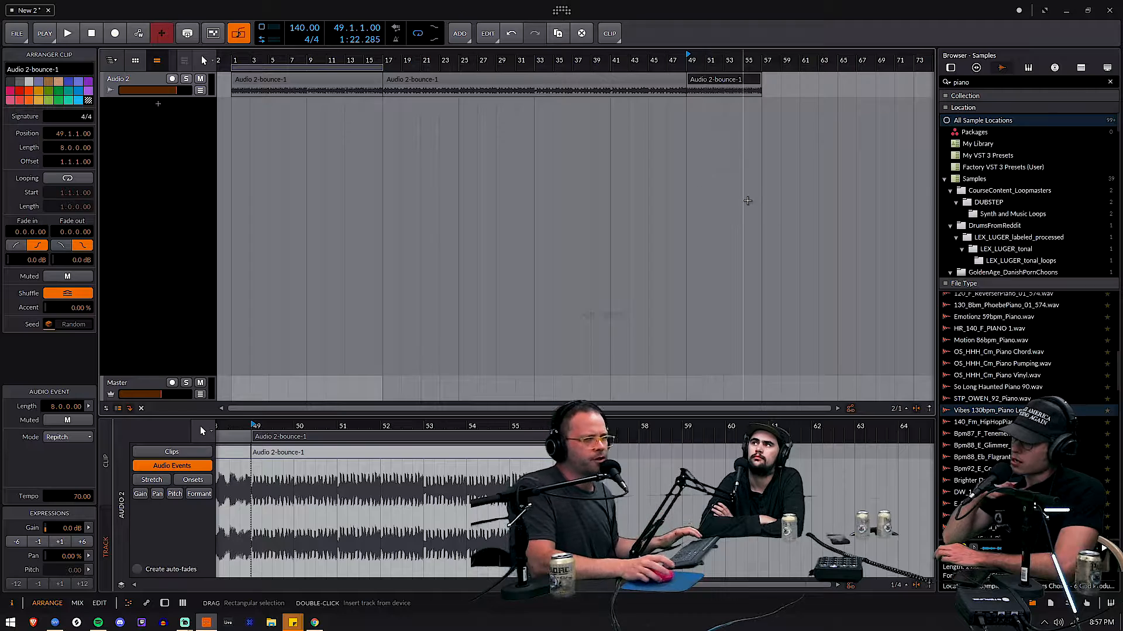
key("ctrl+d")
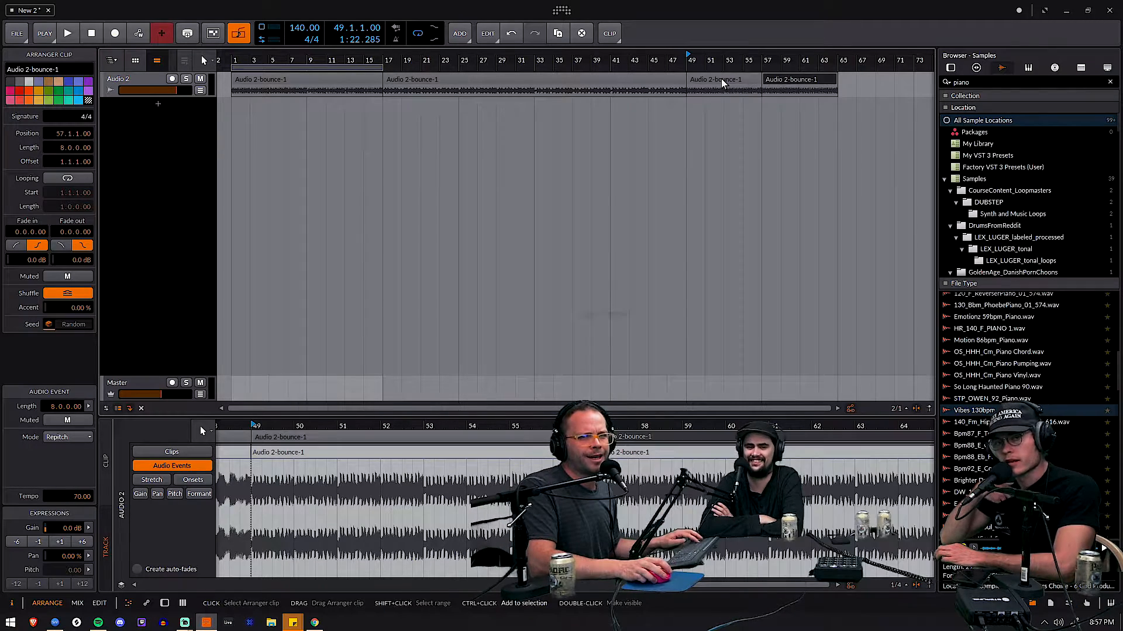
key("space")
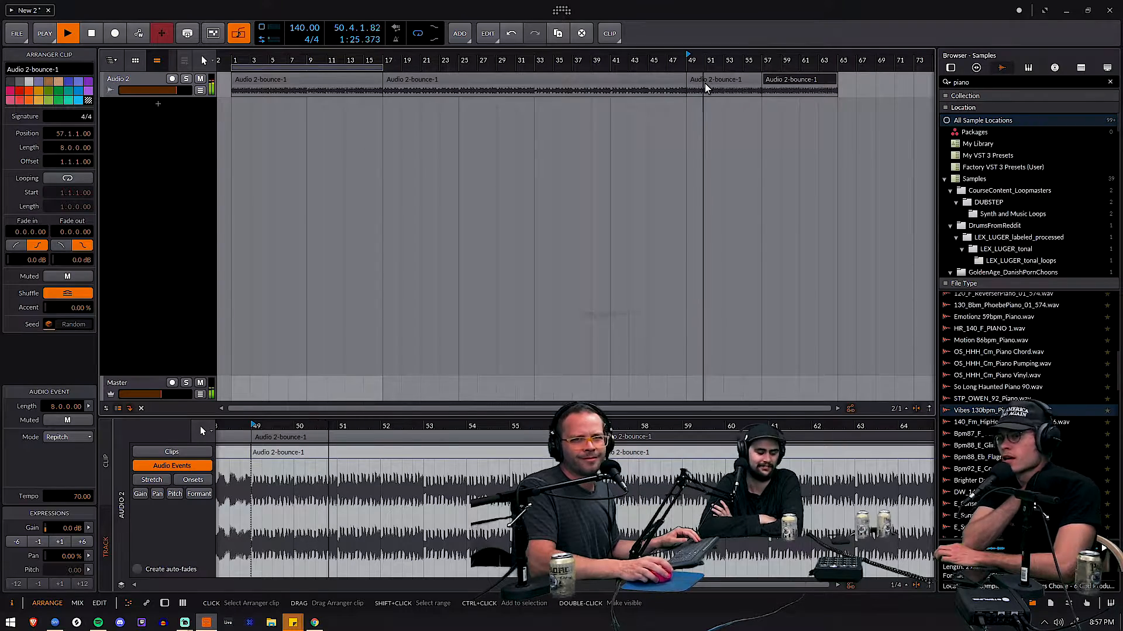
key("space")
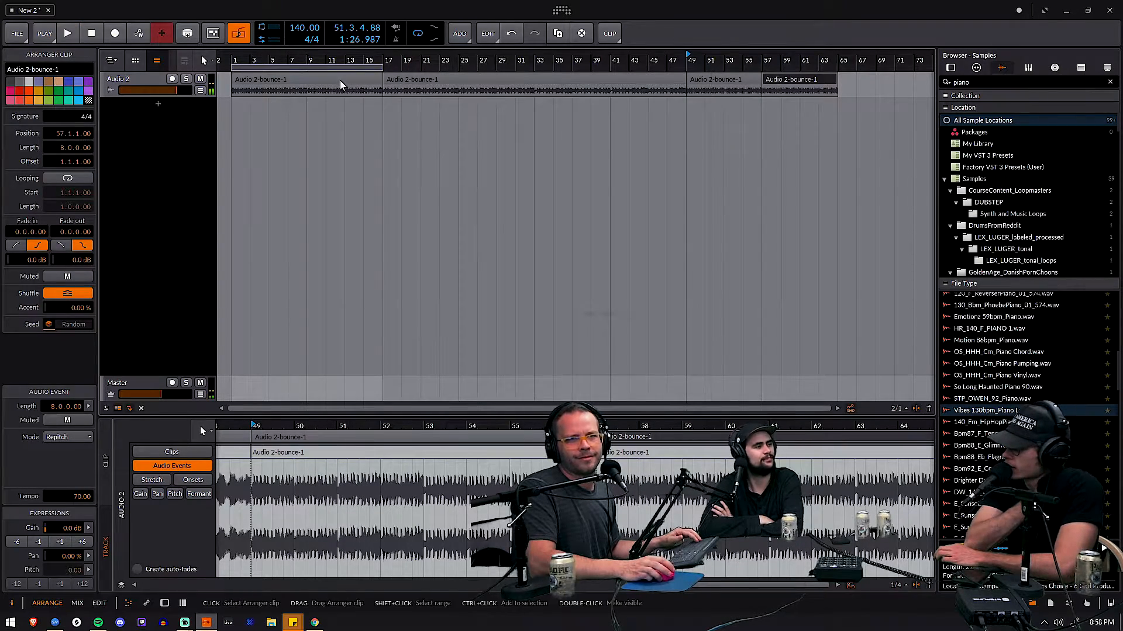
Step: Extend the arranger loop region to 64 bars from bar 1 and lower the Audio 2 track volume to about -6.3 dB
left_click(340, 81)
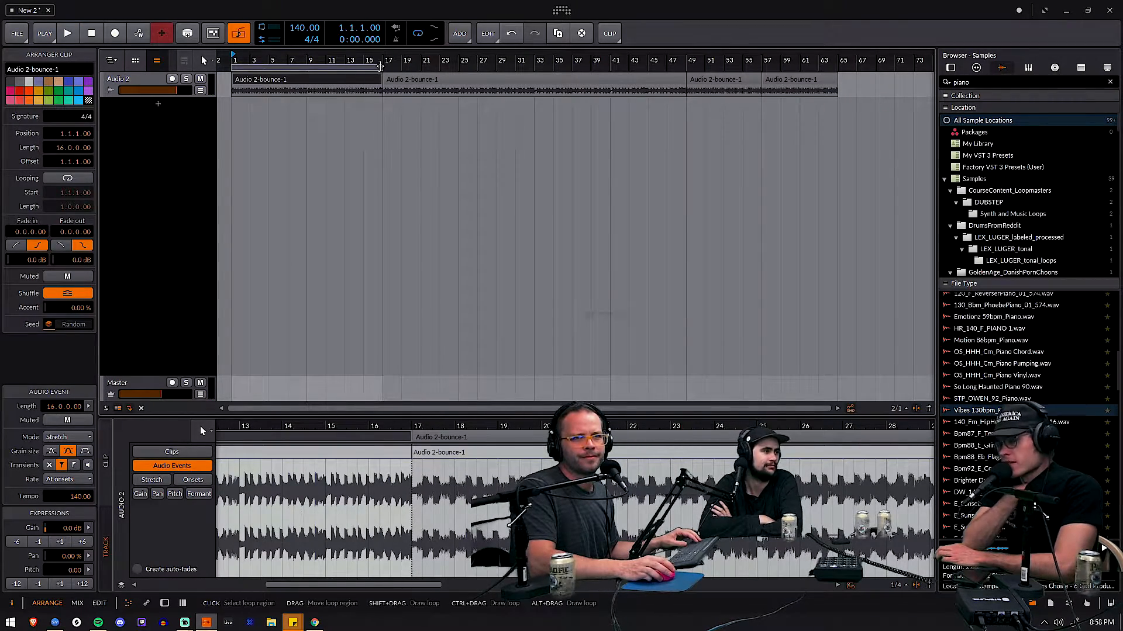
left_click(386, 69)
left_click_drag(386, 68, 837, 69)
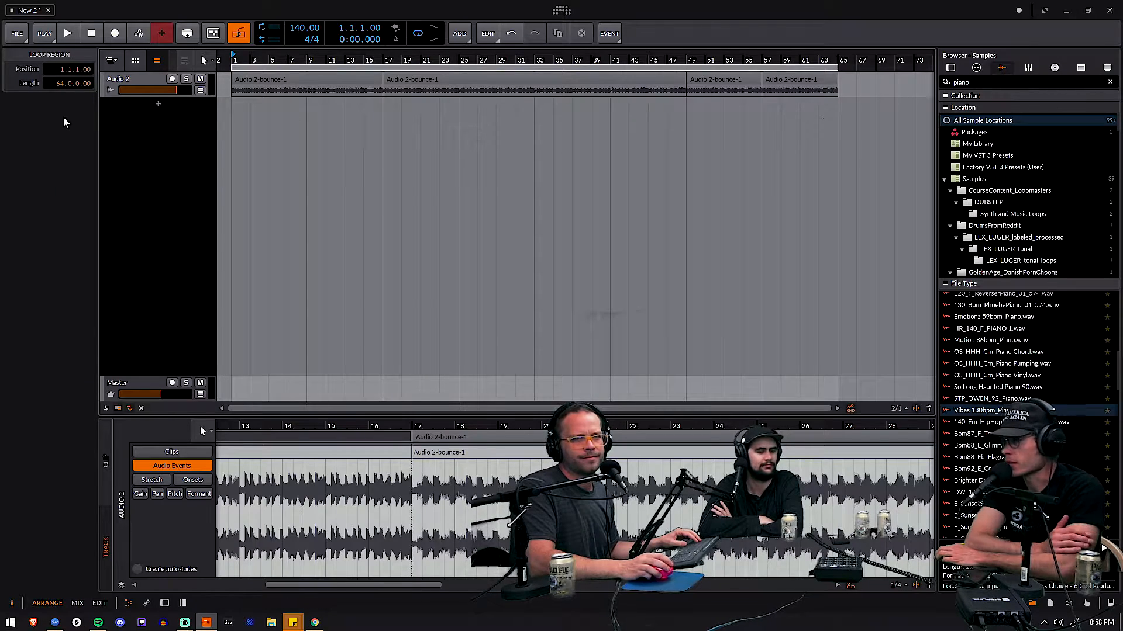
left_click_drag(177, 90, 176, 90)
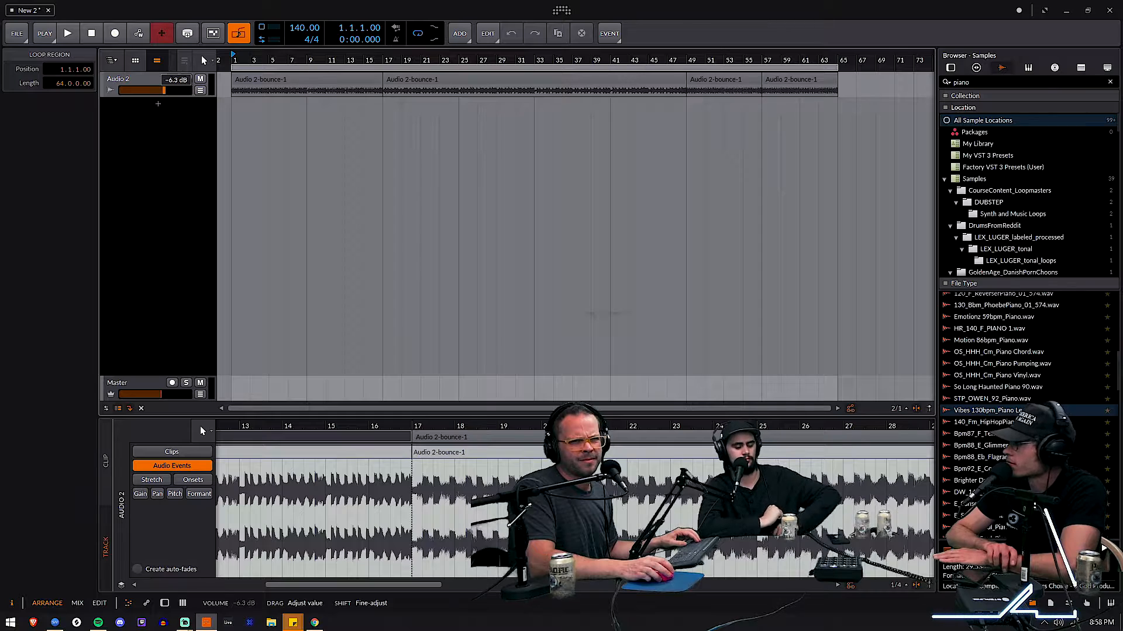
left_click_drag(164, 90, 164, 90)
Step: Insert the Delay-1 effect on Audio 2, with its delay measured in time at 33.0 ms and feedback turned fully down
double_click(140, 77)
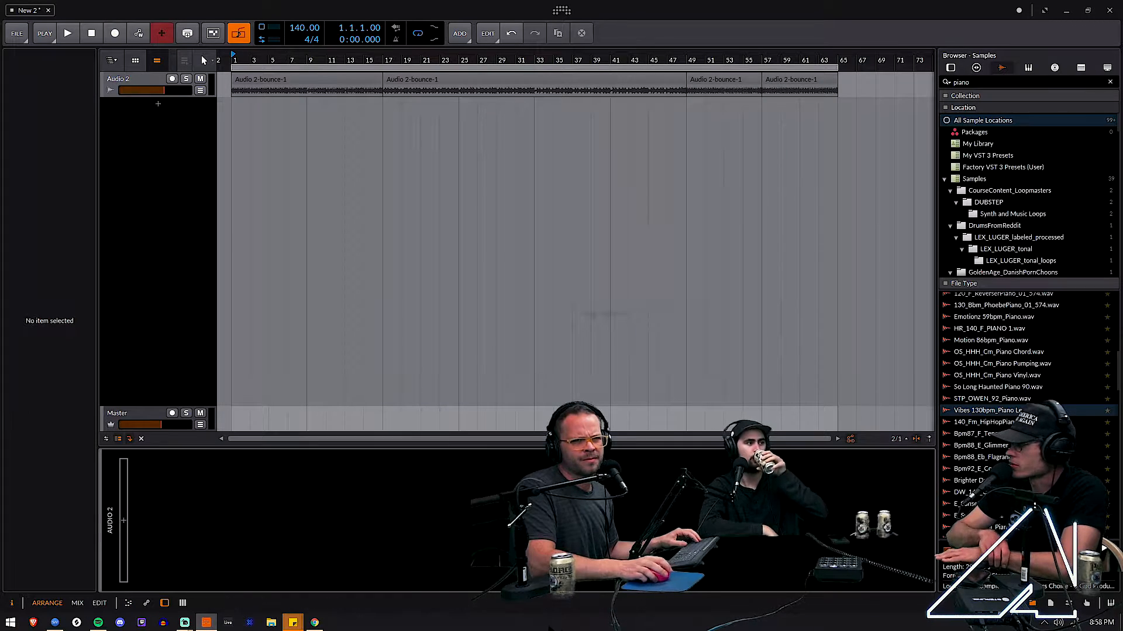
left_click(123, 520)
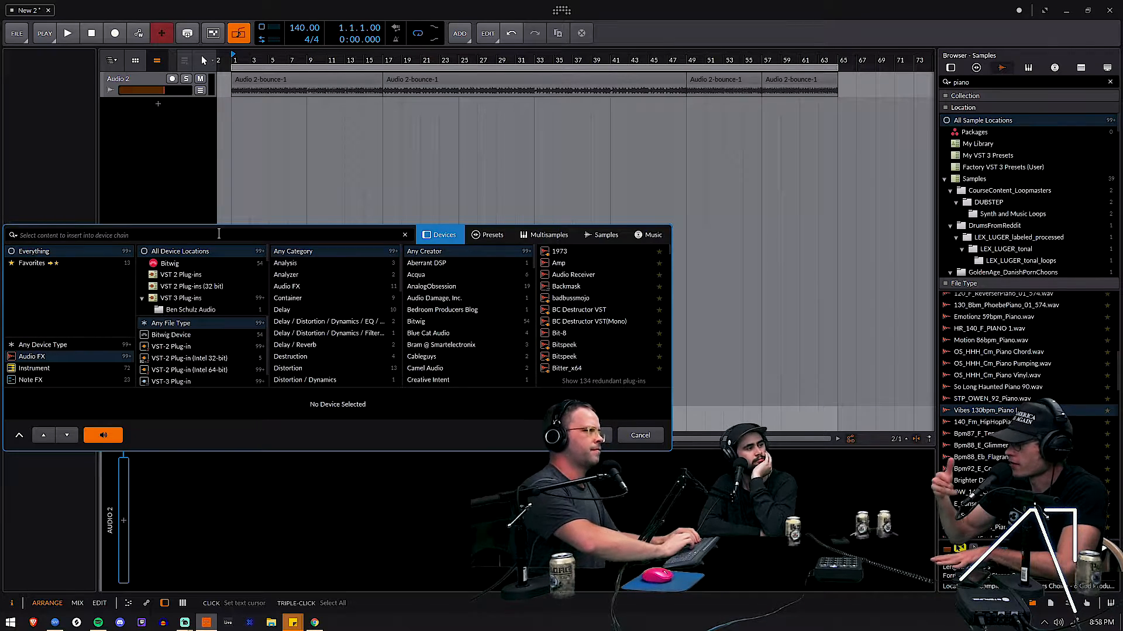
type("del")
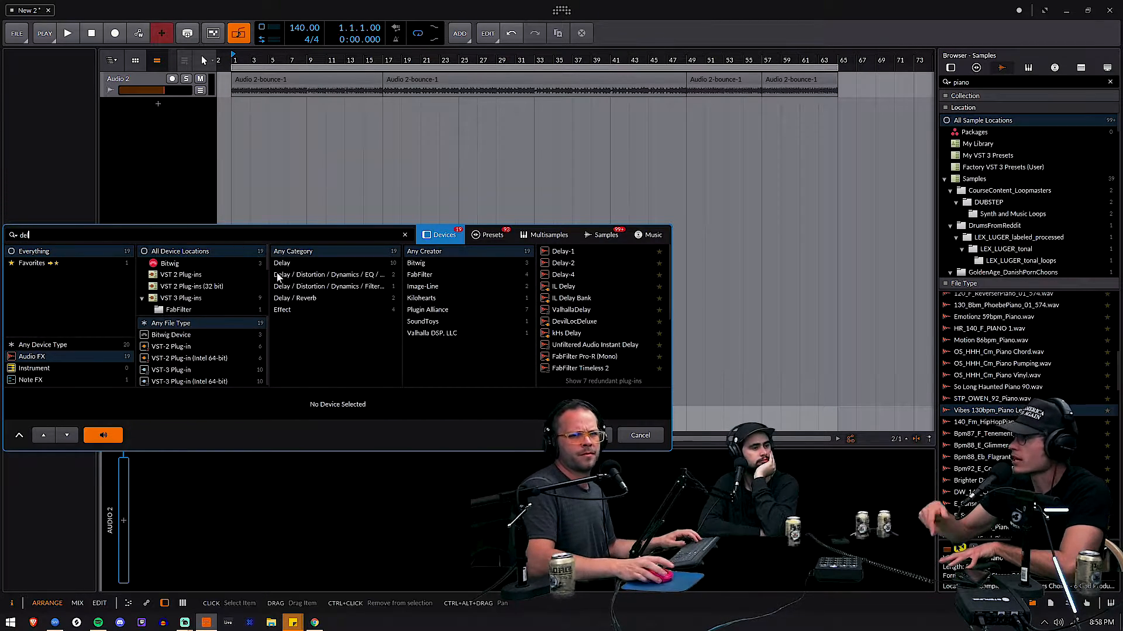
left_click(607, 253)
key("Return")
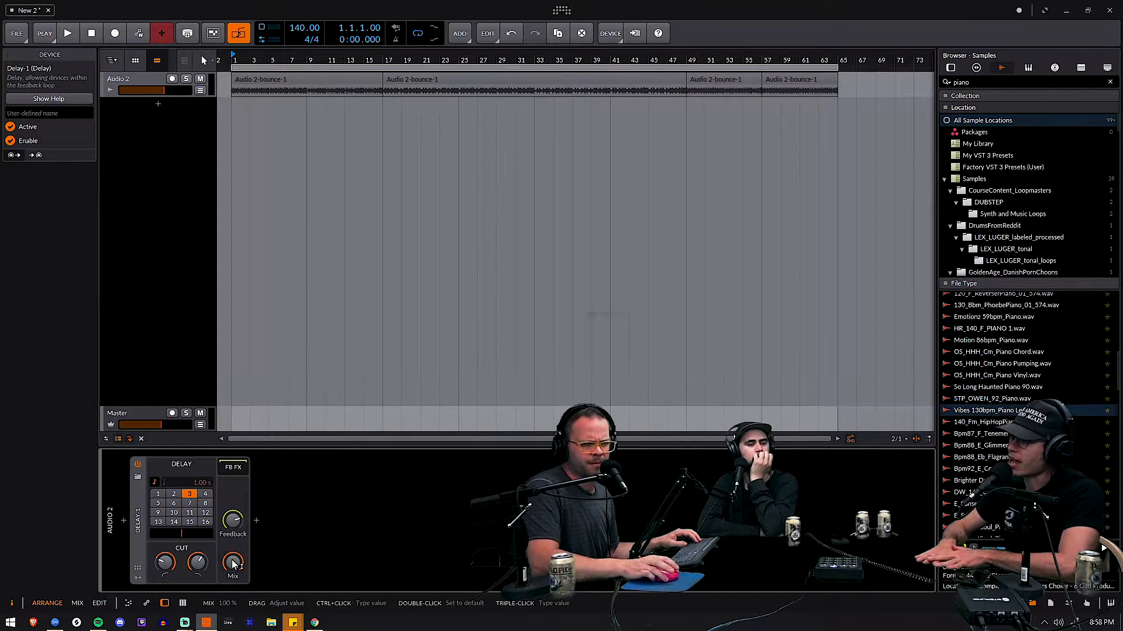
left_click(155, 483)
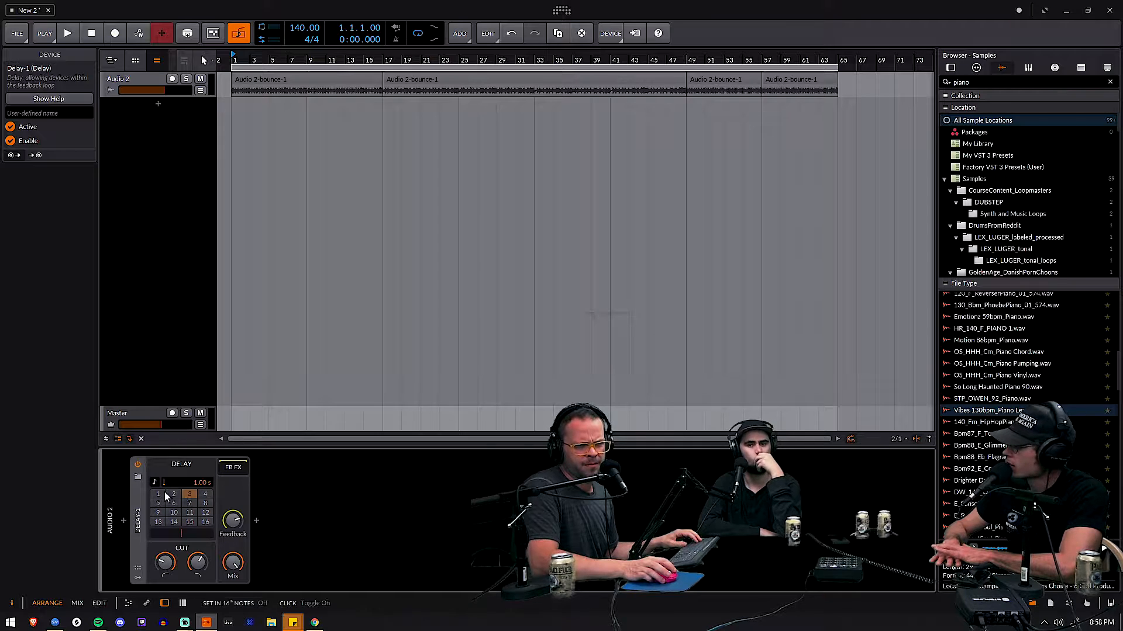
mouse_move(208, 482)
left_mouse_down()
mouse_move(209, 543)
mouse_move(206, 482)
left_mouse_up()
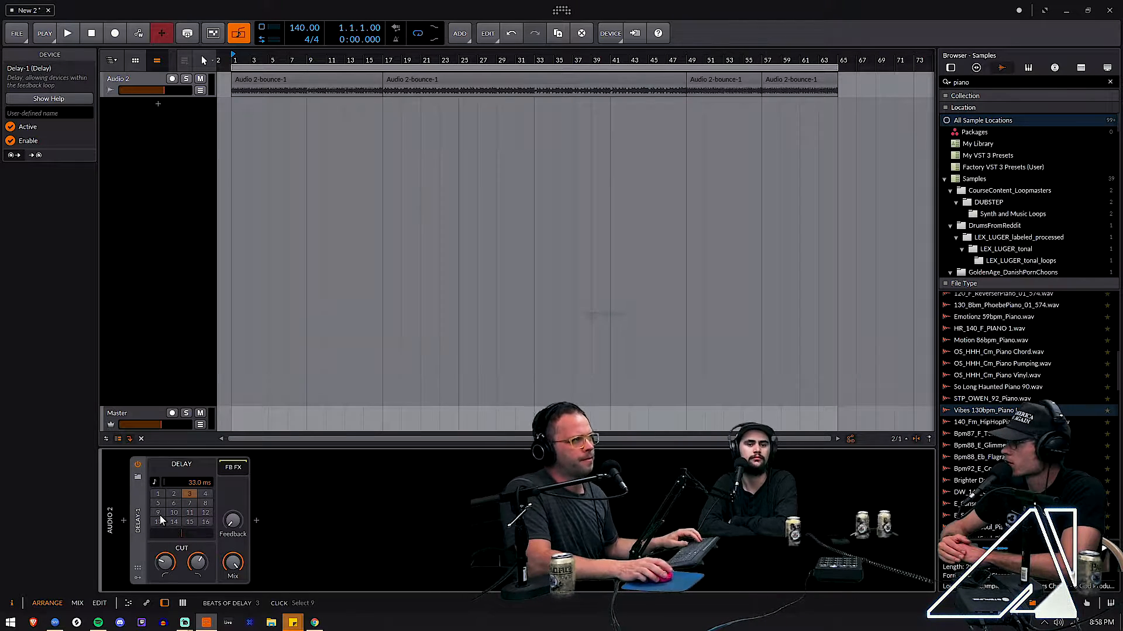
Step: Show the modulator slots of Delay-1, audition the sound briefly, and add a Random modulator in the first slot
left_click(135, 571)
key("space")
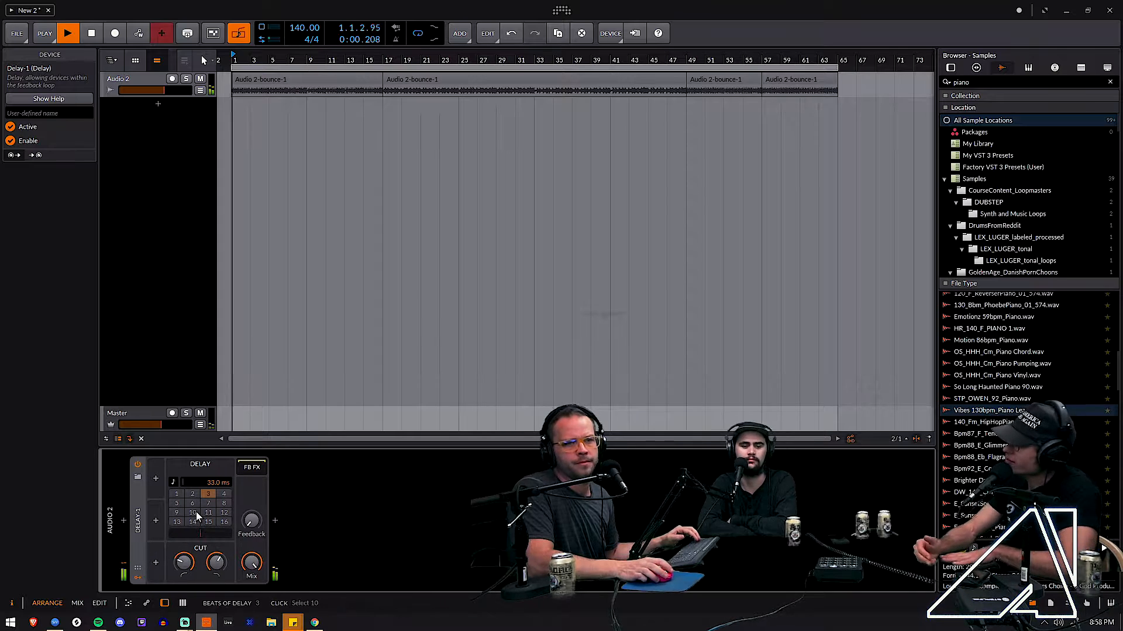
key("space")
left_click(155, 479)
scroll(205, 349, "down", 8)
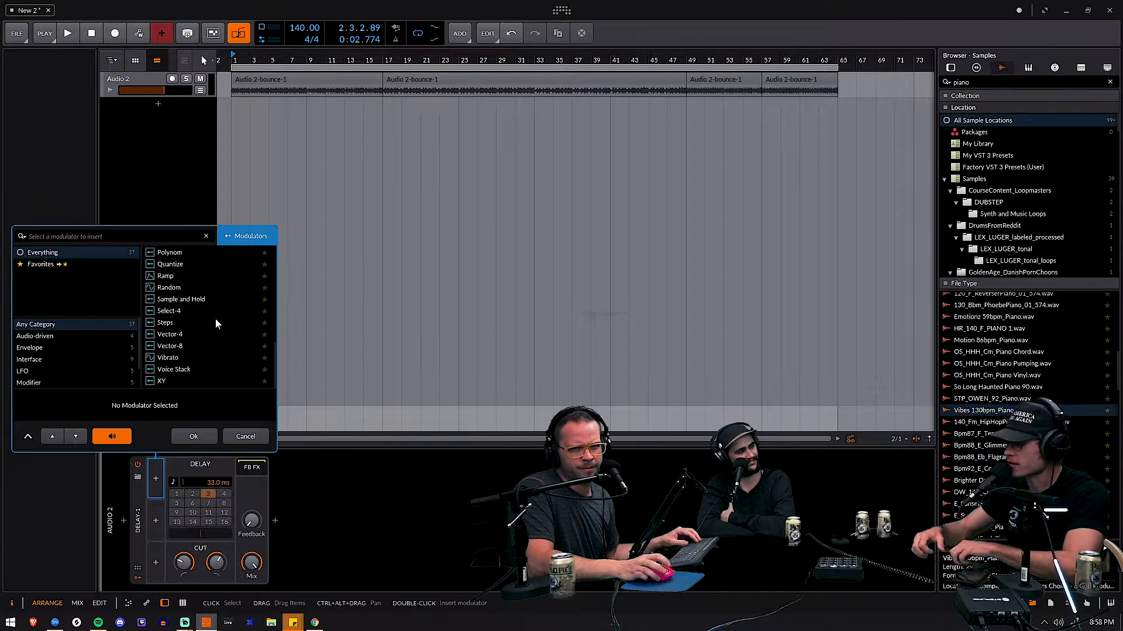
left_click(195, 288)
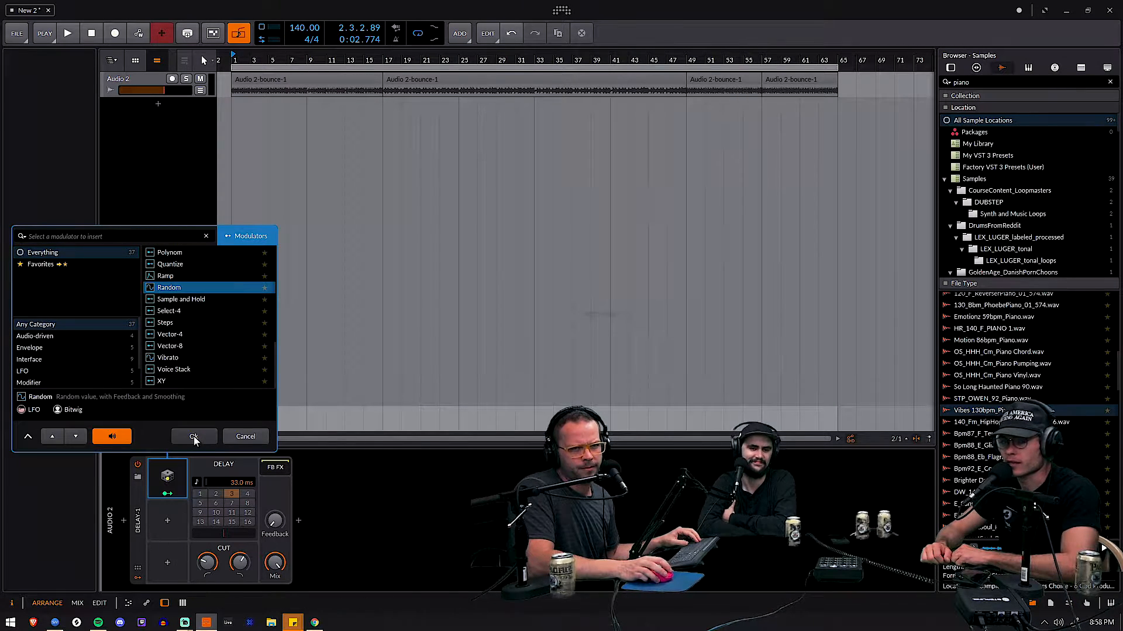
left_click(194, 436)
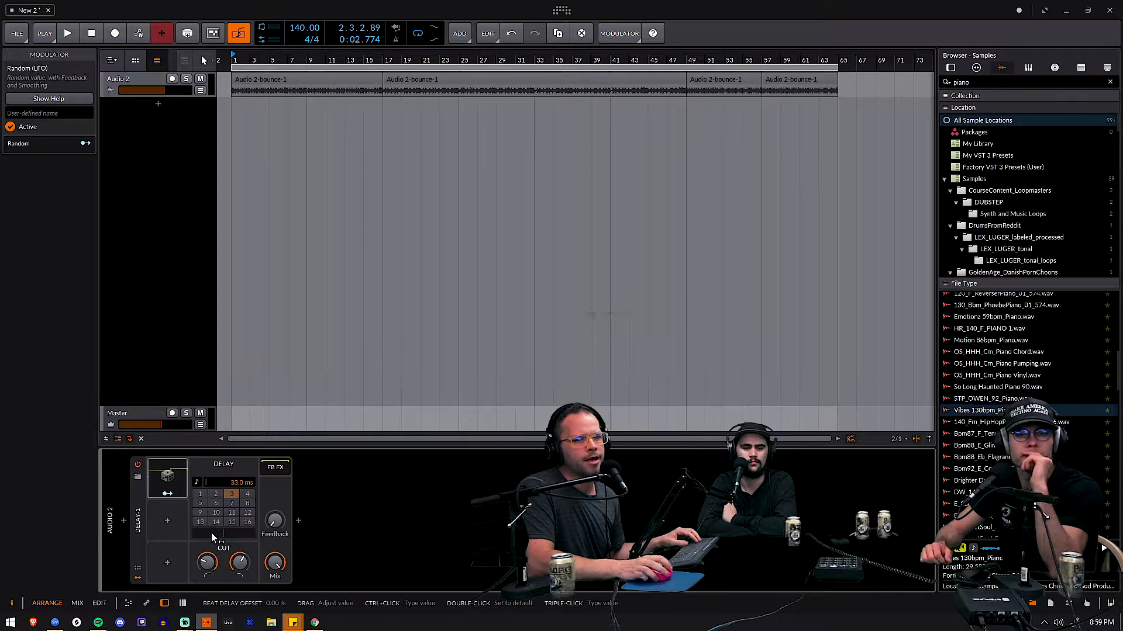
Step: Play the audio through the delay and lower the Delay-1 time to 10.0 ms
key("space")
key("space")
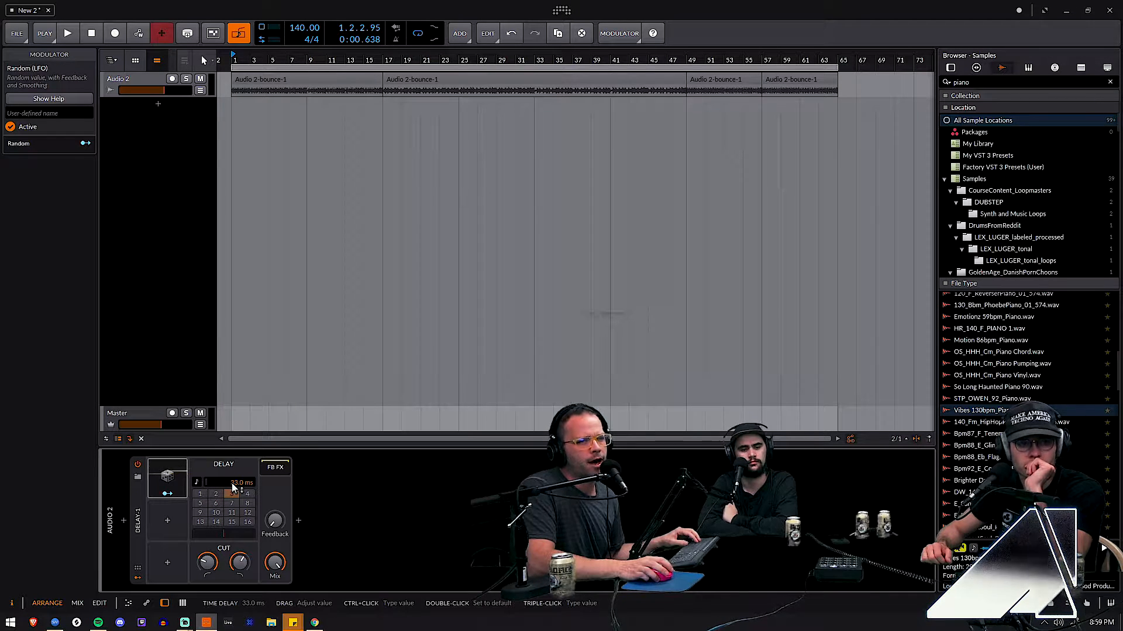
key("space")
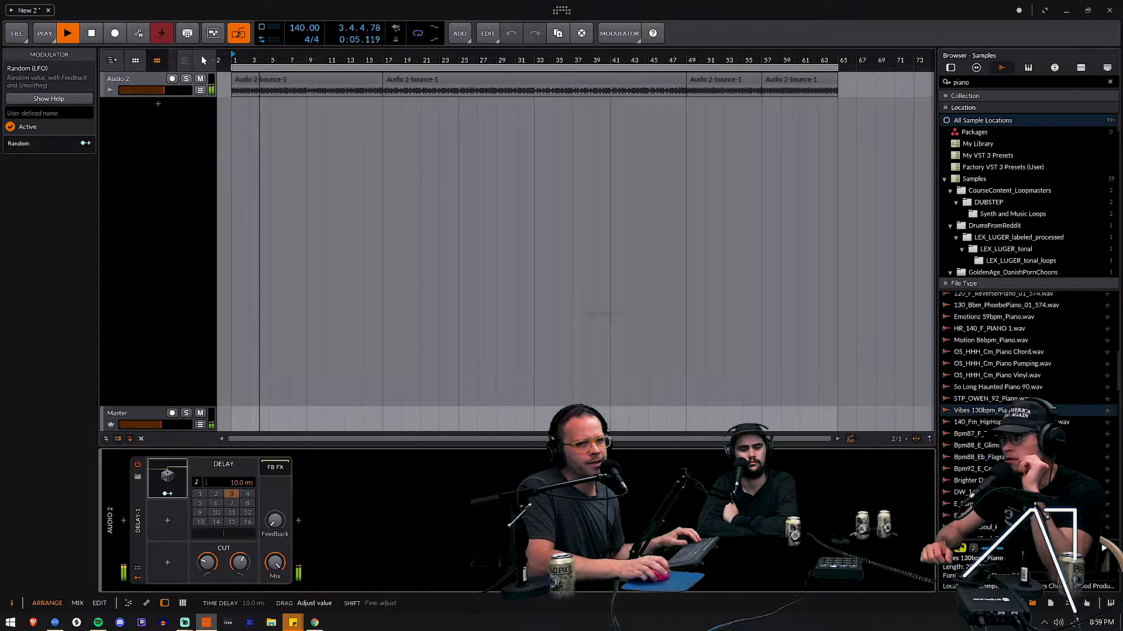
key("space")
Step: Expand the Random modulator's settings and map it to the Delay-1 time with a modulation amount of about +2.745
left_click(167, 477)
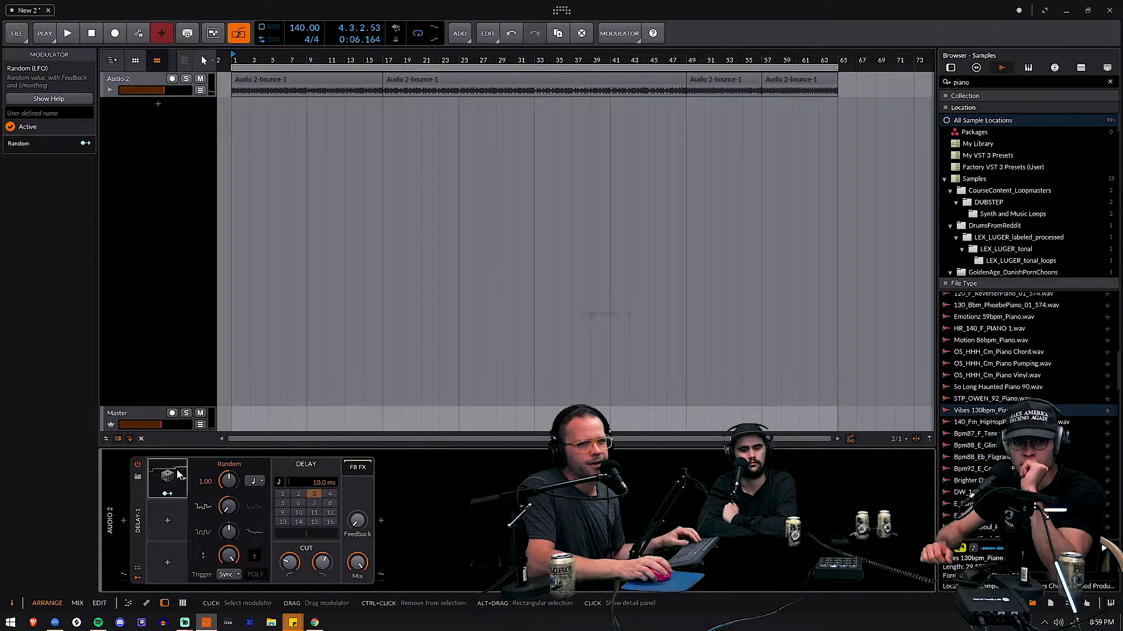
left_click(172, 495)
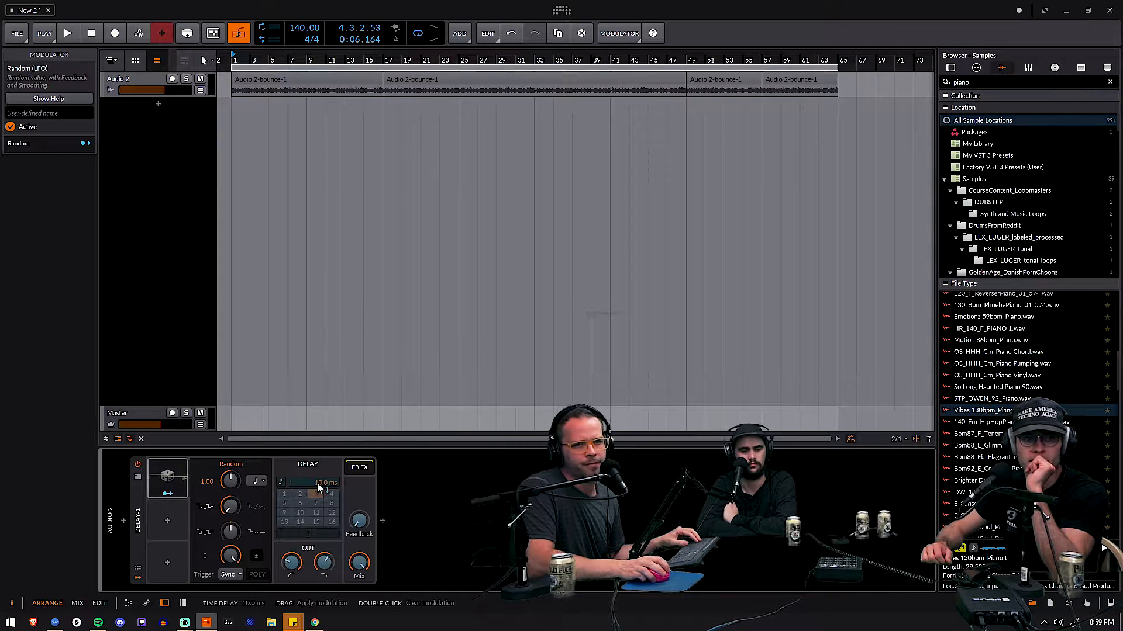
left_click_drag(313, 482, 314, 480)
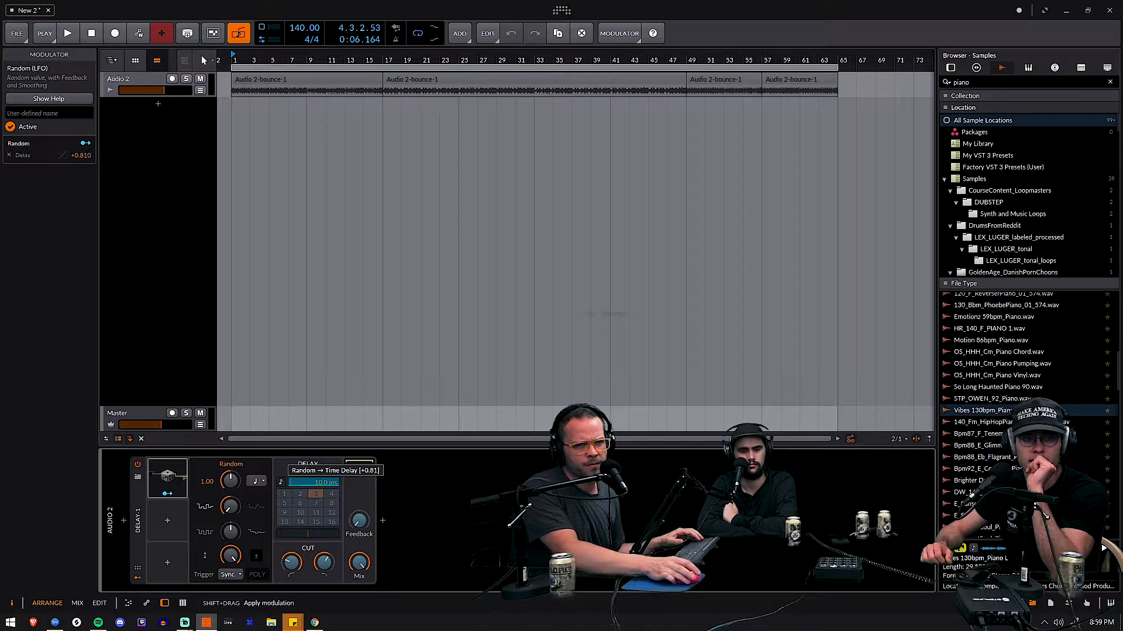
mouse_move(314, 481)
left_mouse_down()
mouse_move(314, 459)
mouse_move(287, 483)
mouse_move(322, 474)
left_mouse_up()
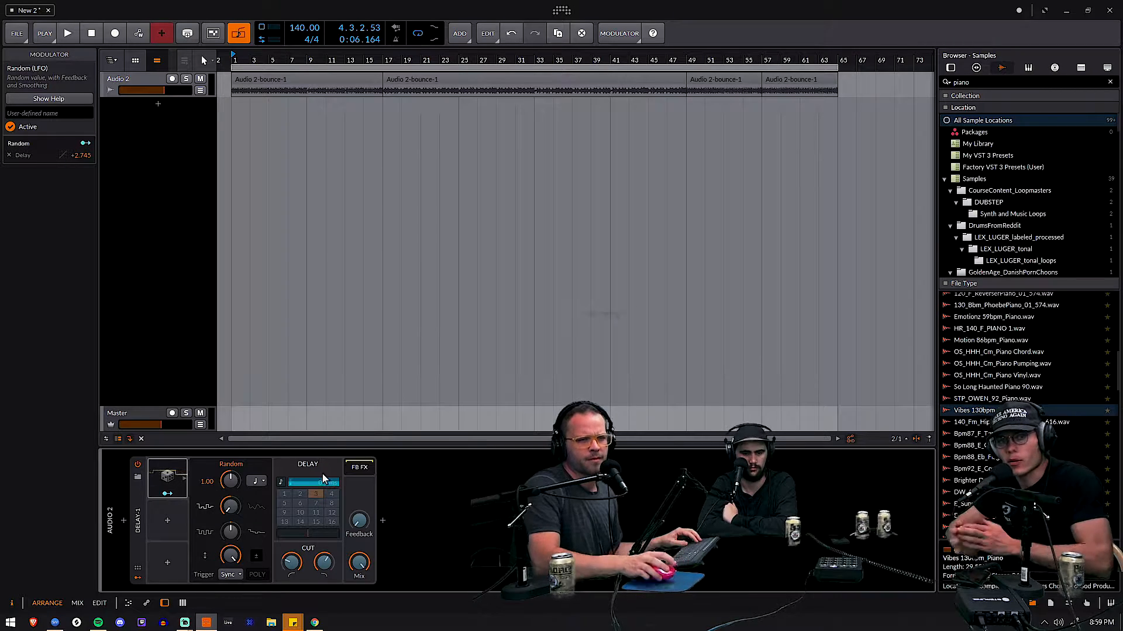
Step: Change the Random modulator's timebase to Hertz and set its rate to 0.11
left_click(257, 478)
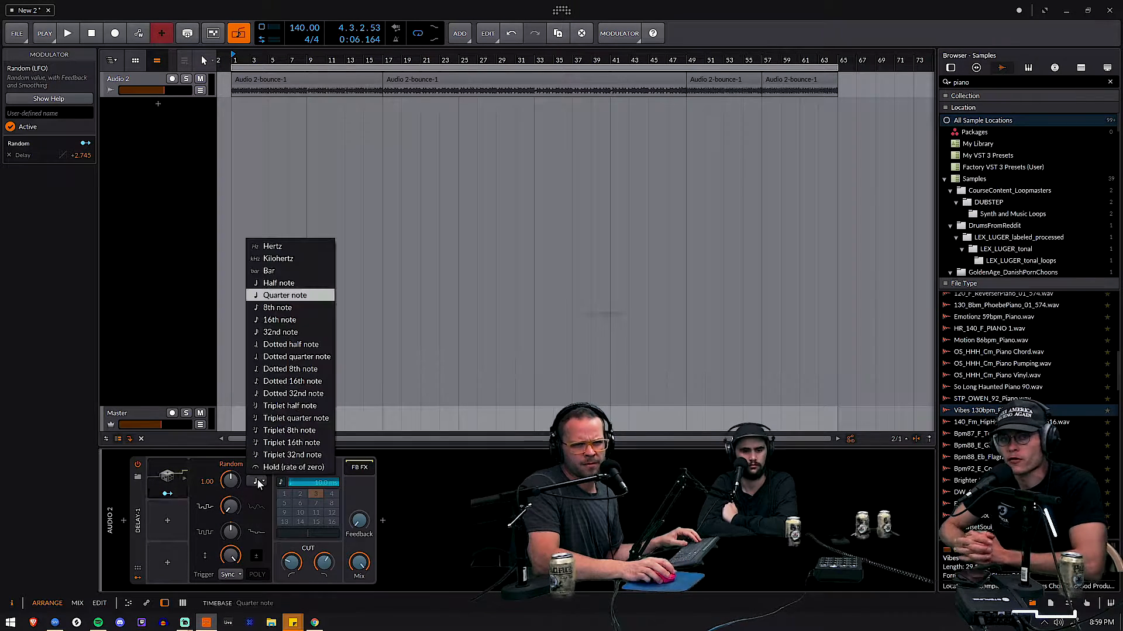
left_click(272, 250)
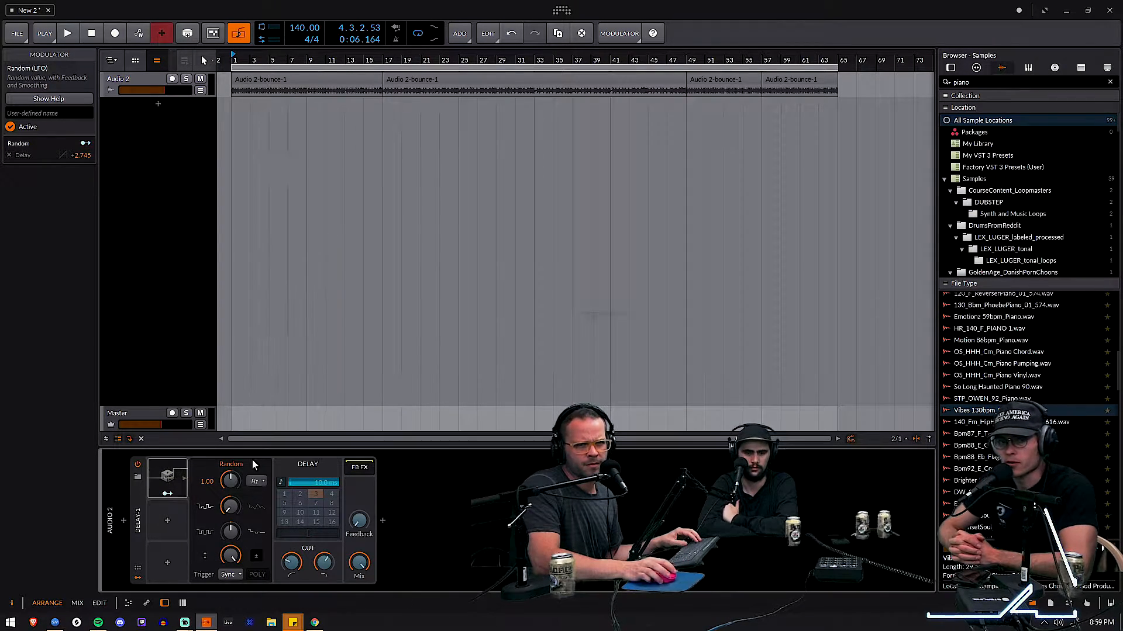
left_click(168, 495)
left_click_drag(233, 486, 233, 497)
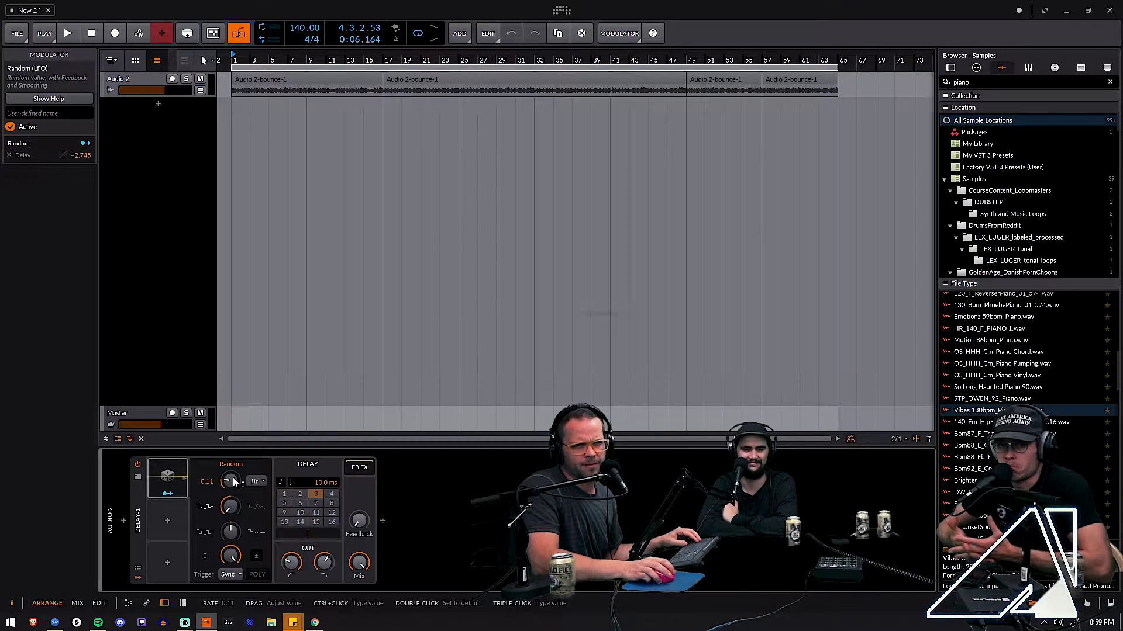
Step: During playback, set the Random modulator's rate to 0.16 Hz and raise its Smooth amount
key("space")
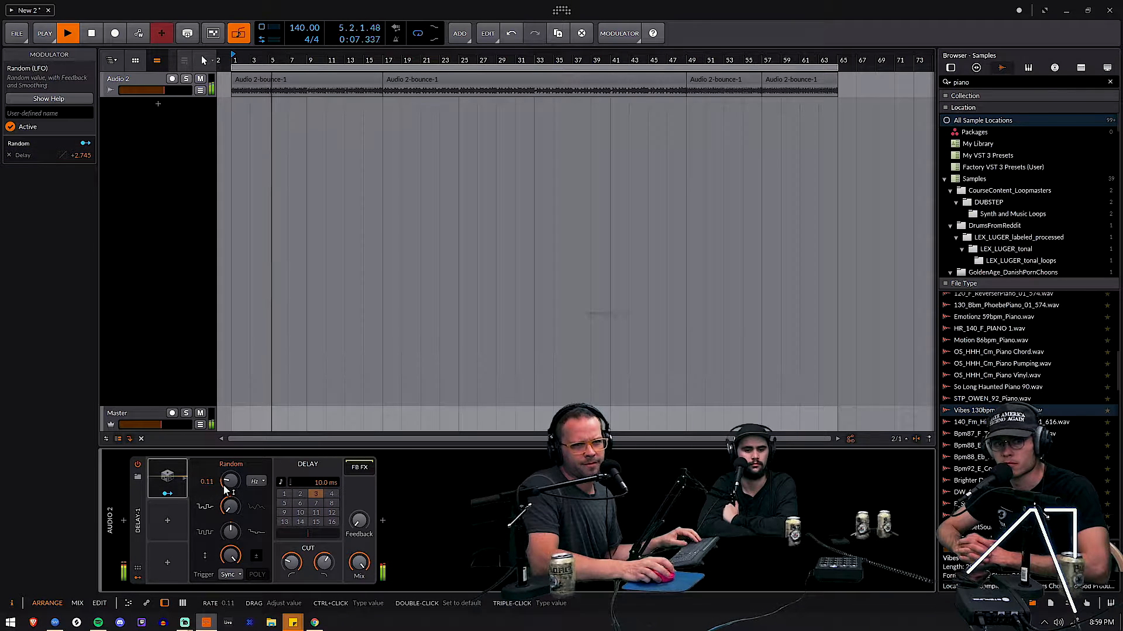
left_click_drag(228, 489, 228, 477)
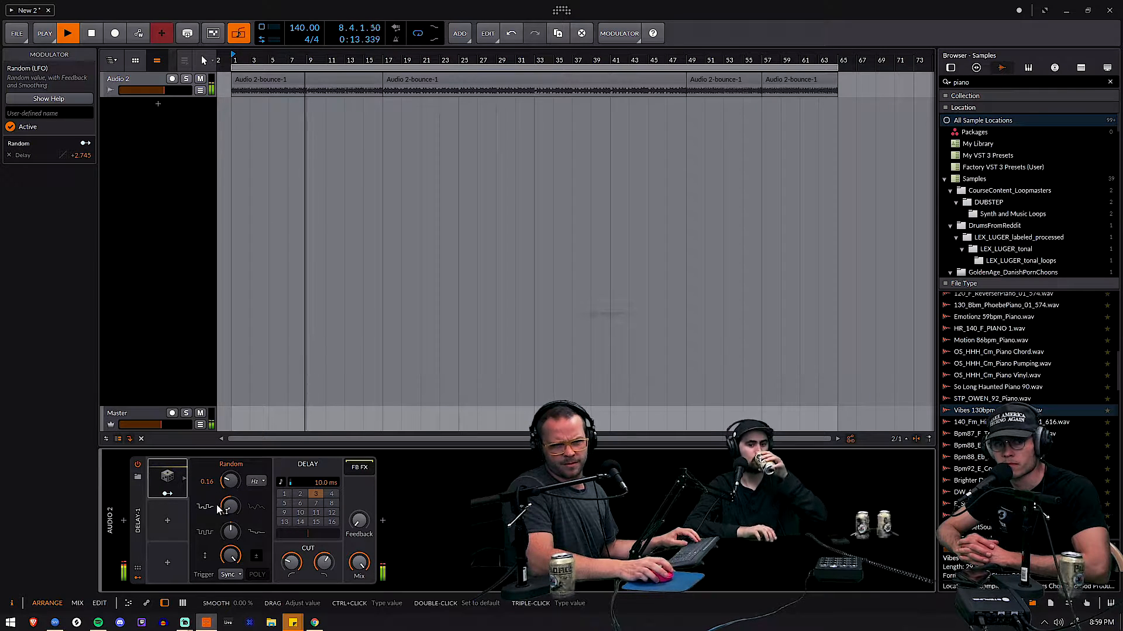
left_click_drag(233, 508, 233, 490)
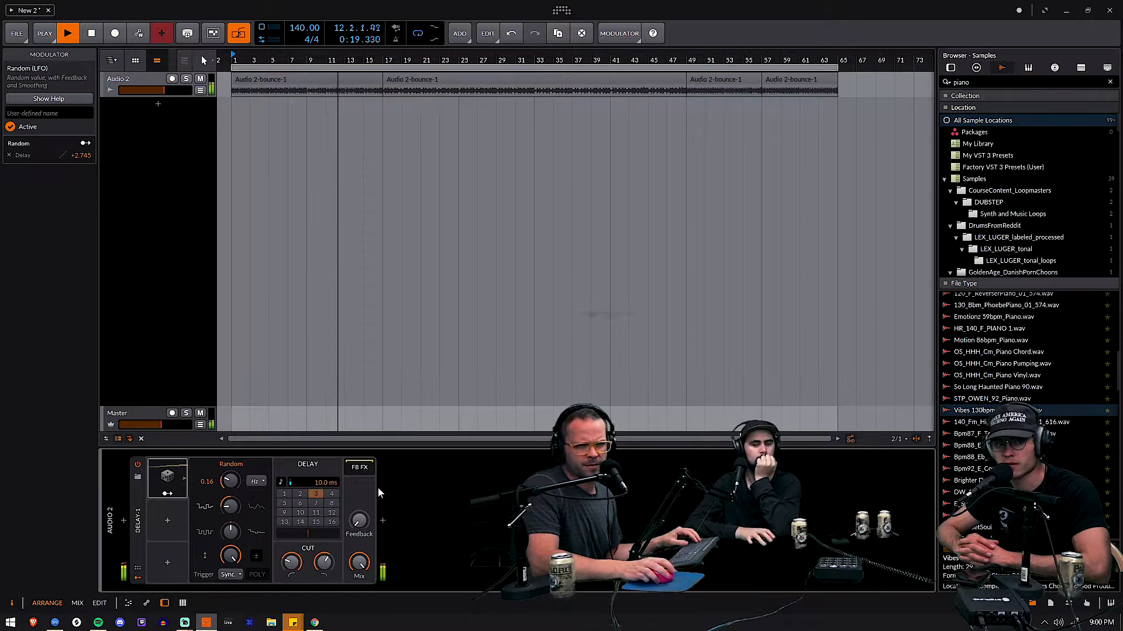
key("space")
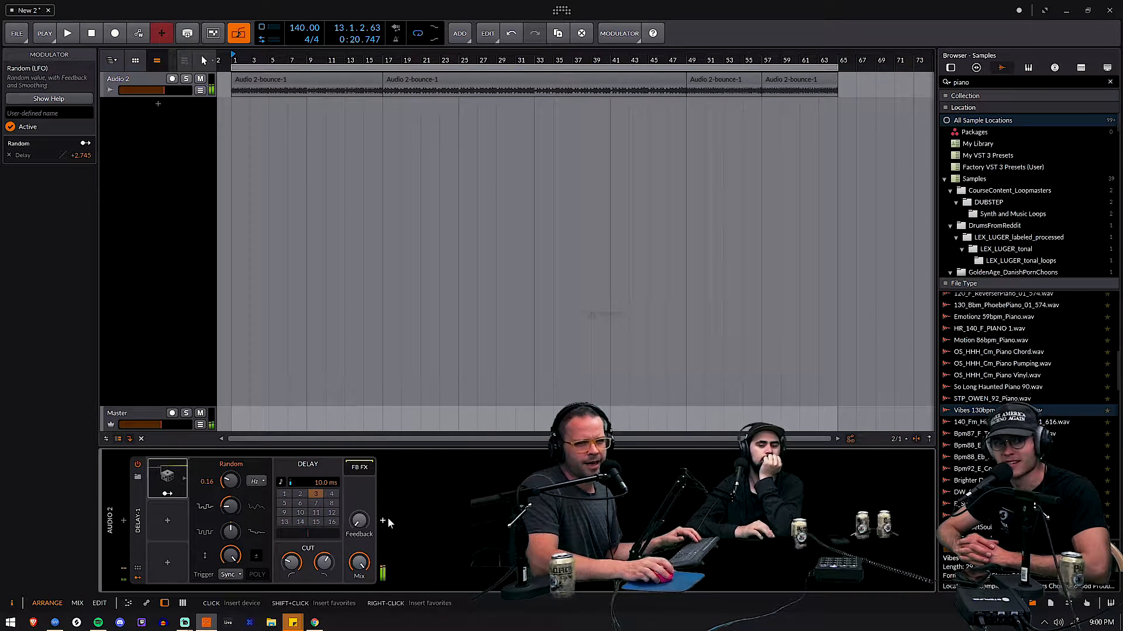
Step: Try the Uhbik-F flanger after Delay-1 in the device chain and remove it again
left_click(384, 521)
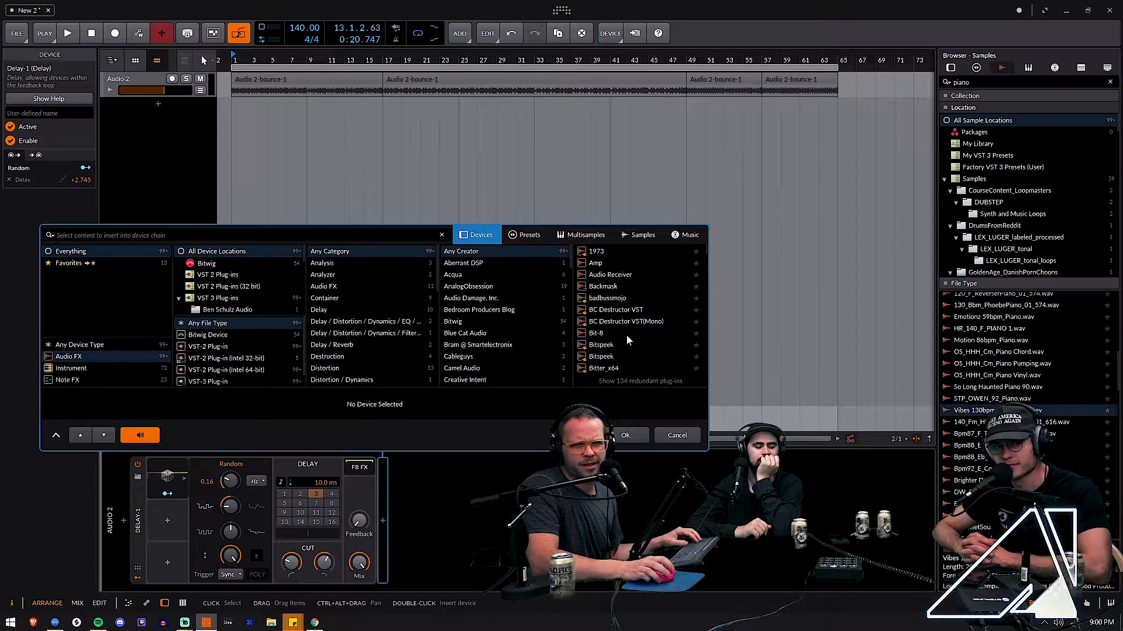
scroll(651, 288, "down", 10)
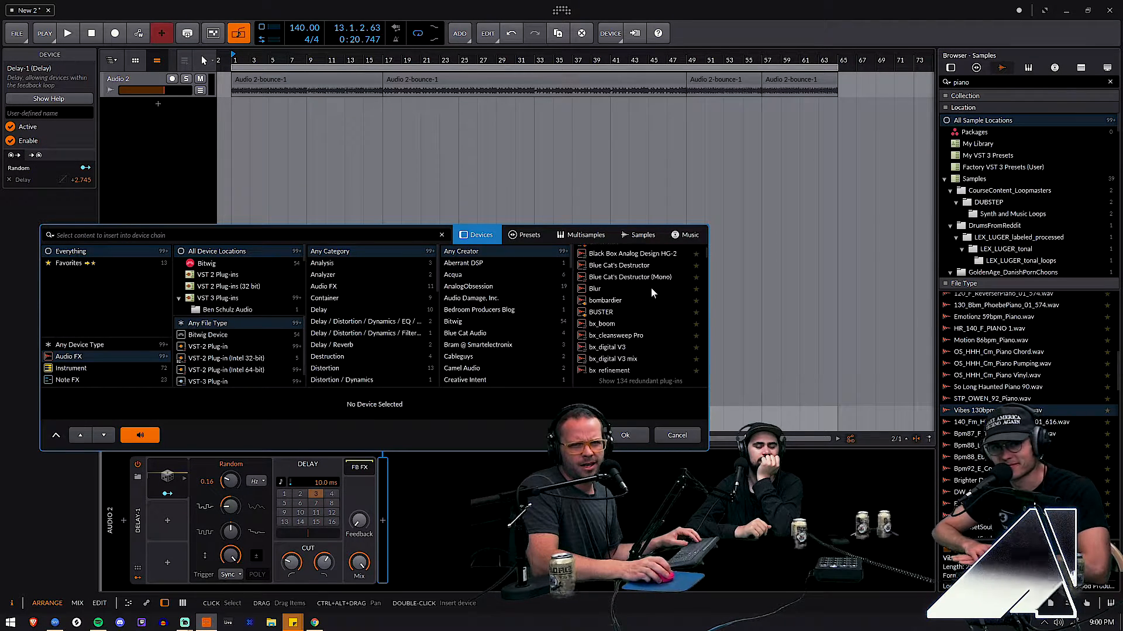
scroll(642, 306, "up", 10)
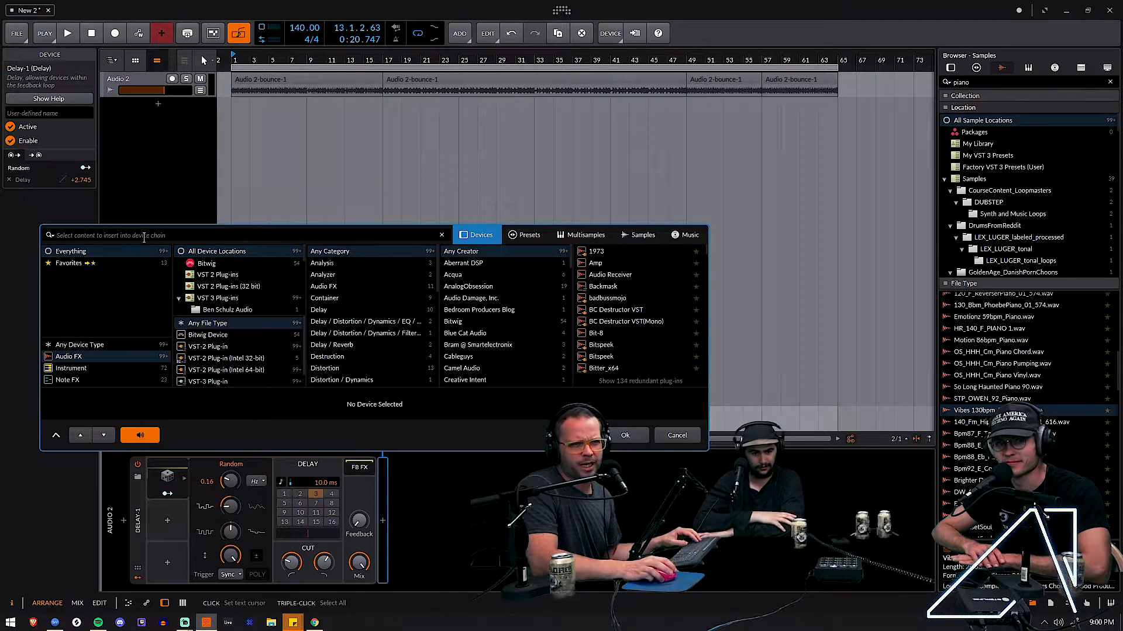
type("u")
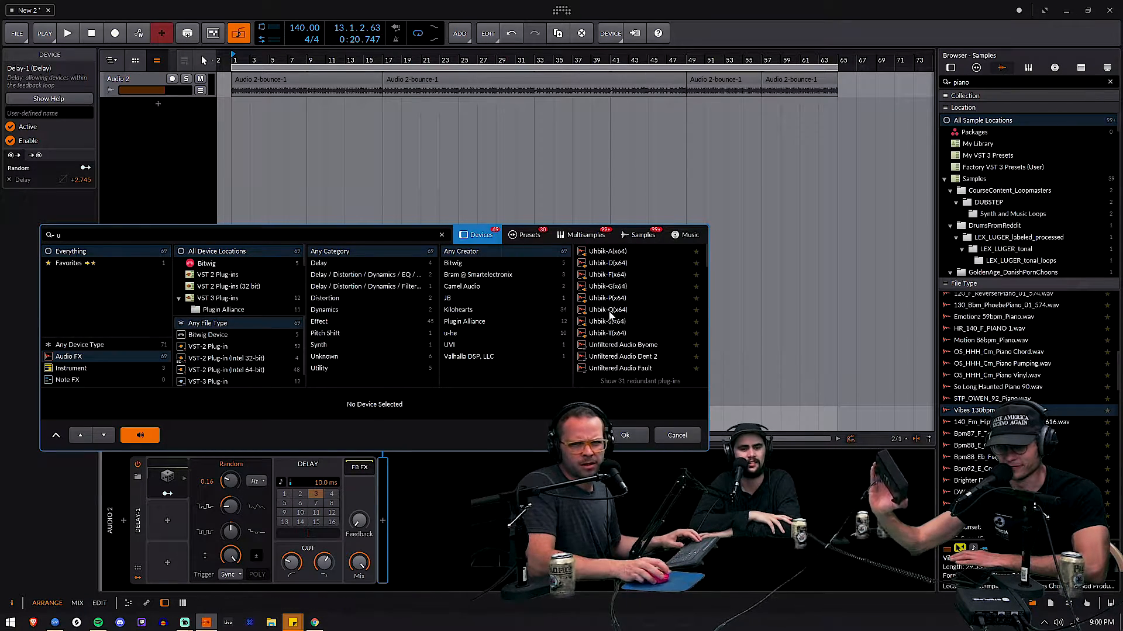
double_click(633, 277)
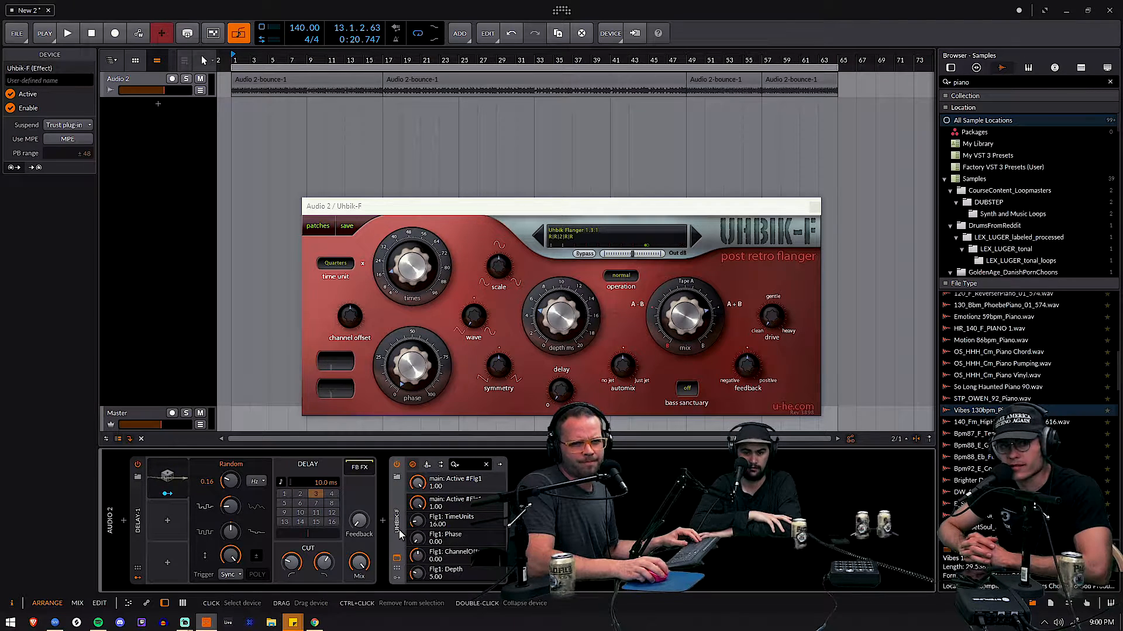
key("Delete")
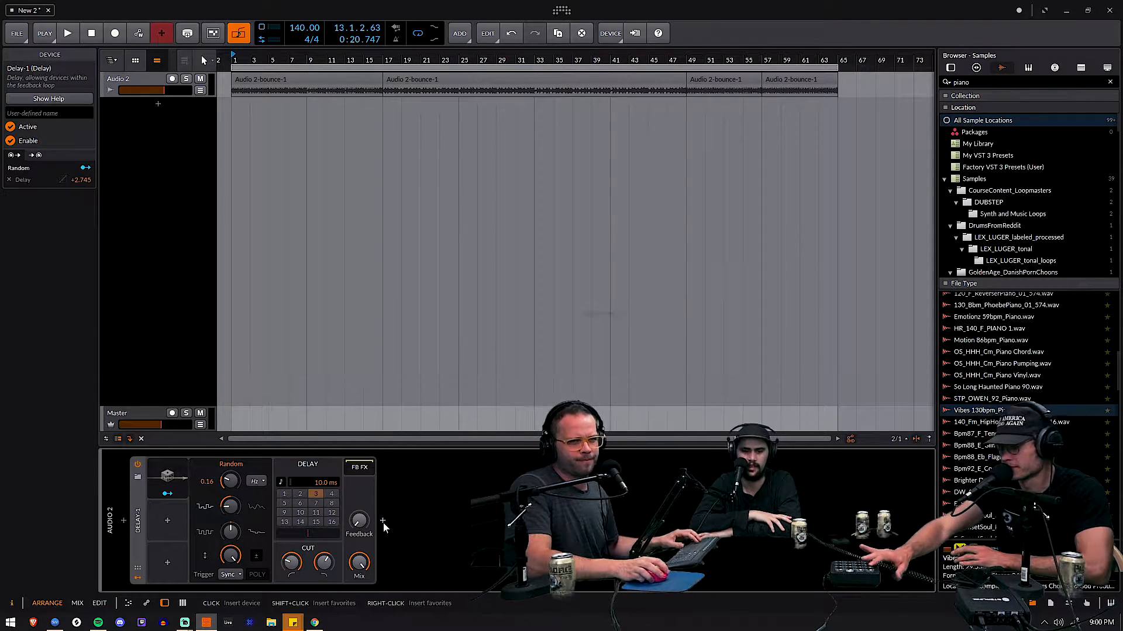
left_click(383, 521)
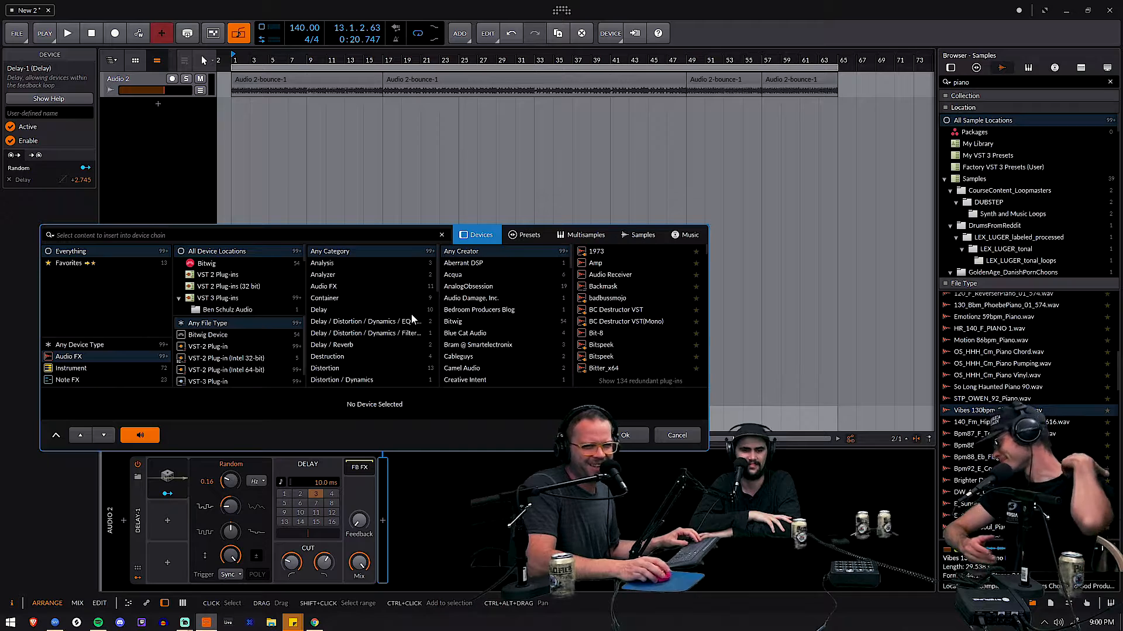
scroll(518, 345, "down", 15)
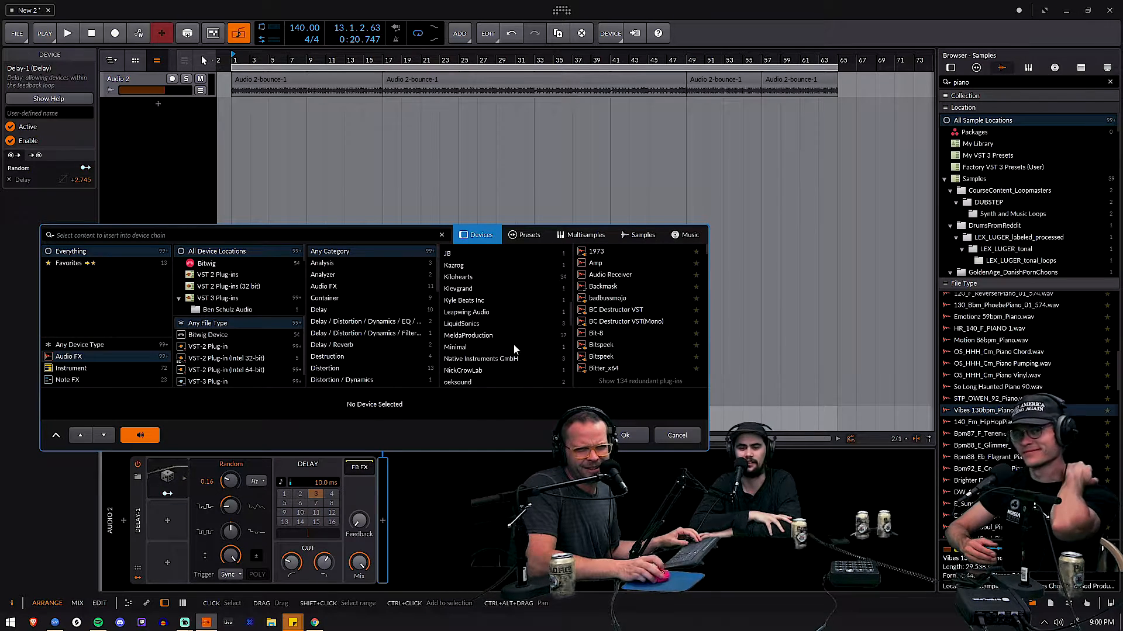
scroll(510, 350, "down", 5)
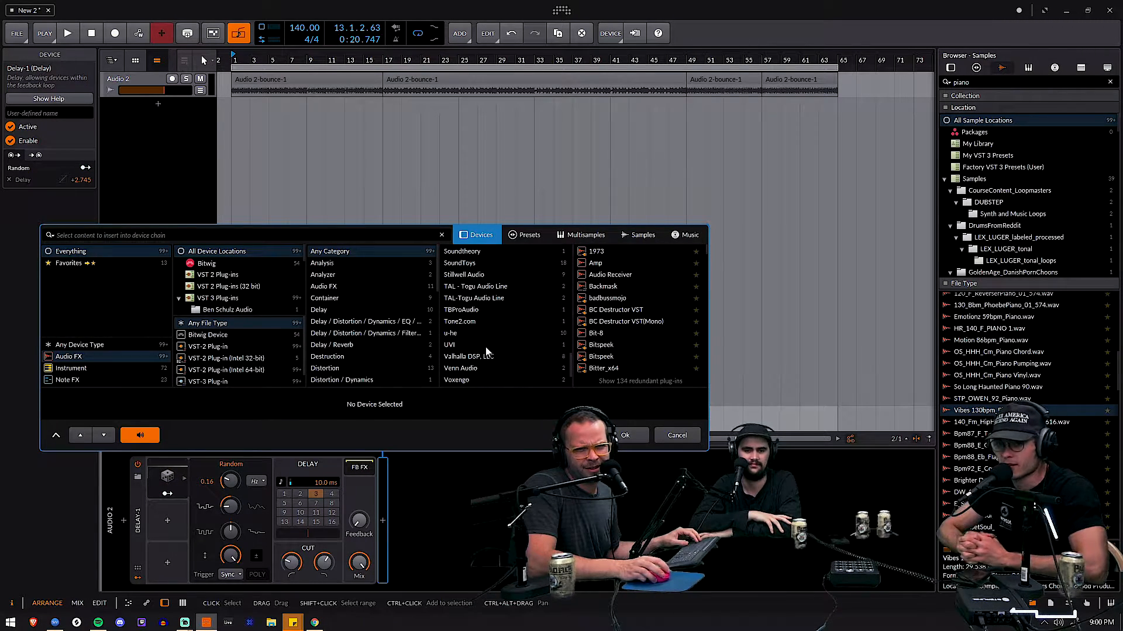
left_click(486, 332)
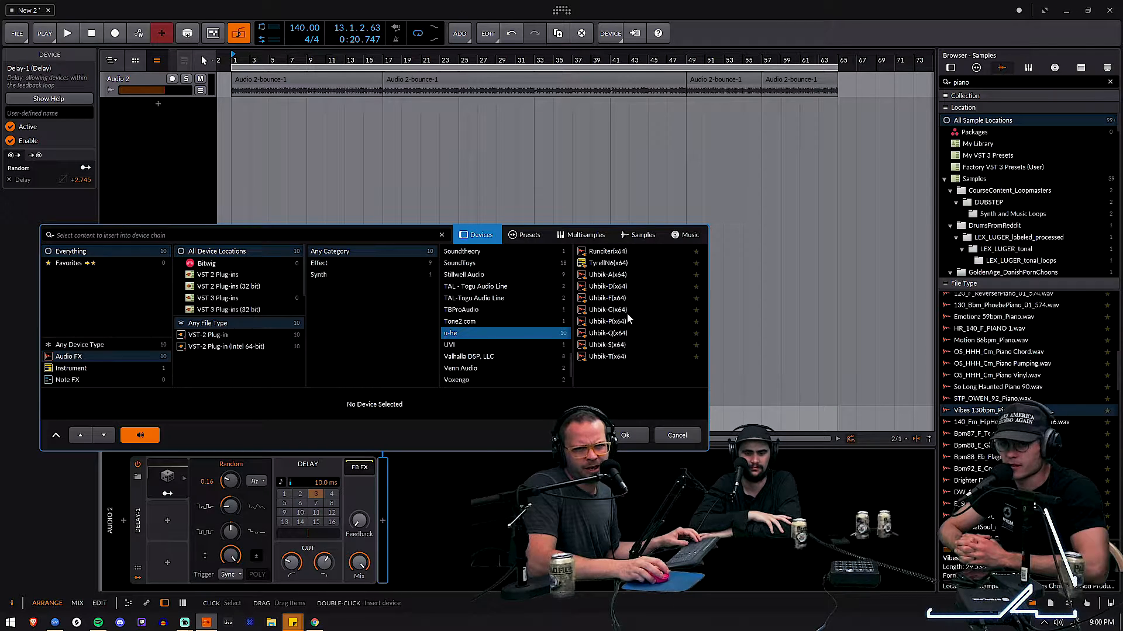
key("Escape")
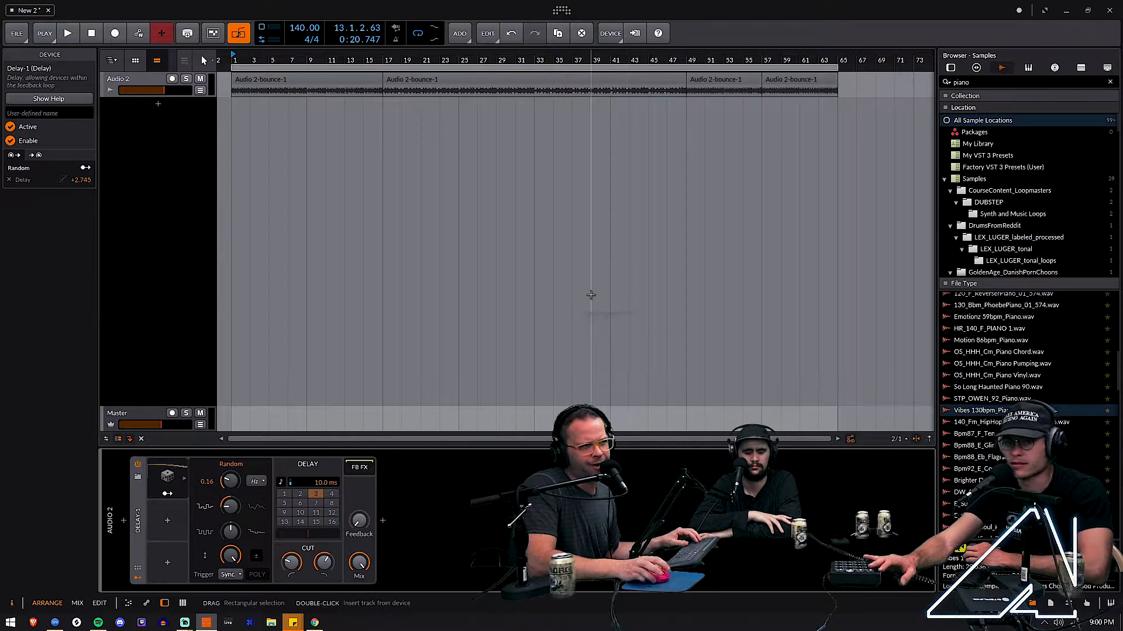
Step: Filter the audio effects by the creator u-he and insert Uhbik-G after Delay-1 in the device chain
left_click(384, 521)
scroll(629, 314, "down", 3)
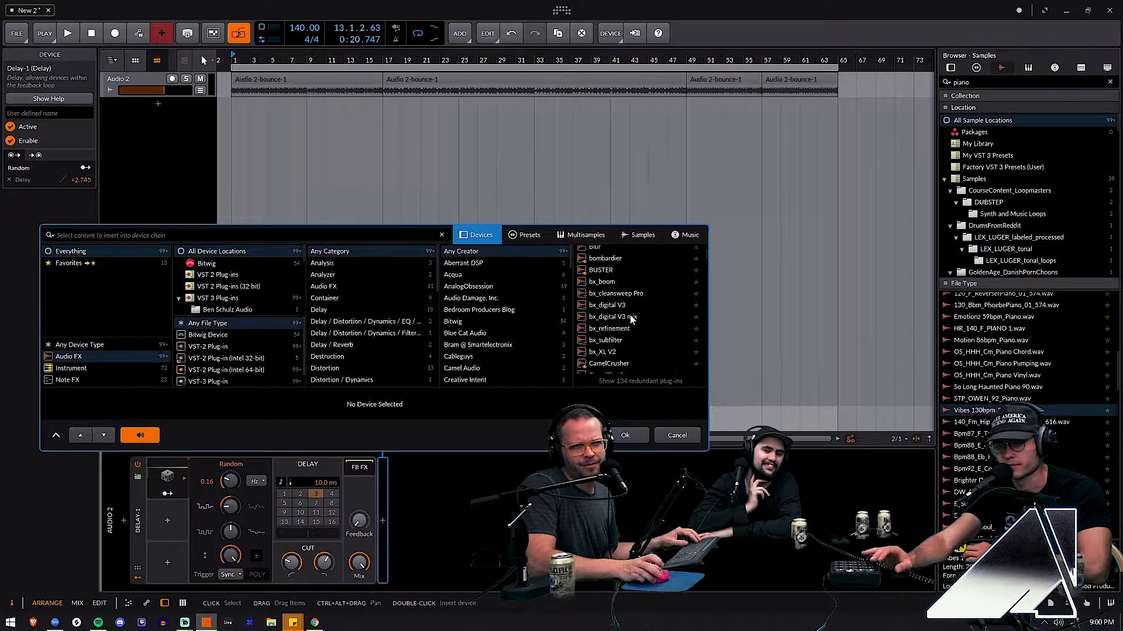
scroll(627, 316, "down", 10)
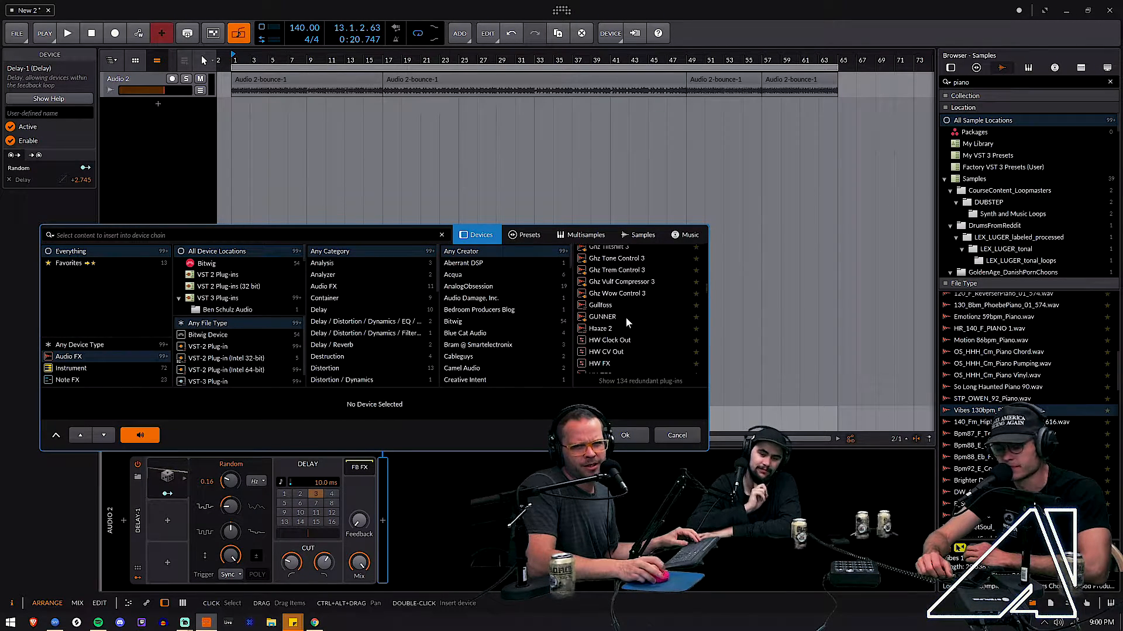
scroll(626, 322, "down", 10)
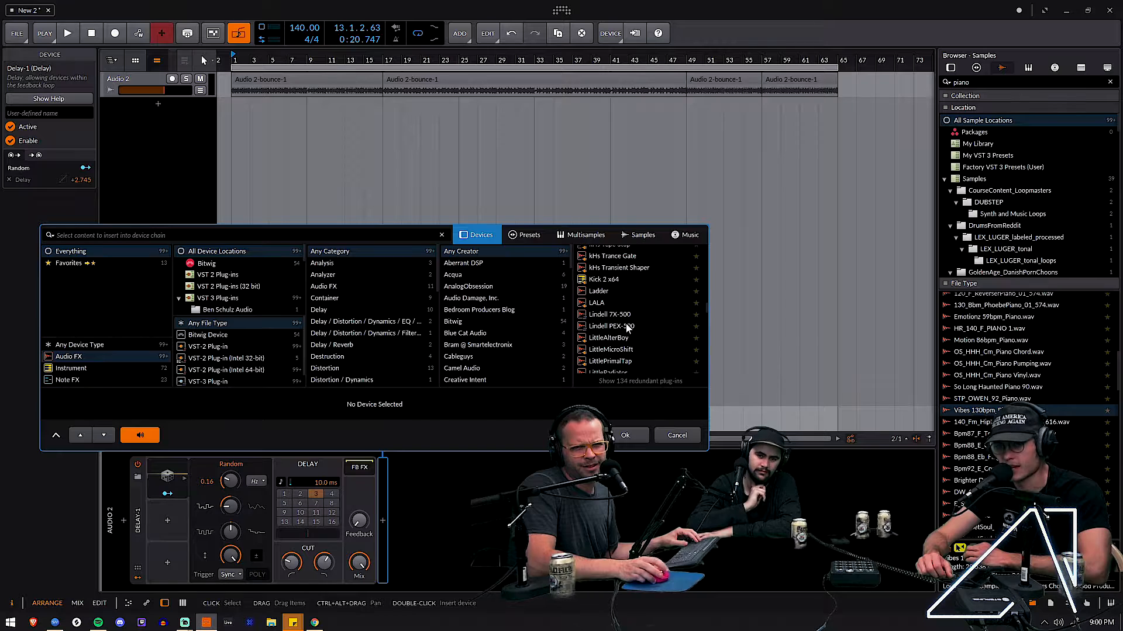
scroll(626, 324, "down", 5)
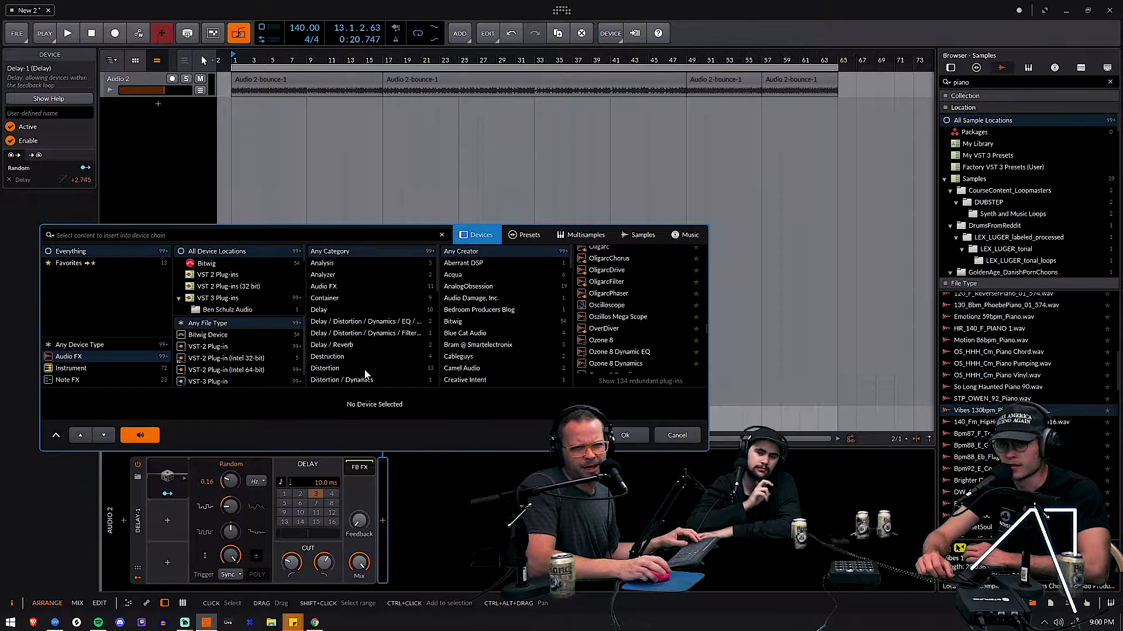
scroll(485, 350, "down", 5)
scroll(487, 349, "down", 10)
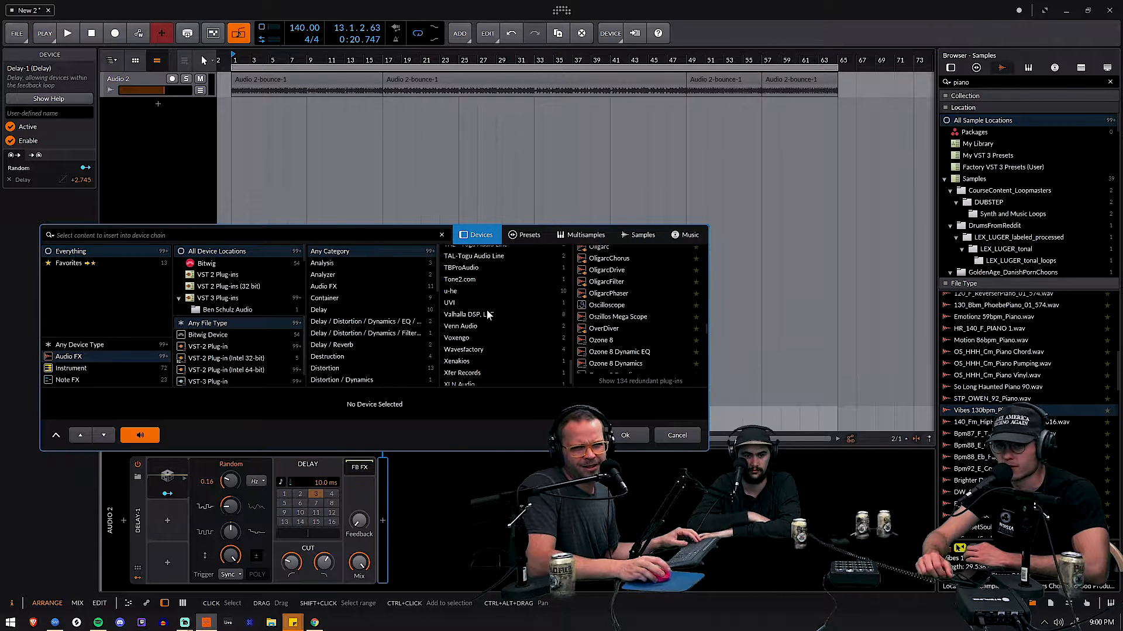
left_click(484, 293)
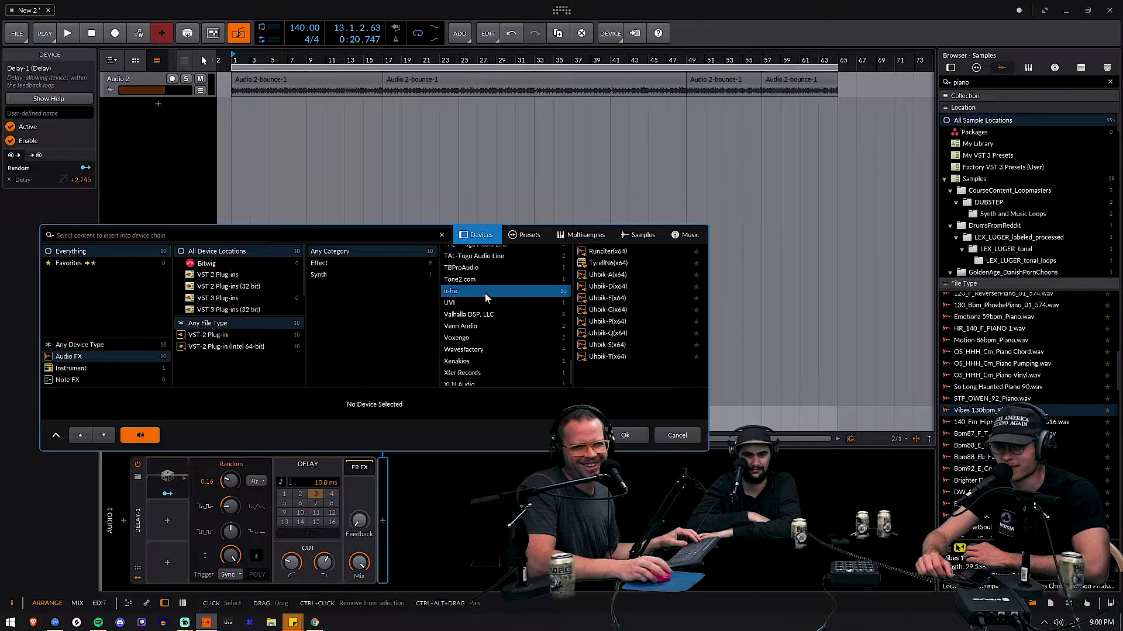
double_click(630, 309)
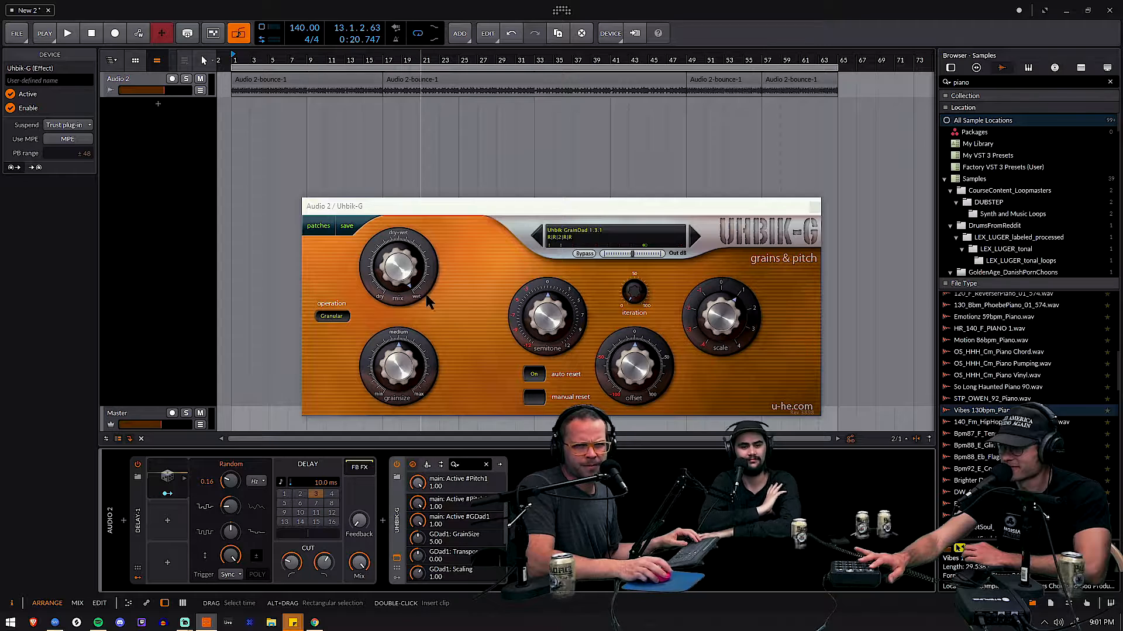
Step: Show the modulator slots of Uhbik-G and set its semitone transpose to 12
left_click(554, 326)
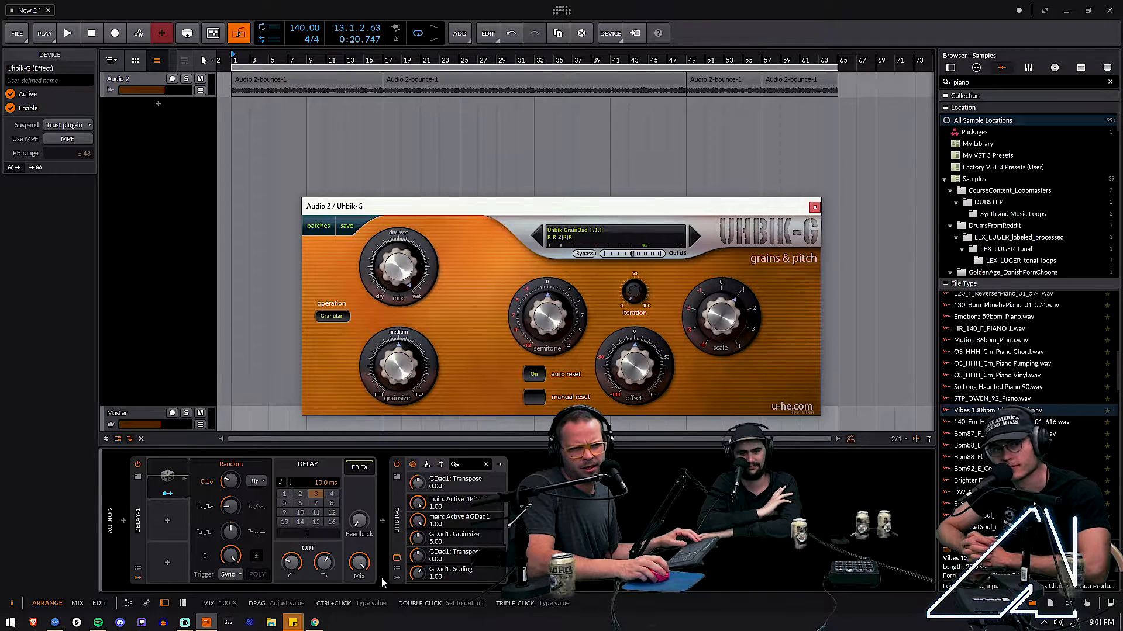
left_click(397, 579)
left_click(415, 479)
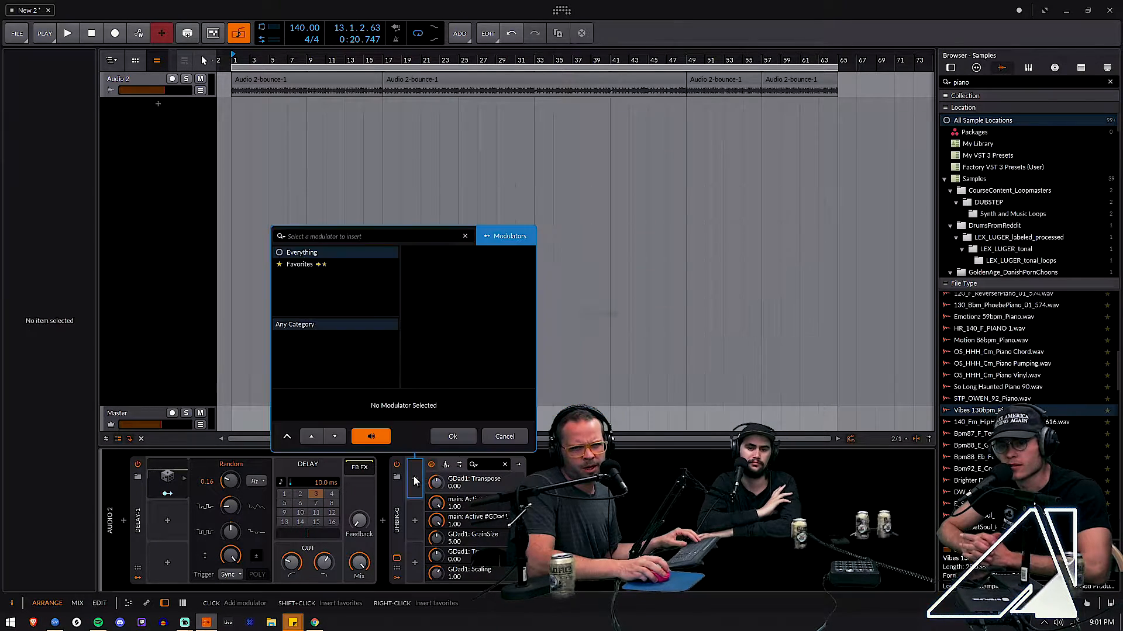
left_click(505, 435)
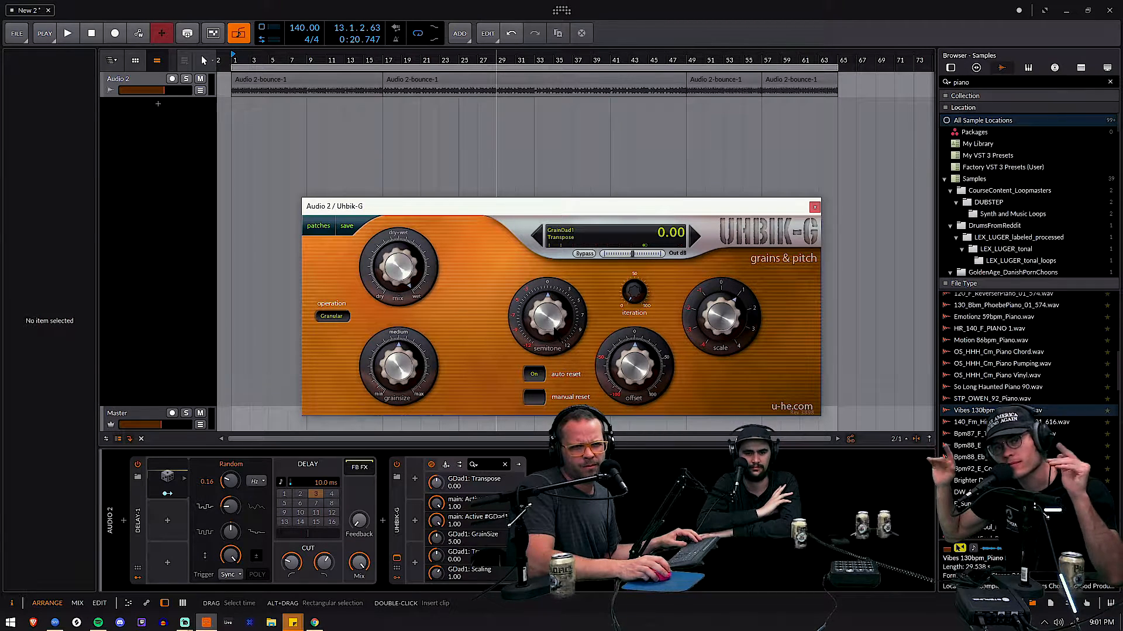
left_click_drag(547, 317, 556, 7)
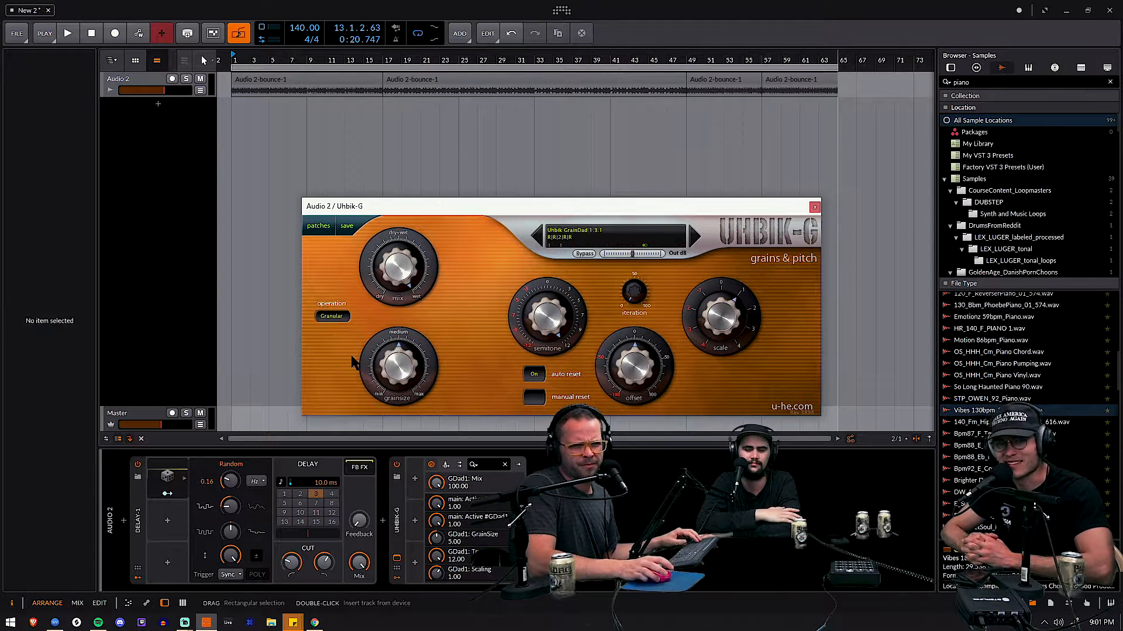
Step: Play the audio through Uhbik-G, raise its grain size to 10.00 and stop playback
key("space")
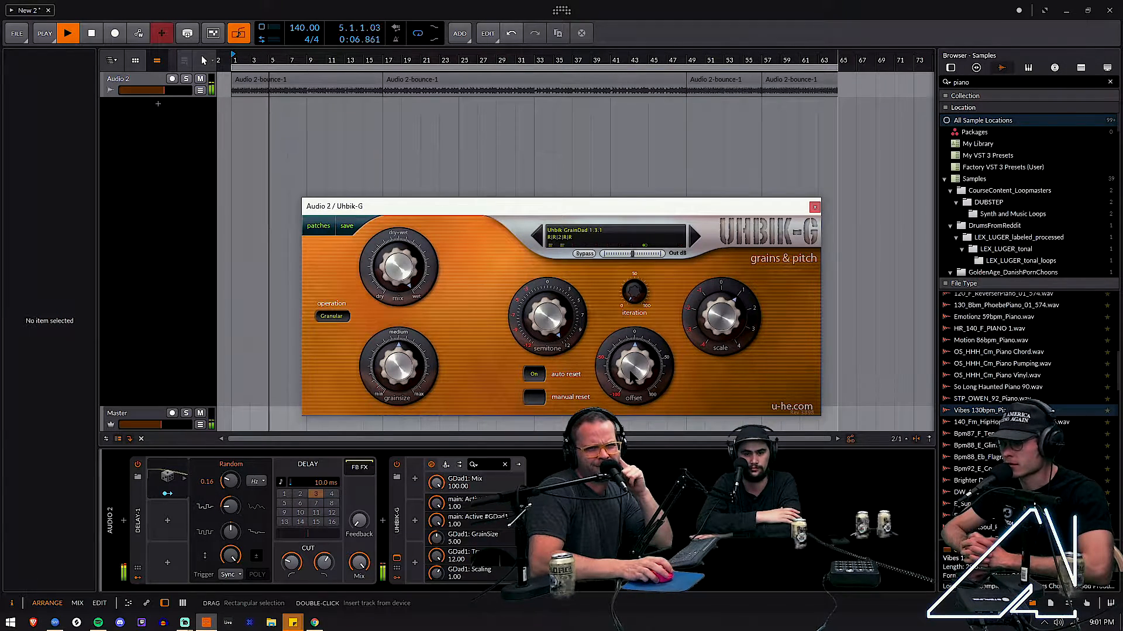
left_click_drag(390, 381, 385, 329)
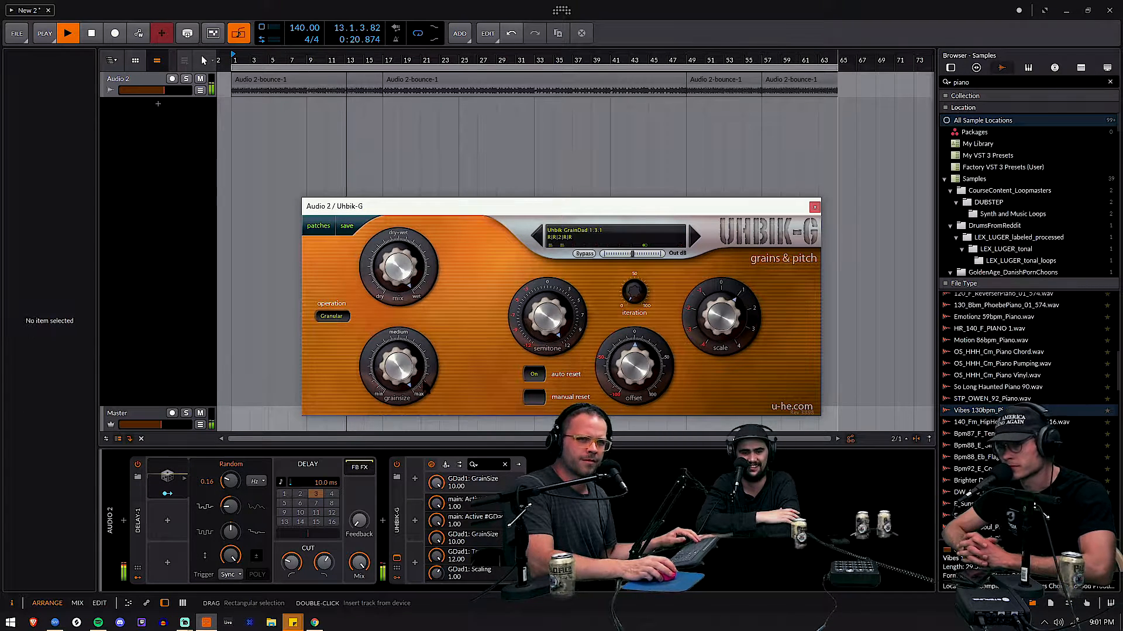
key("space")
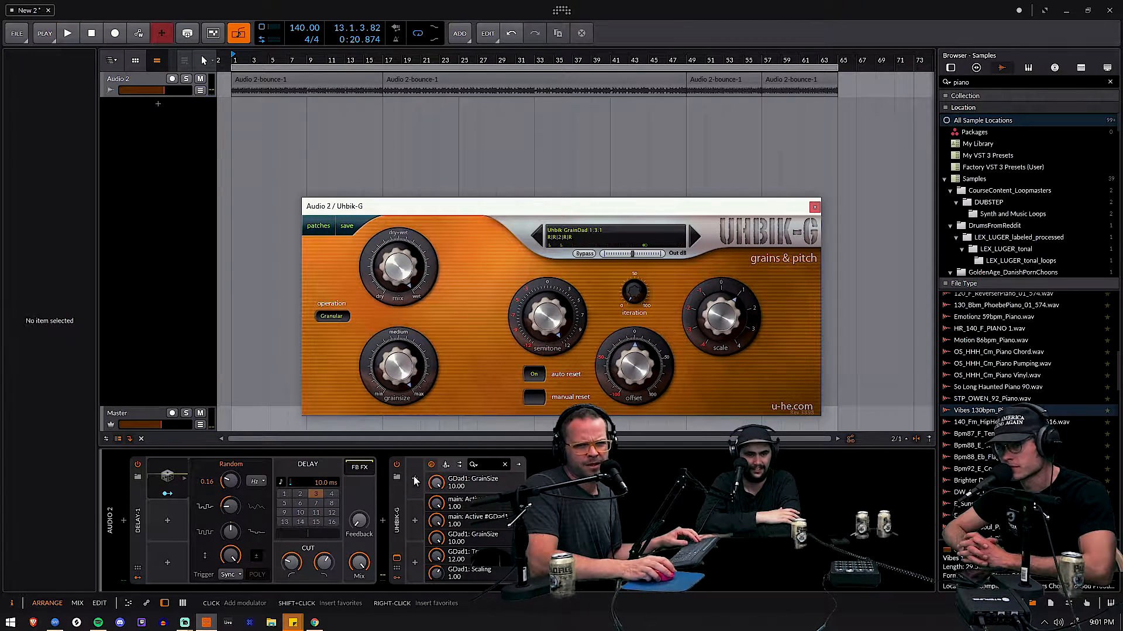
Step: Copy Delay-1's Random modulator into the first modulator slot of Uhbik-G, keeping the original on Delay-1
left_click_drag(168, 481, 364, 483)
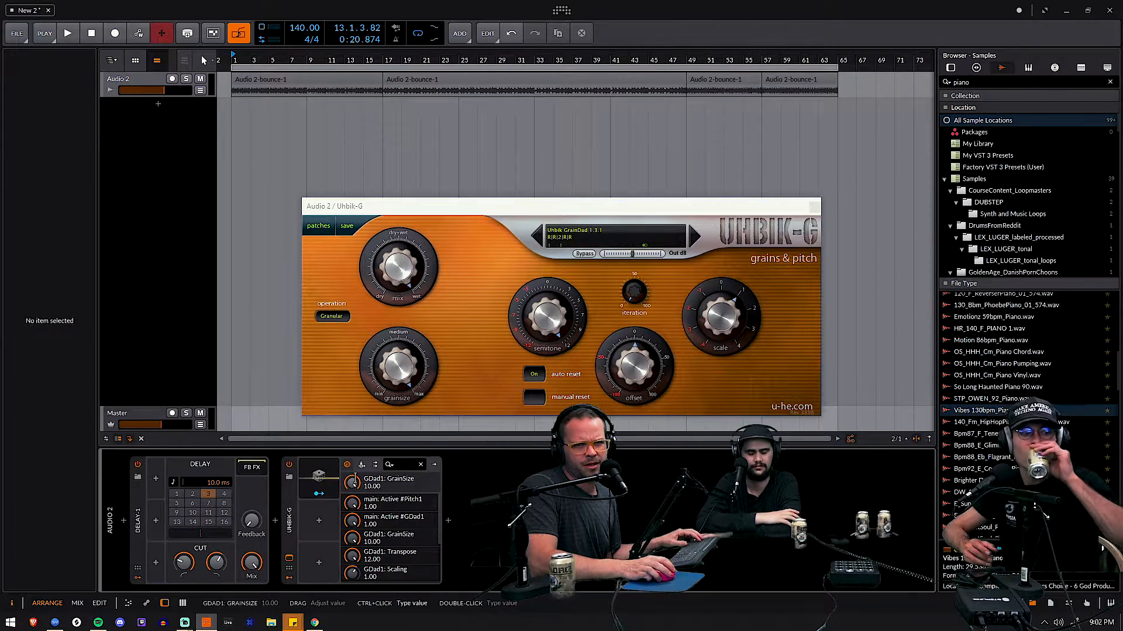
key("ctrl+z")
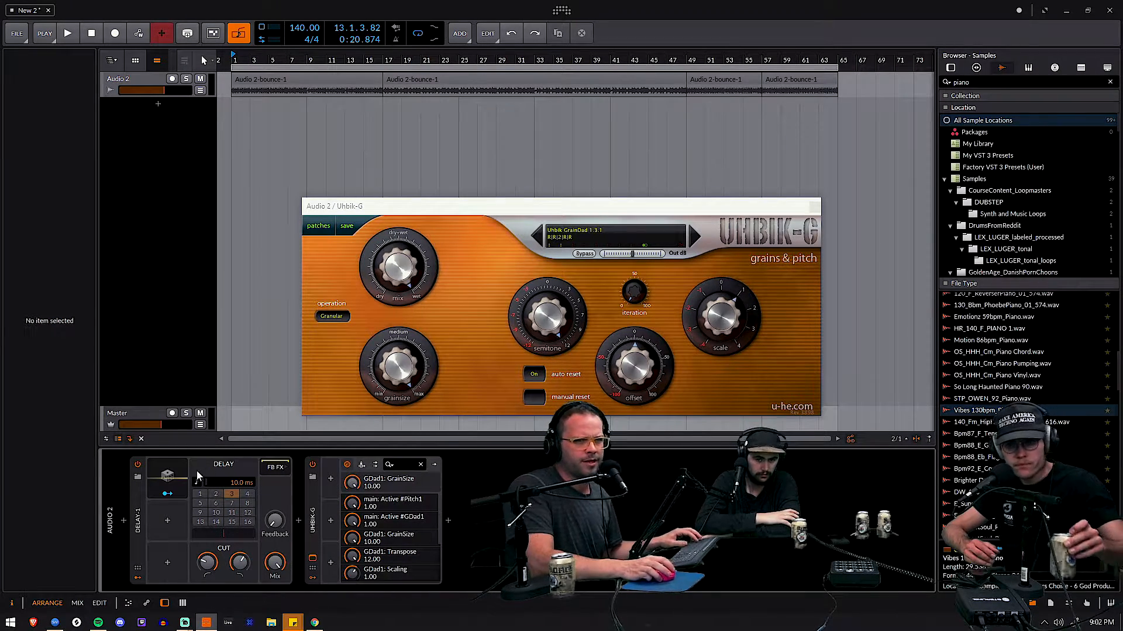
left_click(168, 478)
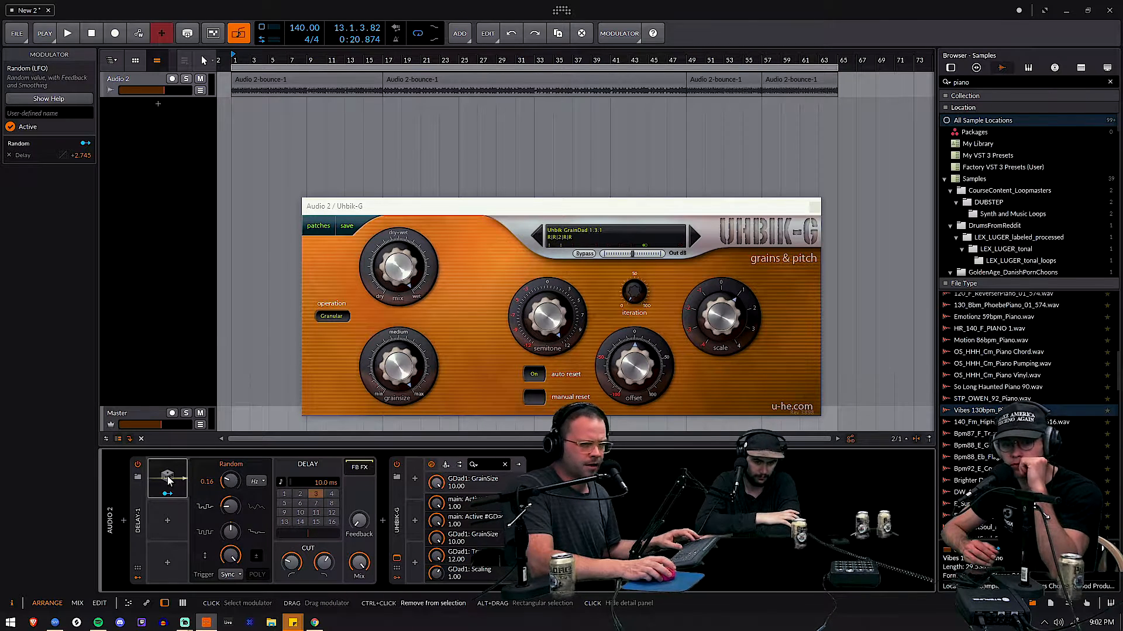
right_click(416, 471)
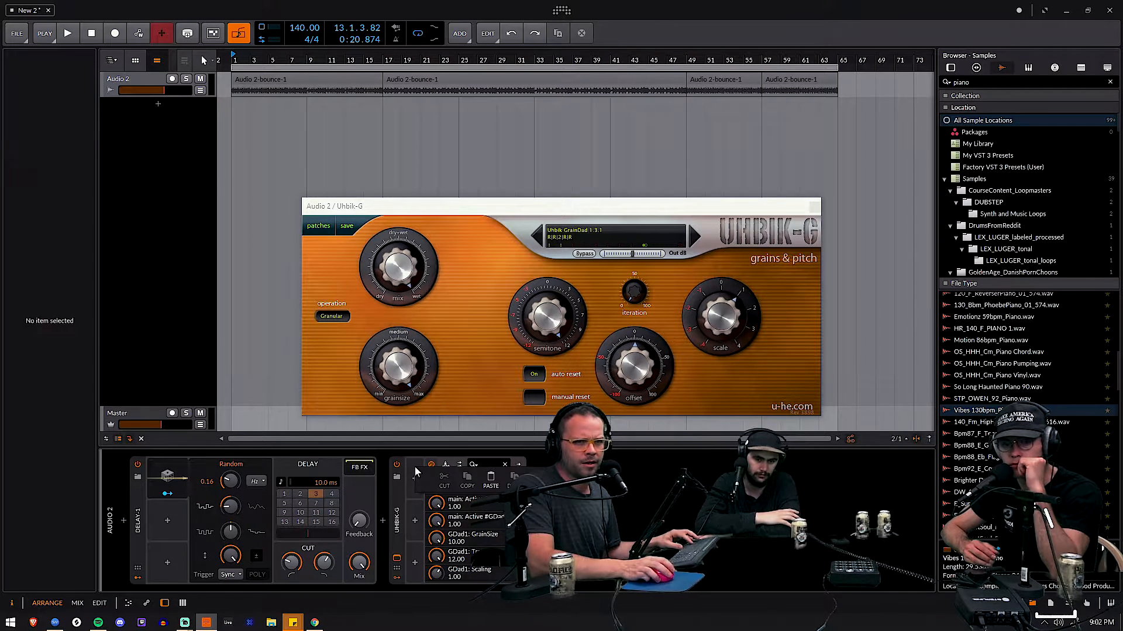
left_click(491, 478)
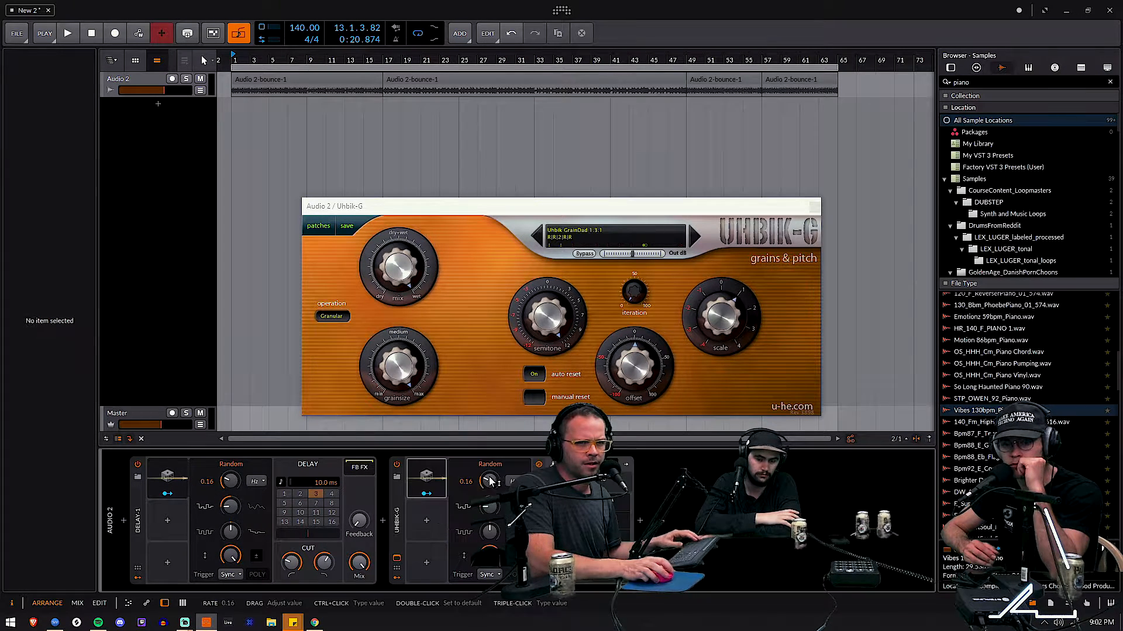
Step: Map Uhbik-G's Random modulator to its grain size with a base value of 0.00, and audition the result
left_click(425, 496)
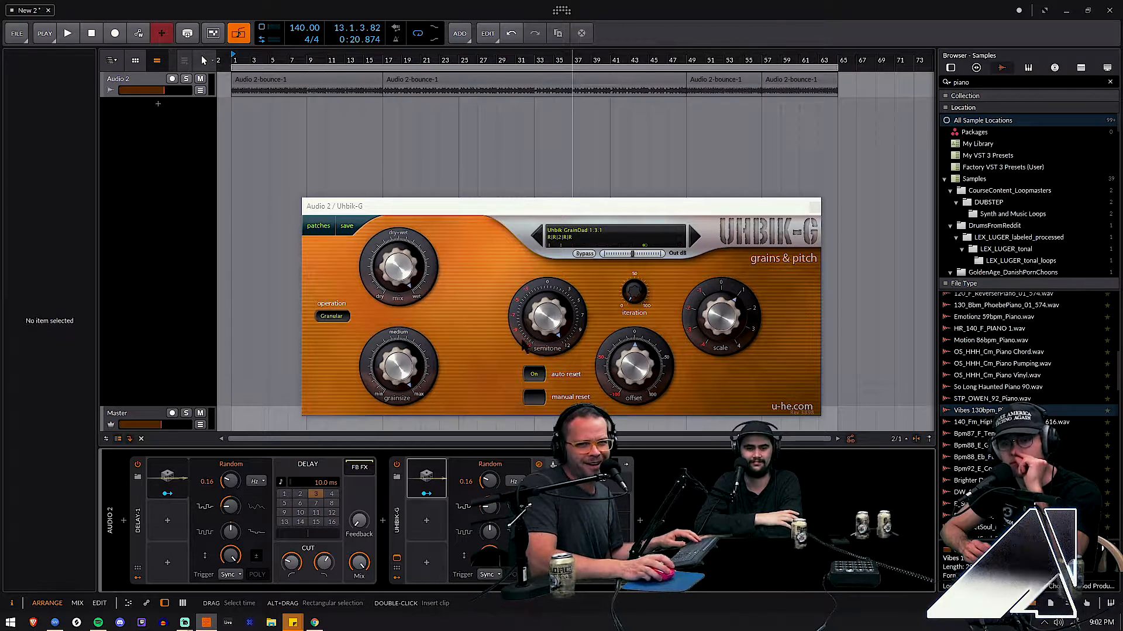
left_click_drag(397, 369, 398, 462)
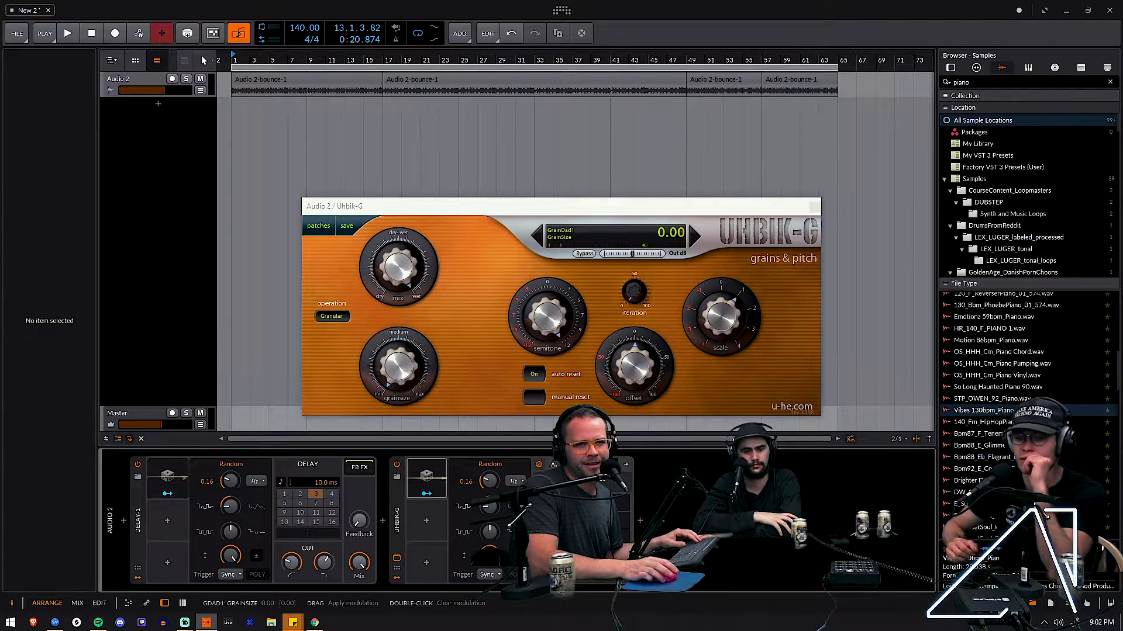
key("space")
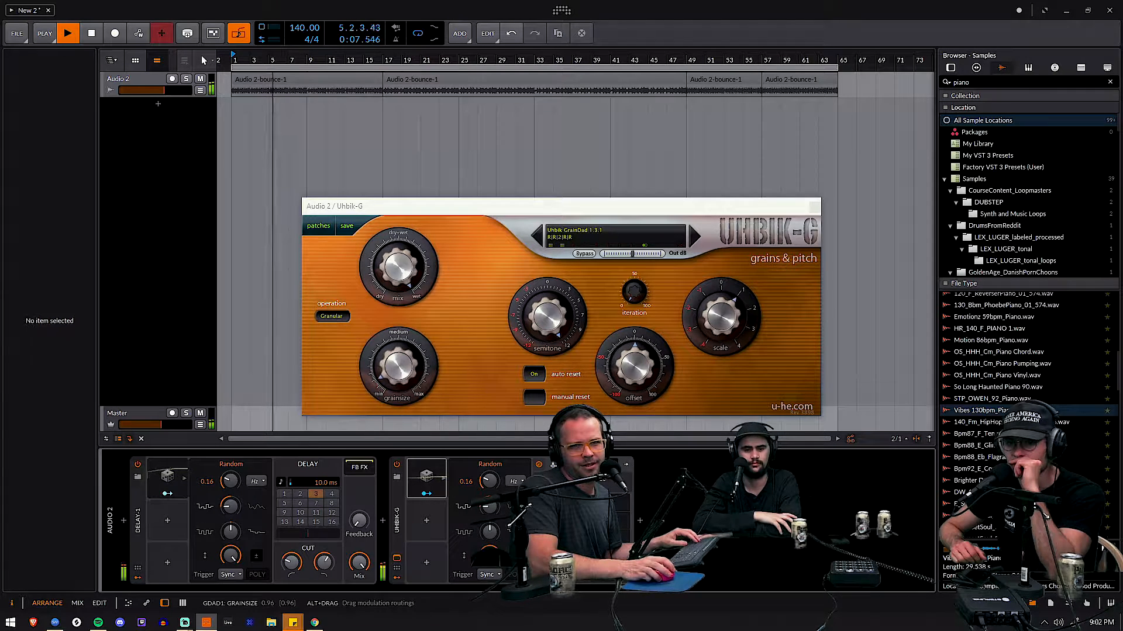
key("space")
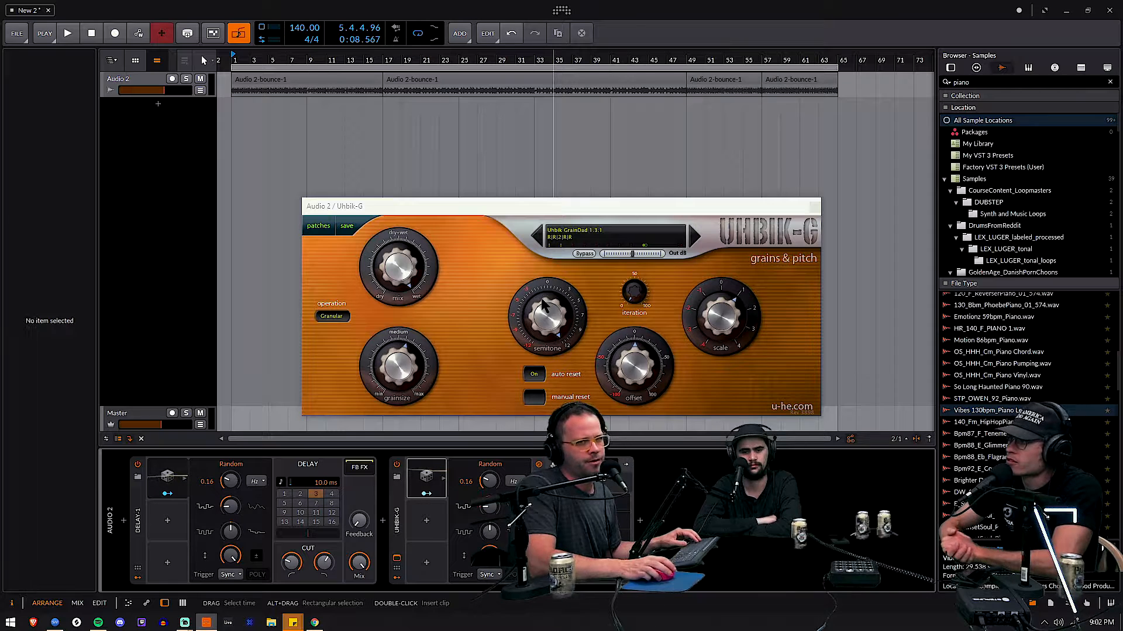
left_click(814, 206)
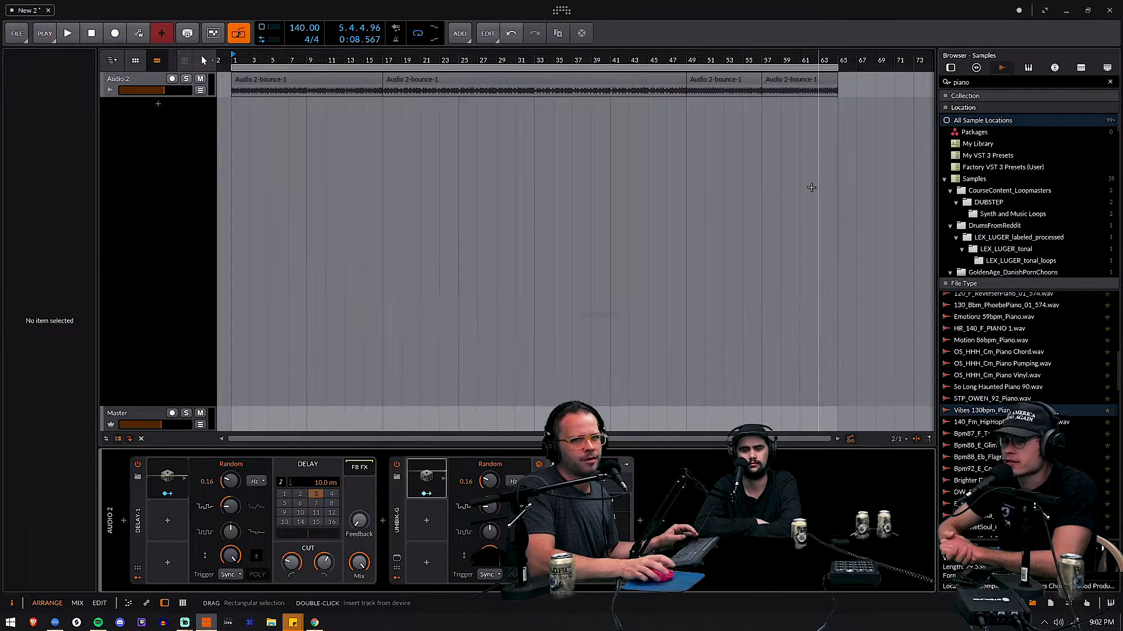
Step: Add the Unfiltered Audio Byome effect after Uhbik-G in Audio 2's device chain
left_click(640, 521)
scroll(888, 335, "down", 15)
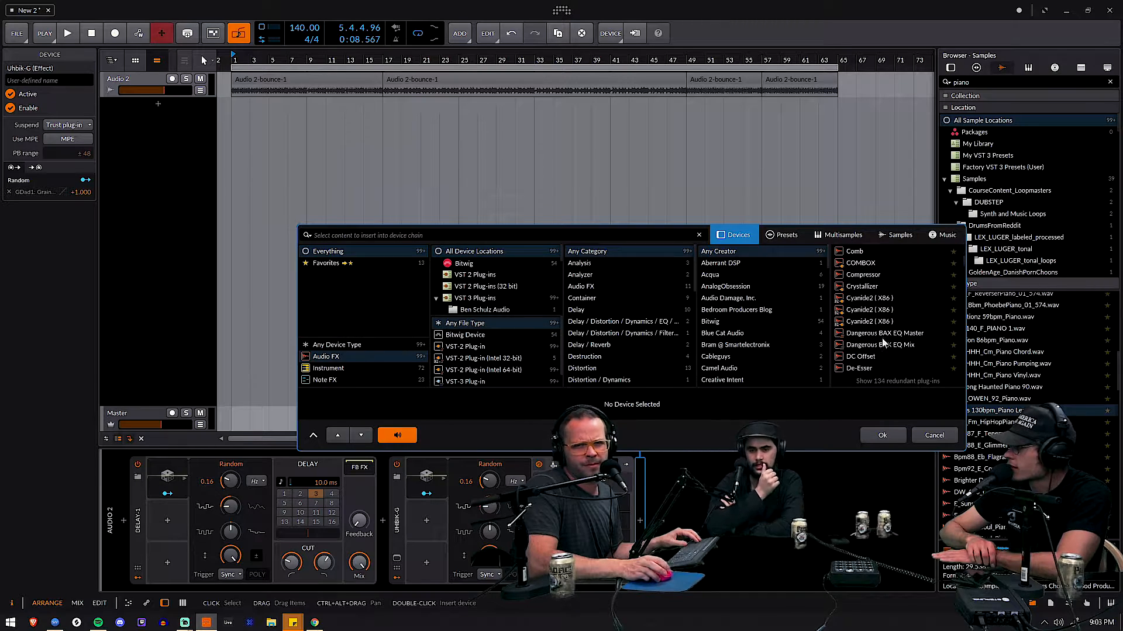
scroll(889, 334, "down", 15)
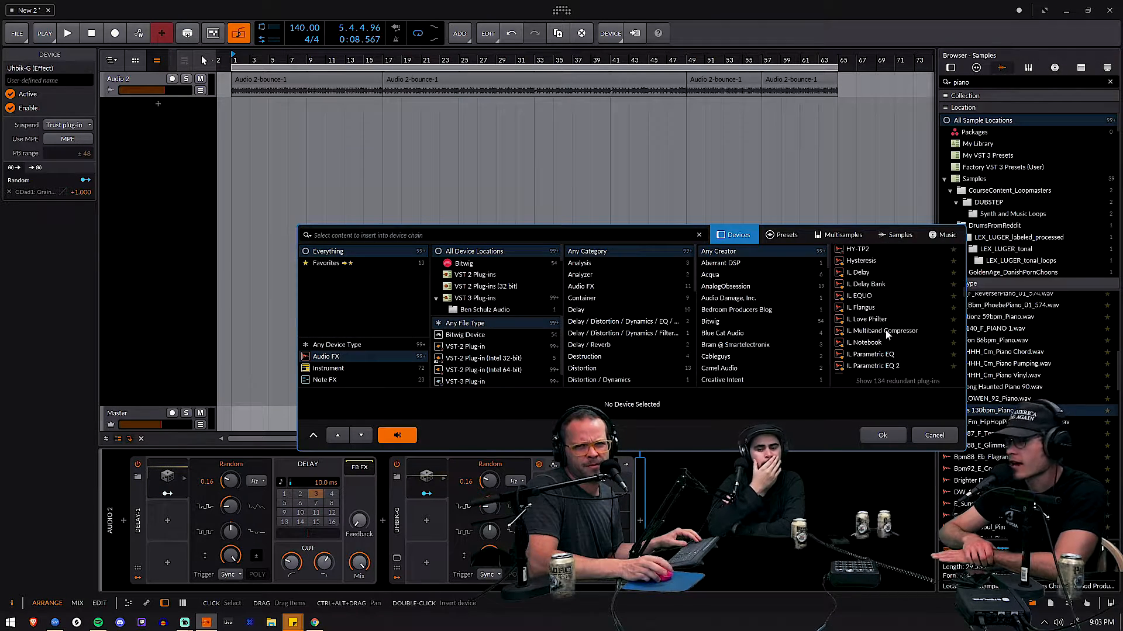
scroll(884, 325, "down", 15)
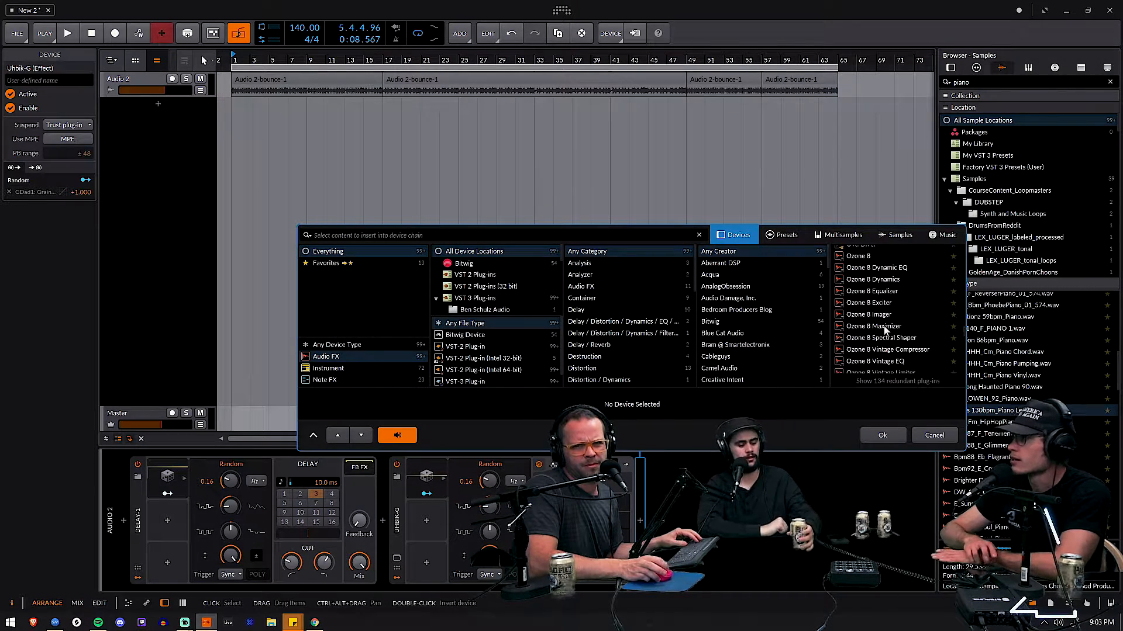
scroll(880, 318, "down", 10)
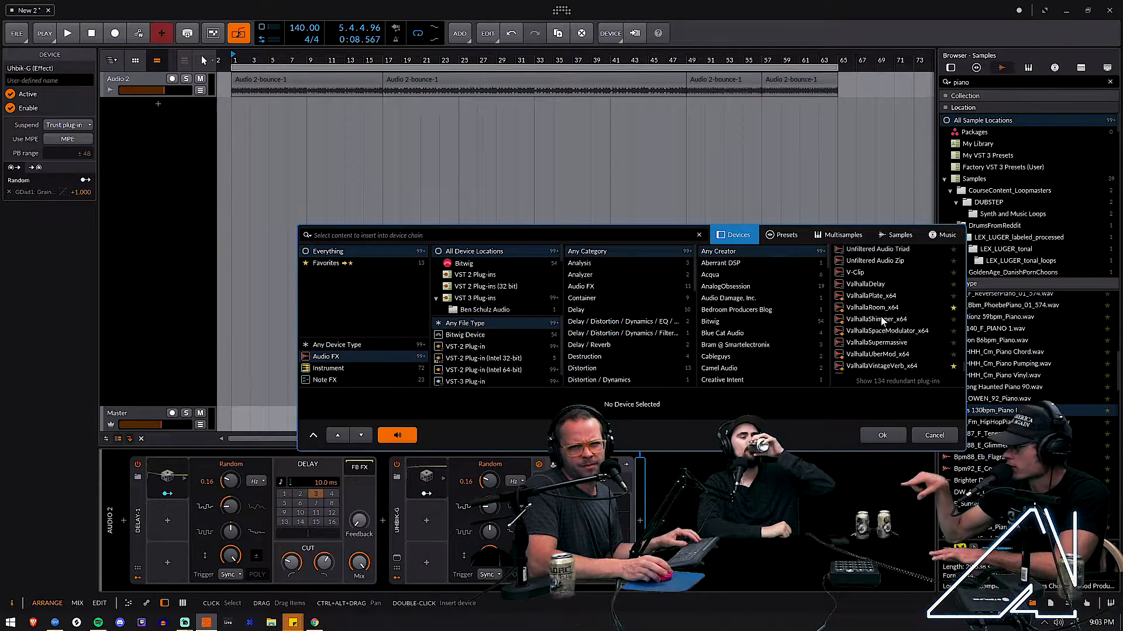
scroll(880, 317, "up", 3)
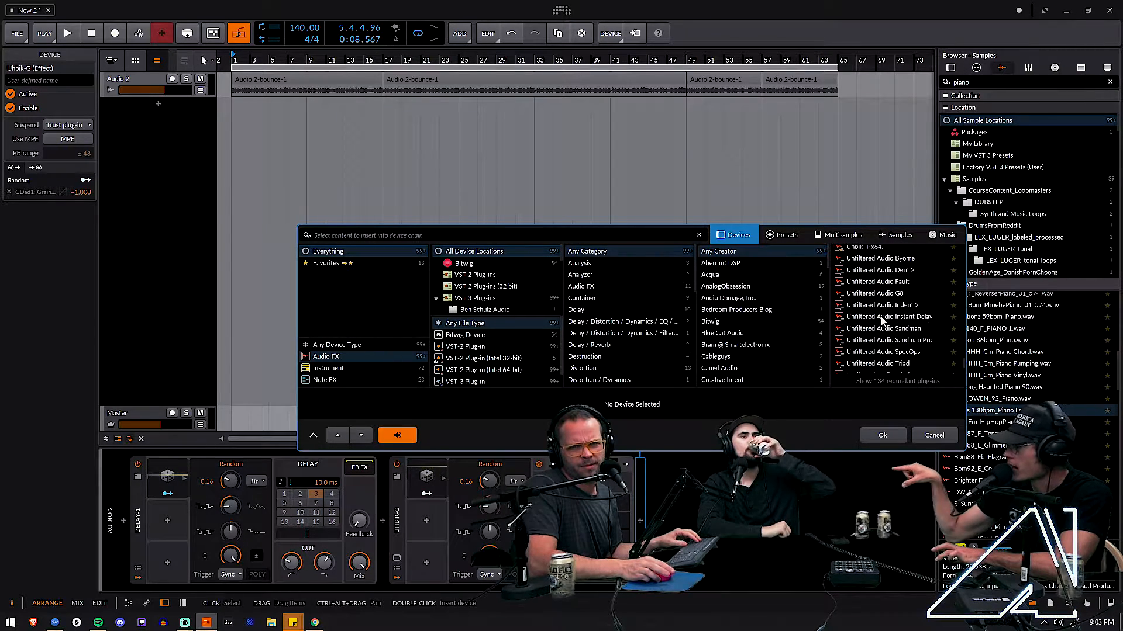
left_click(889, 259)
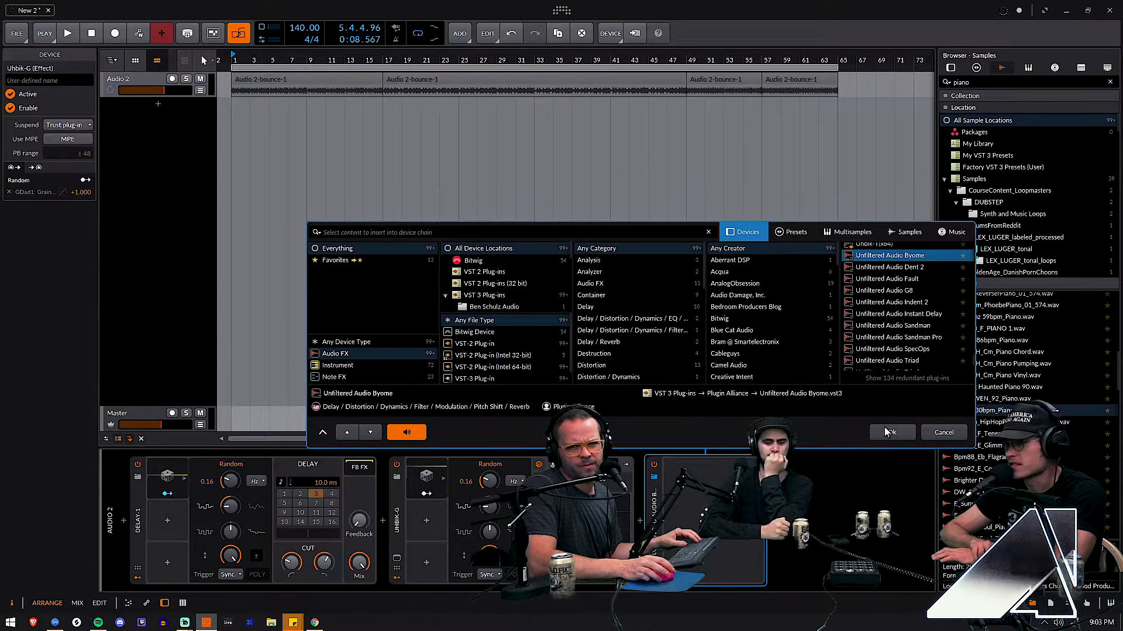
left_click(888, 432)
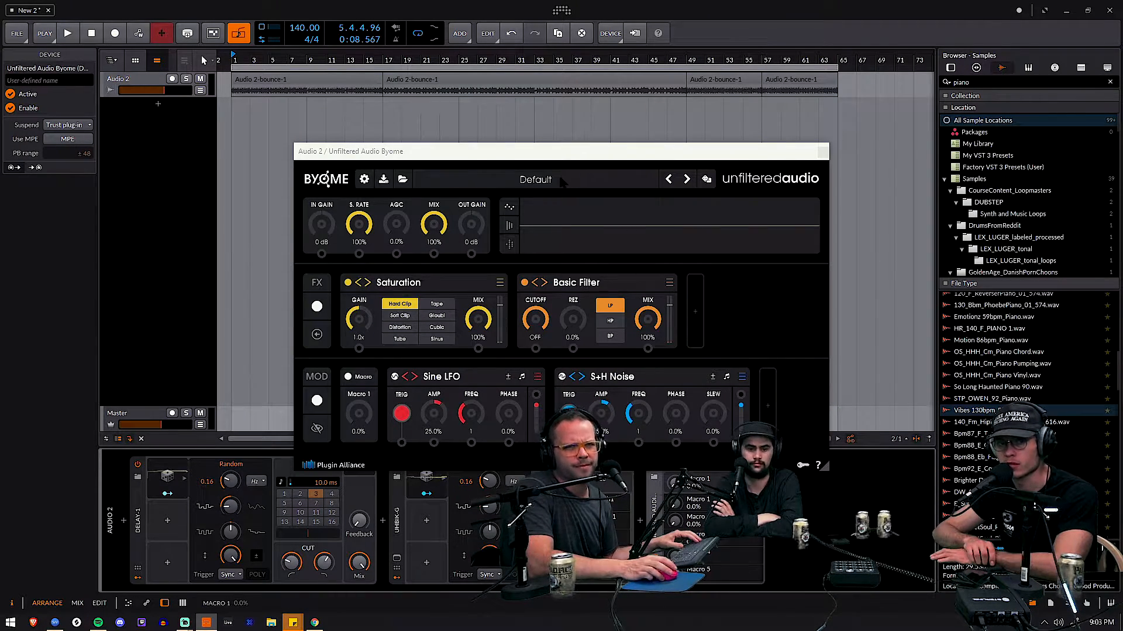
Step: Load Byome's factory preset Crossmod_Surfer_2, audition it briefly and stop playback
left_click(584, 179)
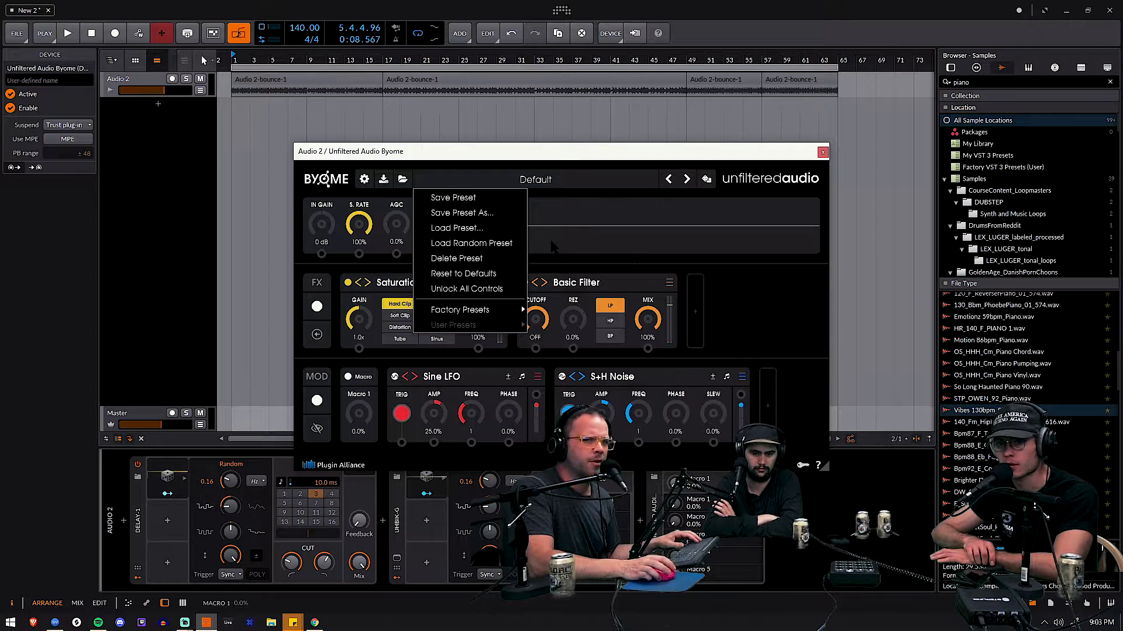
mouse_move(468, 310)
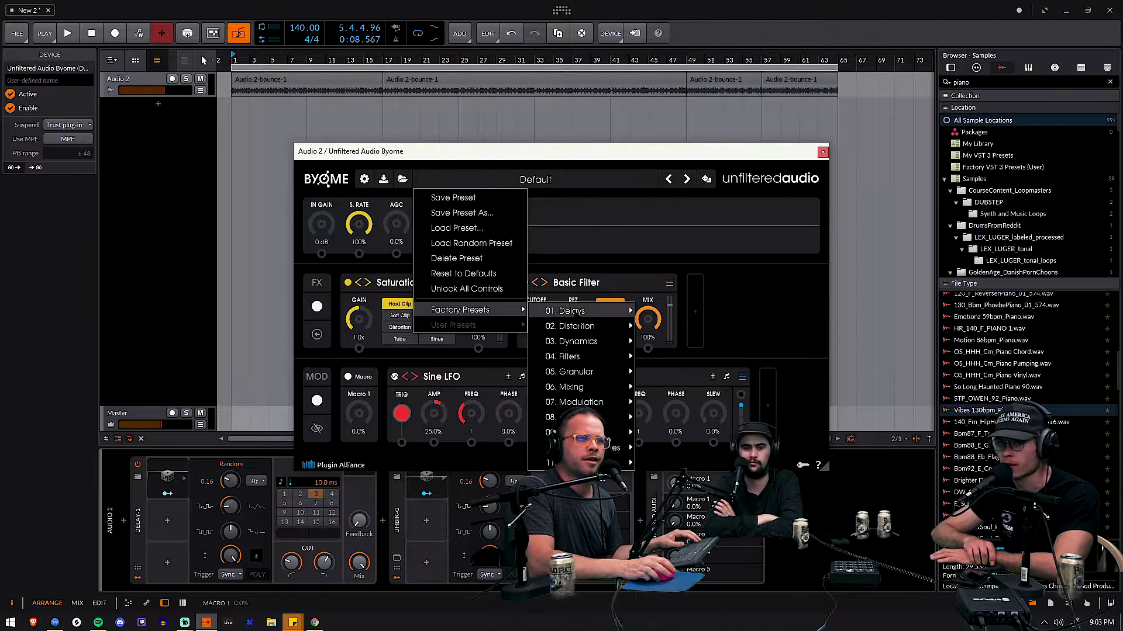
mouse_move(585, 448)
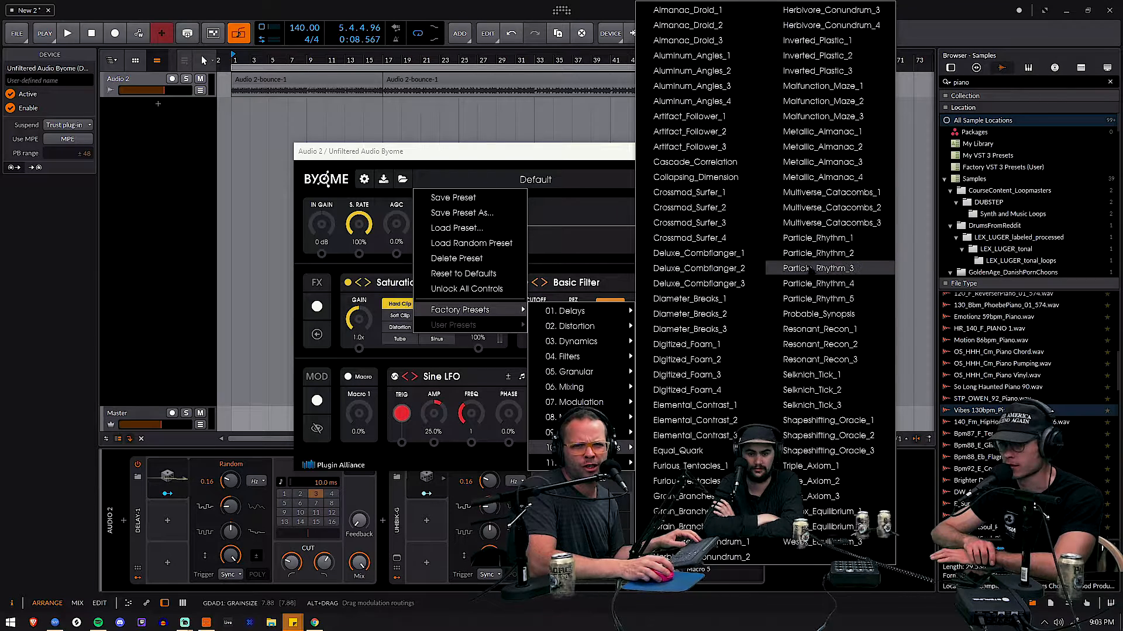
left_click(724, 208)
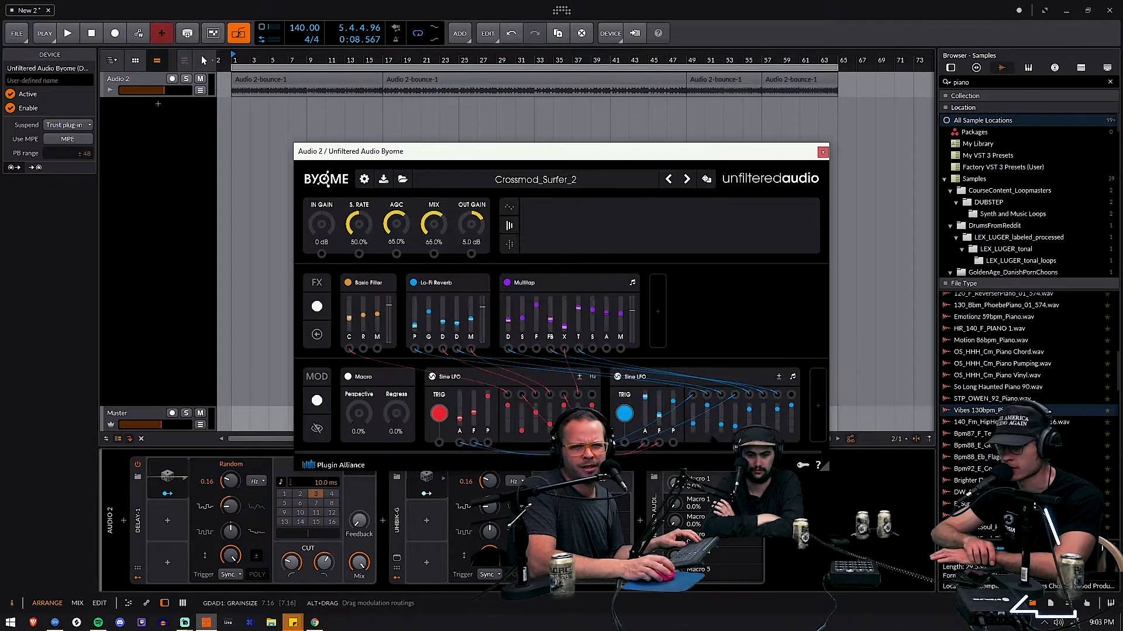
key("space")
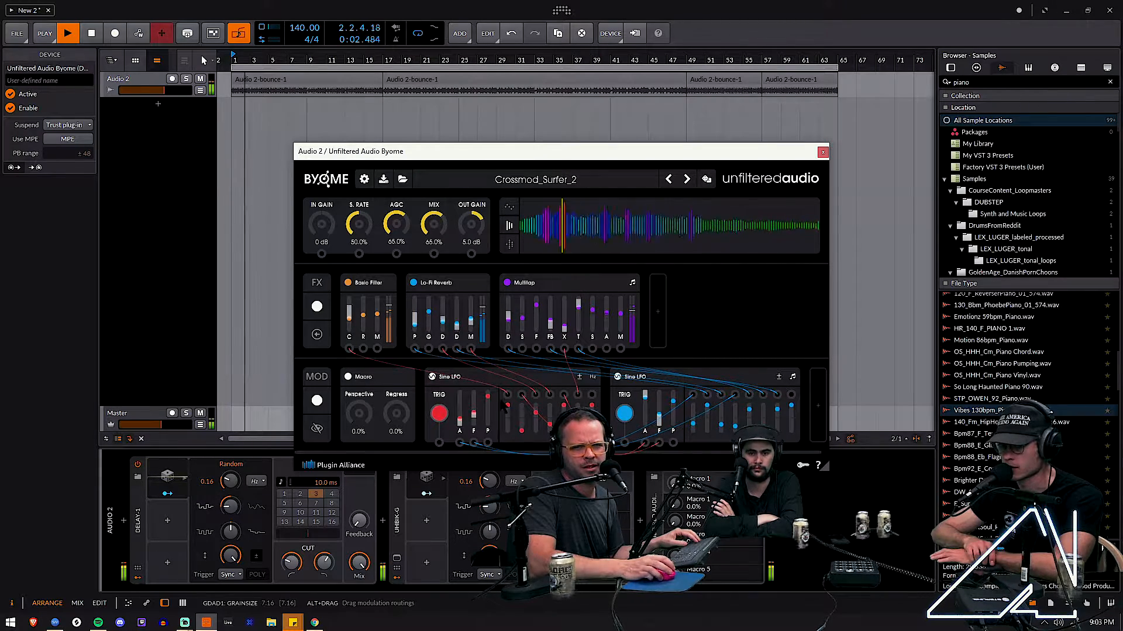
key("space")
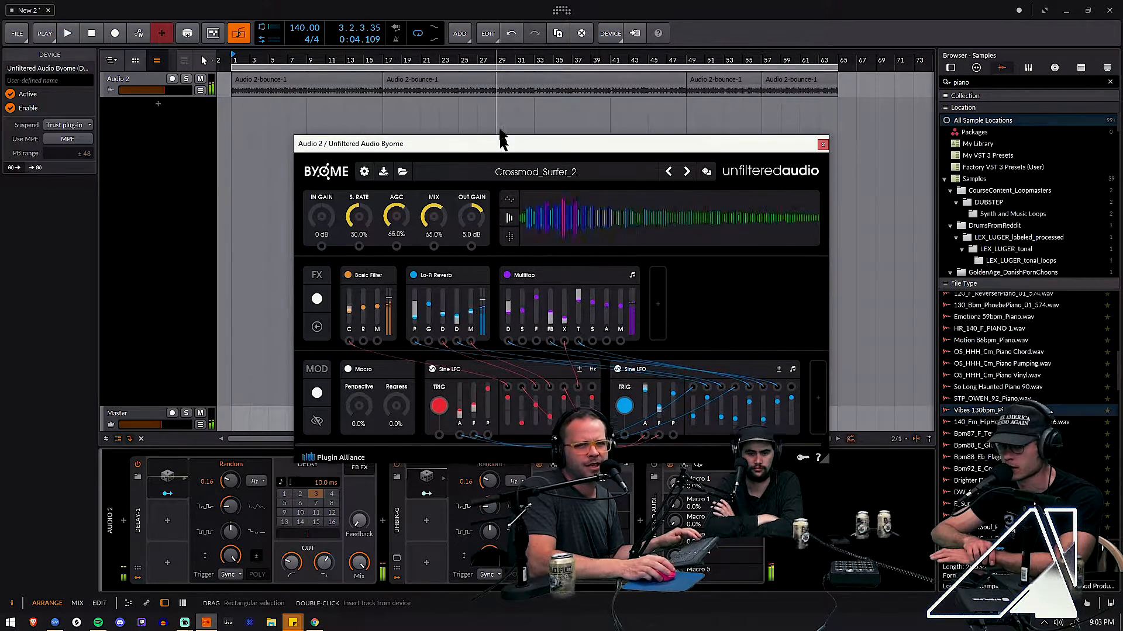
Step: Bypass Uhbik-G and Delay-1 and play the audio through Byome alone
left_click_drag(500, 153, 503, 70)
left_click(396, 466)
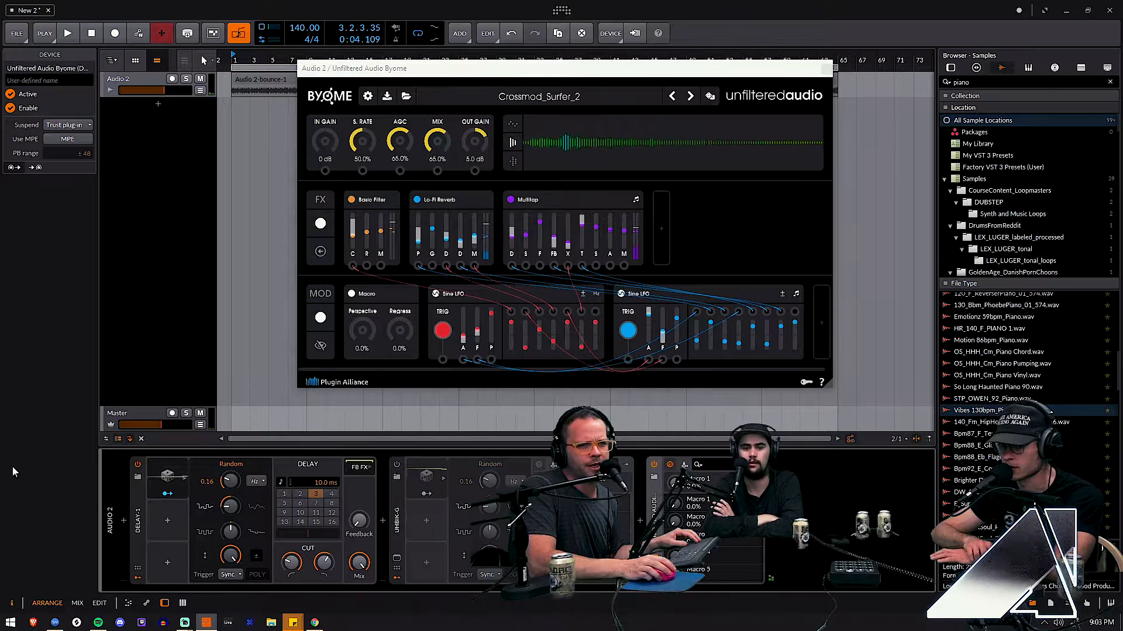
left_click(138, 466)
key("space")
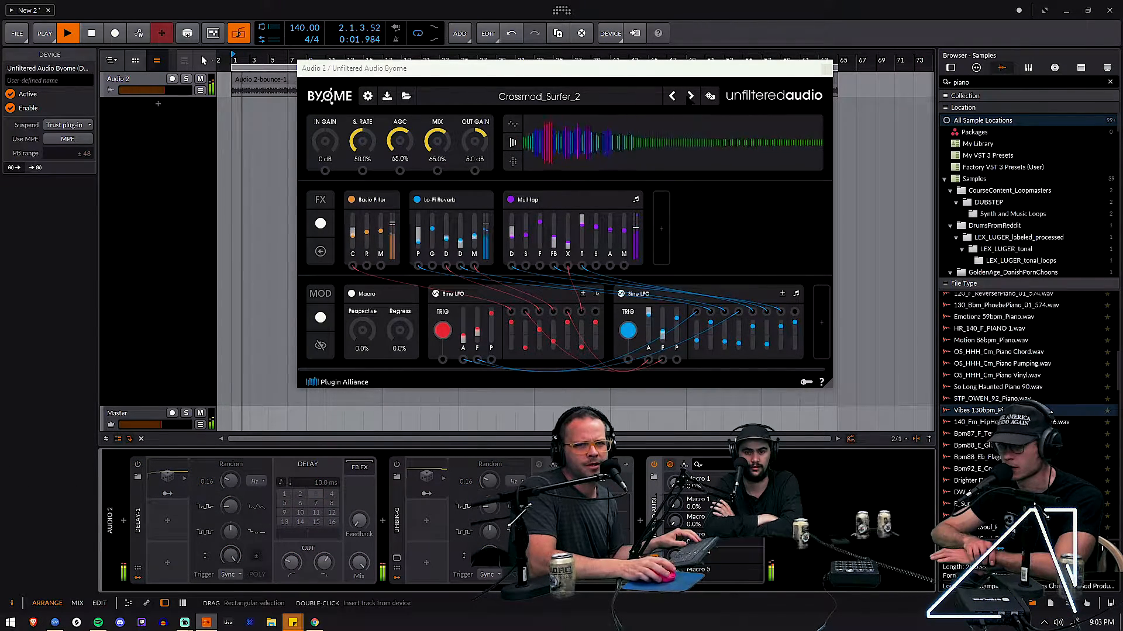
Step: Advance Byome's preset to Crossmod_Surfer_4 during playback, listen to it and stop playback
left_click(690, 96)
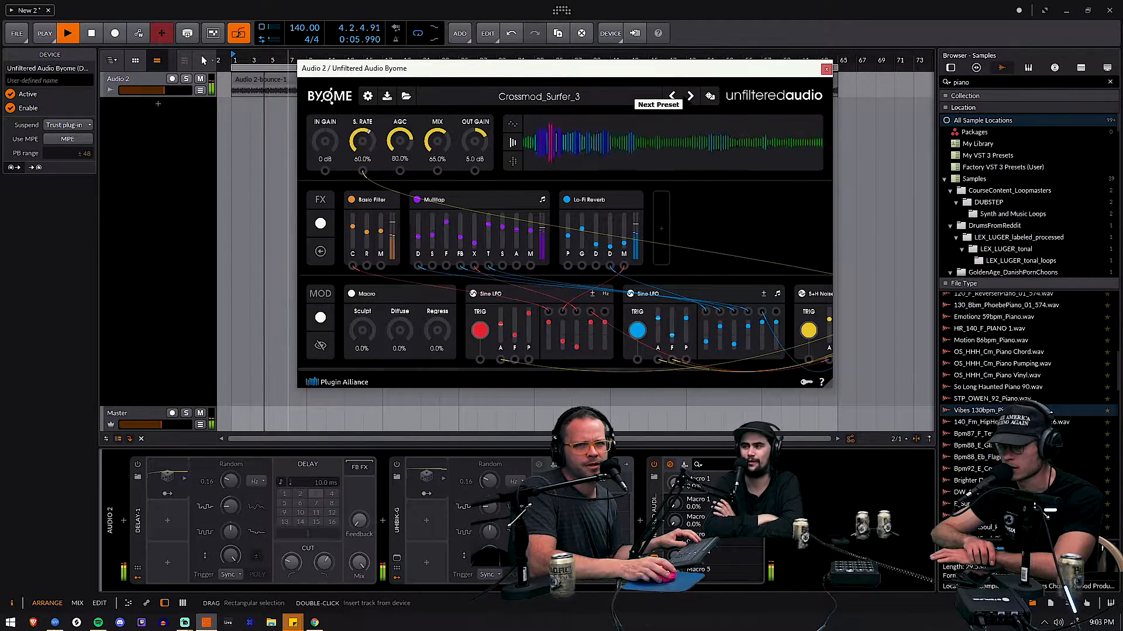
left_click(691, 96)
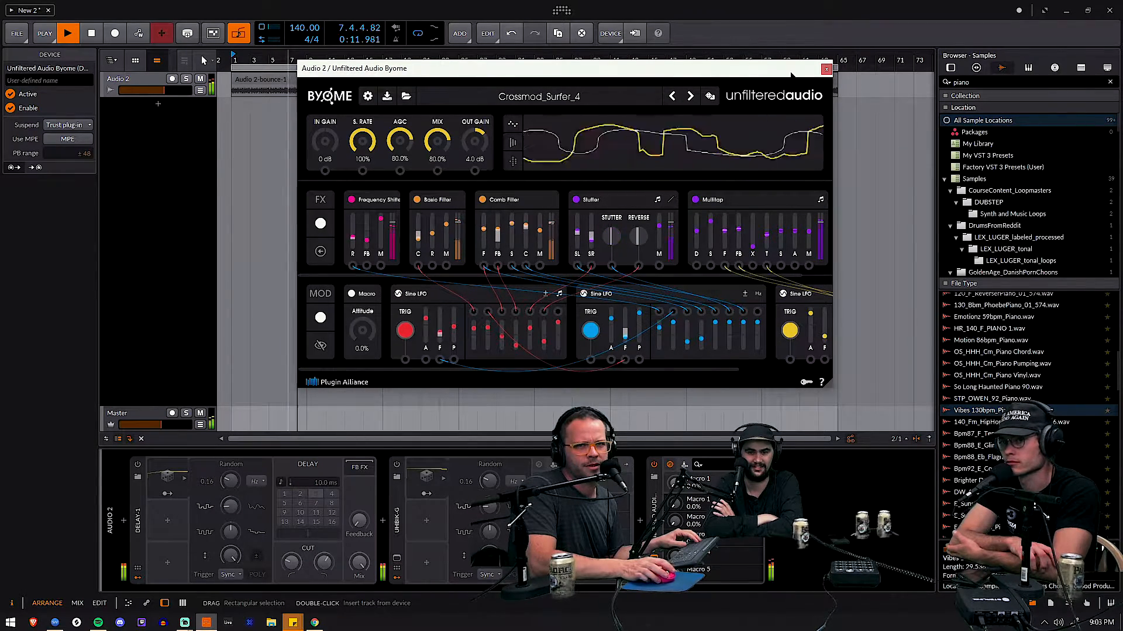
key("space")
Step: Switch Uhbik-G and Delay-1 back on and move the Byome window clear of the arranger tracks
left_click(396, 465)
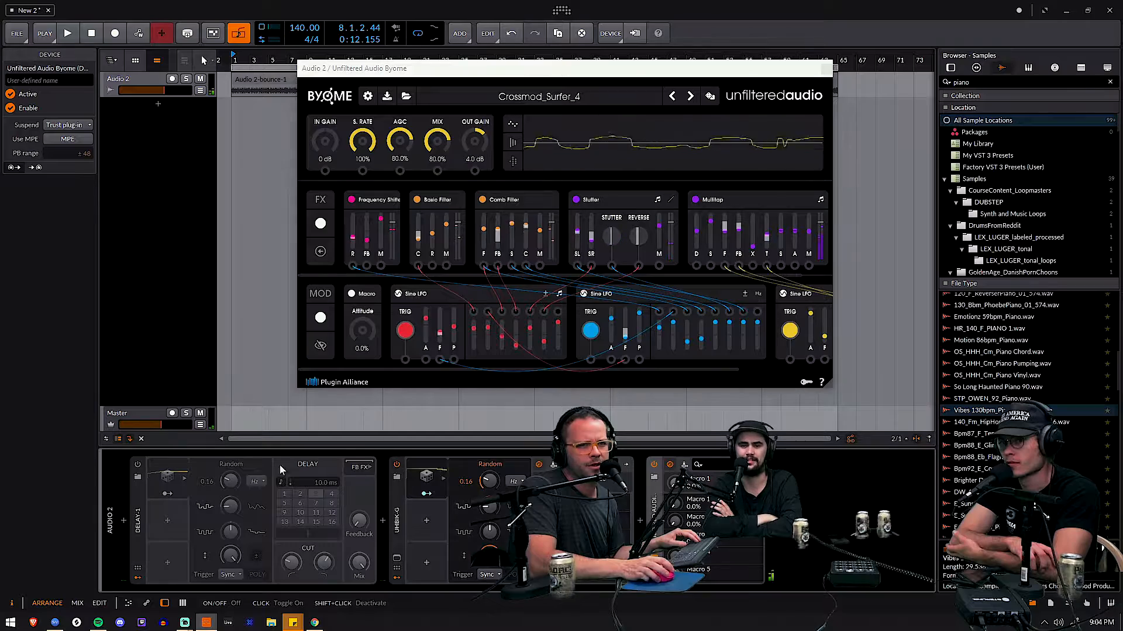
left_click(138, 466)
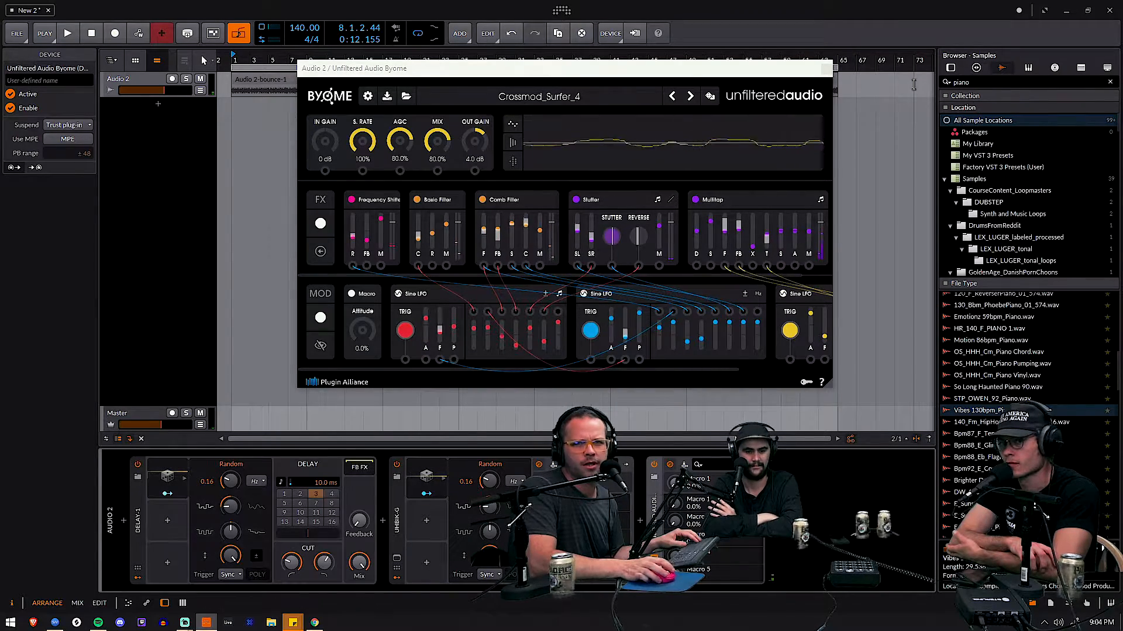
left_click_drag(759, 71, 799, 294)
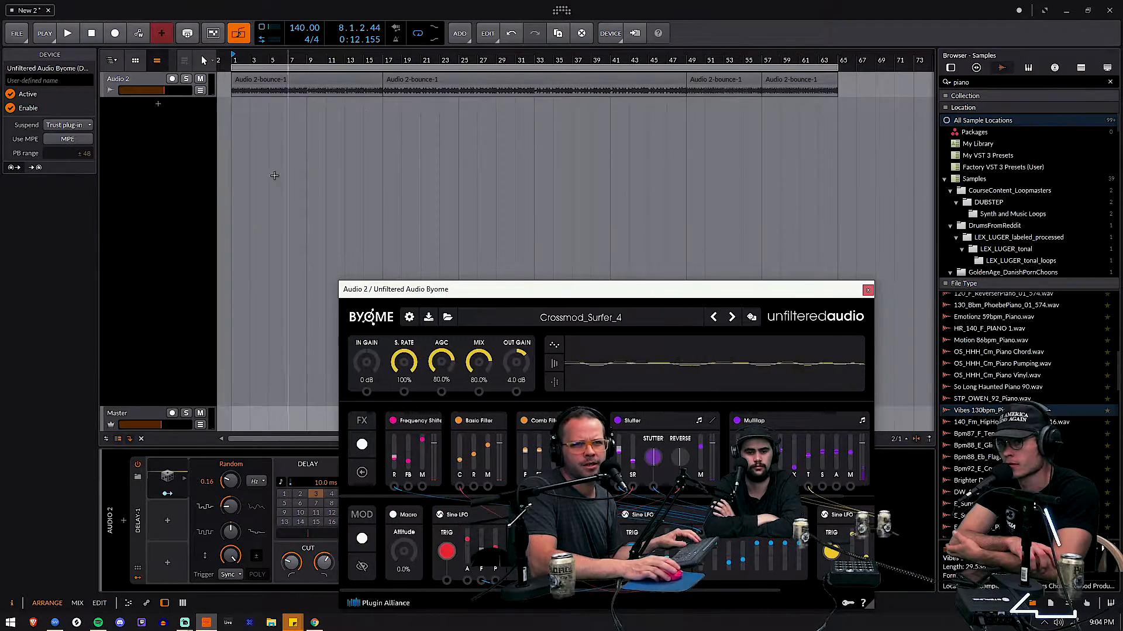
left_click(171, 106)
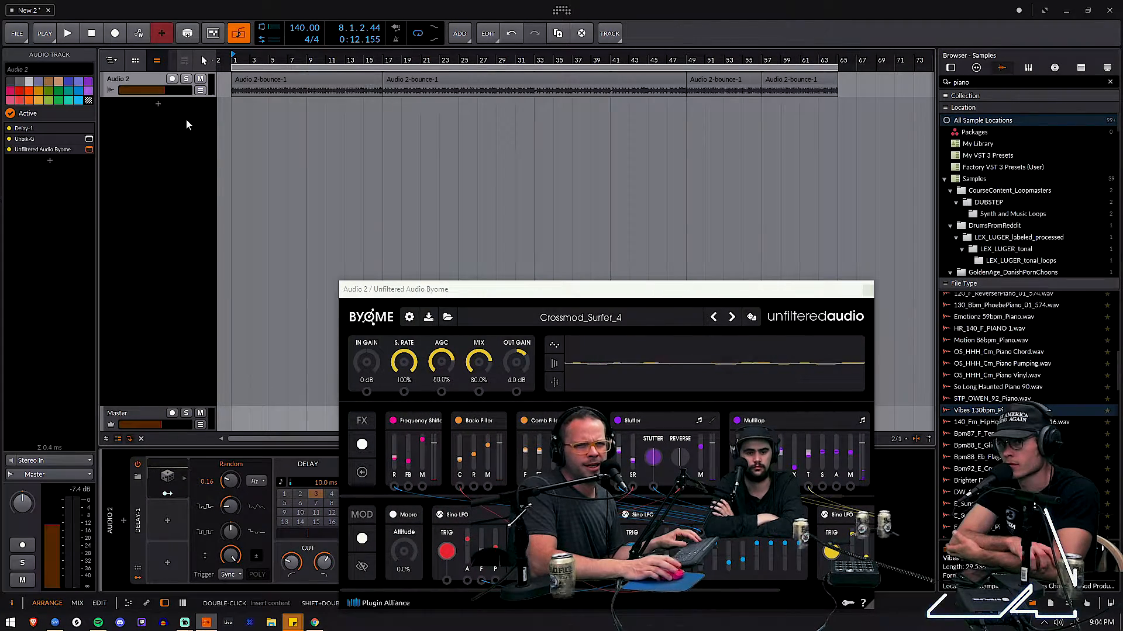
double_click(160, 108)
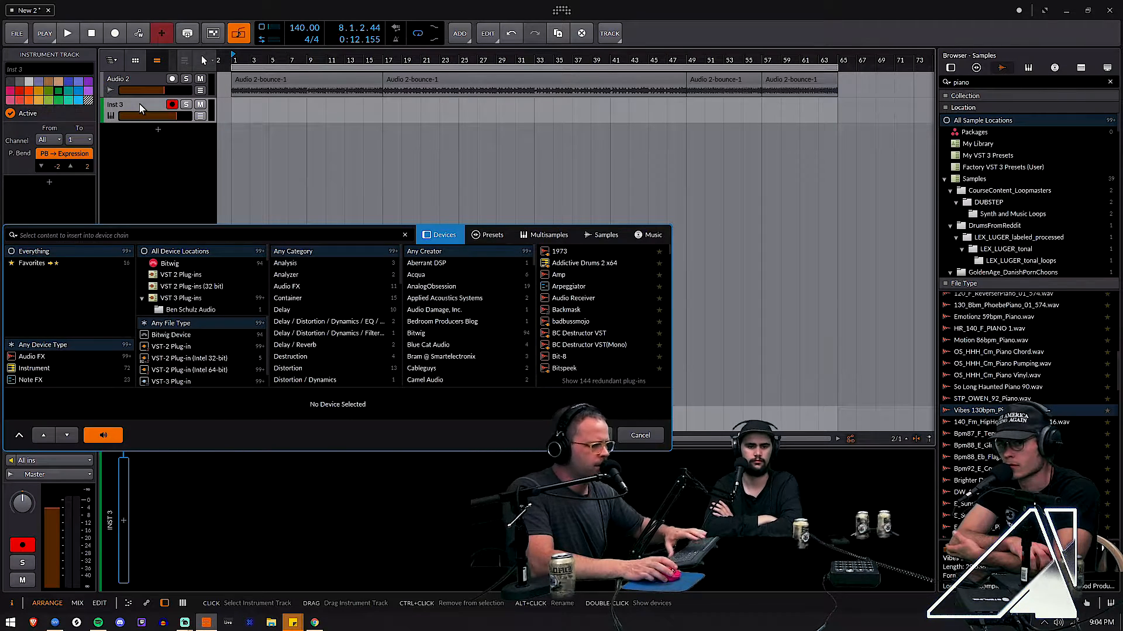
key("ctrl+z")
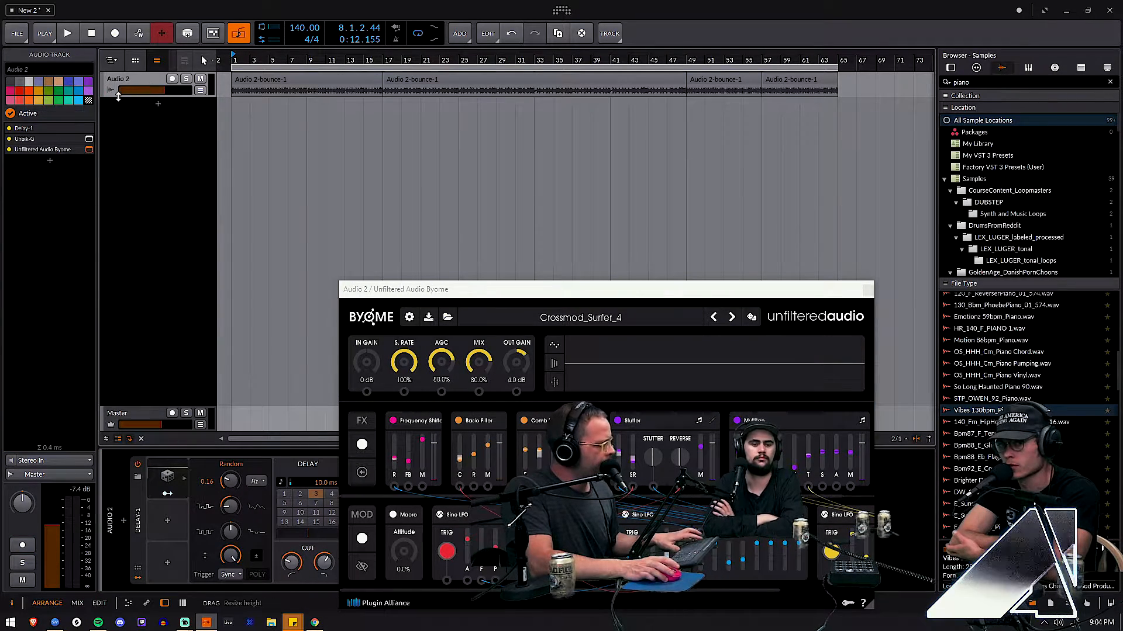
Step: Add a new audio track below Audio 2 and set its input to Audio 2 (PRE)
key("ctrl+shift+t")
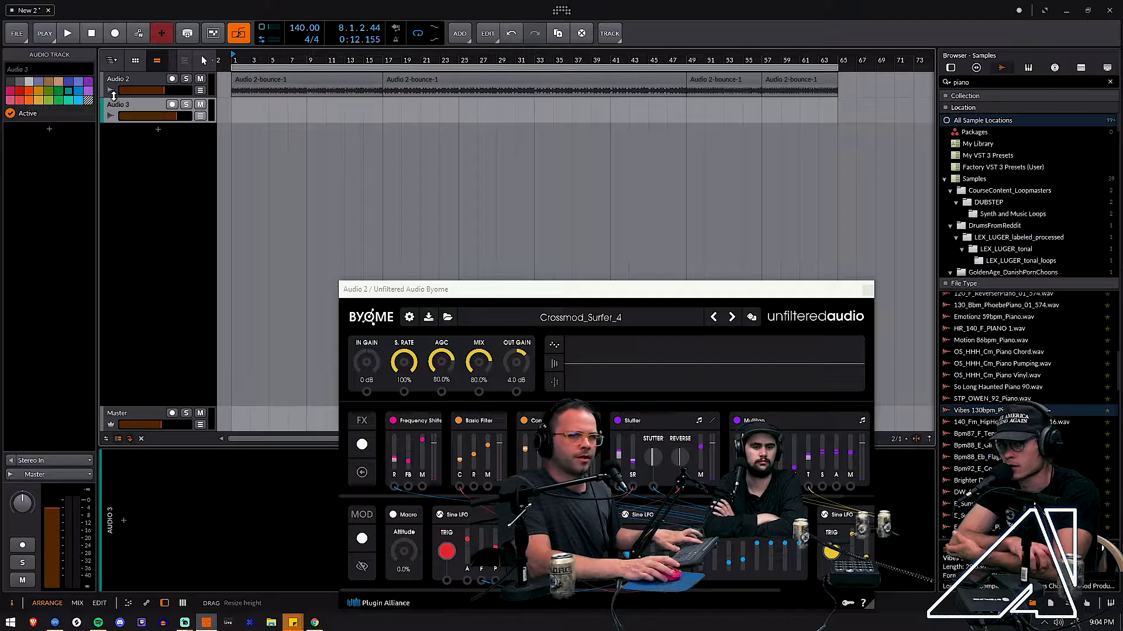
left_click(36, 461)
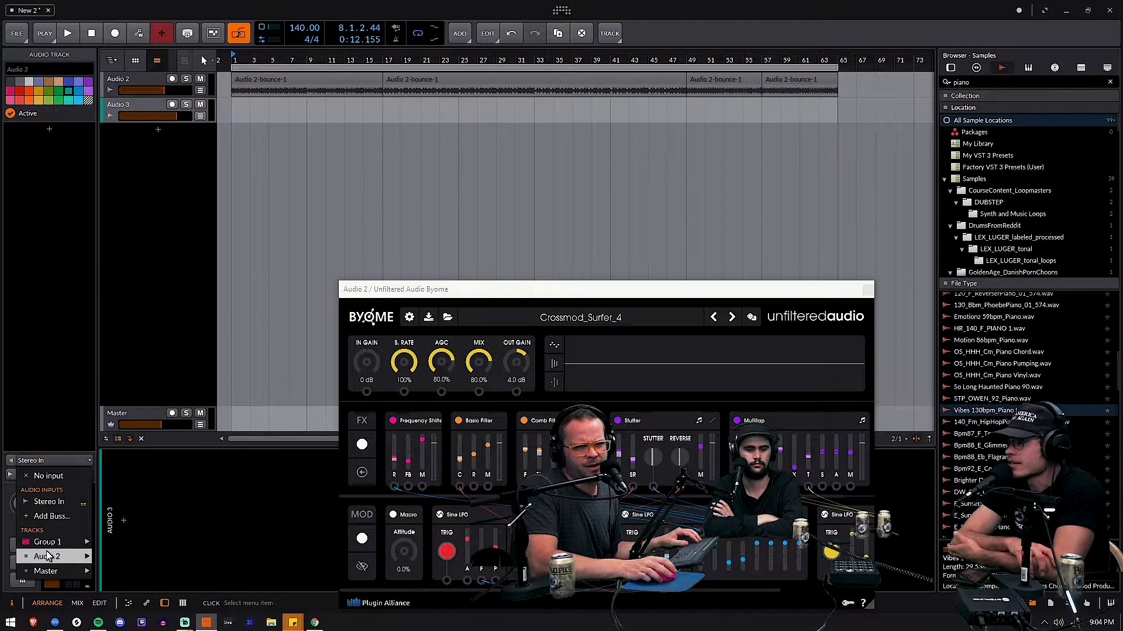
mouse_move(48, 556)
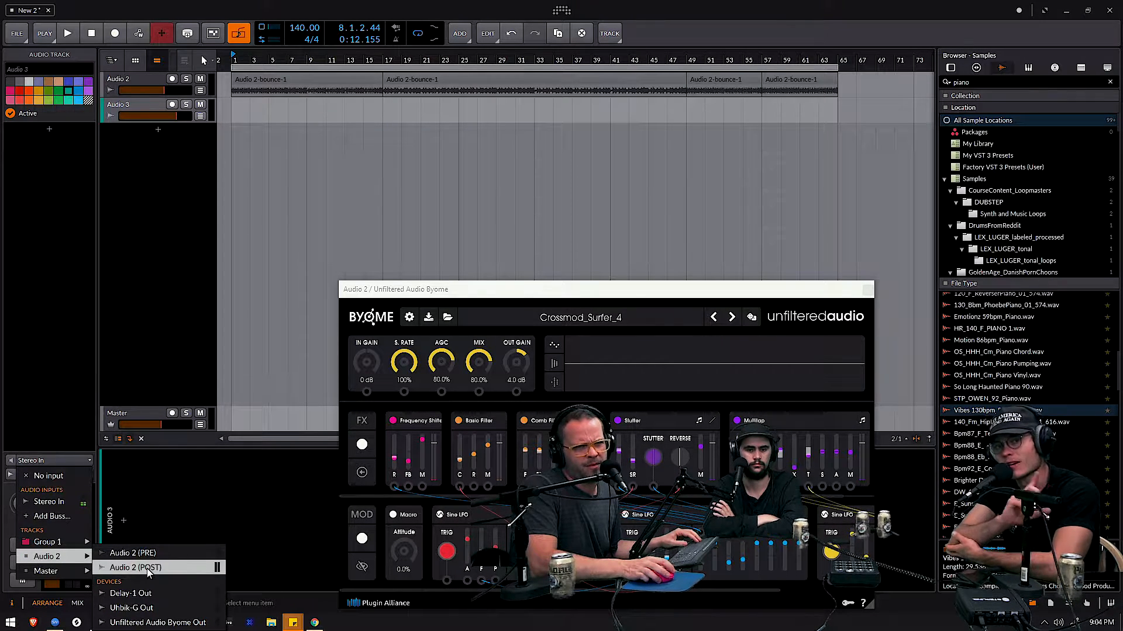
left_click(152, 553)
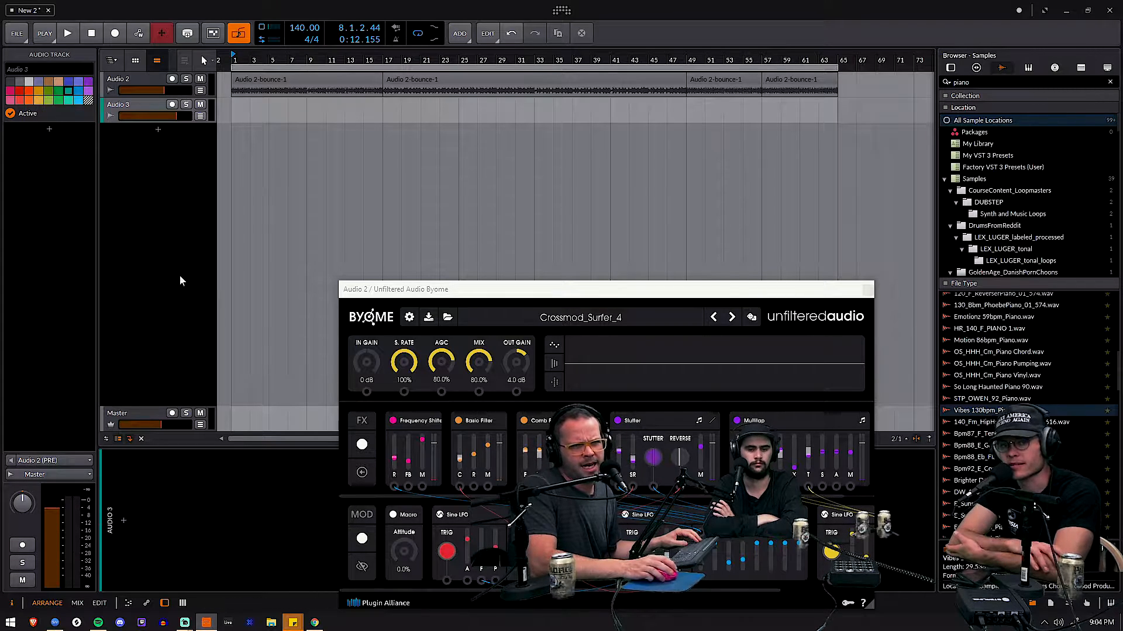
Step: Try to start recording from the beginning of the arrangement, with the Byome window moved off the track headers
left_click_drag(551, 291, 473, 185)
left_click(114, 33)
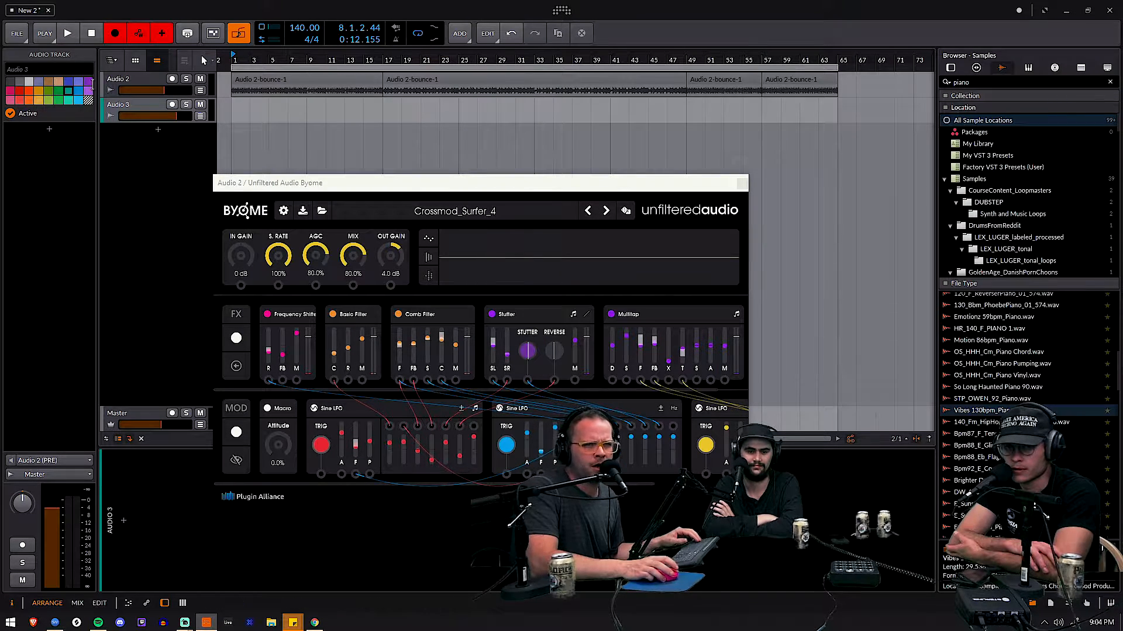
left_click_drag(637, 191, 813, 134)
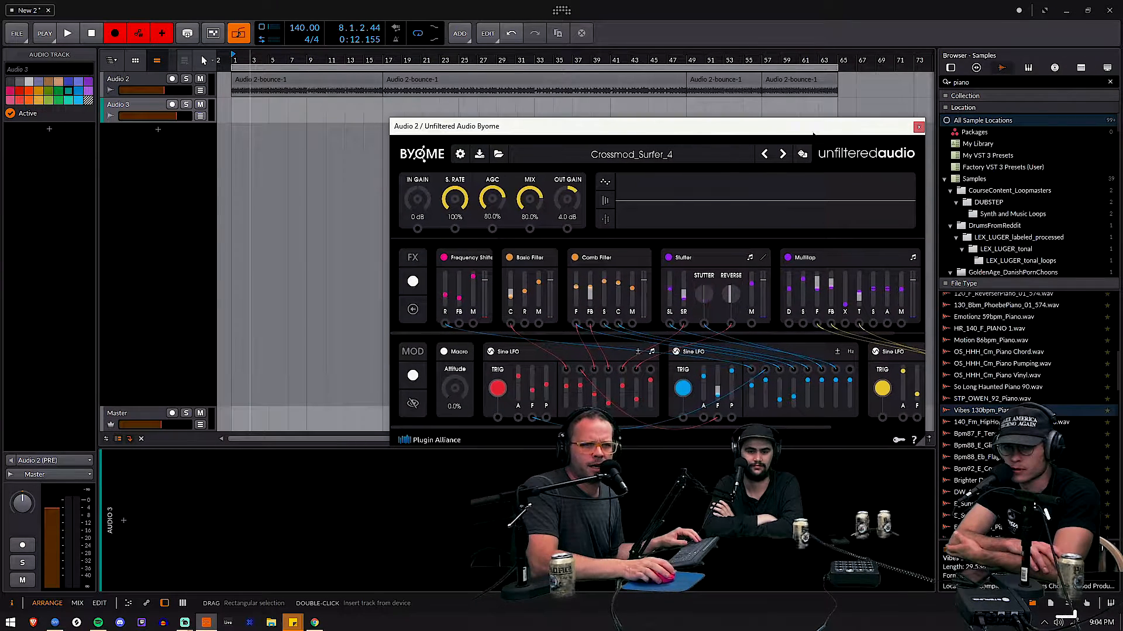
left_click(128, 76)
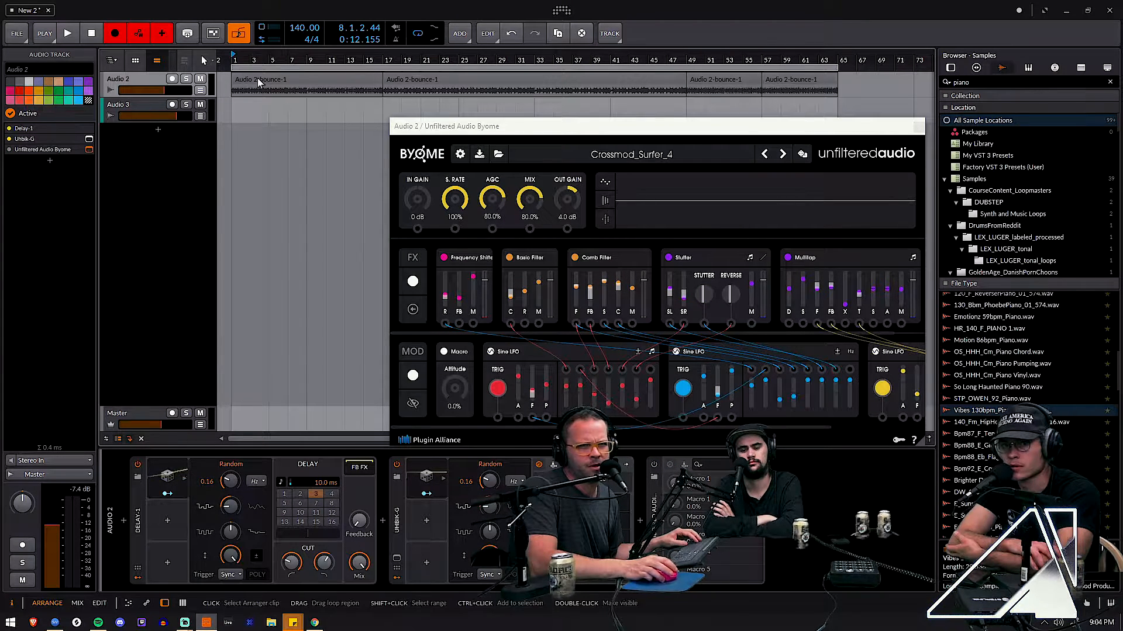
left_click(69, 34)
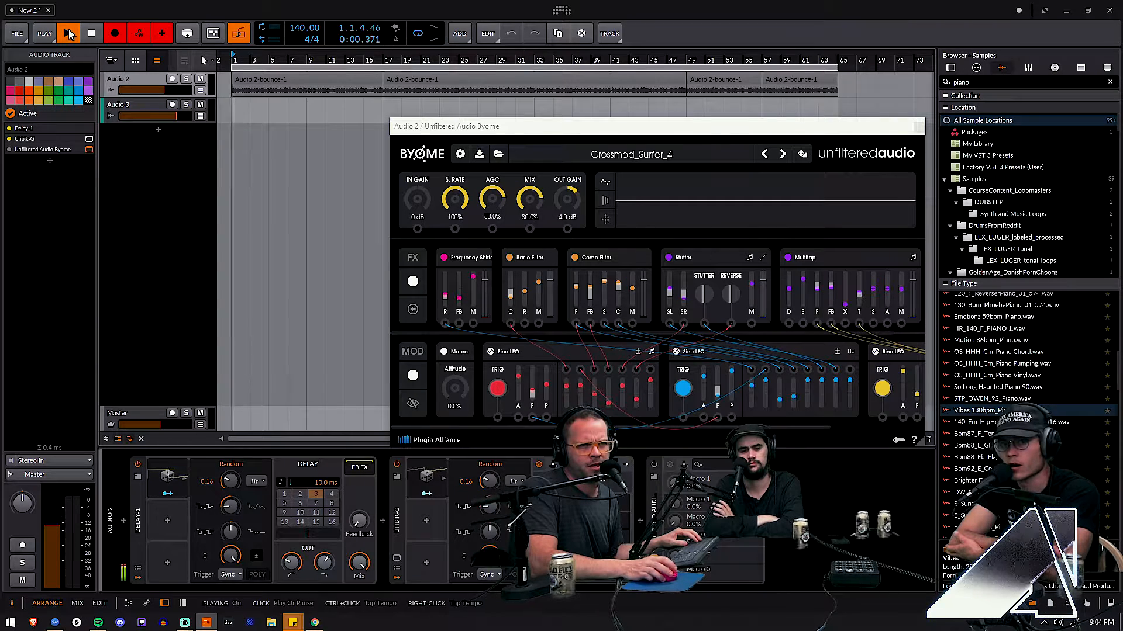
Step: Arm Audio 3, start recording Audio 2's output onto it from bar 1, and select Audio 2's first clip
left_click(172, 104)
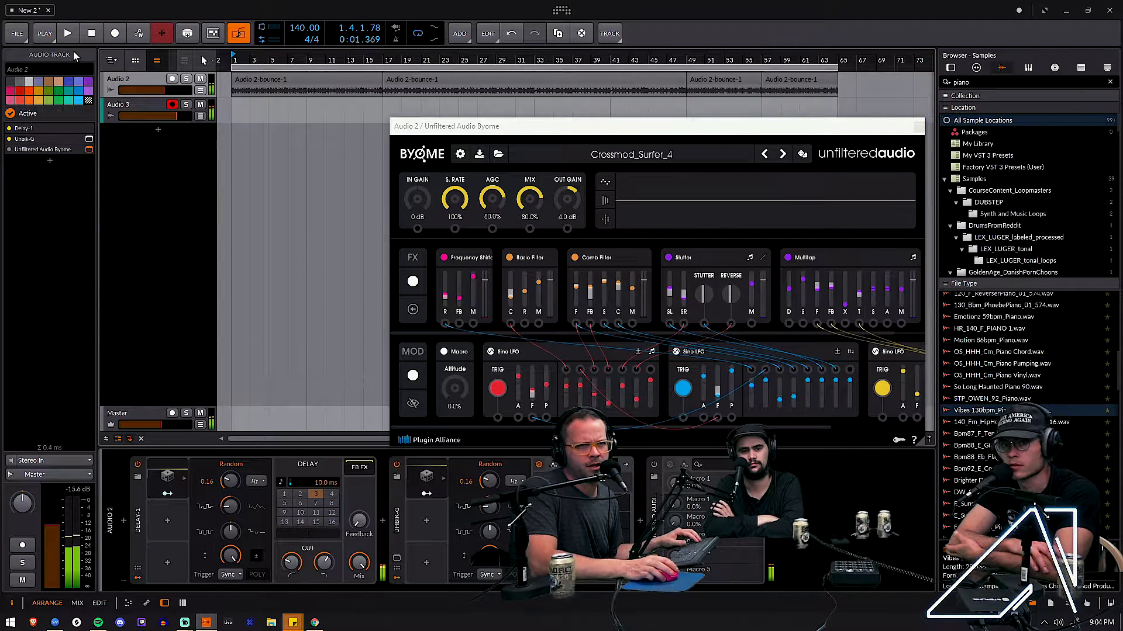
left_click(114, 34)
left_click(63, 35)
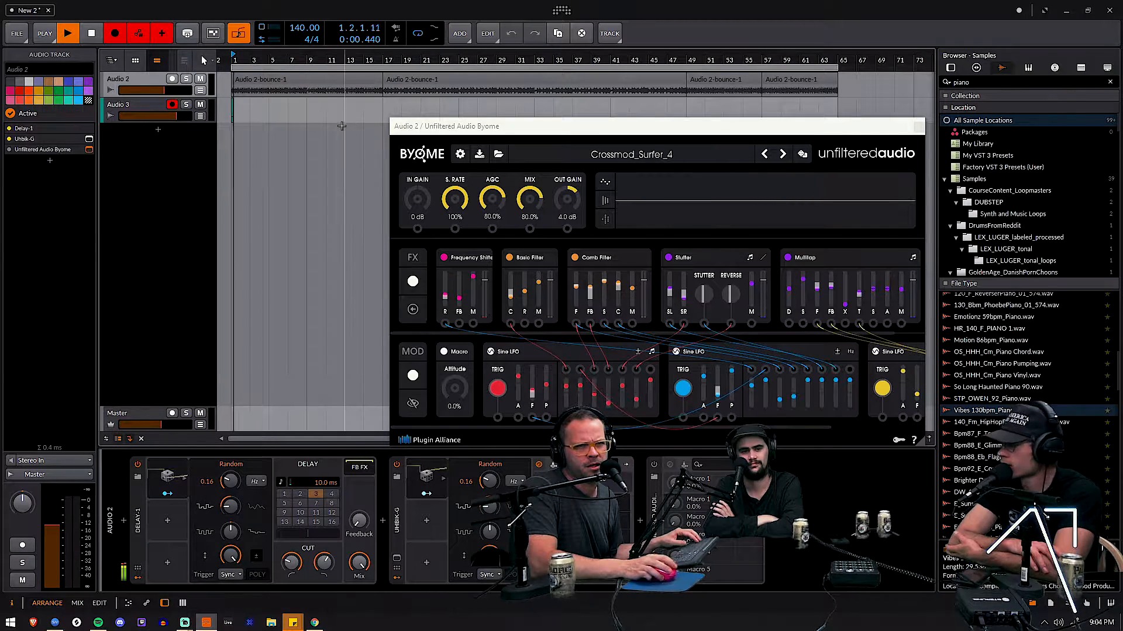
left_click_drag(379, 60, 337, 61)
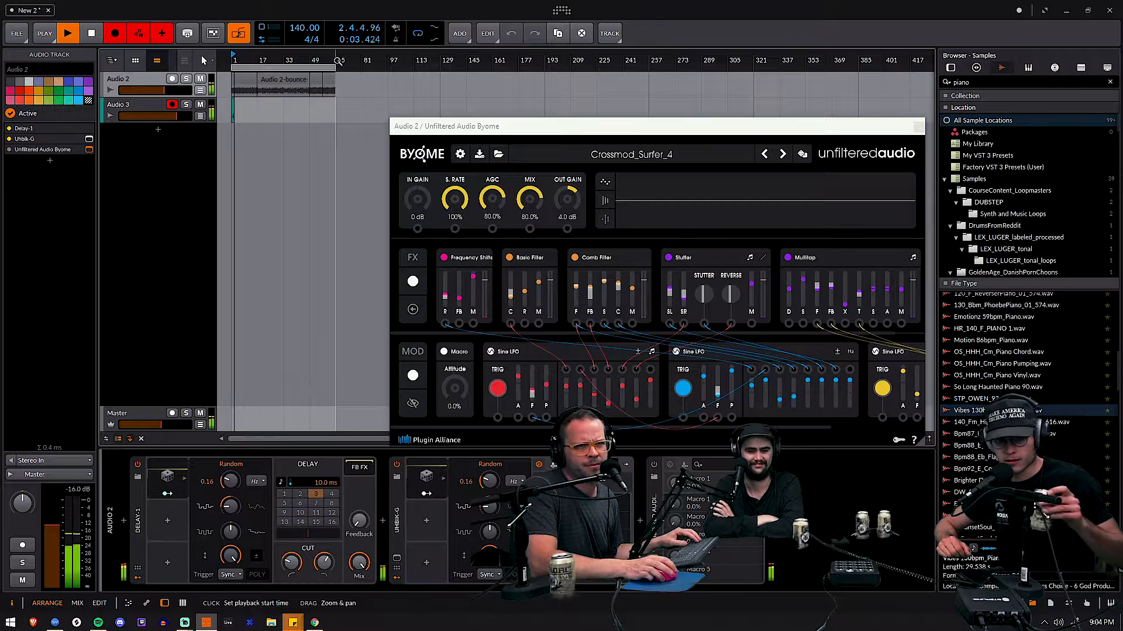
left_click(247, 81)
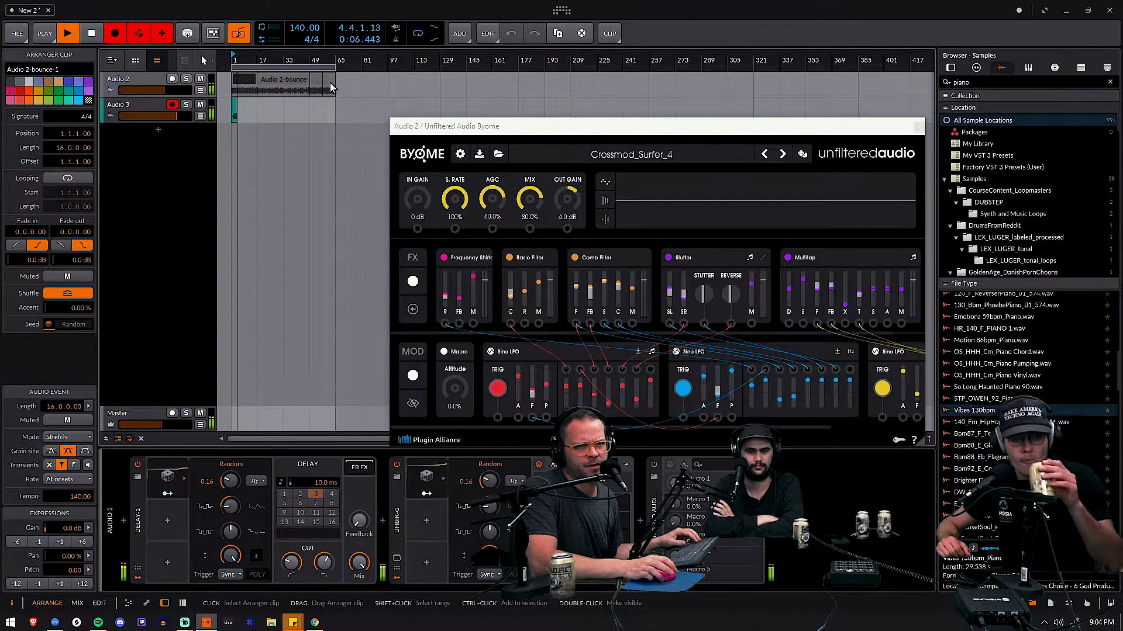
Step: Duplicate Audio 2's selected bounce clip three times and extend the loop region to 256 bars
key("ctrl+d")
key("ctrl+d")
key("ctrl+d")
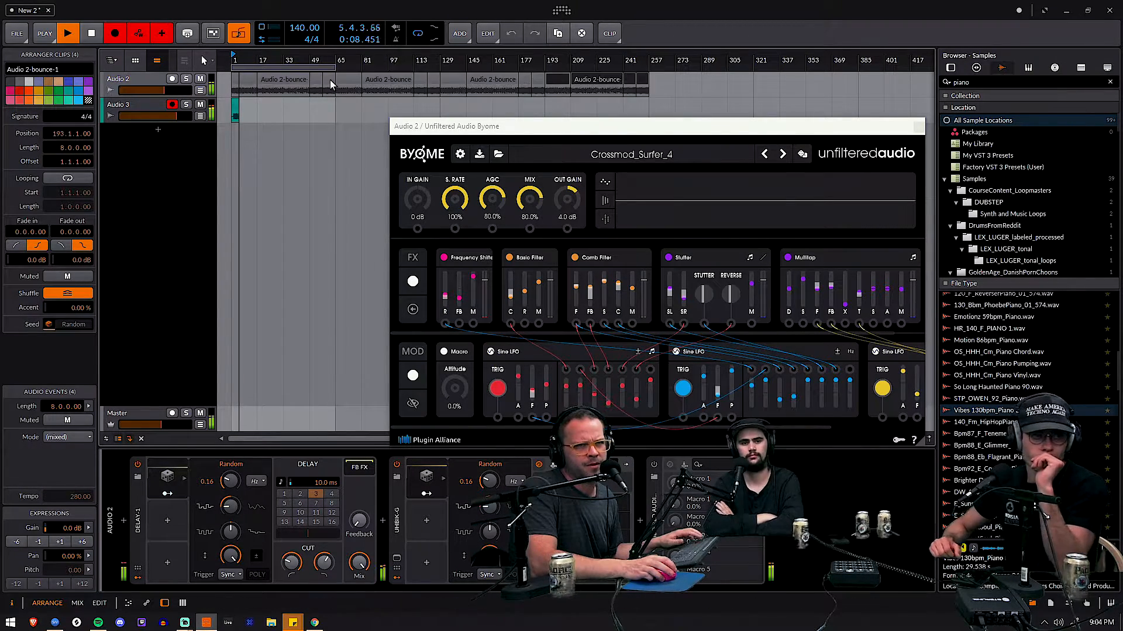
left_click_drag(341, 61, 648, 91)
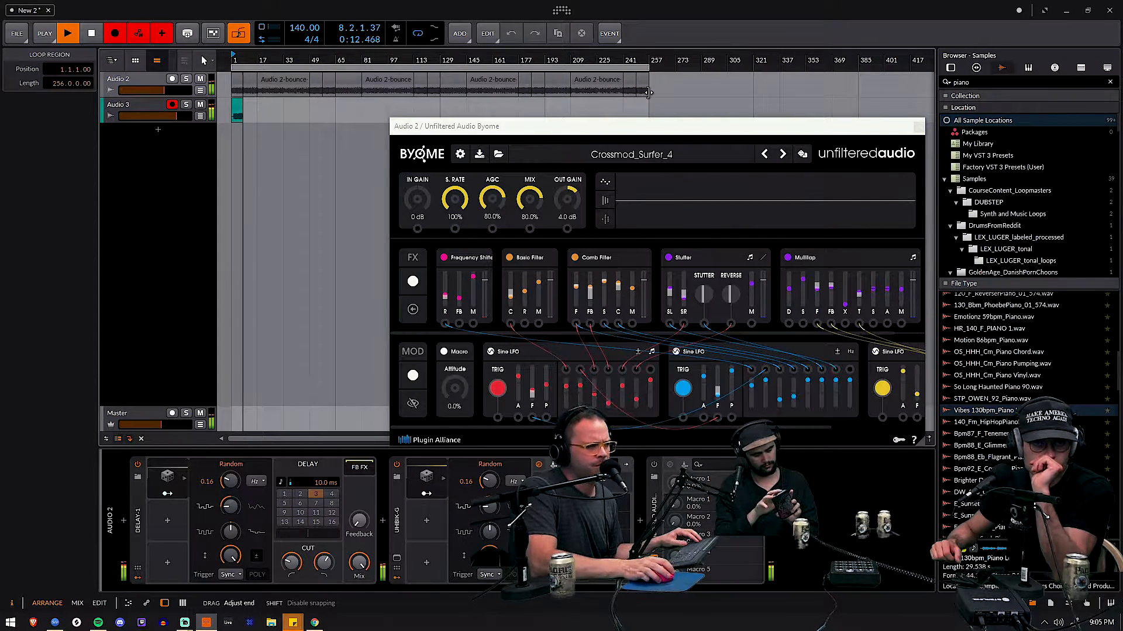
Step: Lower Audio 2's volume and mute Audio 3 while it keeps recording
left_click_drag(163, 91, 150, 91)
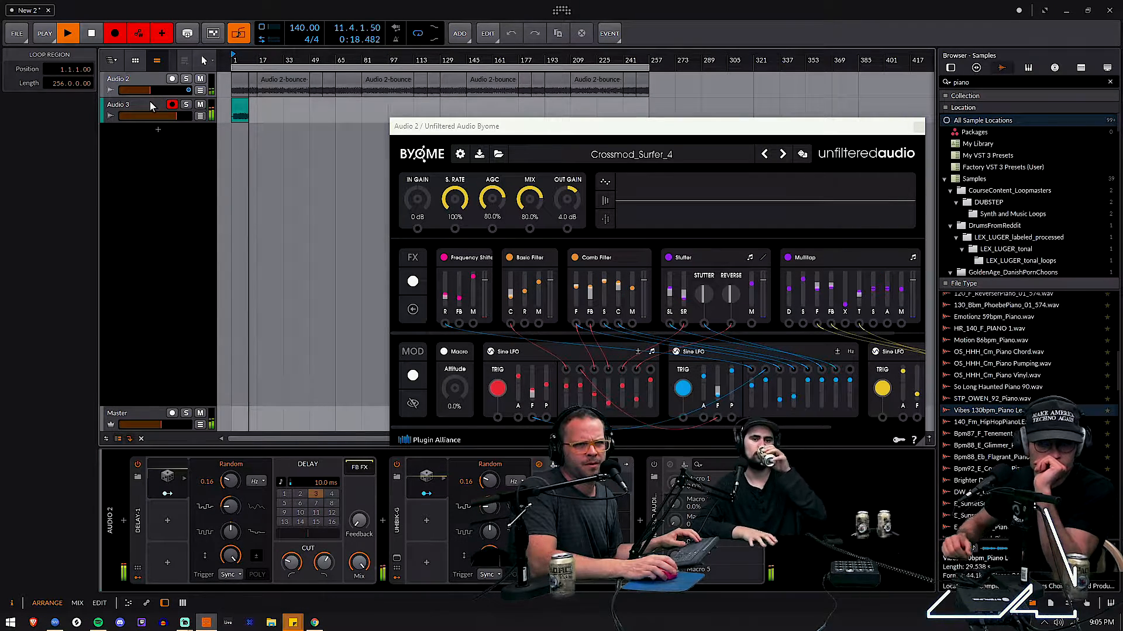
left_click(150, 102)
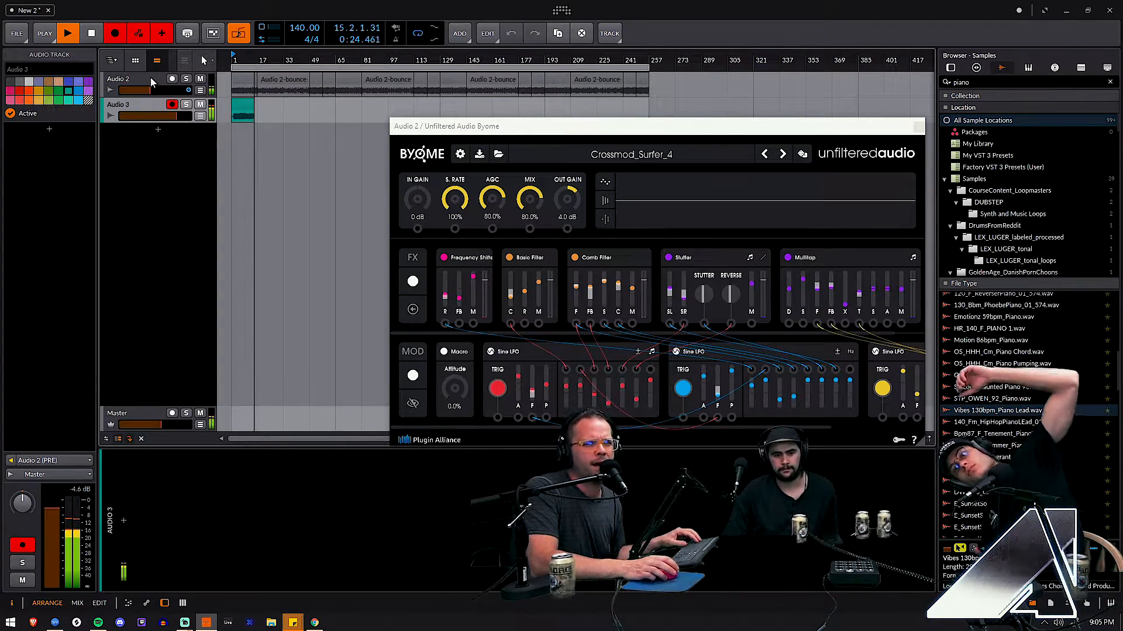
left_click(200, 104)
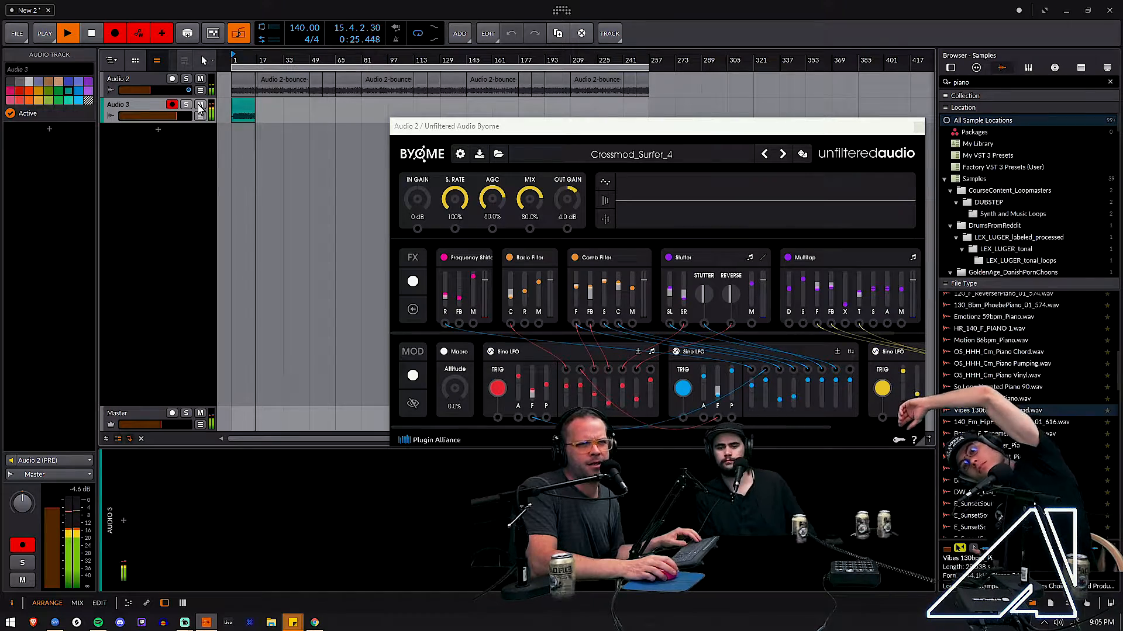
left_click(157, 91)
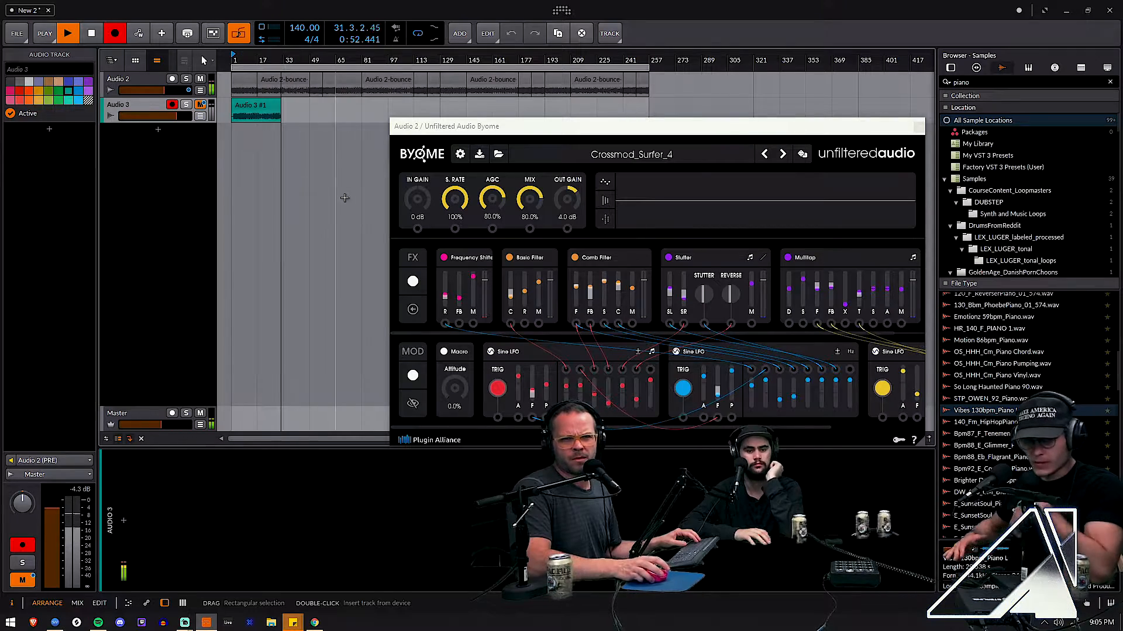
Step: Show Audio 2's device chain, reposition the Byome window over the arranger, and switch Byome back on
left_click_drag(556, 125, 461, 150)
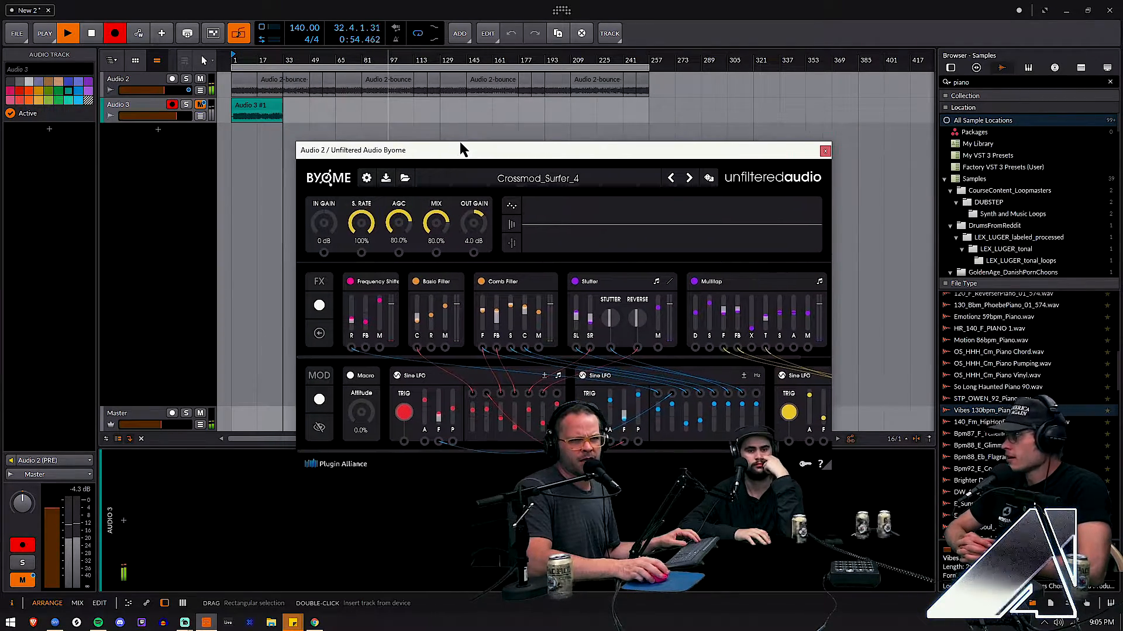
left_click(131, 77)
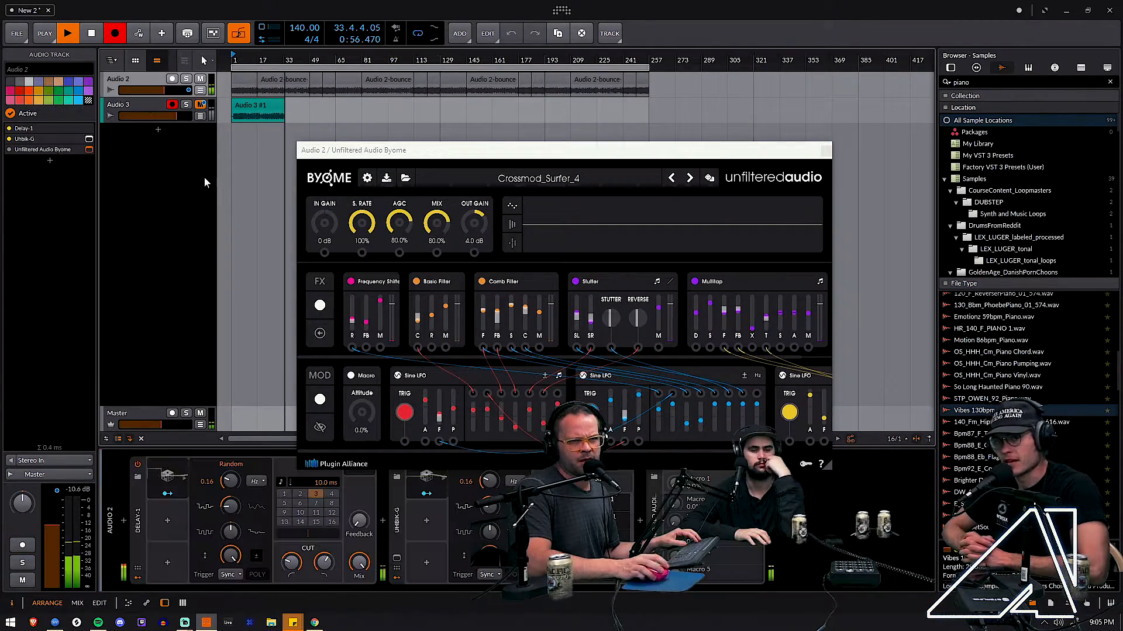
left_click_drag(559, 154, 610, 113)
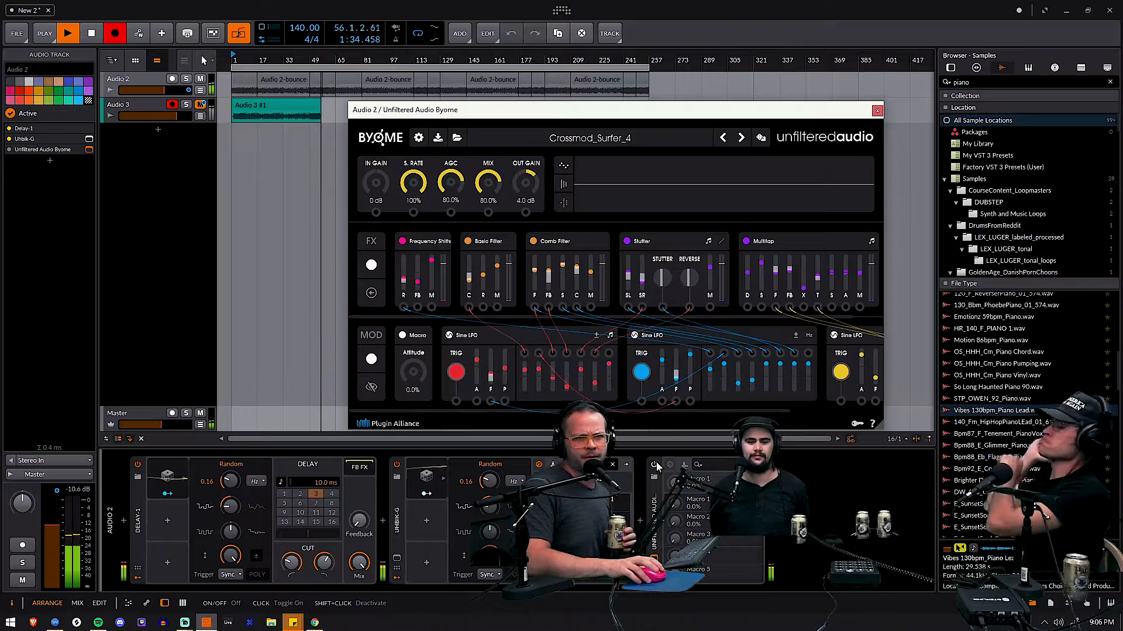
left_click(654, 465)
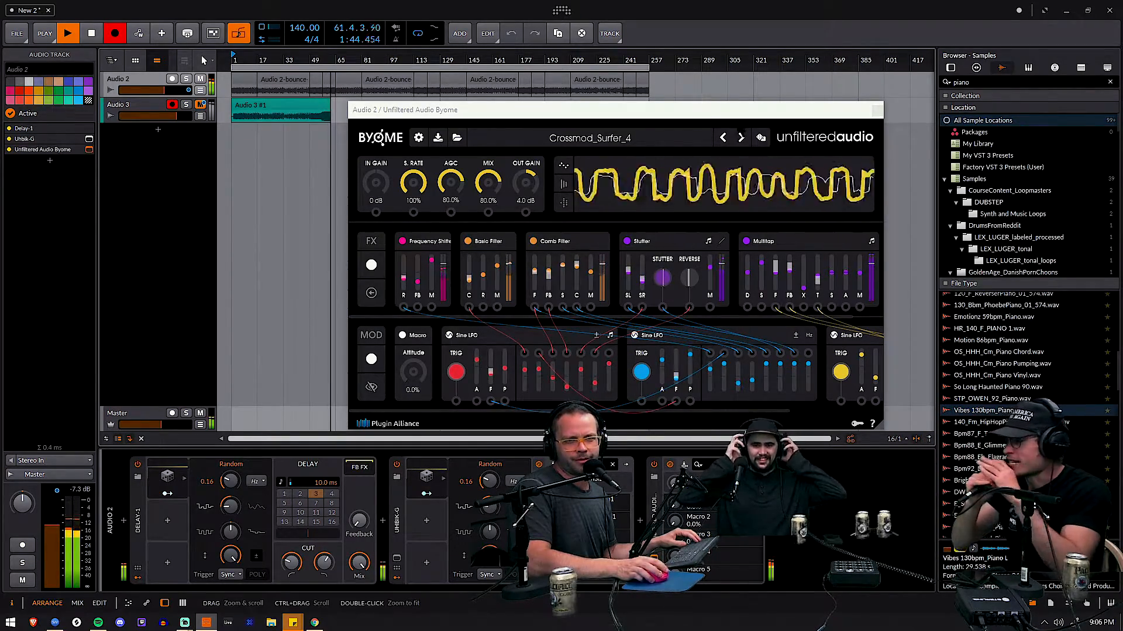
Step: Advance Byome through the presets from Deluxe_Combflanger_1 to Diameter_Breaks_2 while recording, and lower Audio 2's volume slightly
left_click(741, 138)
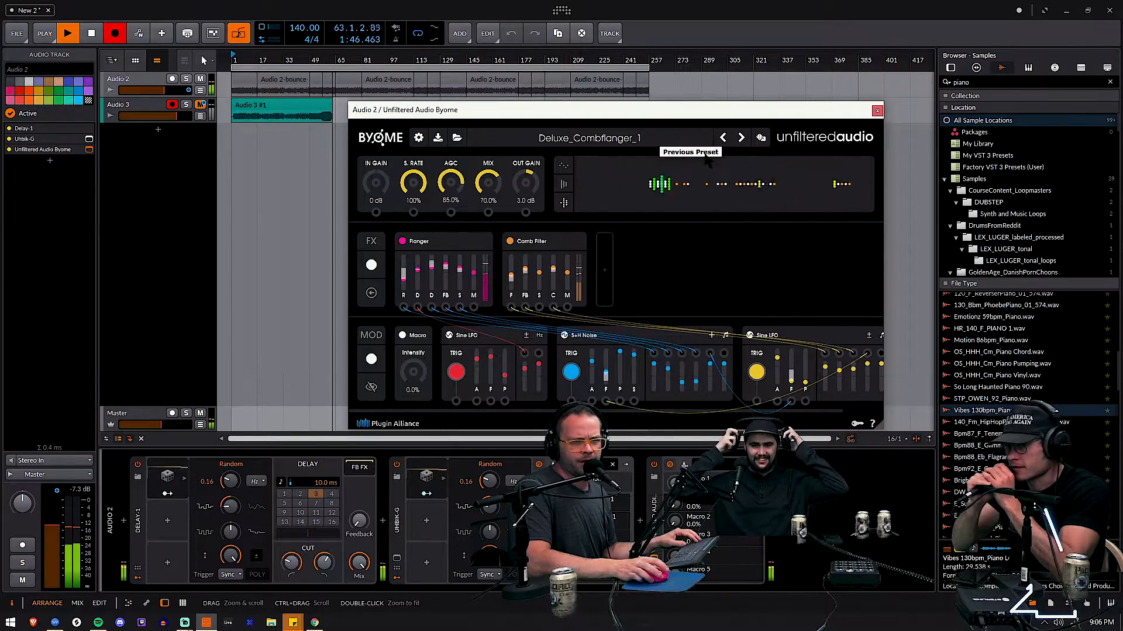
left_click_drag(176, 95, 173, 105)
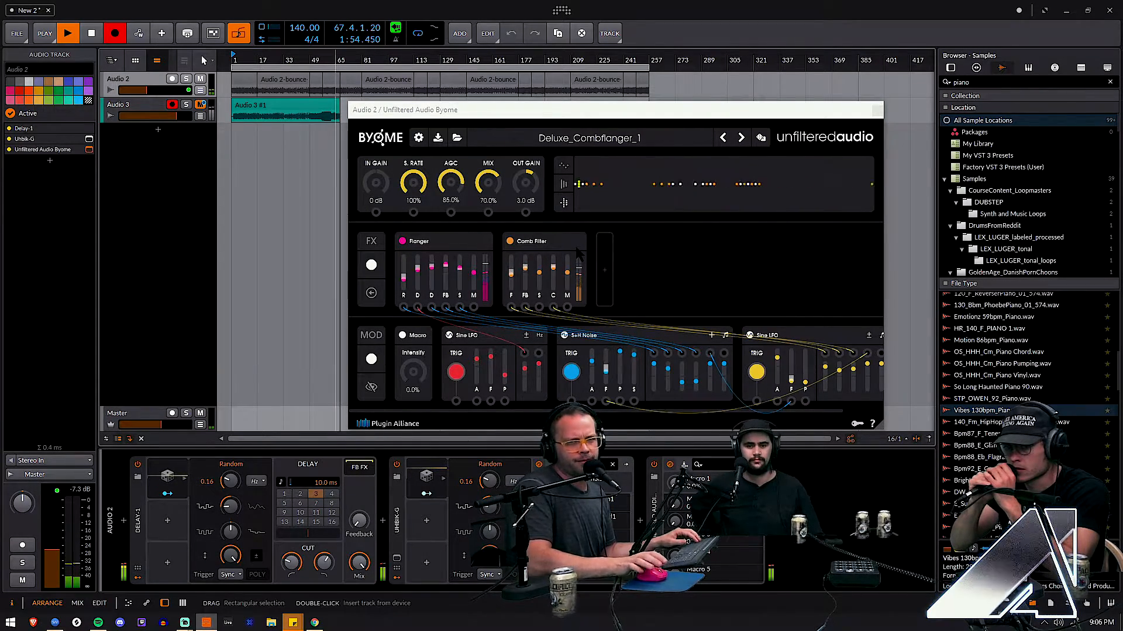
left_click(741, 138)
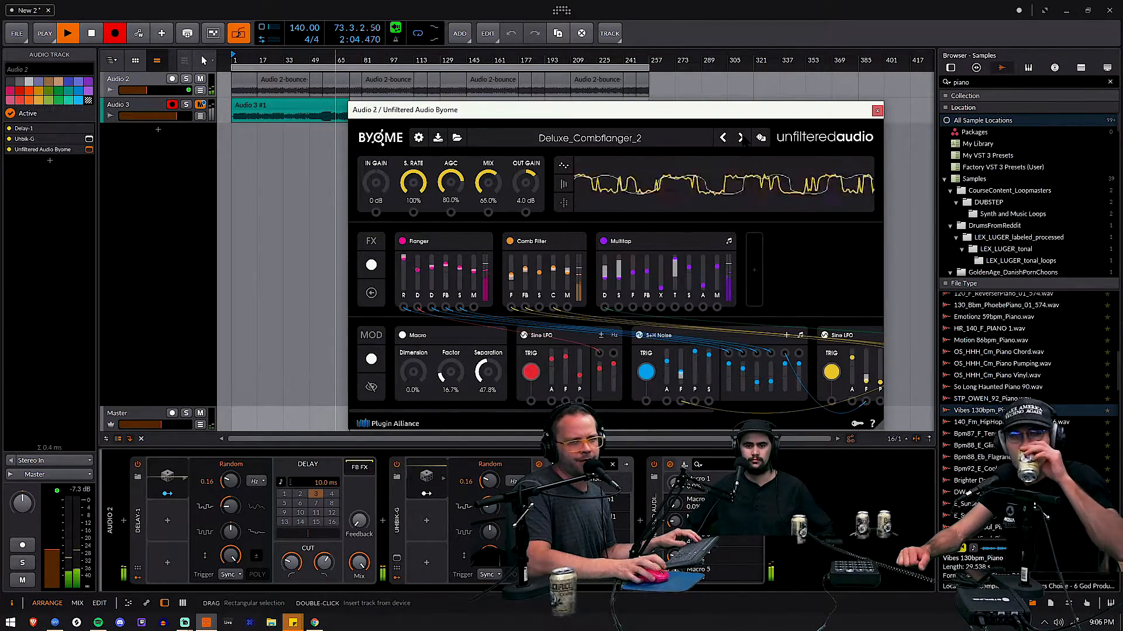
left_click(741, 138)
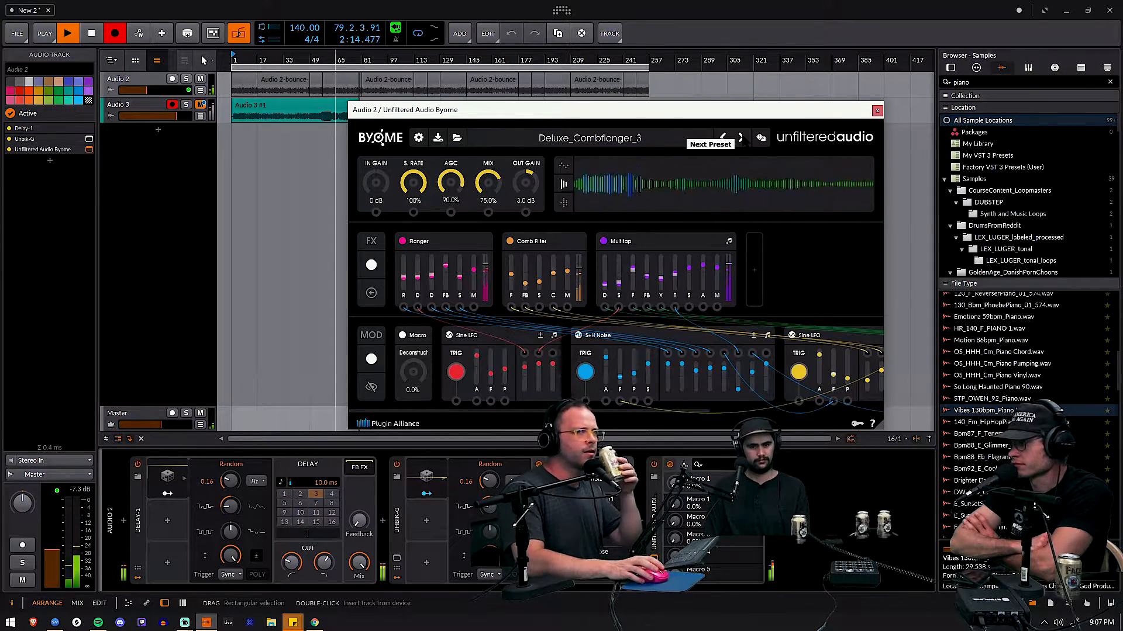
left_click(741, 138)
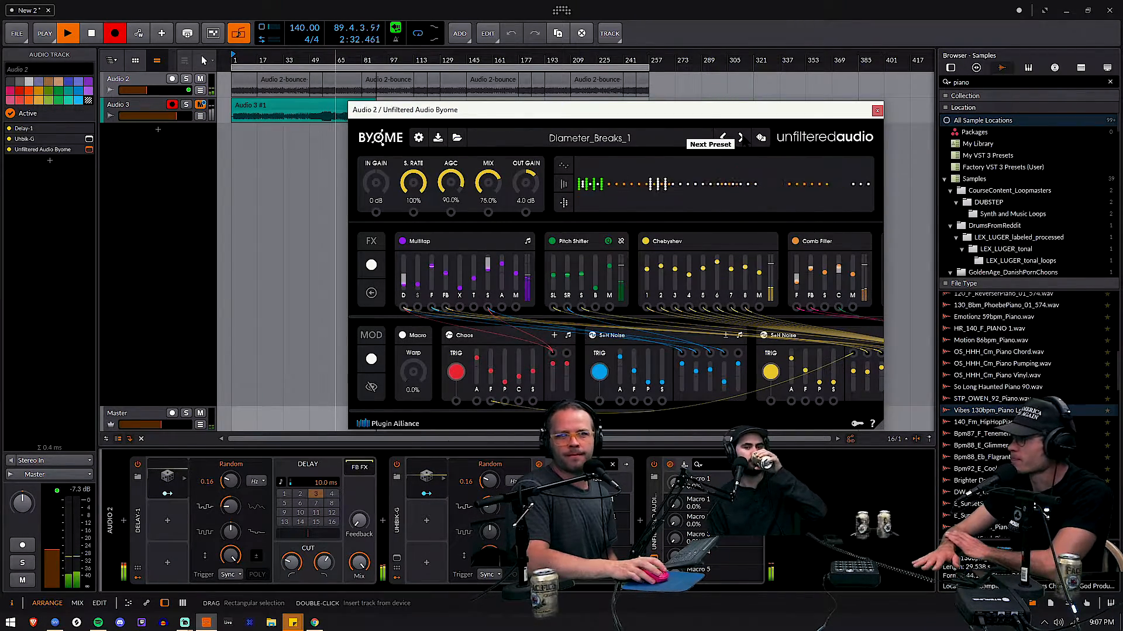
left_click(740, 138)
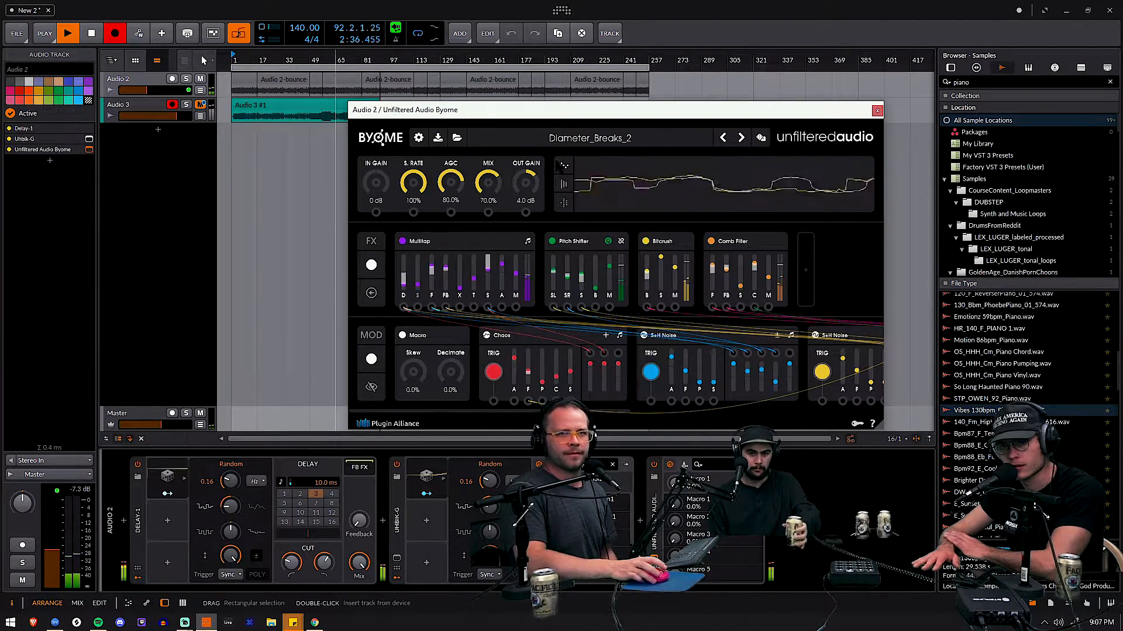
Step: Move the Byome window below the recording clip and advance the presets from Diameter_Breaks_3 to Elemental_Contrast_1 while recording
left_click_drag(584, 108, 577, 145)
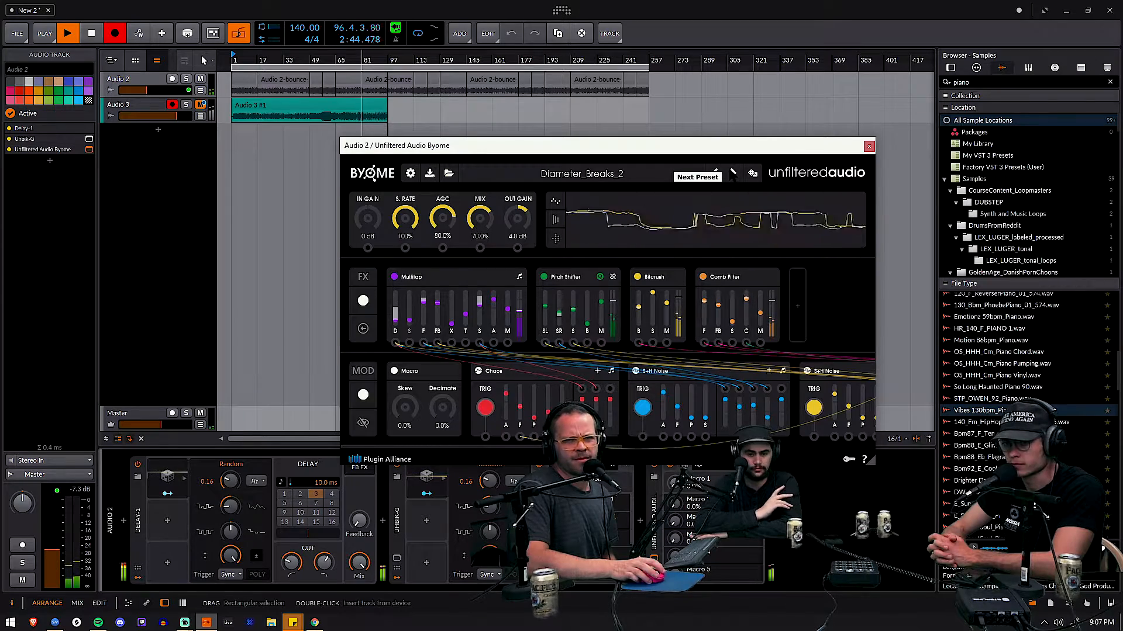
left_click(731, 174)
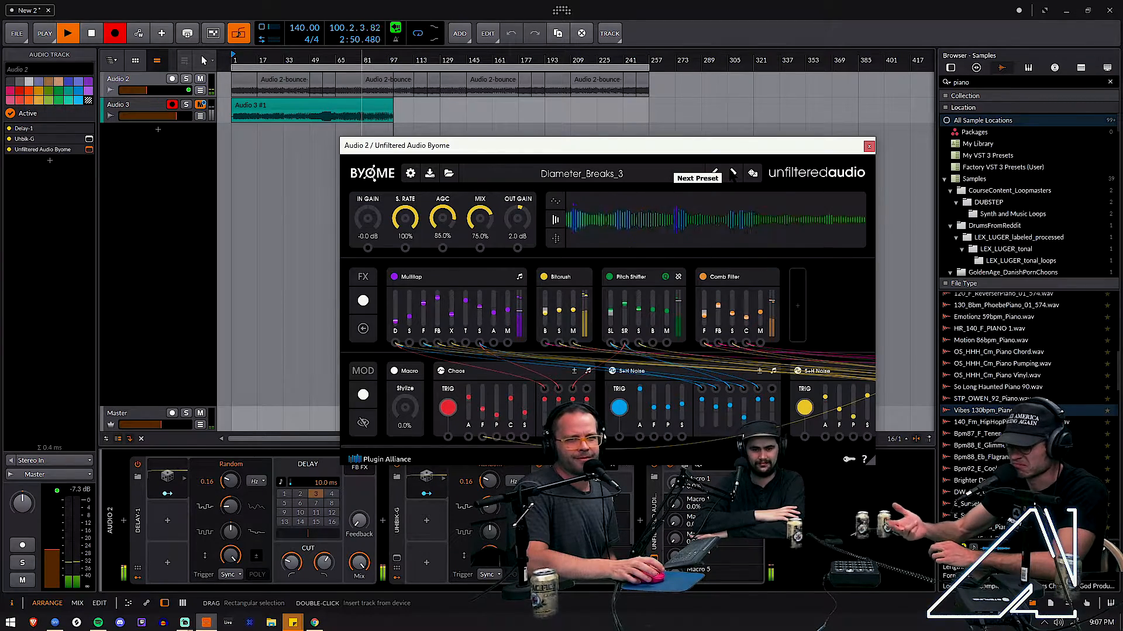
left_click(733, 173)
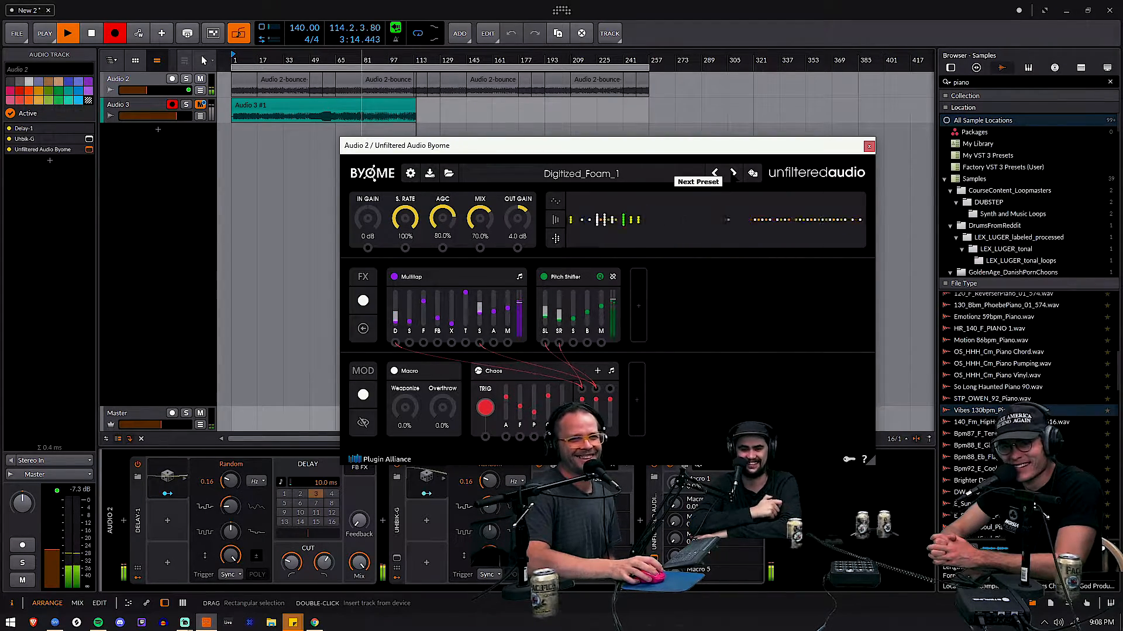
left_click(733, 173)
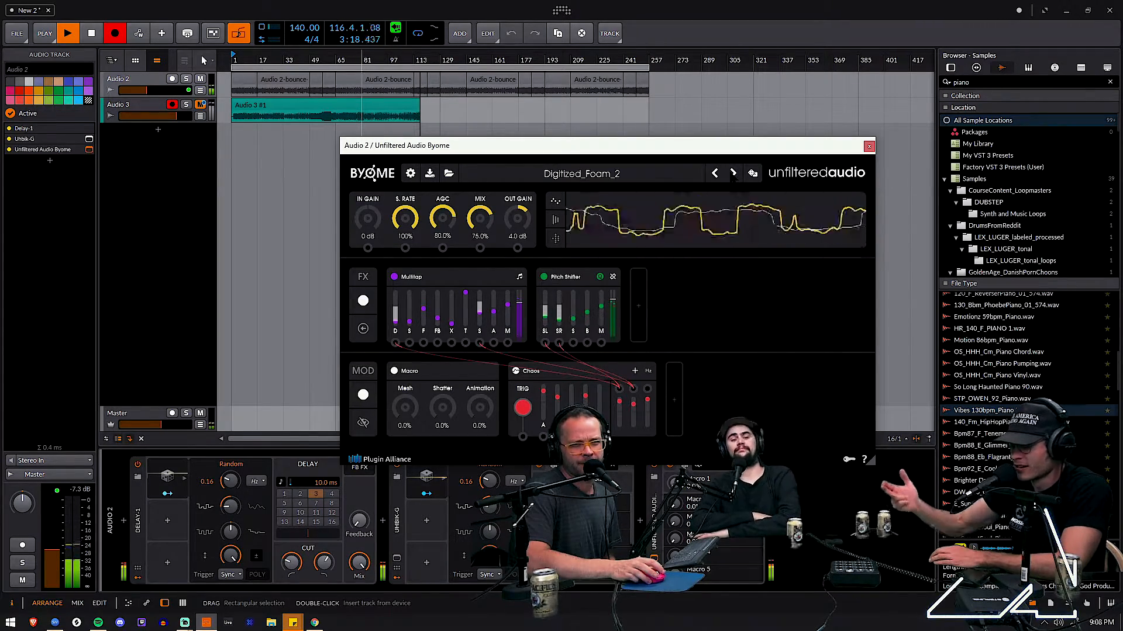
left_click(733, 173)
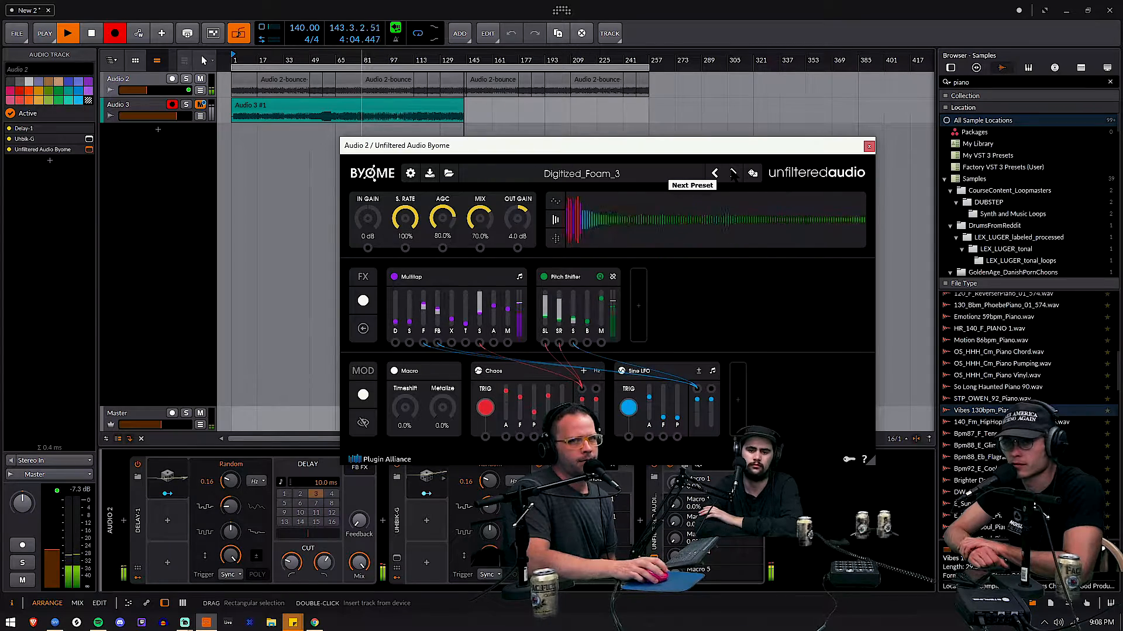
left_click(733, 174)
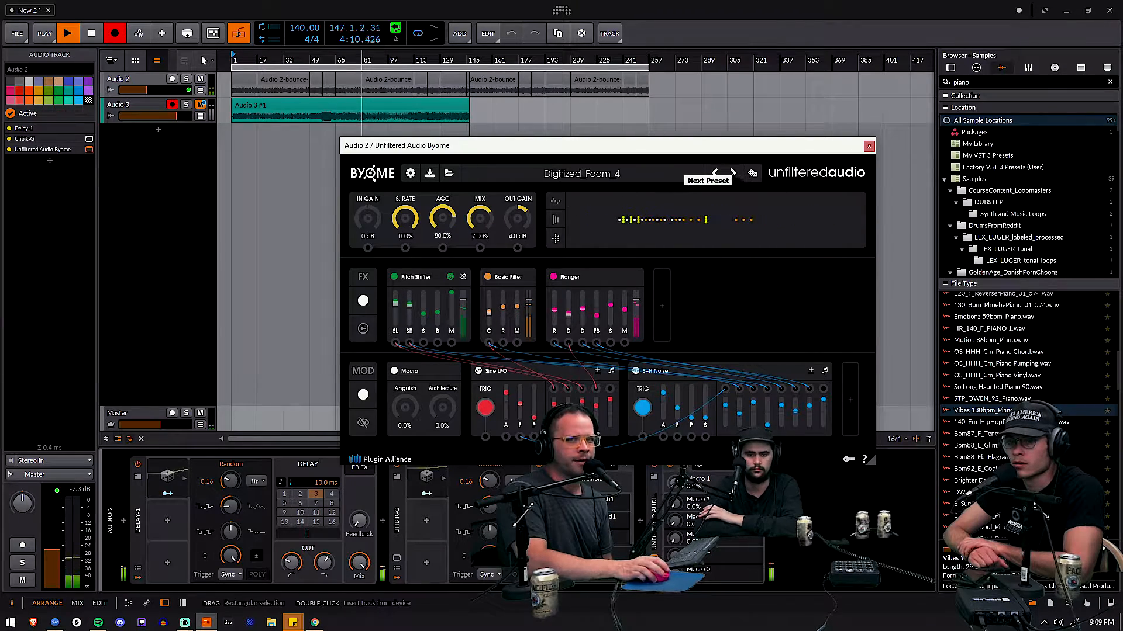
left_click(733, 173)
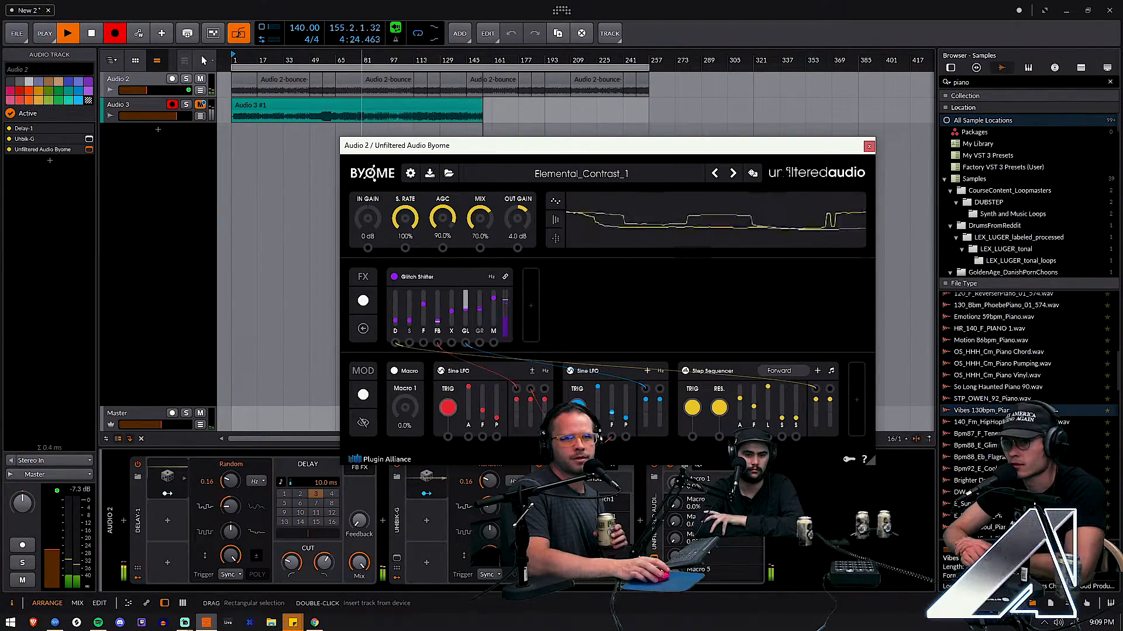
Step: Randomize the Elemental_Contrast_1 preset's settings four times while recording
left_click(753, 173)
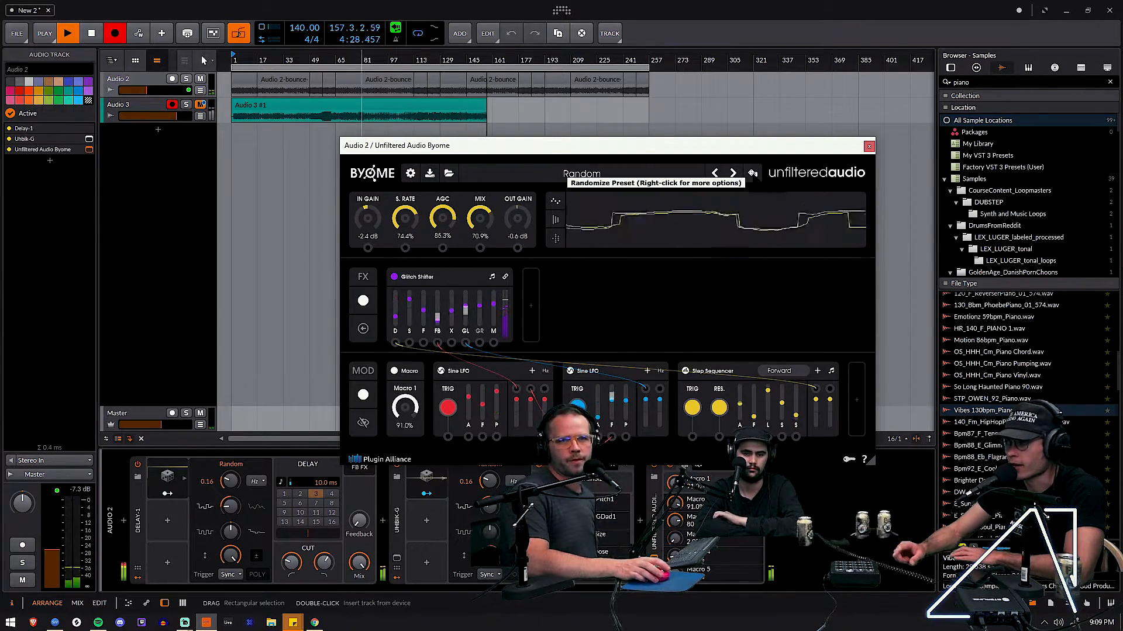
left_click(752, 173)
left_click(753, 173)
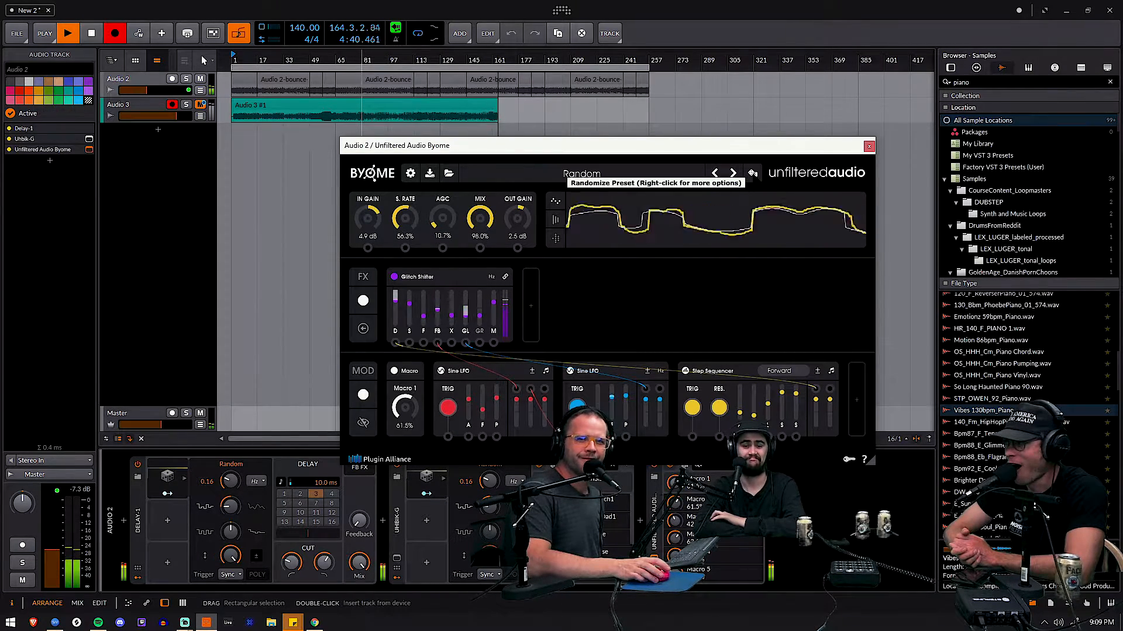
left_click(753, 173)
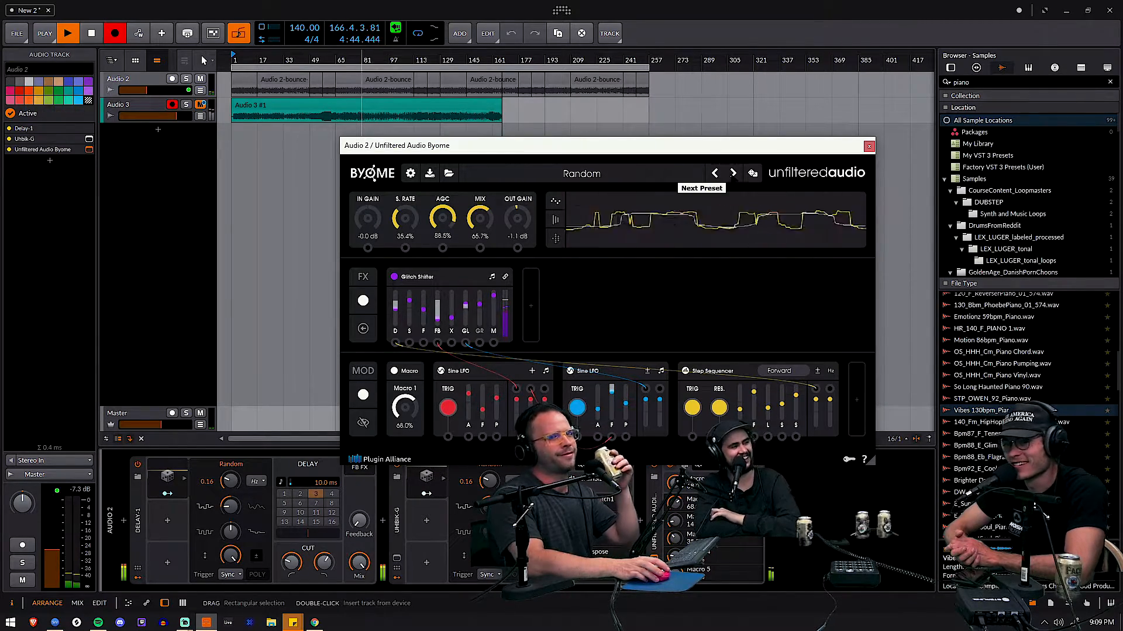
Step: Advance Byome through Elemental_Contrast_2 and Elemental_Contrast_3 to the Equal_Quark preset while recording
left_click(733, 173)
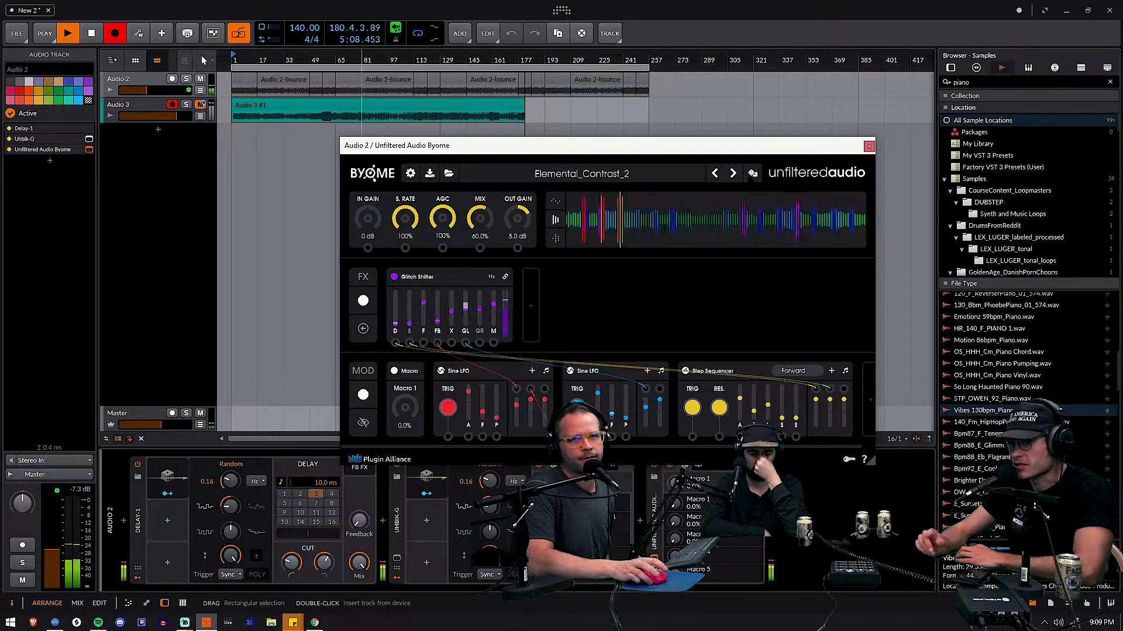
left_click(733, 173)
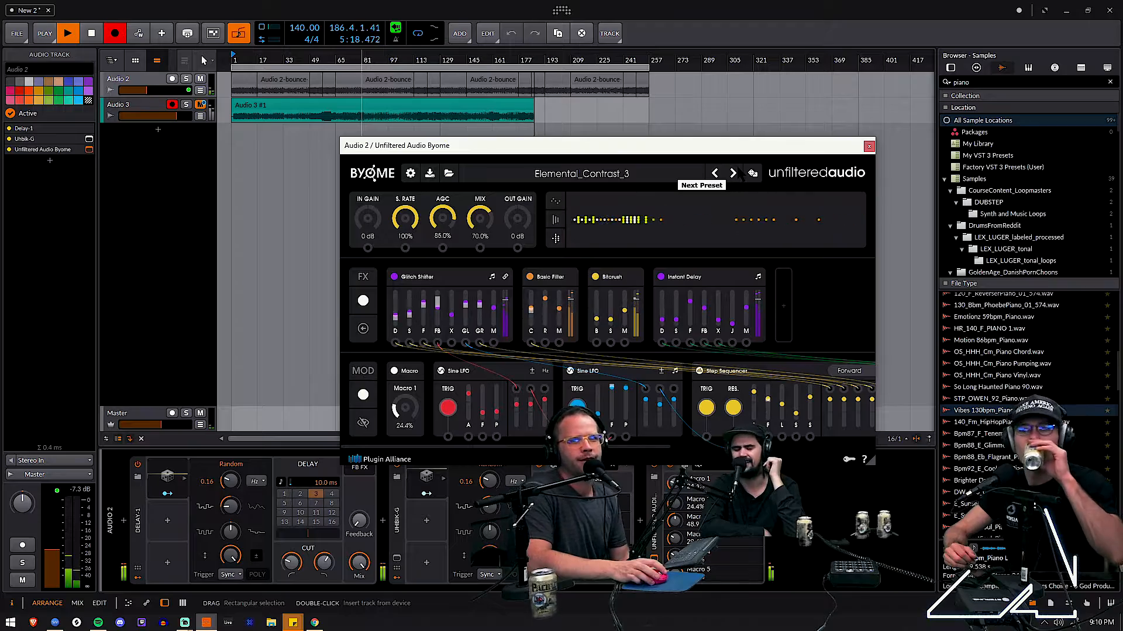
left_click(734, 174)
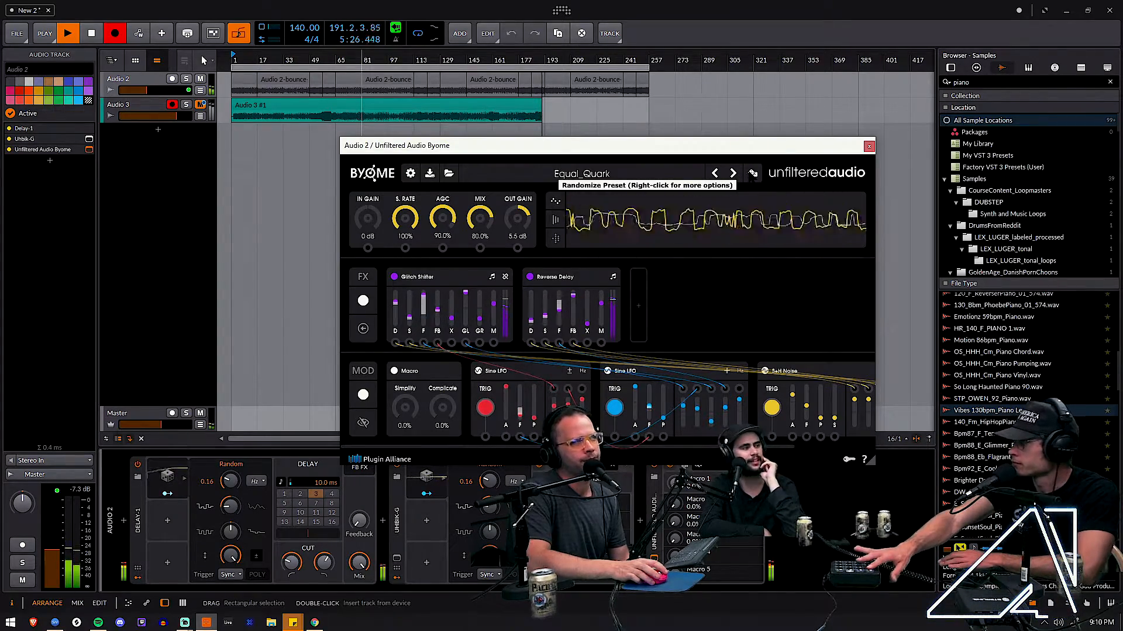
Step: Randomize the Equal_Quark preset's settings five times while recording, and advance Byome to the next factory preset
left_click(752, 173)
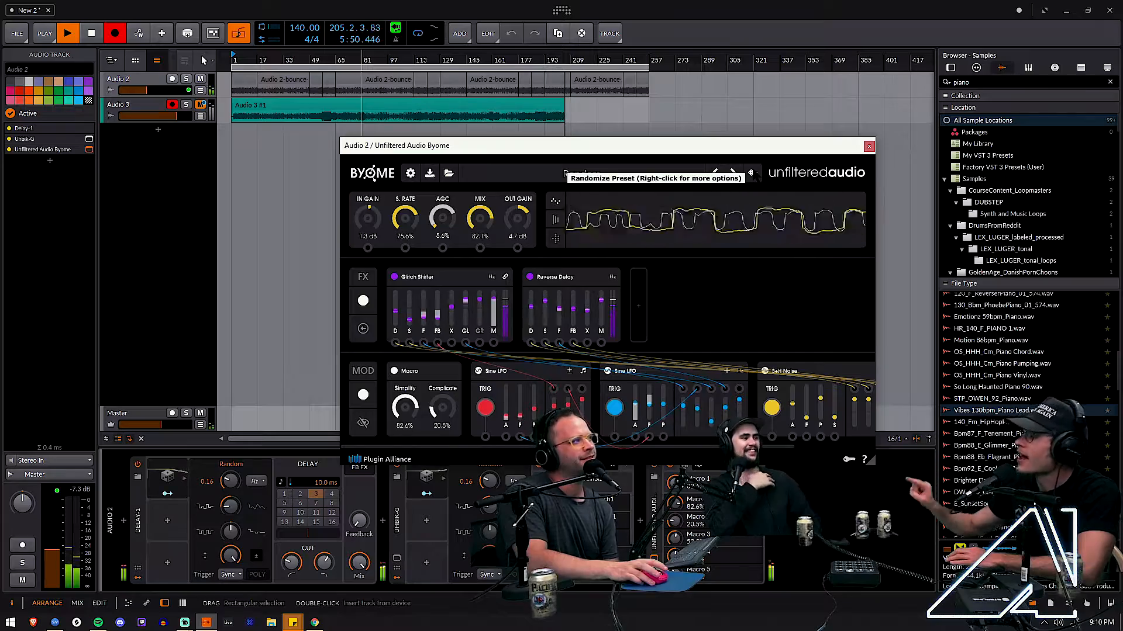
left_click(751, 173)
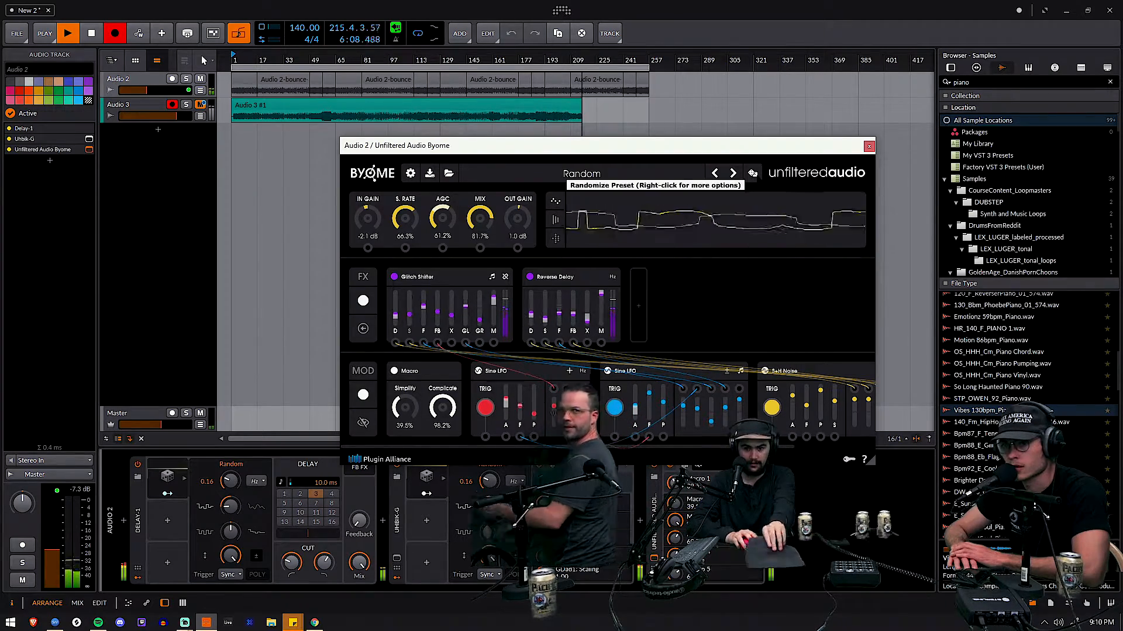
left_click(752, 173)
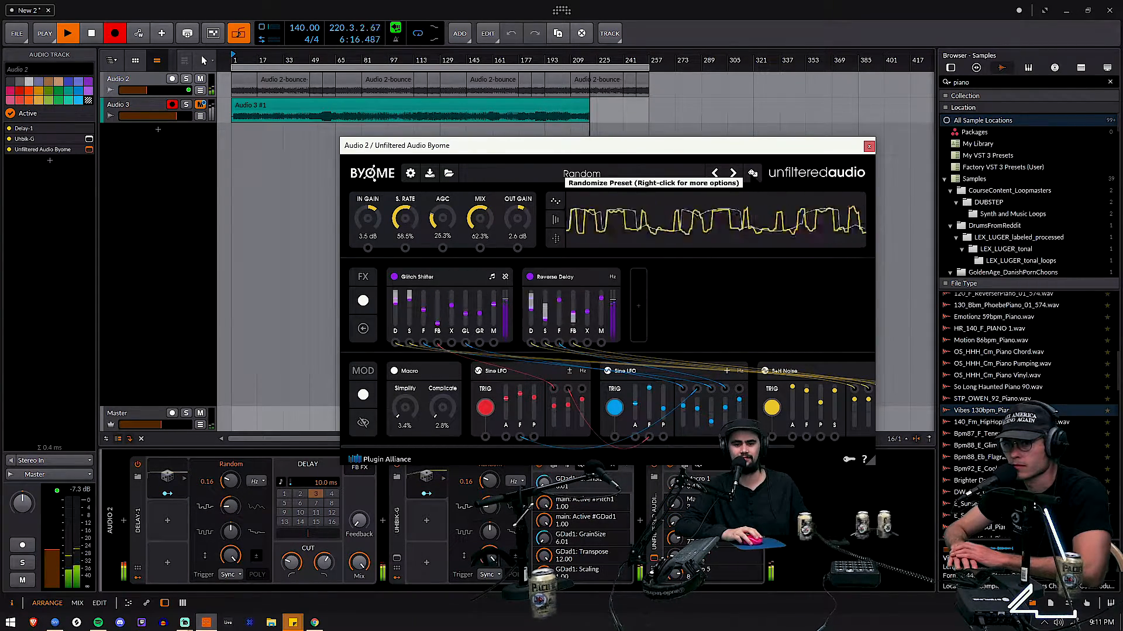
left_click(752, 173)
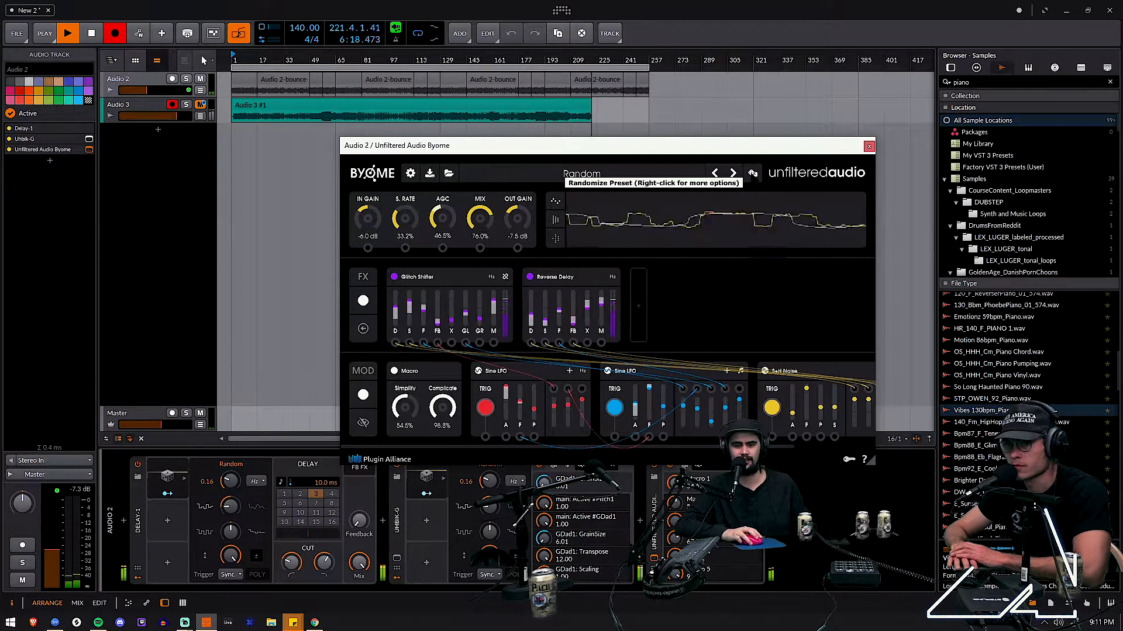
left_click(753, 173)
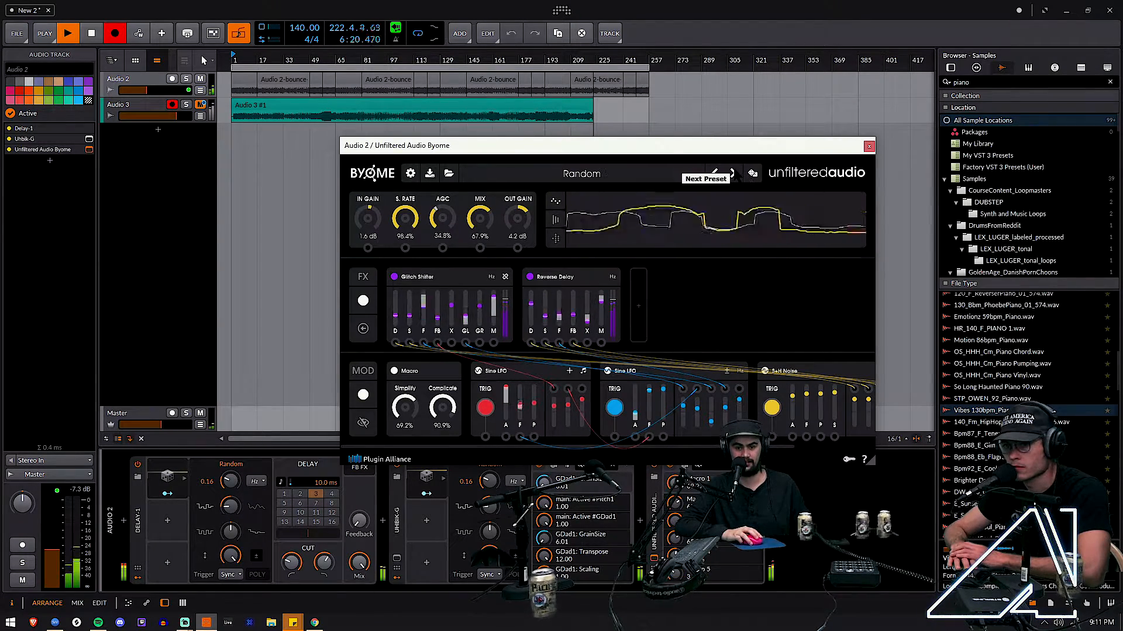
left_click(733, 173)
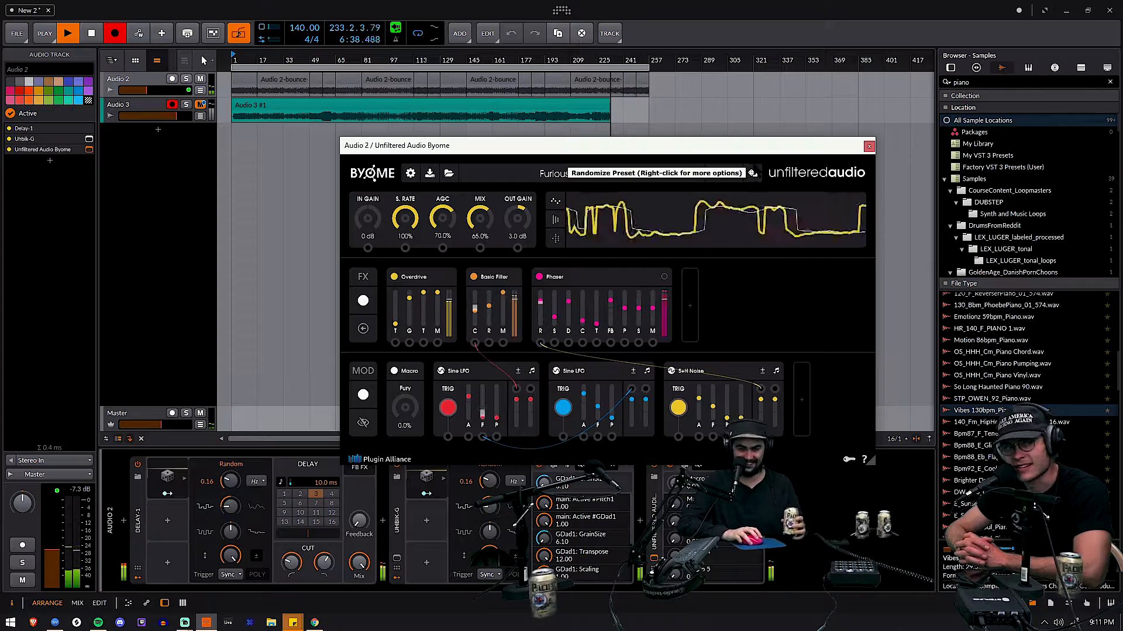
Step: Randomize Byome's settings twice more through the end of the 256-bar recording, and stop the transport after closing the plugin window
left_click(753, 174)
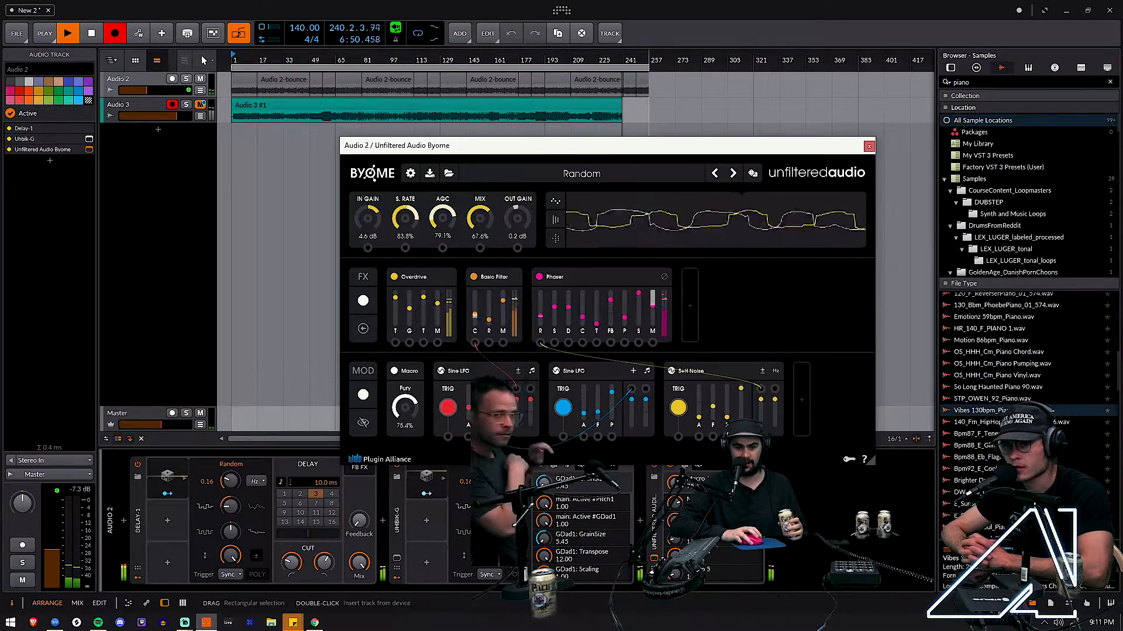
left_click(752, 174)
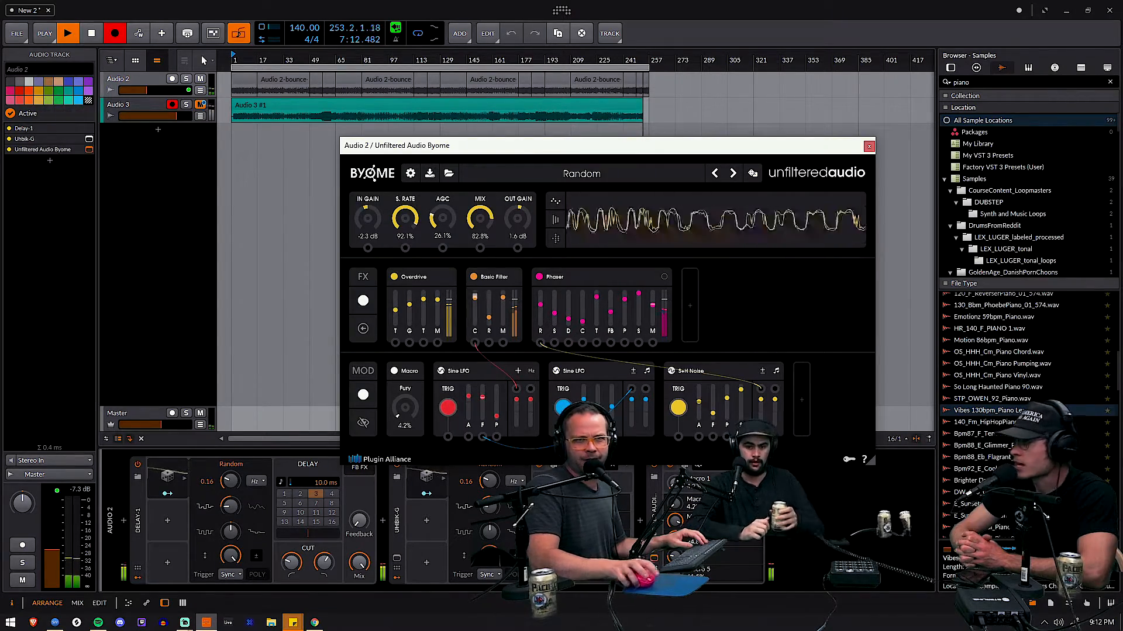
left_click(868, 146)
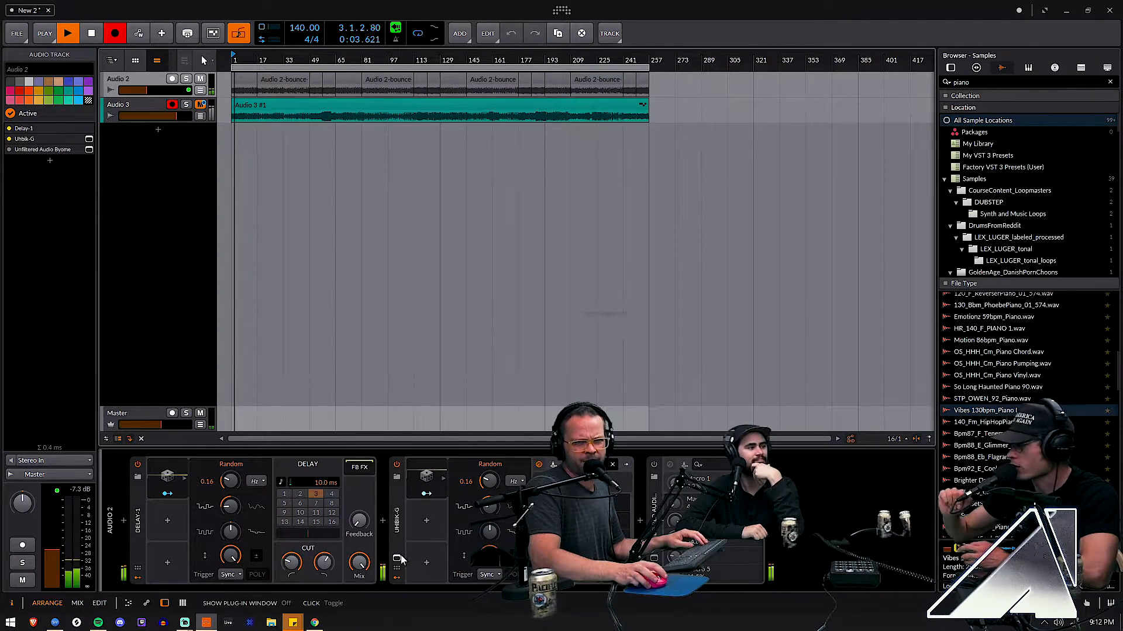
key("space")
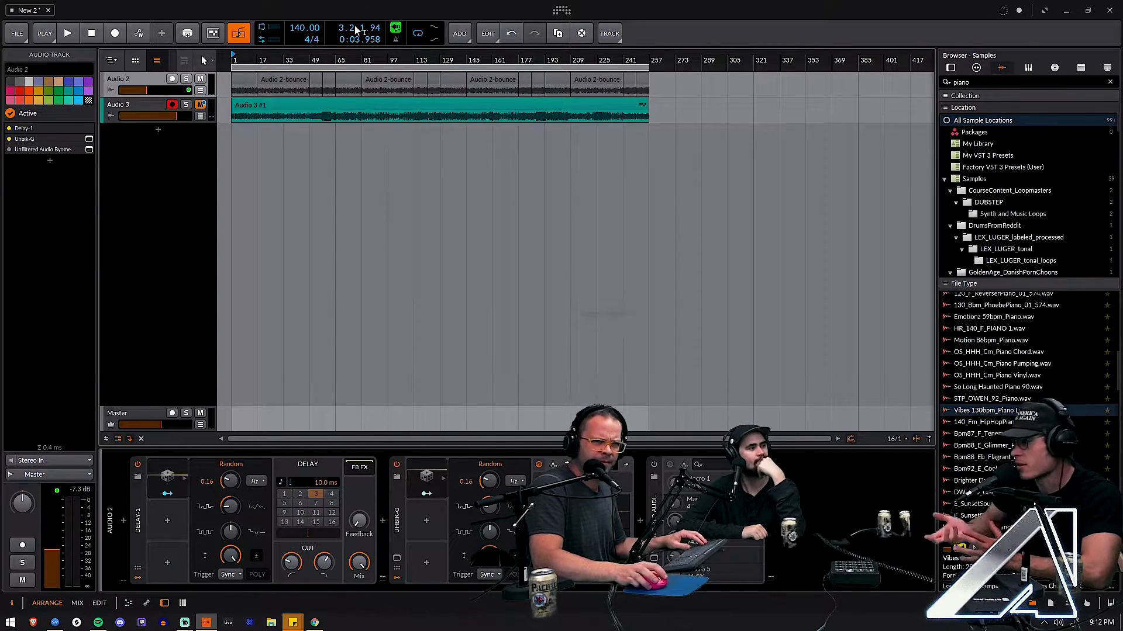
Step: Delete the Audio 2 source track, keeping the recorded Audio 3 track
left_click(275, 111)
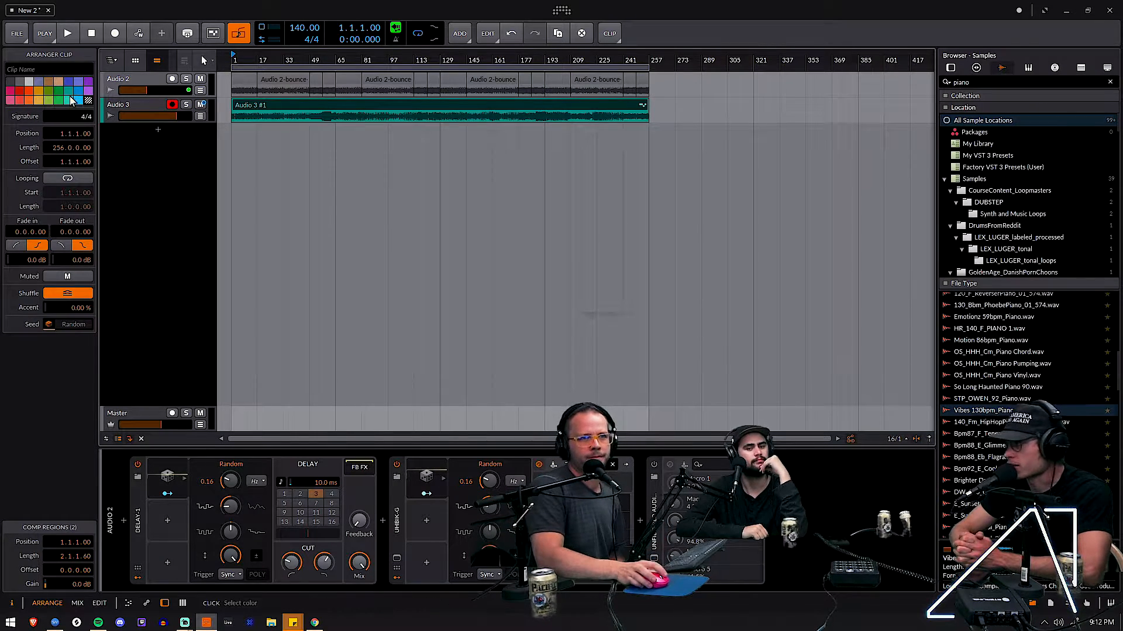
left_click(125, 79)
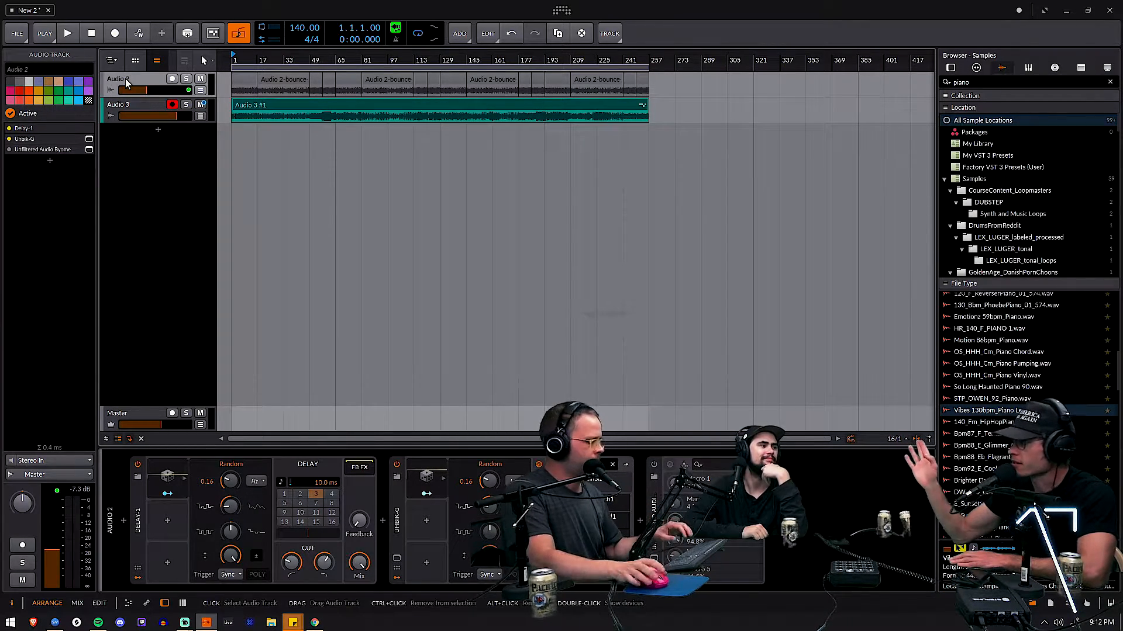
key("Delete")
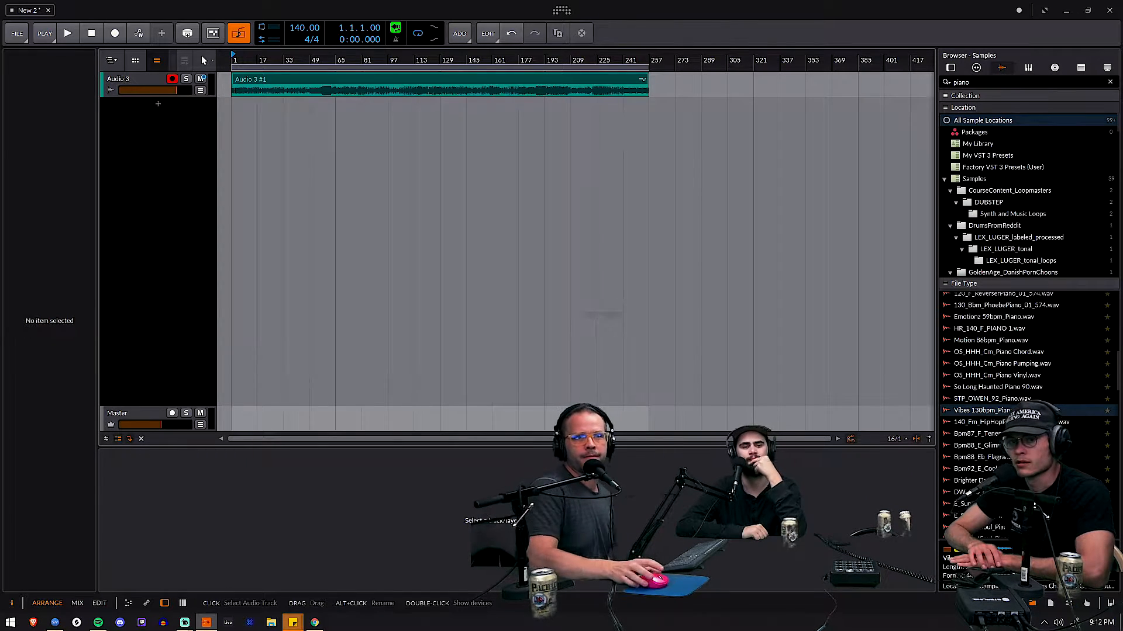
Step: Duplicate the Audio 3 track with its recorded clip, and mute and disarm the original
left_click(115, 78)
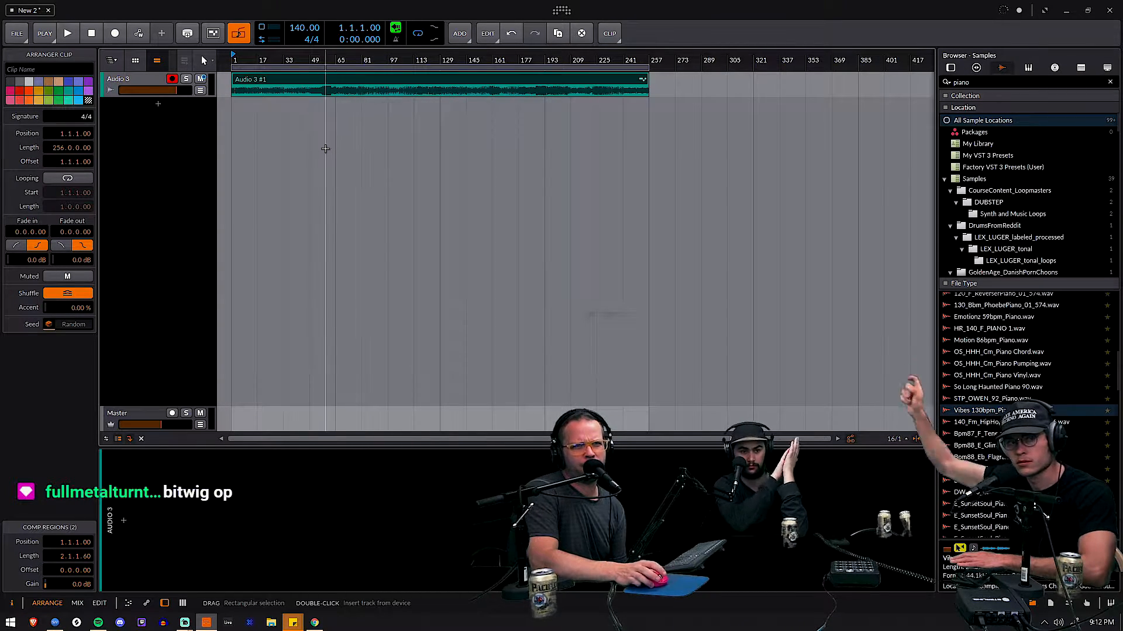
double_click(377, 79)
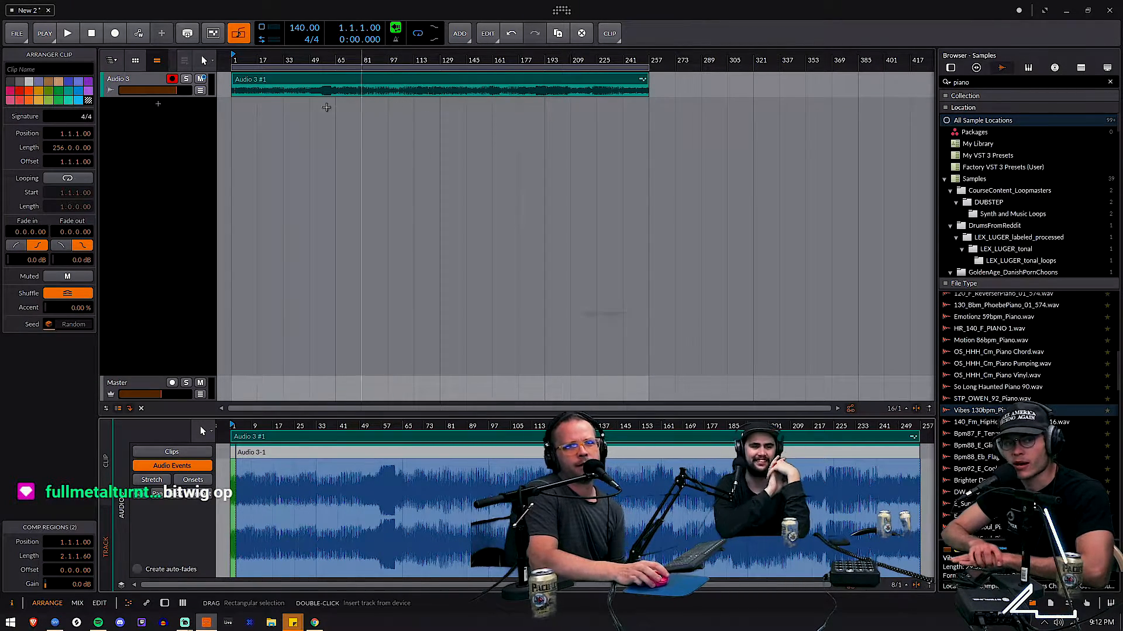
left_click(124, 78)
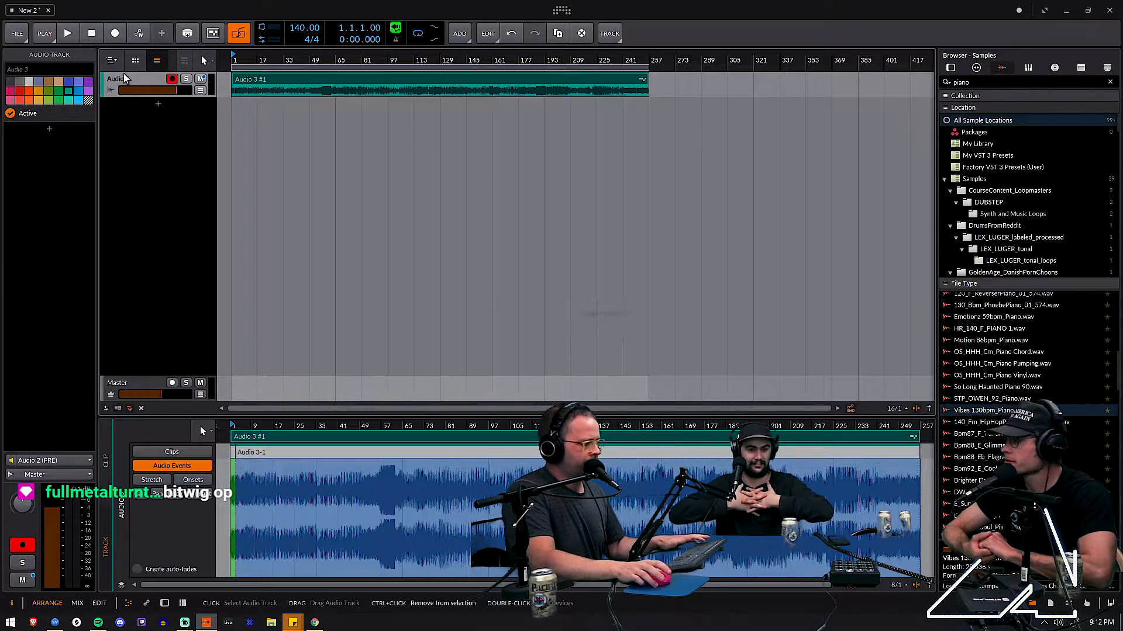
key("ctrl+d")
left_click(204, 76)
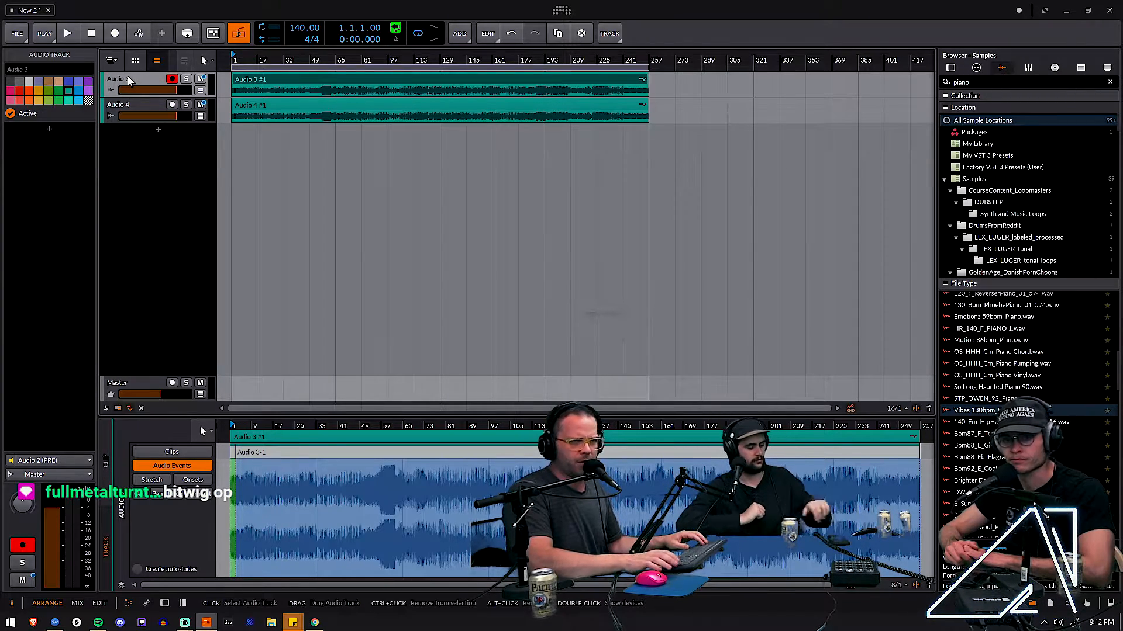
left_click(201, 79)
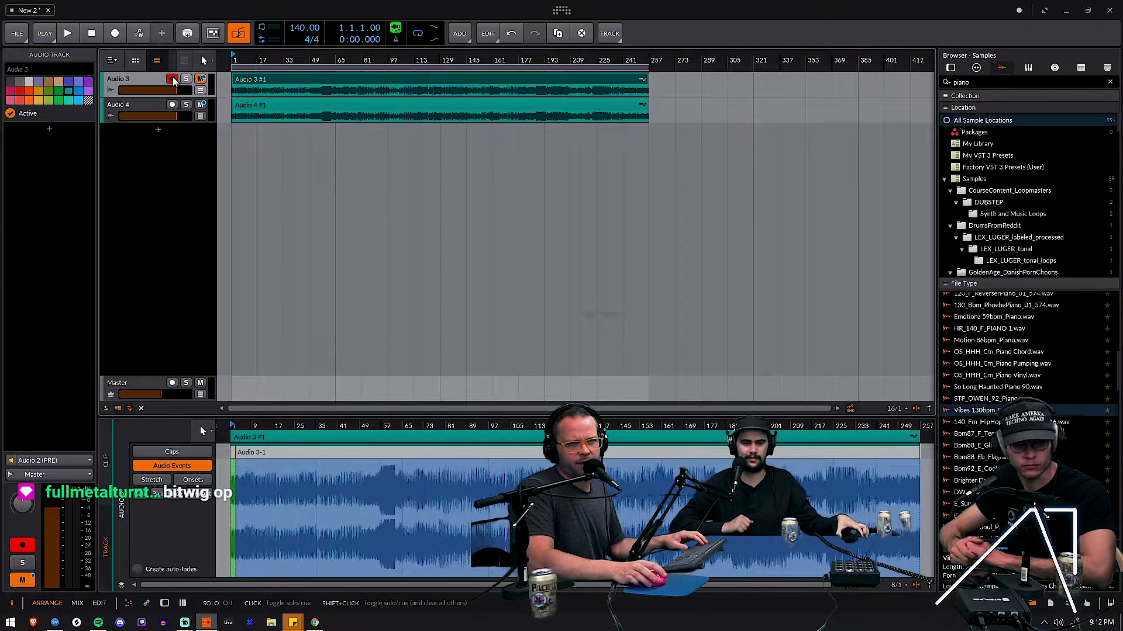
Step: Shorten the duplicated clip on Audio 4 and the arranger loop region to 16 bars from bar 1
left_click(135, 106)
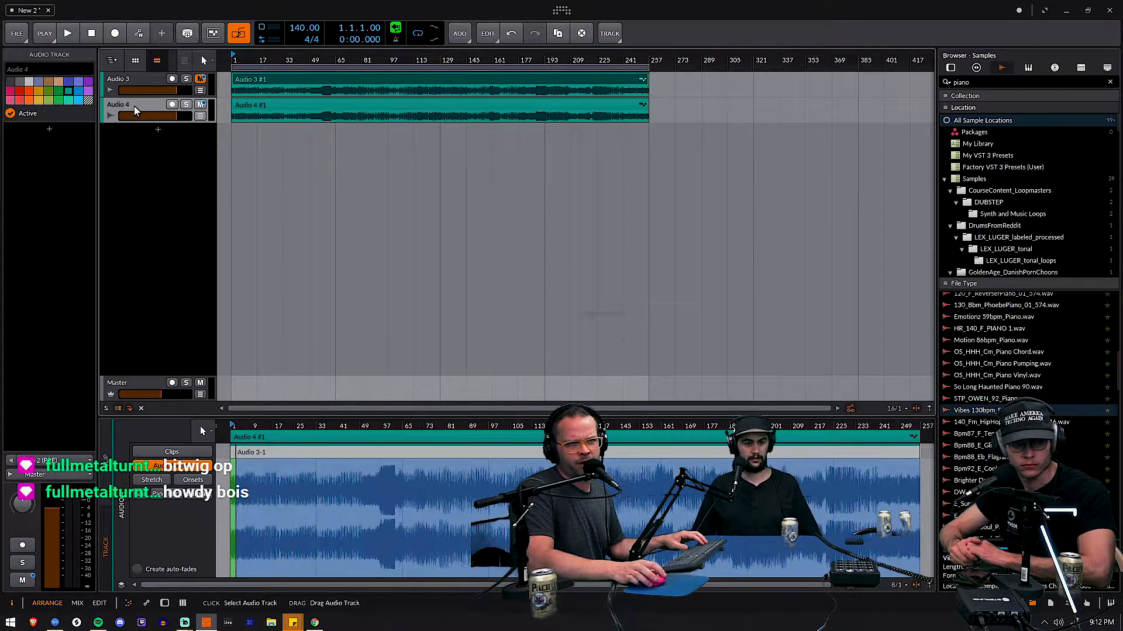
left_click(370, 107)
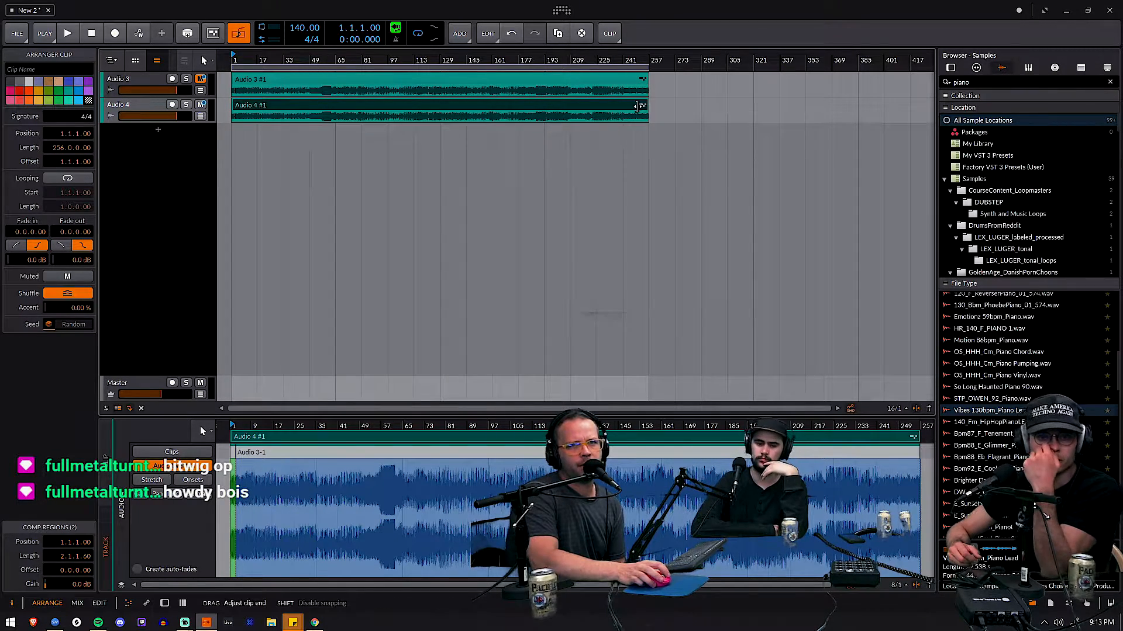
left_click_drag(643, 105, 259, 175)
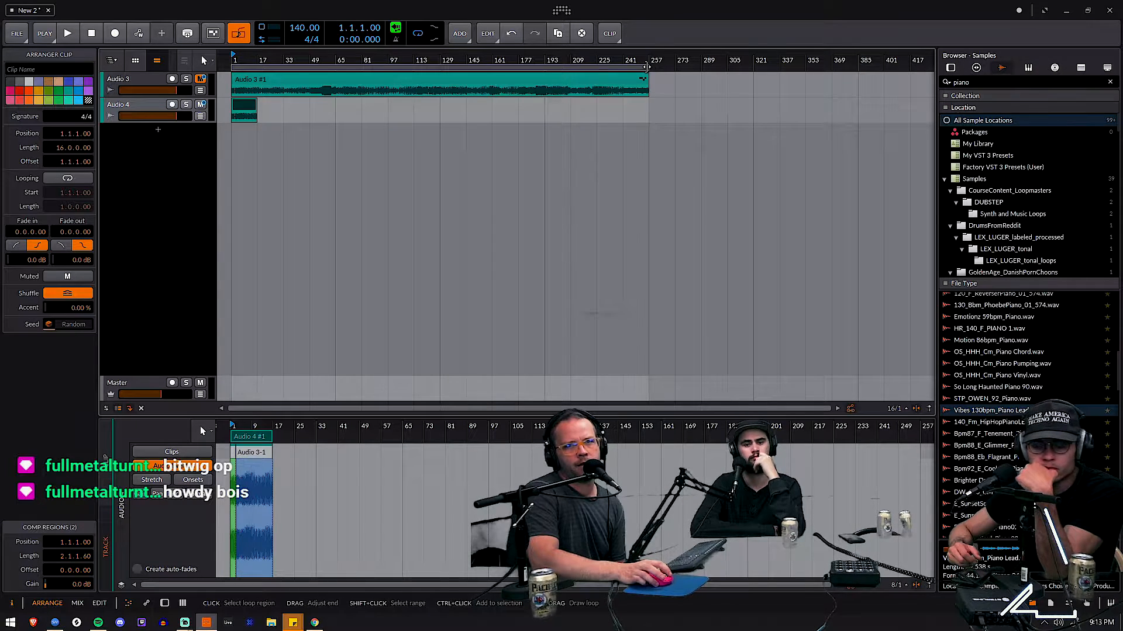
left_click_drag(636, 68, 261, 173)
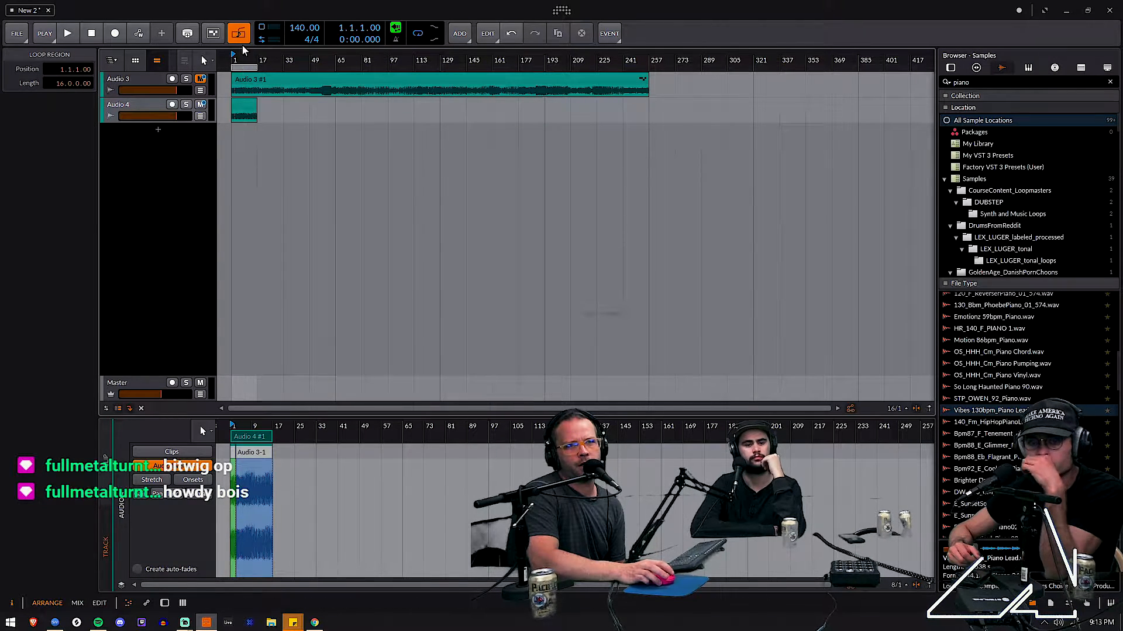
Step: Trim the Audio 4 clip down to its first bar
left_click_drag(242, 60, 473, 138)
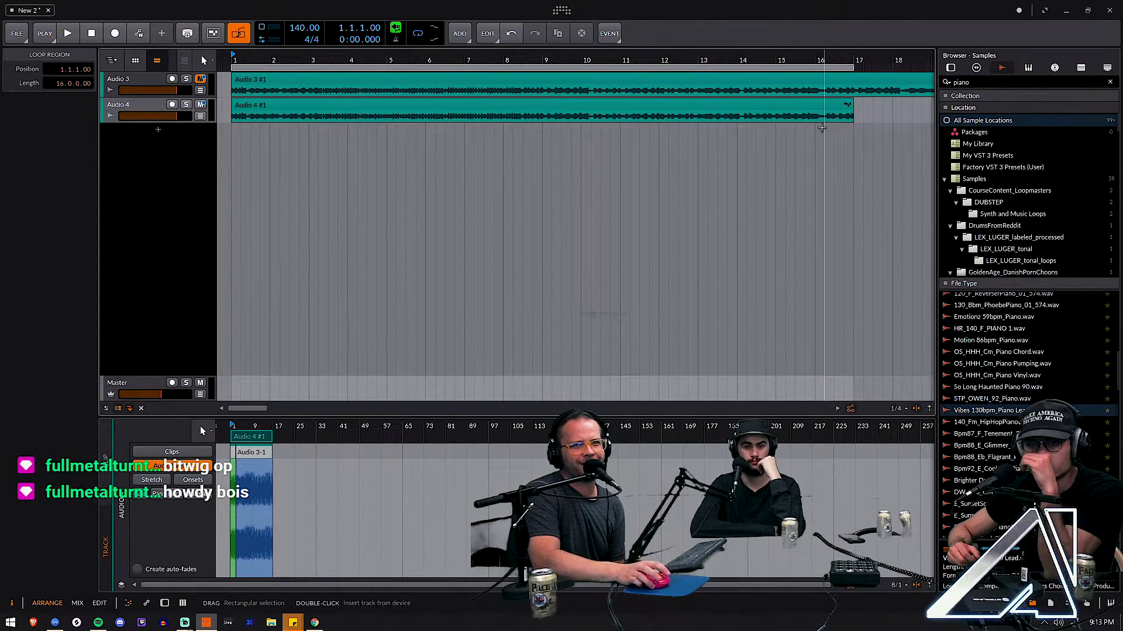
left_click_drag(849, 105, 386, 230)
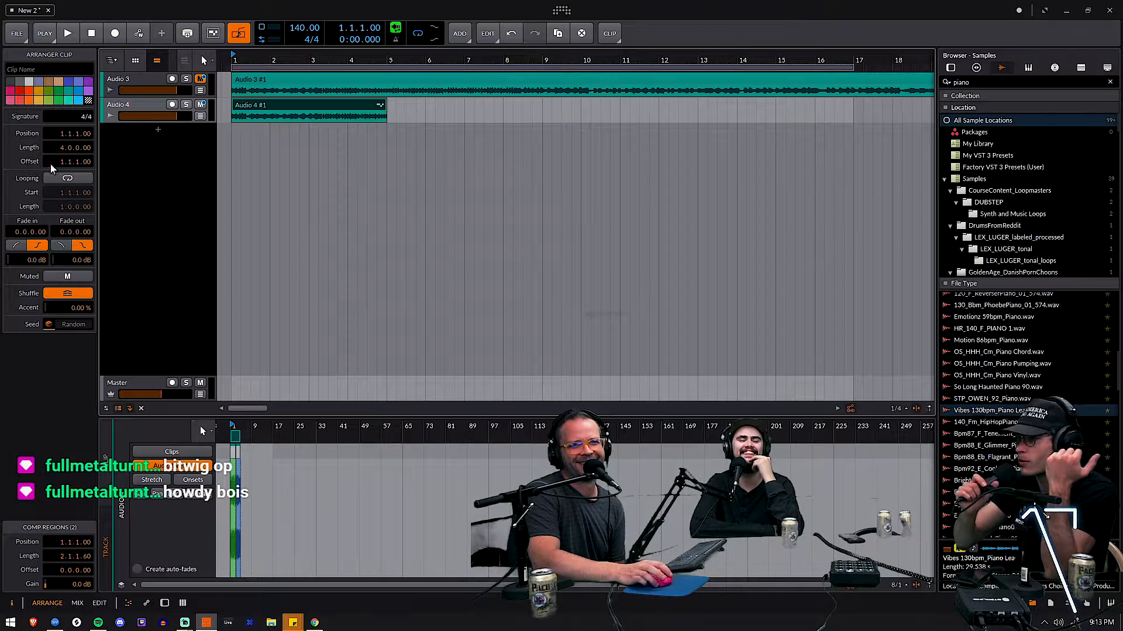
left_click_drag(381, 104, 268, 154)
Step: Lower the Audio 4 track volume to about -33.6 dB while test-playing the one-bar clip
key("space")
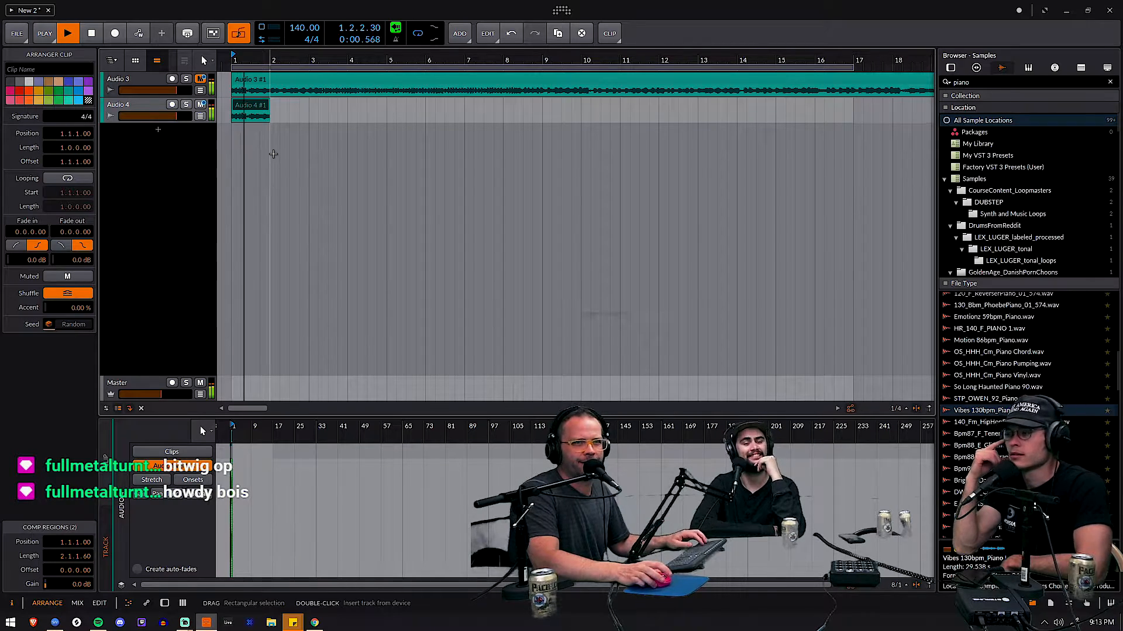
key("space")
left_click_drag(184, 116, 158, 116)
key("space")
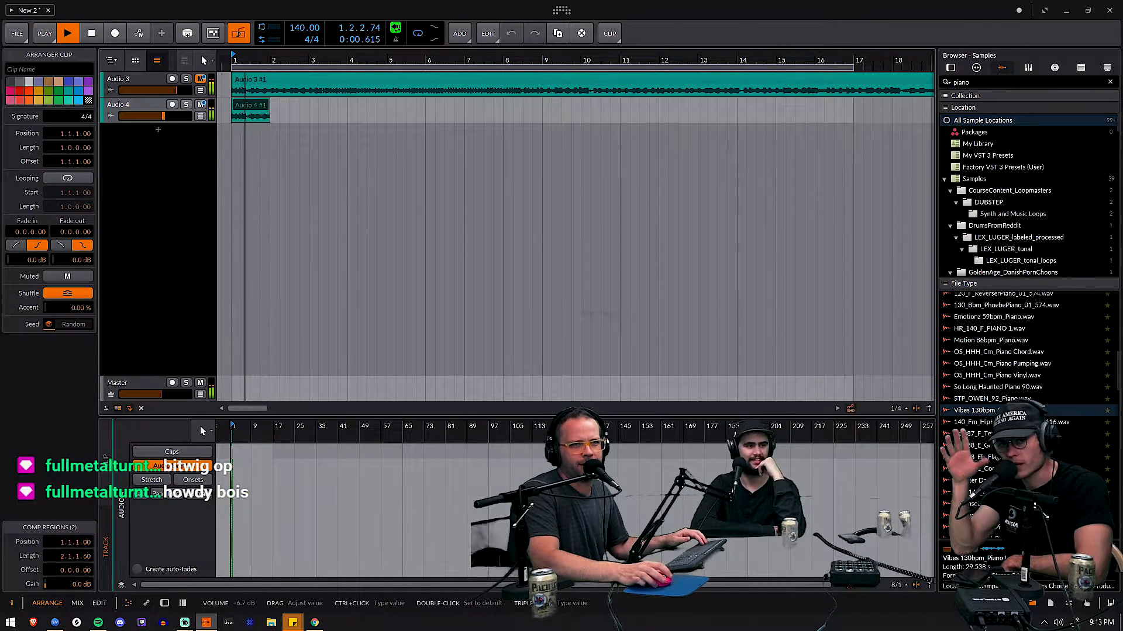
key("space")
left_click_drag(173, 114, 135, 116)
key("space")
key("space")
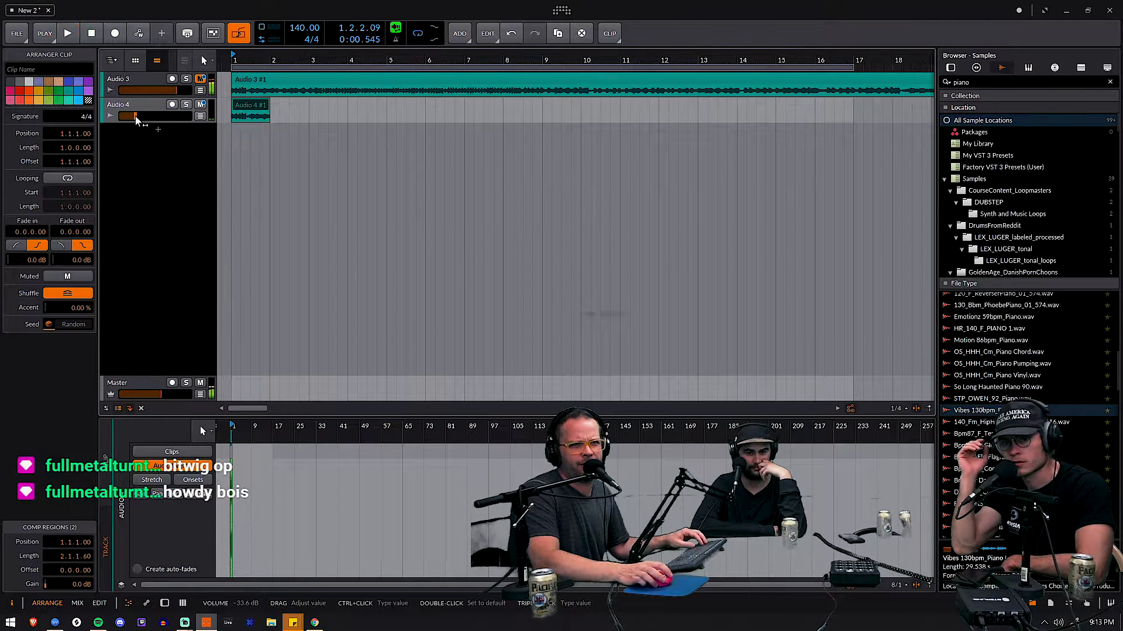
Step: Delete the mute automation on Audio 3 and Audio 4, and raise Audio 4's volume slightly during playback
right_click(201, 80)
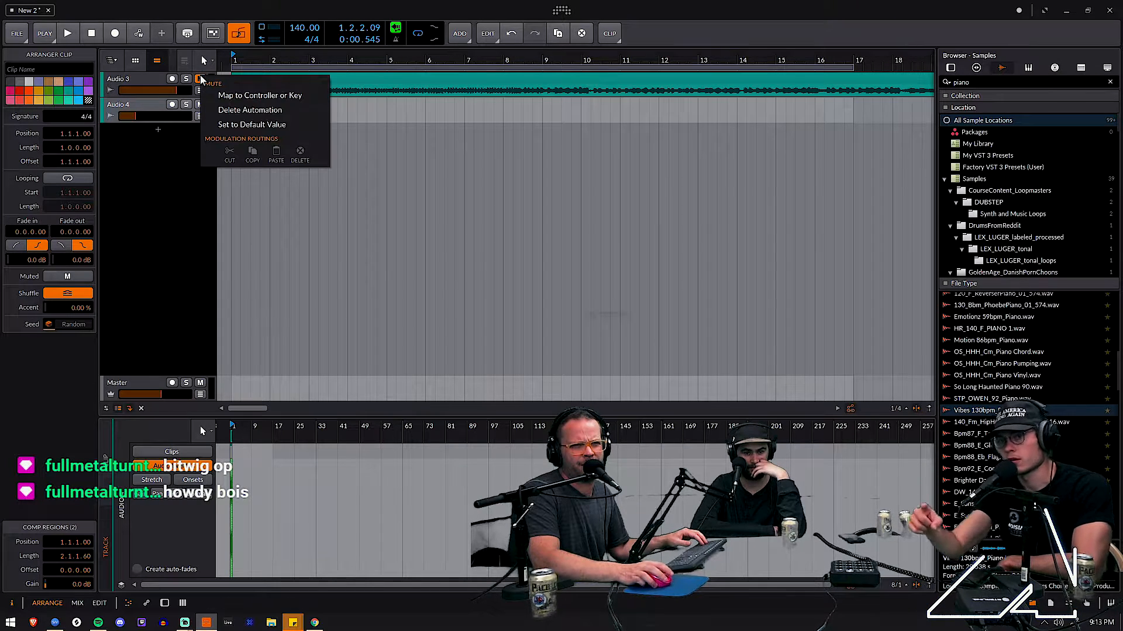
left_click(222, 111)
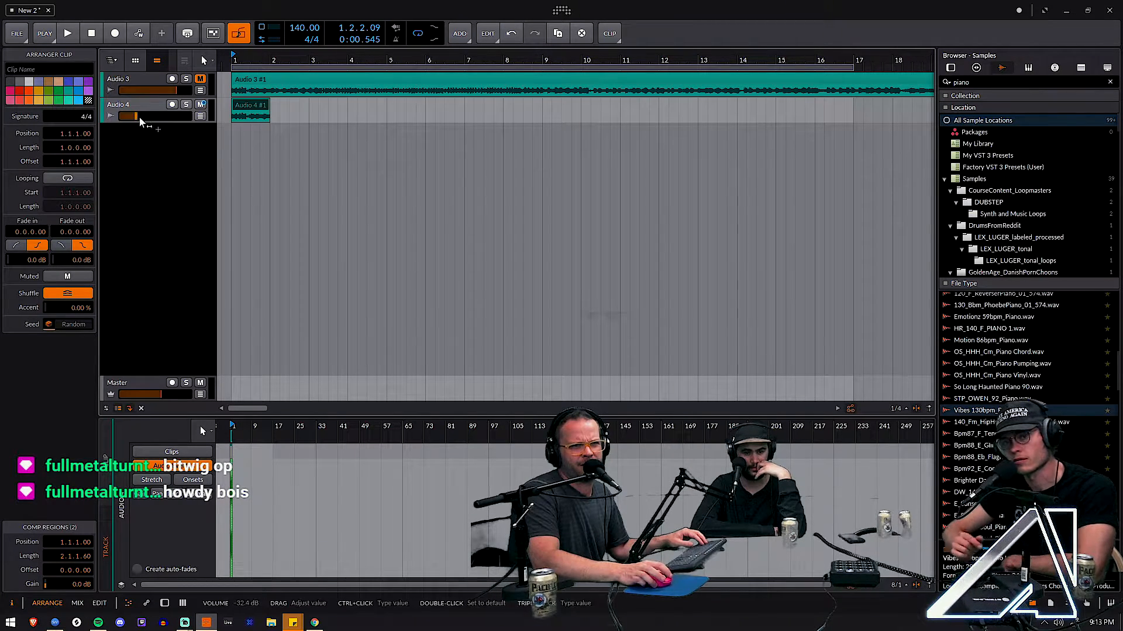
key("space")
left_click_drag(142, 115, 153, 116)
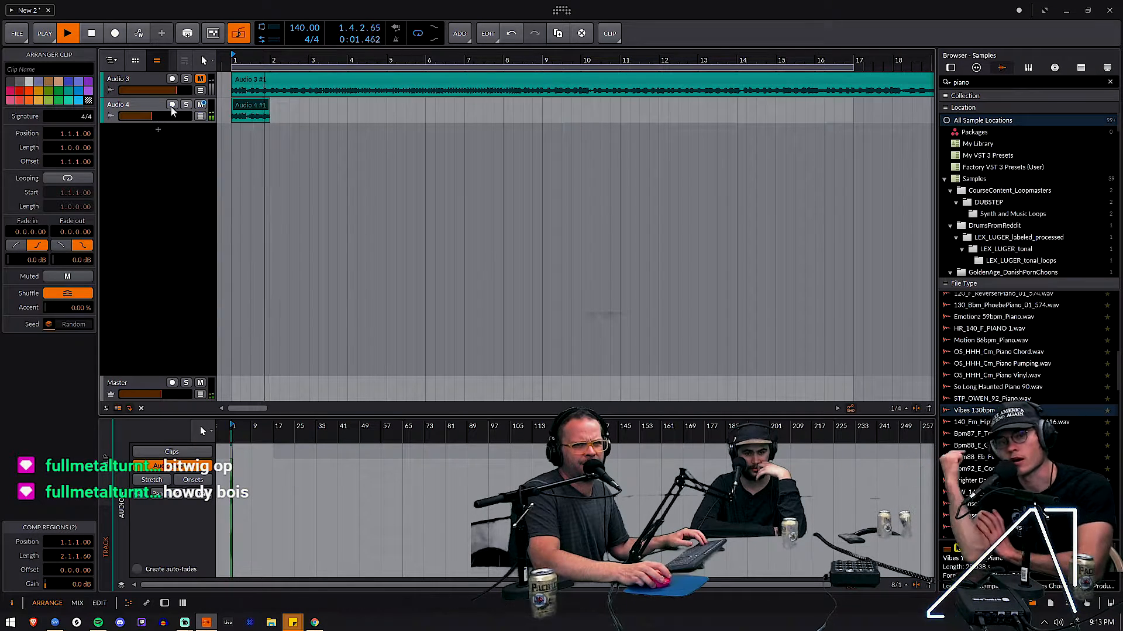
key("space")
right_click(201, 107)
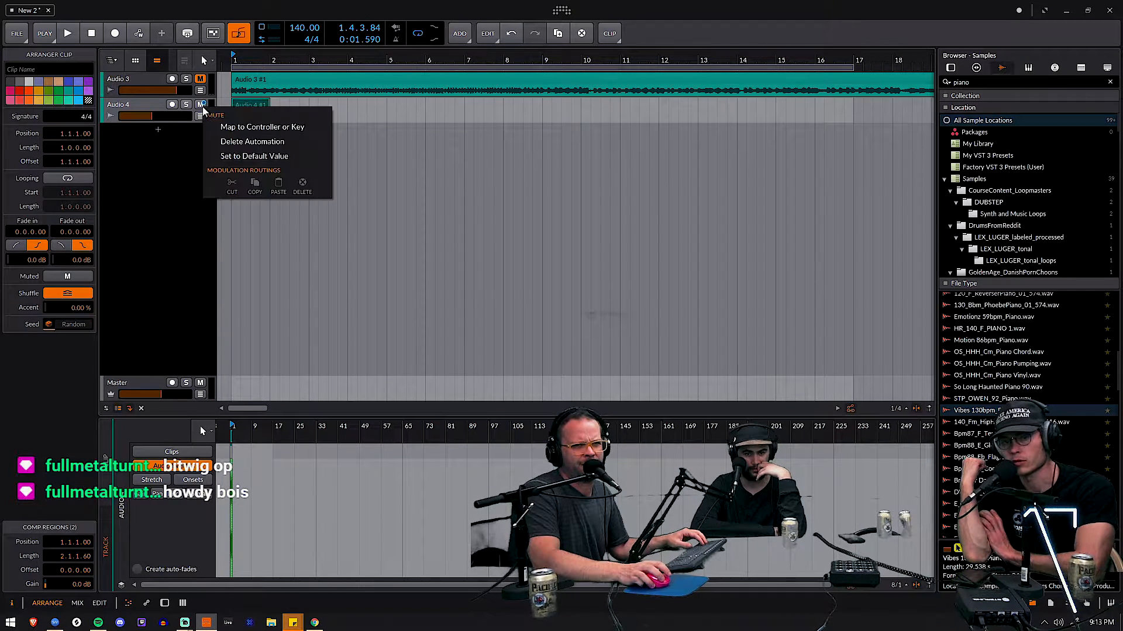
left_click(232, 139)
Step: Audition the one-bar Audio 4 clip and extend it as a loop to 16 bars
left_click(123, 110)
key("space")
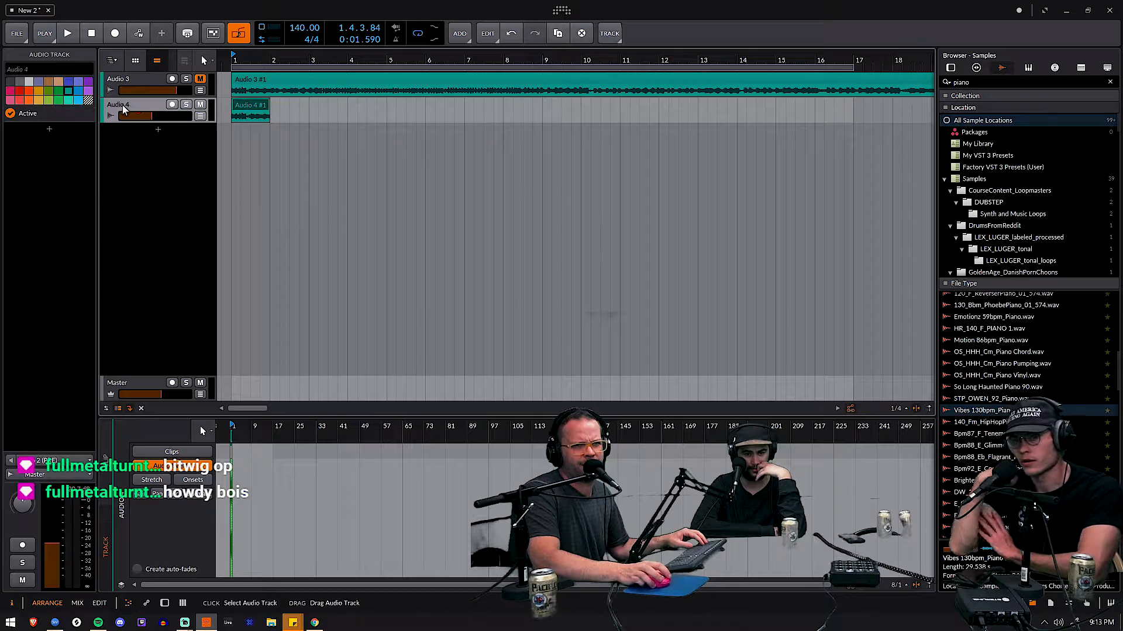
left_click(261, 108)
key("space")
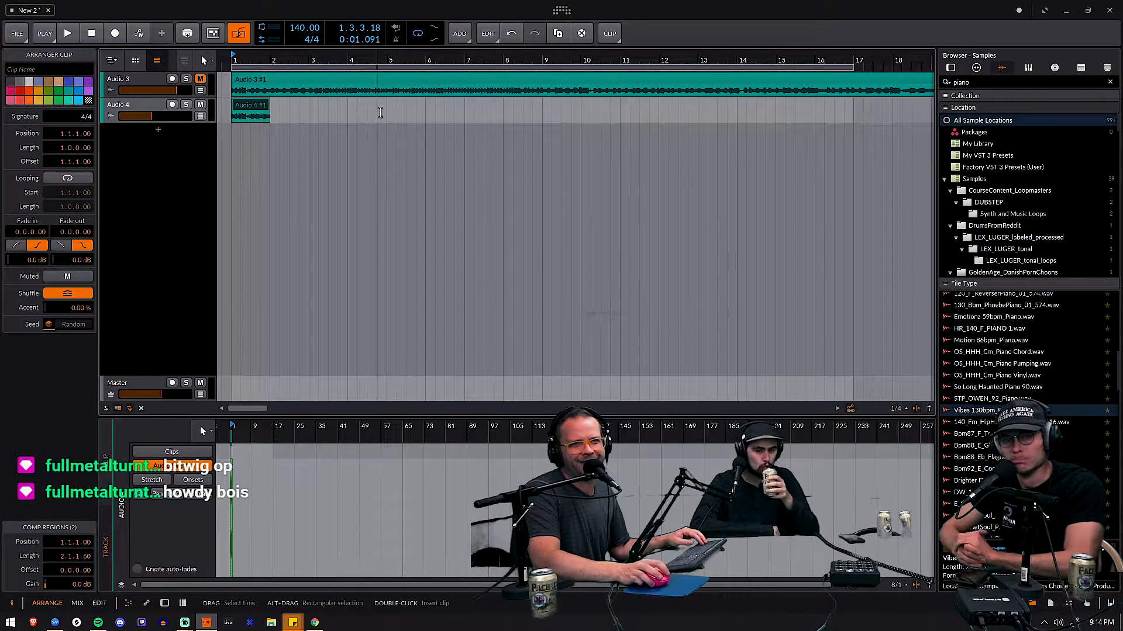
key("space")
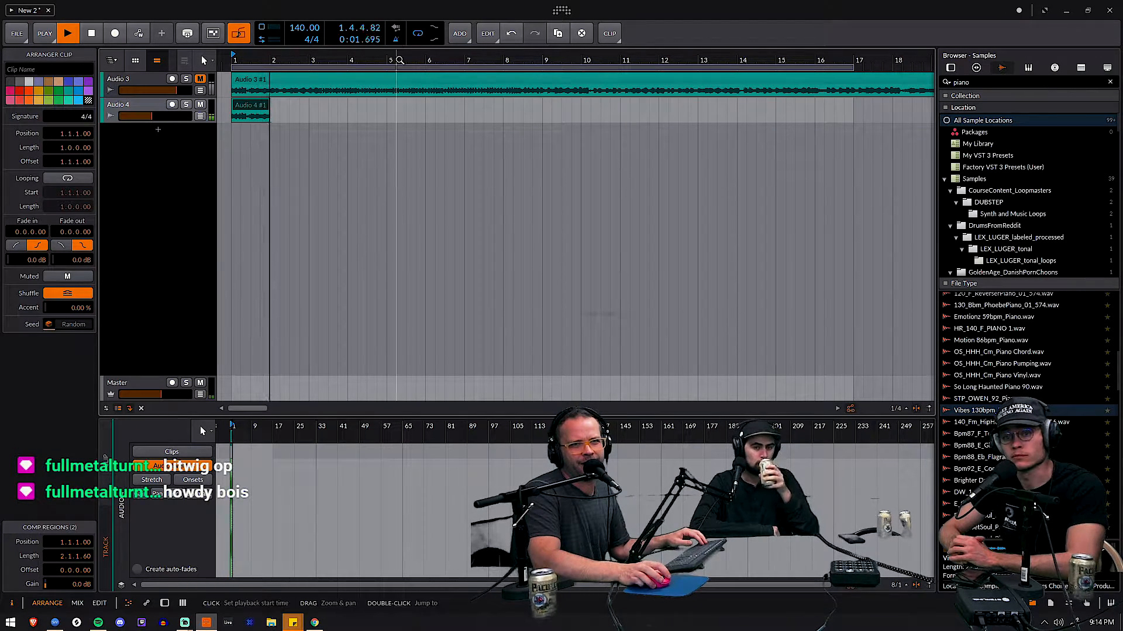
key("space")
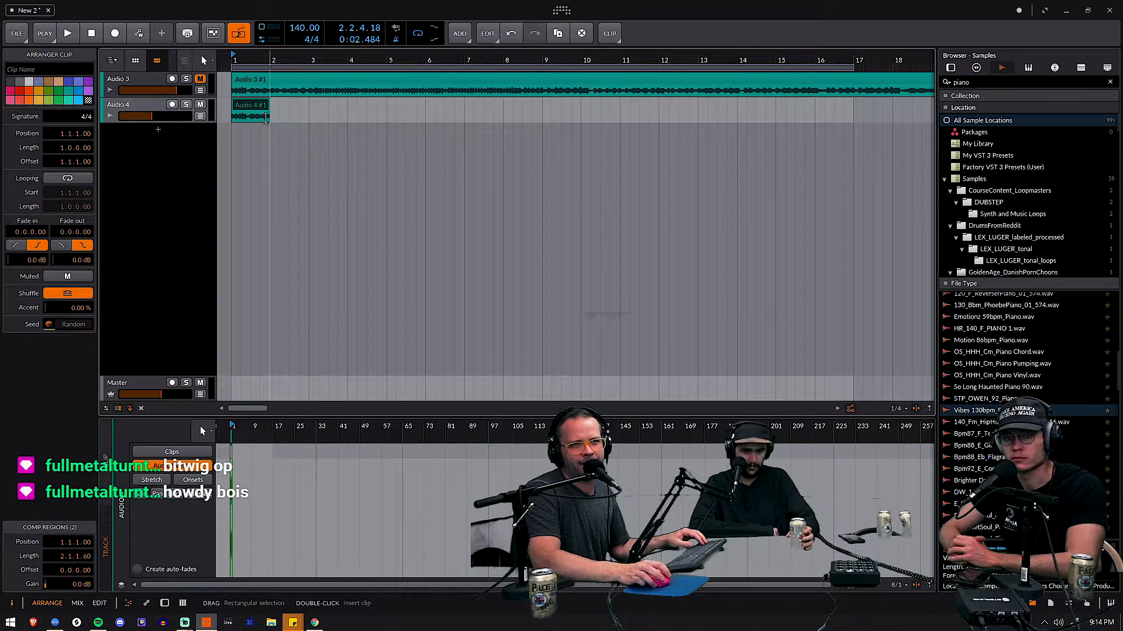
left_click_drag(265, 120, 853, 138)
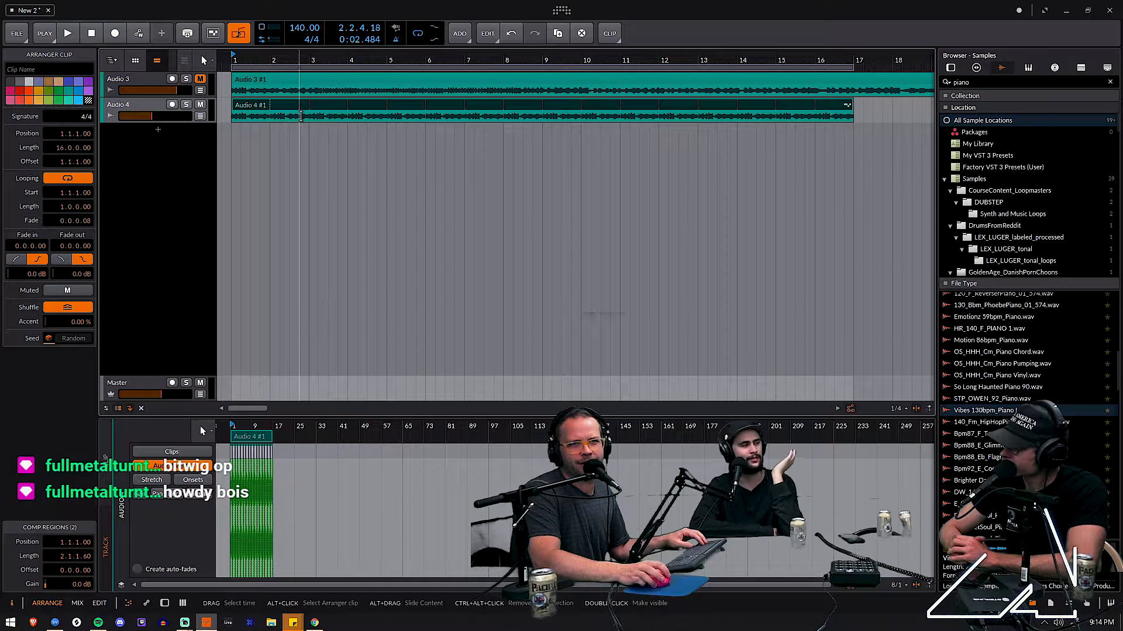
Step: Examine the repeated one-bar audio events of the looped Audio 4 clip up close in the detail editor
left_click(322, 105)
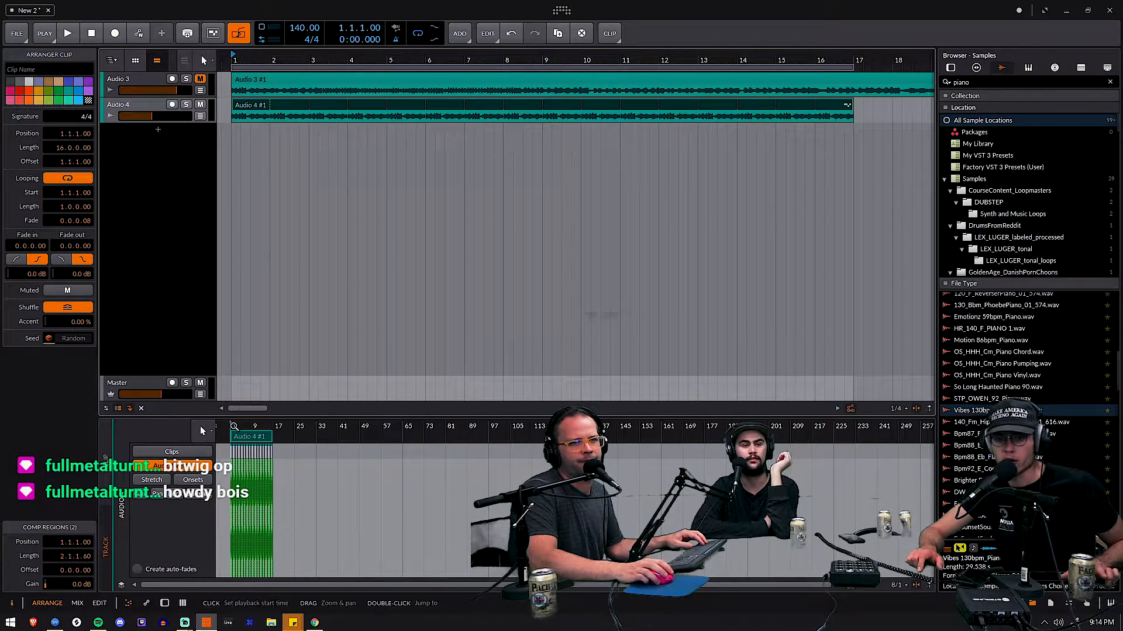
left_click_drag(236, 427, 236, 579)
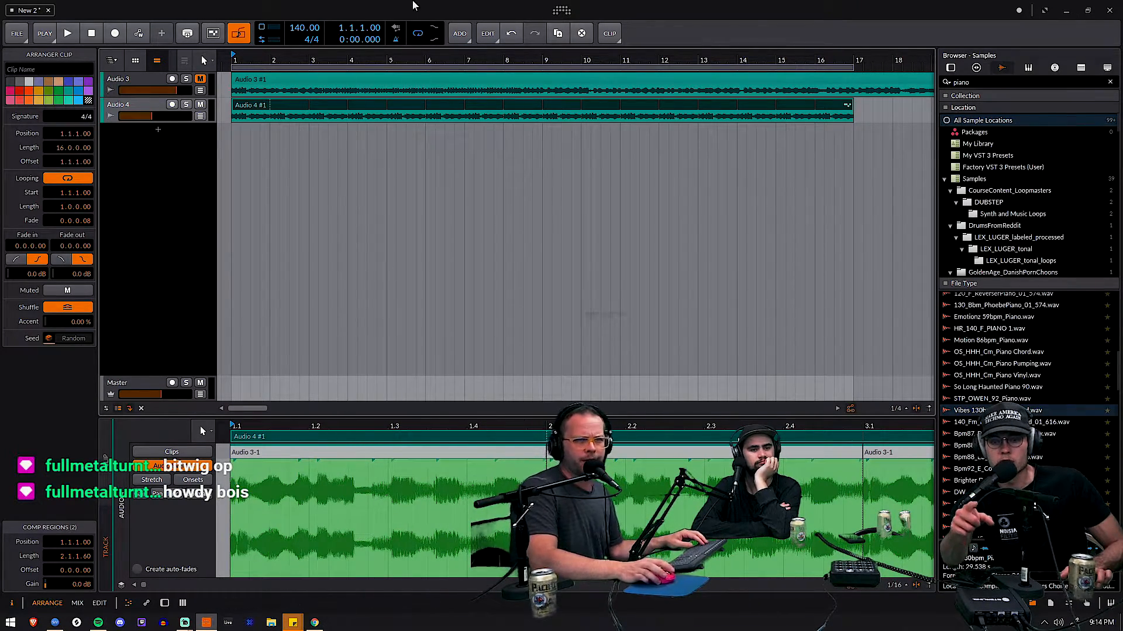
left_click(367, 109)
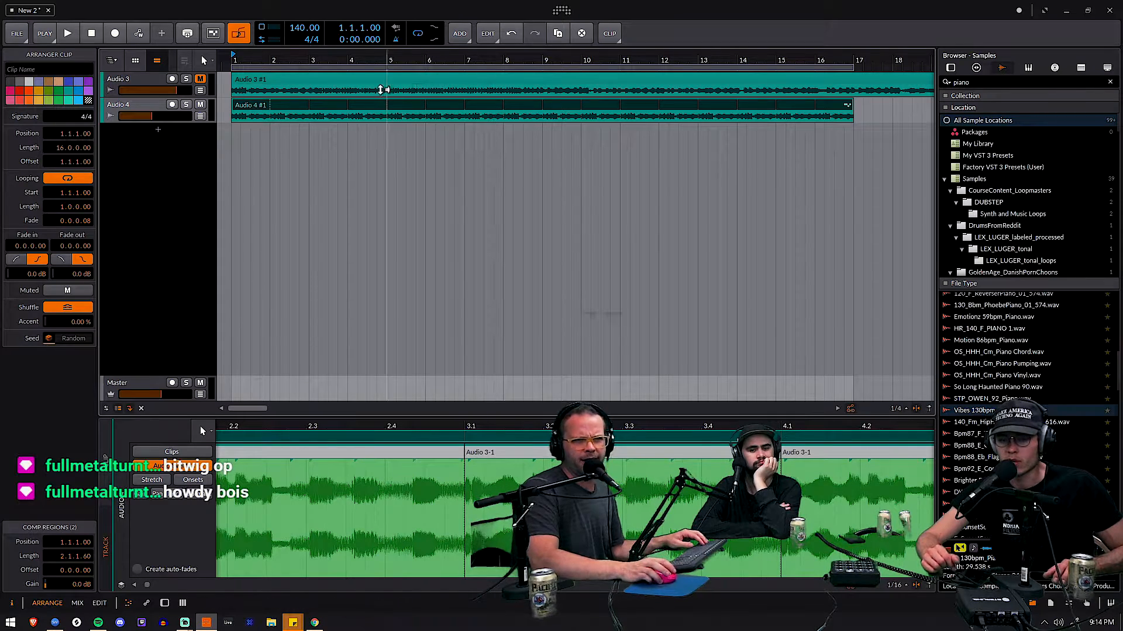
mouse_move(388, 59)
left_mouse_down()
mouse_move(390, 74)
mouse_move(389, 61)
left_mouse_up()
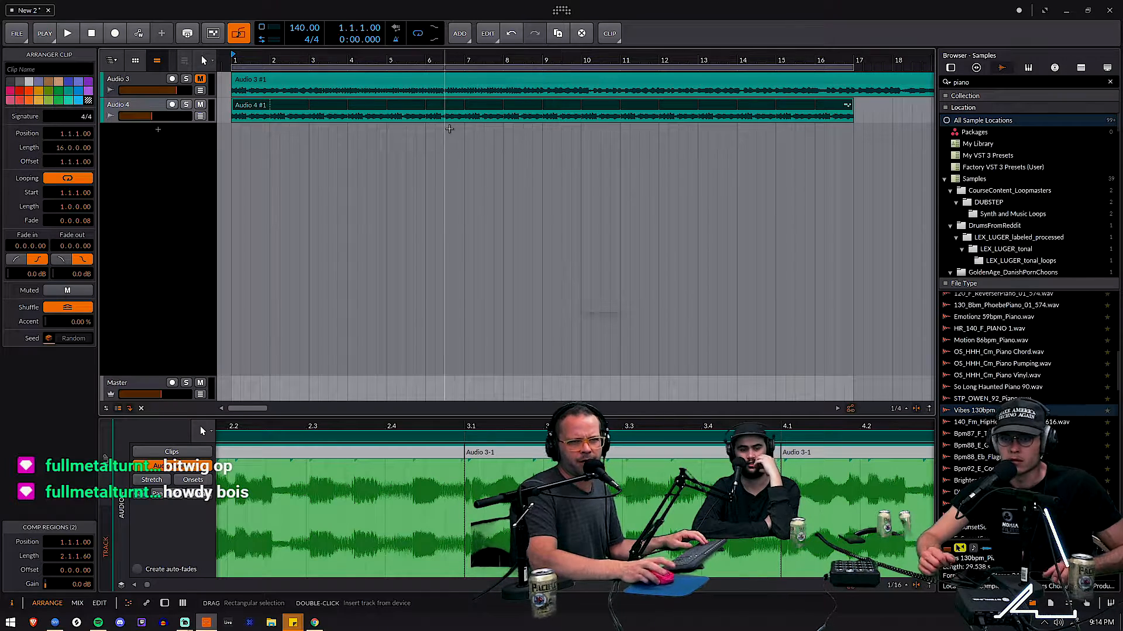
left_click(735, 108)
left_click_drag(252, 426, 284, 519)
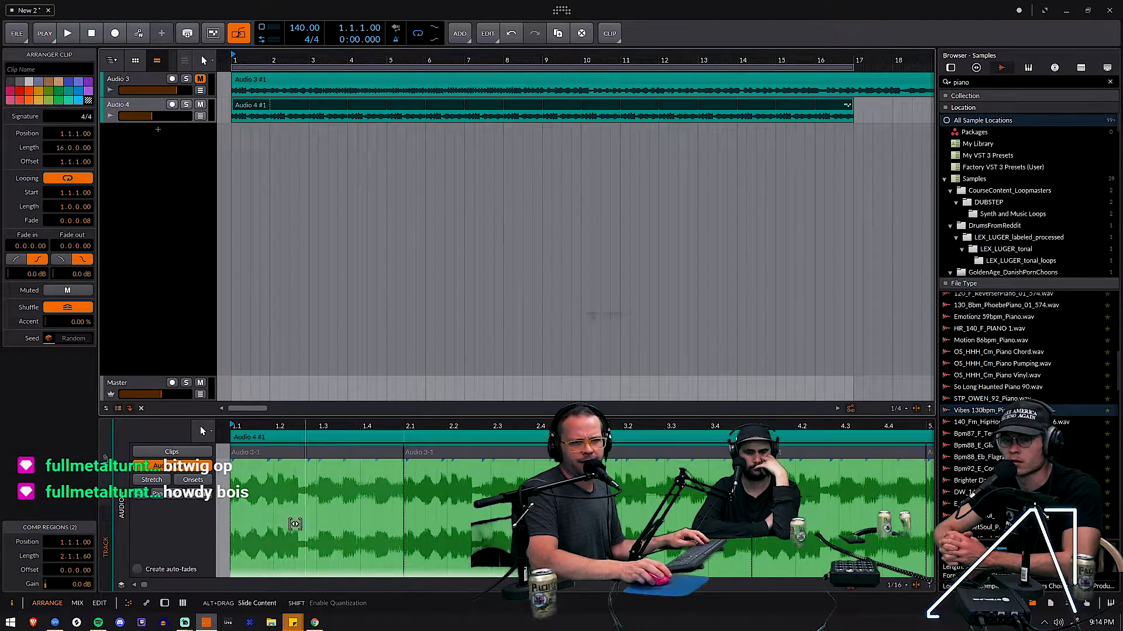
Step: Slide the audio content inside the looped Audio 4 clip to different parts of the recording while auditioning the results
left_click(448, 532)
left_click_drag(289, 533, 407, 520)
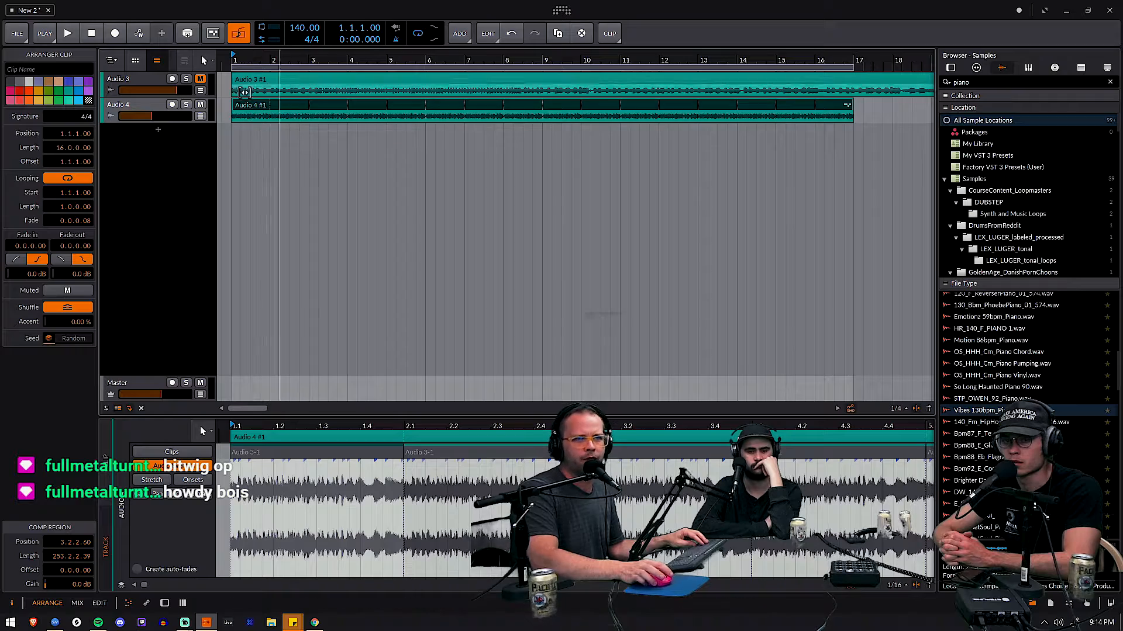
left_click_drag(244, 116, 217, 142)
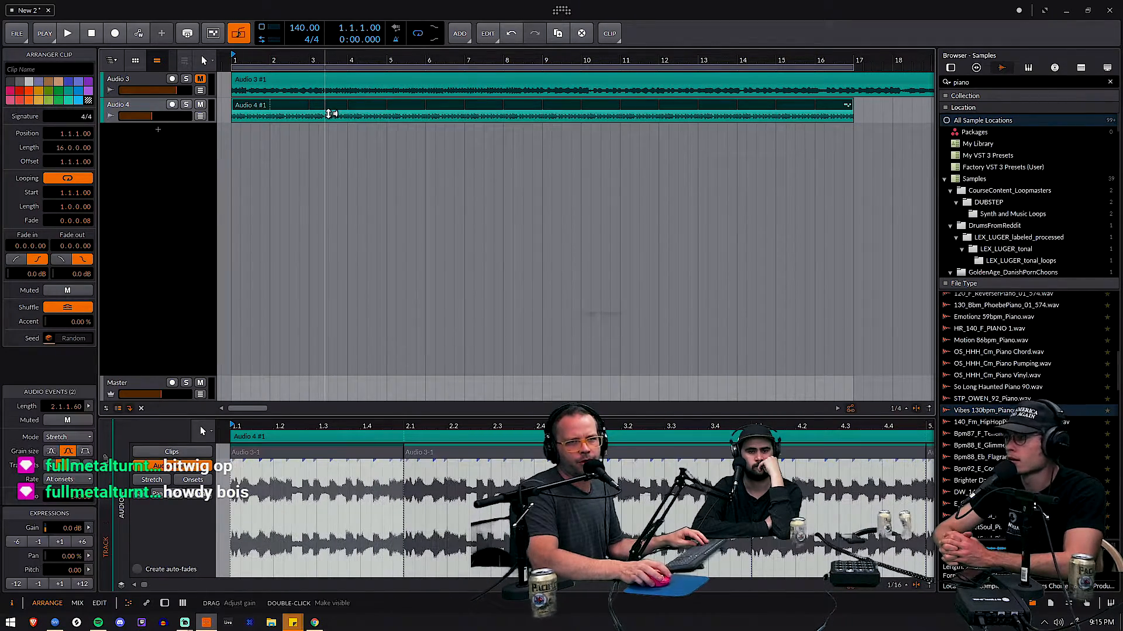
key("space")
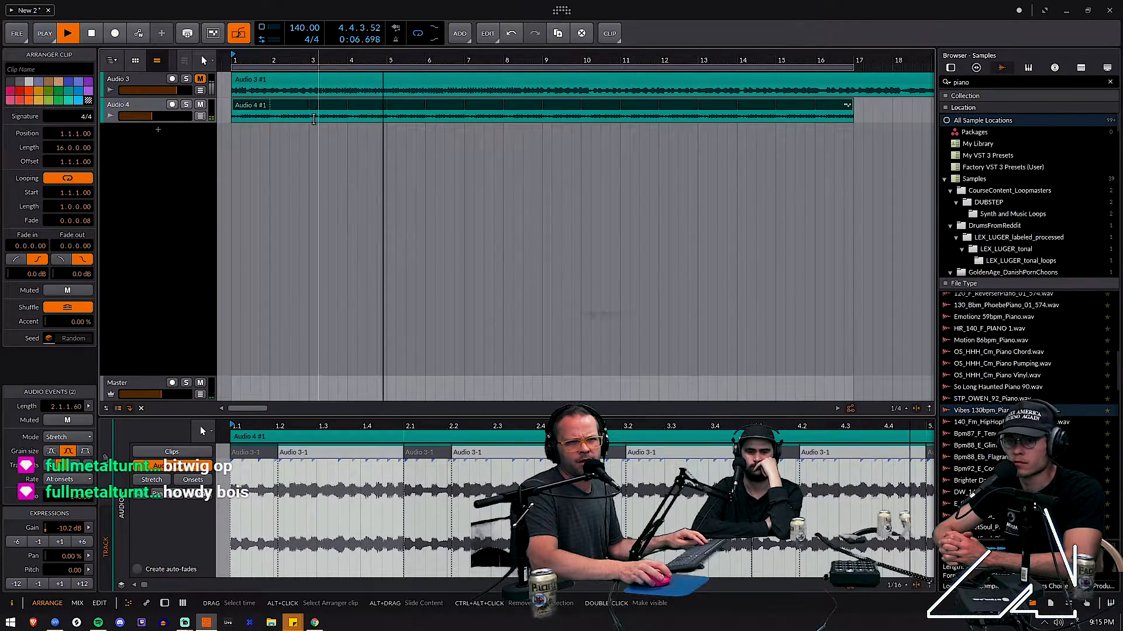
left_click_drag(401, 115, 402, 122)
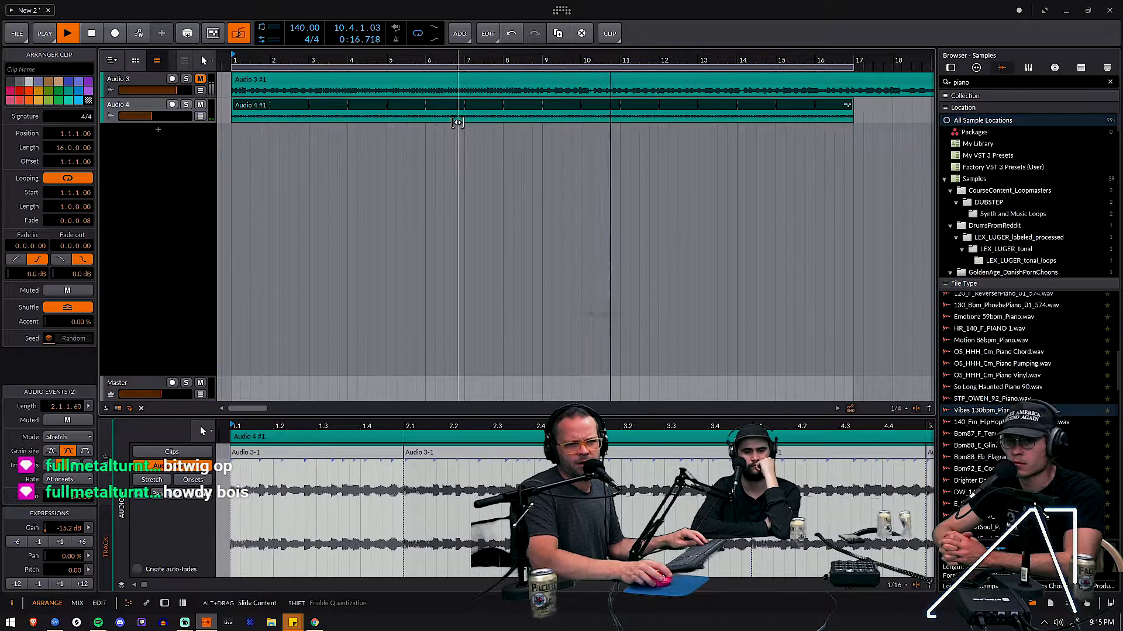
key("space")
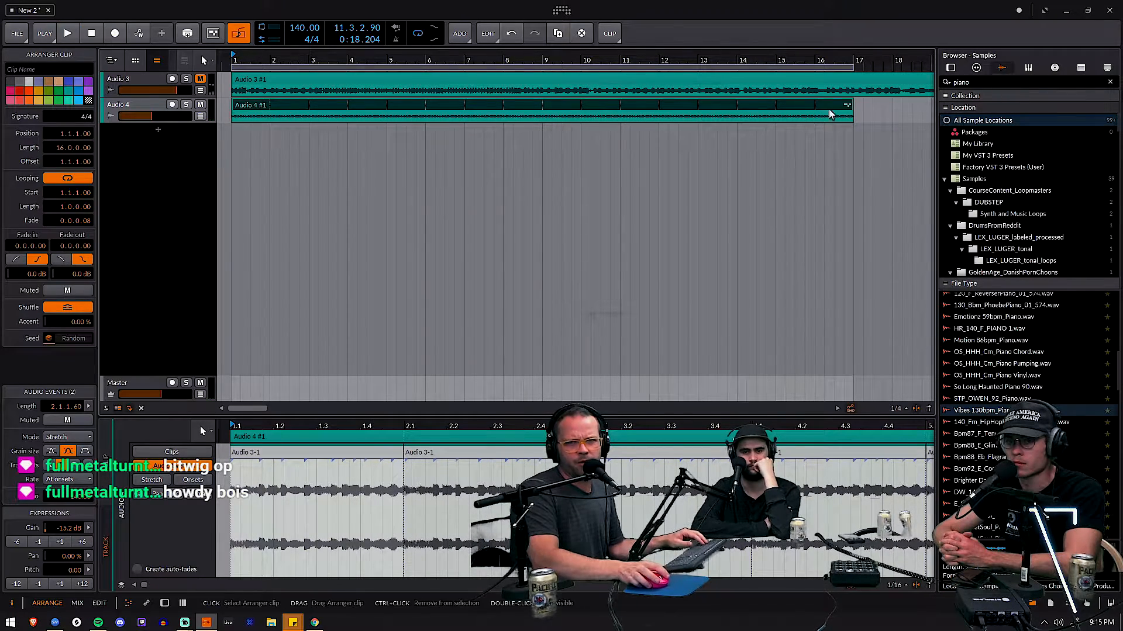
Step: Shorten the Audio 4 clip to one bar and set the arranger loop range to match it
left_click_drag(848, 104, 269, 229)
left_click_drag(246, 59, 539, 66)
left_click(243, 107)
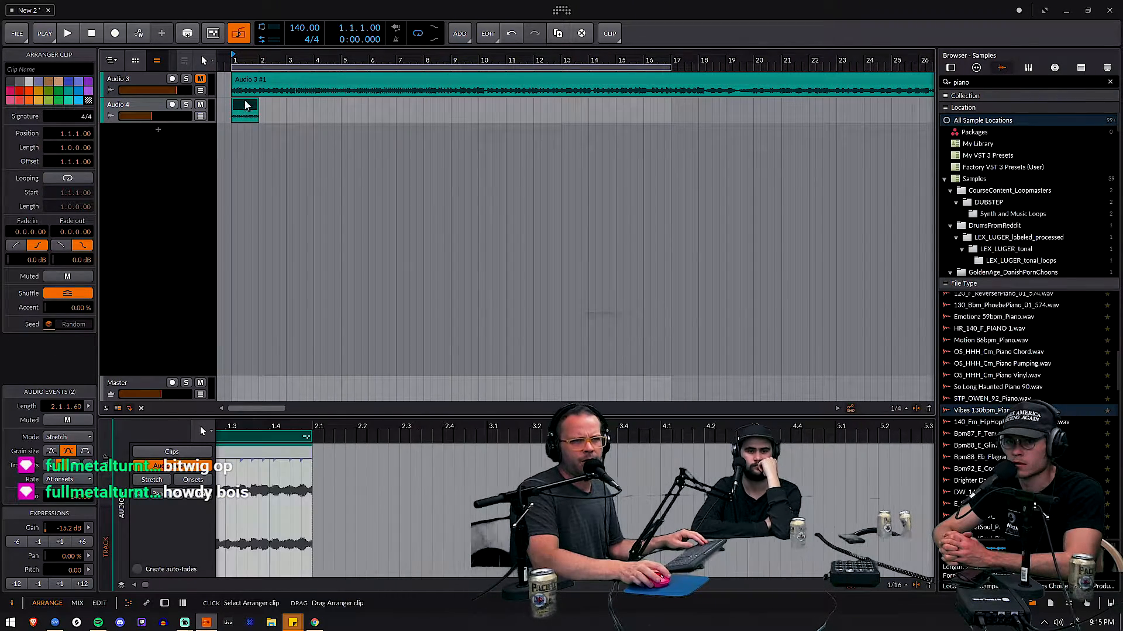
key("ctrl+l")
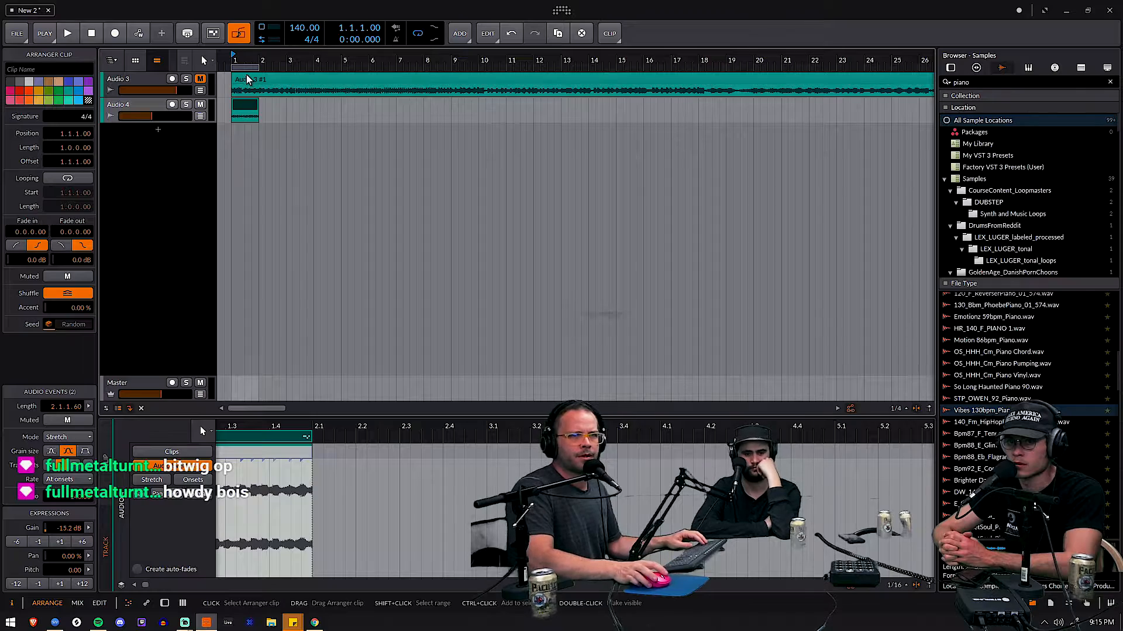
Step: Trim the one-bar Audio 4 clip to a length of 0.1.2.00 and extend it as a loop to one bar
left_click_drag(244, 60, 545, 64)
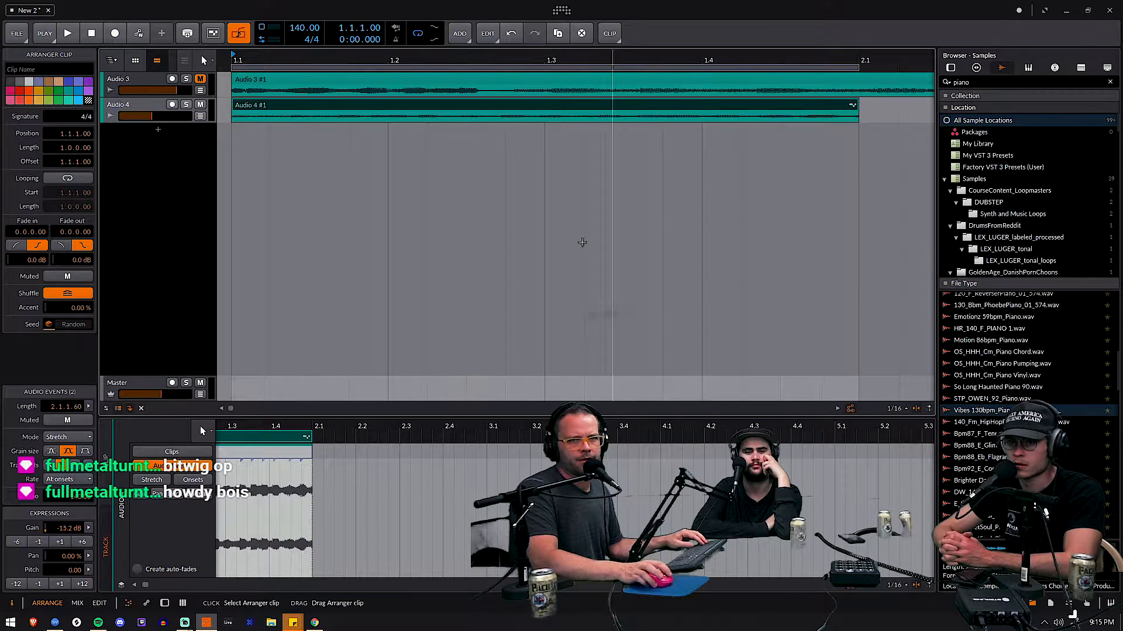
left_click_drag(244, 426, 564, 427)
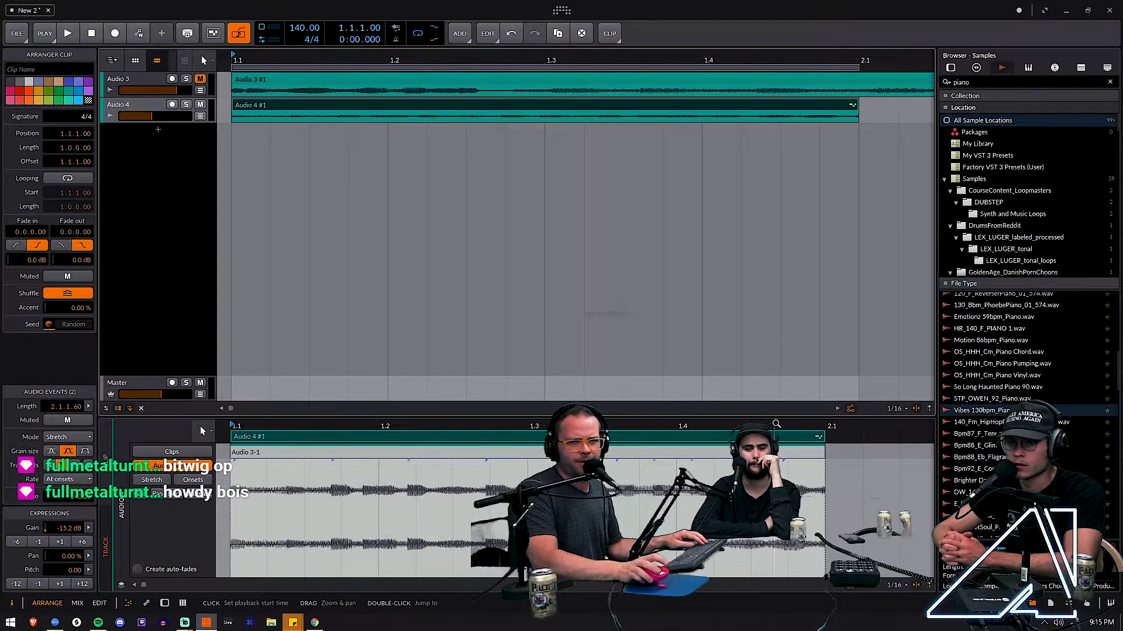
left_click_drag(825, 452, 452, 490)
left_click_drag(857, 112, 471, 168)
left_click_drag(465, 118, 812, 171)
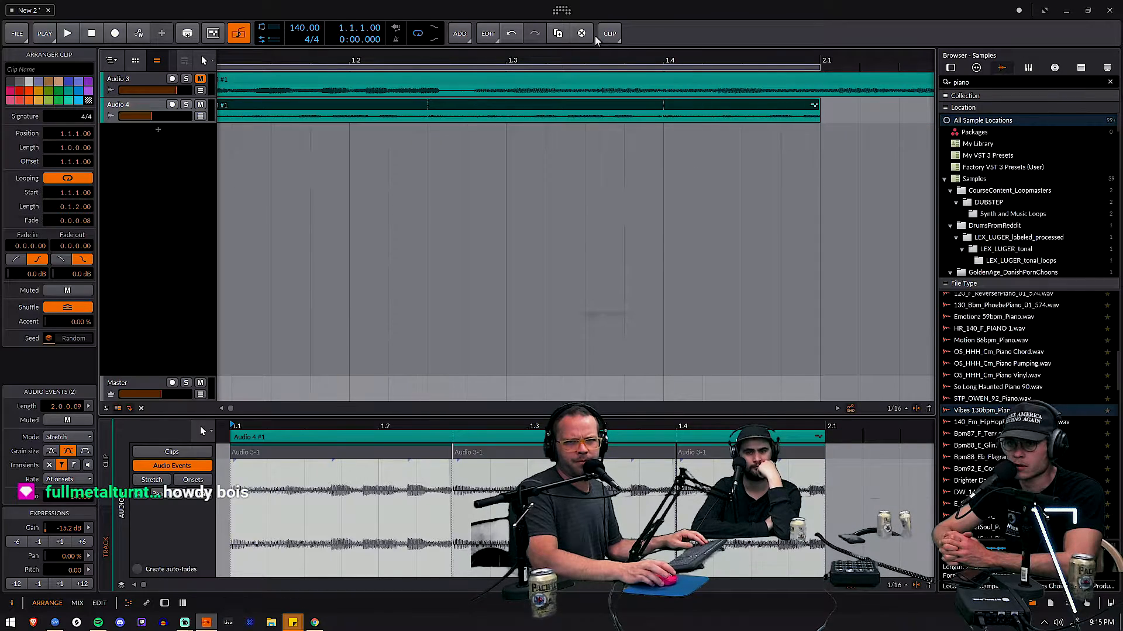
Step: Slide the audio content of the short Audio 4 loop during playback and raise the track volume slightly
left_click_drag(589, 57, 623, 57)
key("space")
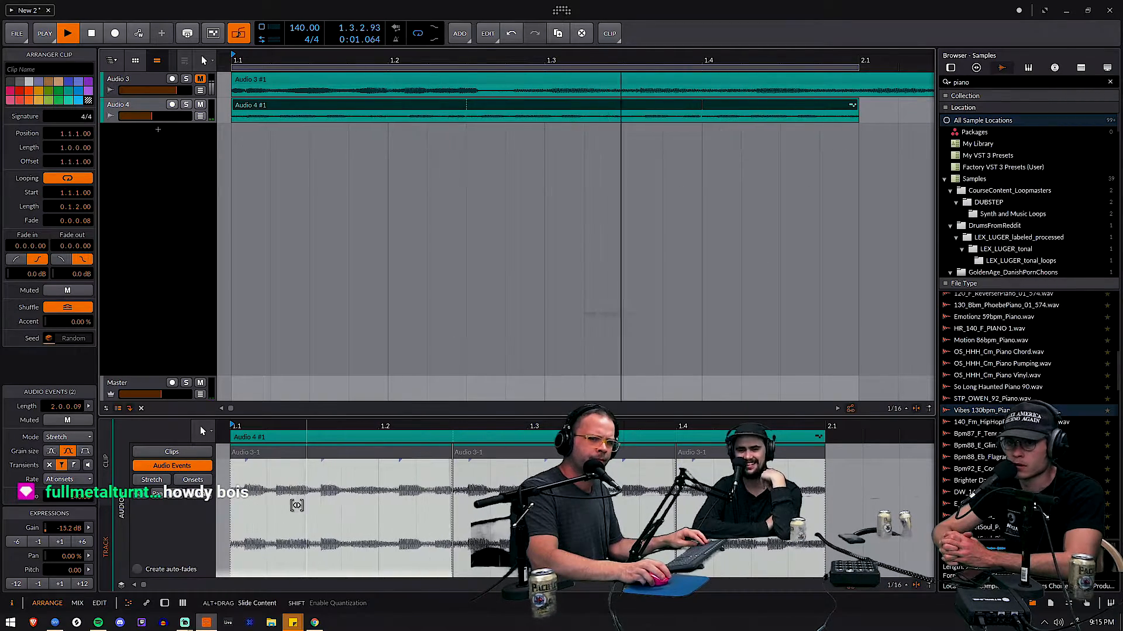
left_click_drag(351, 509, 328, 514)
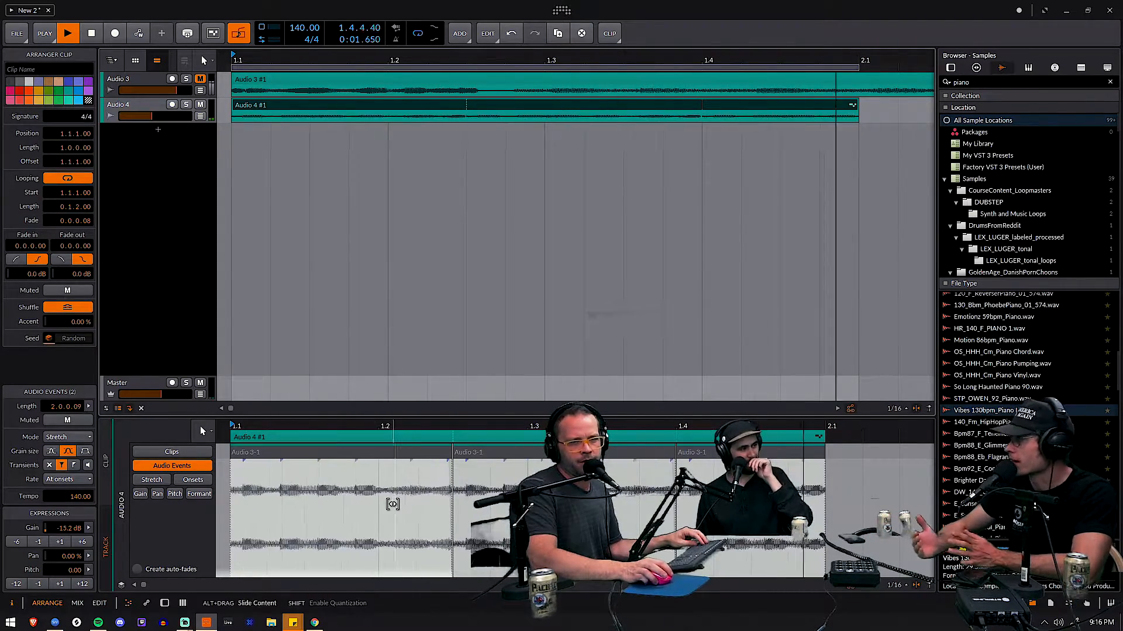
left_click_drag(388, 504, 310, 512)
left_click_drag(449, 501, 424, 445)
left_click_drag(153, 117, 161, 116)
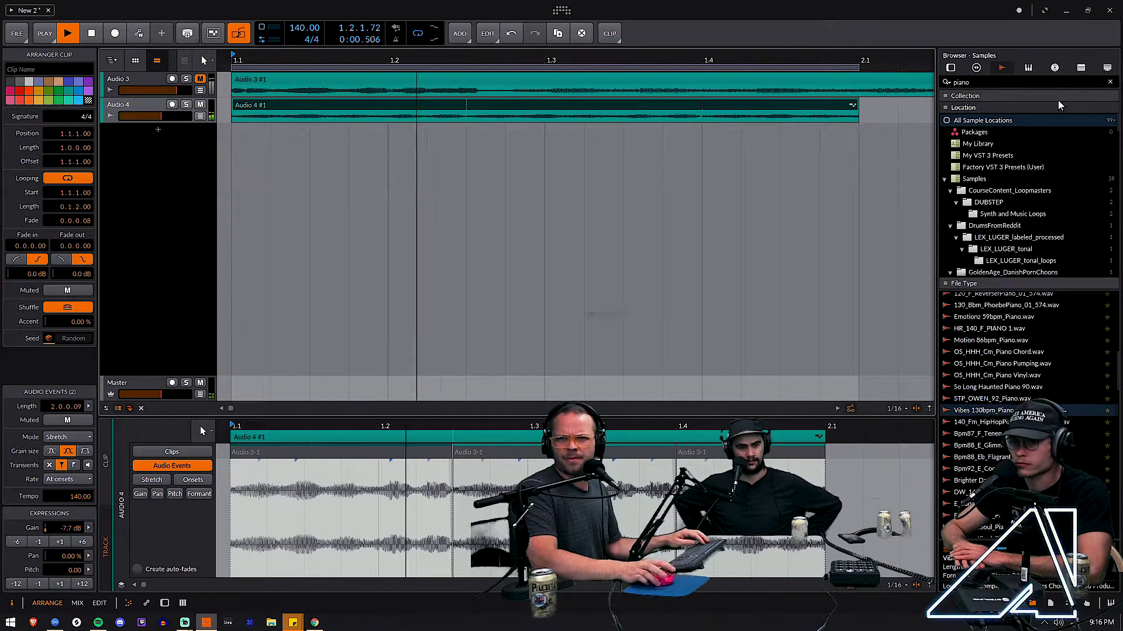
Step: Stop playback, search the samples for "loop", and collapse the Loopmasters genre and Cymatics folders while browsing the locations
key("space")
left_click(1114, 82)
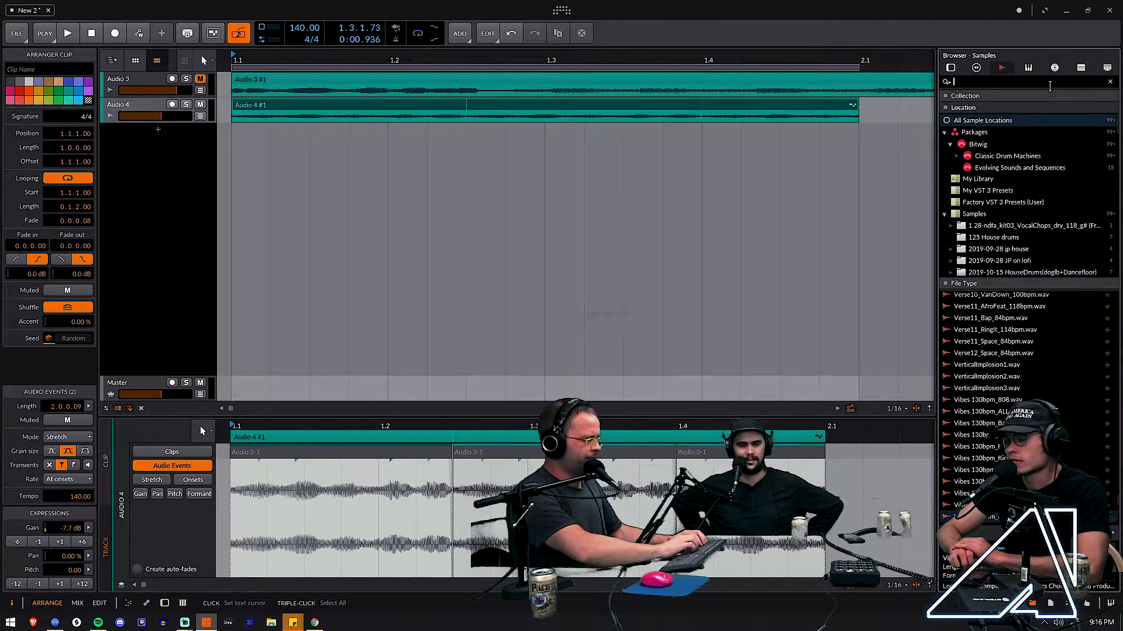
type("loop")
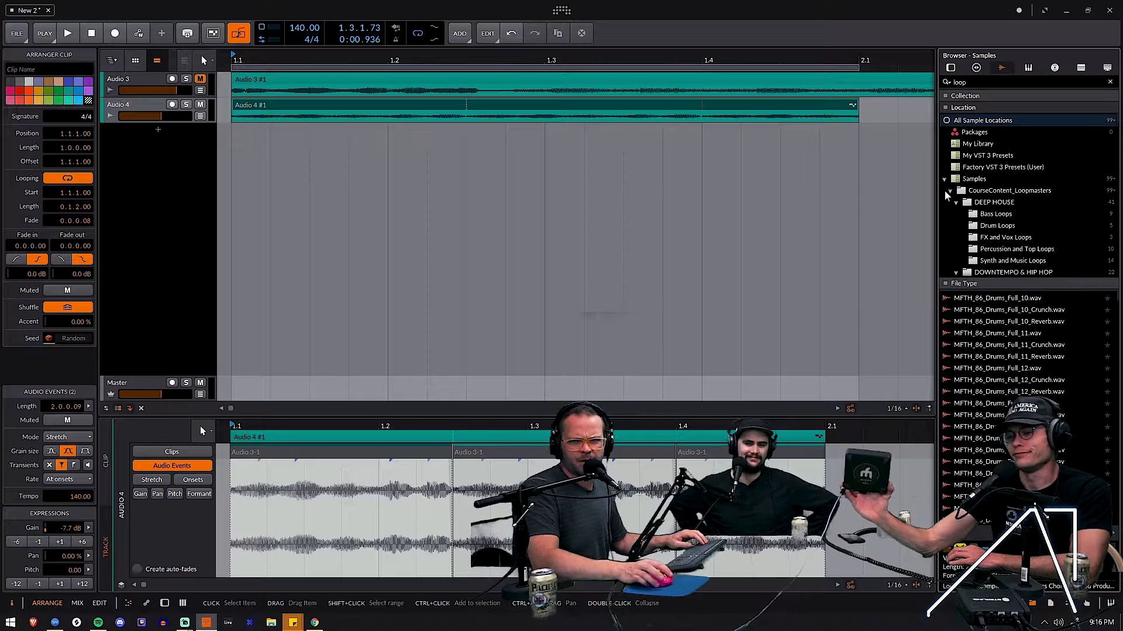
left_click(956, 203)
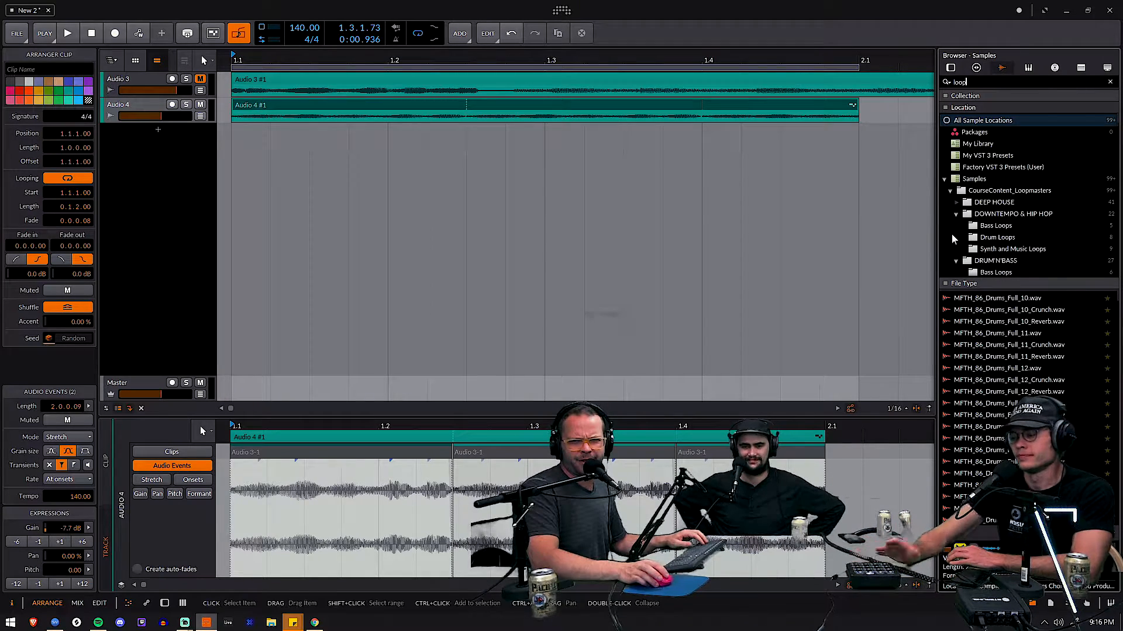
scroll(952, 234, "down", 5)
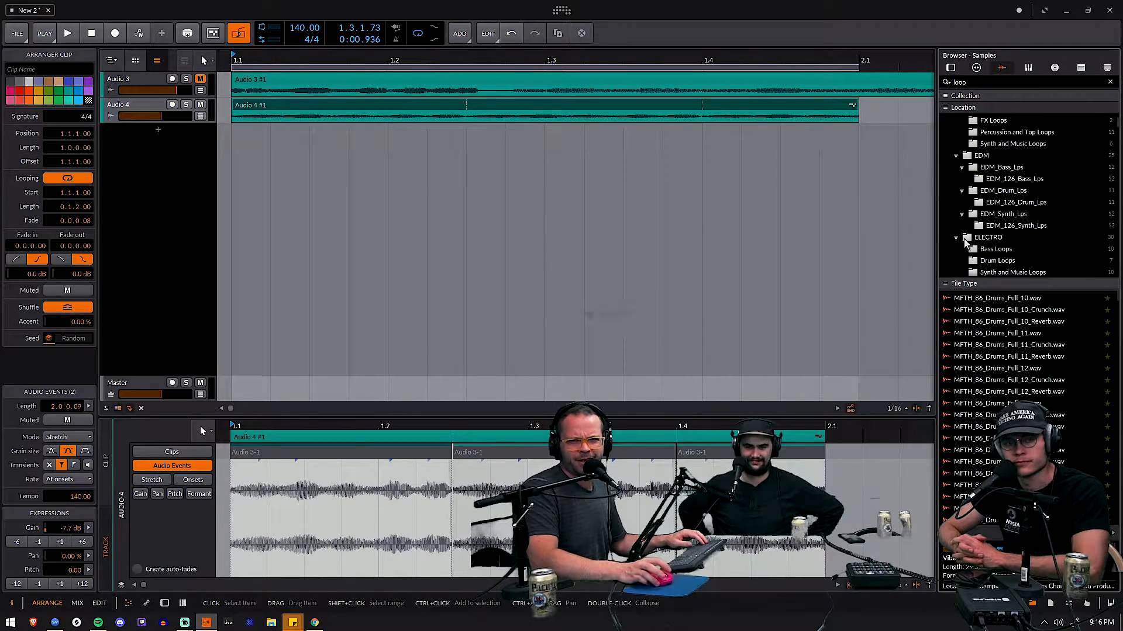
left_click(955, 155)
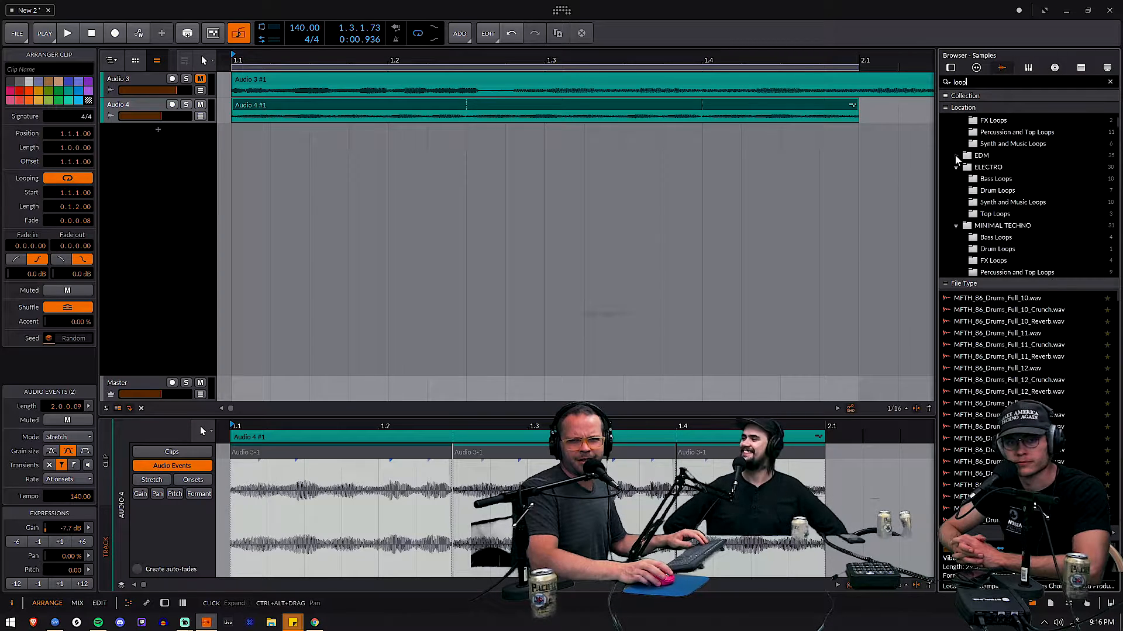
left_click(956, 168)
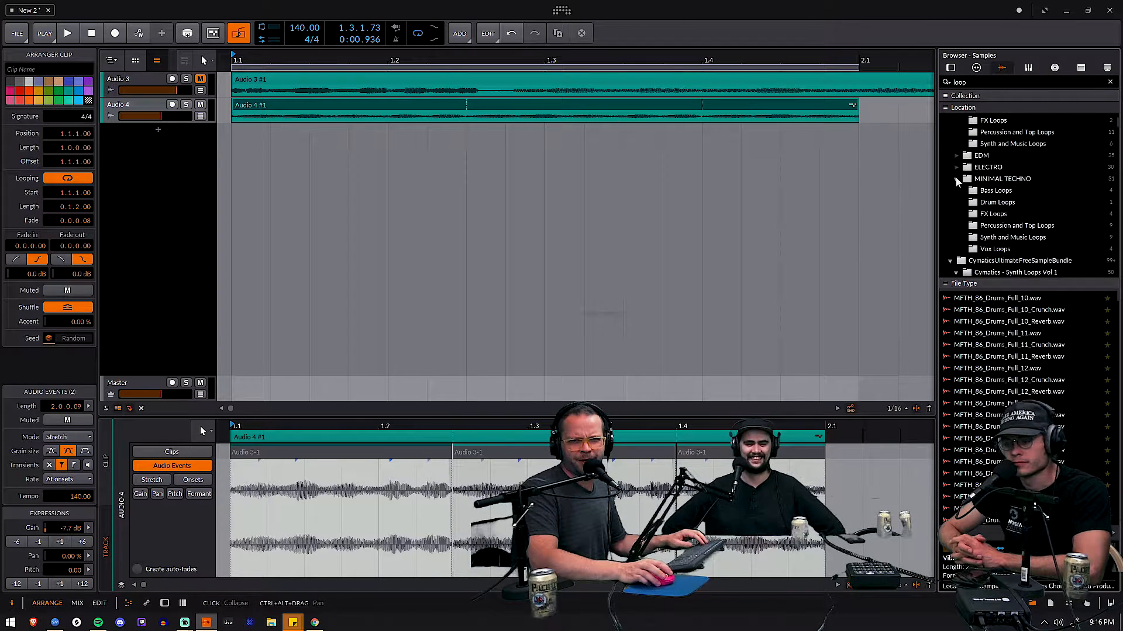
left_click(955, 178)
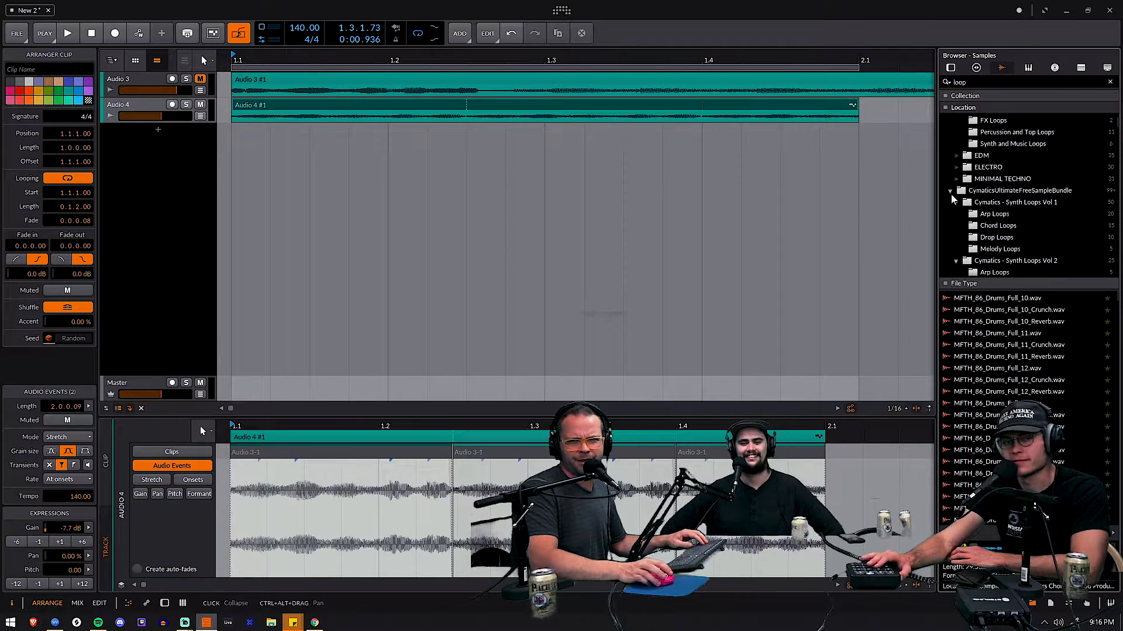
left_click(951, 192)
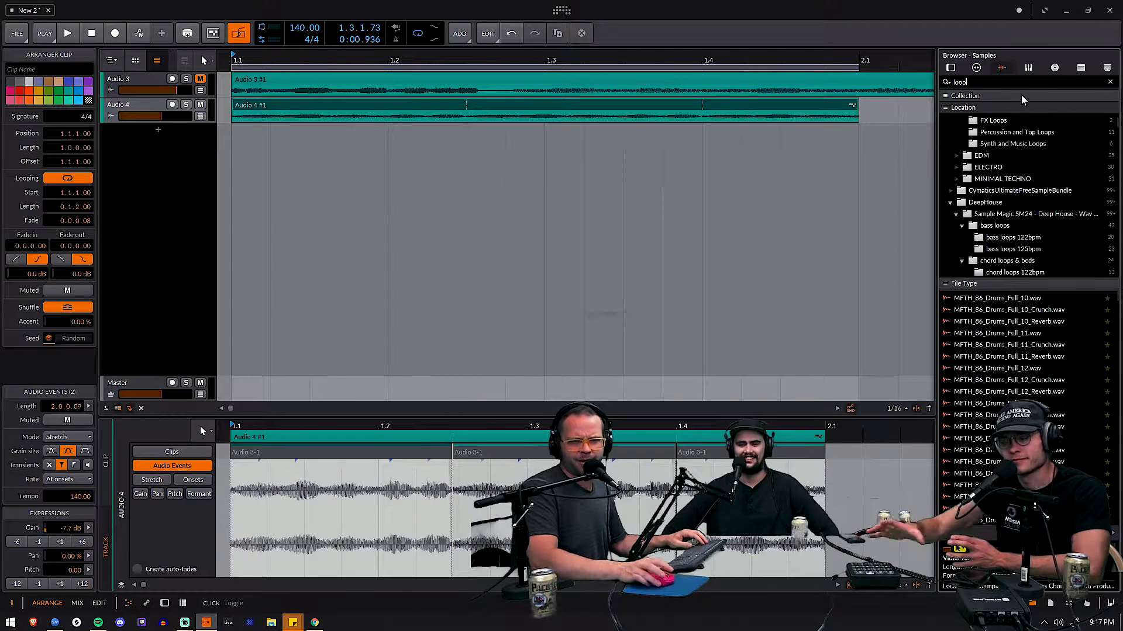
Step: Search the samples for "loopmaster" and filter the results to the Loopmasters folder under 2019Samples
type("loopmaster")
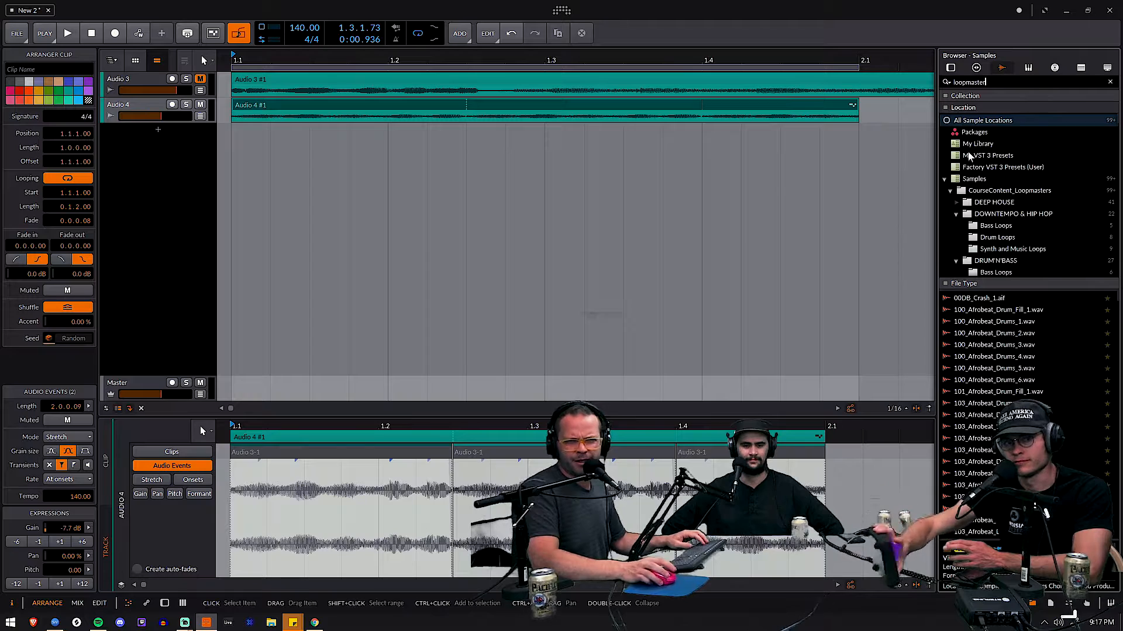
scroll(961, 187, "down", 2)
scroll(965, 175, "down", 8)
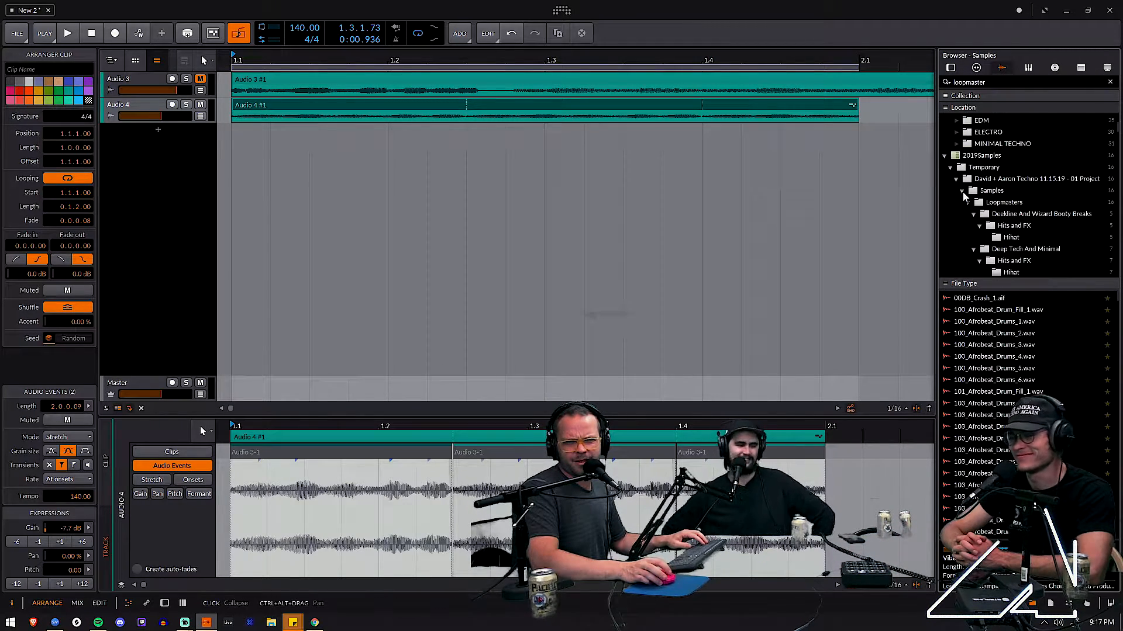
scroll(963, 193, "down", 6)
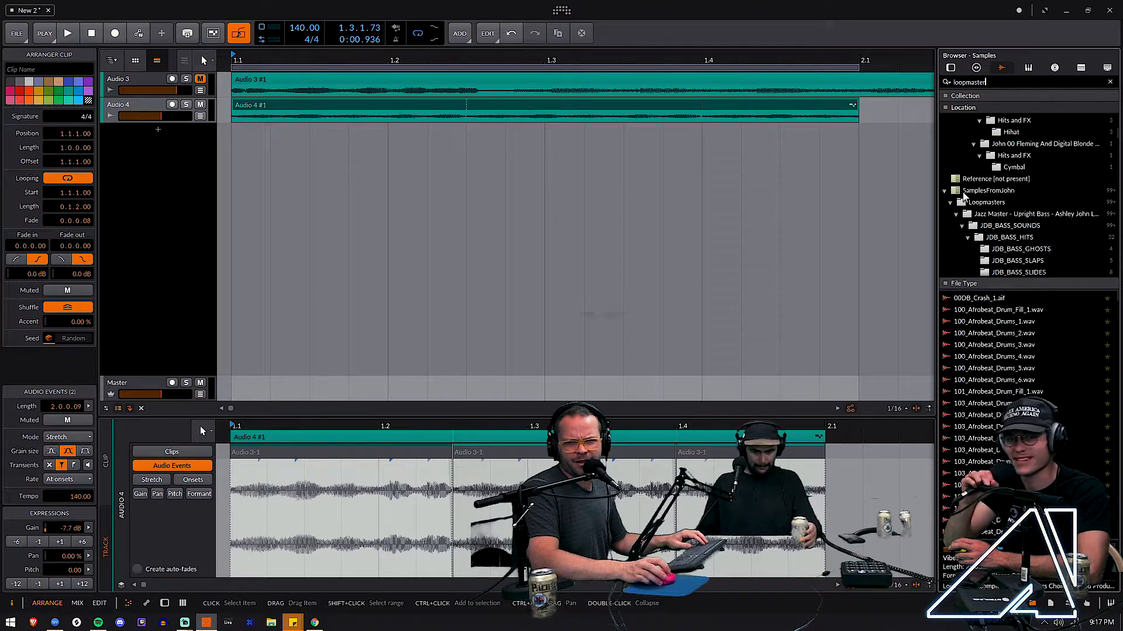
scroll(982, 196, "up", 5)
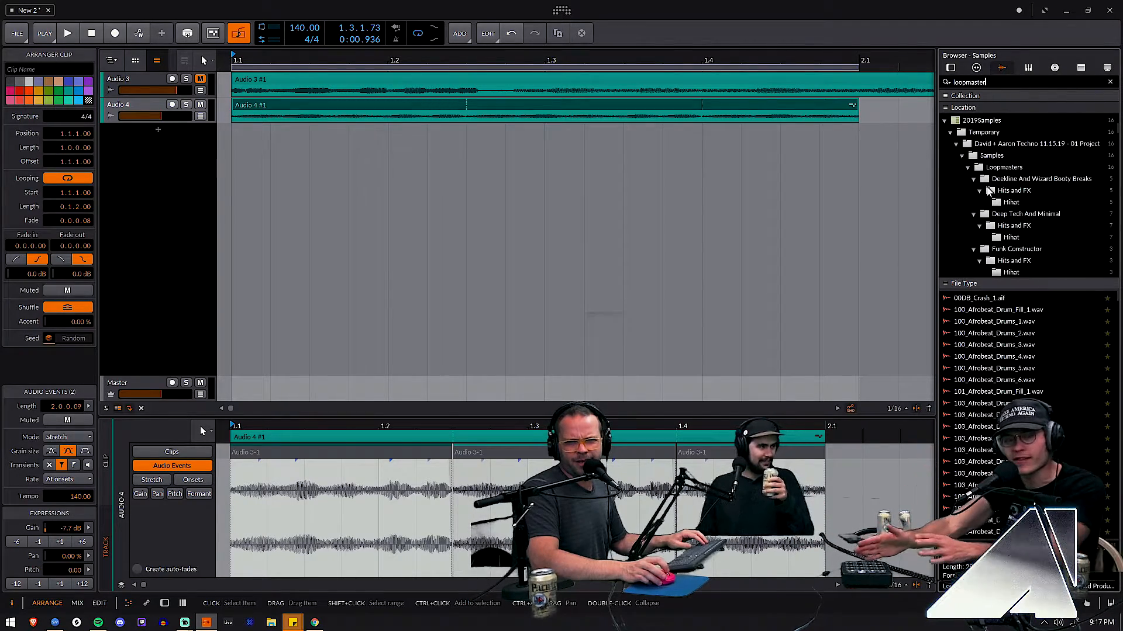
left_click(994, 167)
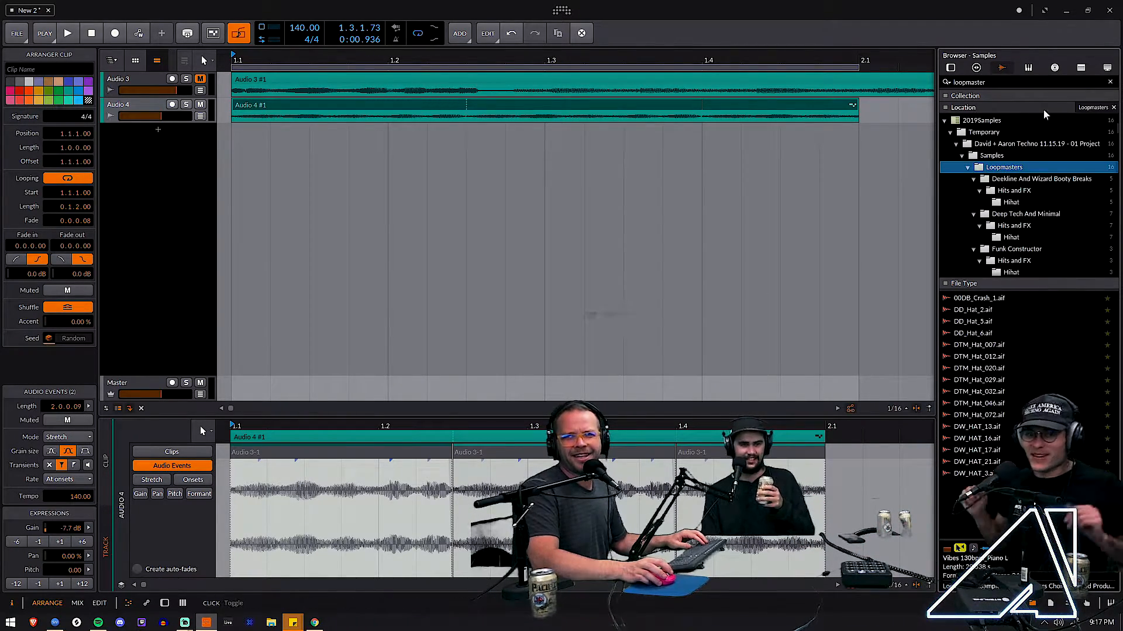
Step: Clear the sample search and look through the Loopmasters subfolders of the techno project, expanding each pack down to its Hits and FX folder
left_click(1111, 83)
scroll(1009, 222, "down", 3)
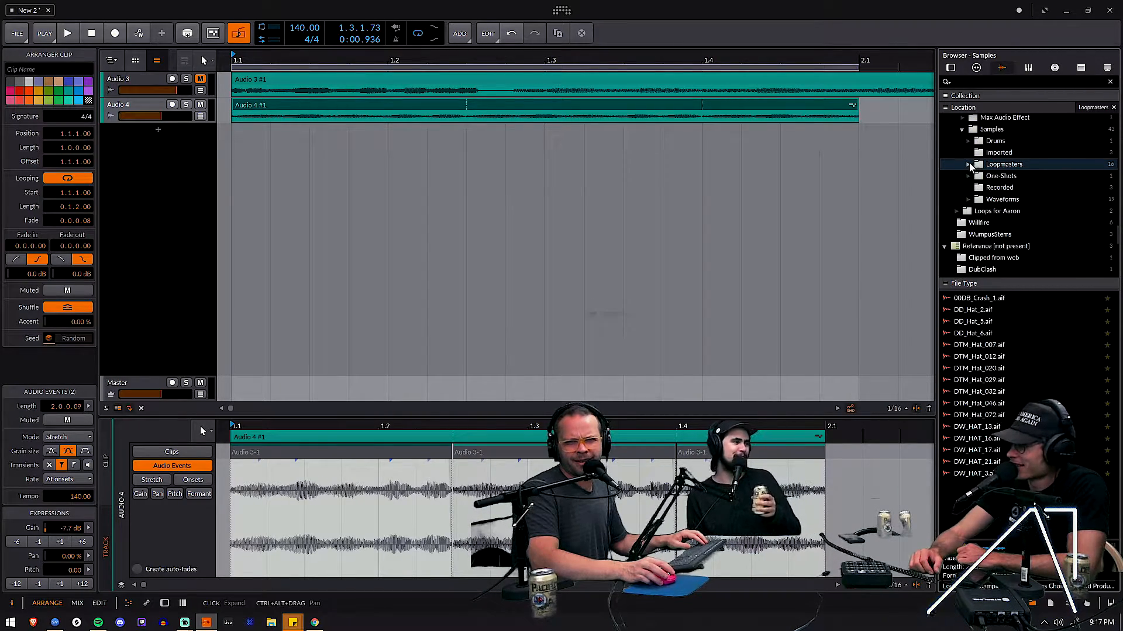
left_click(968, 165)
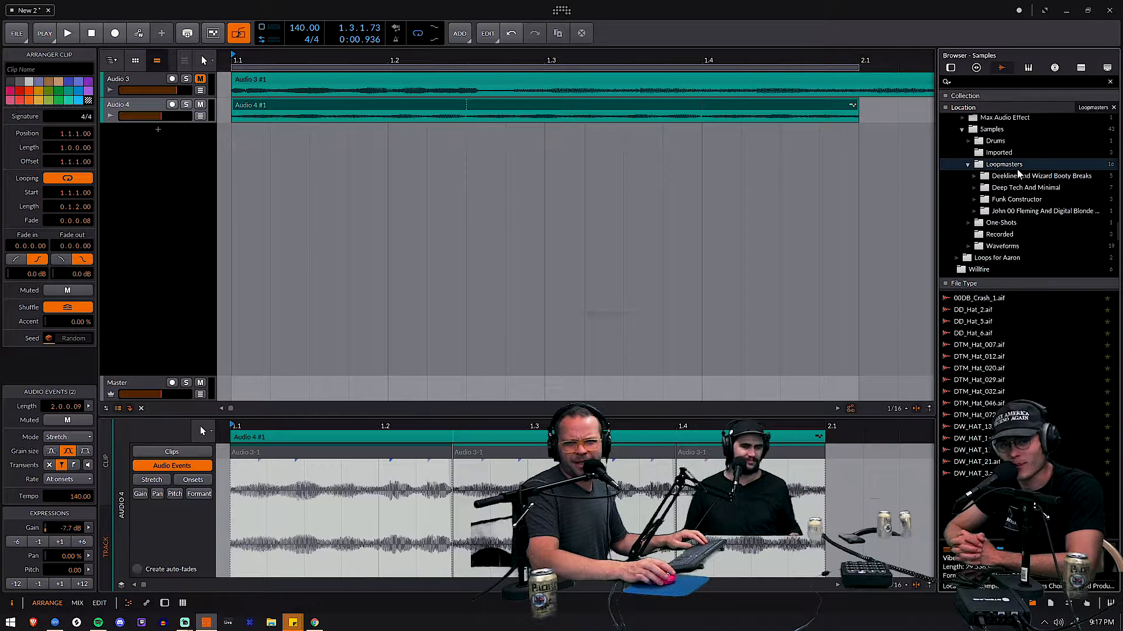
left_click(974, 176)
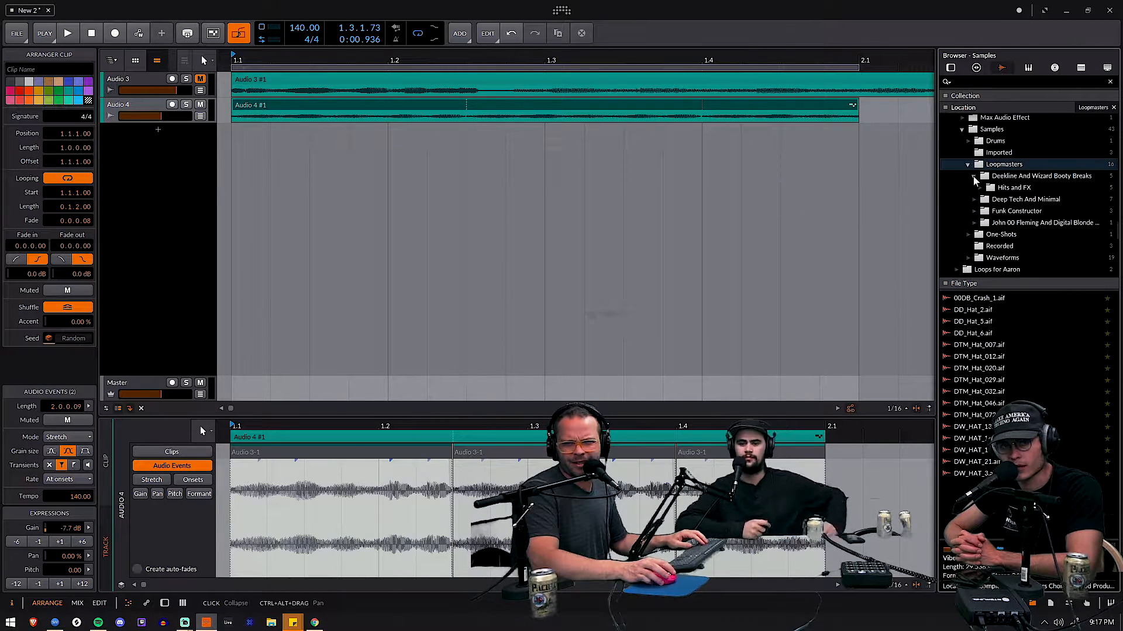
left_click(974, 200)
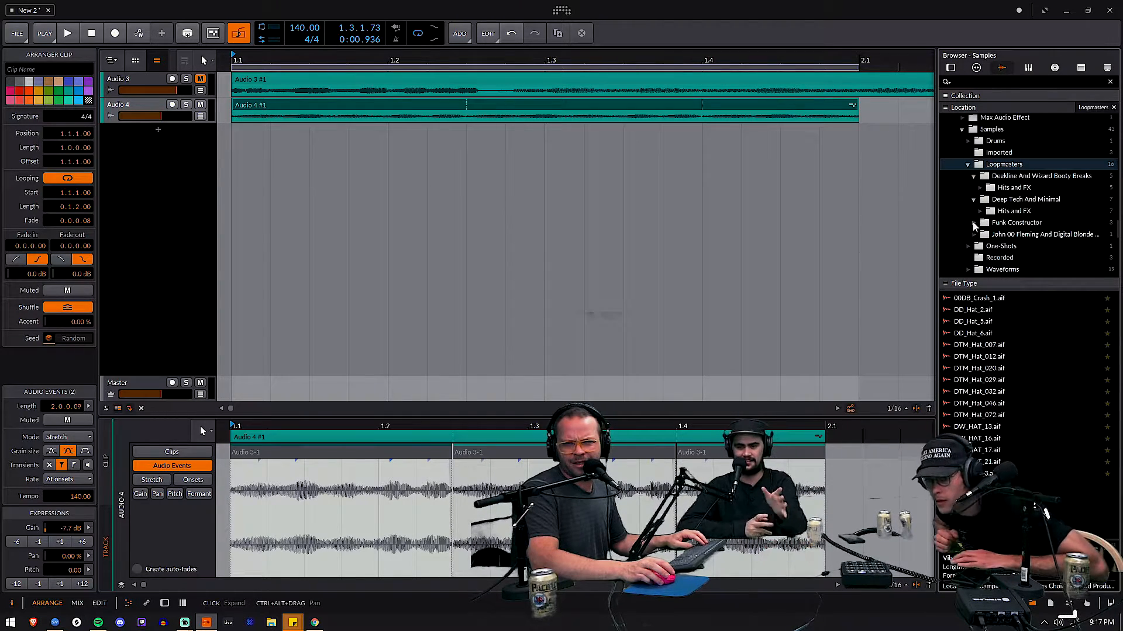
scroll(951, 235, "down", 3)
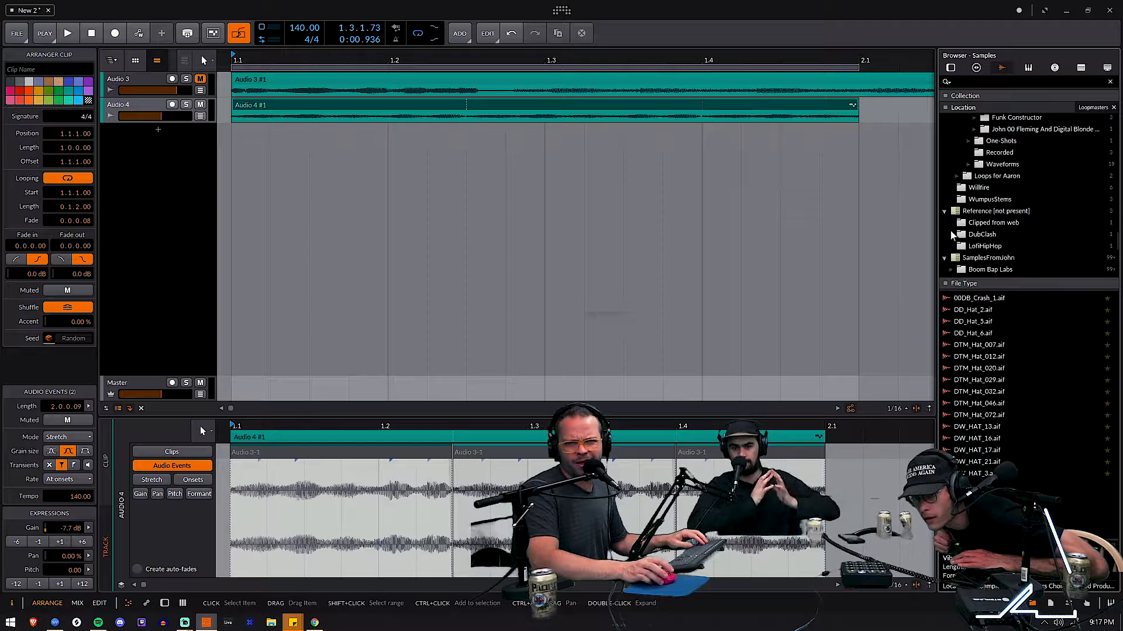
scroll(955, 235, "up", 3)
scroll(966, 226, "down", 3)
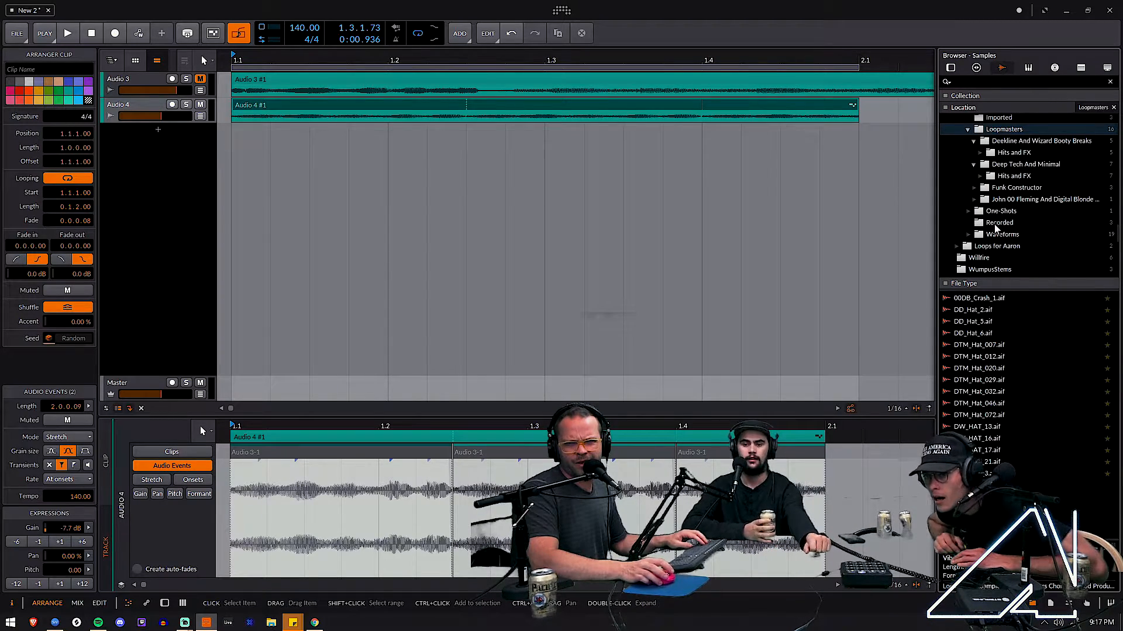
left_click(974, 200)
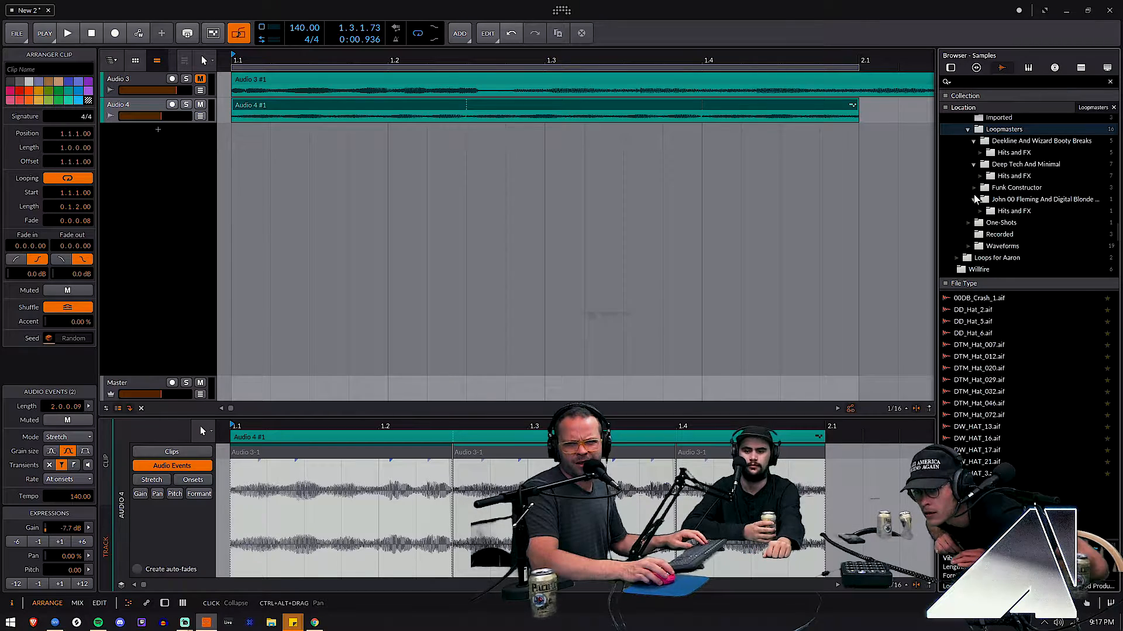
left_click(973, 188)
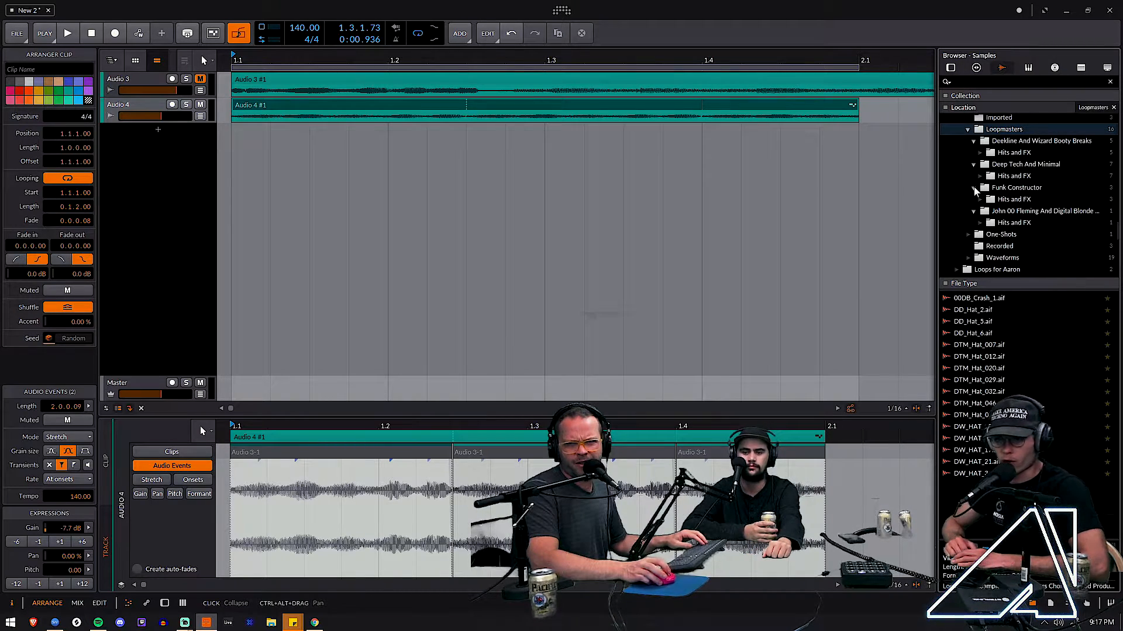
Step: Collapse the techno project folder and the Samples and 2019Samples locations to shorten the location tree
scroll(975, 193, "up", 3)
left_click(953, 173)
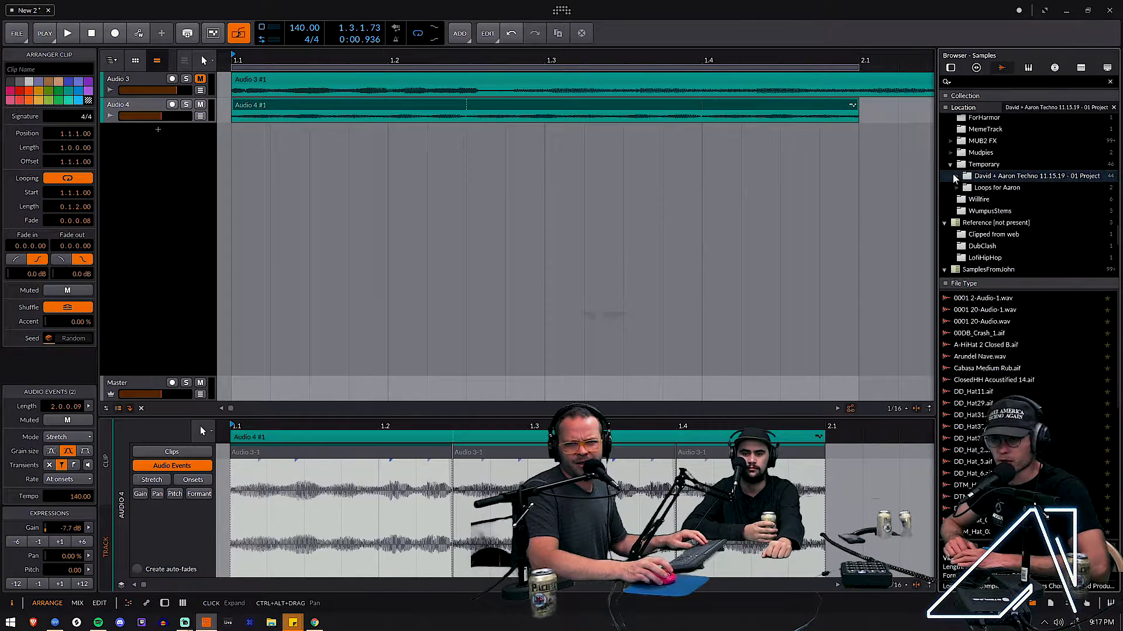
scroll(953, 176, "up", 3)
scroll(953, 177, "up", 6)
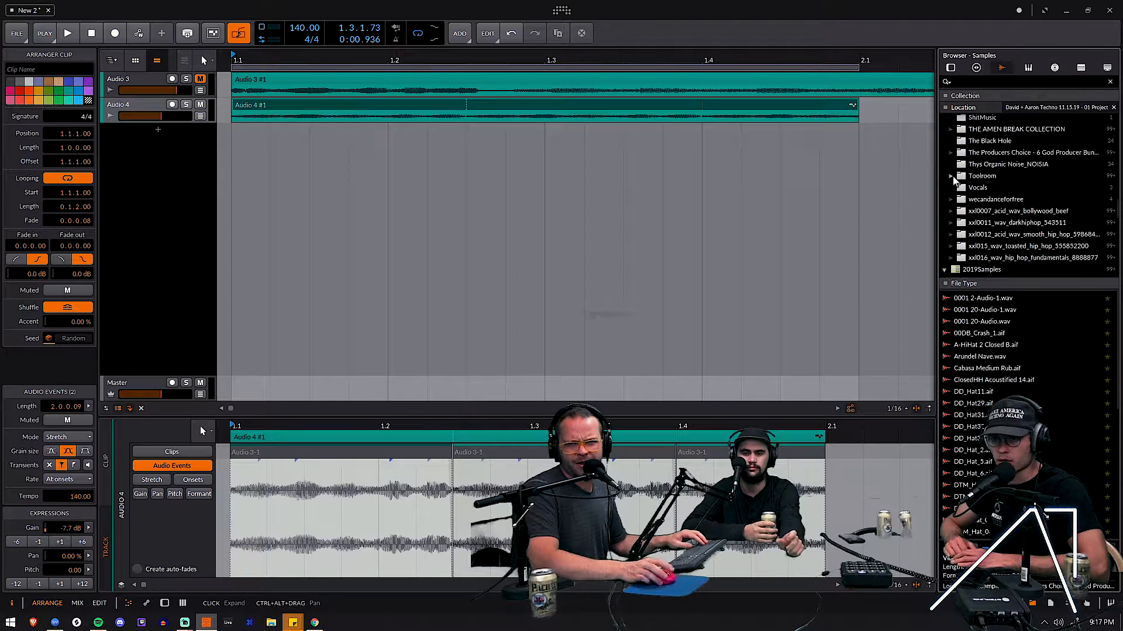
scroll(952, 177, "up", 1)
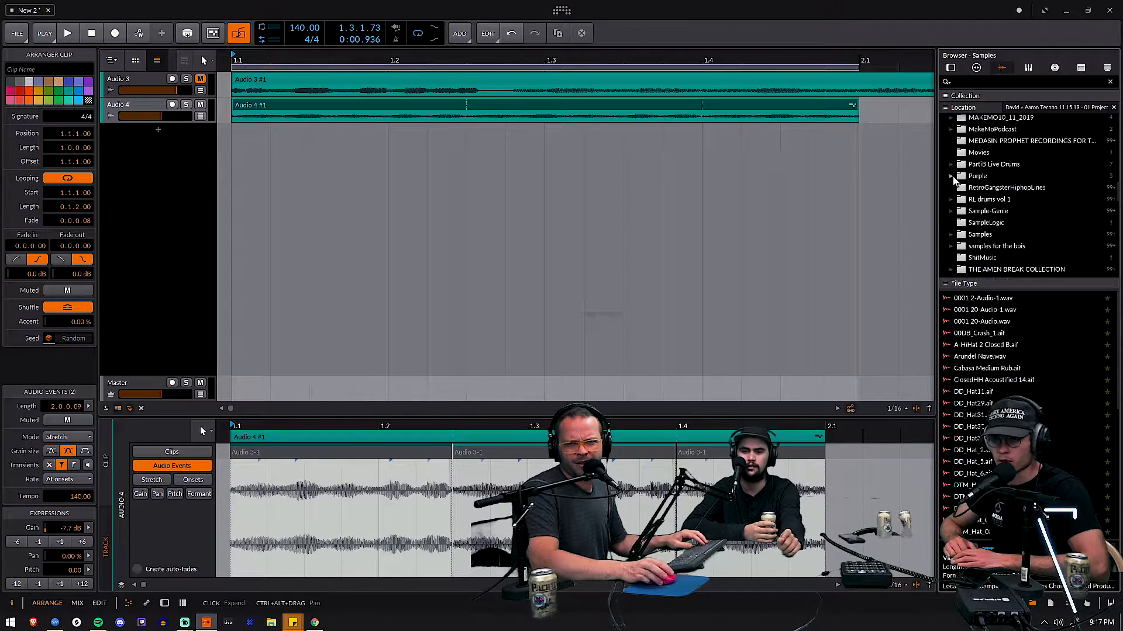
scroll(953, 177, "up", 10)
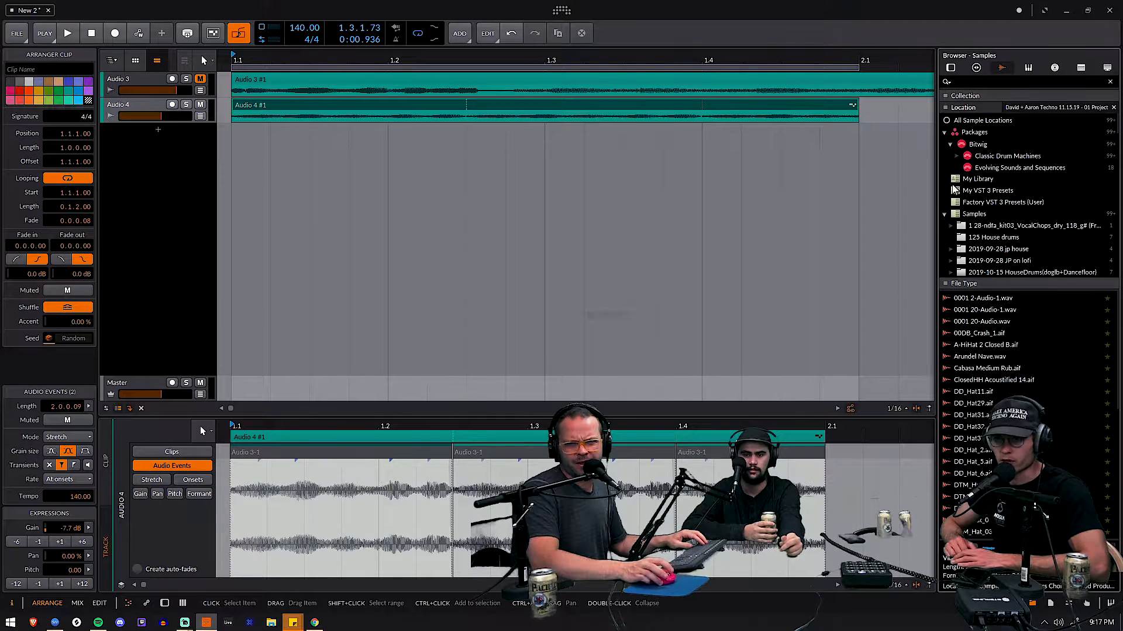
left_click(944, 214)
scroll(945, 223, "down", 1)
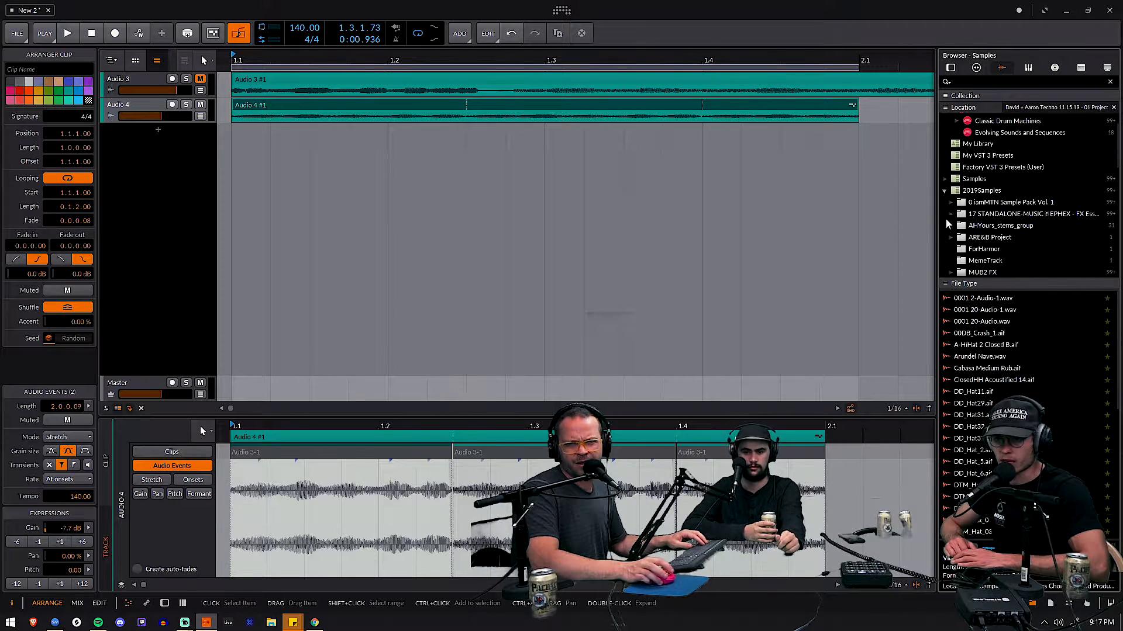
left_click(945, 191)
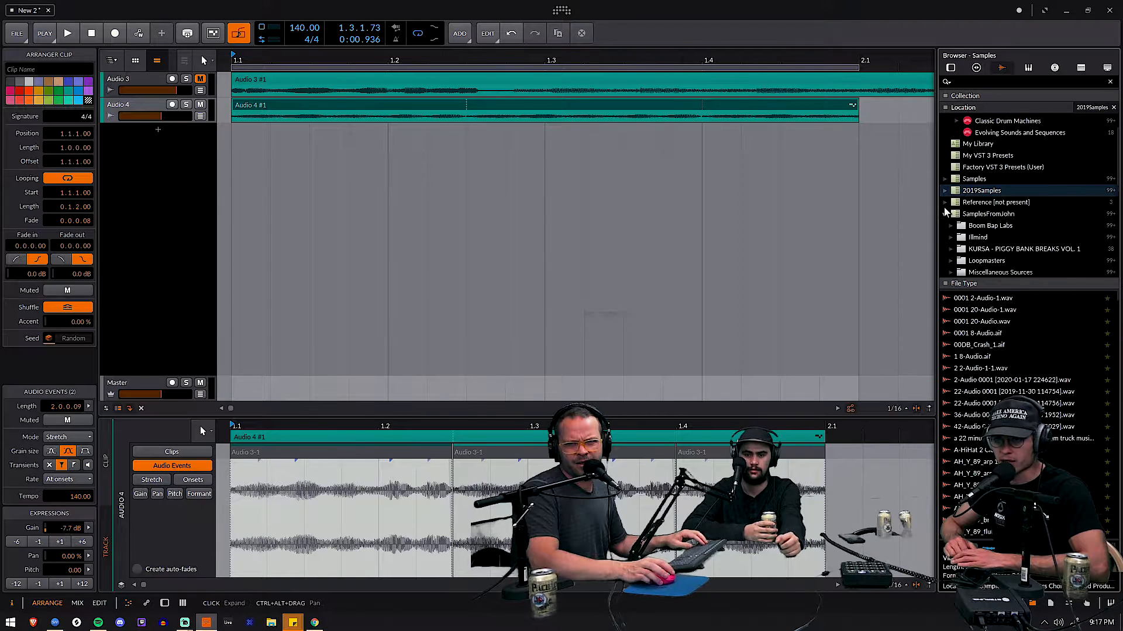
left_click(944, 214)
scroll(943, 215, "down", 1)
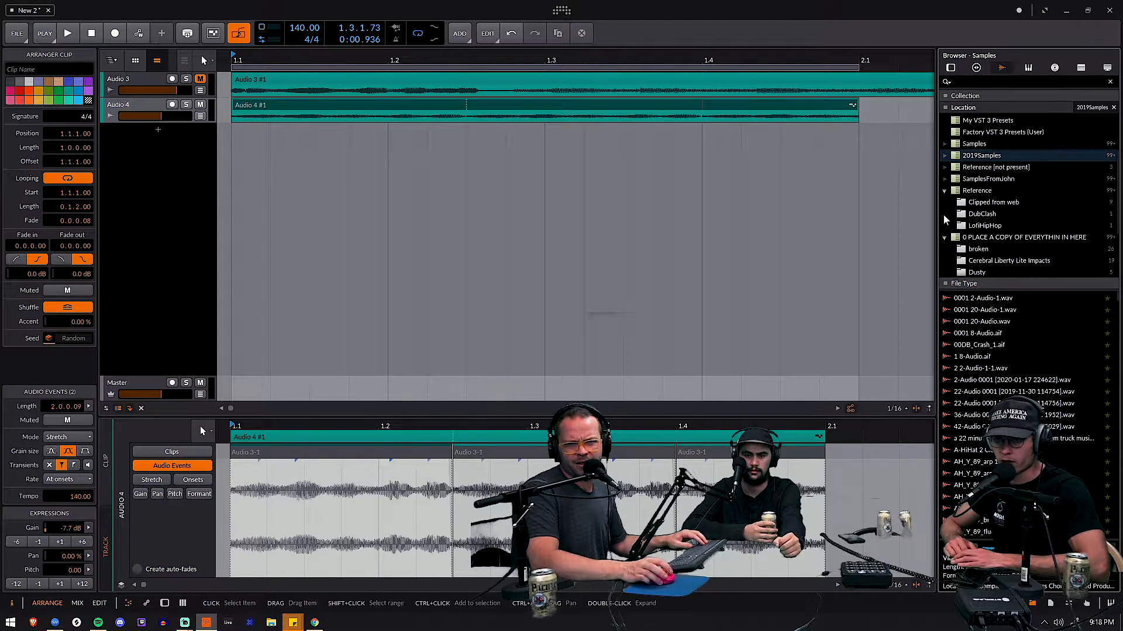
Step: Expand the Loopmasters folder beside Boom Bap Labs and Illmind, filter to its Hip Hop Breaks pack, and look through the drum loops
left_click(945, 181)
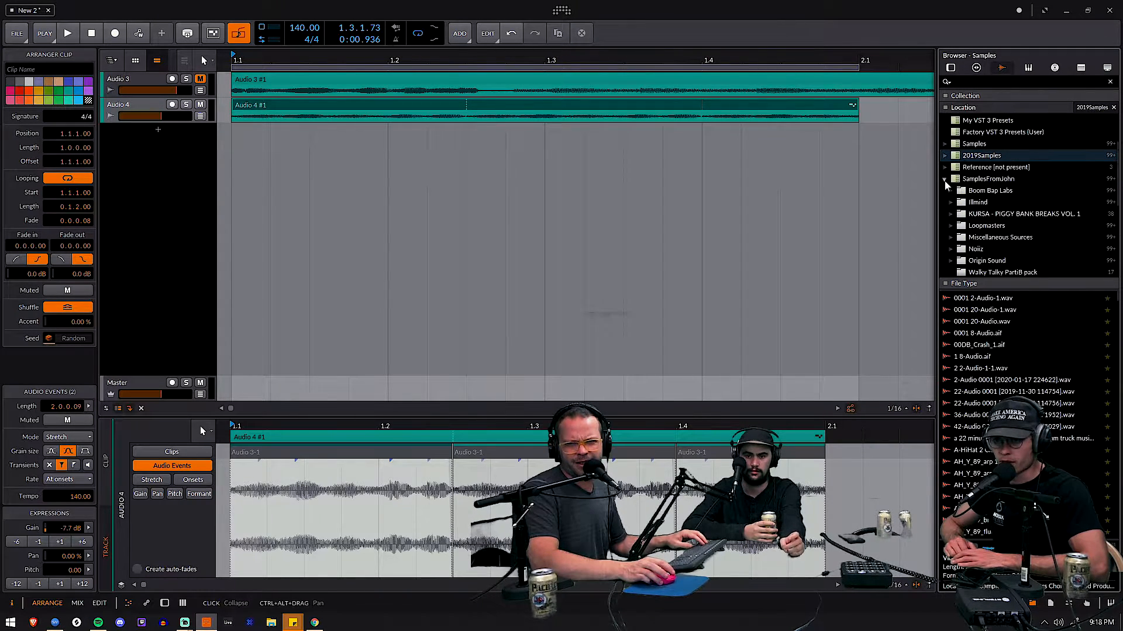
scroll(1006, 256, "down", 2)
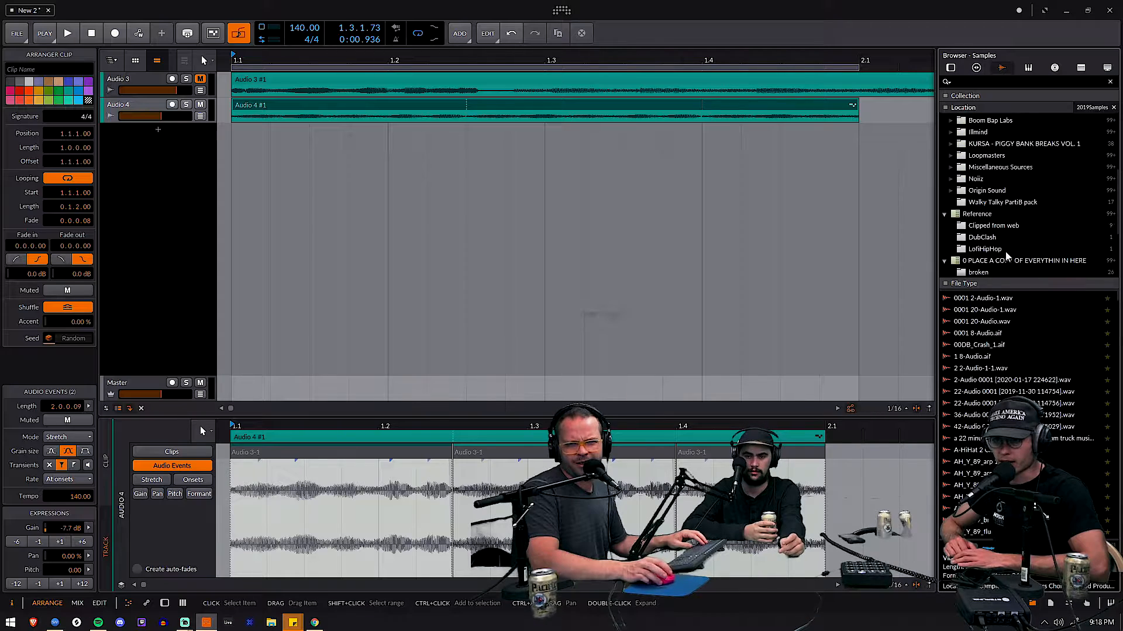
left_click(957, 156)
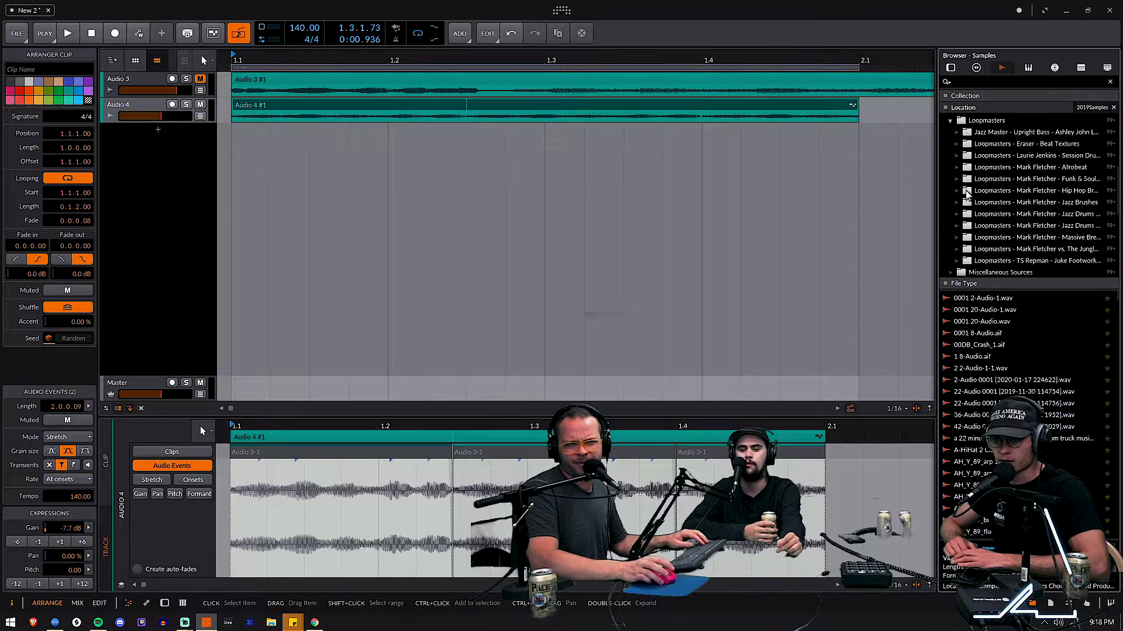
left_click(965, 193)
scroll(1040, 402, "down", 15)
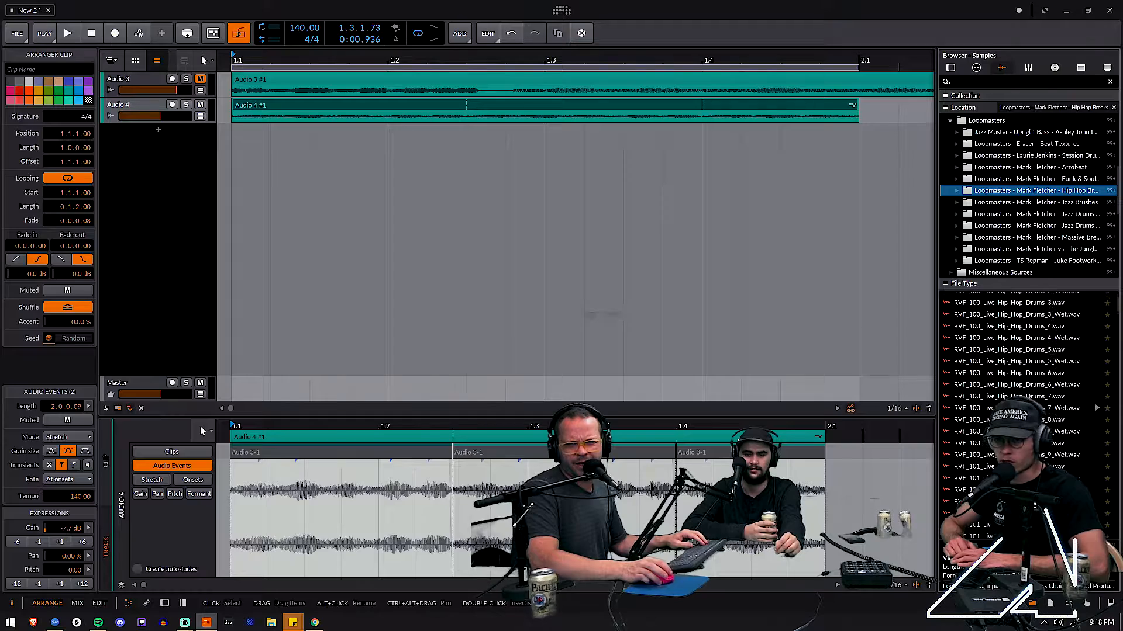
scroll(1040, 402, "up", 7)
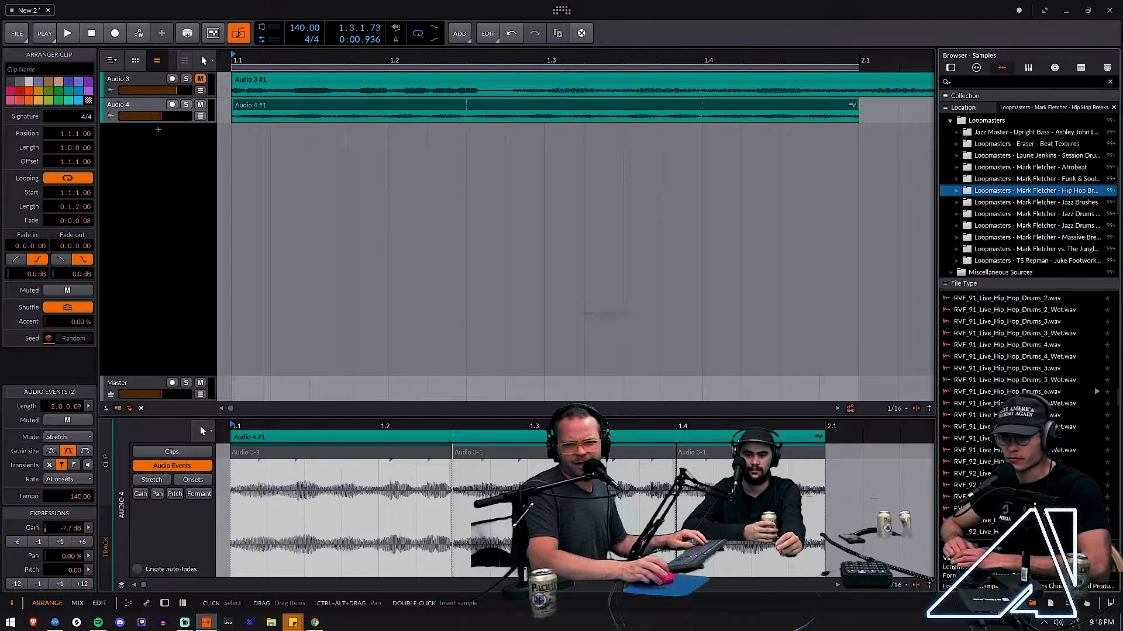
scroll(1040, 402, "down", 8)
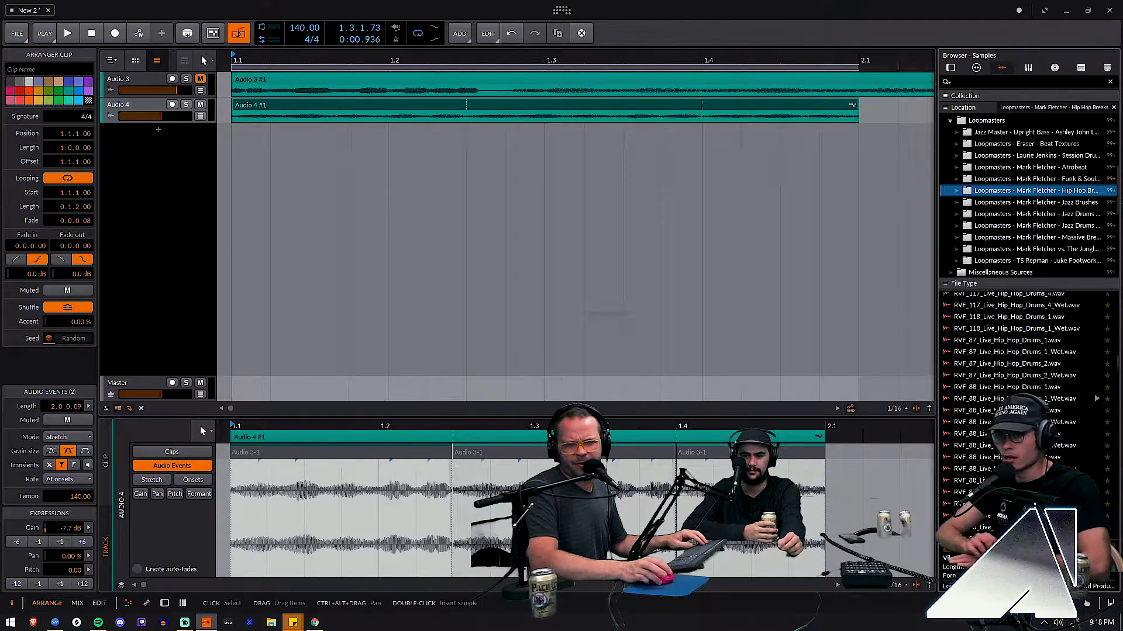
scroll(1040, 392, "up", 9)
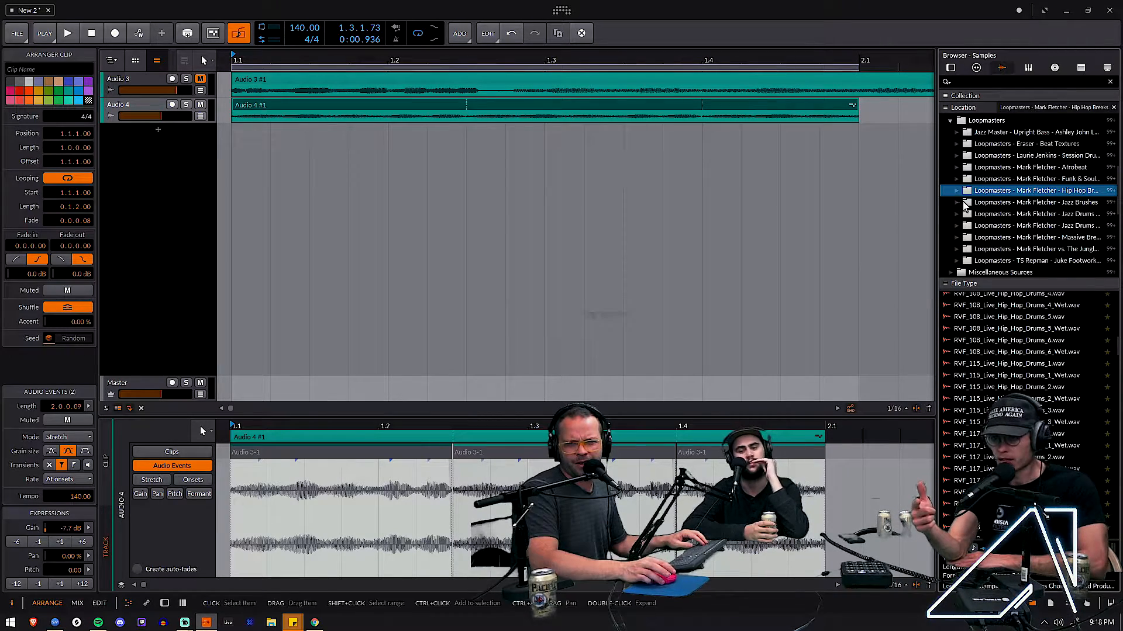
Step: Search the samples for "140", filter to the Jazz Brushes pack, and preview BRSH_140_Full_Live_Jazz_Brush_Drums_23.wav
left_click(1015, 82)
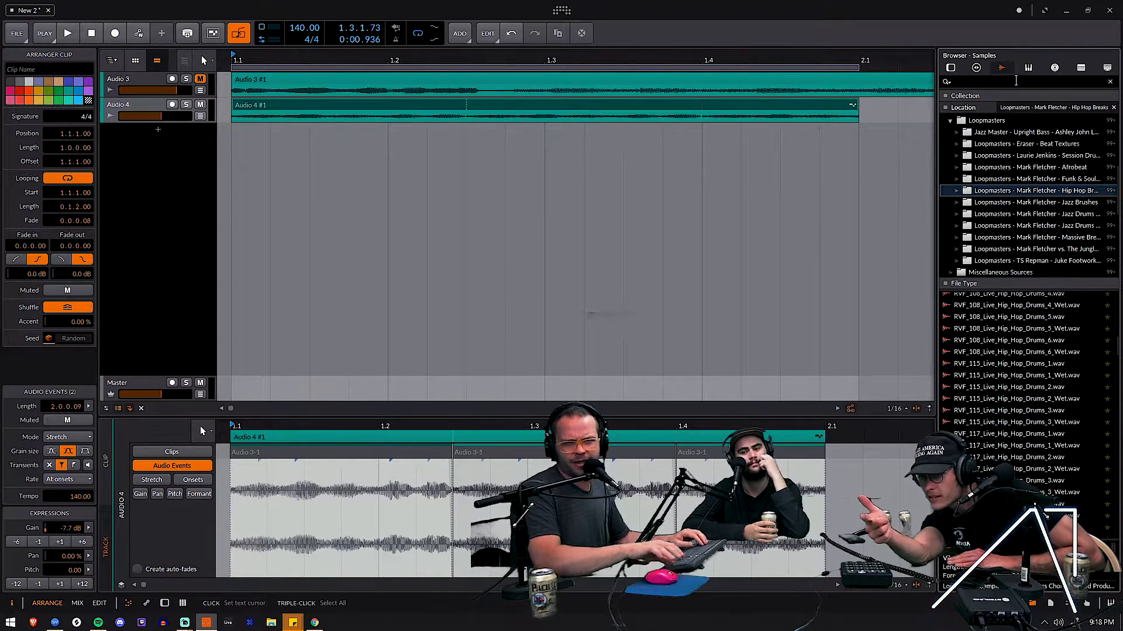
type("140")
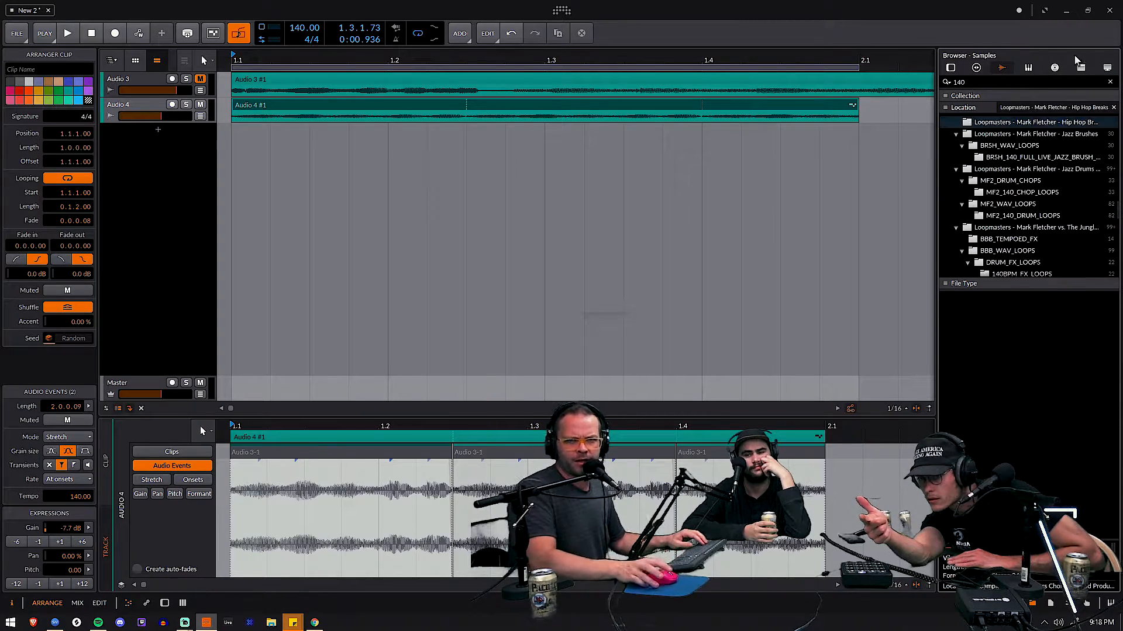
left_click(1000, 134)
left_click(1096, 428)
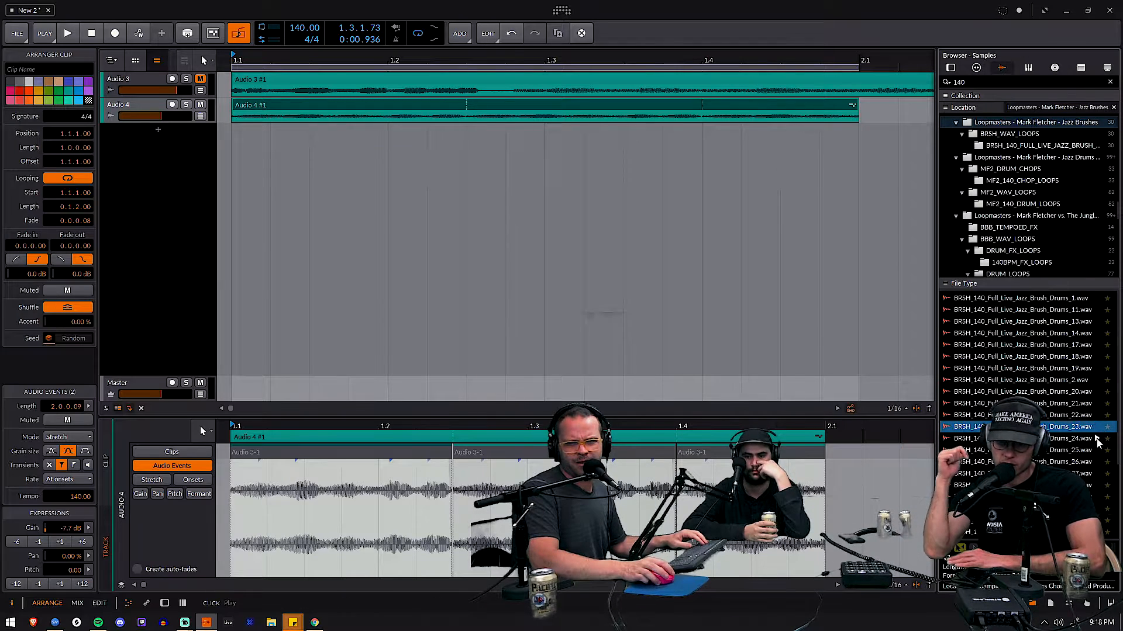
Step: Filter to the Jazz Drums Vol. 2 pack and preview MF2_140_Cat_Drums_12.wav, MF2_140_Cat_Drums_17.wav and MF2_140_Cat_Drums_8.wav
scroll(998, 181, "up", 1)
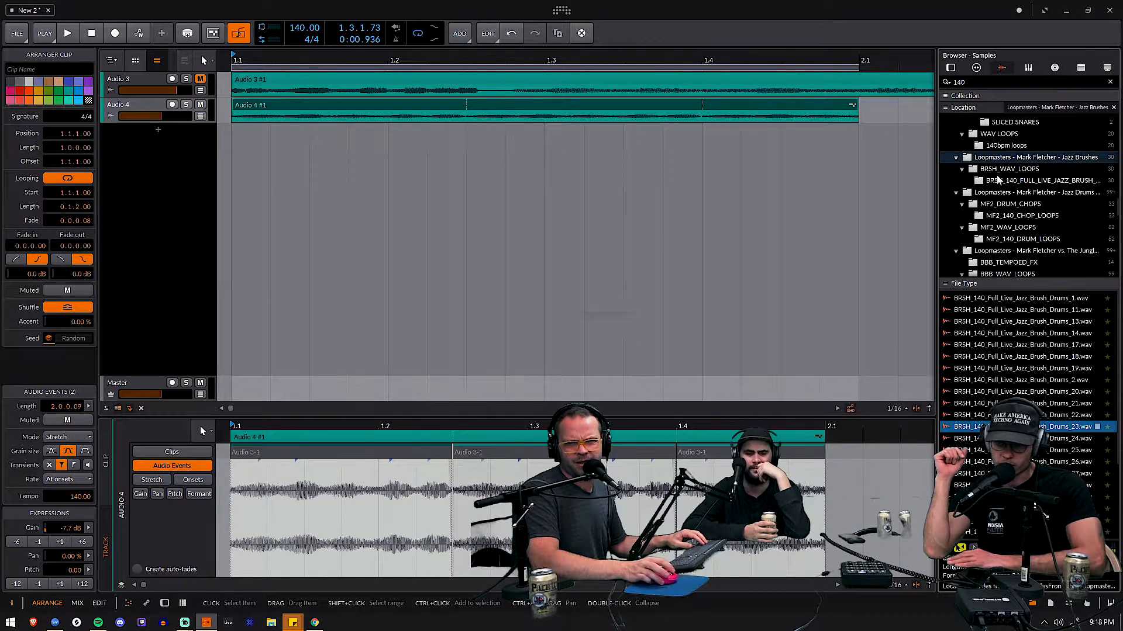
left_click(966, 194)
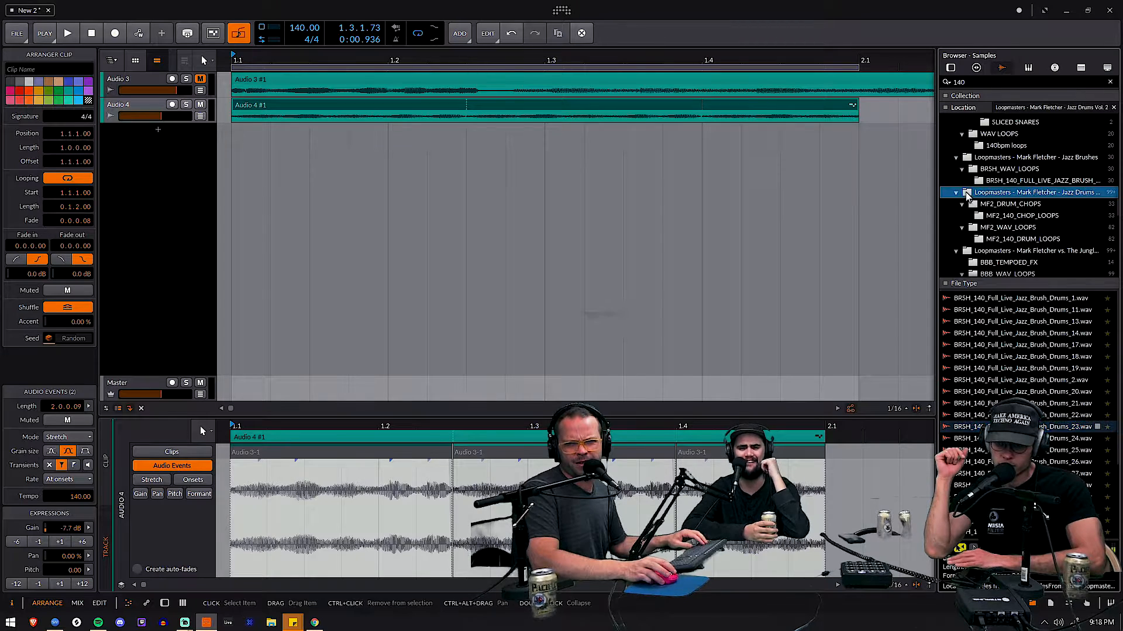
left_click(1099, 333)
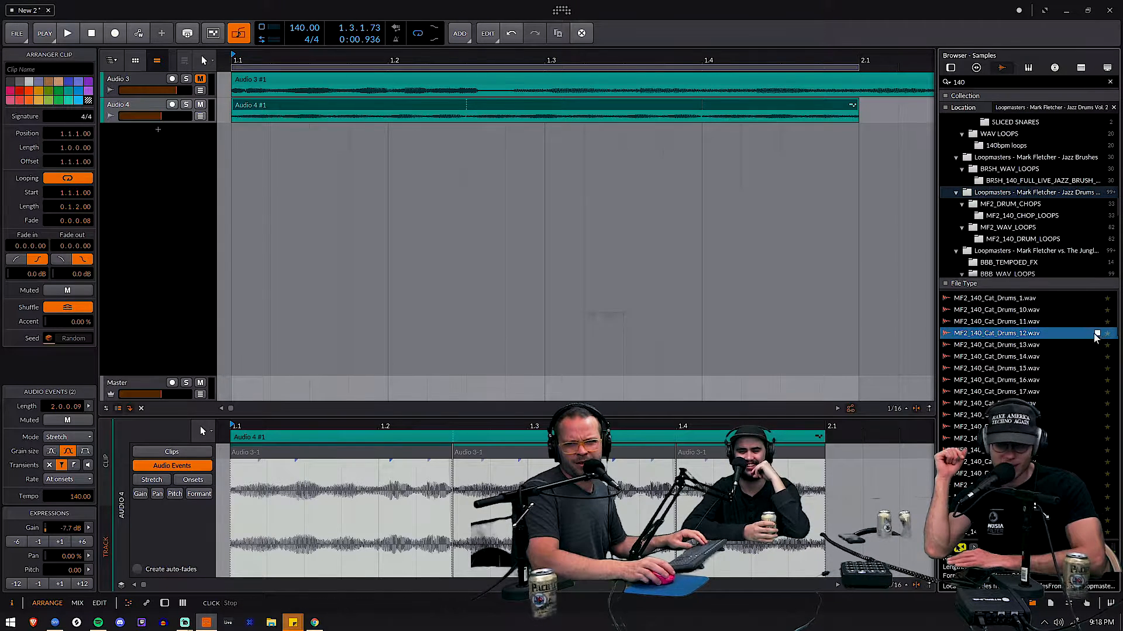
left_click(1098, 392)
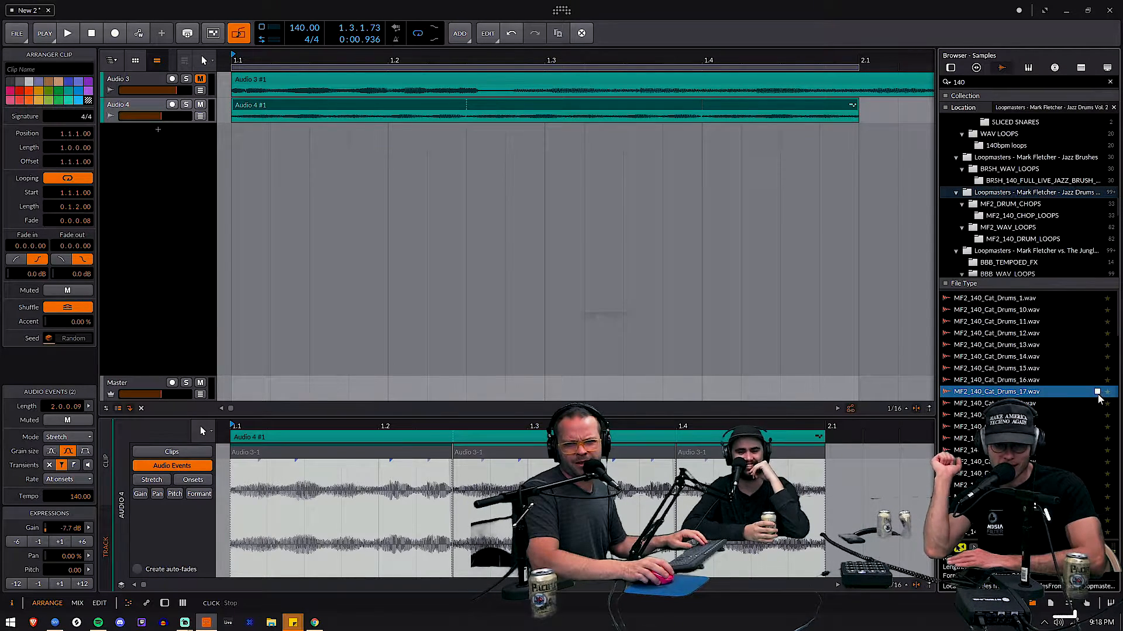
left_click(1096, 473)
scroll(1096, 472, "down", 3)
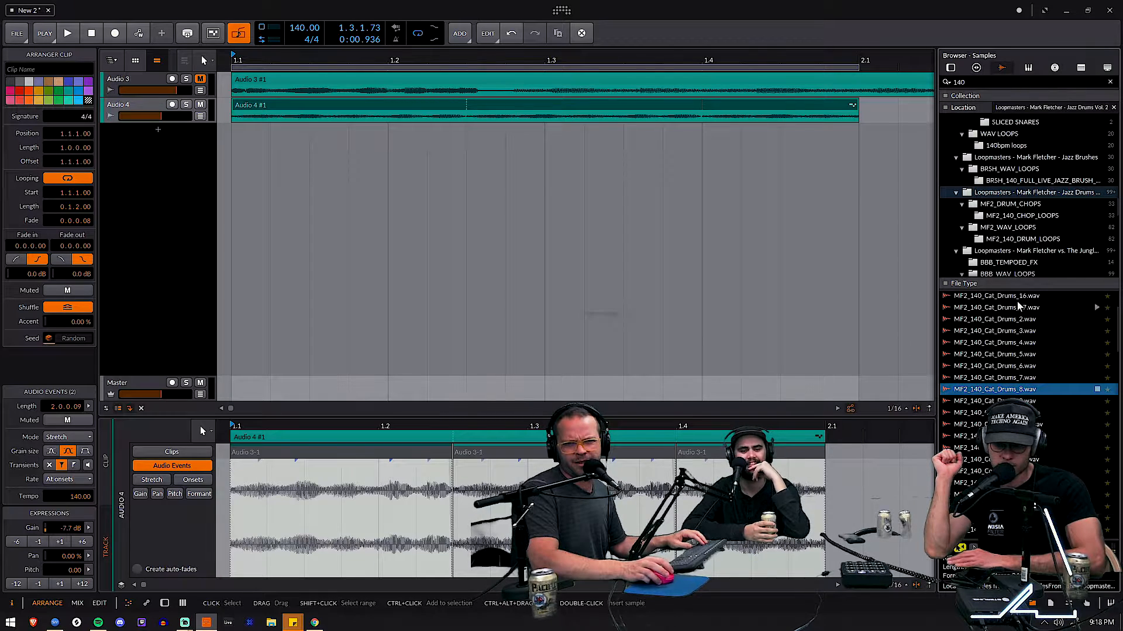
Step: Filter to the Loopmasters pack featuring The Jungle Drummer and preview several of its BBB_JJ_140_Drum_Fx loops
left_click(964, 251)
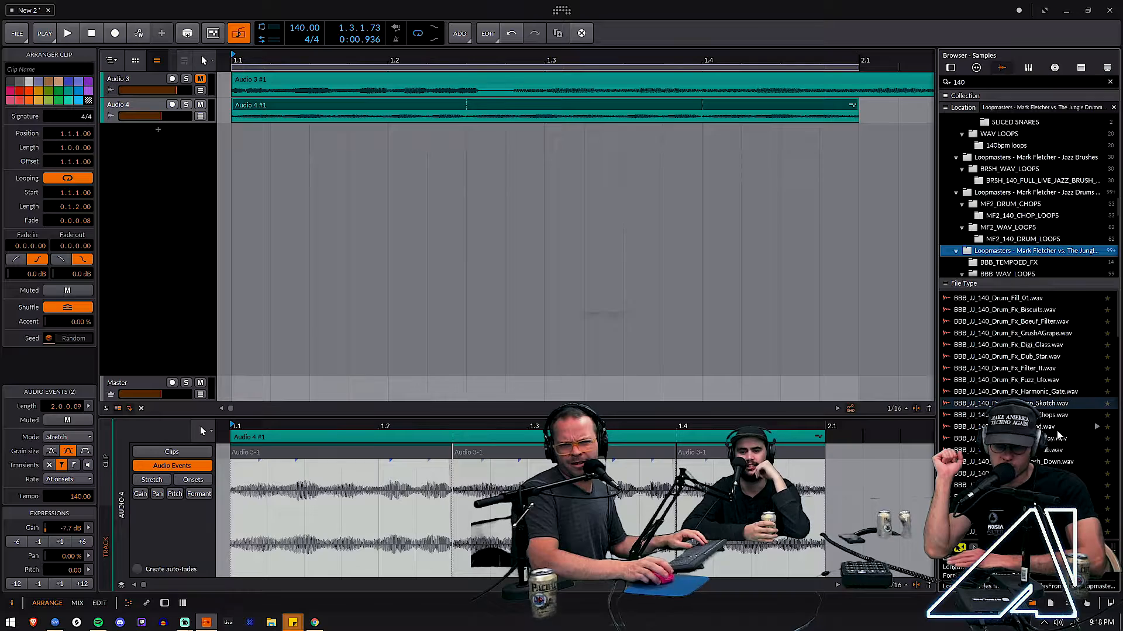
scroll(1058, 435, "down", 3)
left_click(1052, 412)
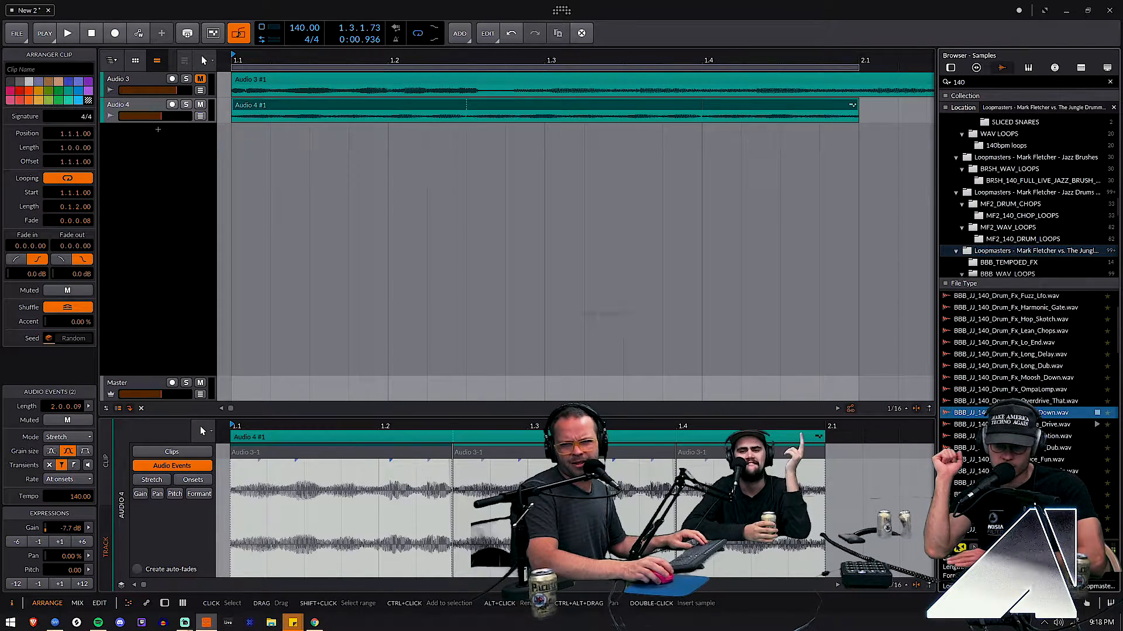
left_click(1018, 436)
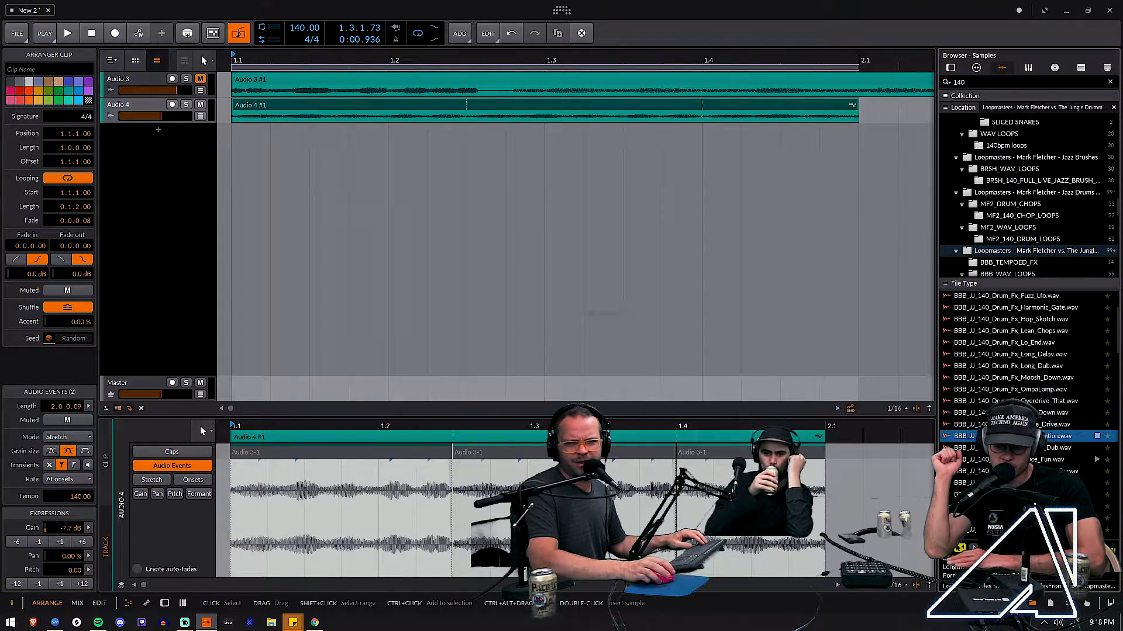
left_click(1017, 495)
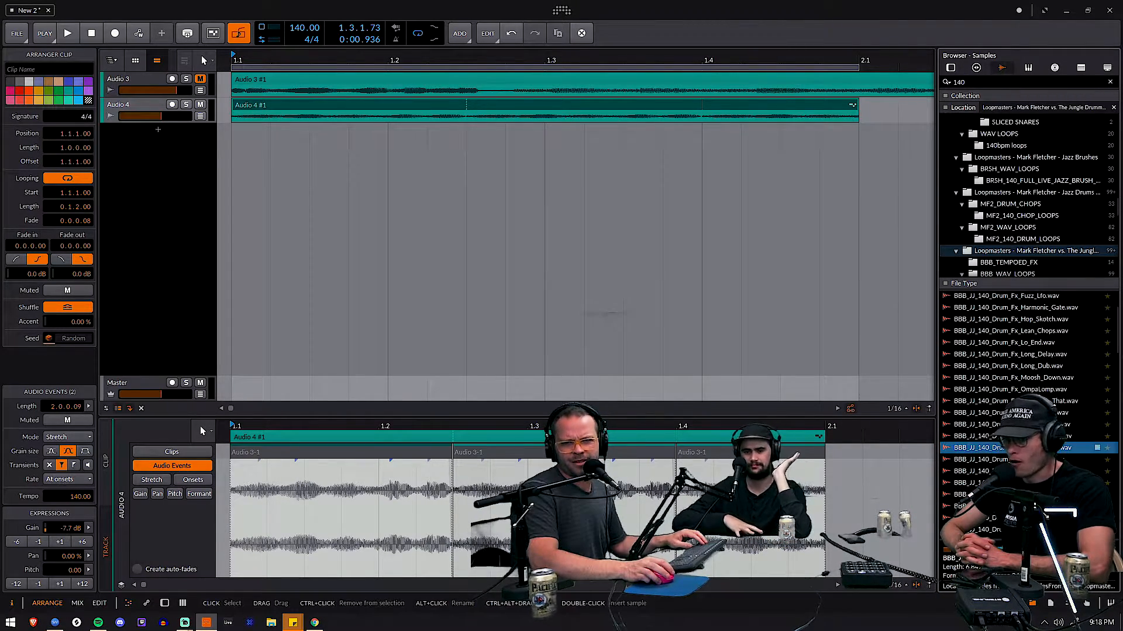
left_click(1017, 436)
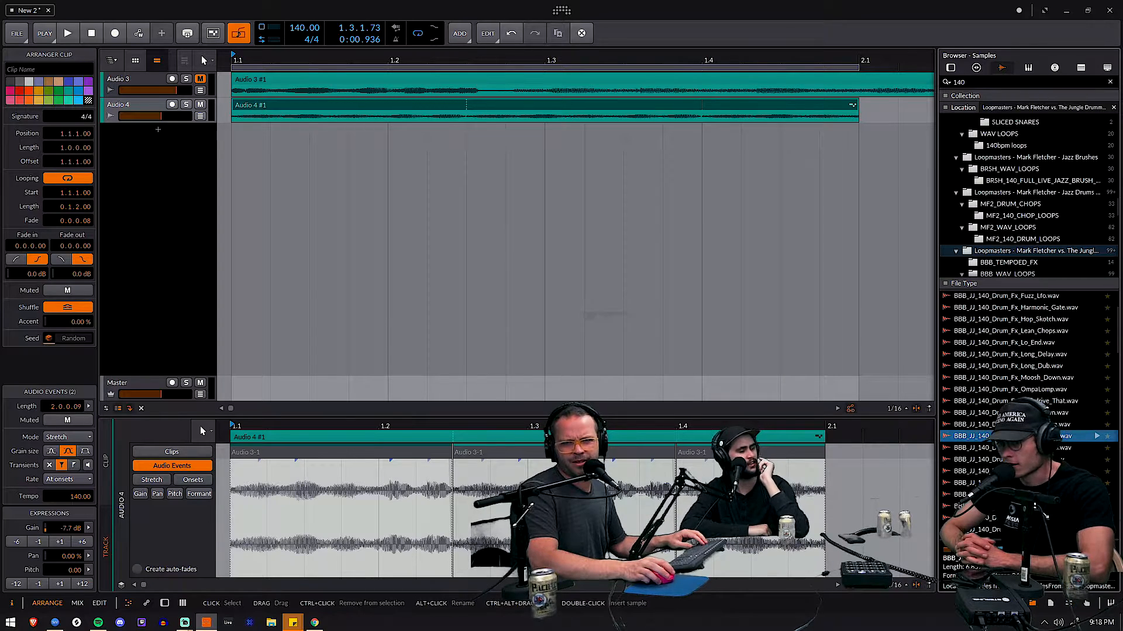
Step: Preview more of The Jungle Drummer loops and place BBB_JJ_140_Drums_12.wav at bar 1 on a new track below Audio 4
left_click(1017, 425)
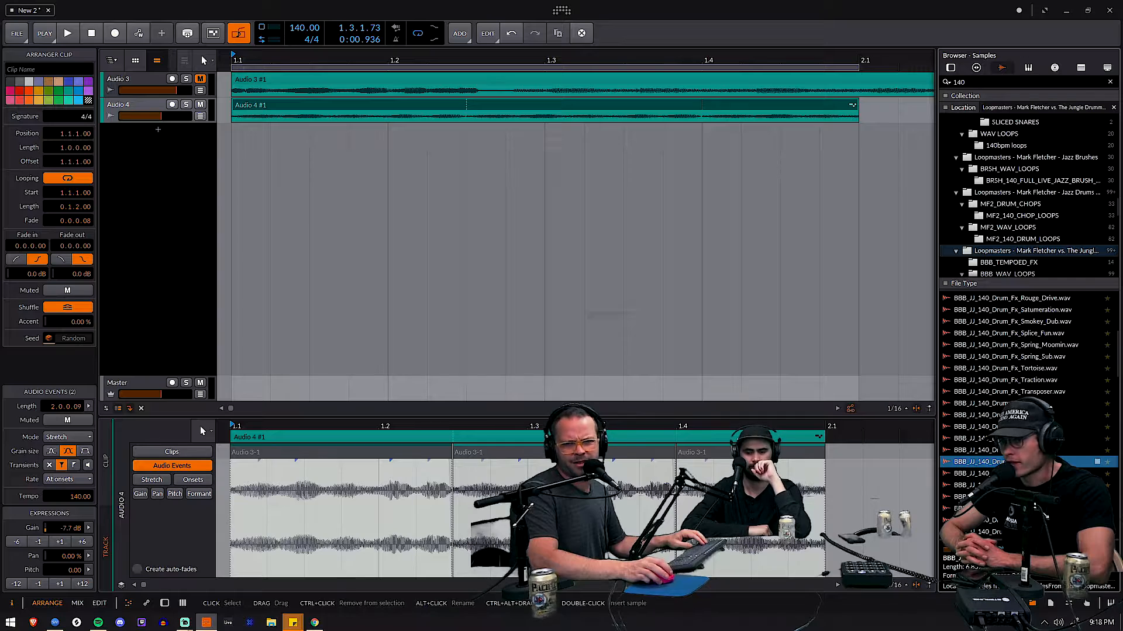
scroll(1094, 460, "down", 3)
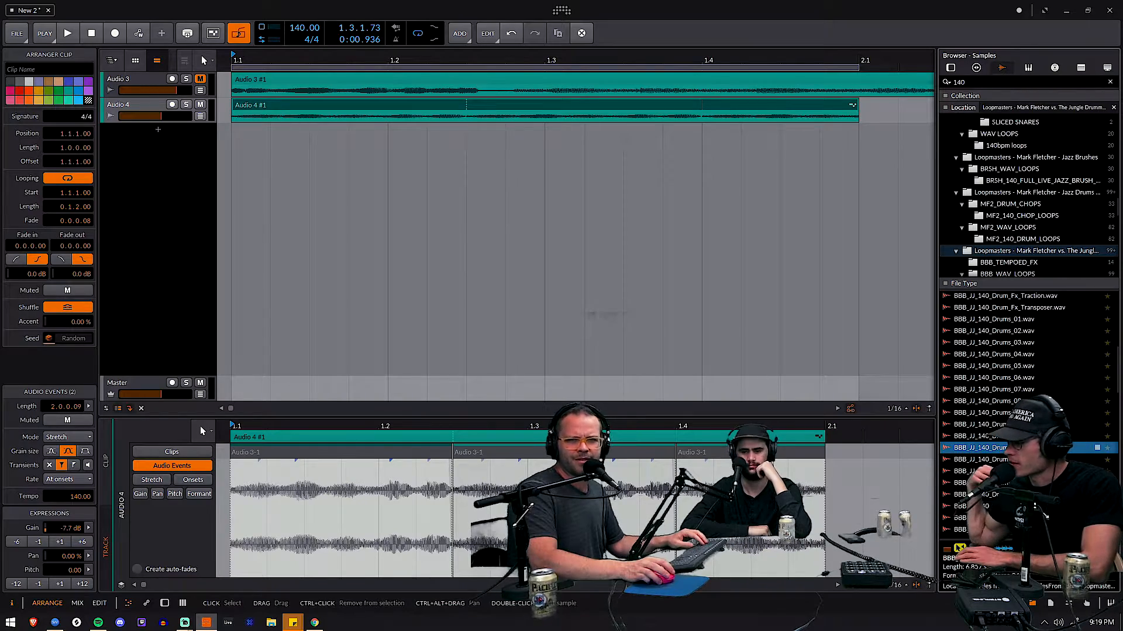
left_click_drag(979, 448, 228, 249)
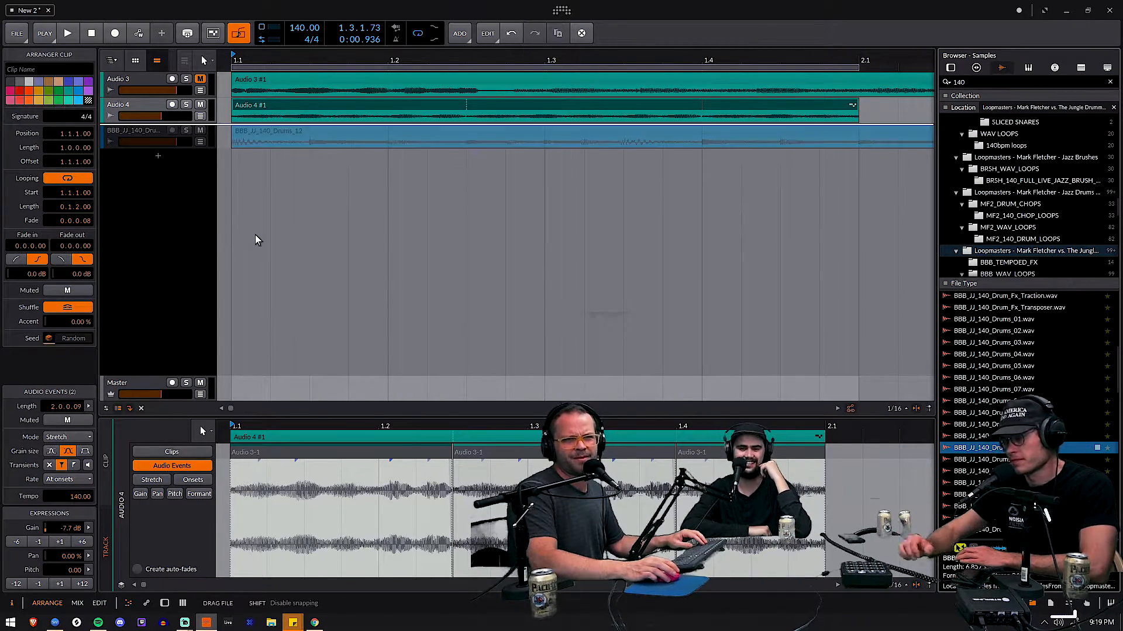
key("space")
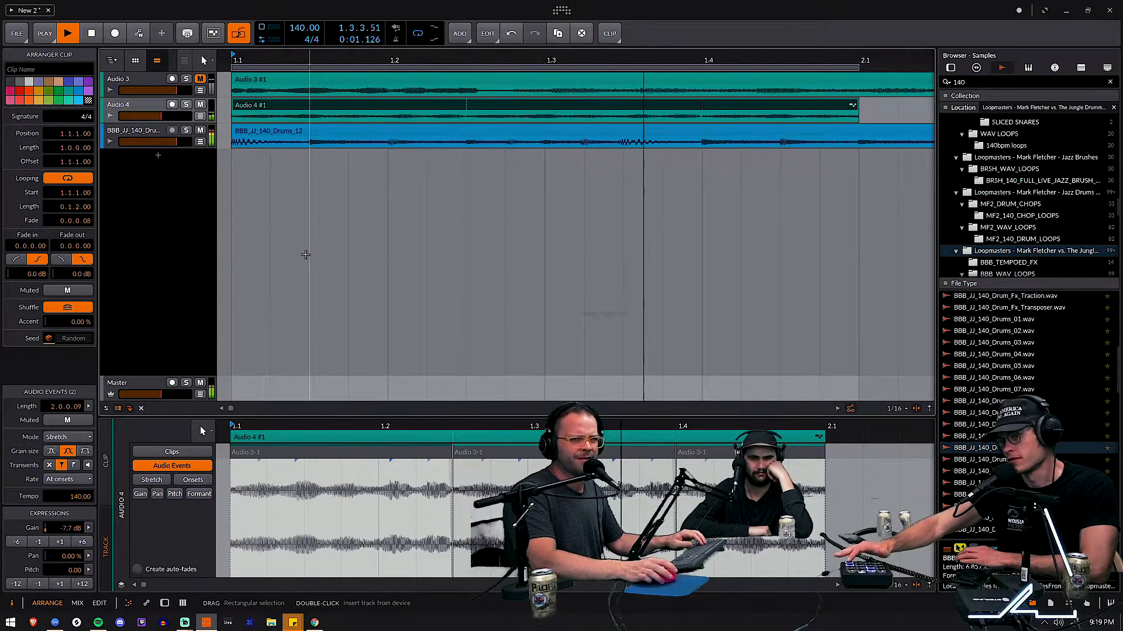
Step: Set the arranger loop region to four bars from 1.1.1.00 and extend the Audio 4 clip to four bars
mouse_move(467, 60)
left_mouse_down()
mouse_move(467, 94)
mouse_move(456, 55)
left_mouse_up()
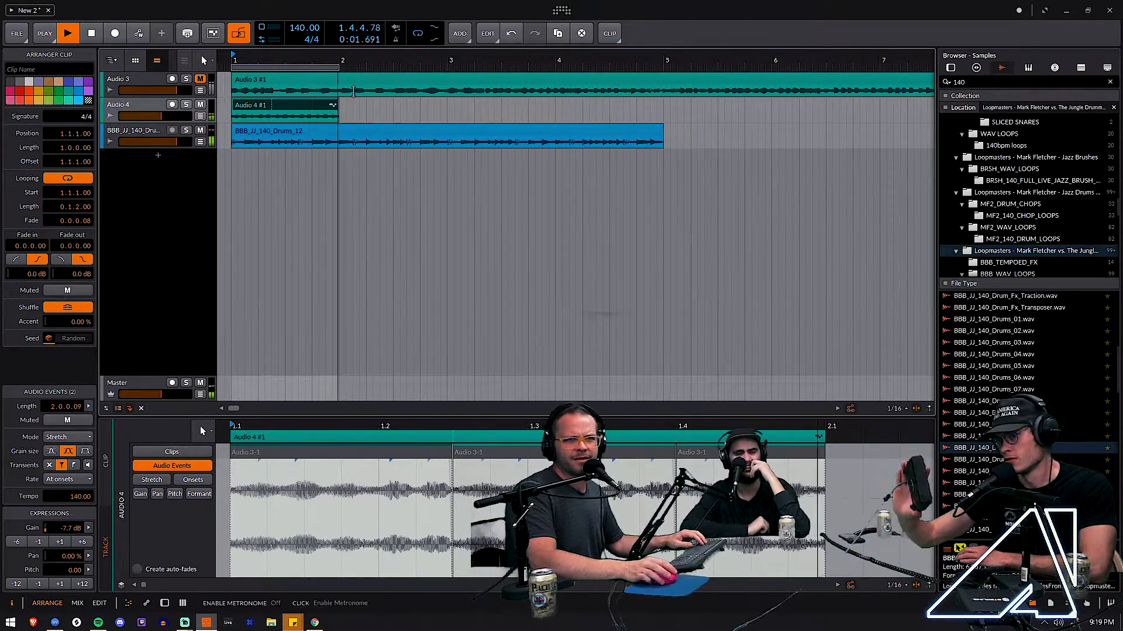
left_click_drag(339, 68, 664, 176)
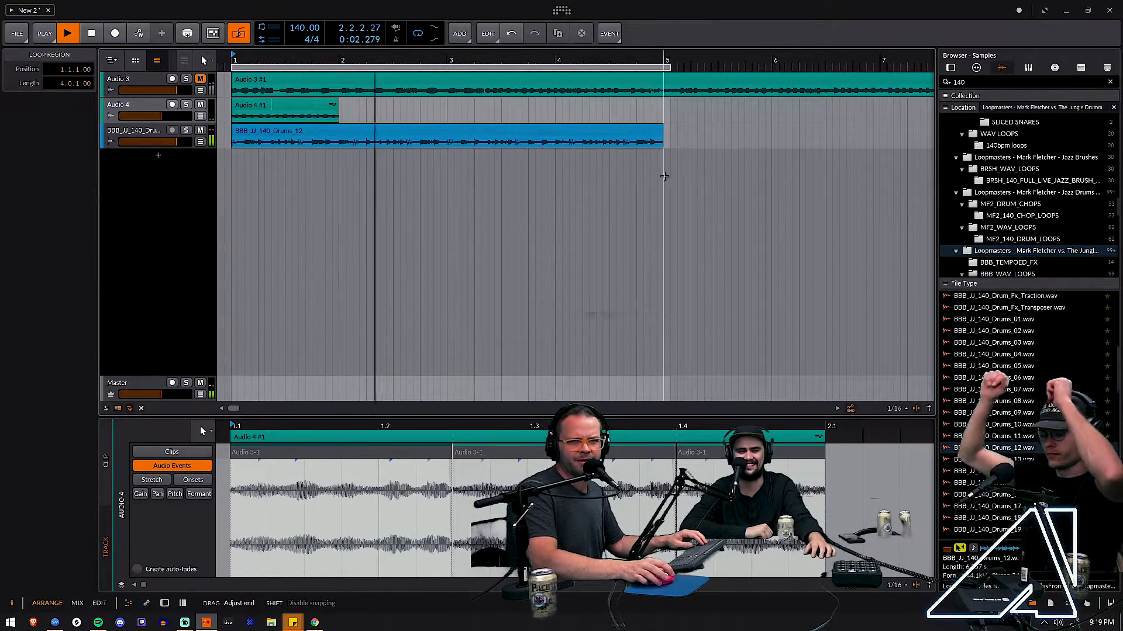
key("space")
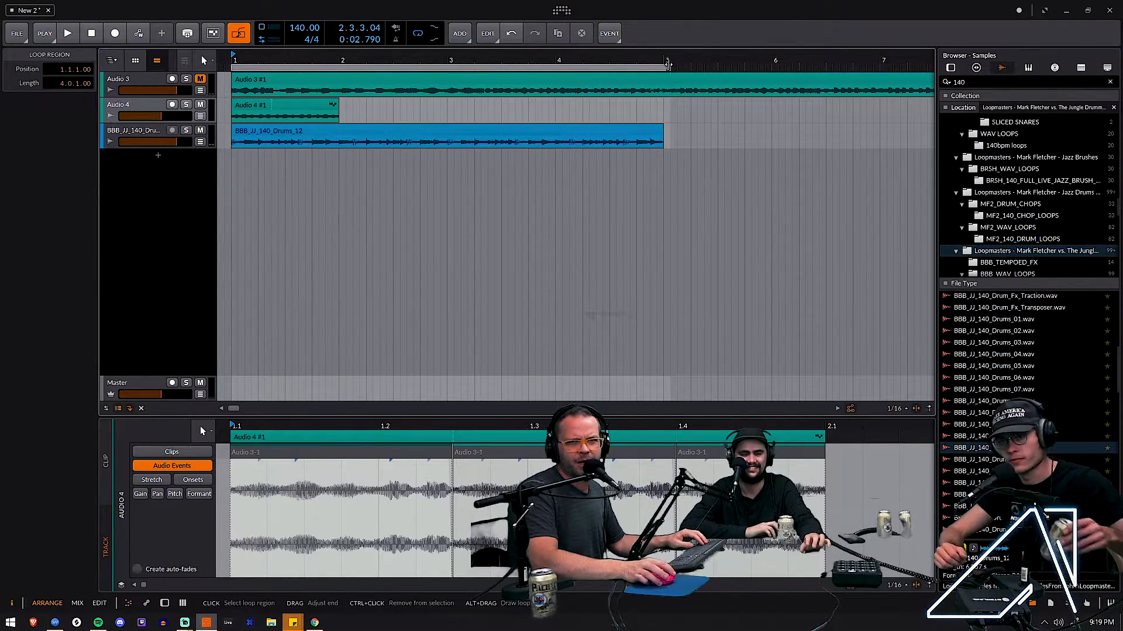
left_click_drag(667, 64, 663, 64)
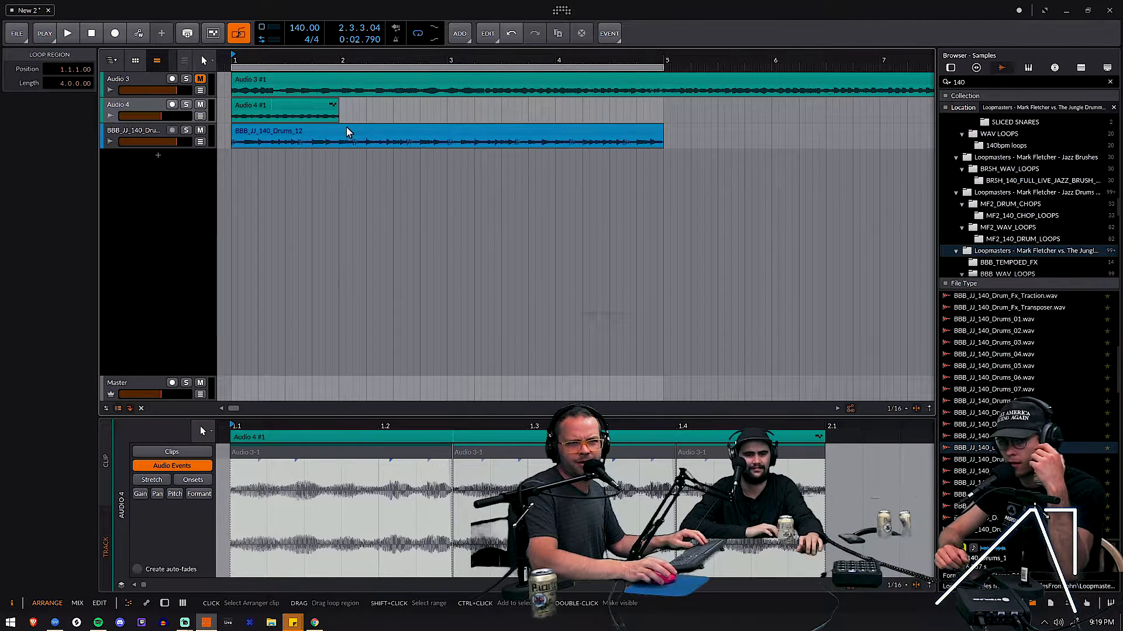
left_click_drag(336, 122, 626, 140)
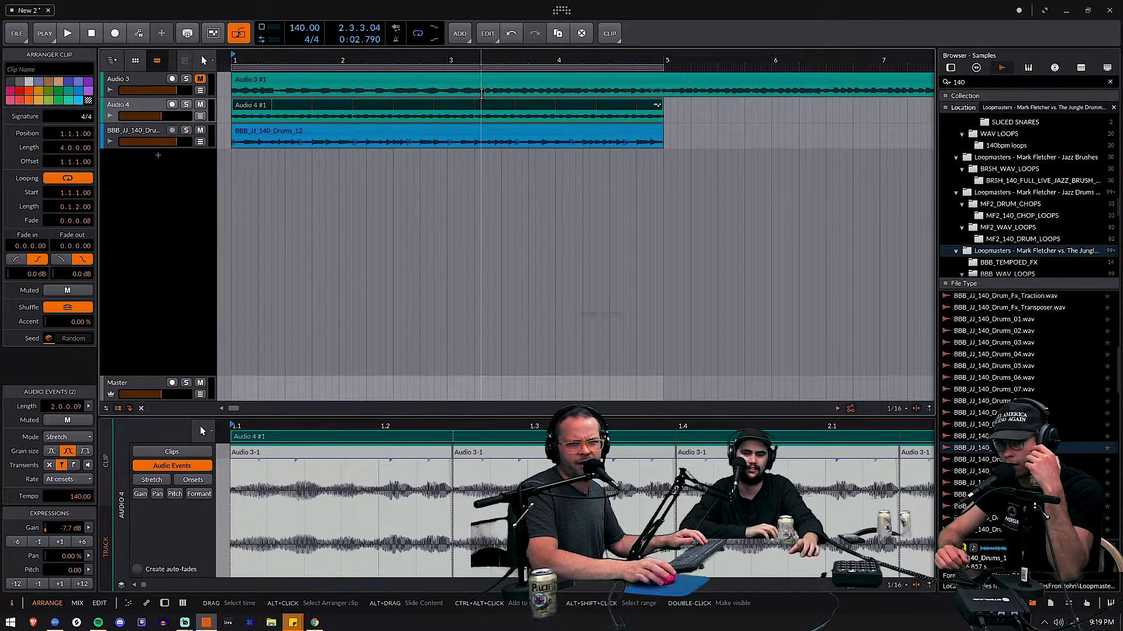
key("space")
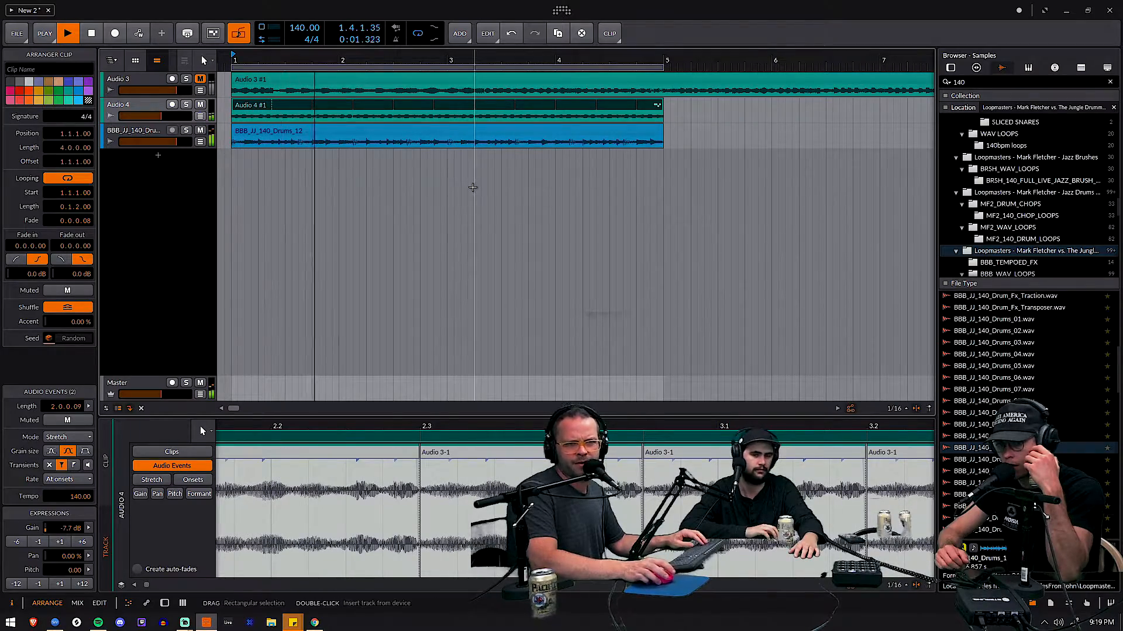
Step: Slide the audio content inside the Audio 4 clip's first event repeatedly during playback, auditioning different parts of the waveform against the drums
left_click_drag(370, 426, 523, 409)
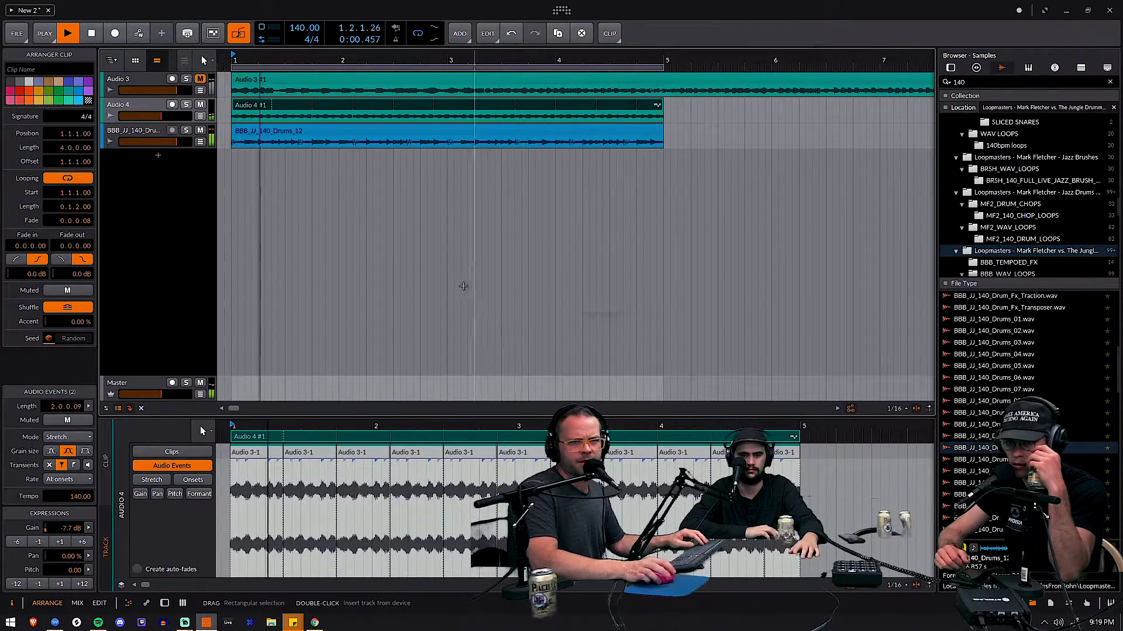
left_click_drag(249, 424, 252, 467)
left_click_drag(327, 426, 327, 442)
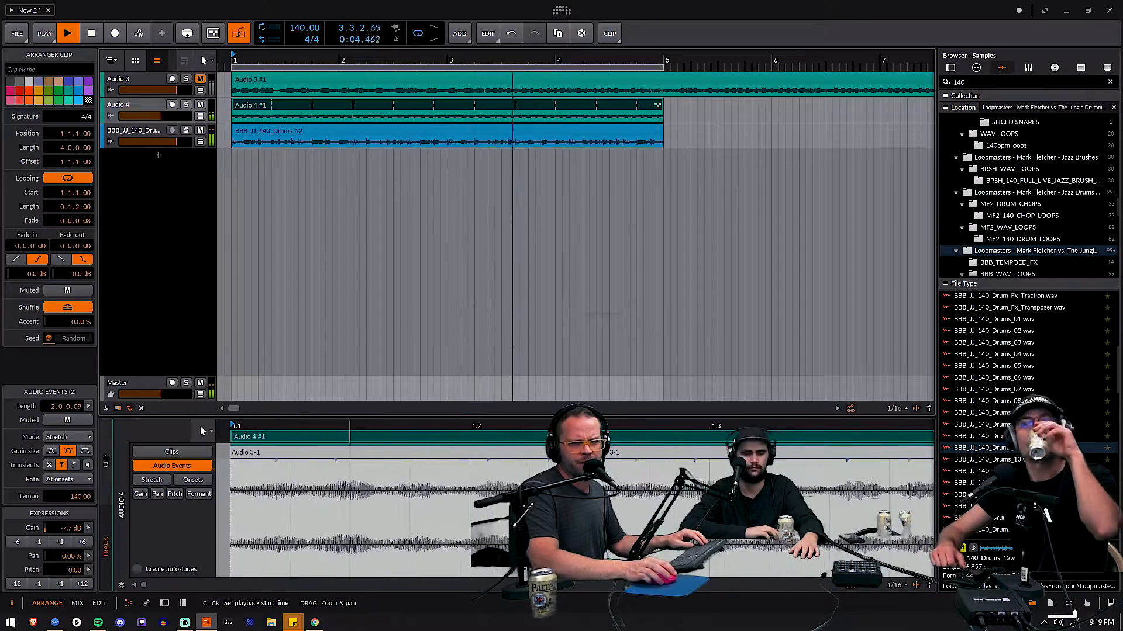
left_click_drag(480, 518, 387, 523)
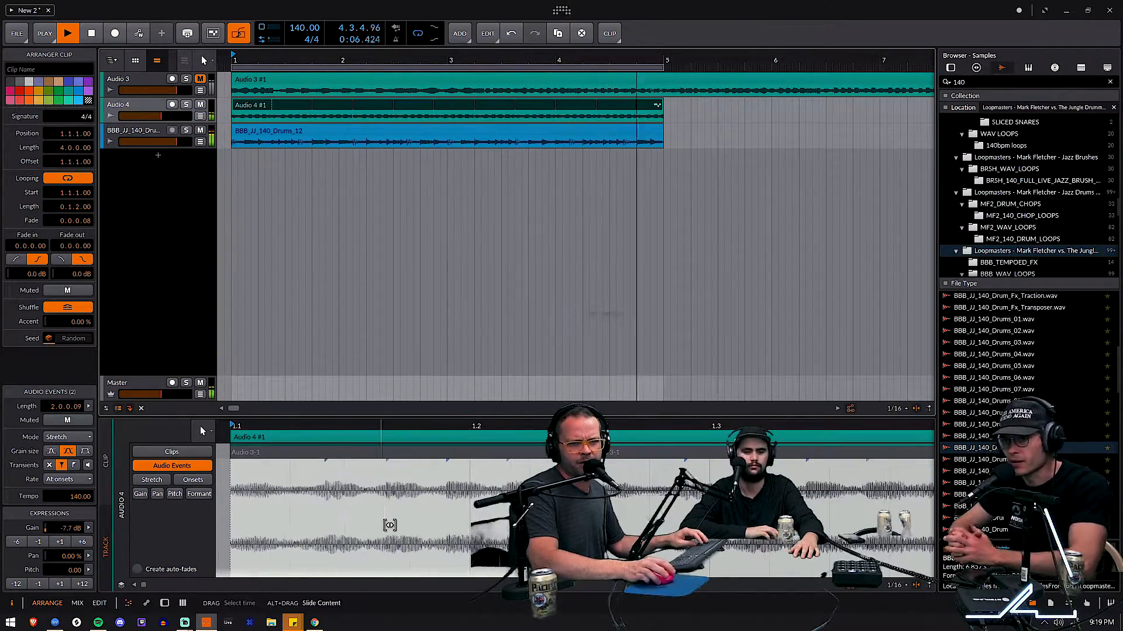
left_click_drag(463, 521, 328, 531)
left_click_drag(409, 520, 254, 521)
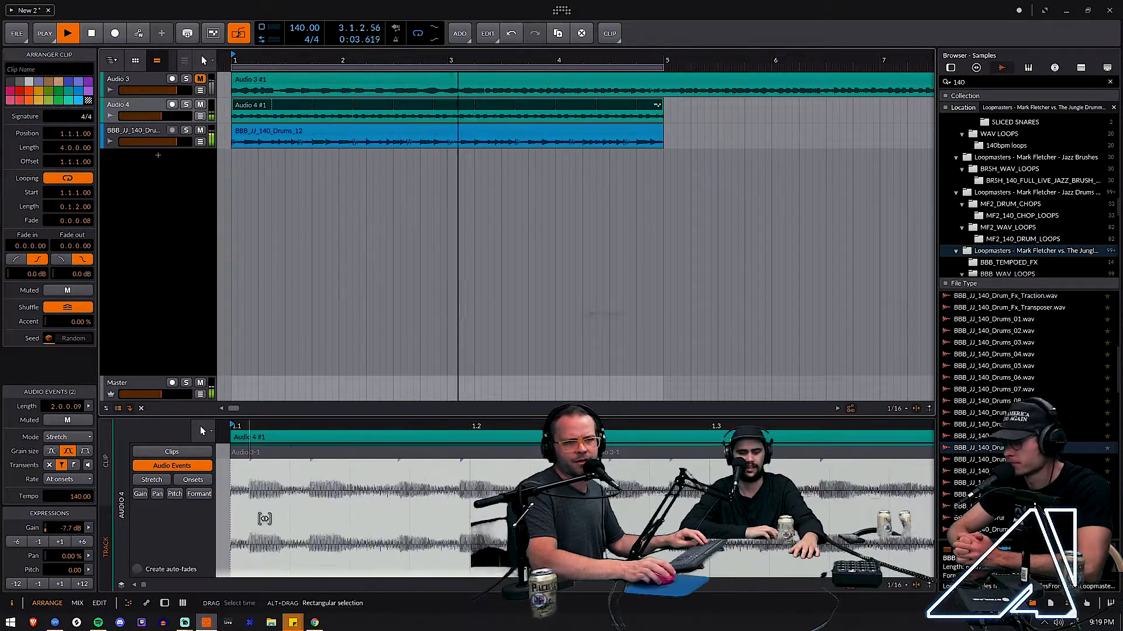
left_click_drag(448, 518, 217, 511)
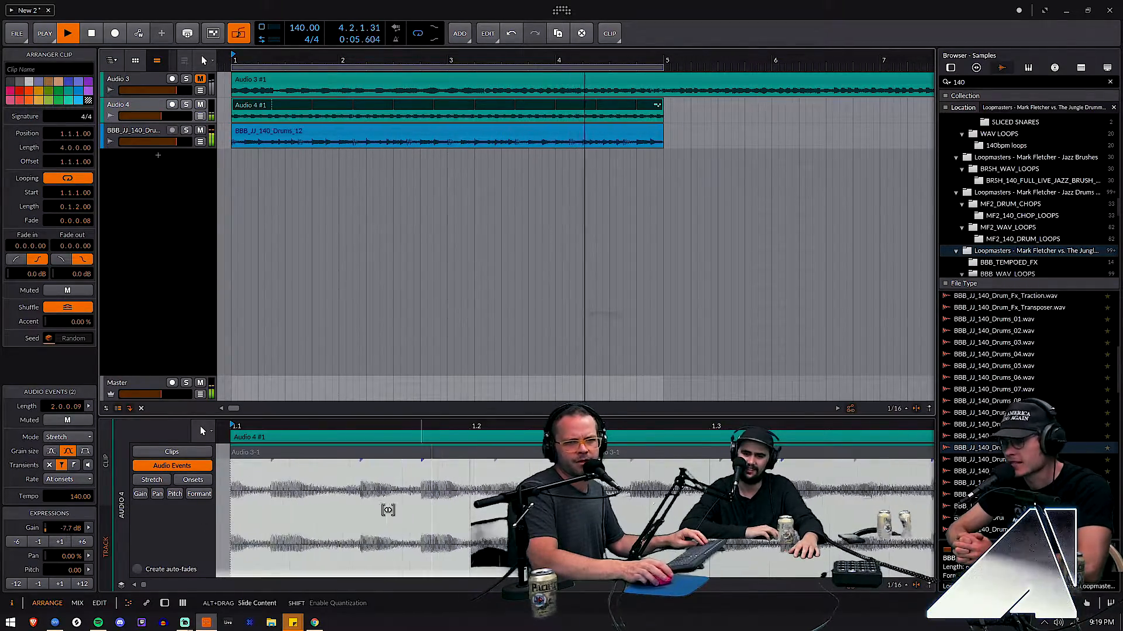
left_click_drag(415, 509, 346, 514)
left_click_drag(467, 512, 321, 511)
left_click_drag(421, 507, 163, 501)
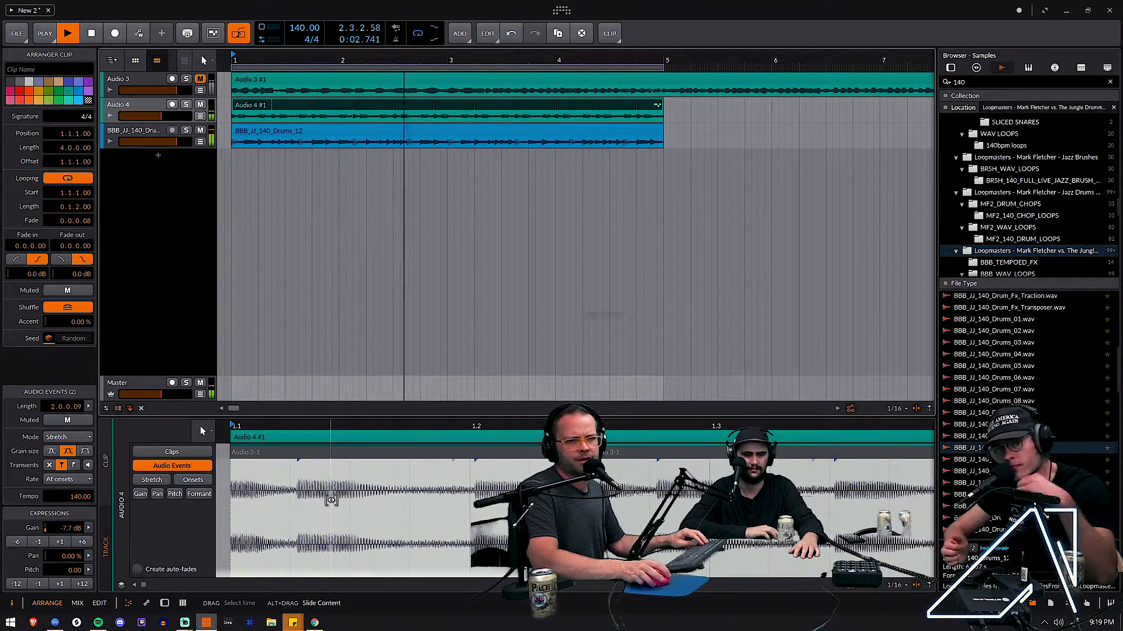
left_click_drag(315, 504, 340, 513)
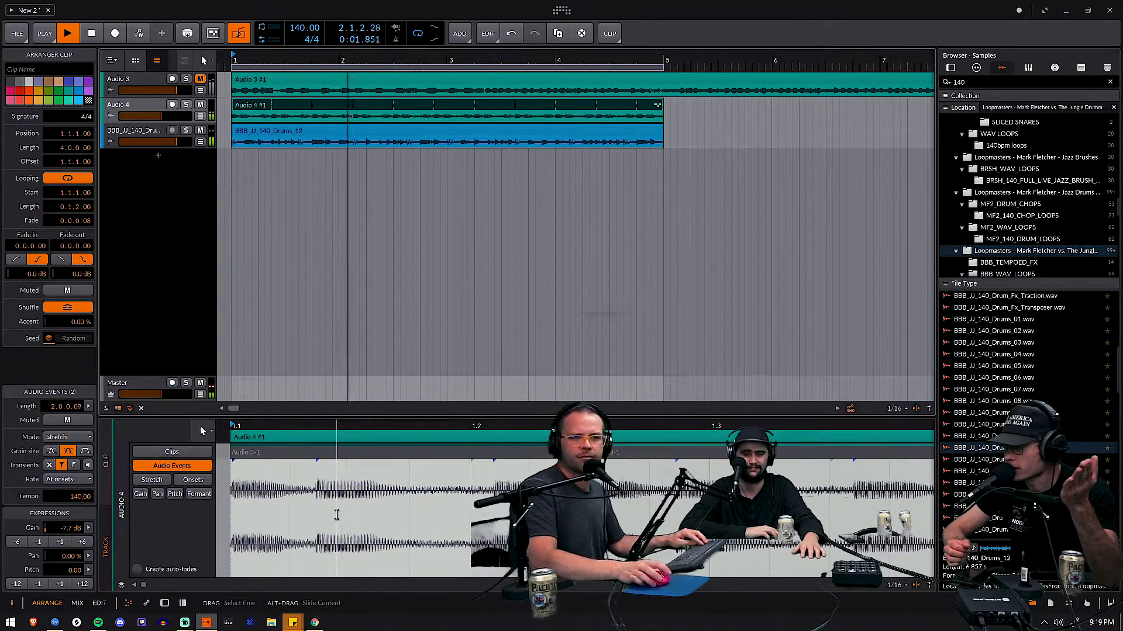
left_click_drag(372, 513, 162, 555)
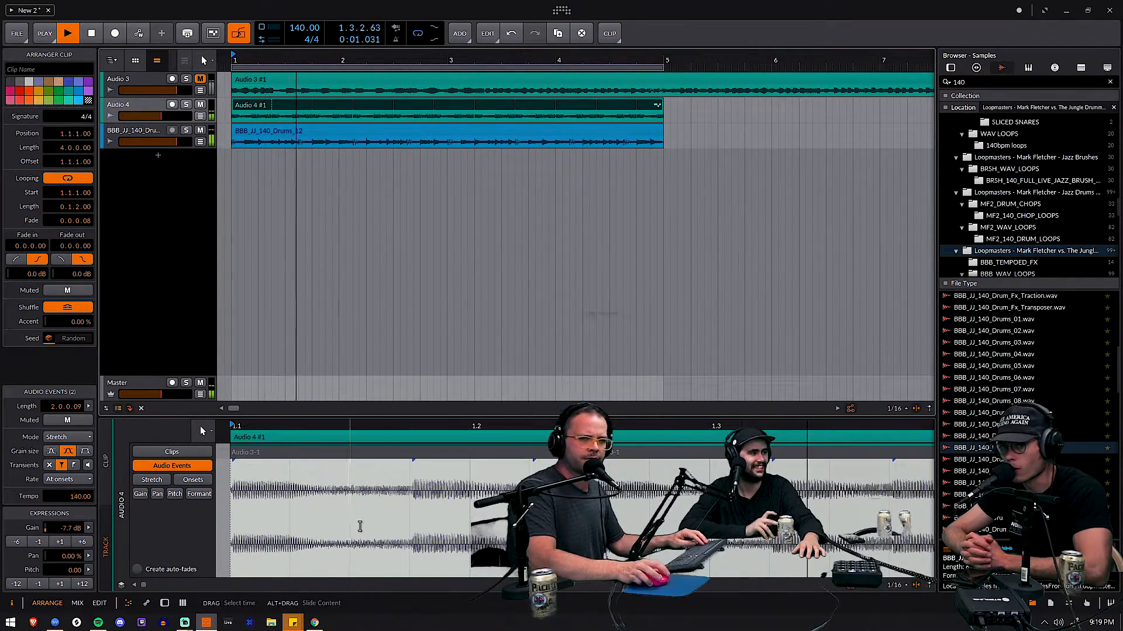
left_click_drag(429, 524, 314, 533)
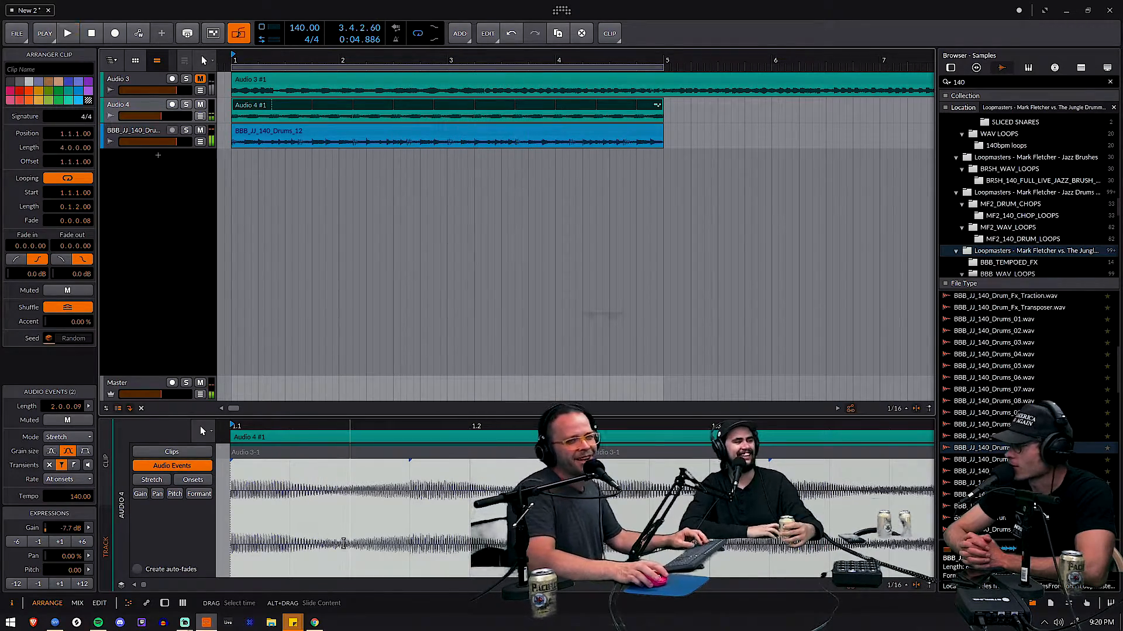
left_click_drag(457, 525, 404, 550)
key("space")
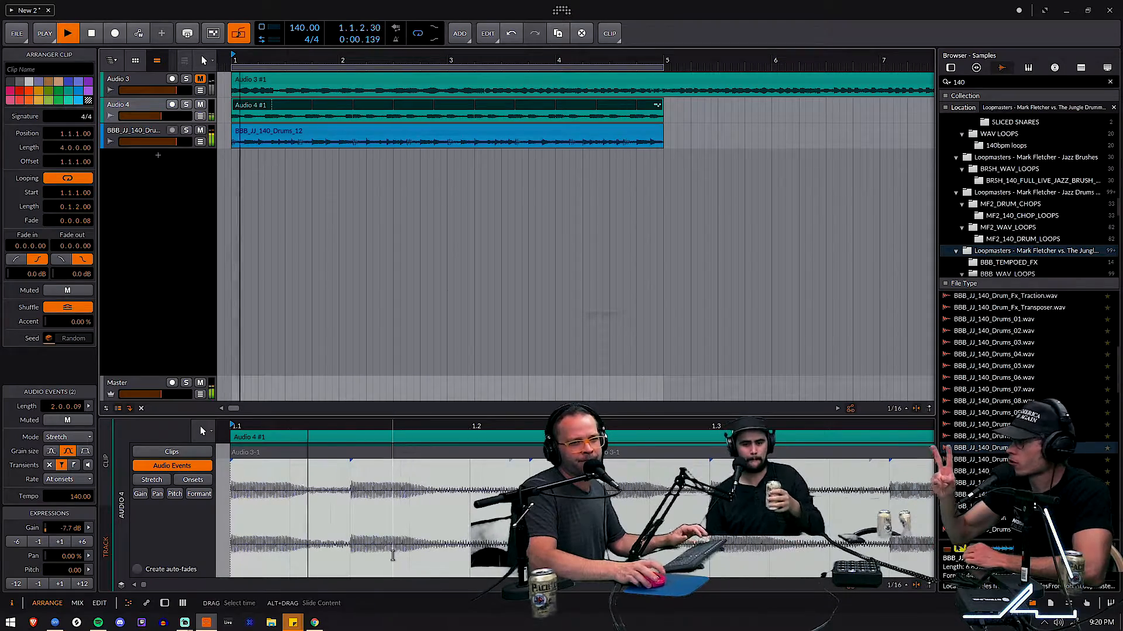
left_click_drag(409, 545, 231, 518)
left_click_drag(428, 509, 156, 515)
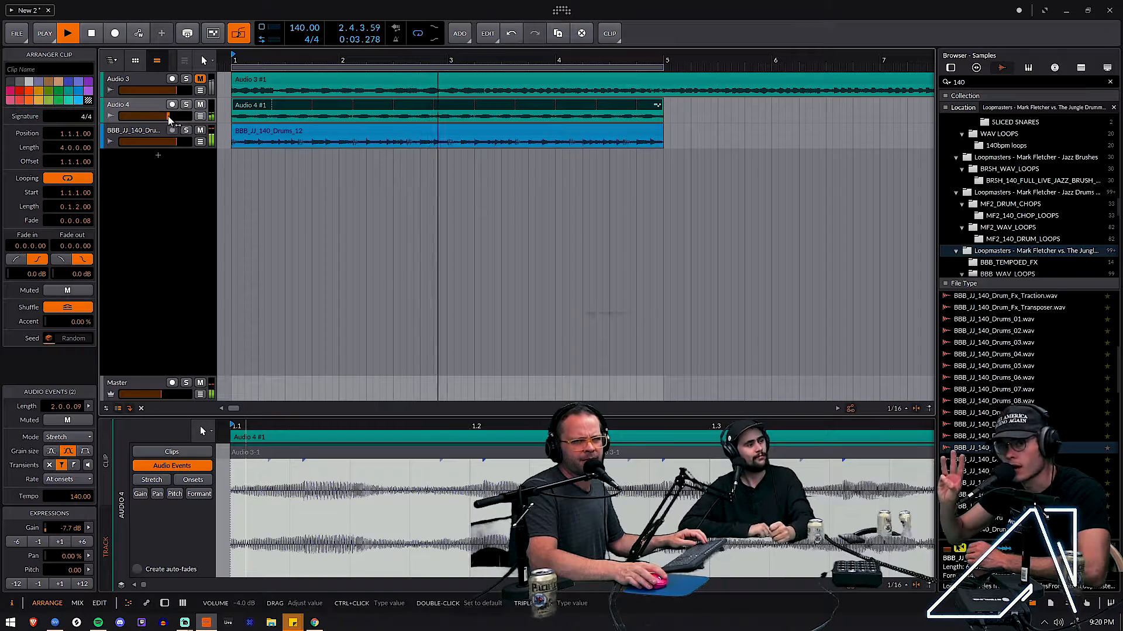
Step: Lower the drum track's volume to about -6.3 dB and reduce Audio 4's volume slightly
left_click_drag(173, 144, 170, 144)
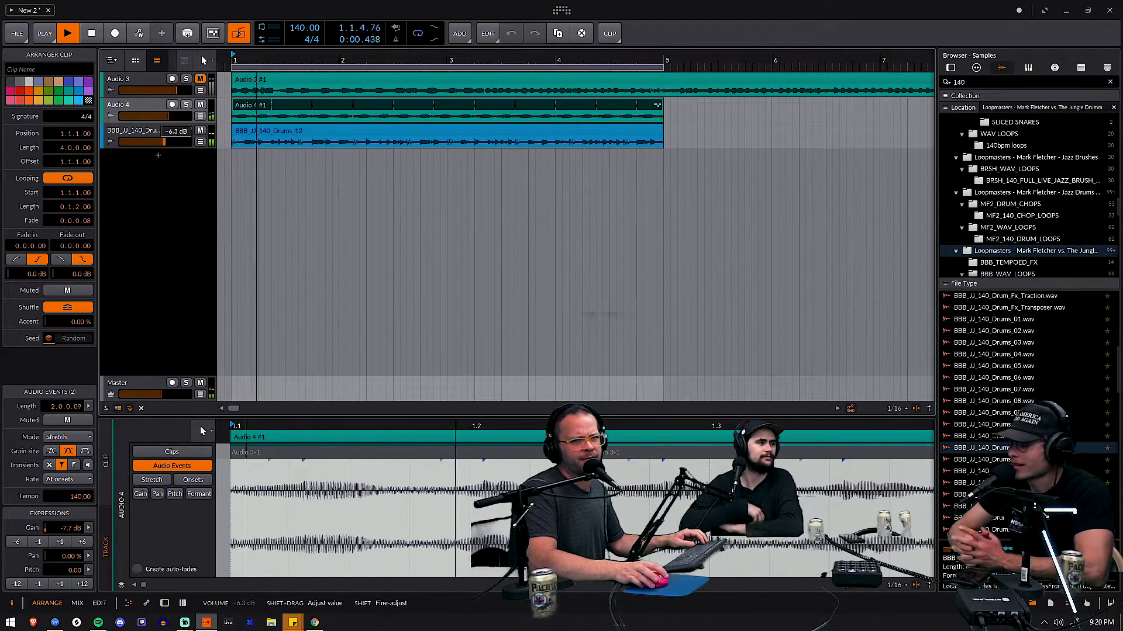
left_click_drag(169, 117, 162, 117)
Step: Slide the first event's waveform to an earlier start with an onset between beats 1.1 and 1.2
left_click_drag(424, 532, 14, 541)
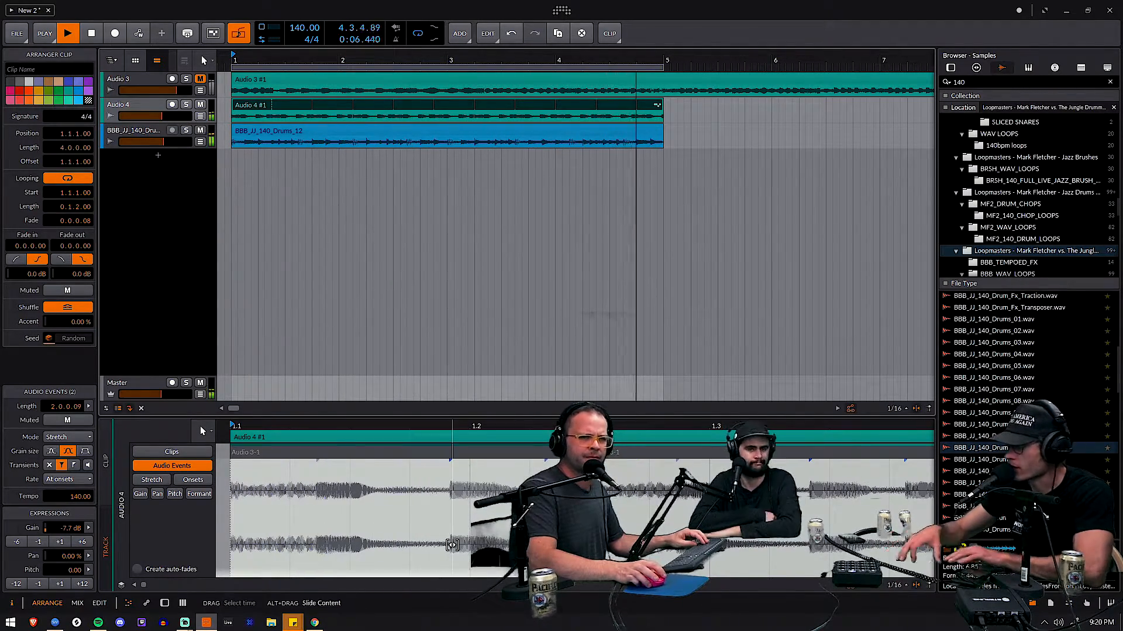
left_click_drag(448, 545, 331, 545)
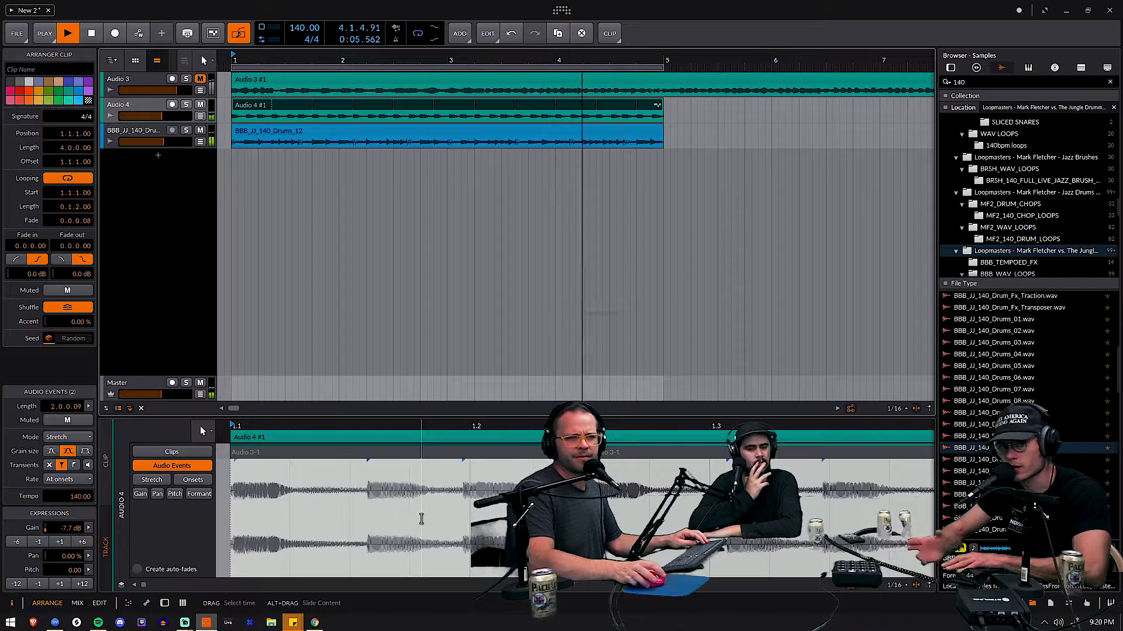
left_click_drag(421, 518, 289, 562)
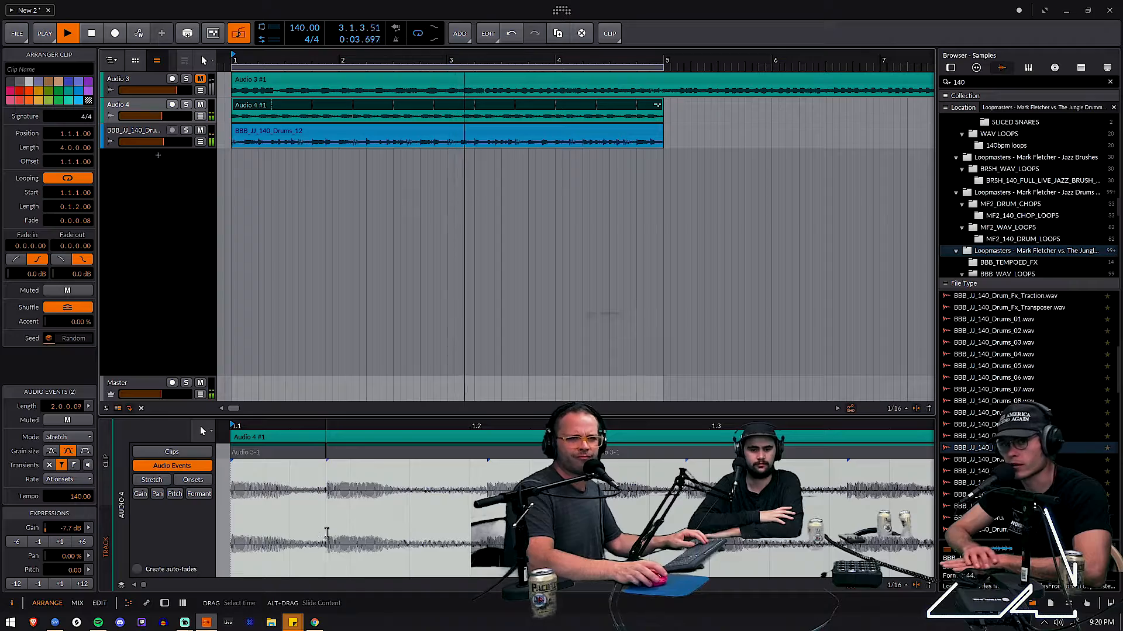
Step: Scale the first Audio 3-1 event in the Audio 4 clip by 200% and set its stretch mode to Repitch
left_click(378, 457)
right_click(378, 452)
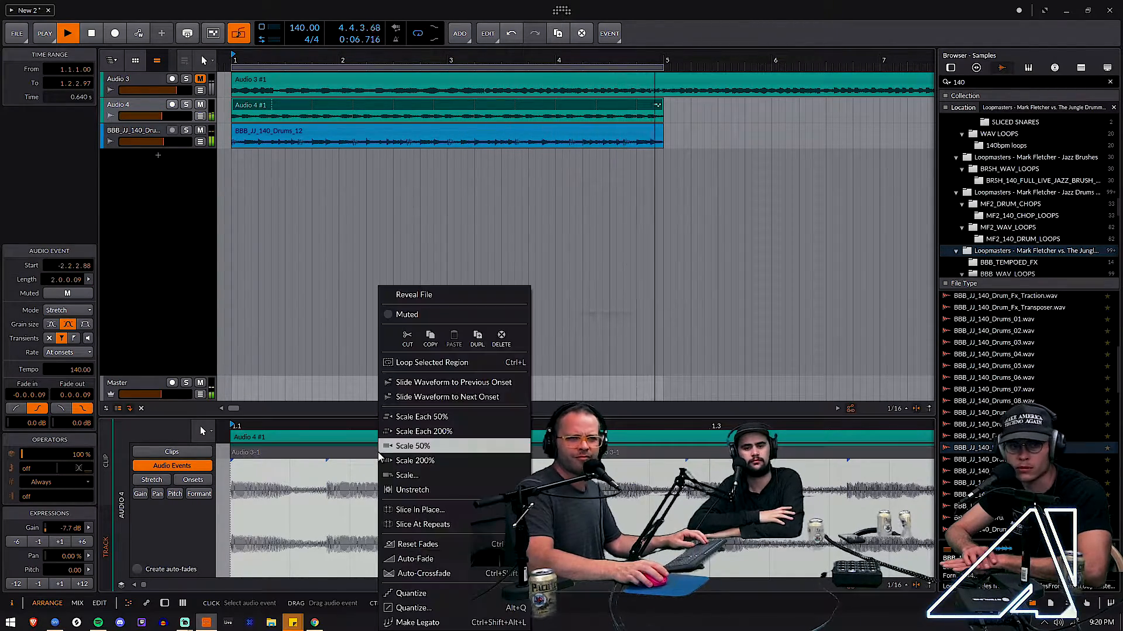
left_click(399, 459)
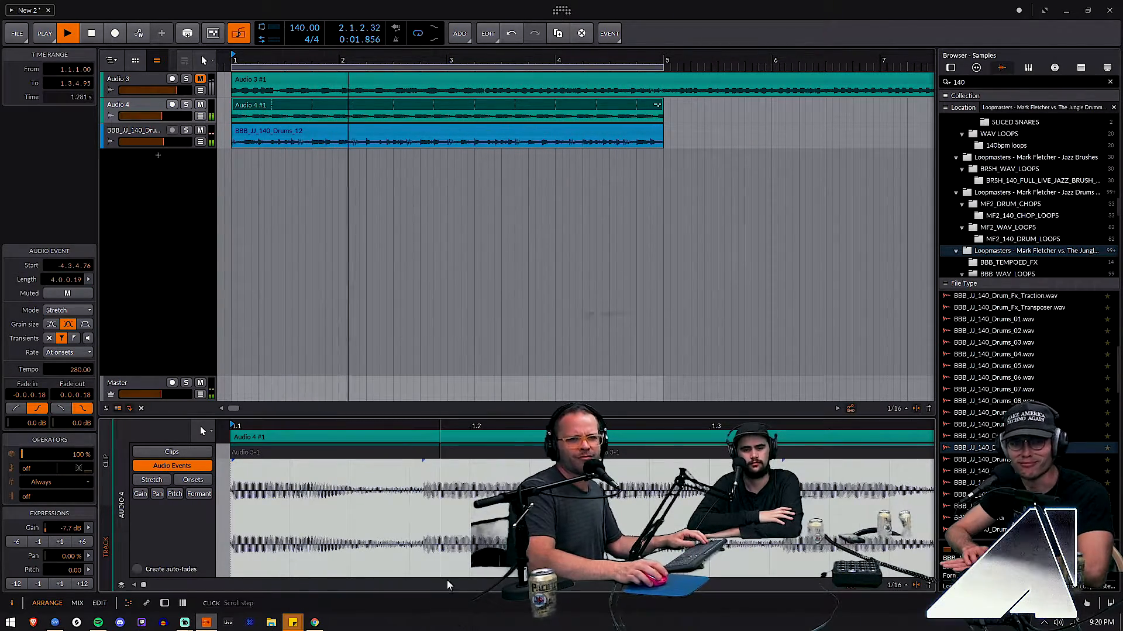
left_click(71, 311)
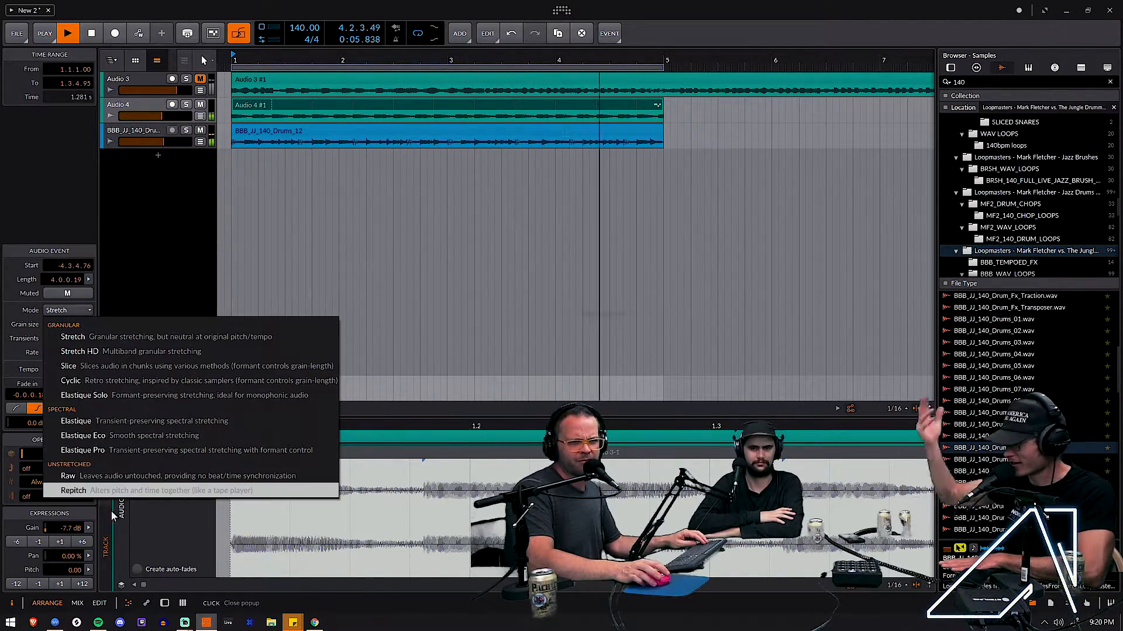
left_click(88, 490)
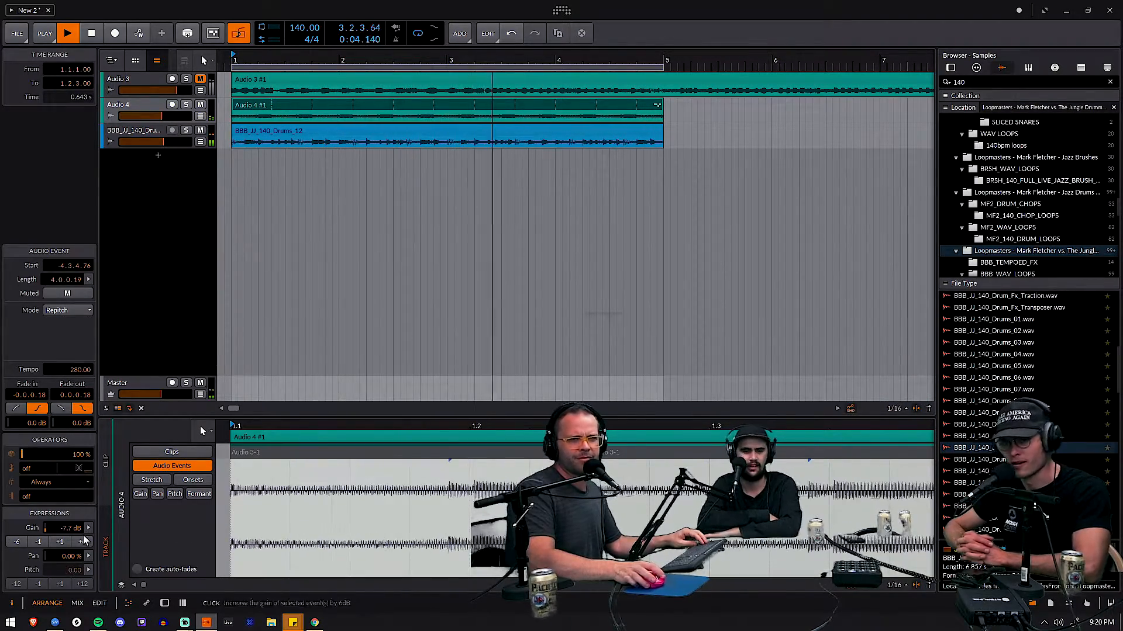
Step: Slide the repitched event's content during playback, raise its gain to -0.3 dB, and rebalance Audio 4's track volume
mouse_move(164, 118)
left_mouse_down()
mouse_move(188, 116)
mouse_move(173, 116)
left_mouse_up()
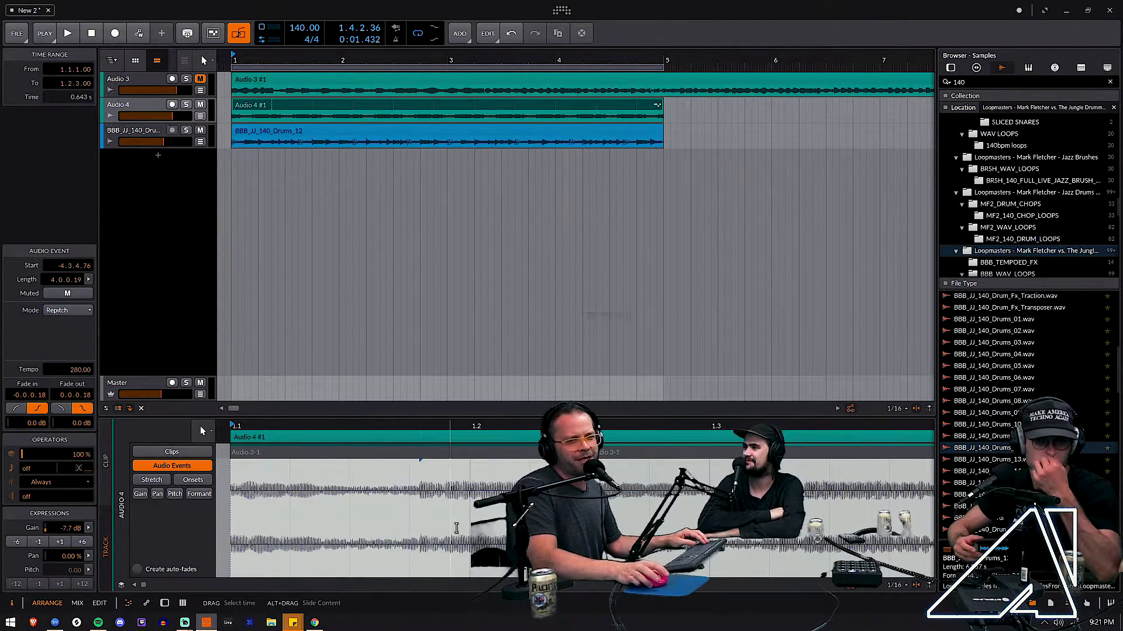
key("space")
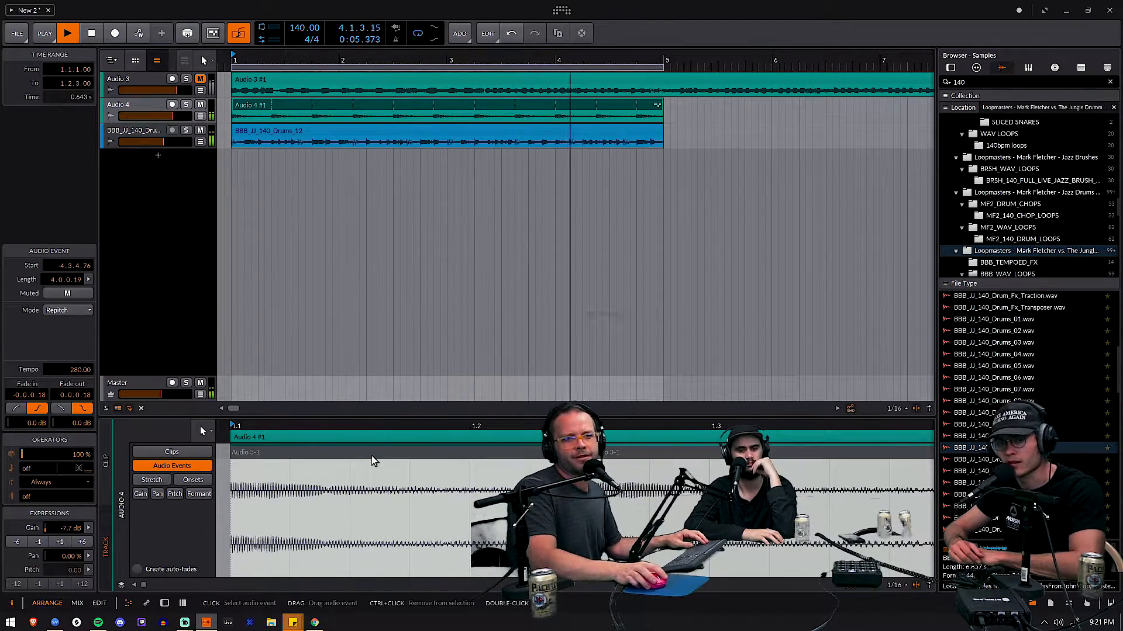
left_click_drag(373, 461, 370, 430)
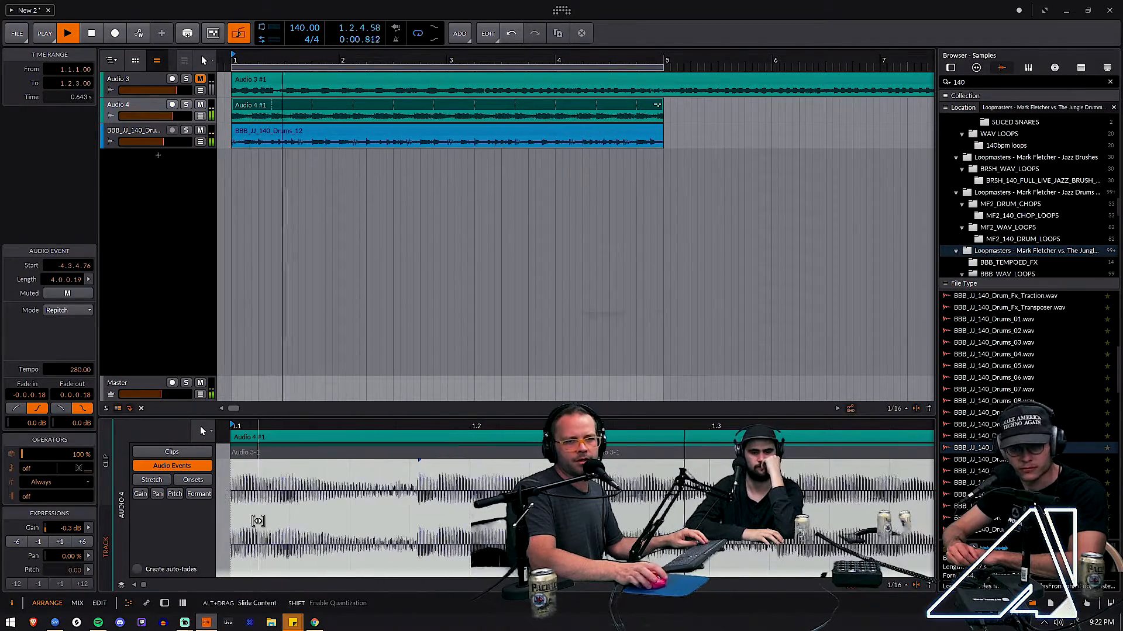
mouse_move(161, 117)
left_mouse_down()
mouse_move(144, 117)
mouse_move(163, 117)
left_mouse_up()
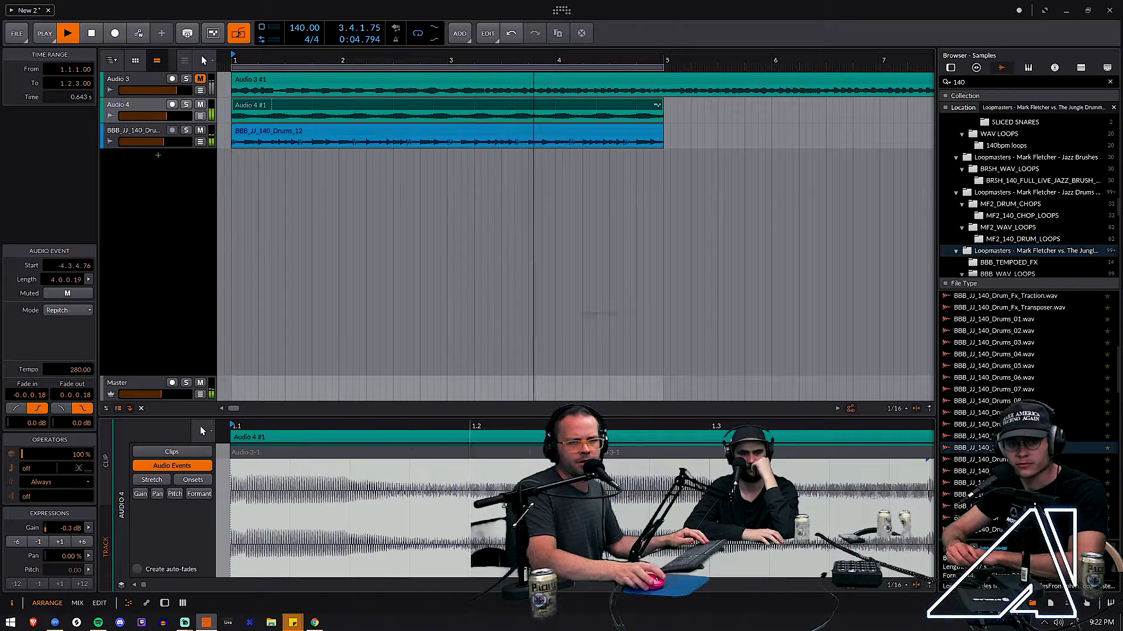
Step: Stop playback, and select the Audio 4 track to show its empty device chain
key("space")
left_click_drag(412, 424, 265, 418)
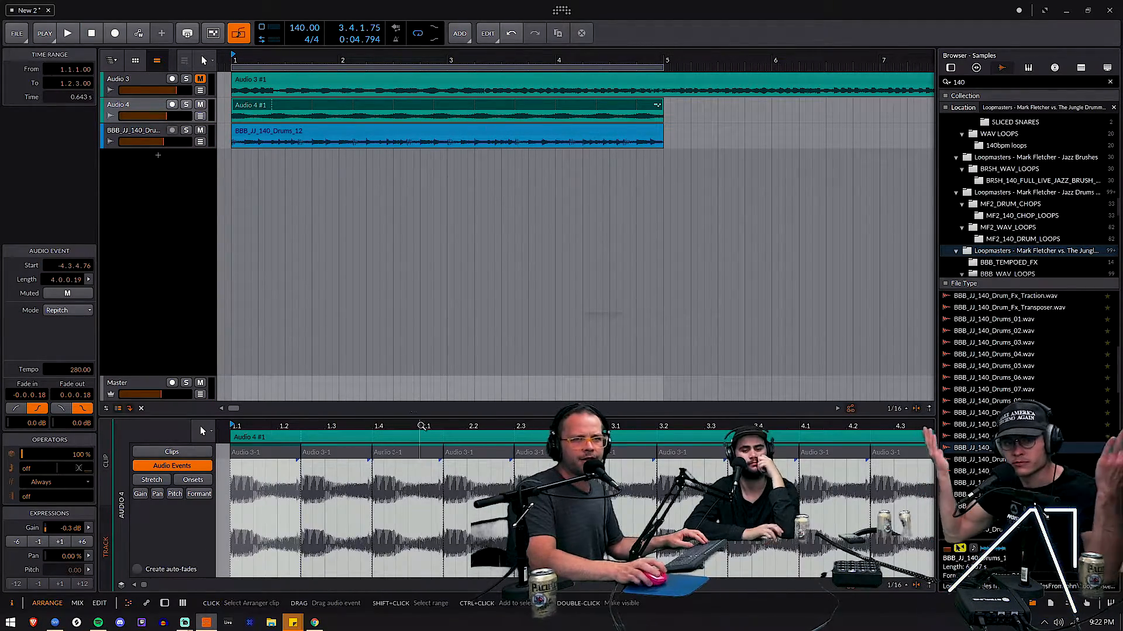
left_click(157, 113)
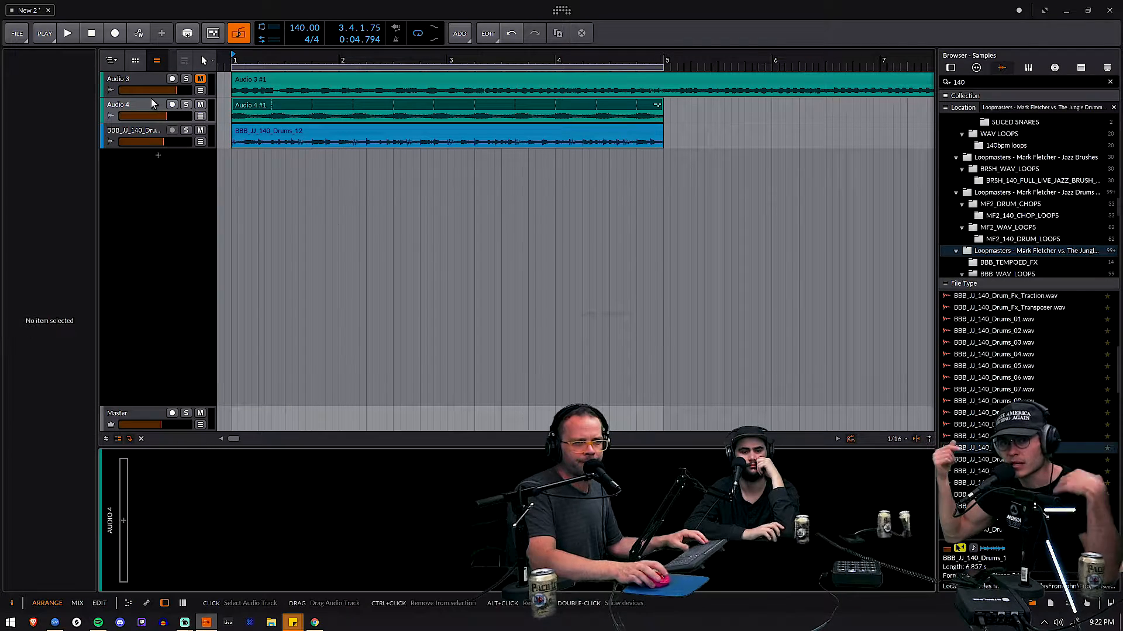